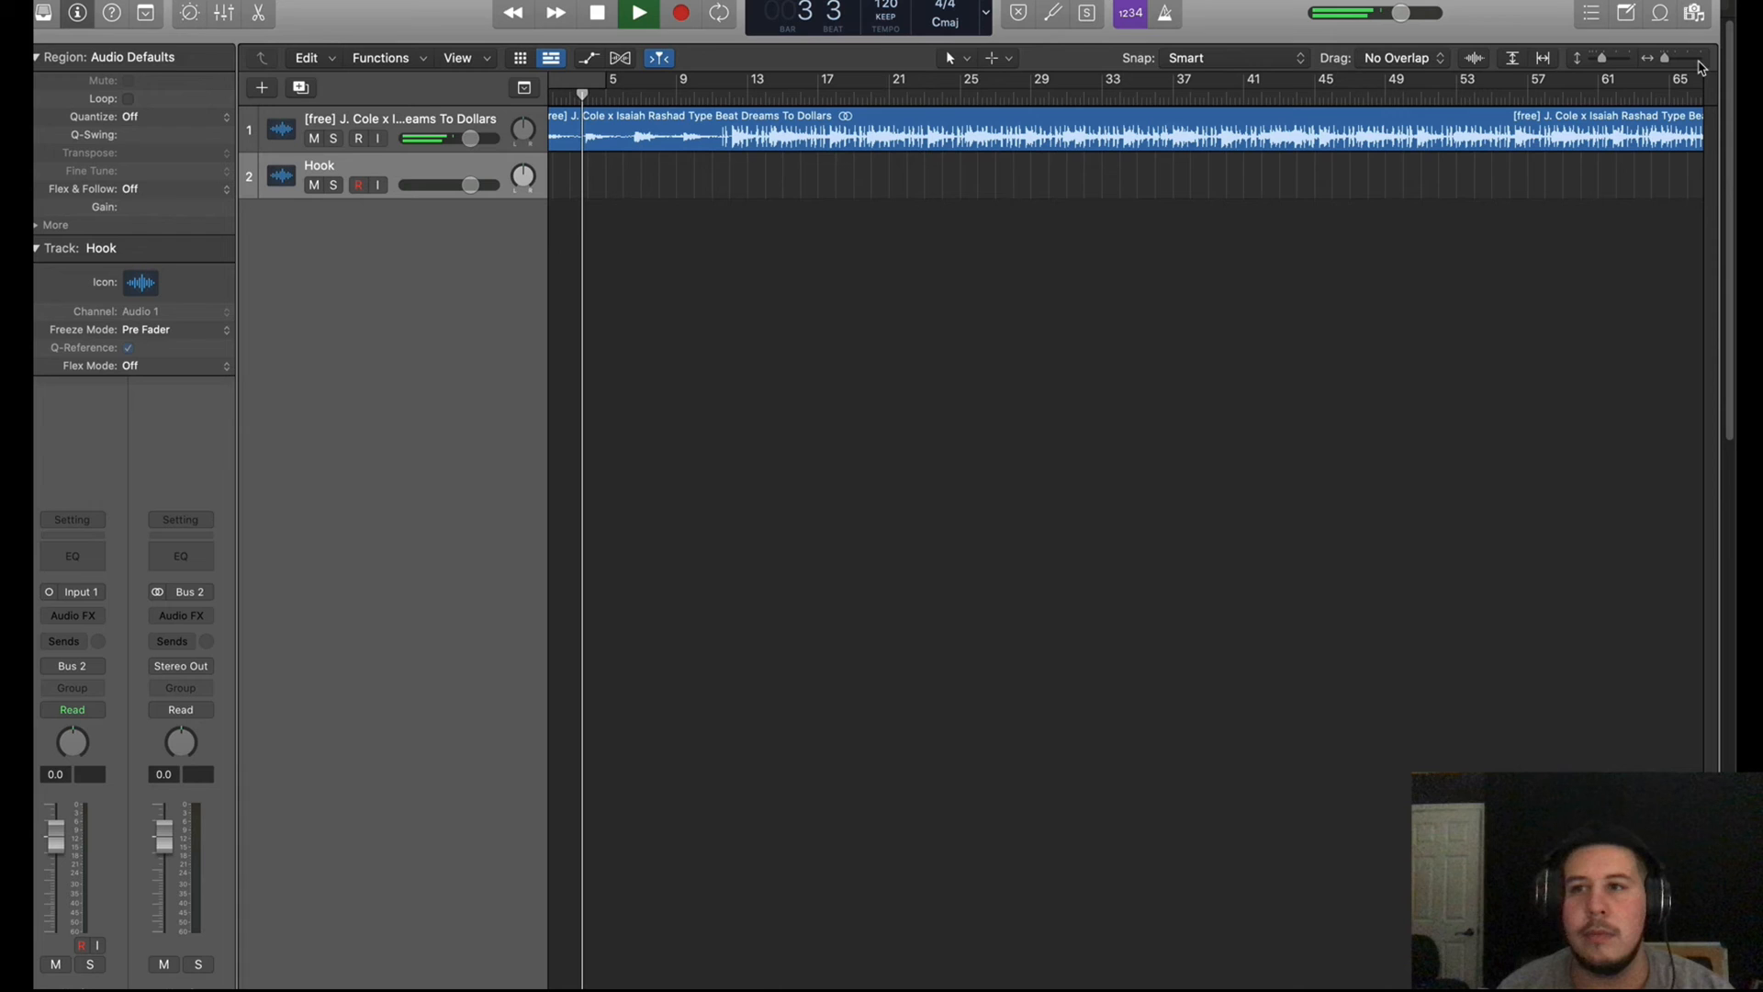
Add one audio track with Input 1 as its input and Bus 3 as its output
scroll(499, 272, left, 1)
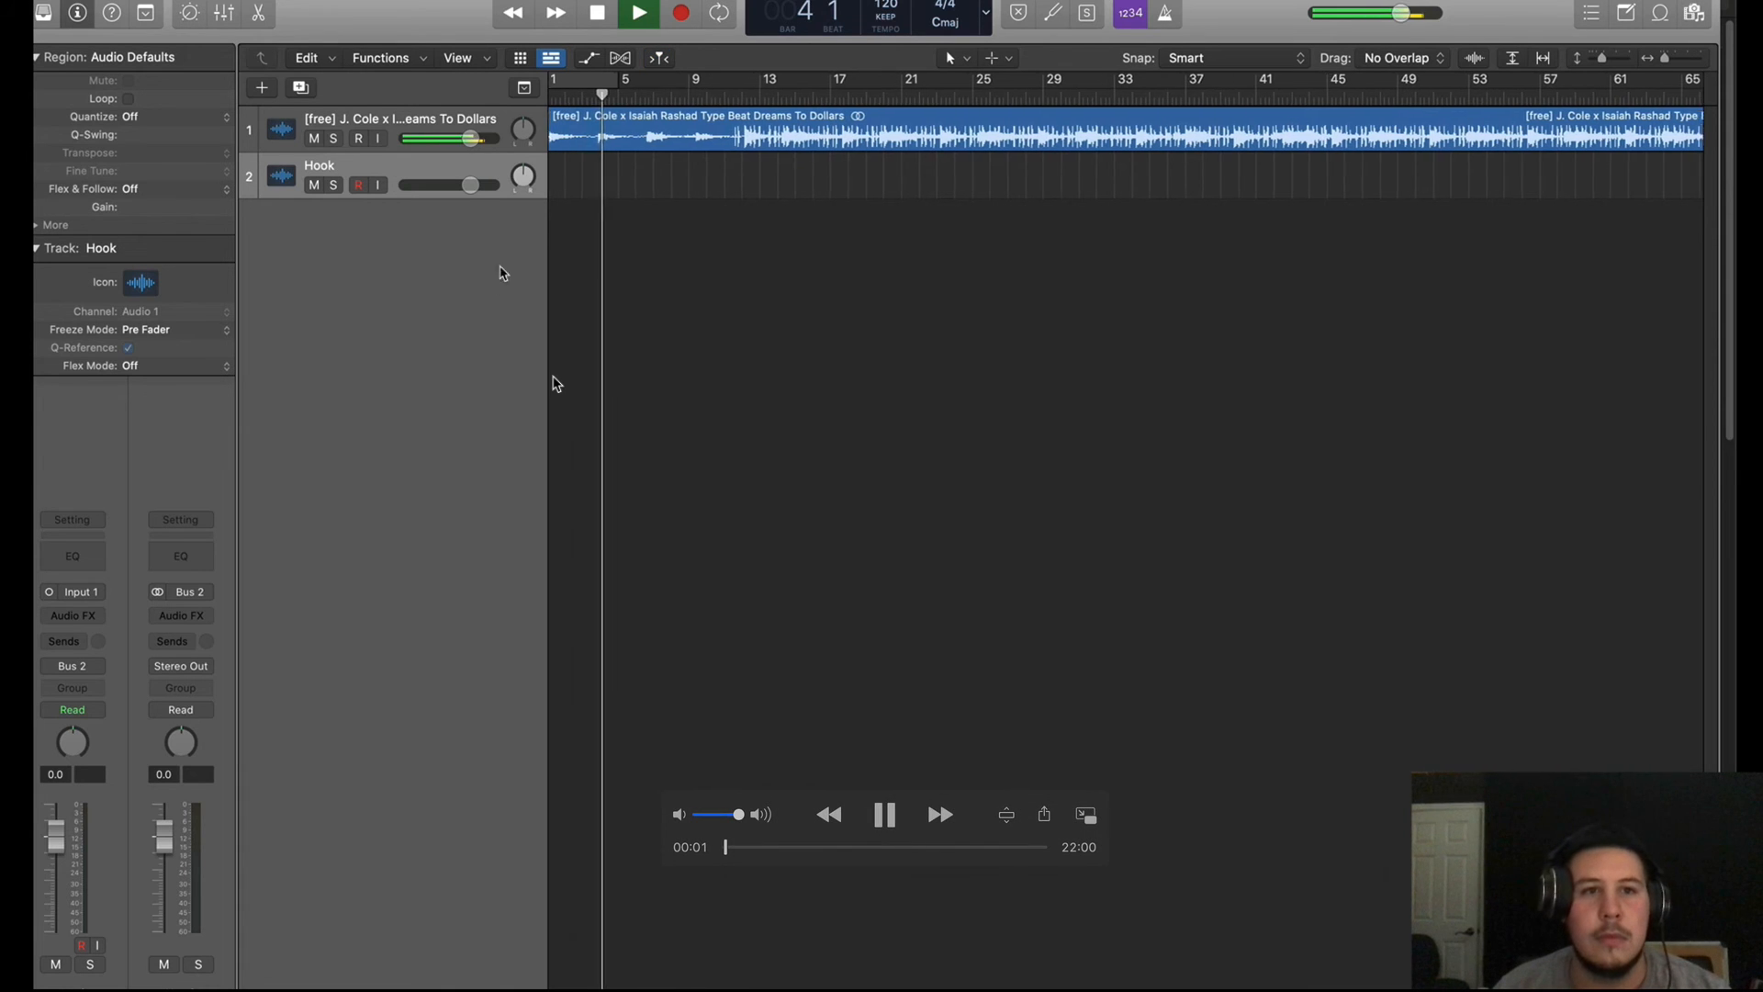
key(x)
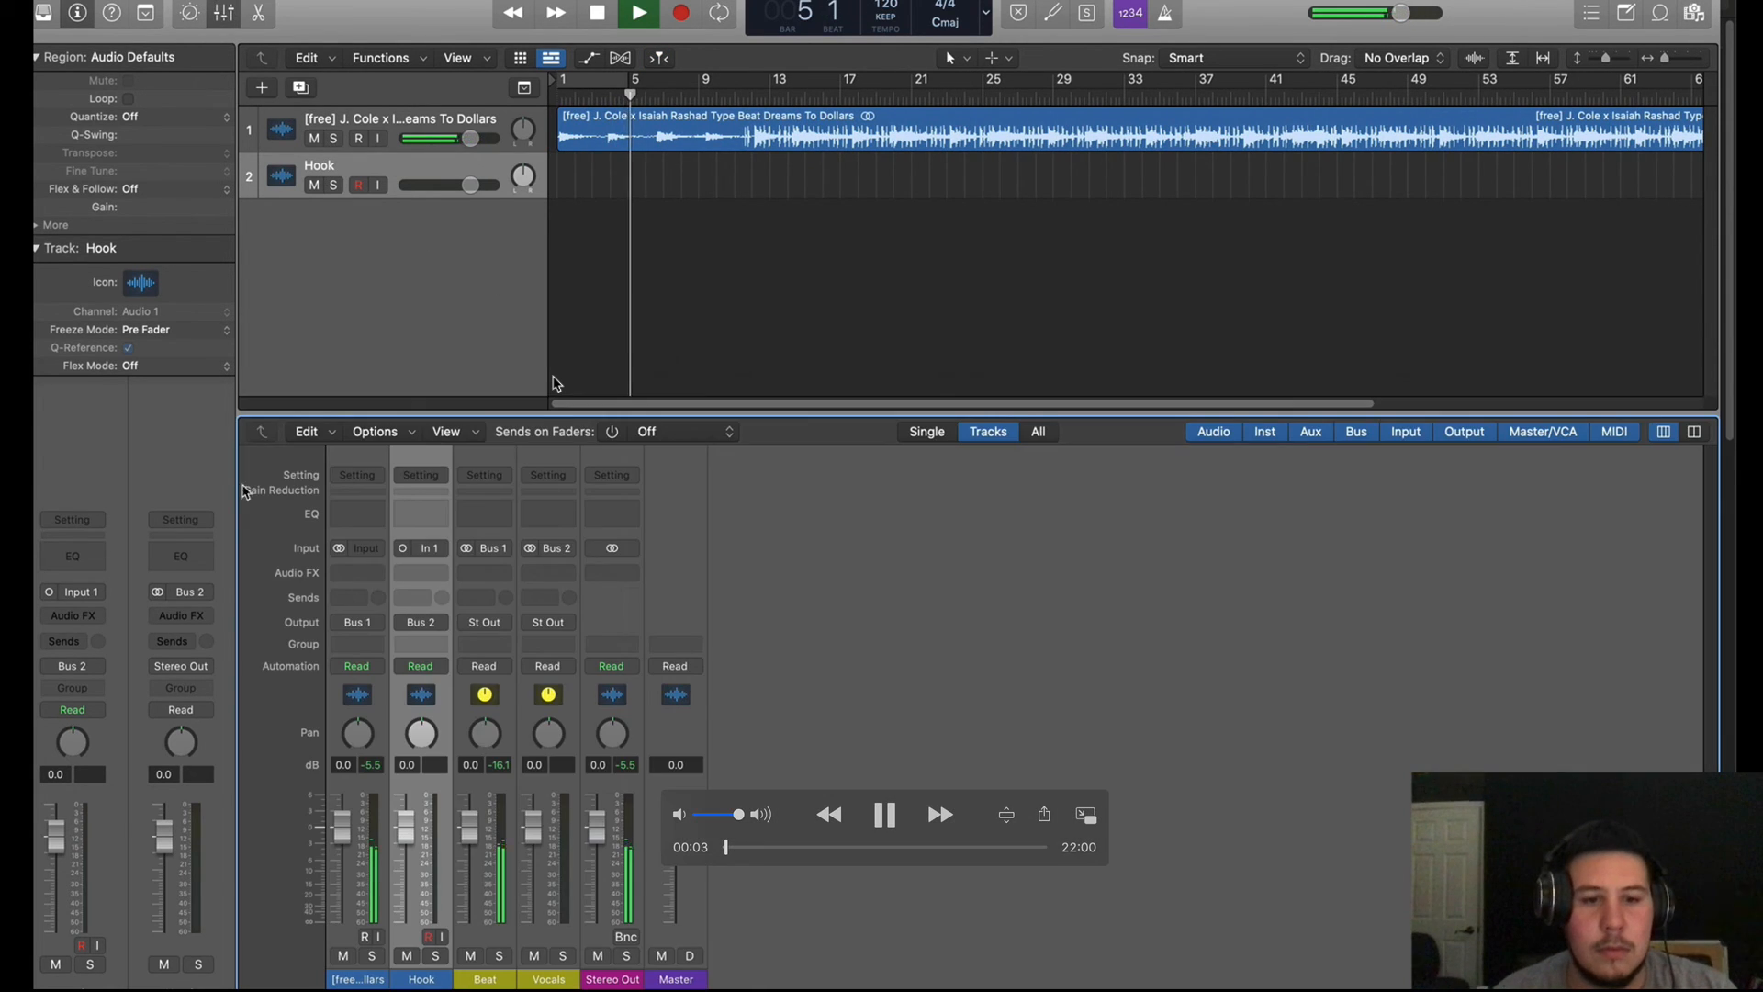
click(261, 87)
click(923, 168)
mouse_move(1056, 201)
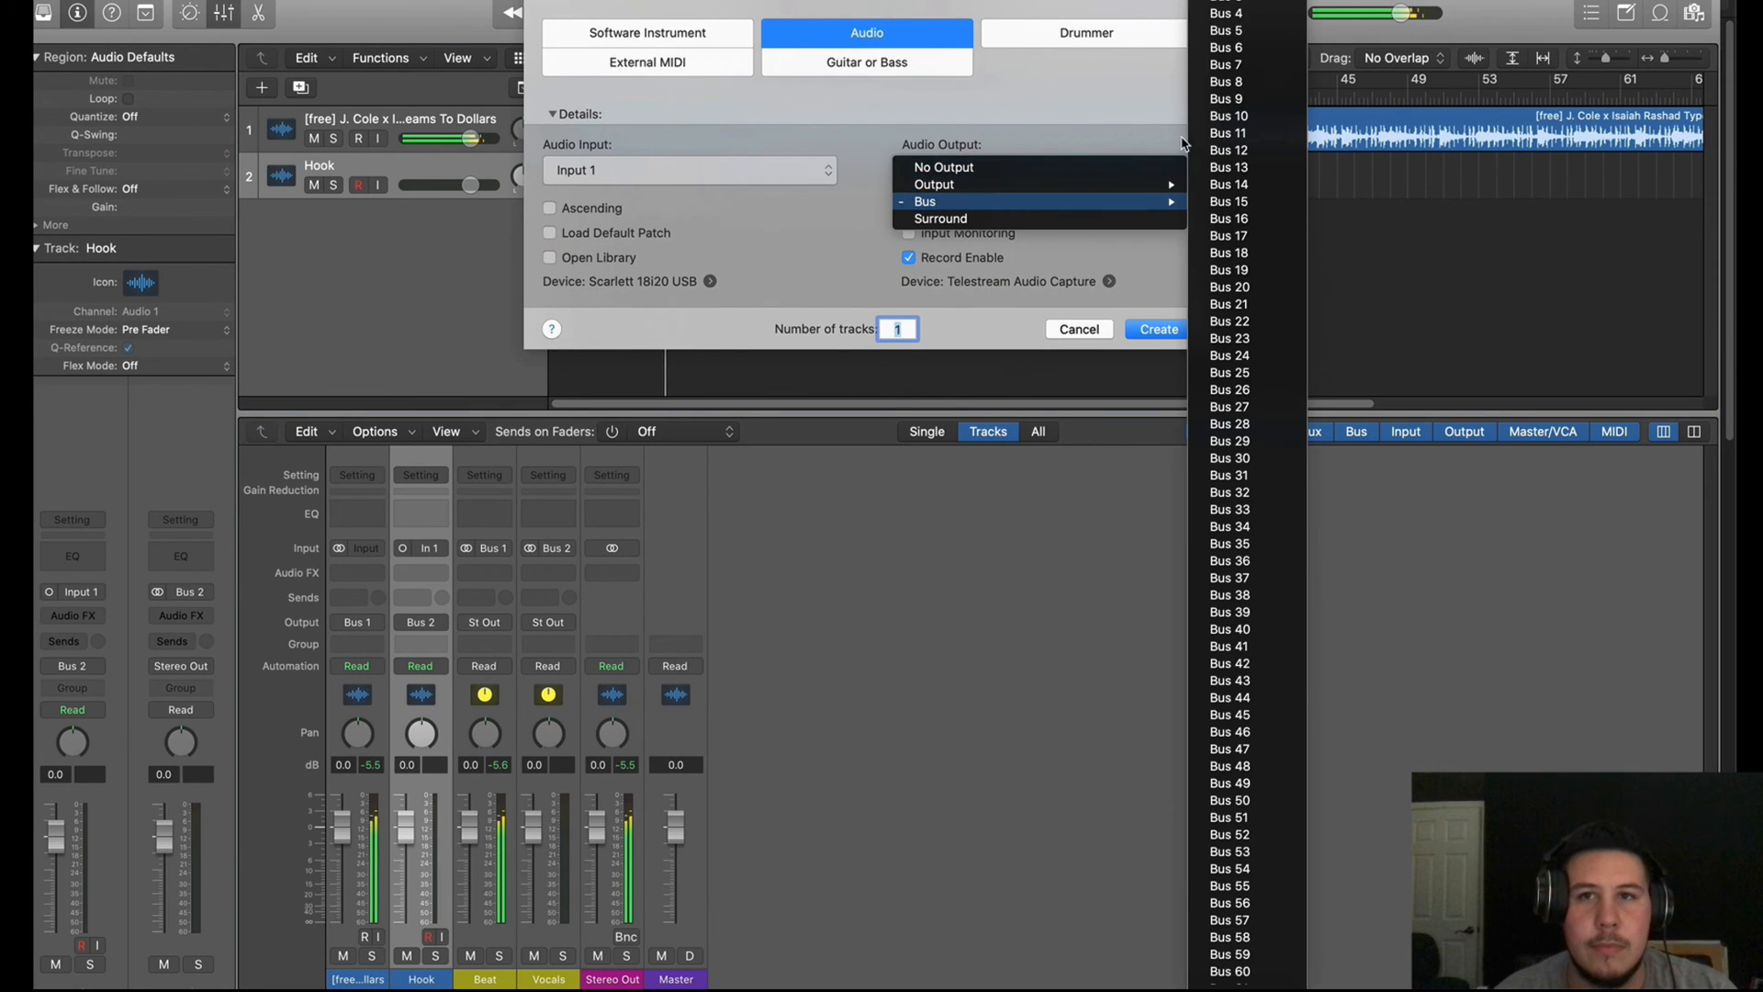
click(1230, 9)
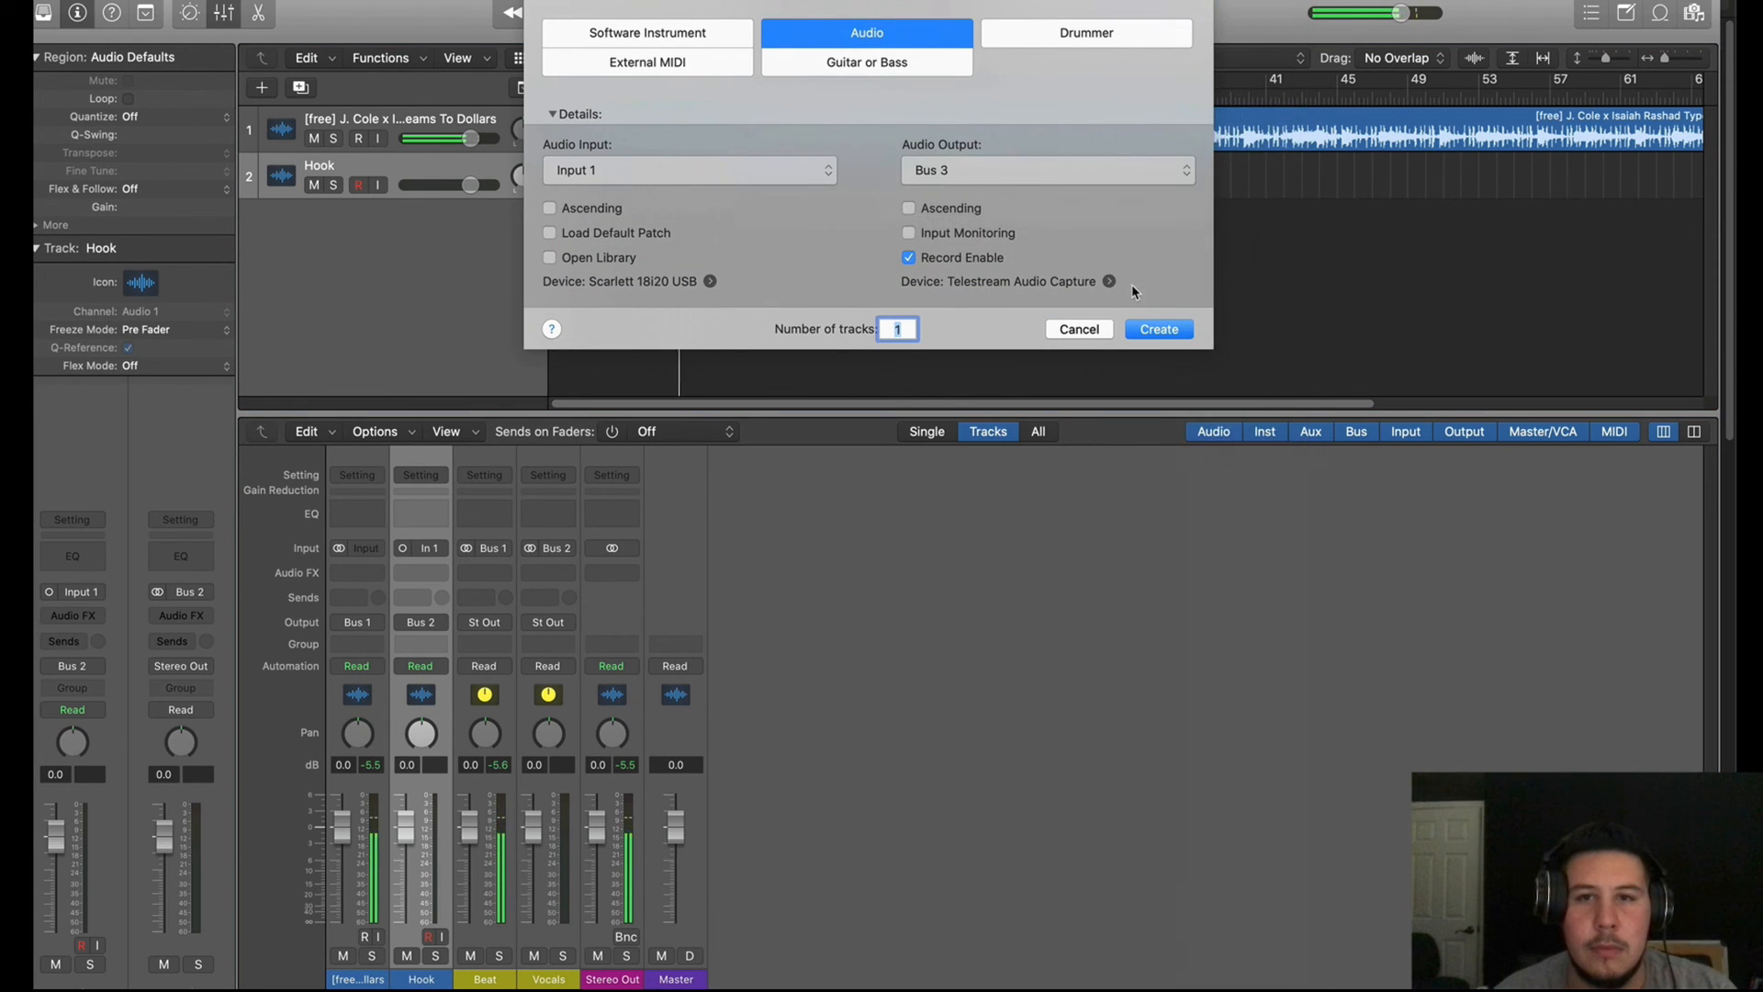
click(1162, 338)
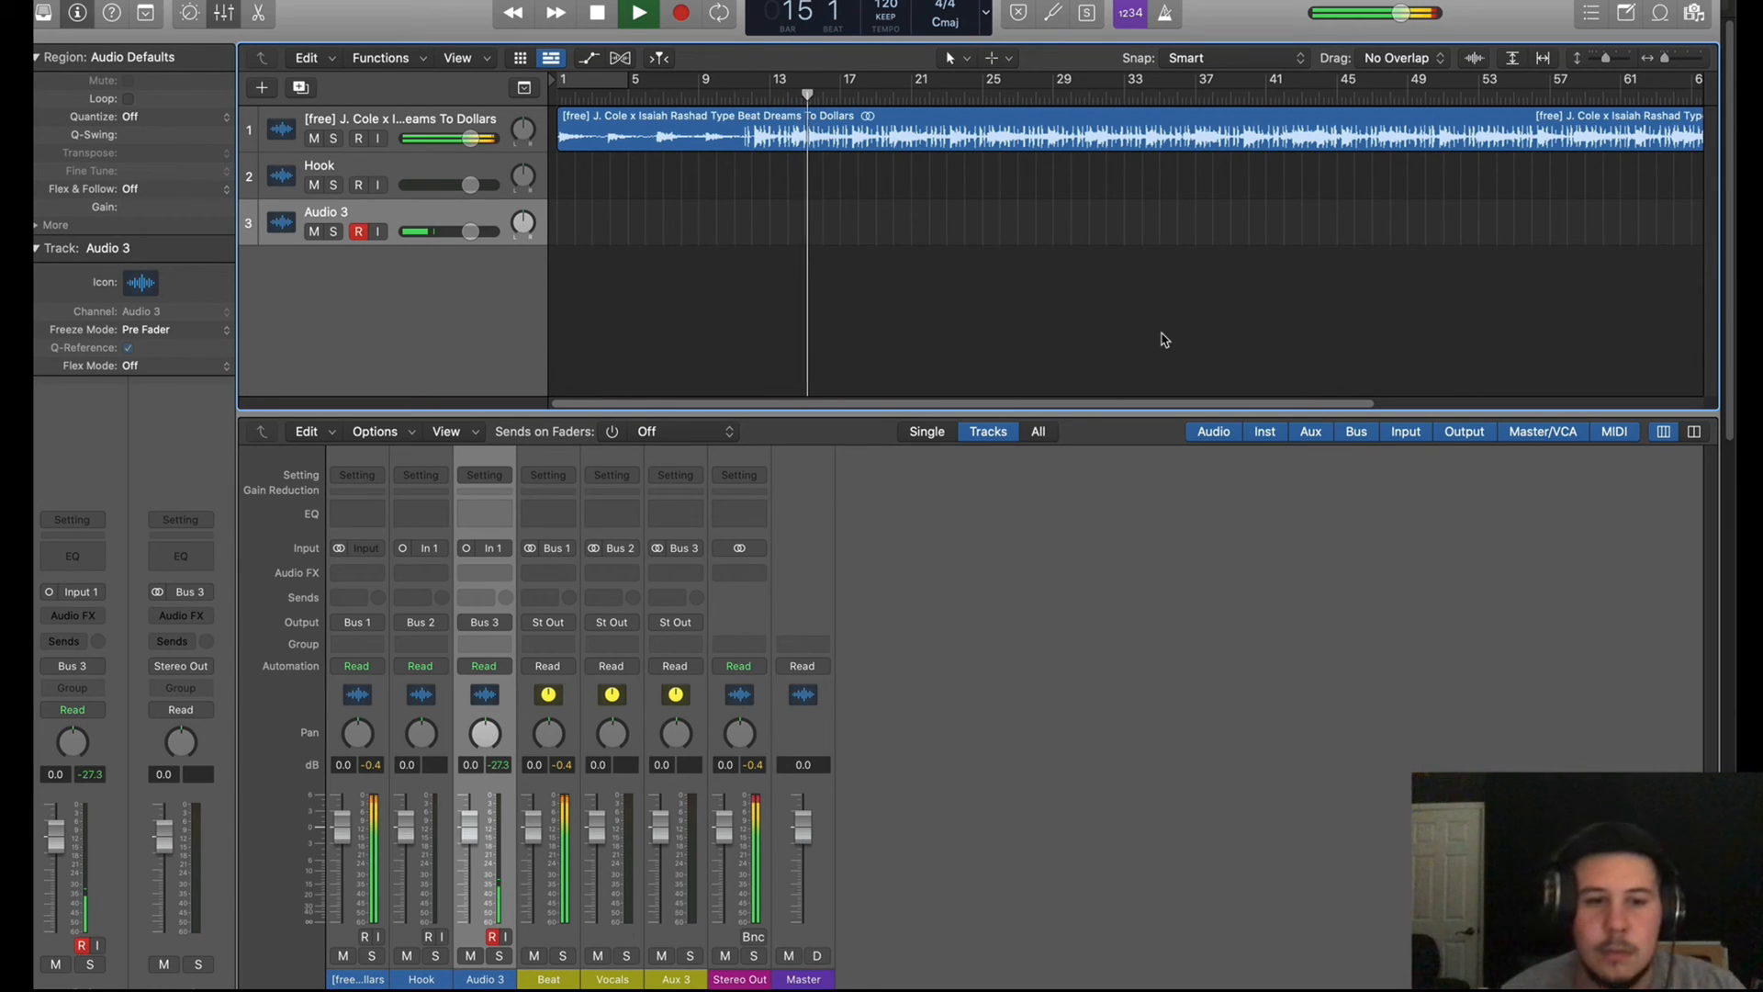
Rename the new audio track as Dubs
double_click(486, 979)
text(Dubs)
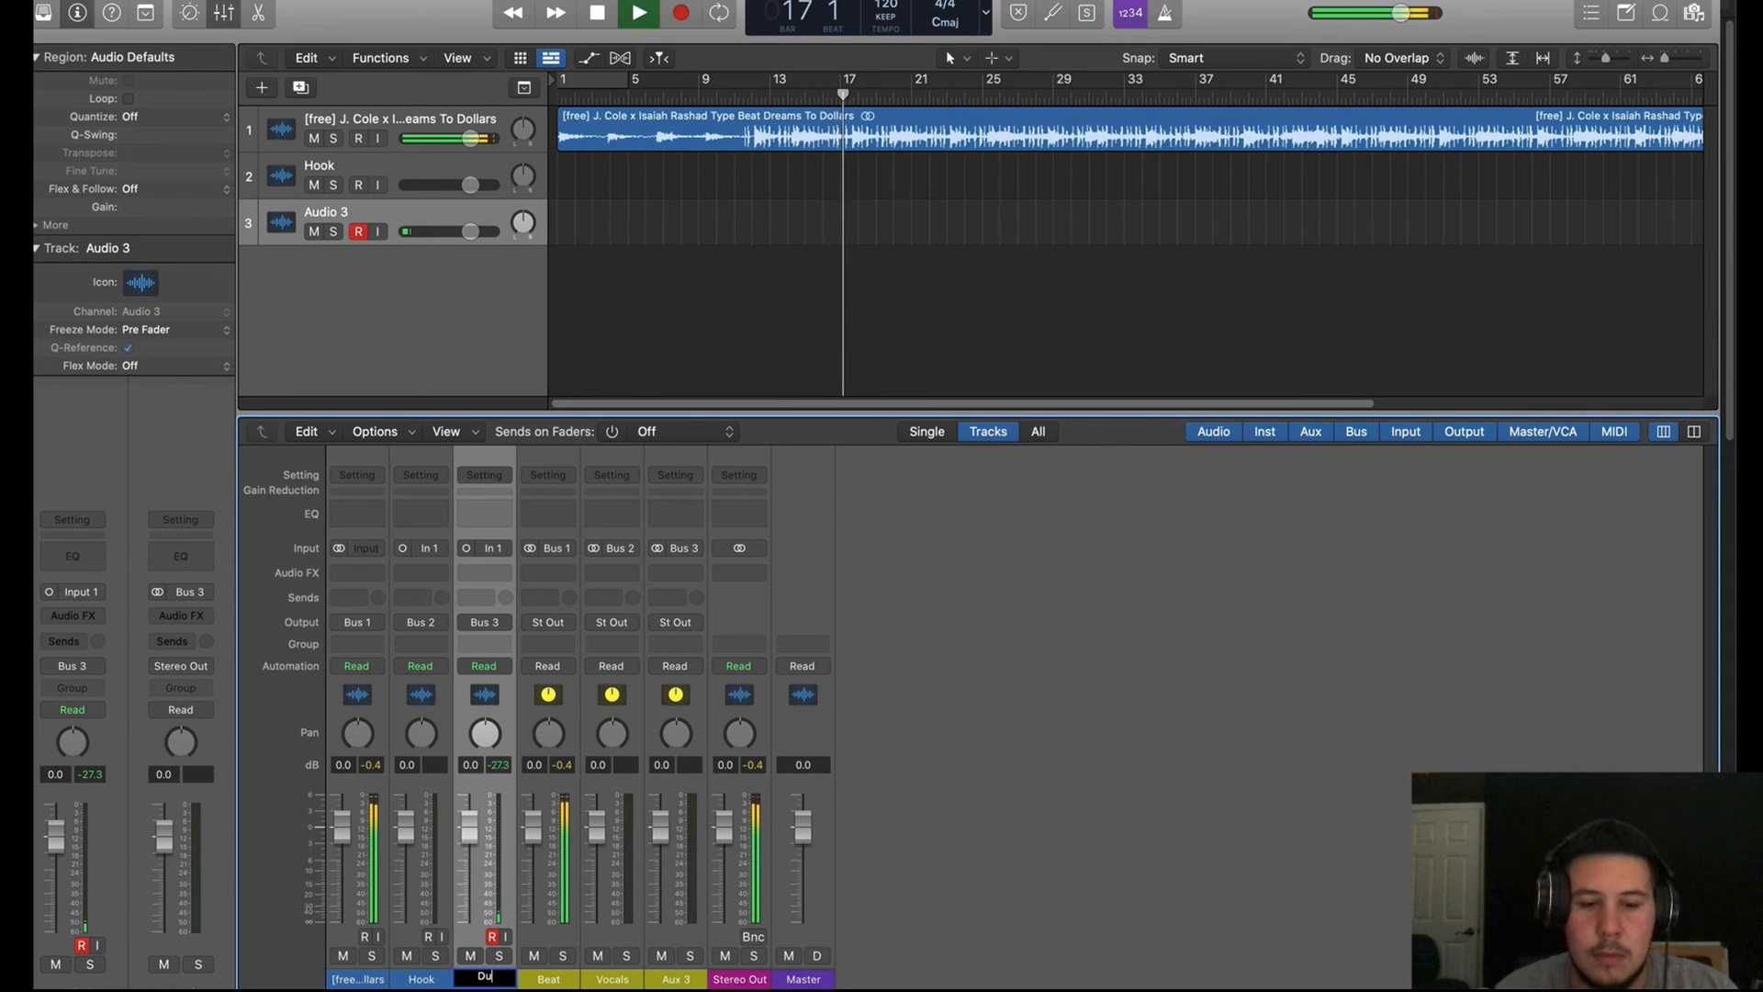
key(Return)
Return to the start of the song, record-enable the Hook track and record a take on it
key(Return)
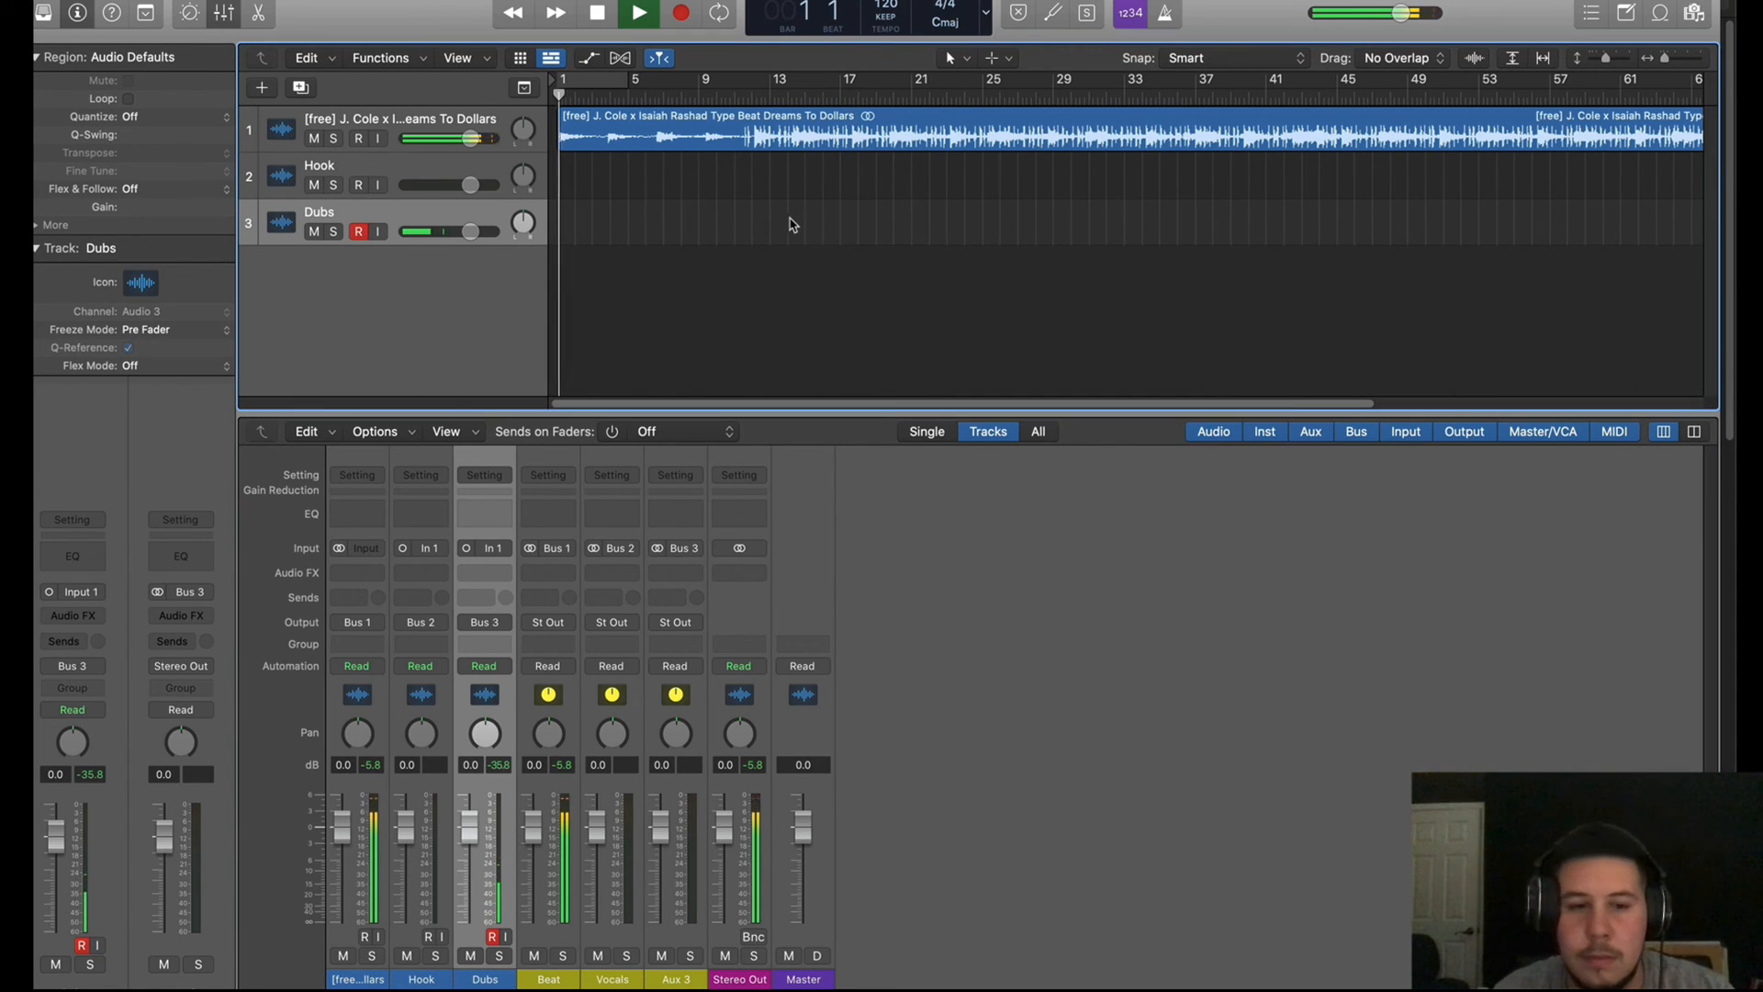
key(space)
click(357, 195)
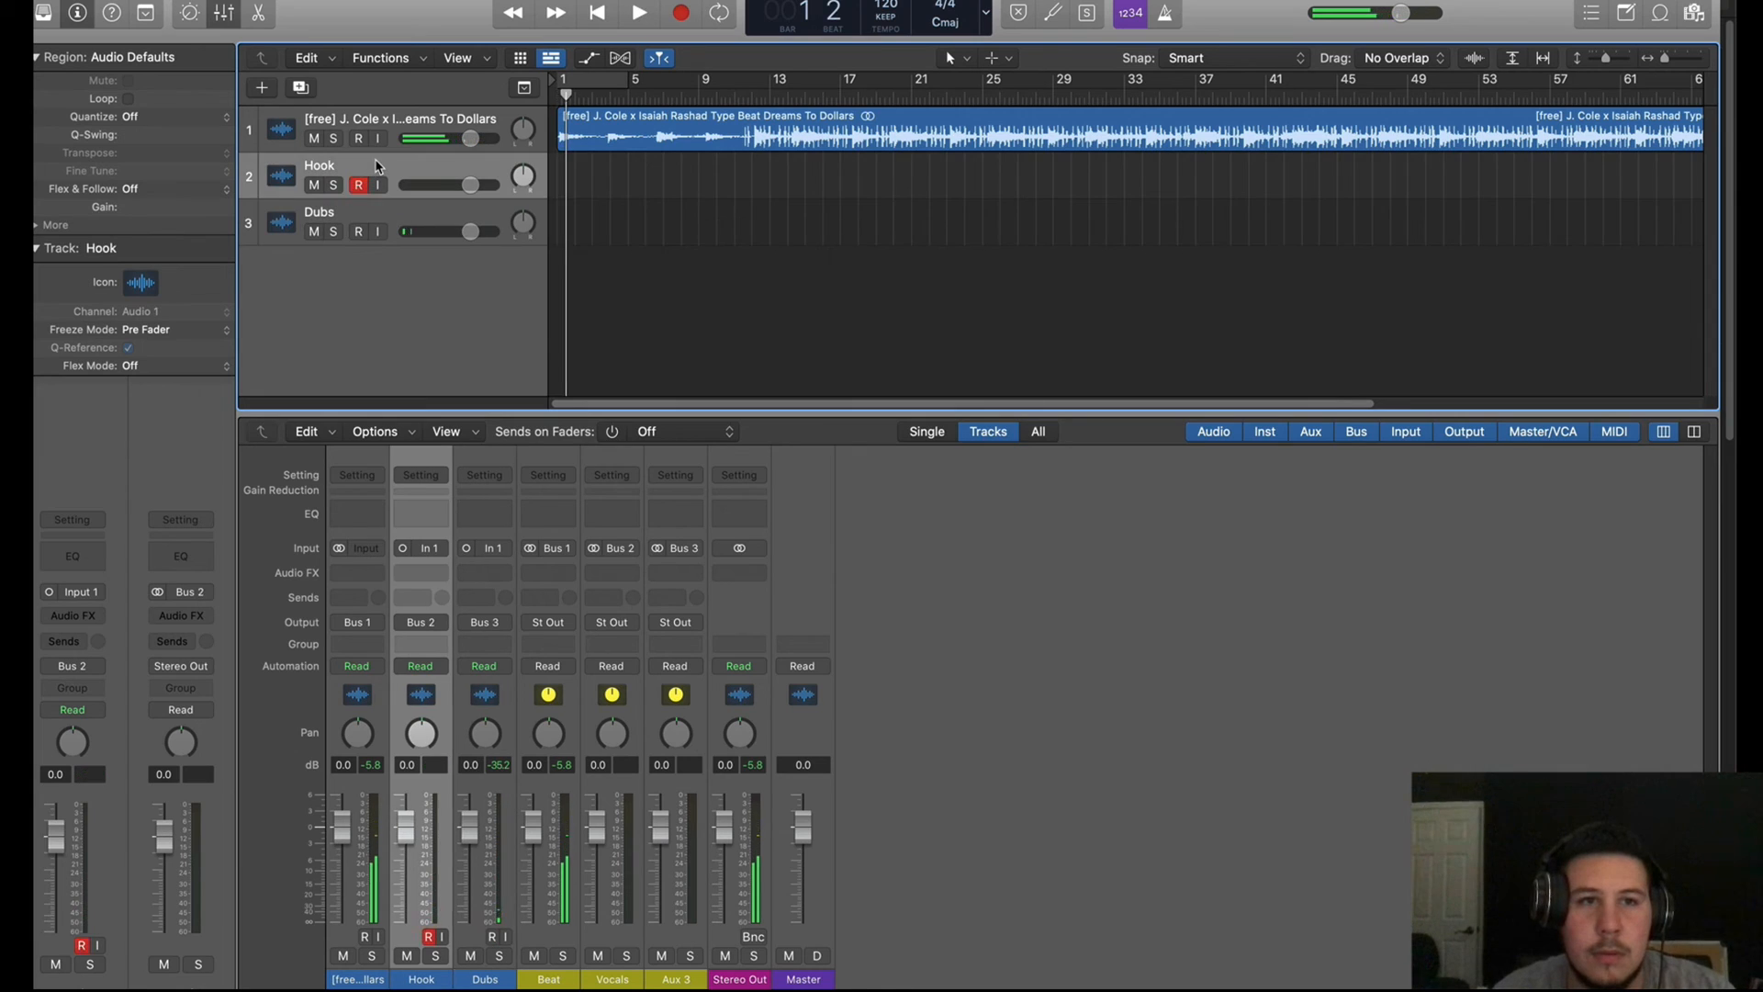
key(space)
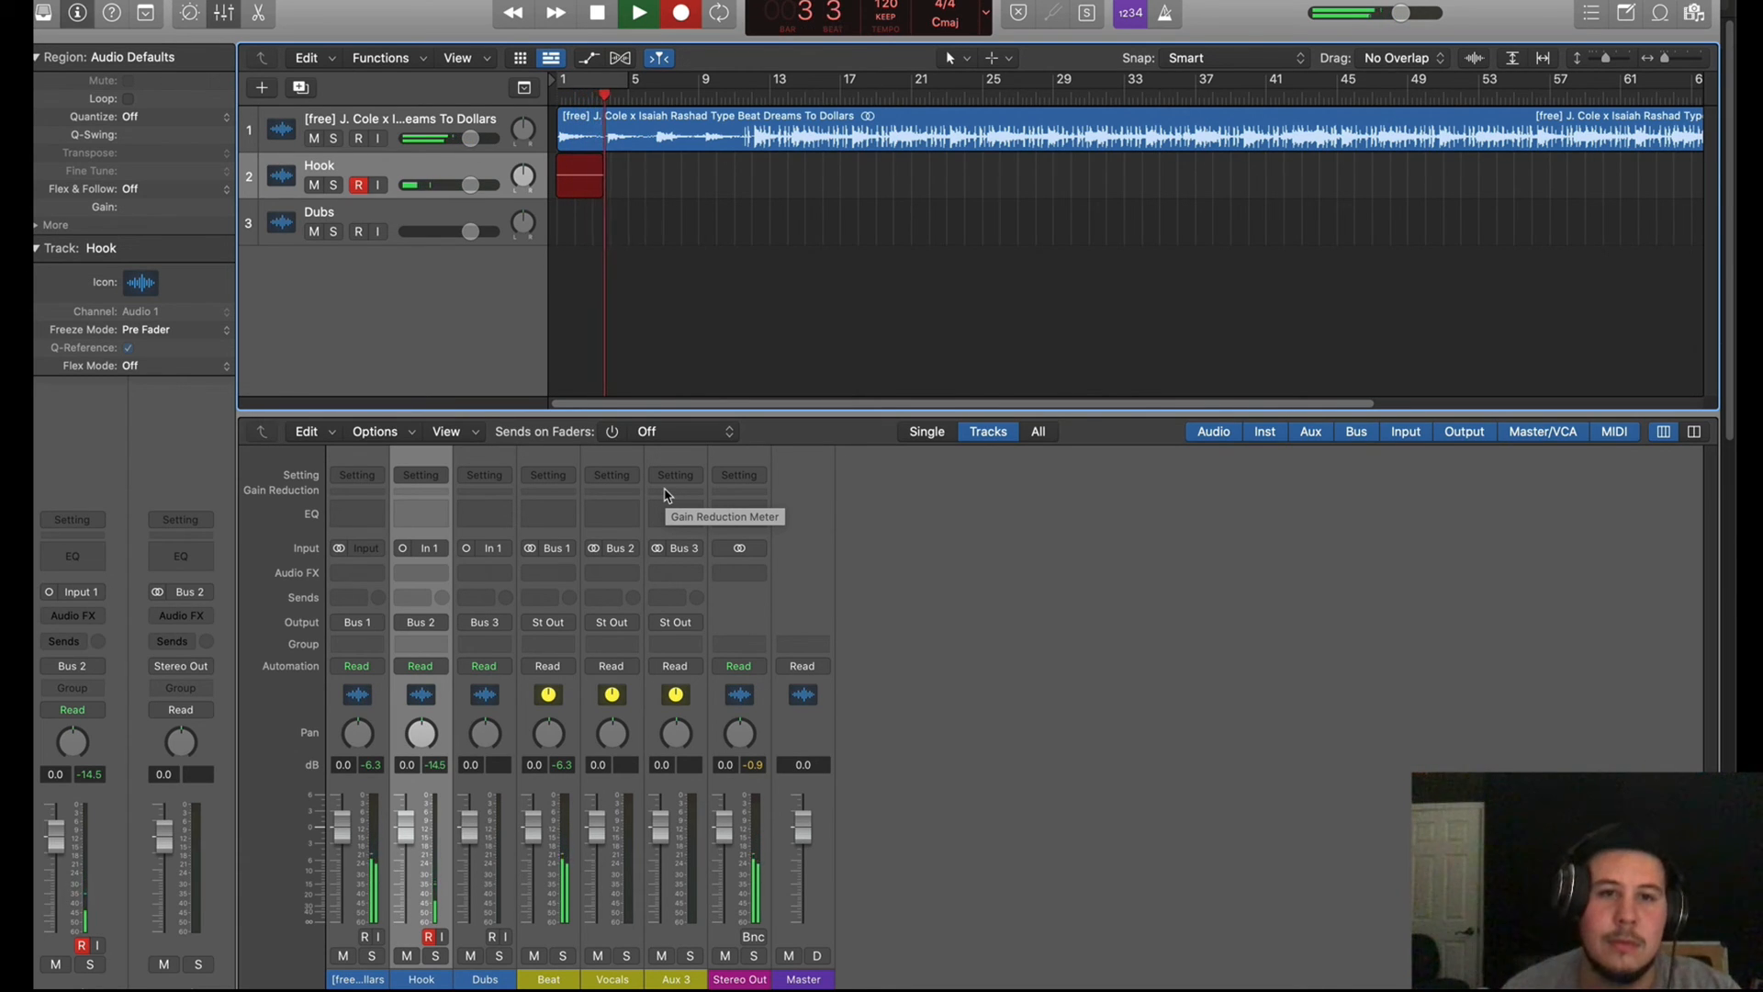
Rename the Bus 3 aux channel as Dubs
double_click(676, 979)
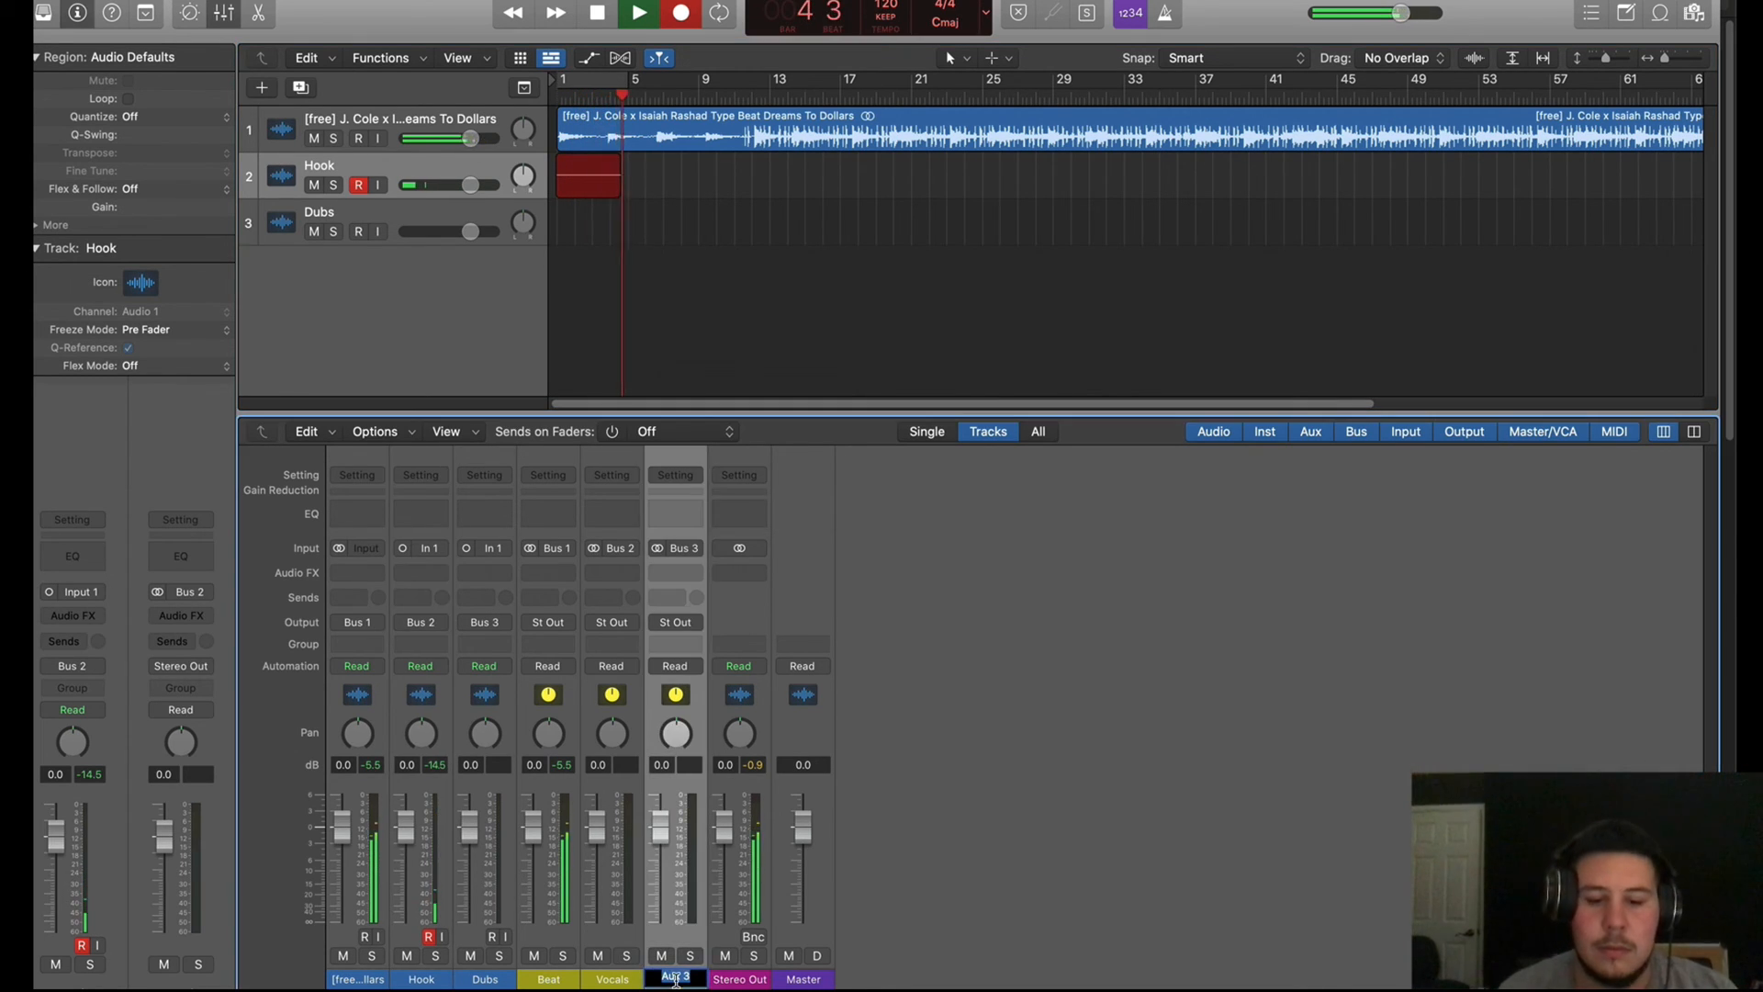
text(Dubs)
key(Return)
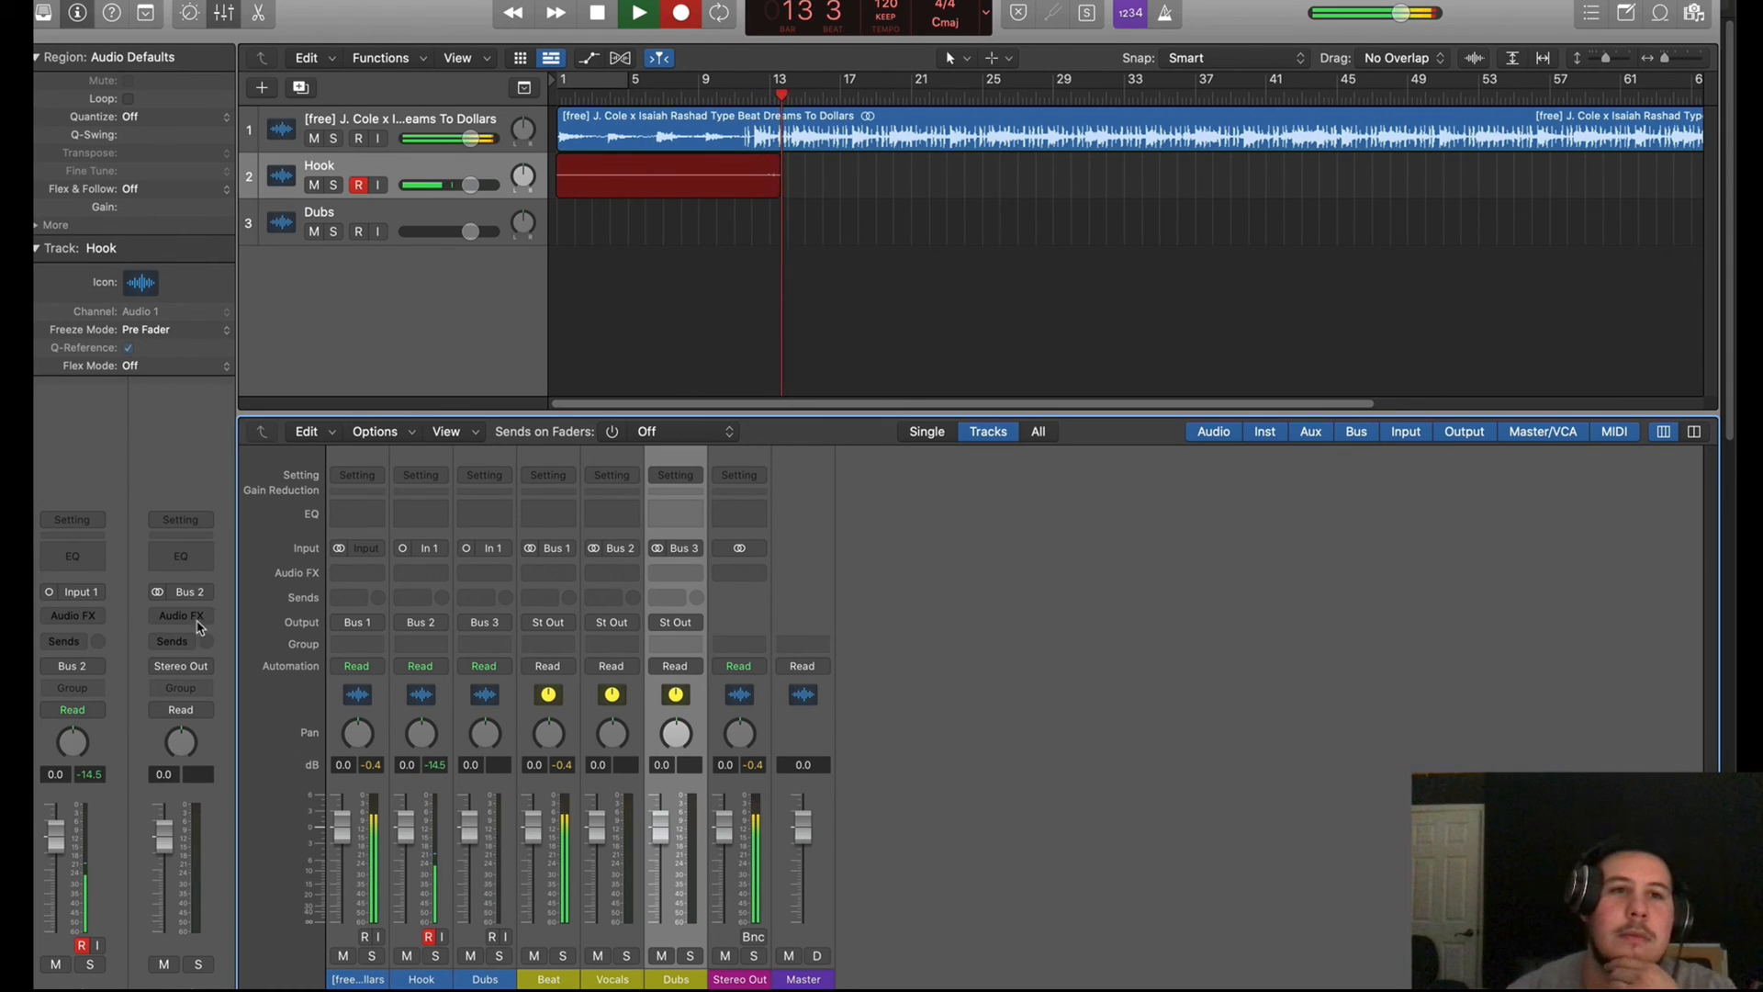
Insert a stereo BPM Counter plug-in on the beat track's channel
click(379, 695)
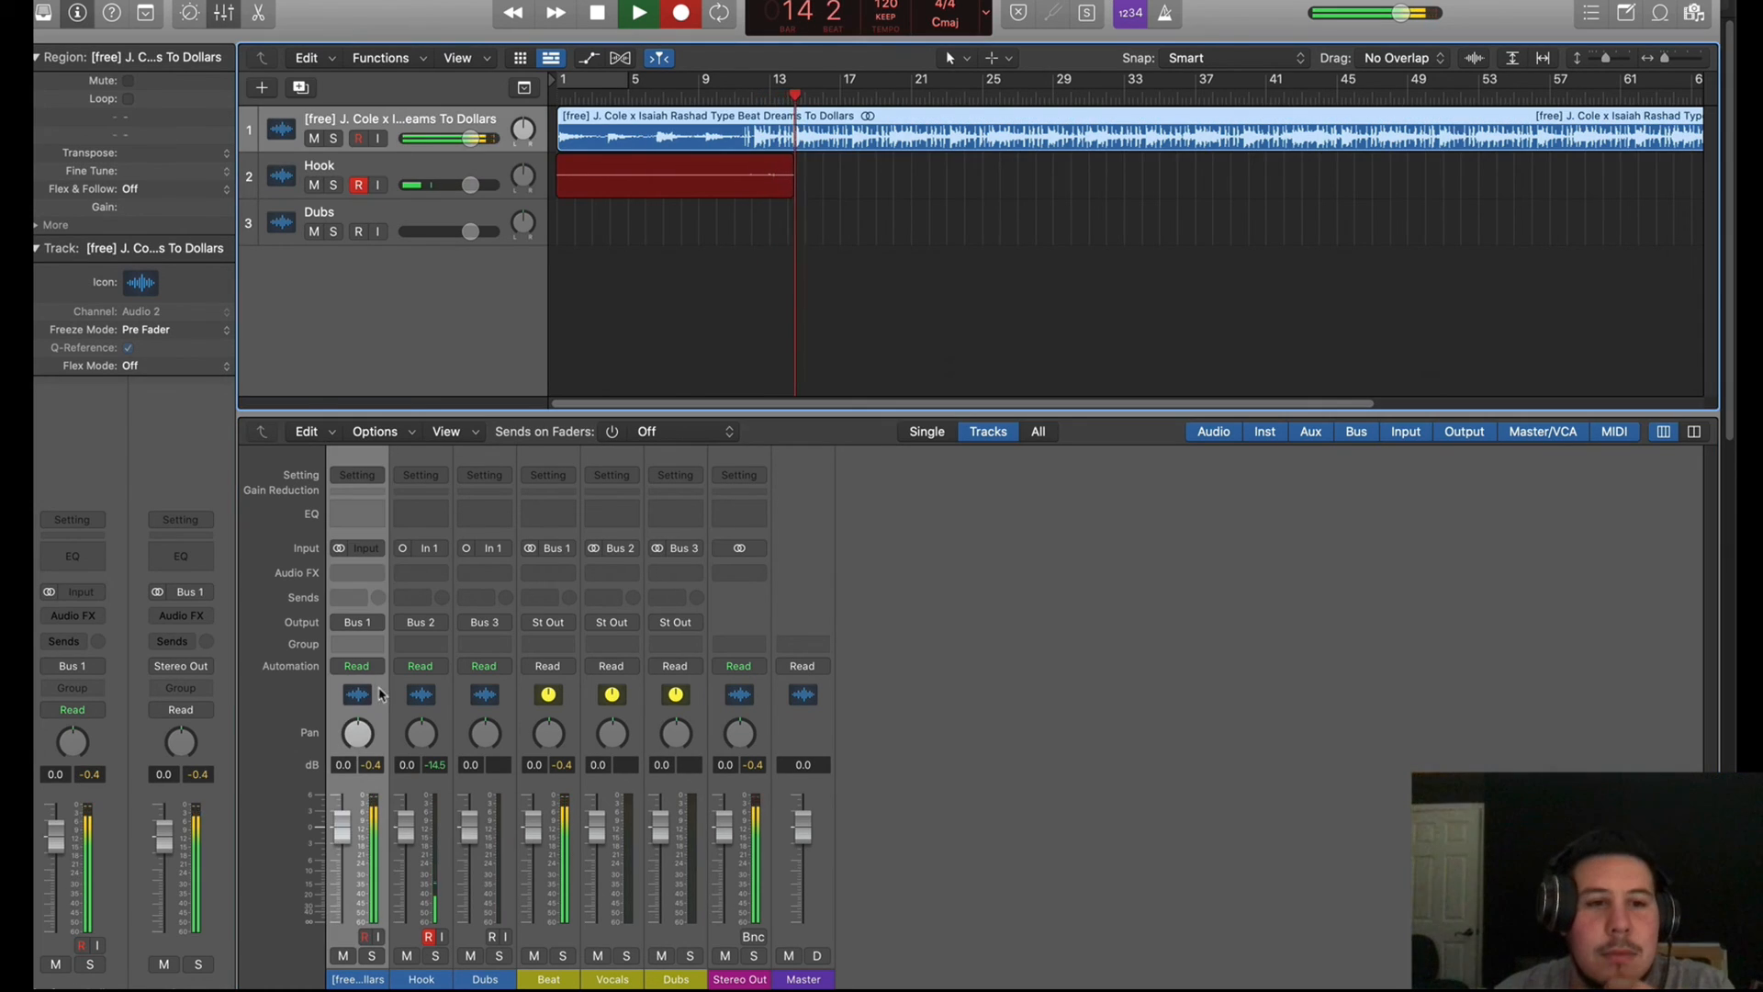
click(357, 572)
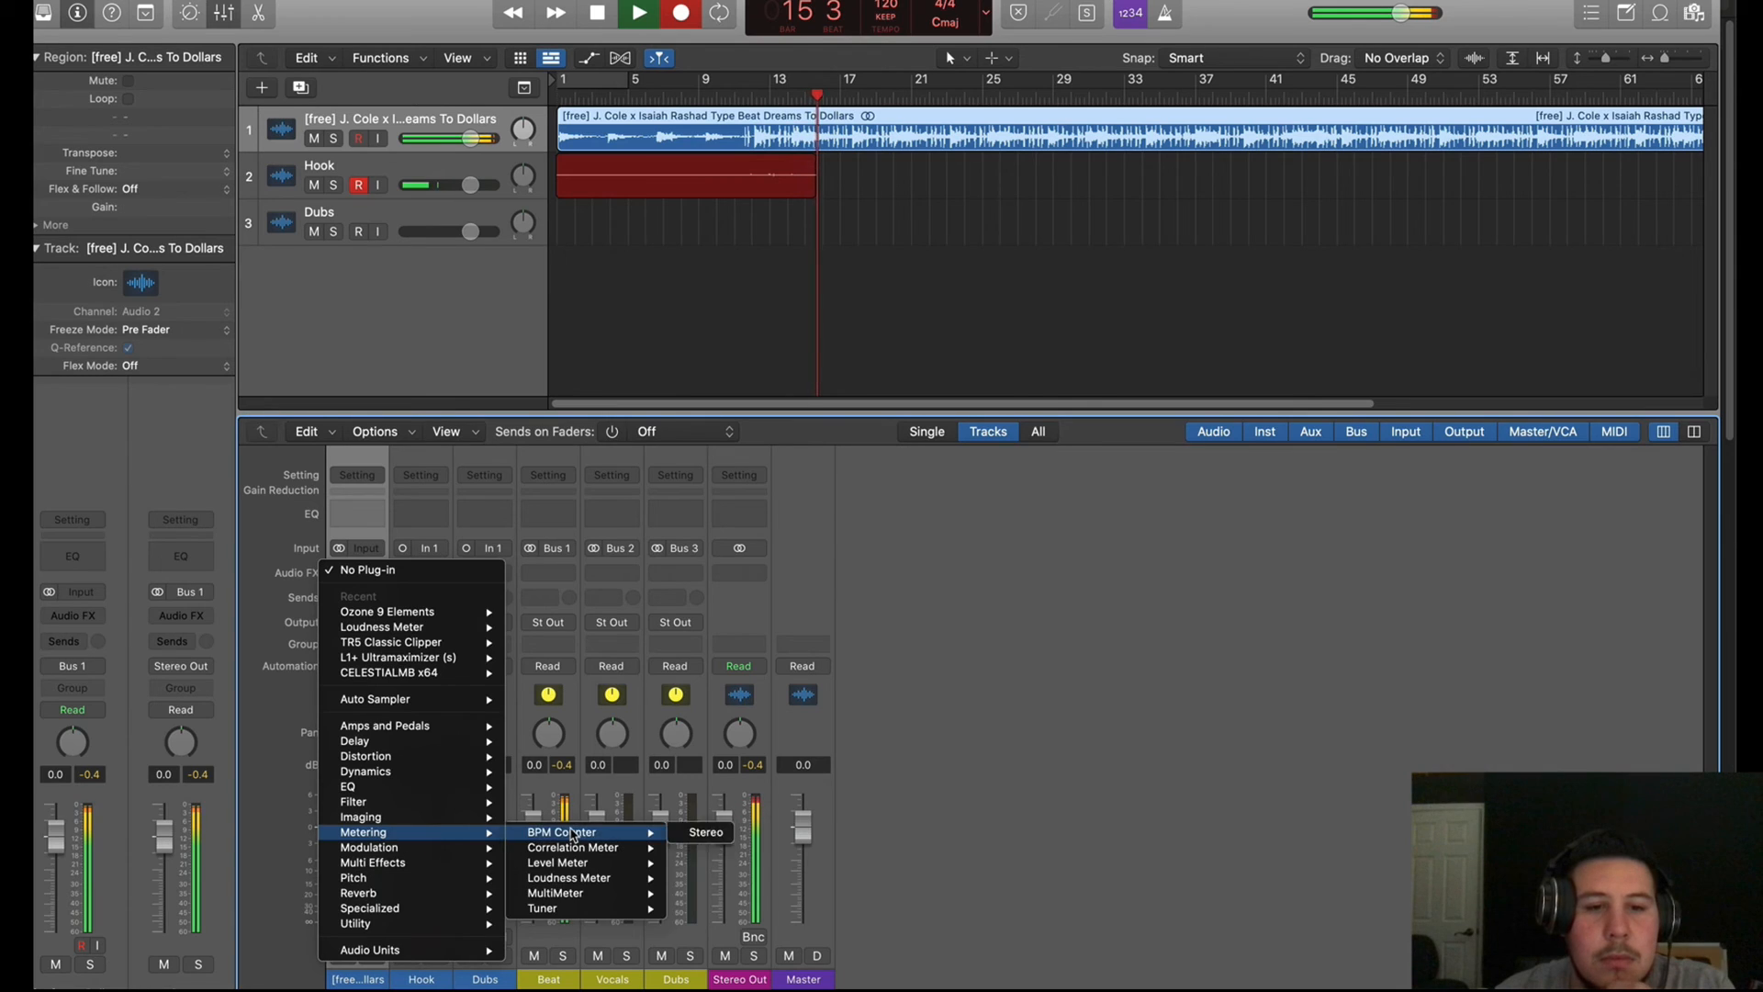
click(551, 832)
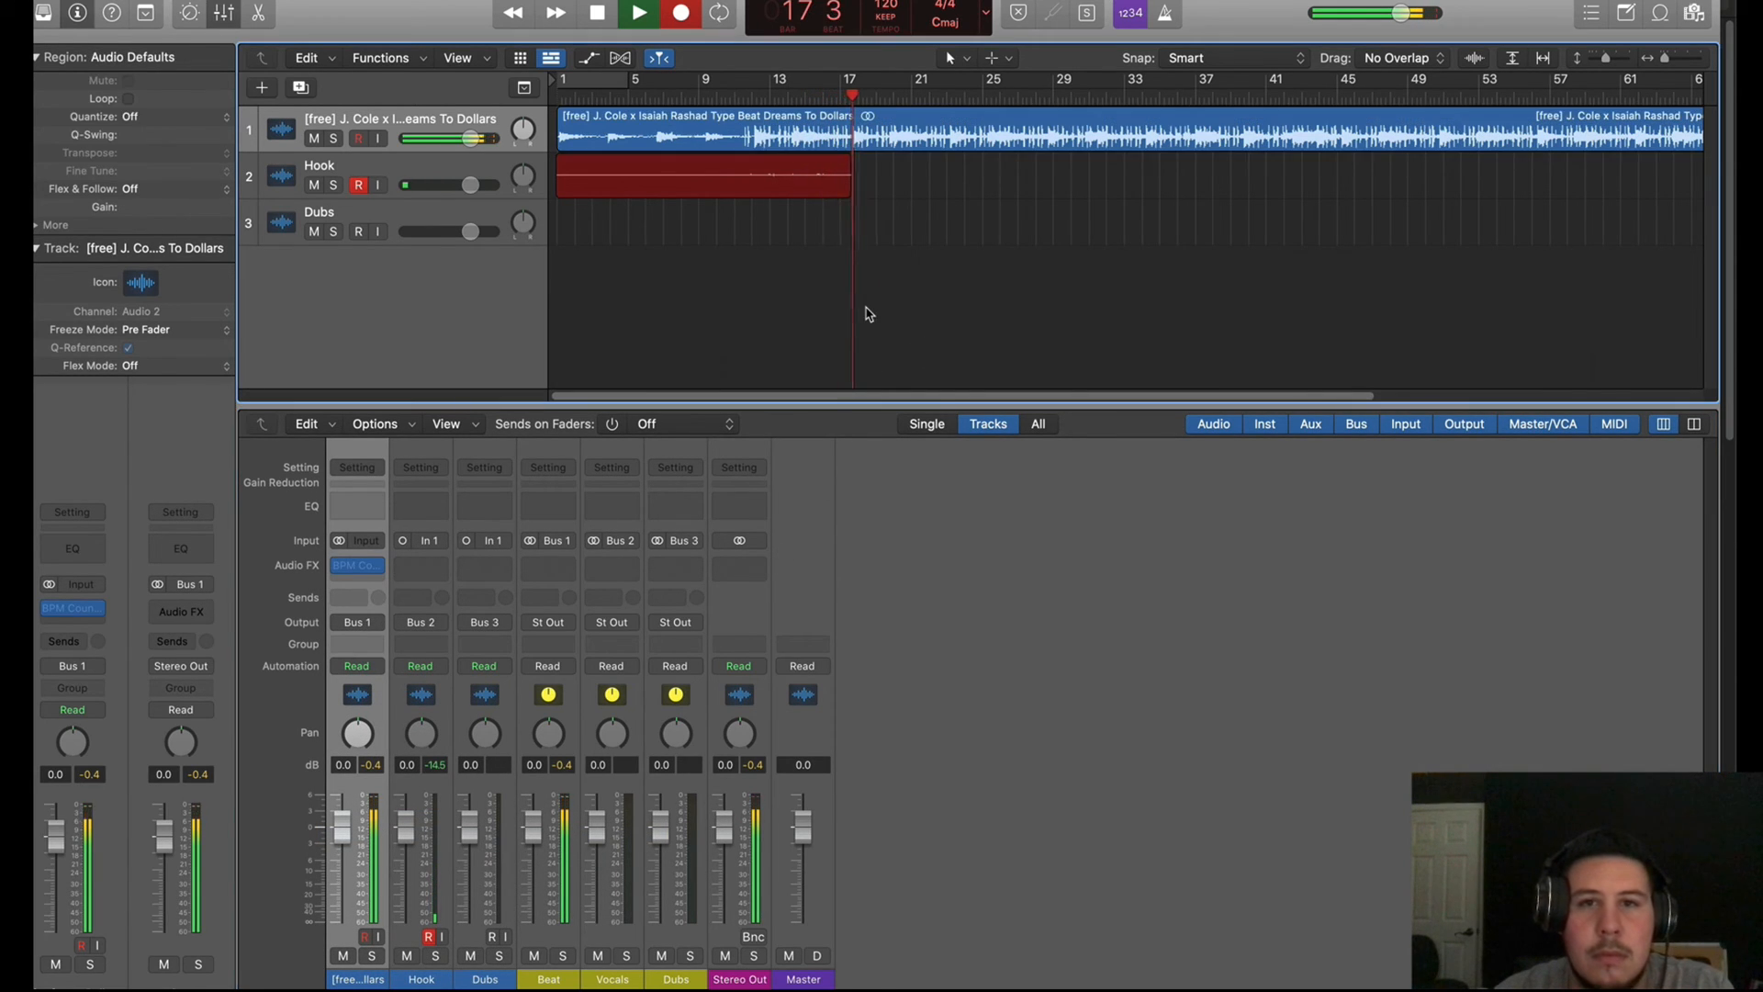
Stop the Hook recording and trim the end of its region back to about bar 6.5
key(space)
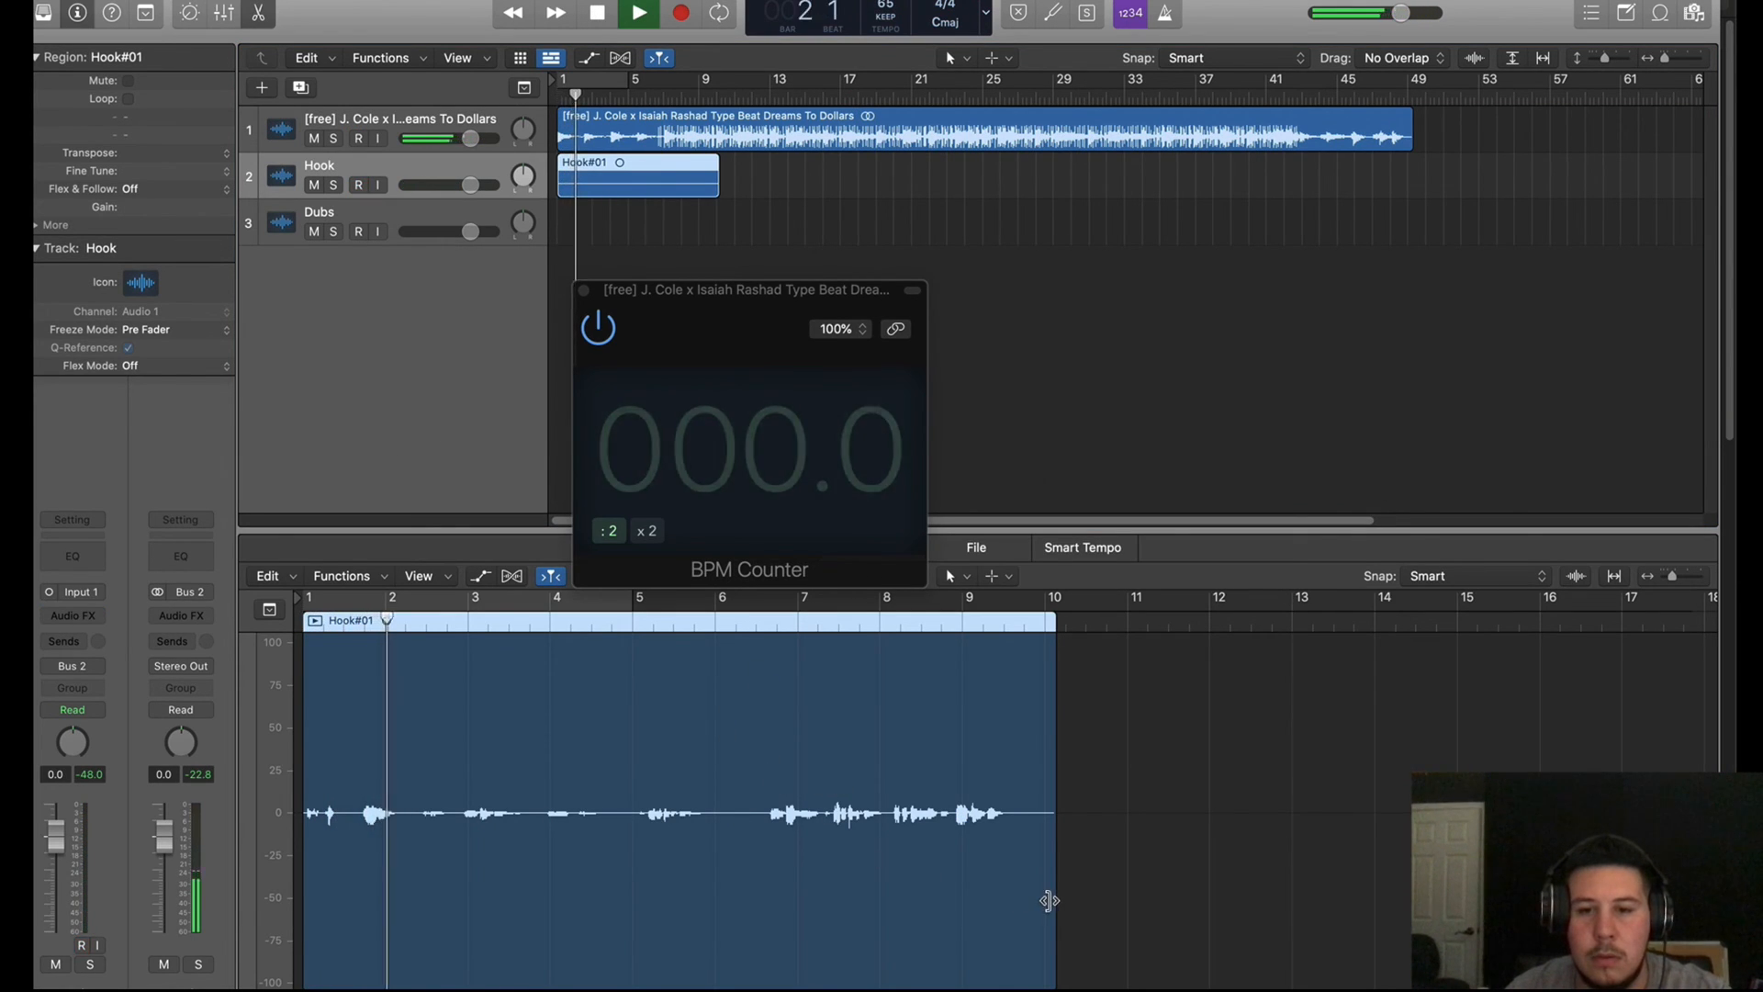
drag(1048, 900, 762, 900)
key(space)
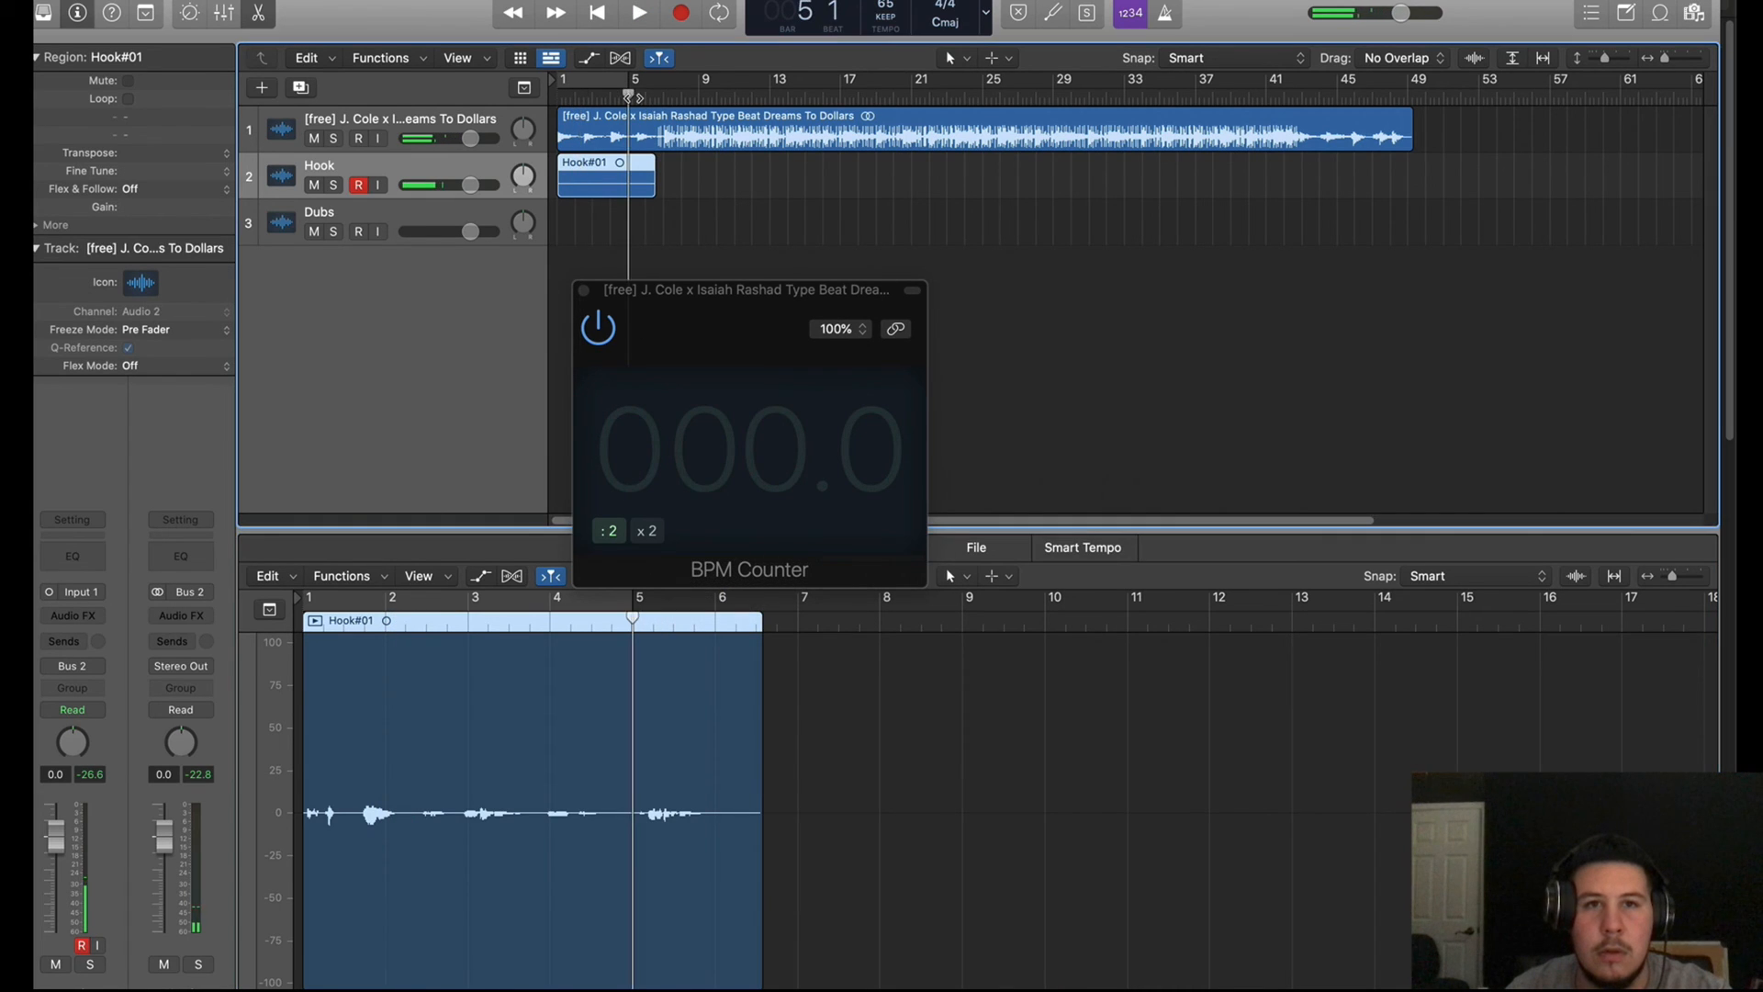
Duplicate the Hook track with the same settings
click(410, 215)
click(390, 170)
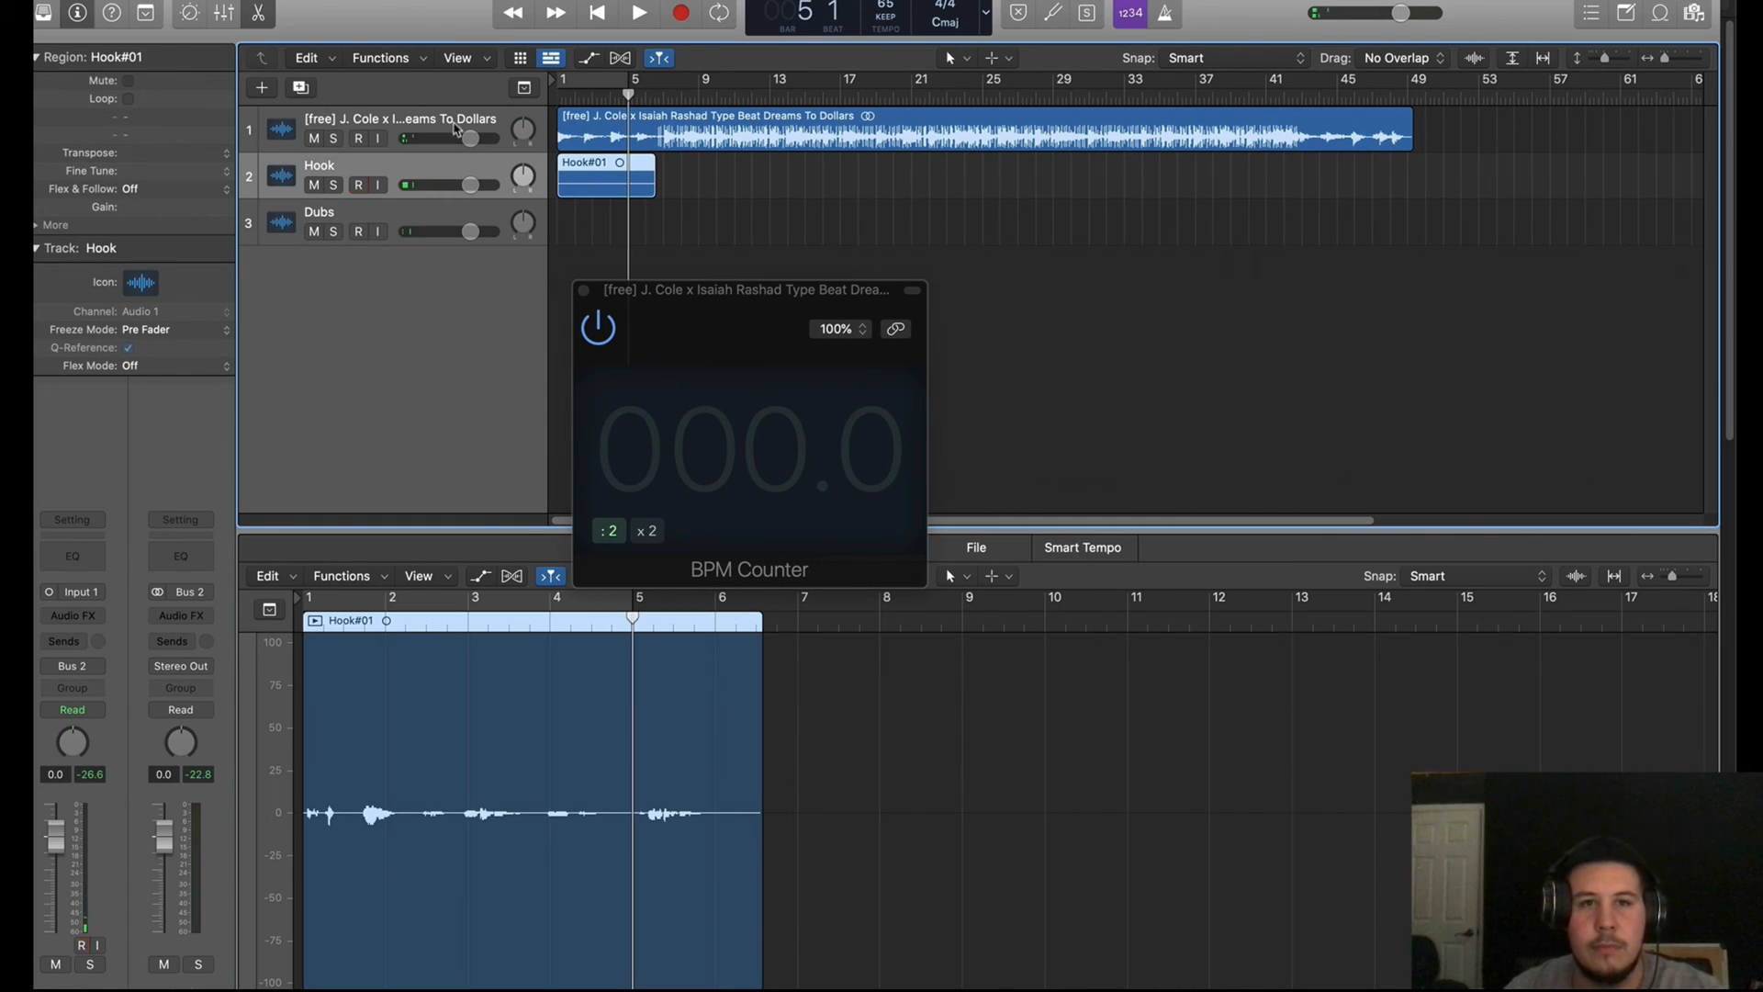
click(301, 88)
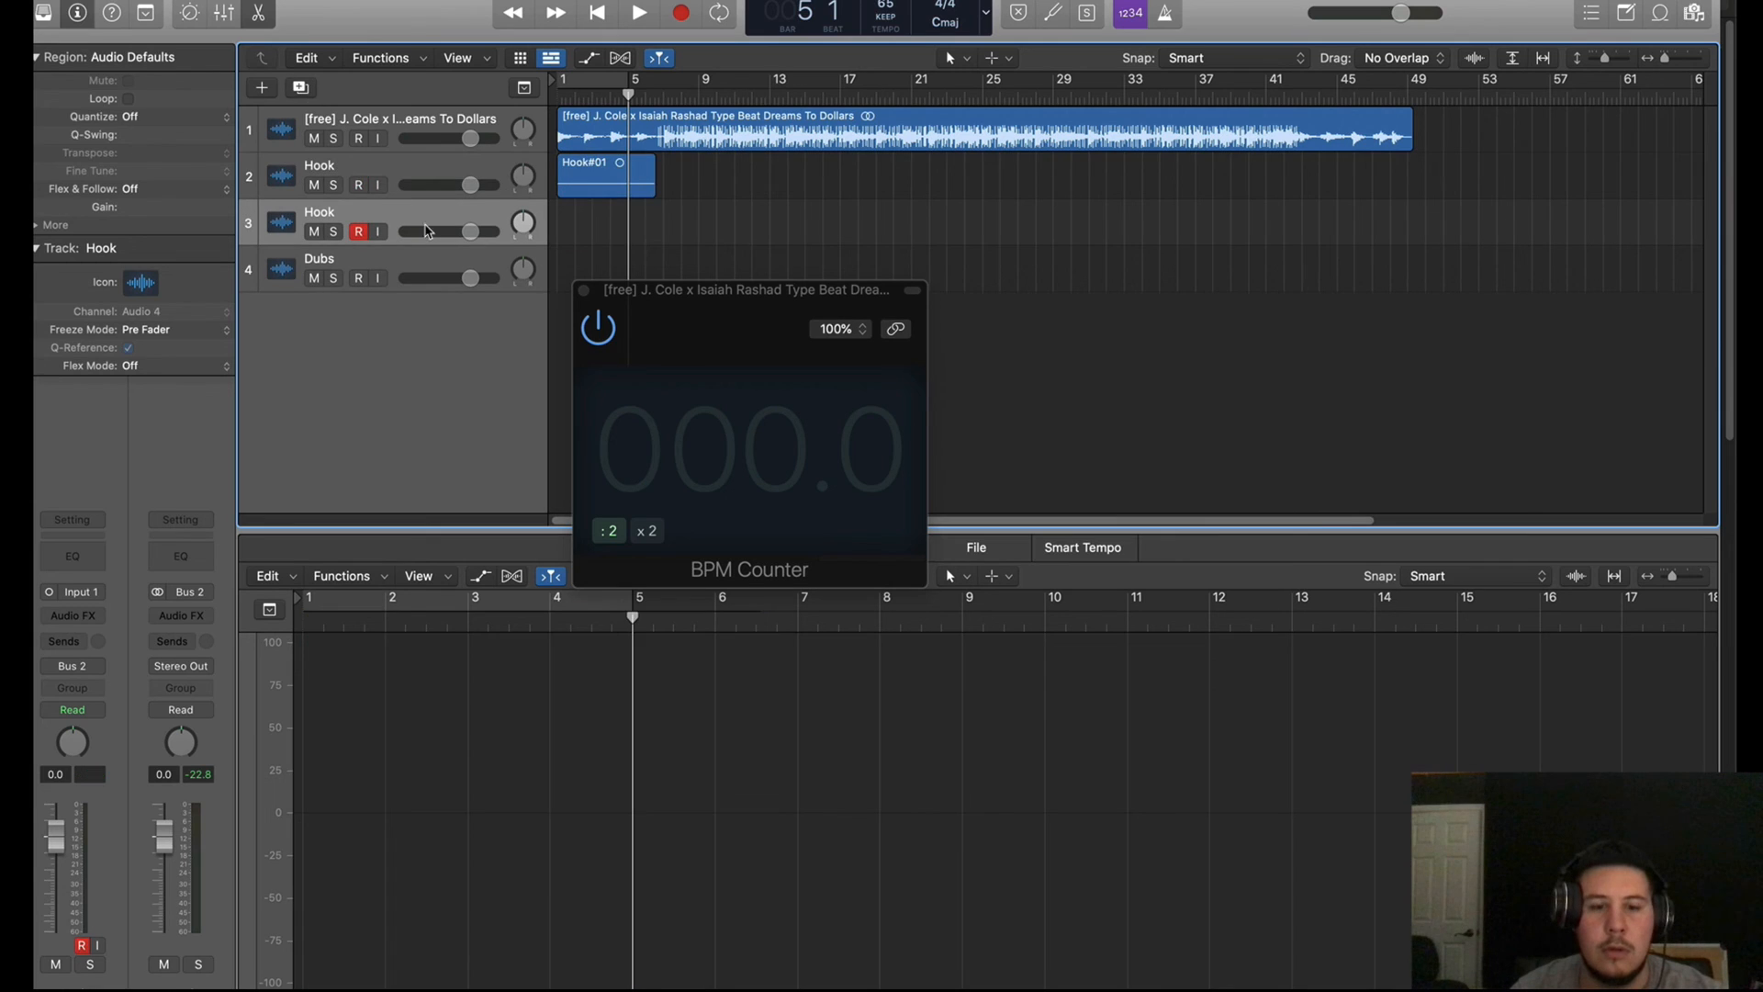
Start recording on the duplicated Hook track from bar 5 and rename the original Hook track as Intro
key(r)
double_click(404, 167)
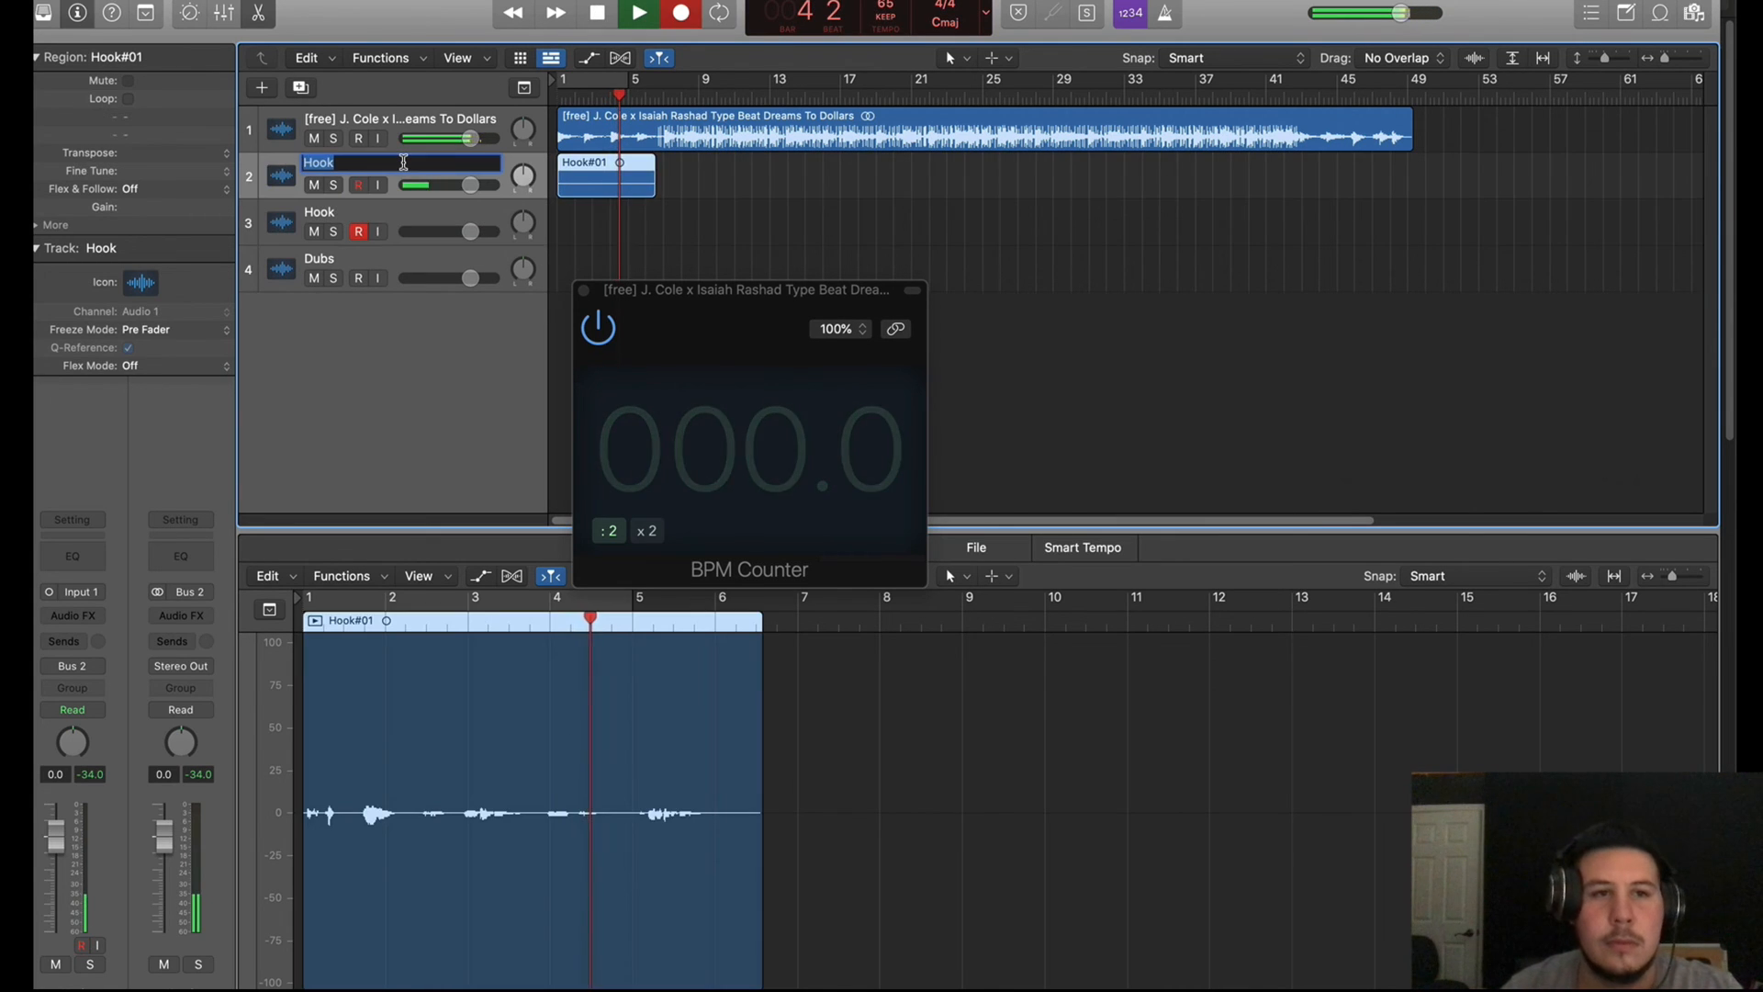
key(BackSpace)
text(Intro)
key(Return)
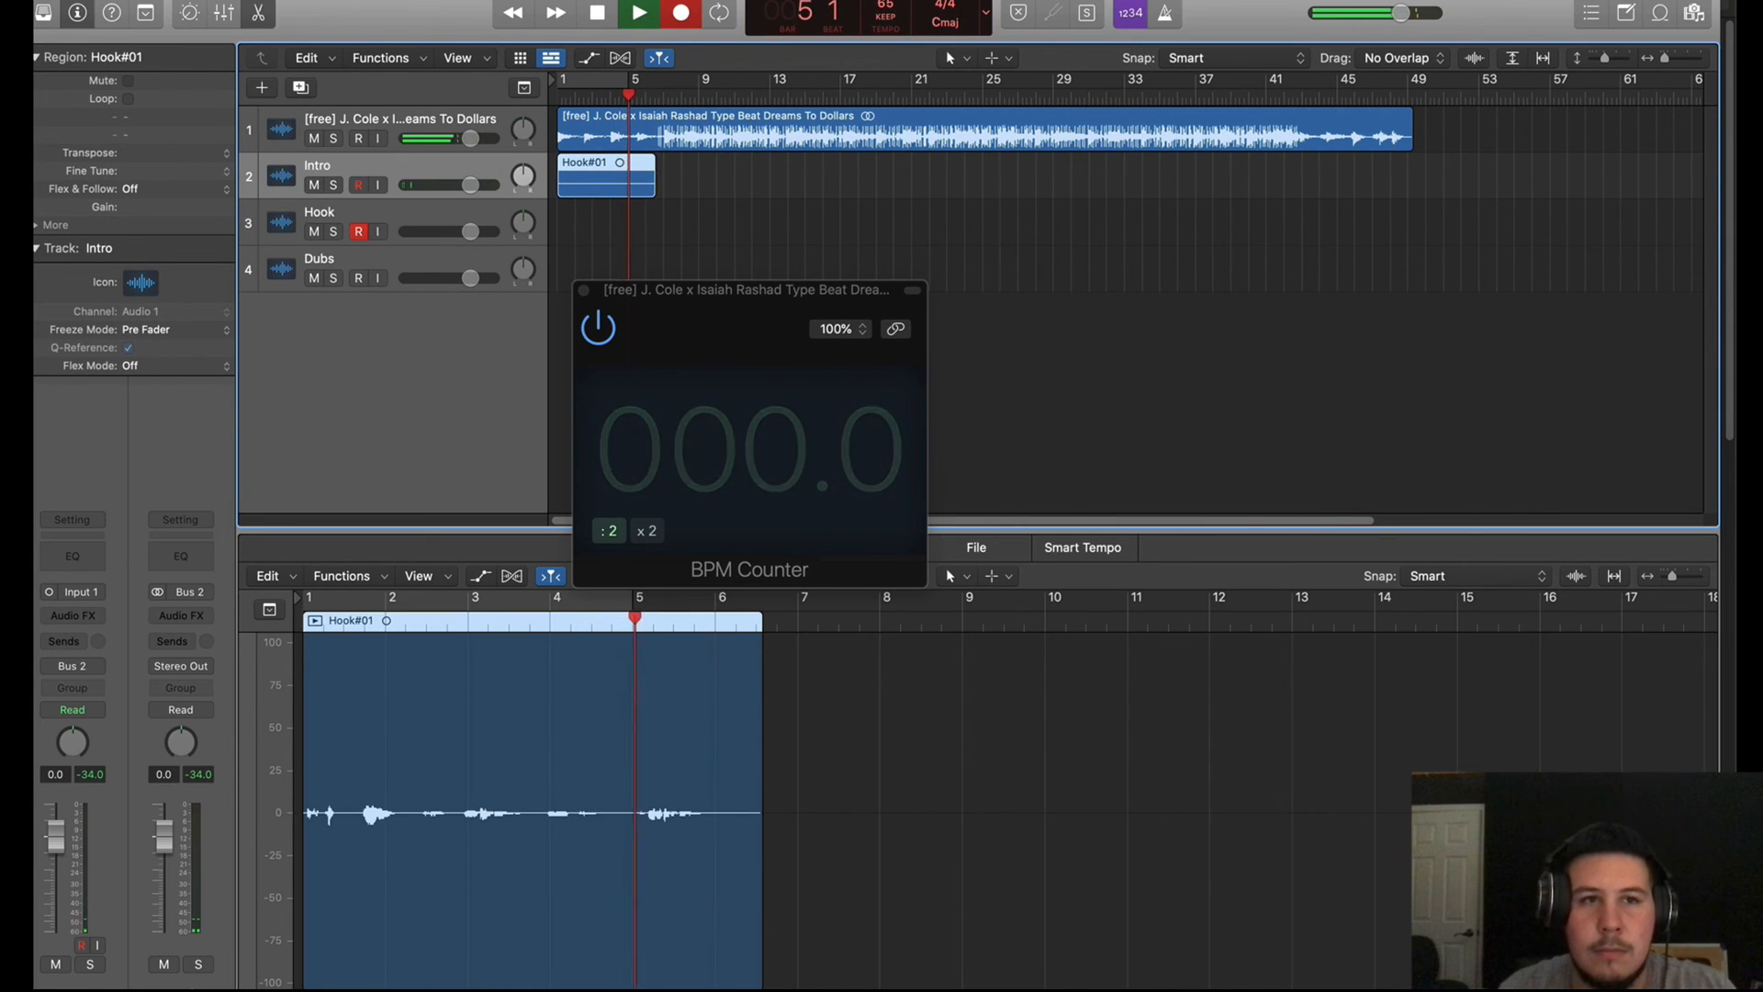
Close the BPM Counter and remove the plug-in from the beat track's channel
click(583, 290)
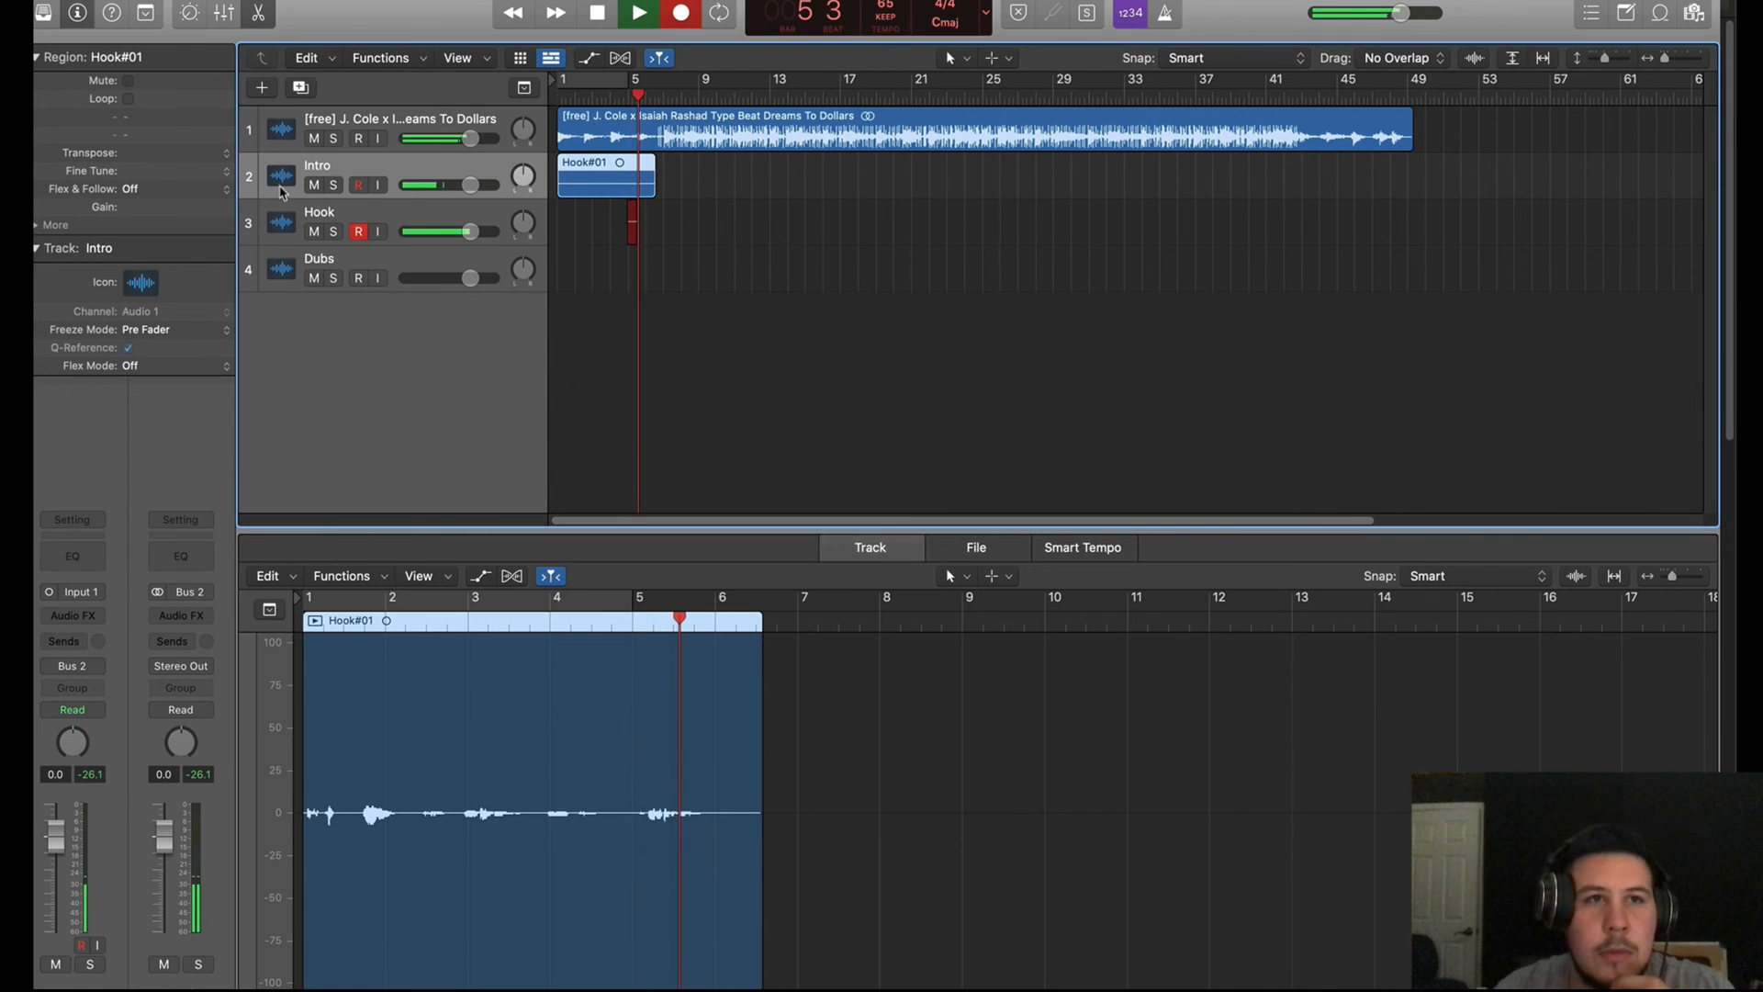
click(223, 13)
click(363, 565)
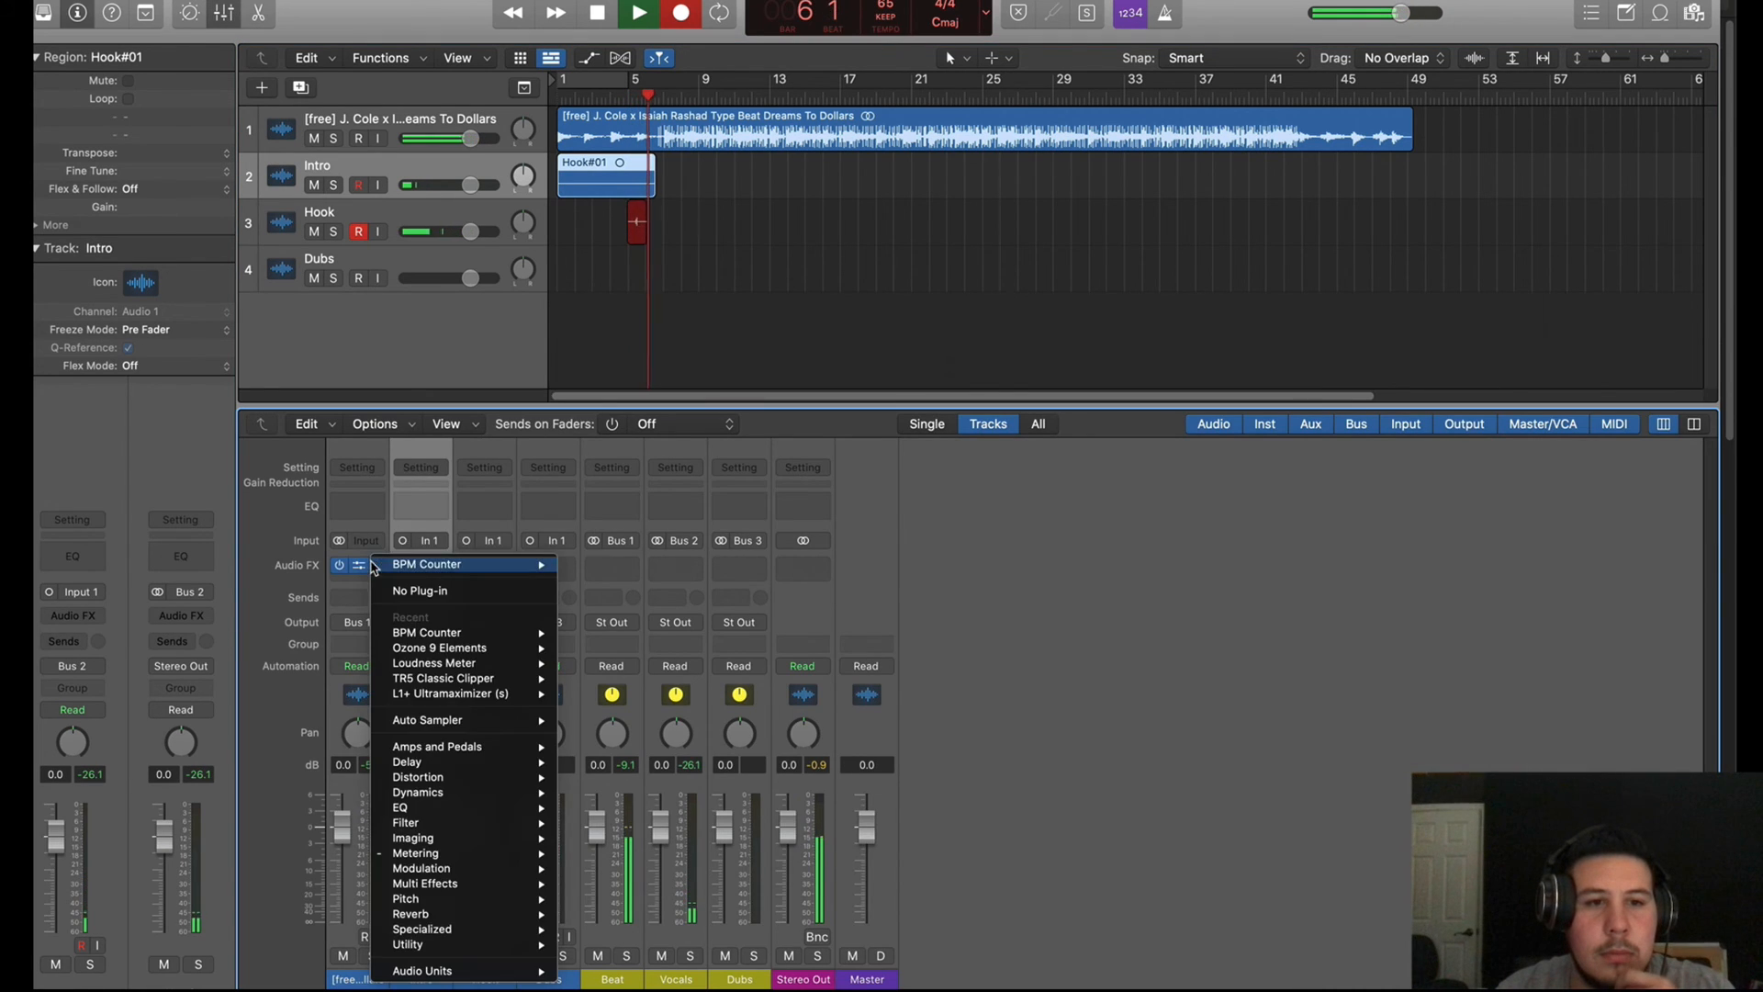
click(404, 593)
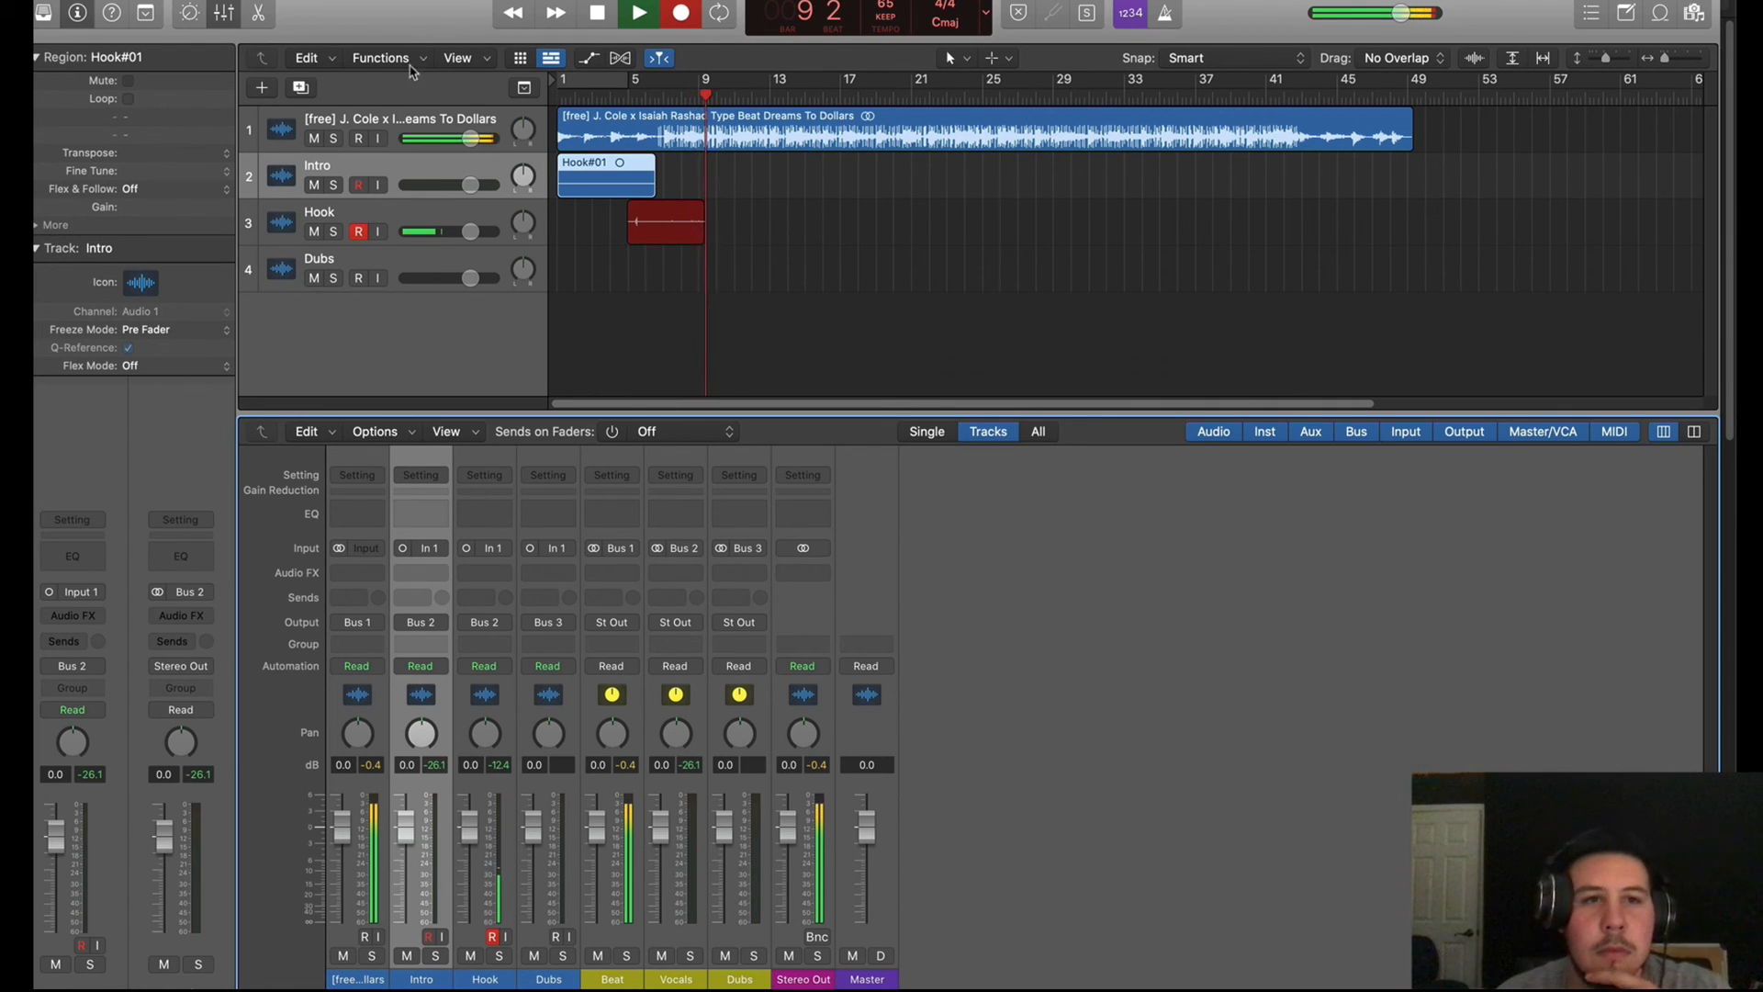
Stop recording the hook and play the song back from bar 5
click(384, 117)
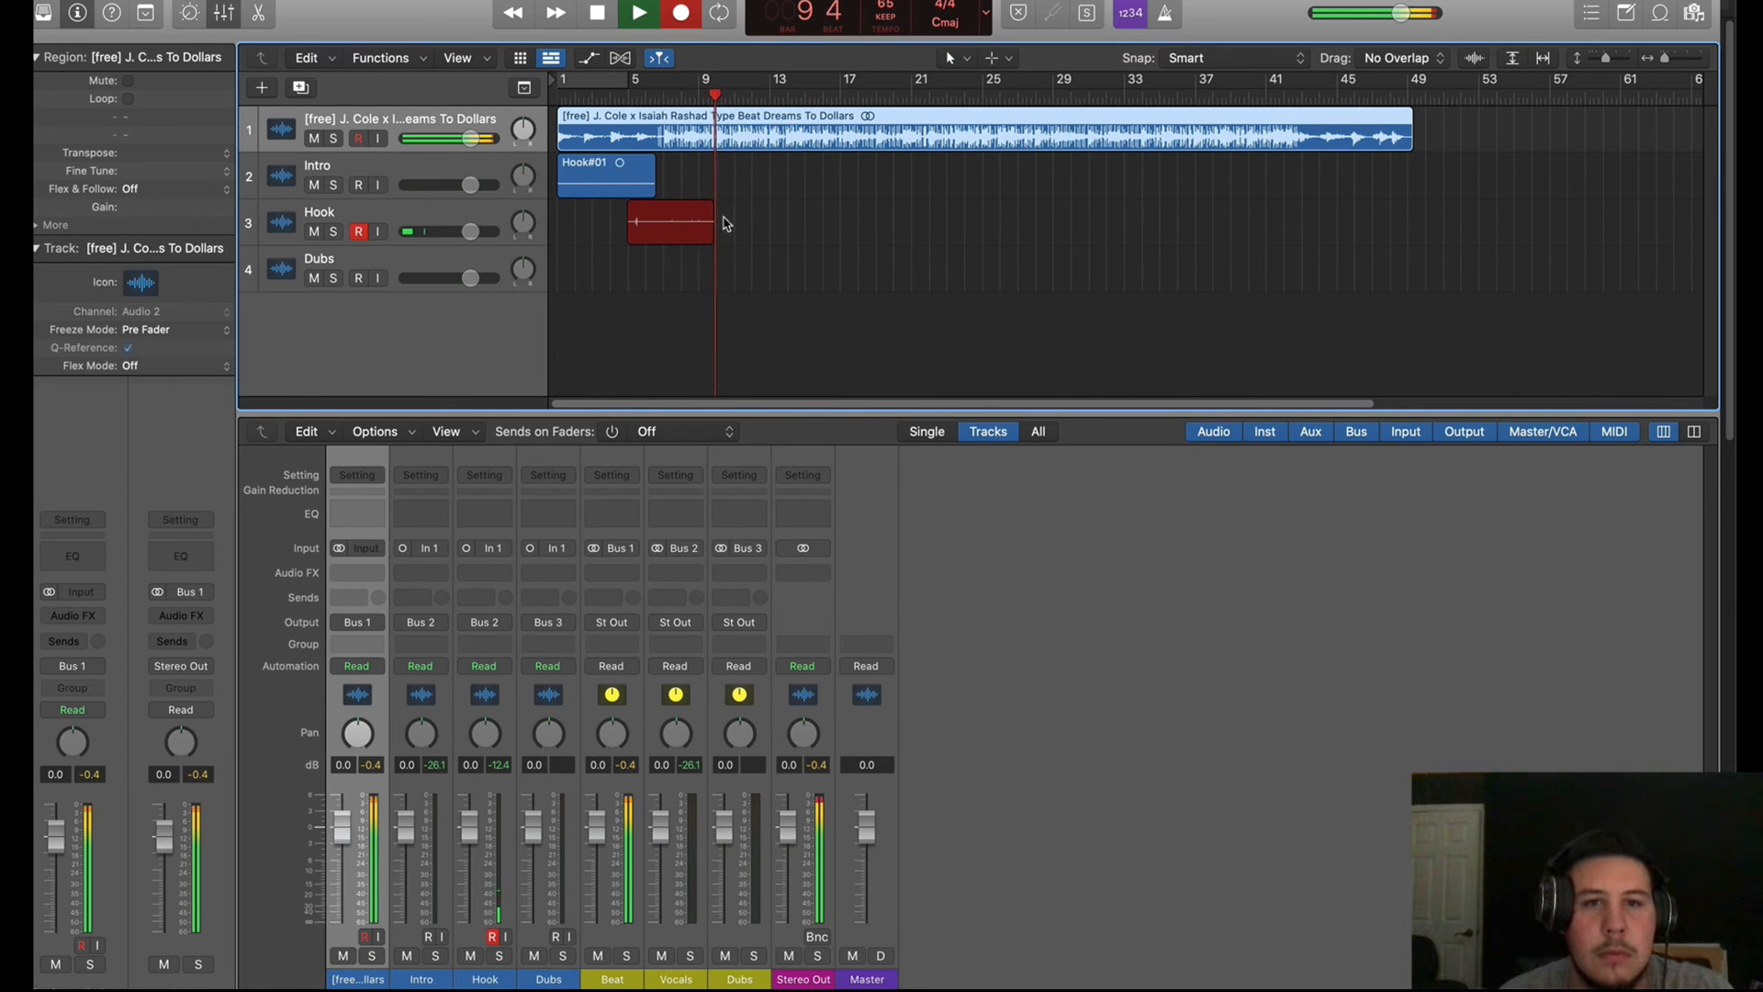
key(space)
click(629, 97)
key(space)
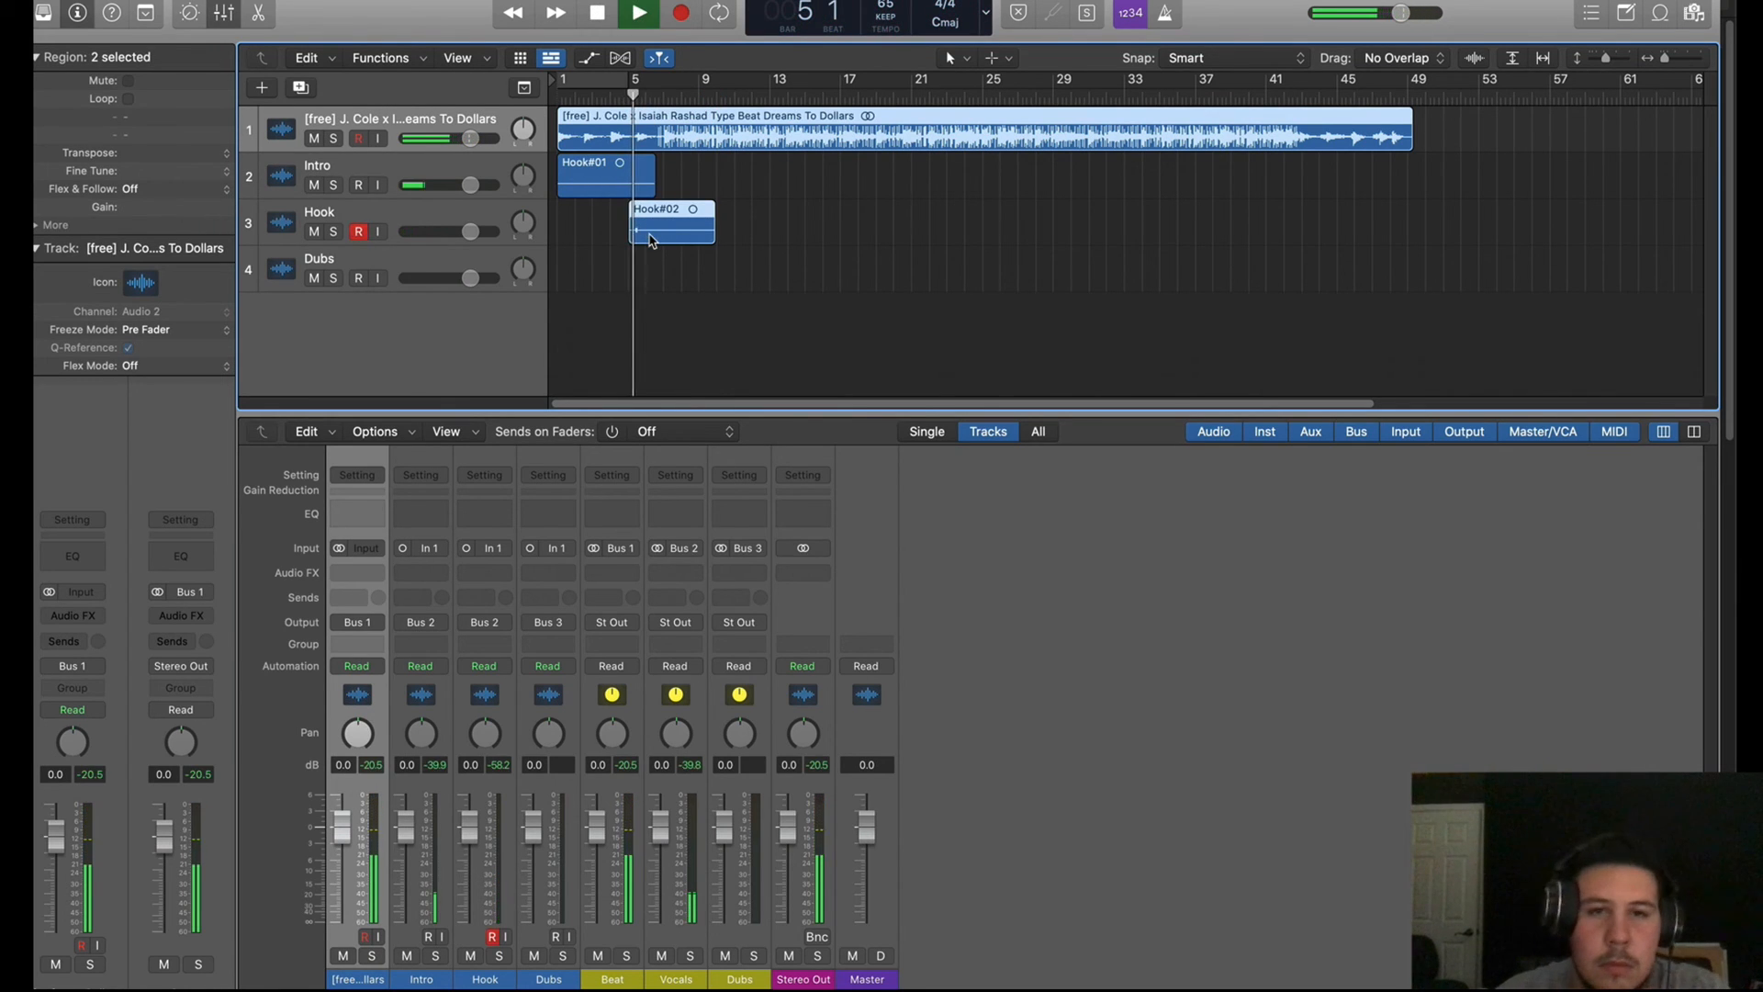
Show the Hook#02 region in the audio editor and trim its start to about bar 6.5
double_click(651, 242)
click(599, 334)
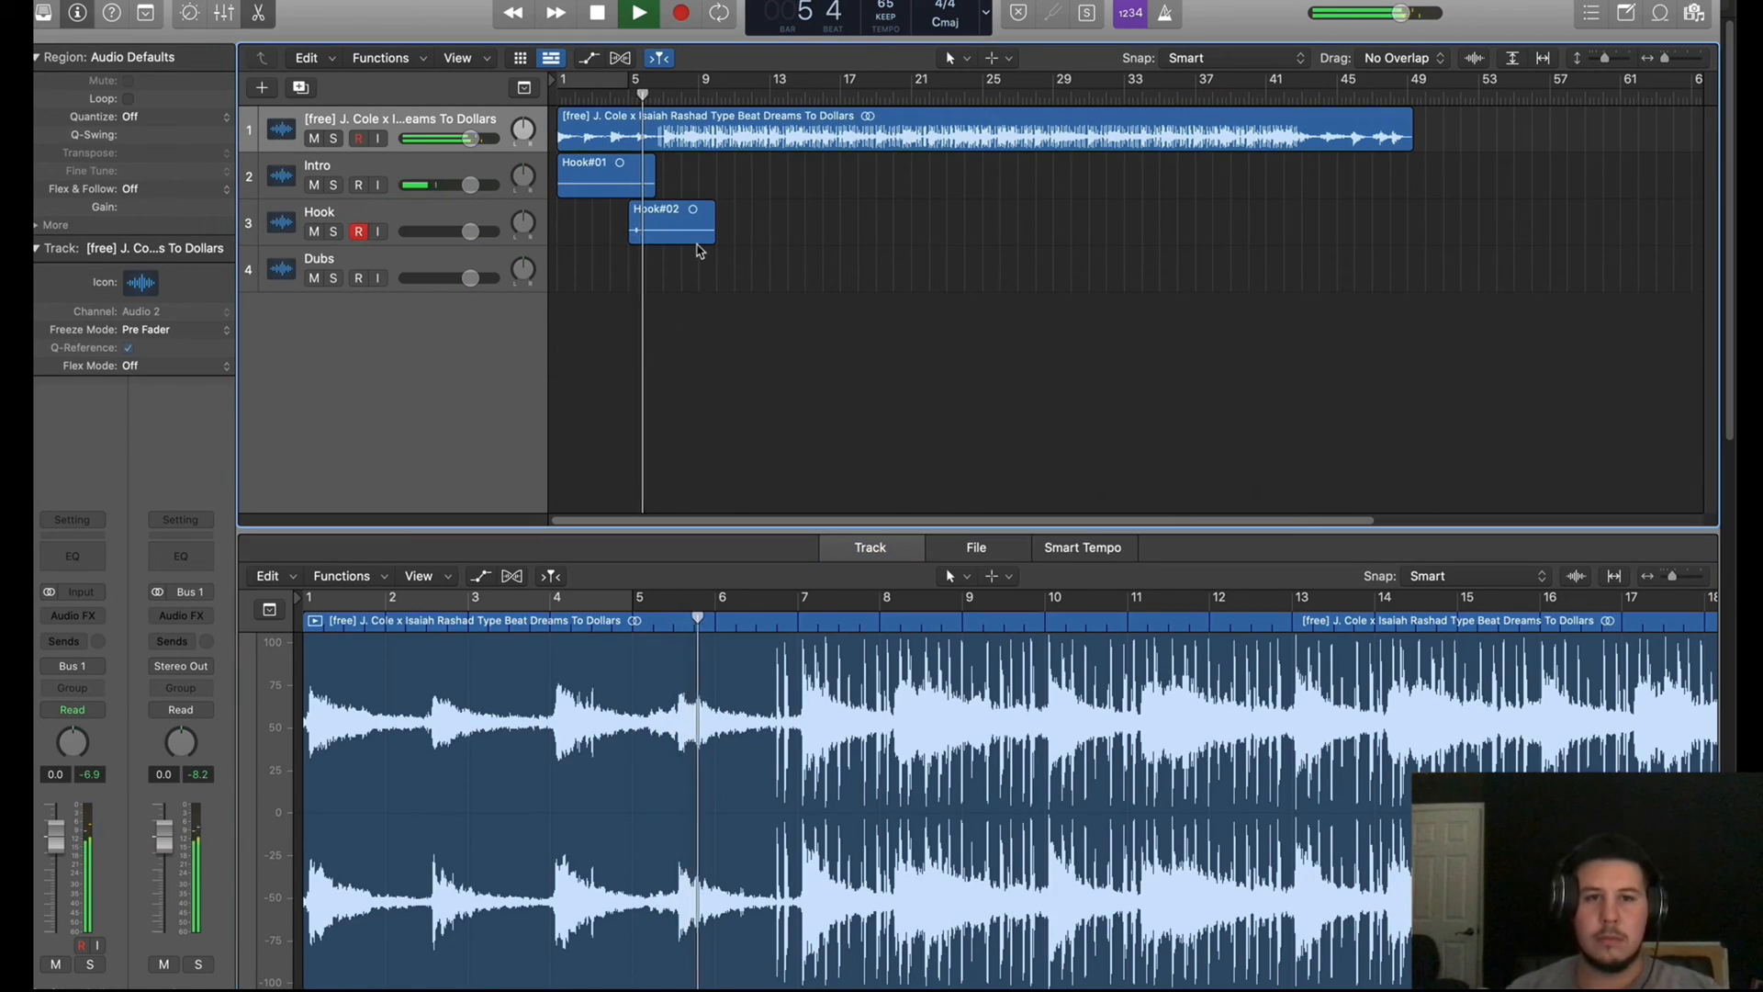
click(698, 241)
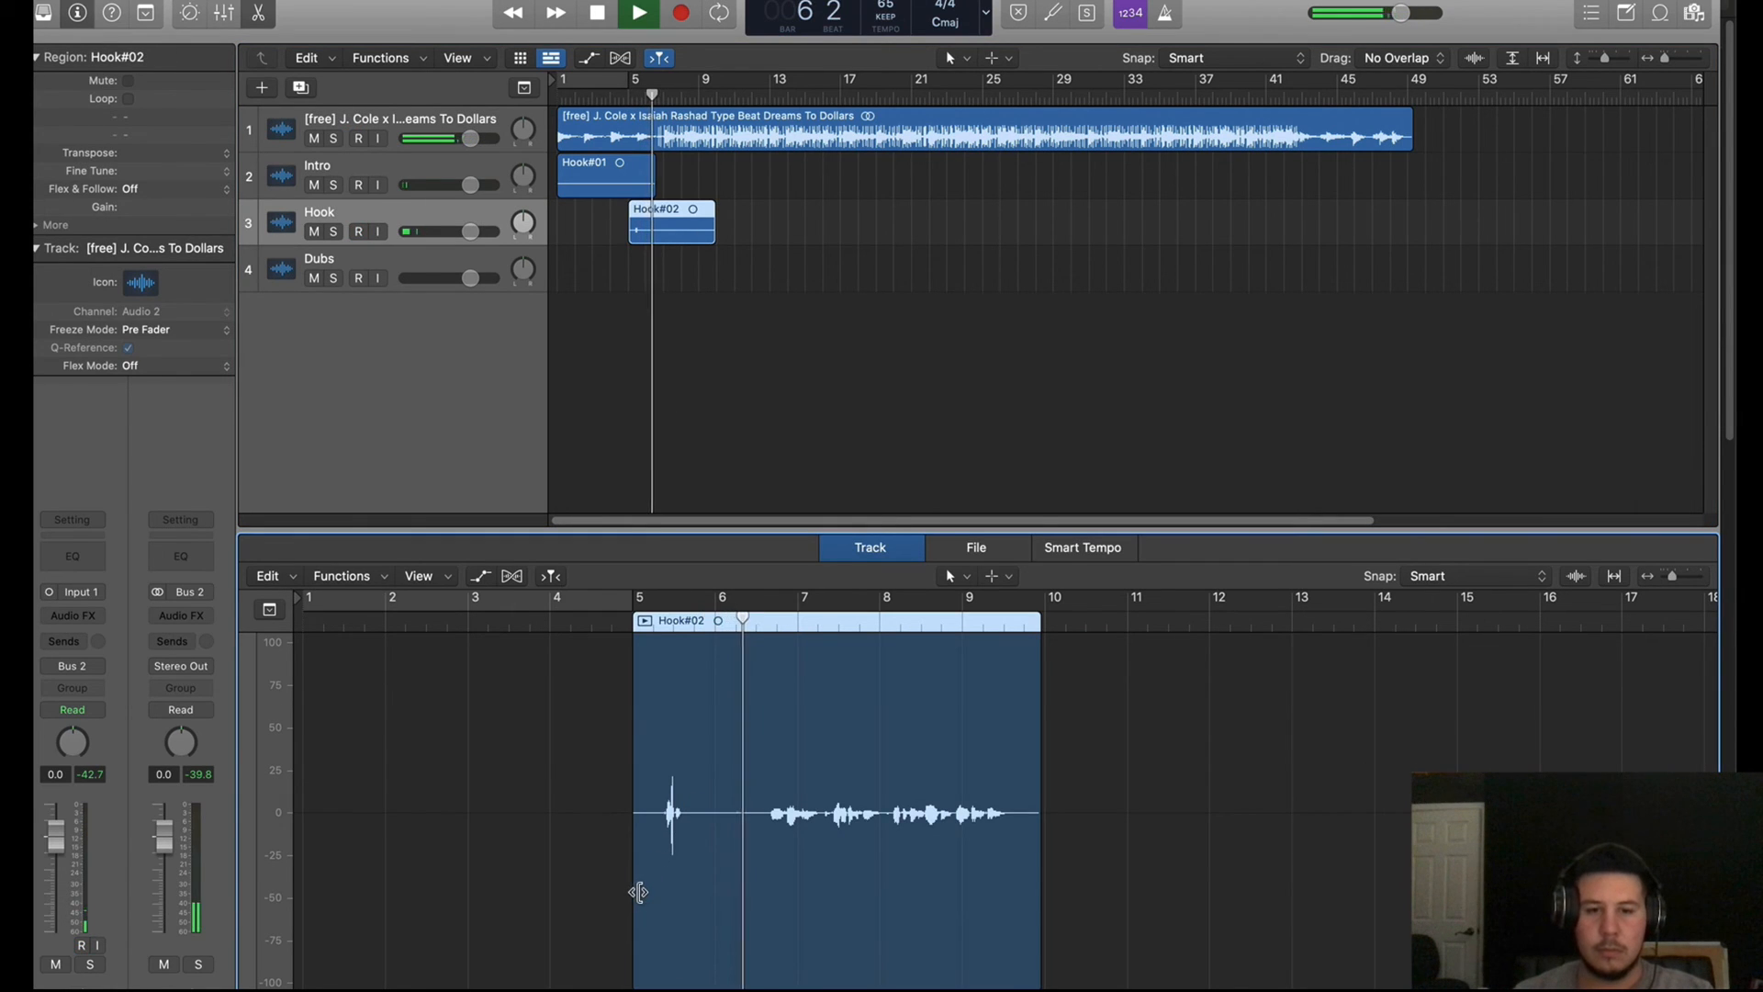
drag(640, 892, 763, 890)
Lower the beat region's gain to -3.5 dB
click(282, 136)
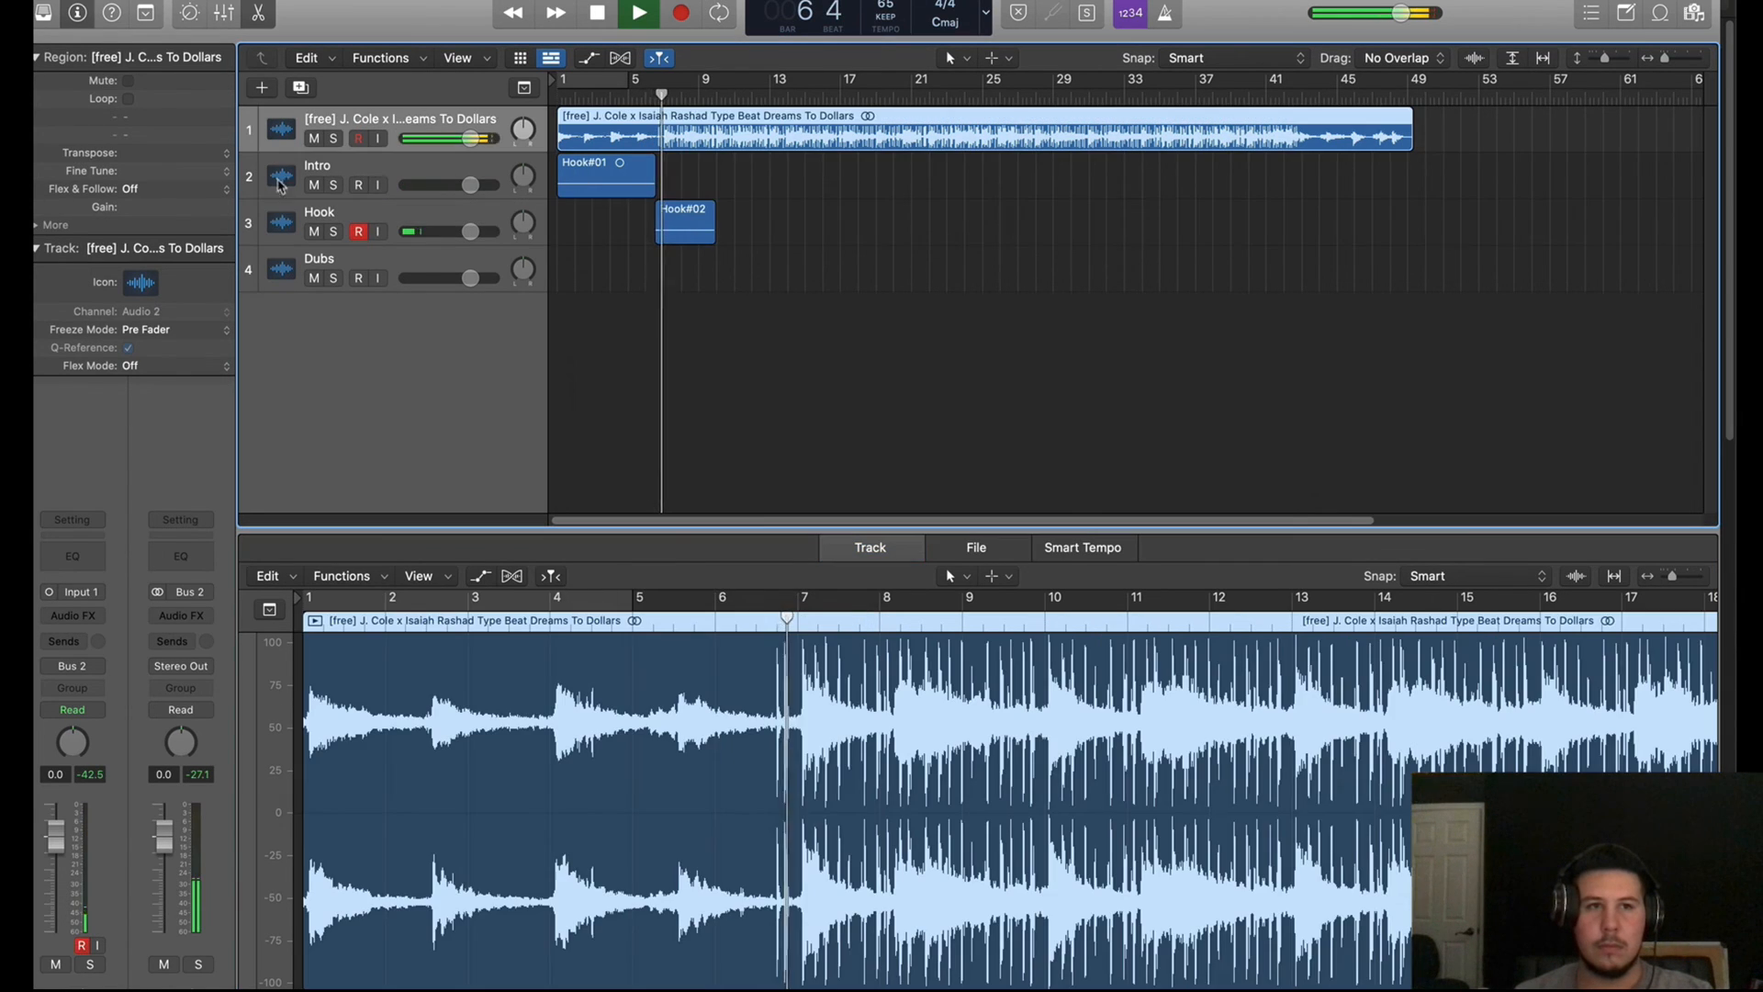
drag(178, 207, 178, 311)
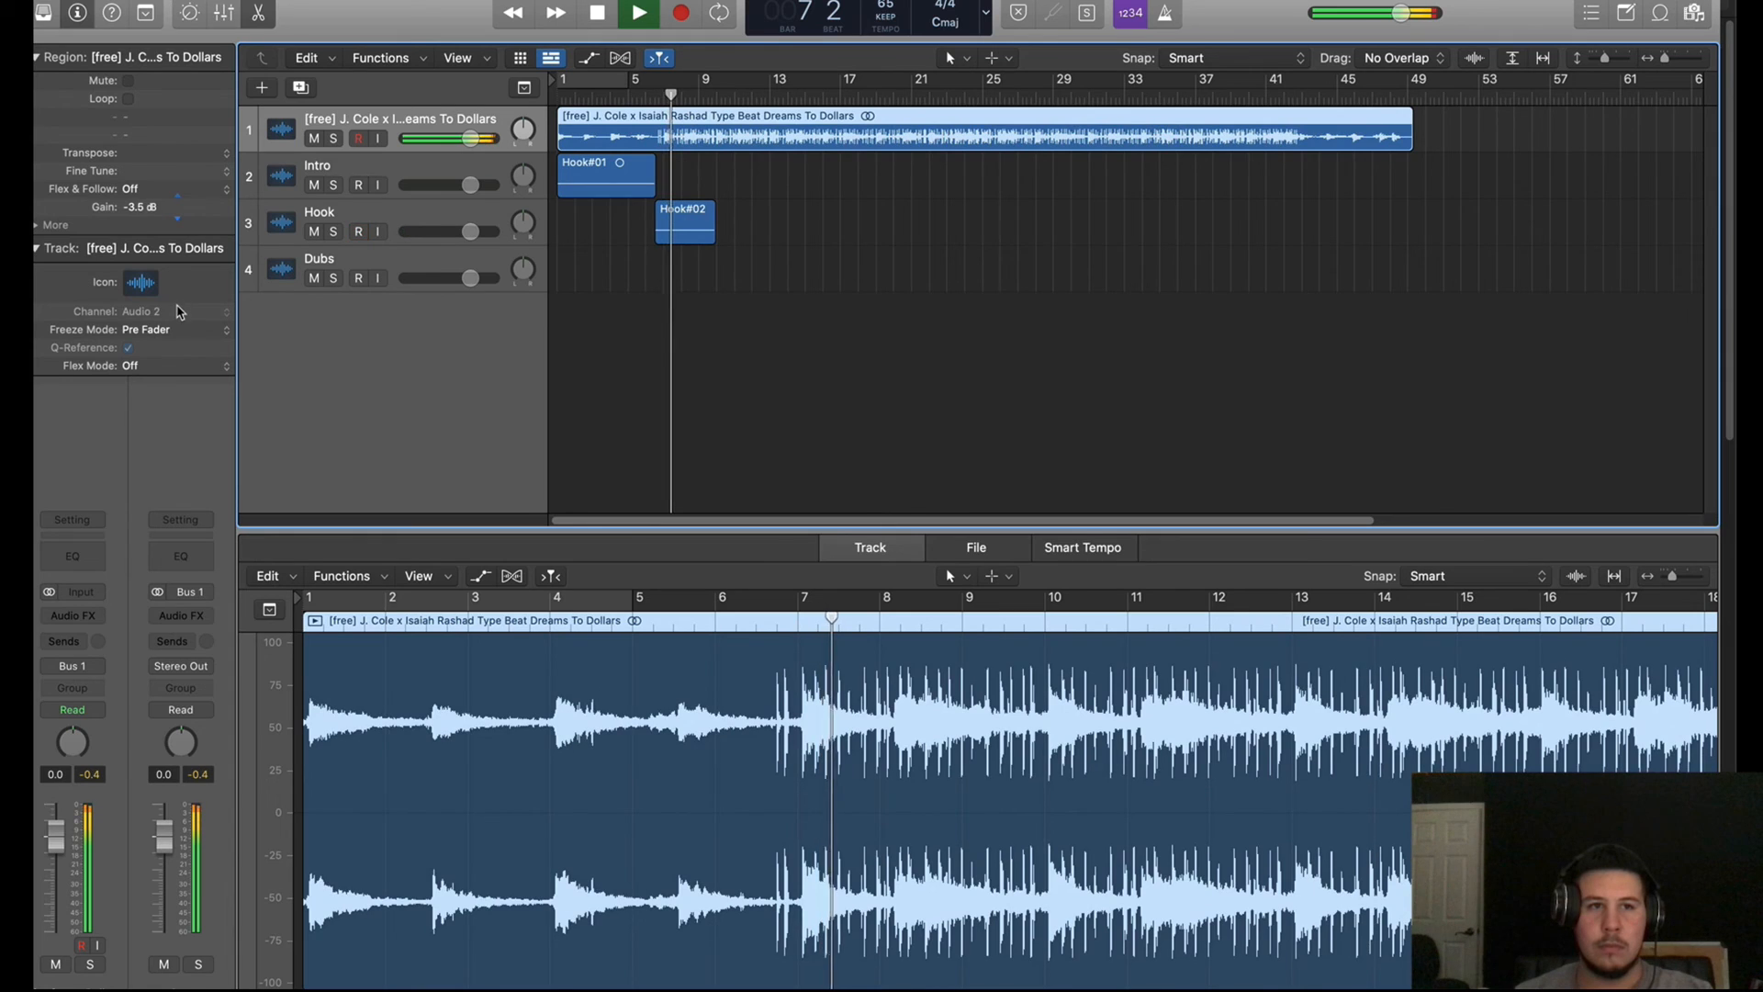
Trim the end of the Hook#02 region to about bar 9.6 and enlarge its waveform in the audio editor
click(699, 237)
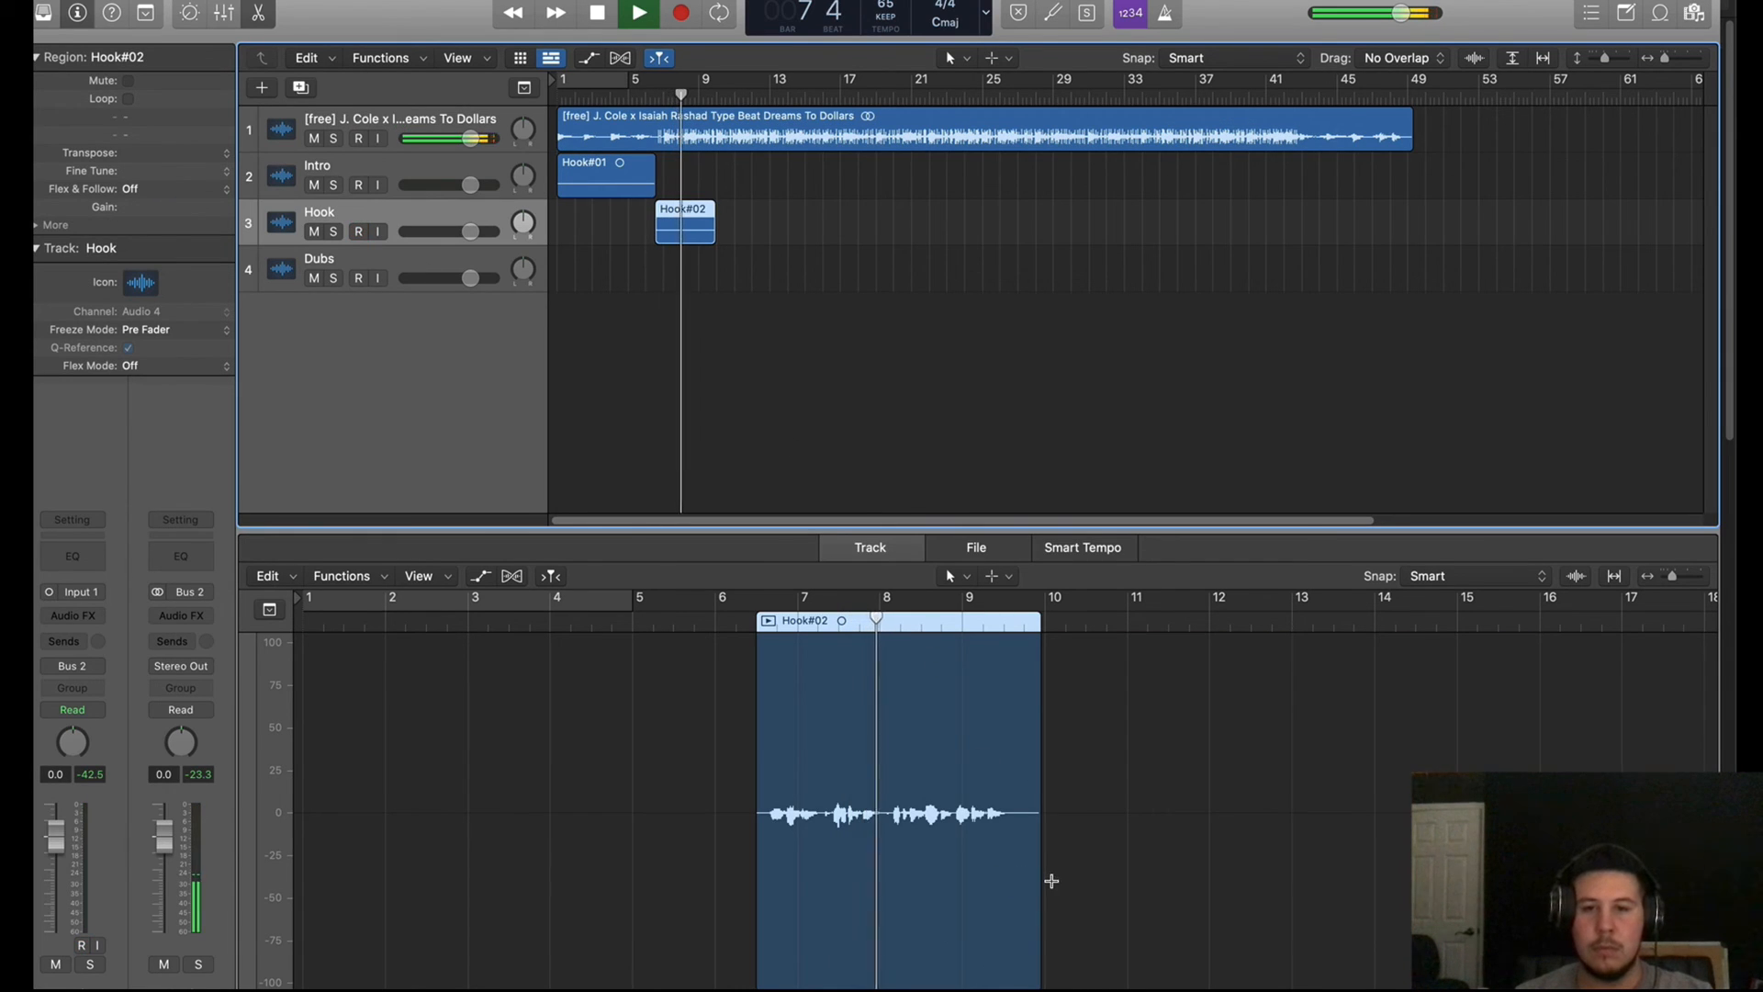
drag(1041, 882, 1016, 893)
click(1688, 577)
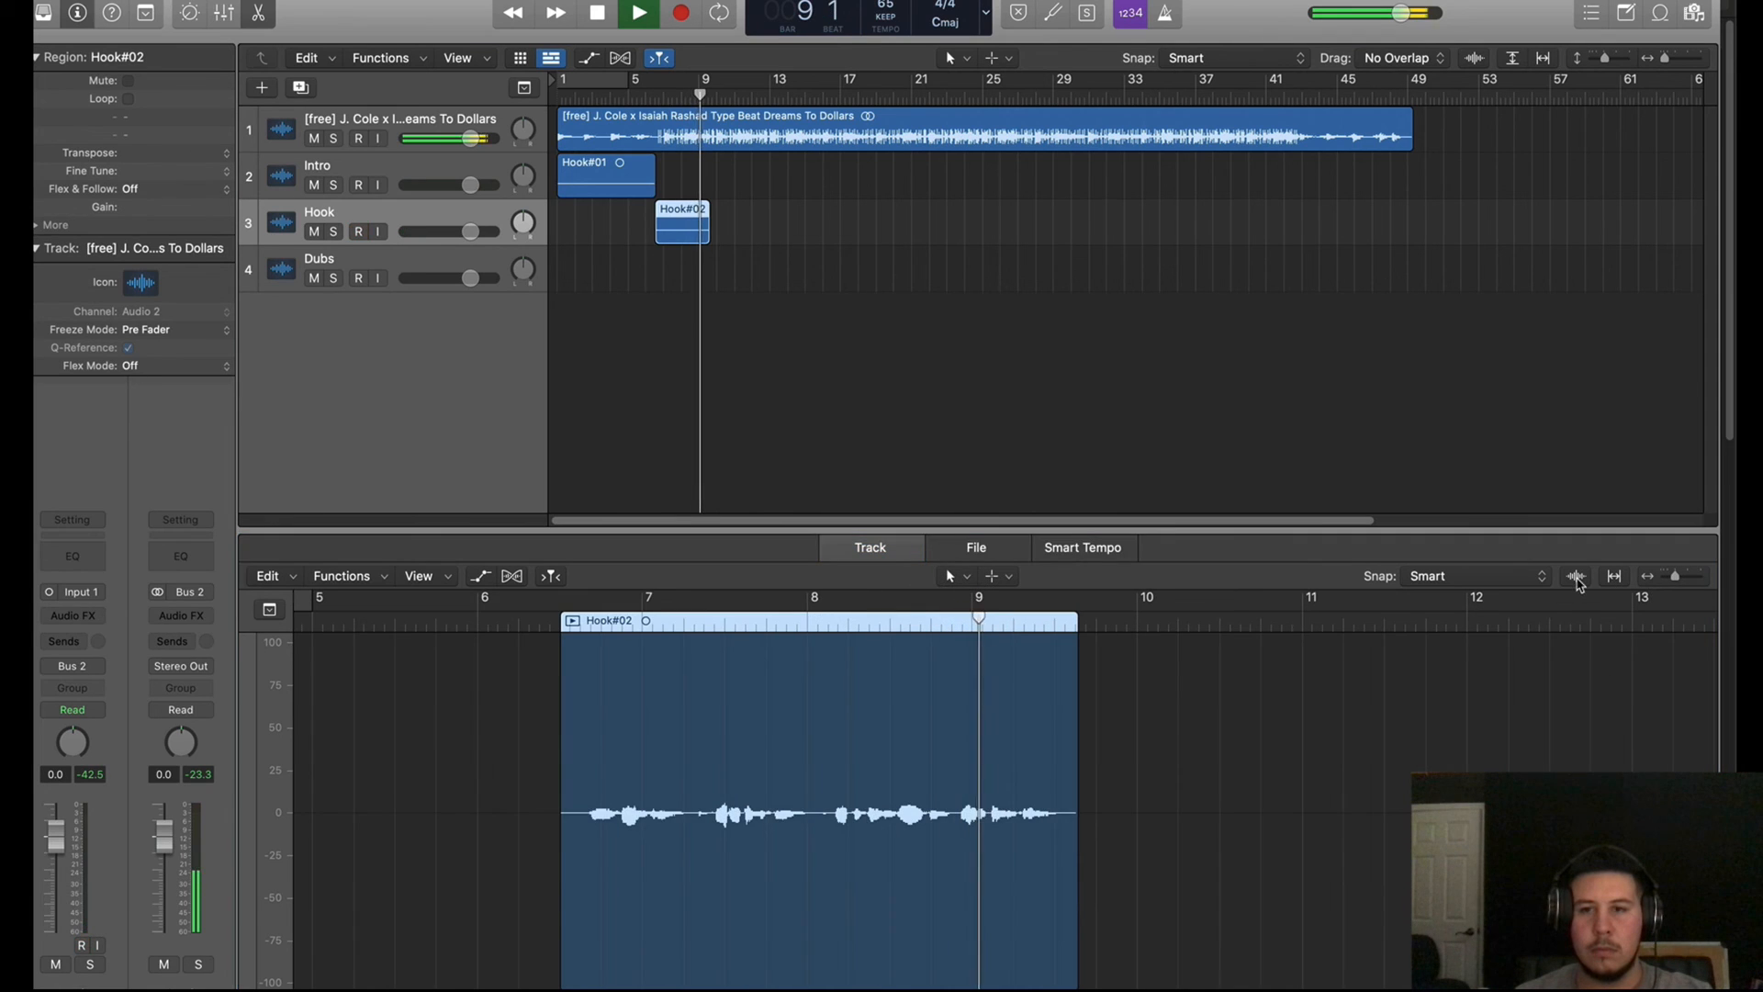
click(1576, 575)
click(870, 335)
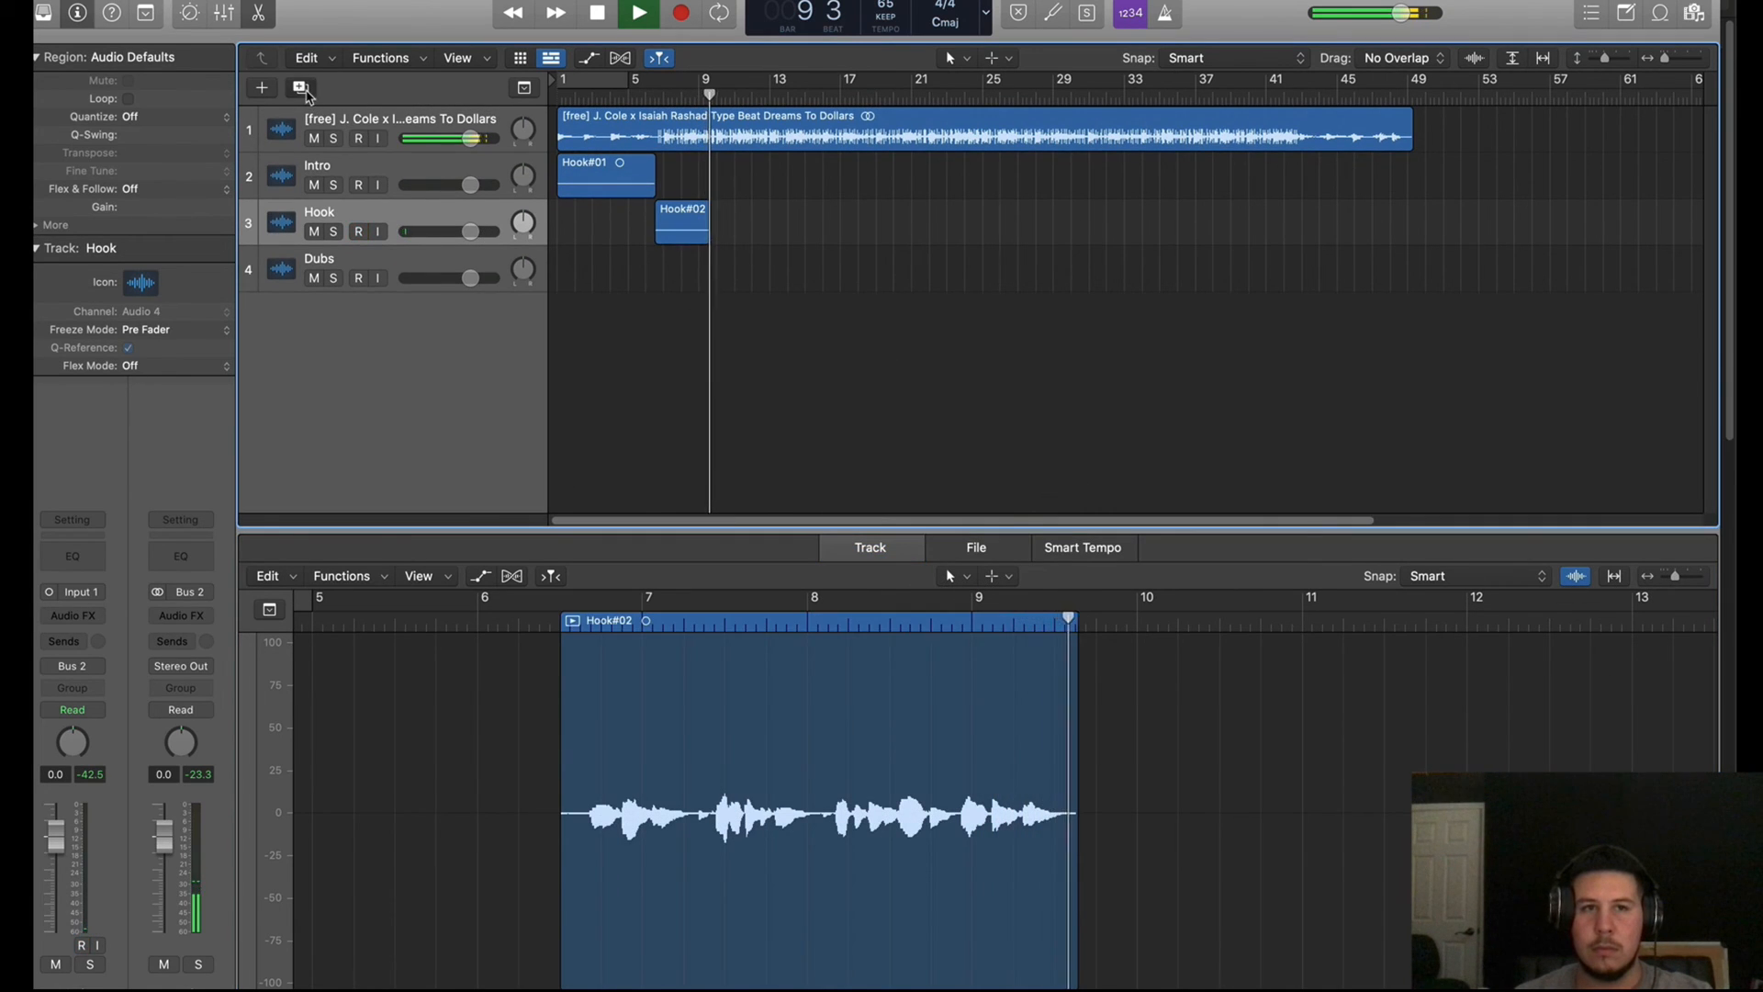
Duplicate the Hook track and start recording a second hook layer on the copy from about bar 8
click(303, 88)
key(space)
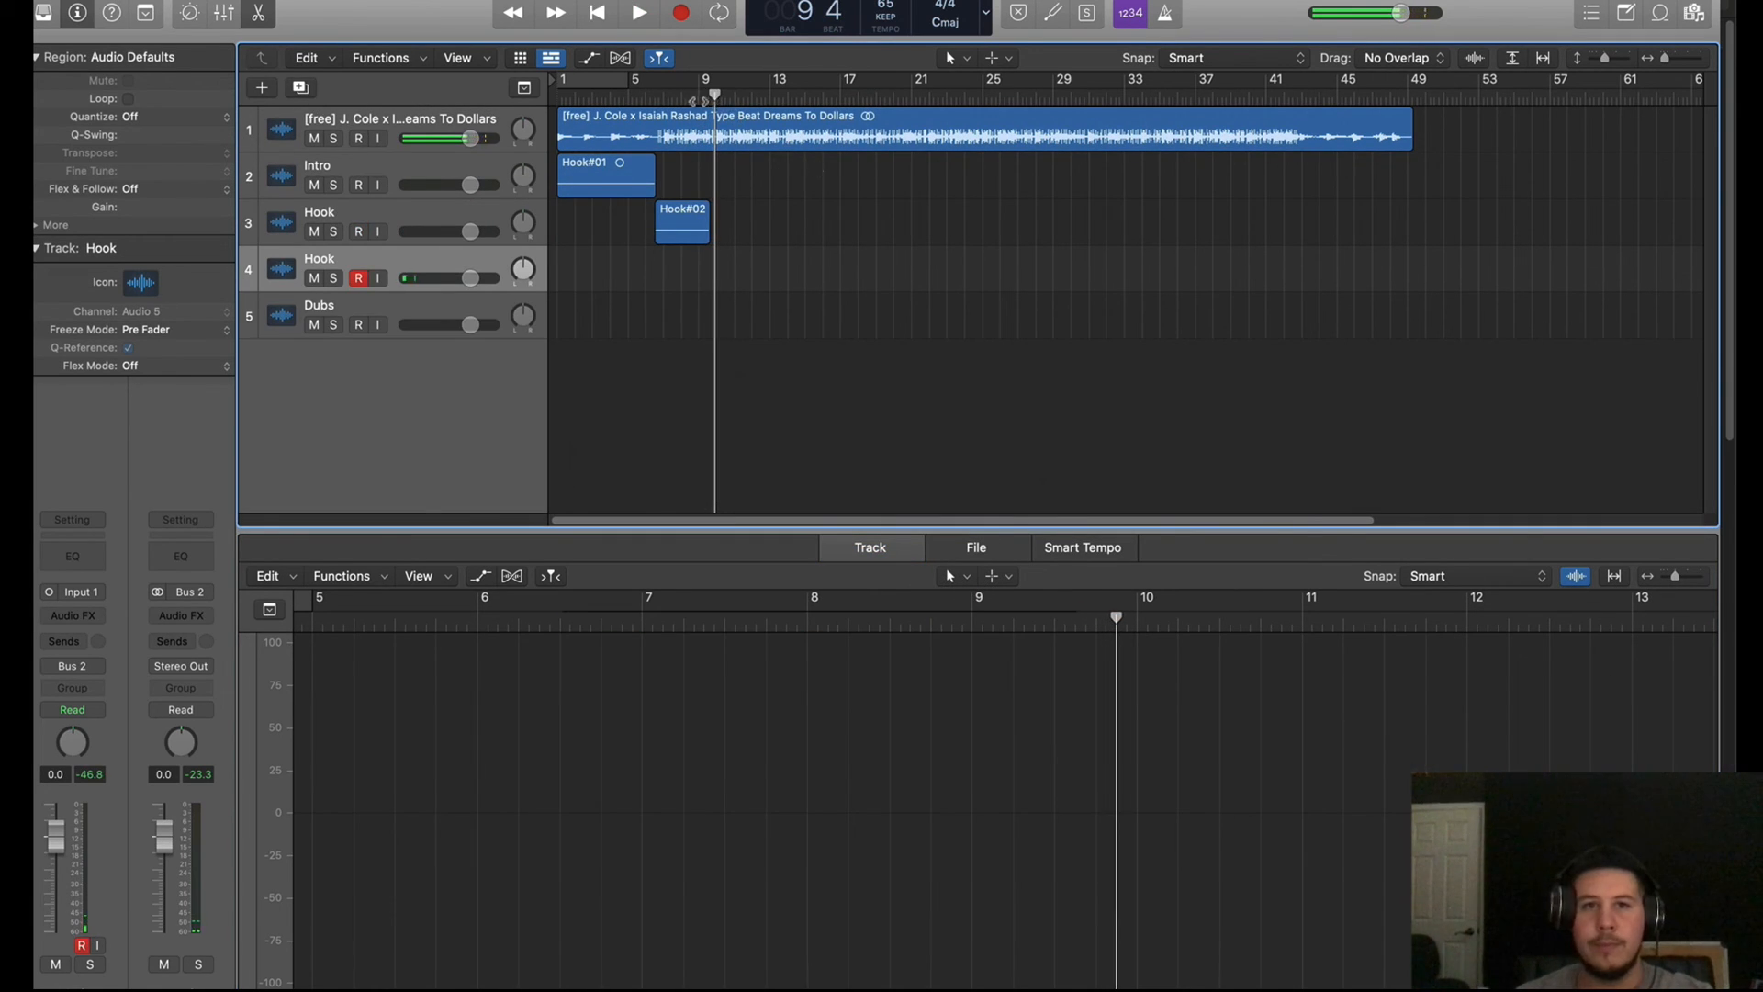
click(680, 99)
key(r)
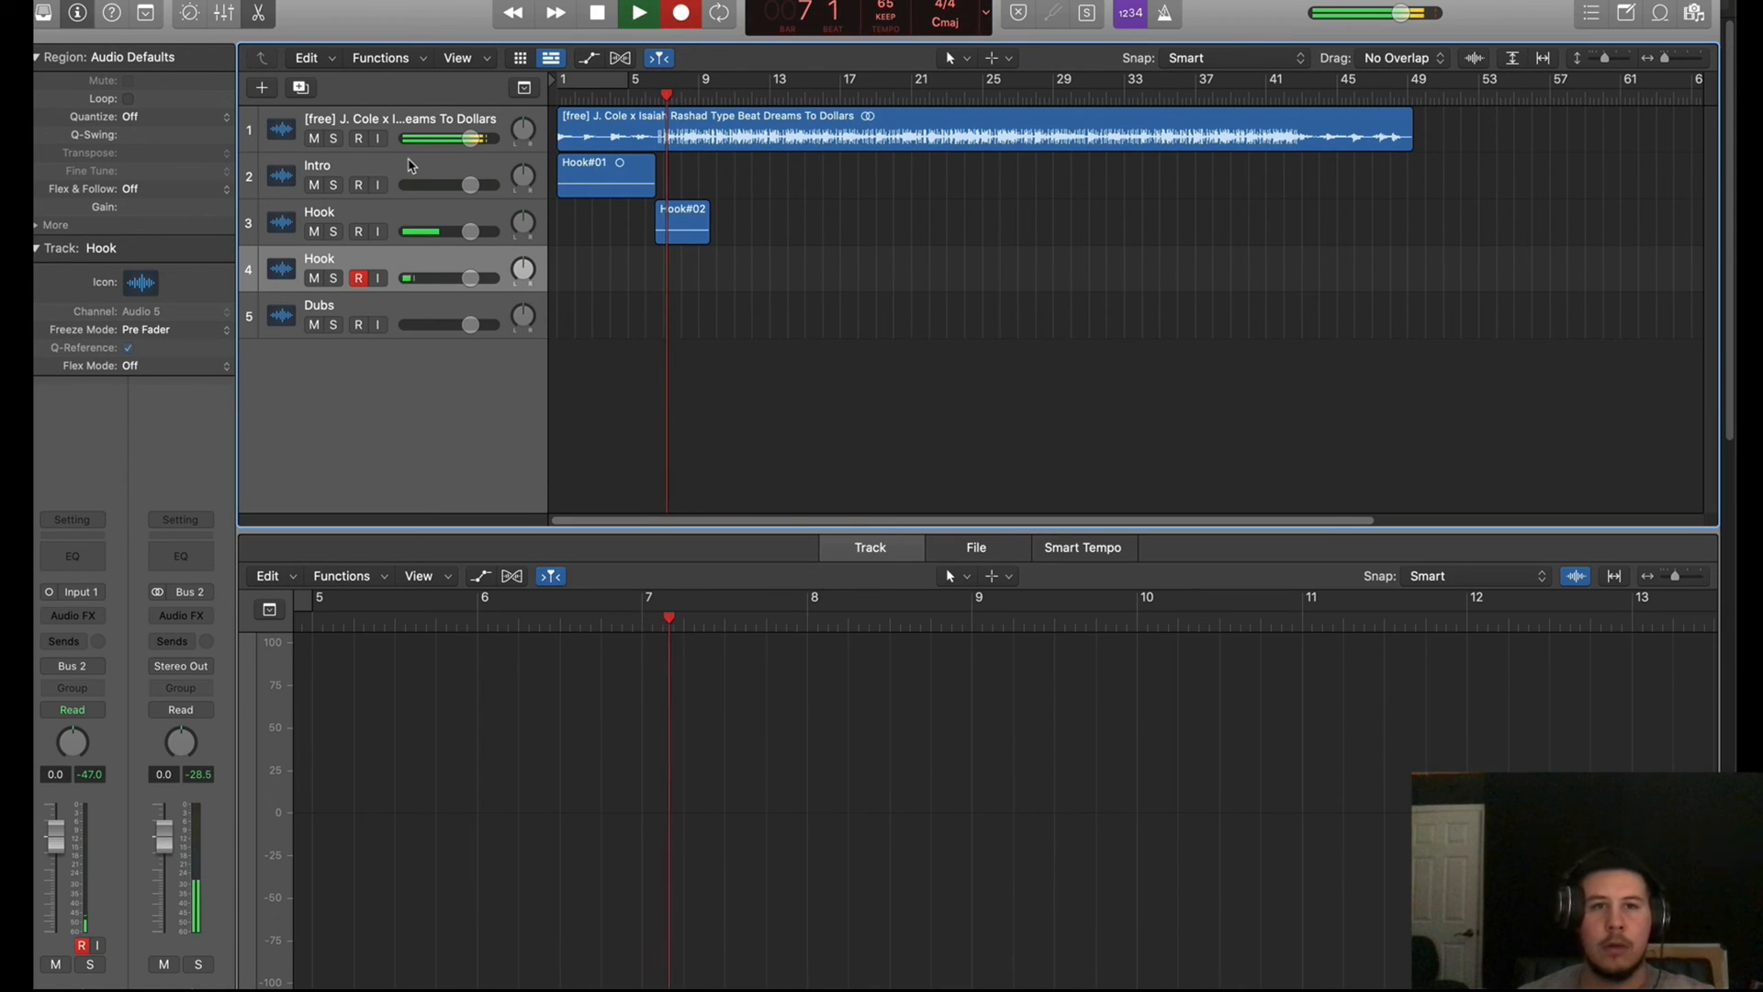
Show the mixer and route the Intro track's output to Bus 7
click(411, 166)
click(230, 13)
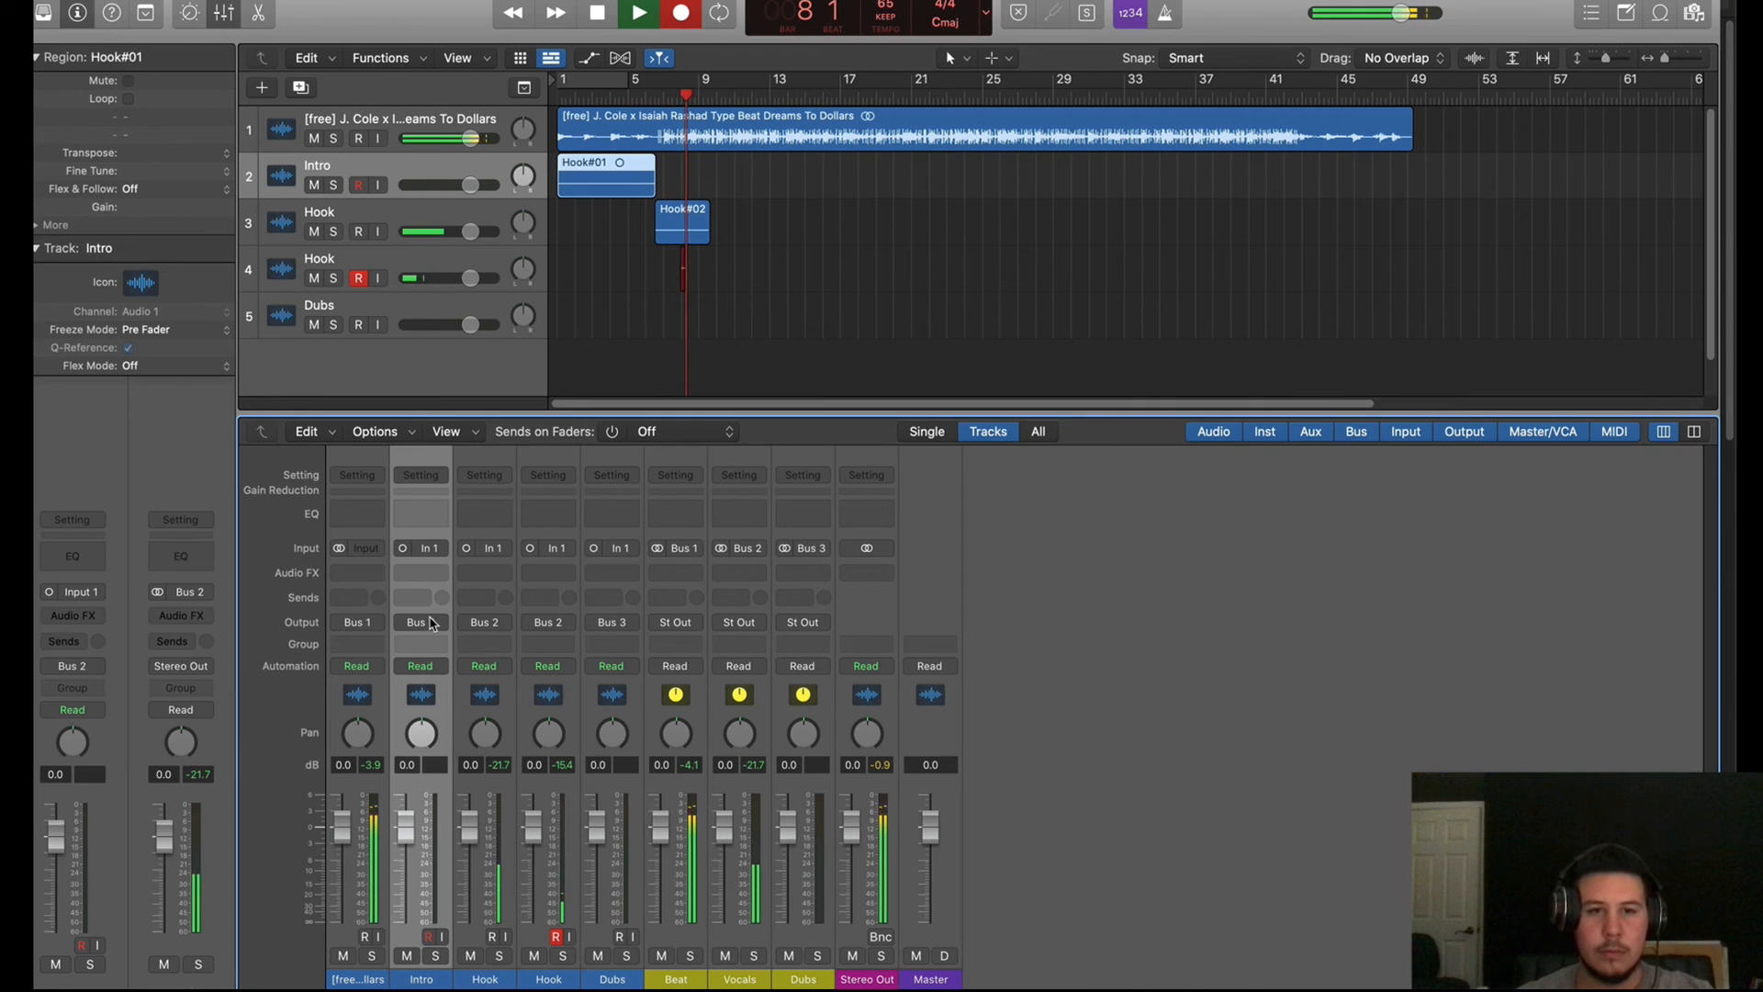
click(429, 626)
mouse_move(450, 690)
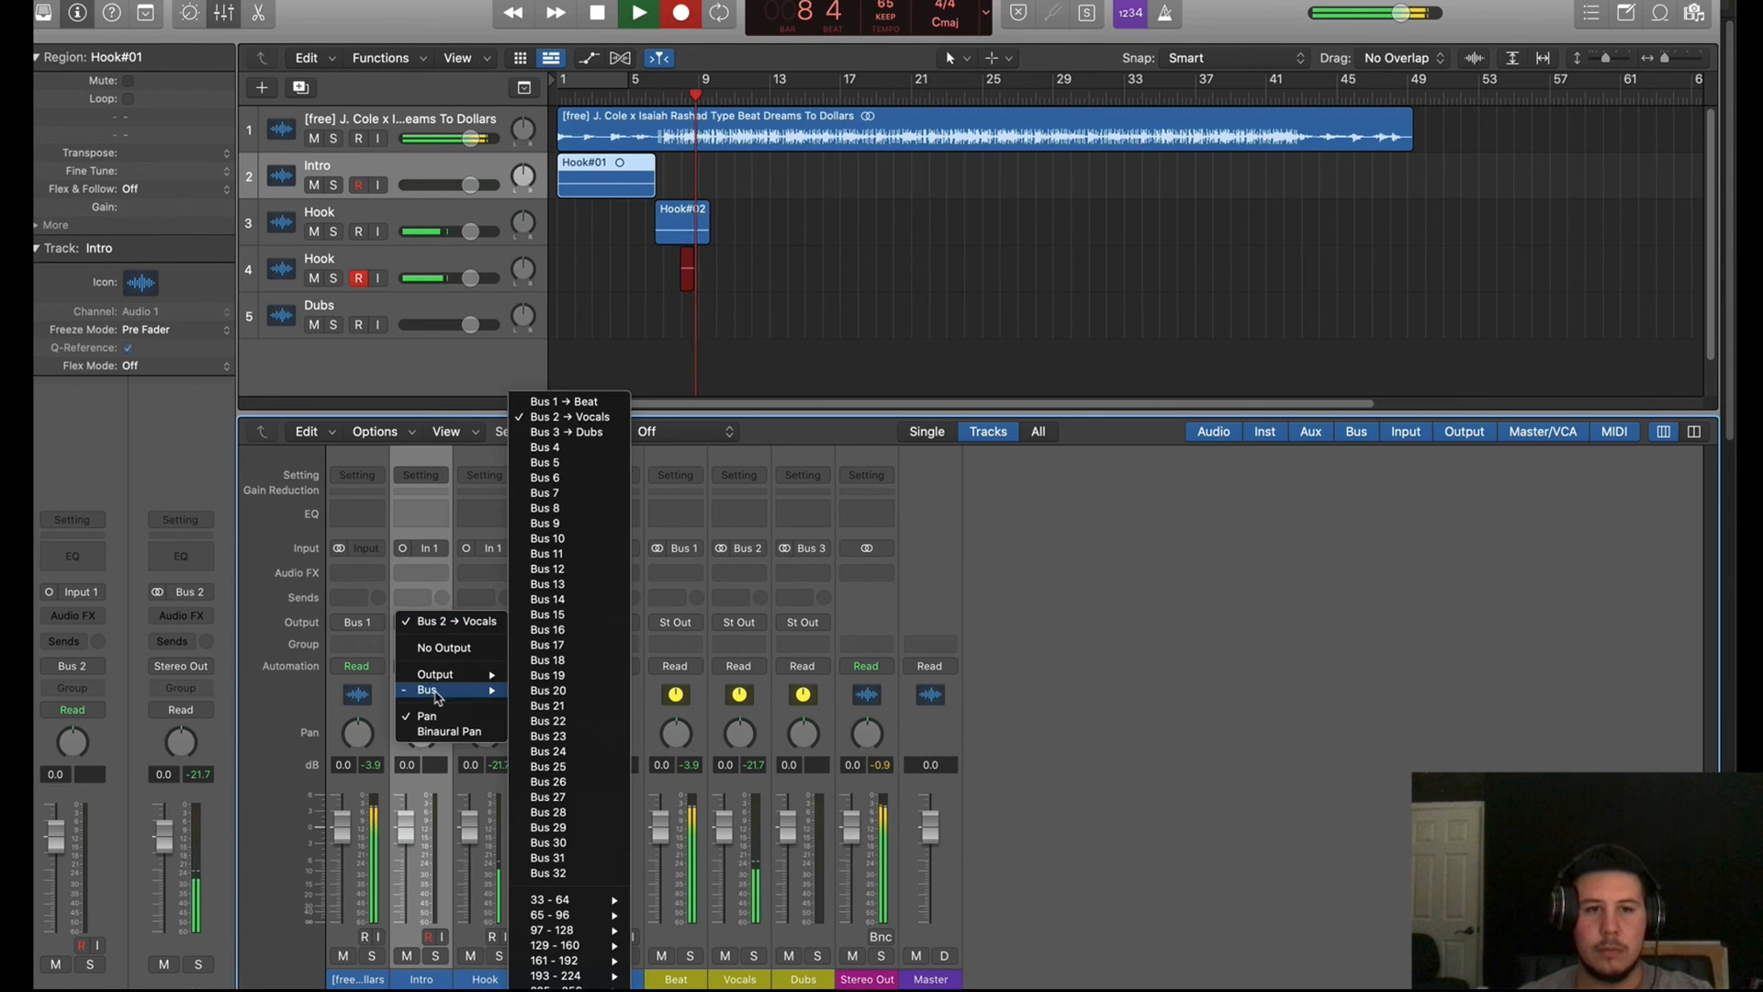
click(598, 494)
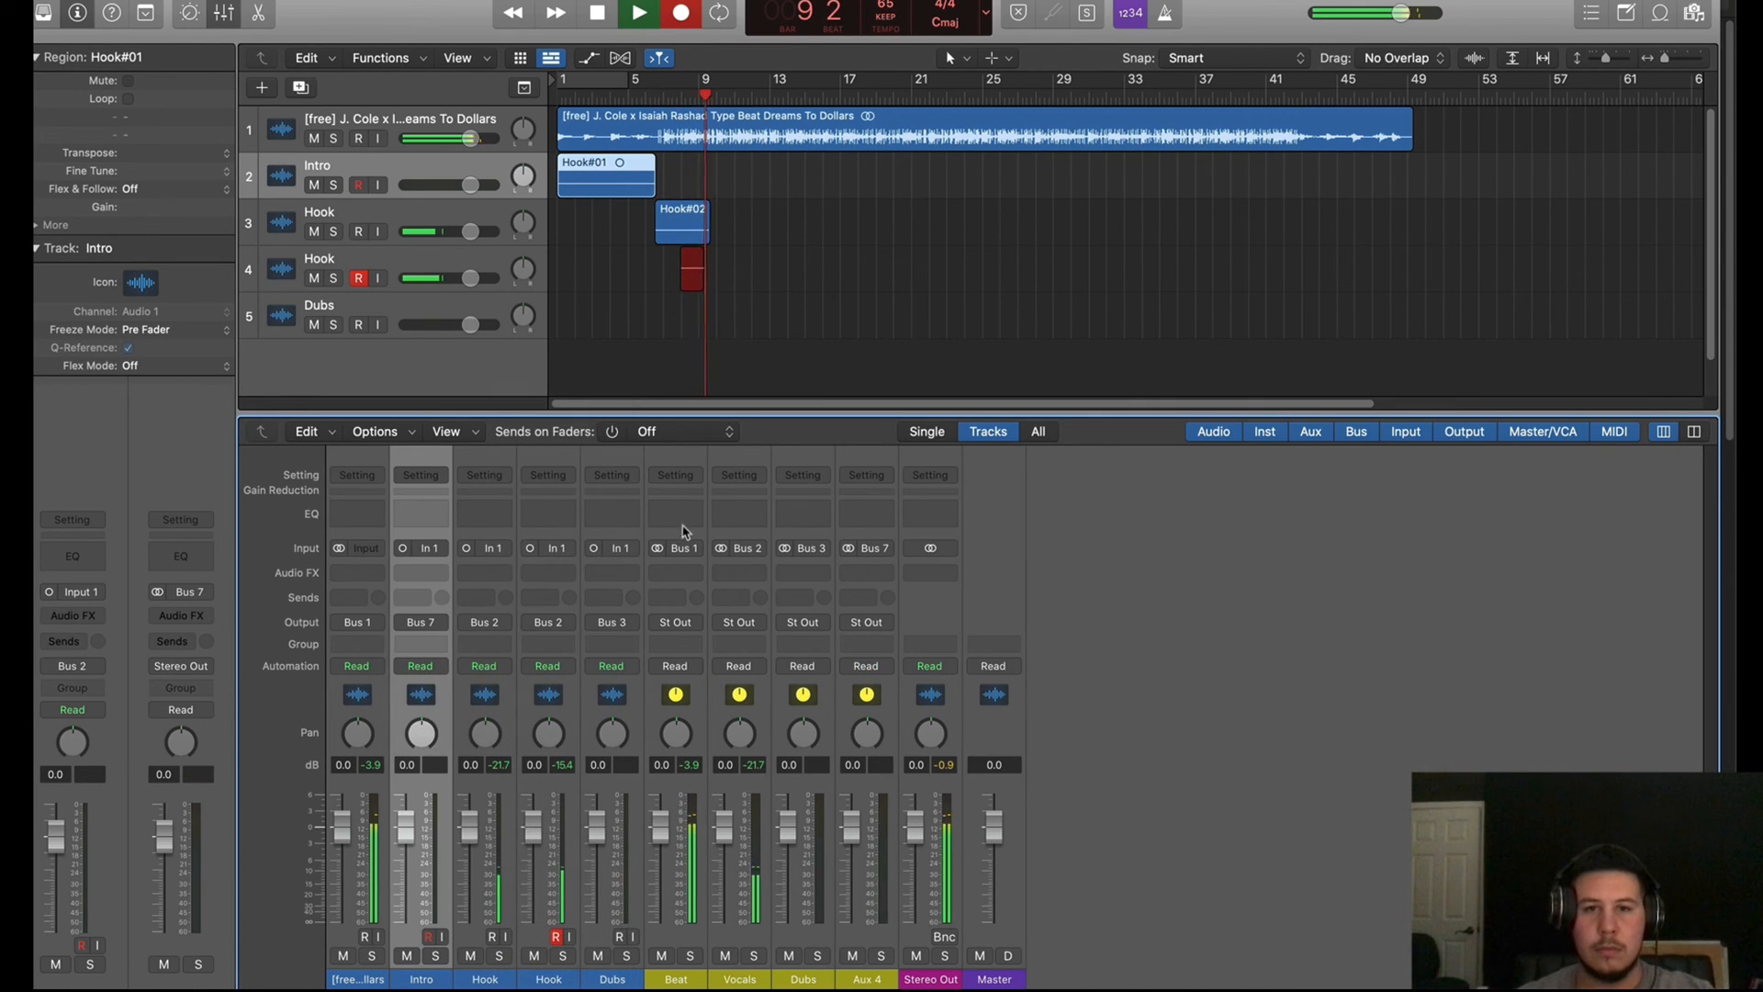
Reroute the Intro track's output to Bus 6 and delete the unused Aux 4 channel strip
click(409, 626)
mouse_move(450, 689)
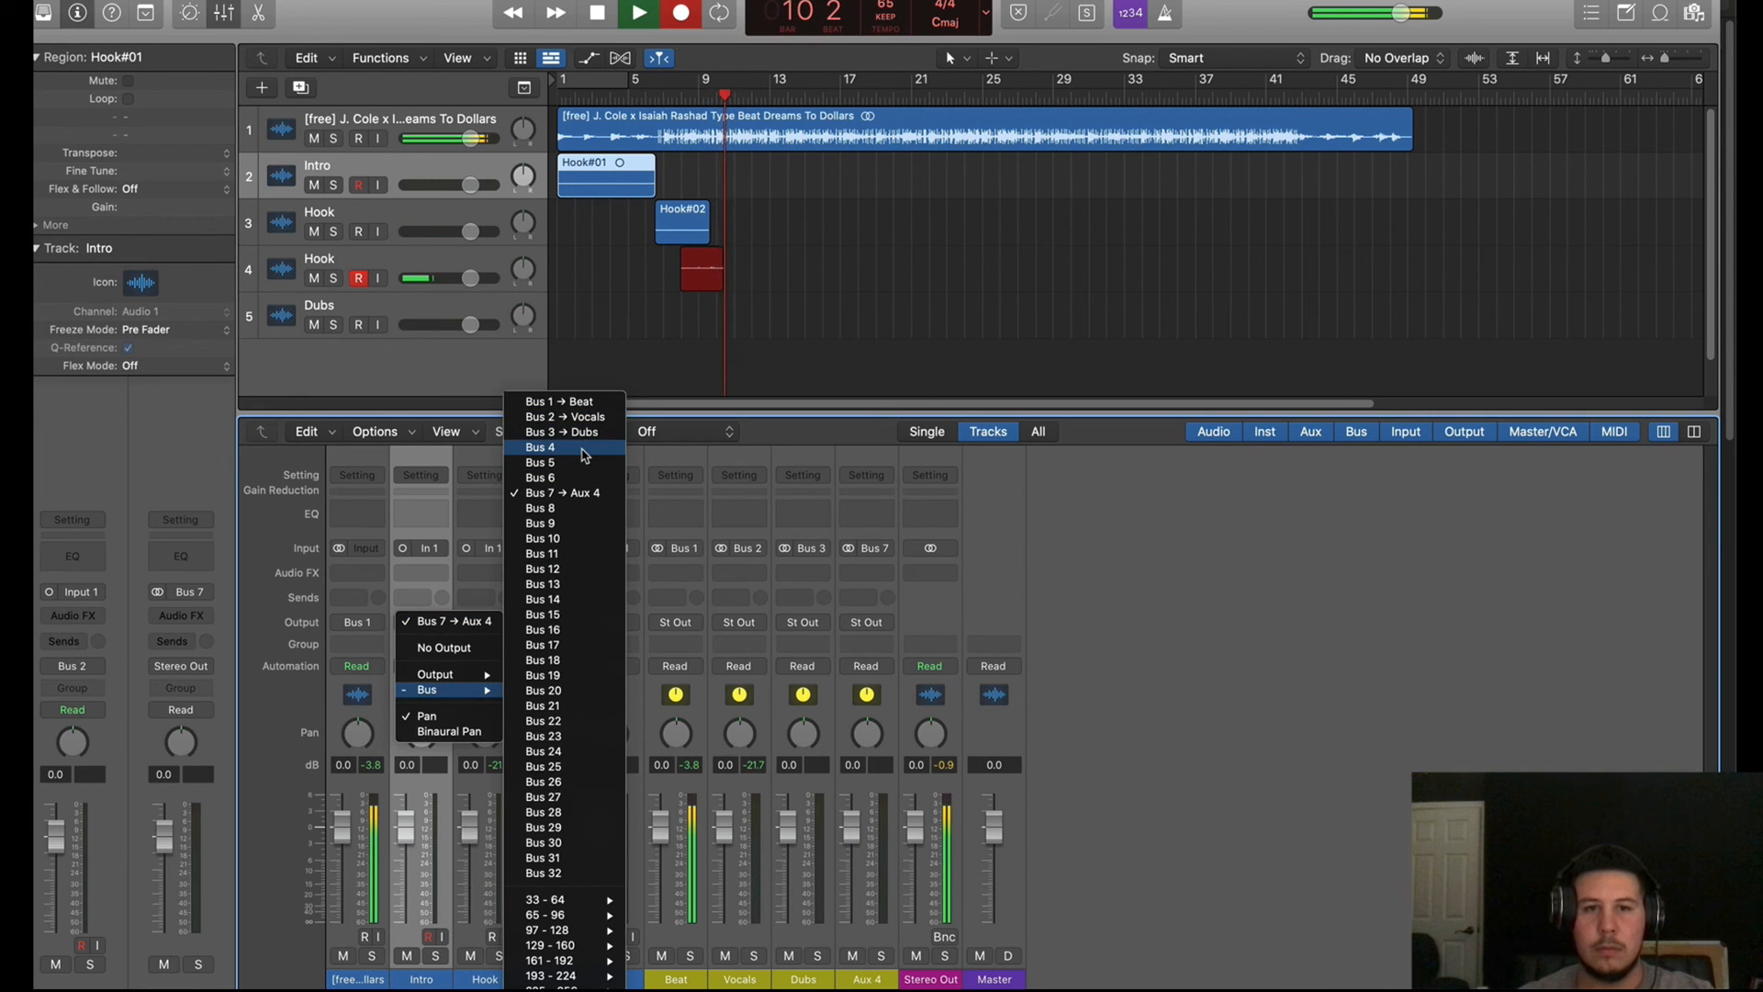
click(582, 478)
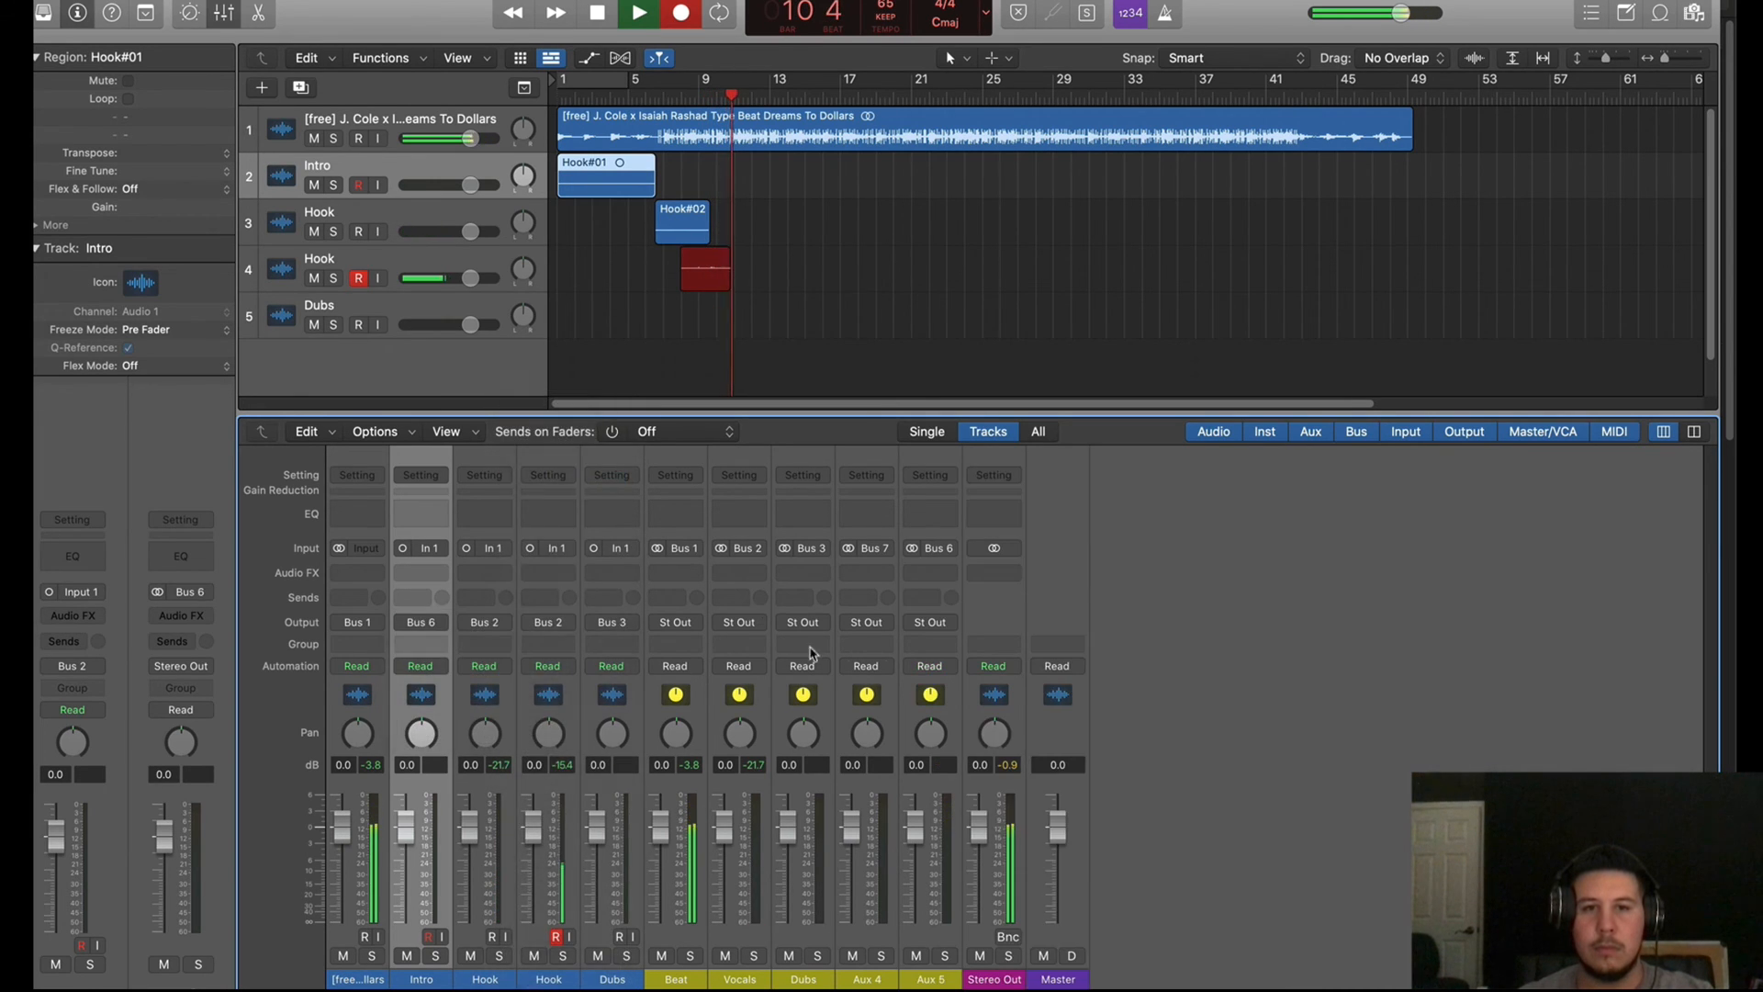
click(896, 679)
key(Delete)
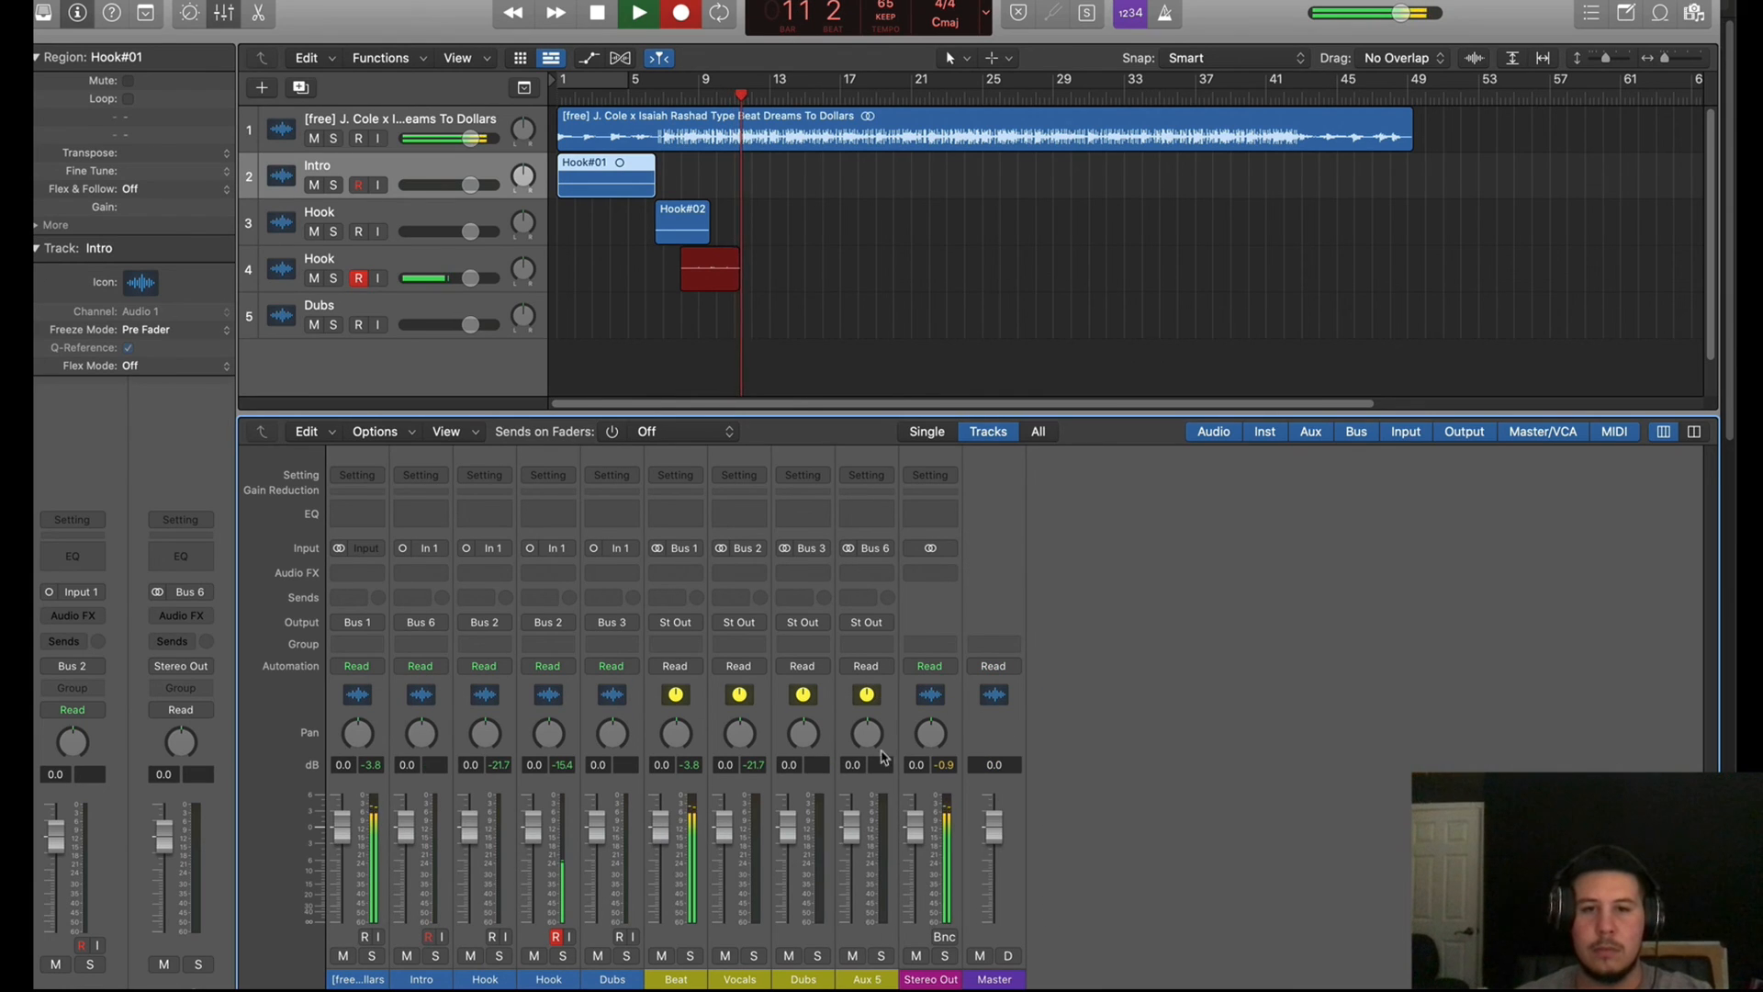
Rename the Bus 6 aux channel strip as Intro
double_click(860, 976)
text(Intro)
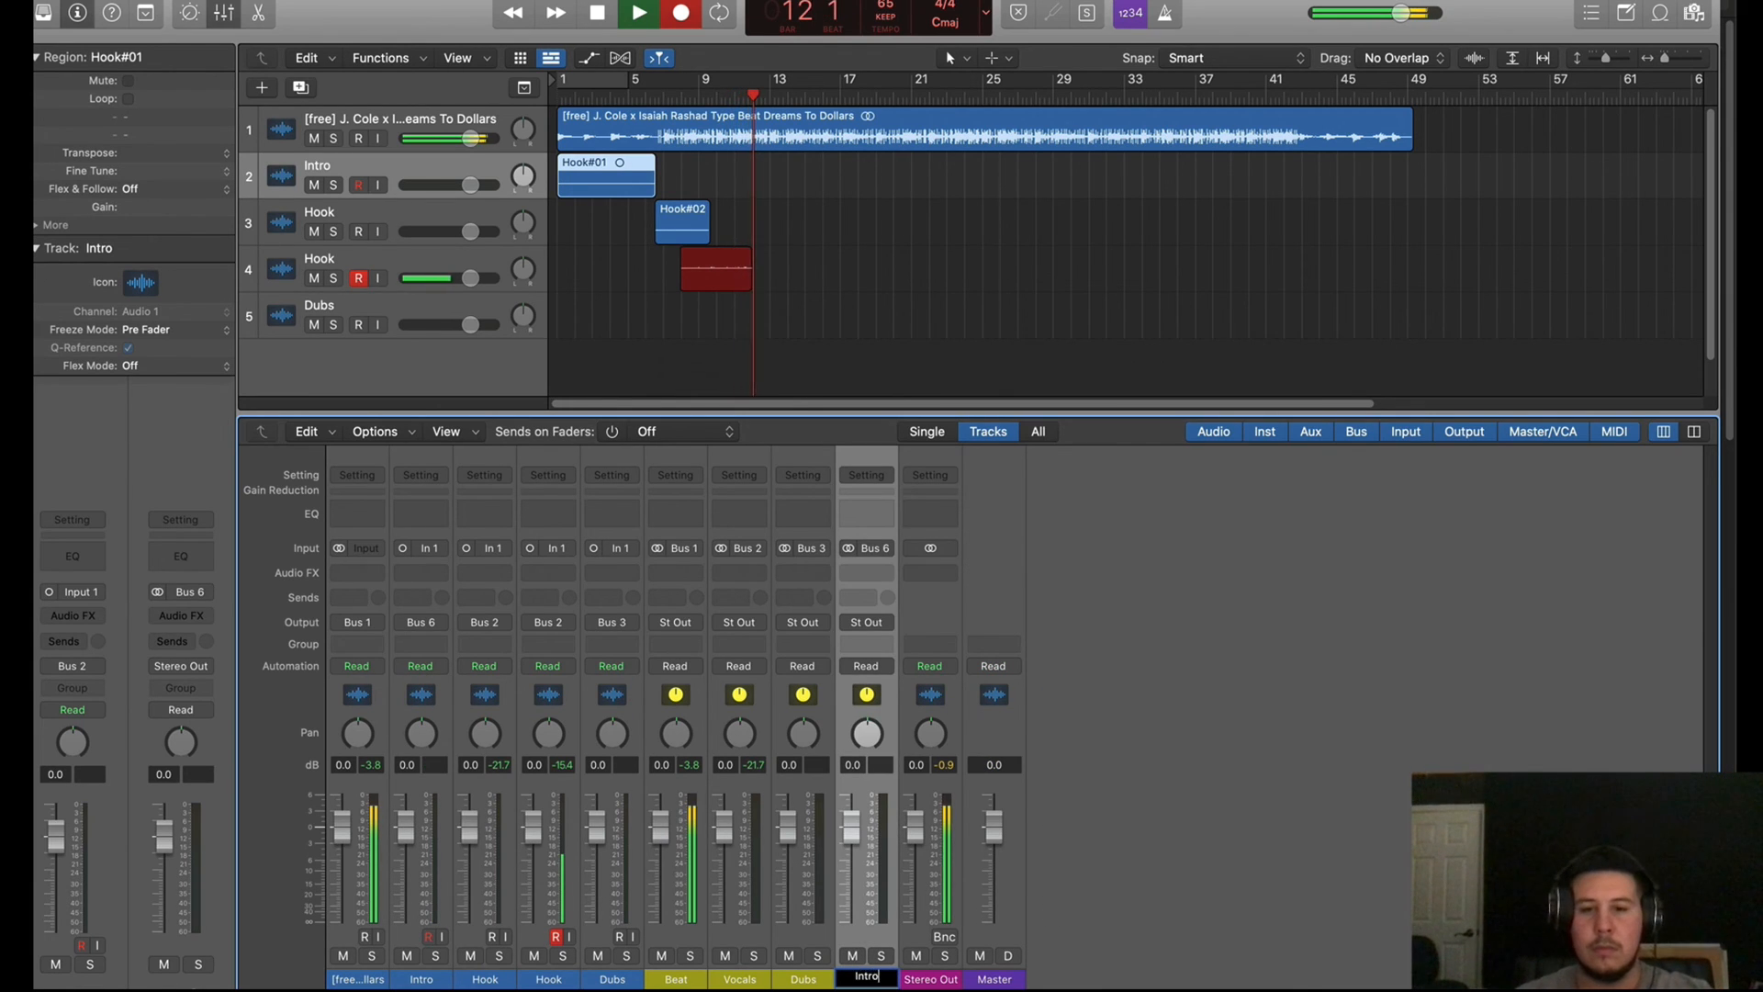
key(Return)
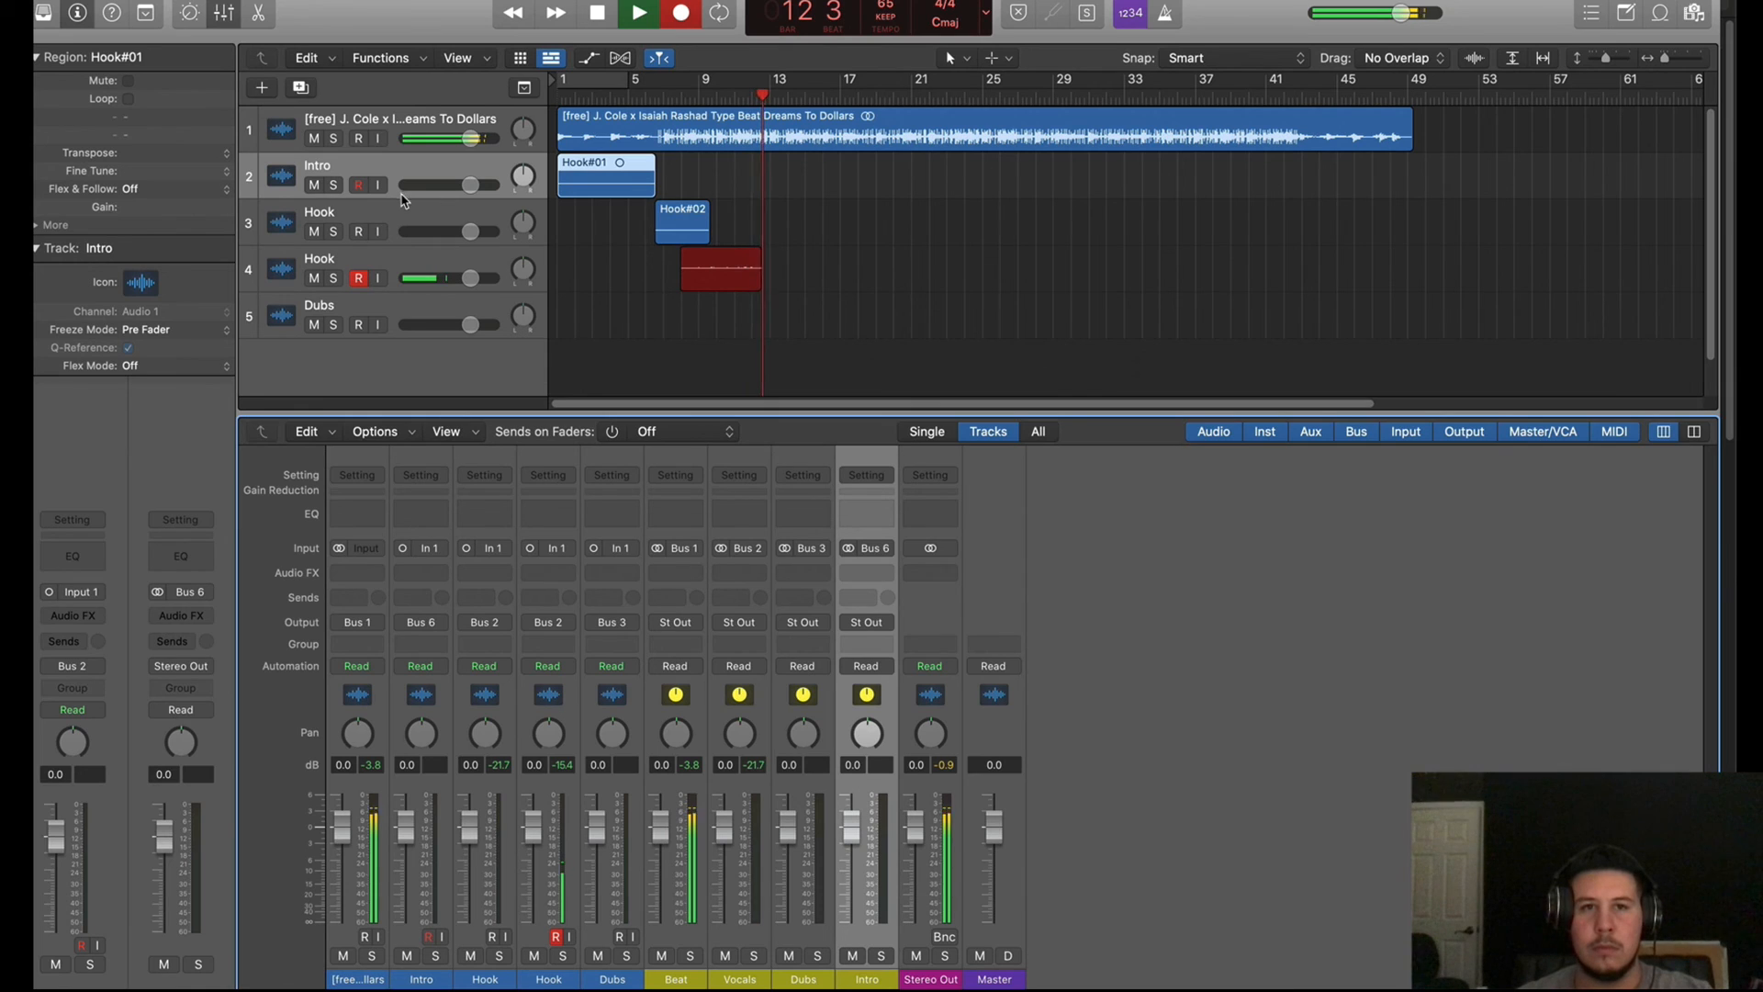
Show the Hook#01 region of the Intro track in the audio editor
double_click(604, 175)
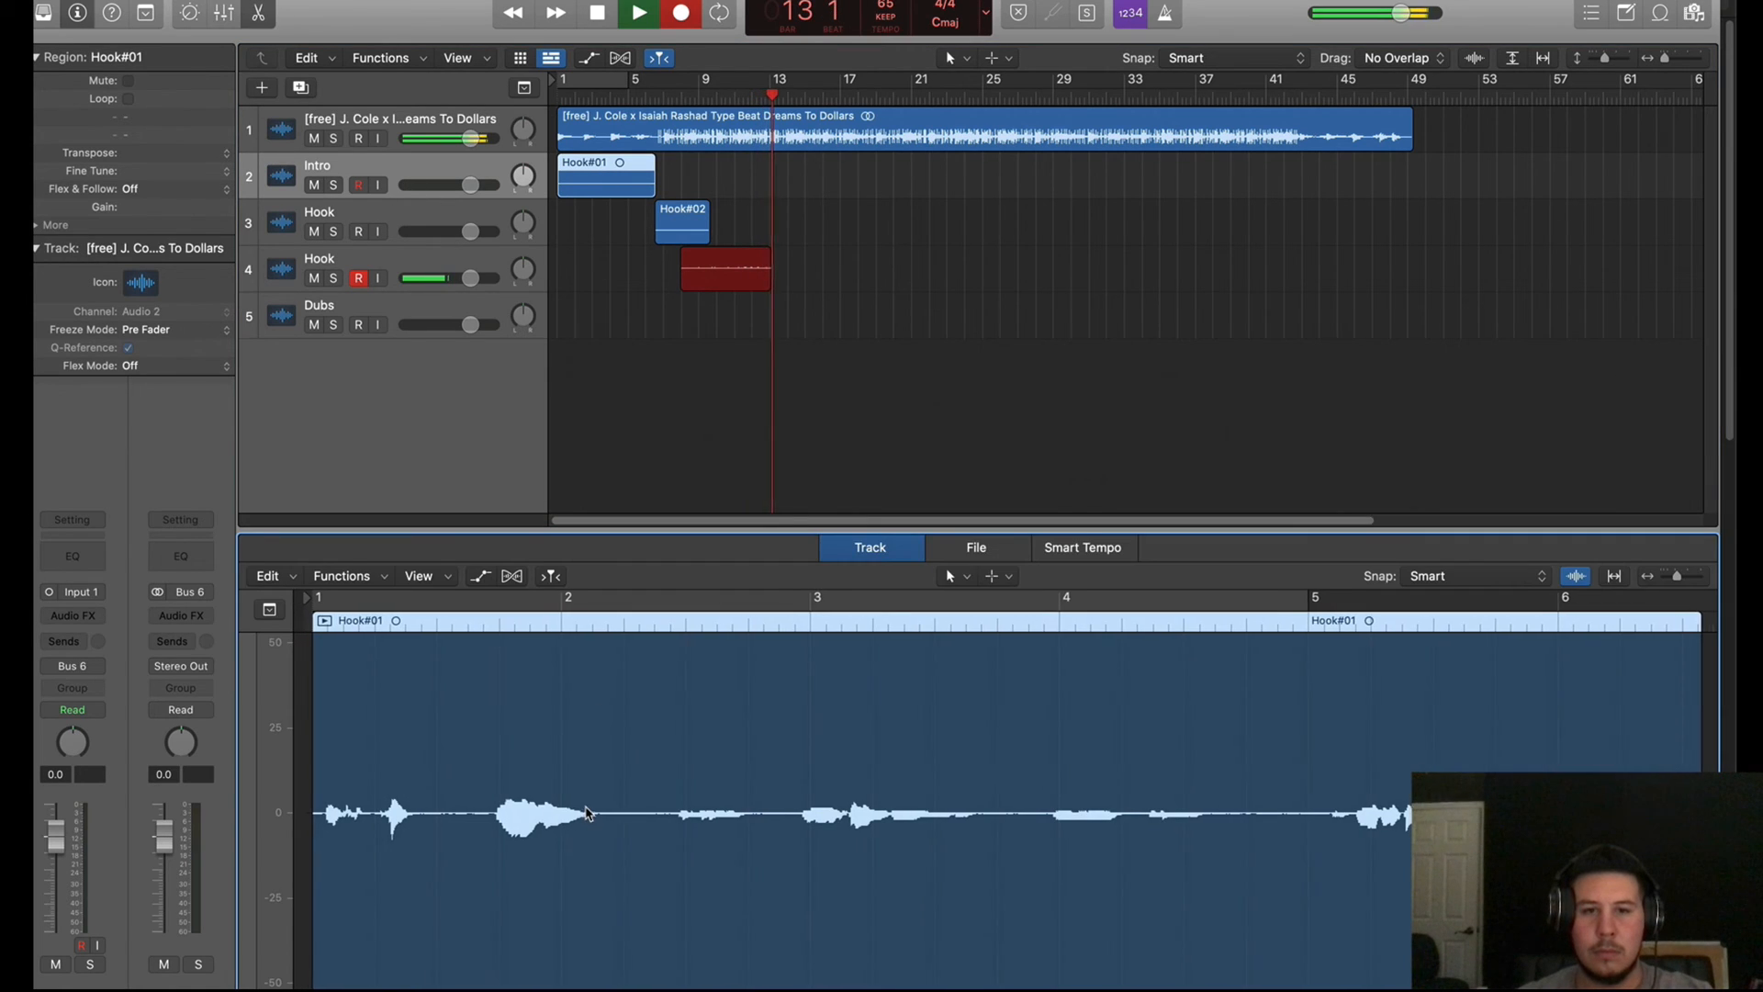
click(957, 578)
click(1011, 374)
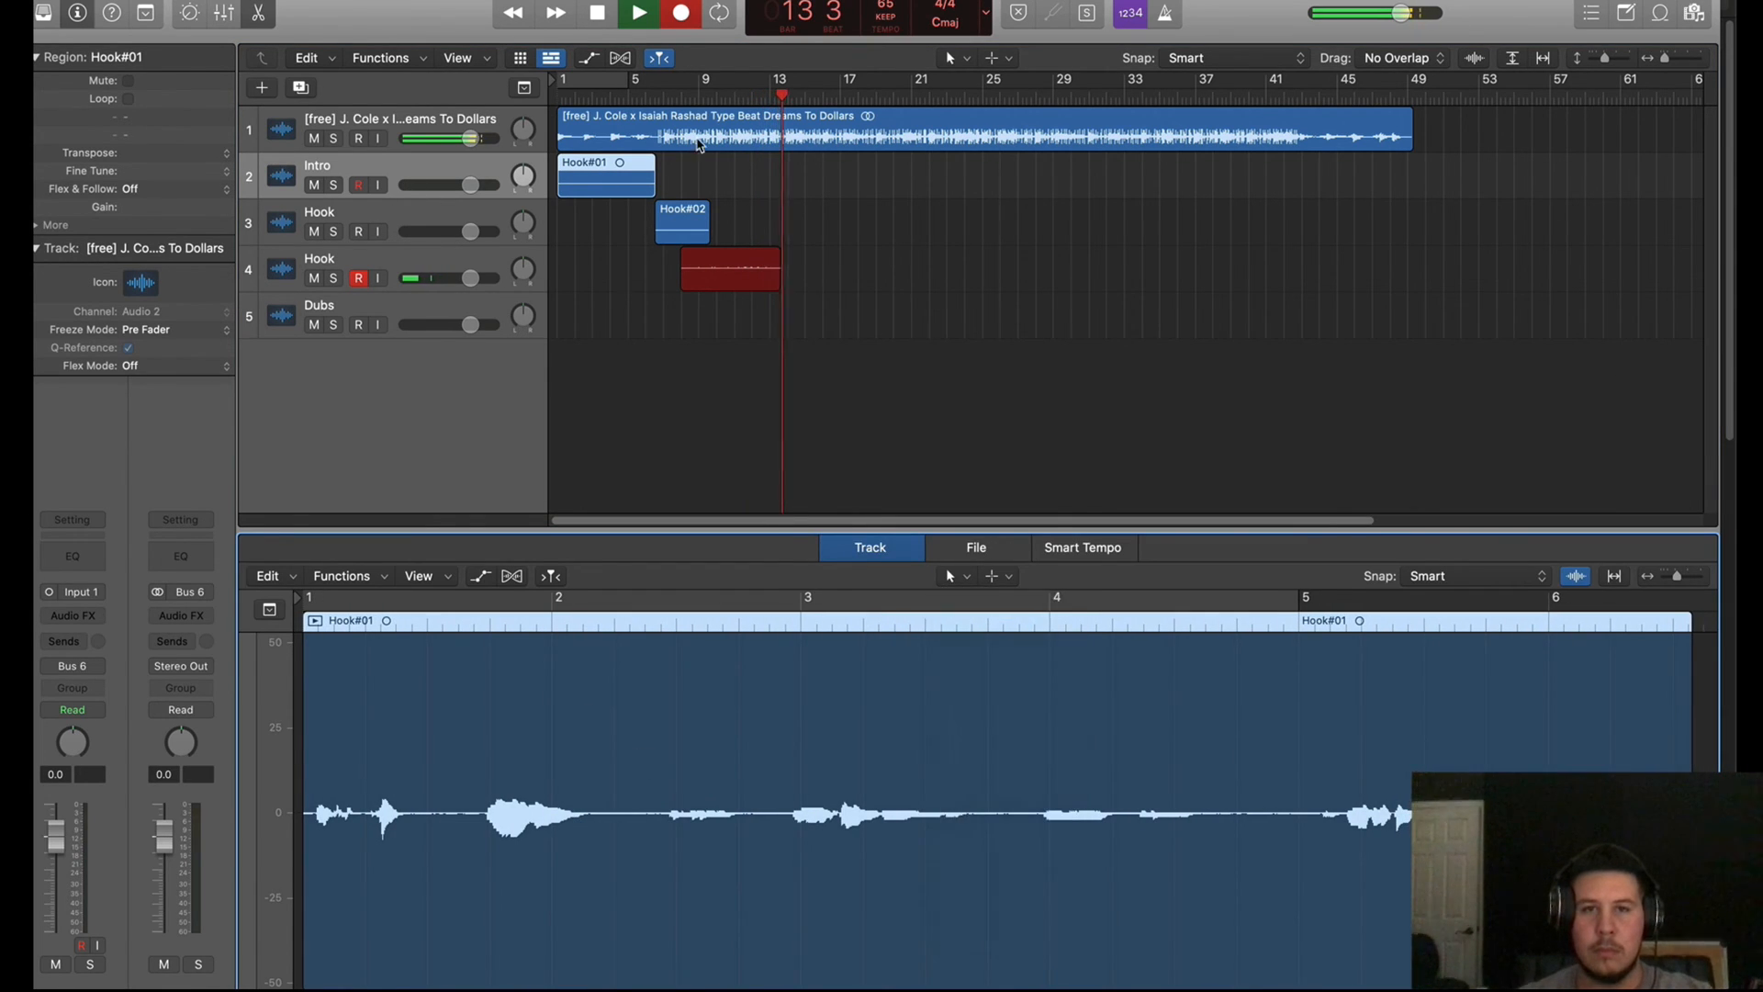
Stop recording the second hook layer and play it back from about bar 8 with Hook#03 shown in the audio editor
key(space)
click(680, 94)
click(679, 94)
key(space)
key(e)
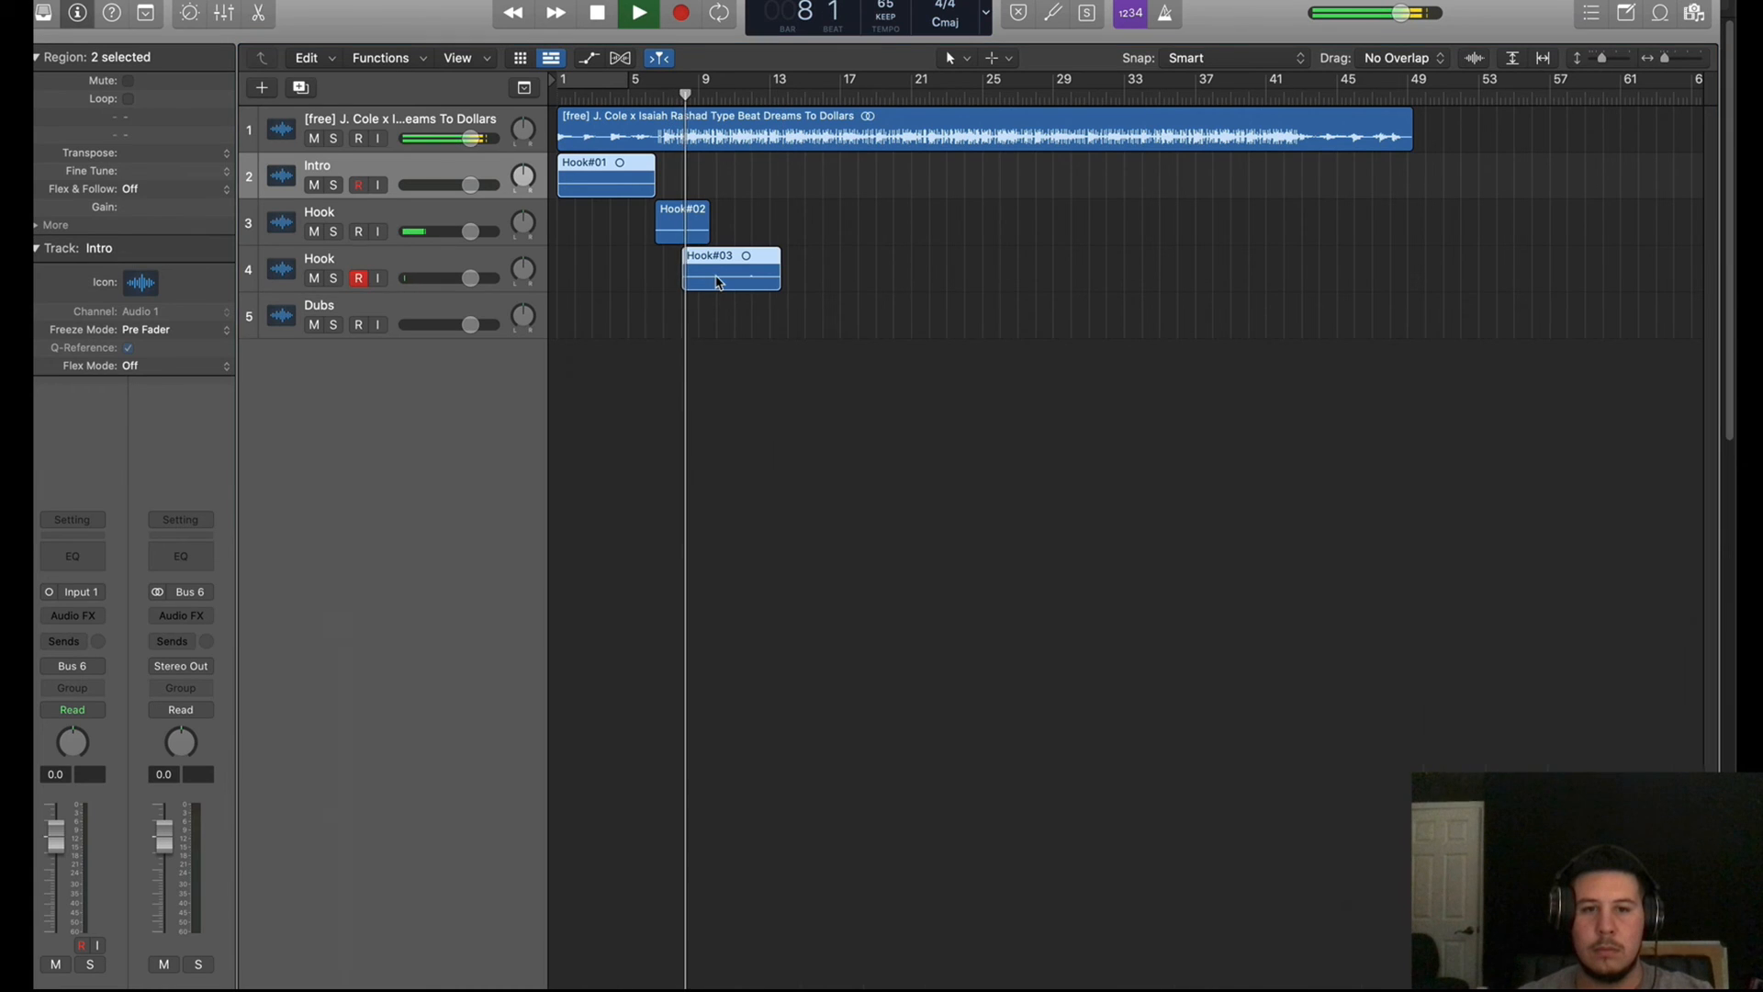
key(e)
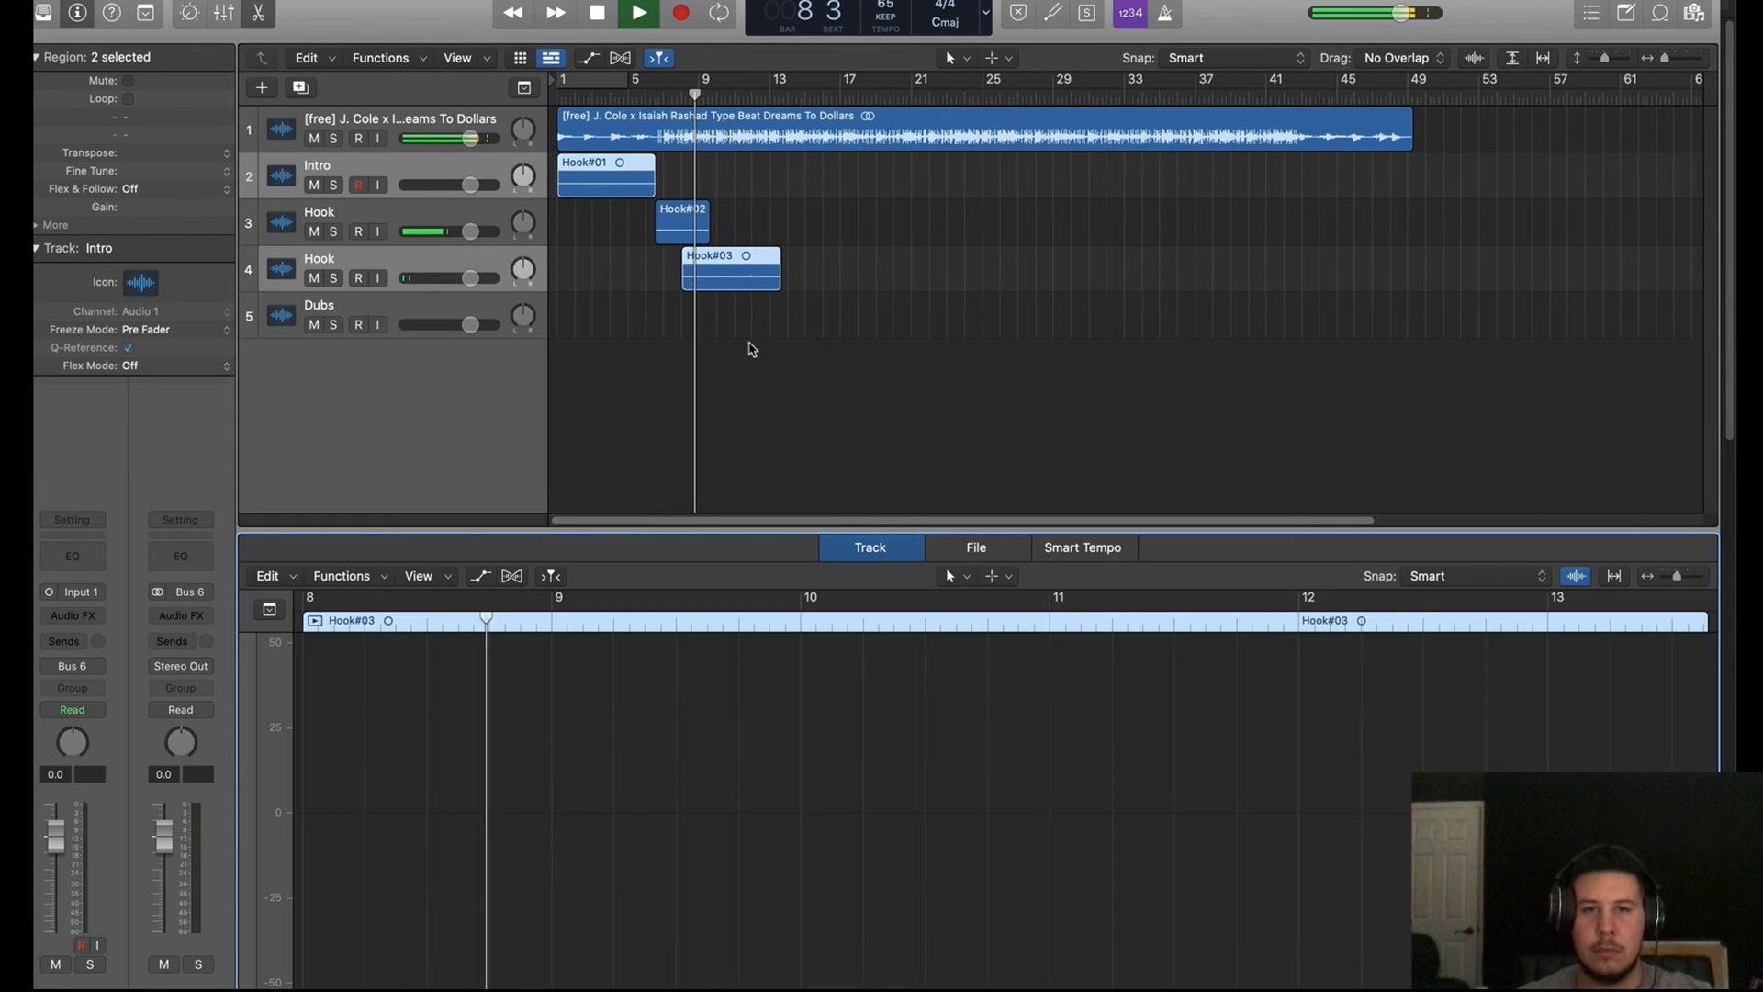
click(749, 344)
click(755, 278)
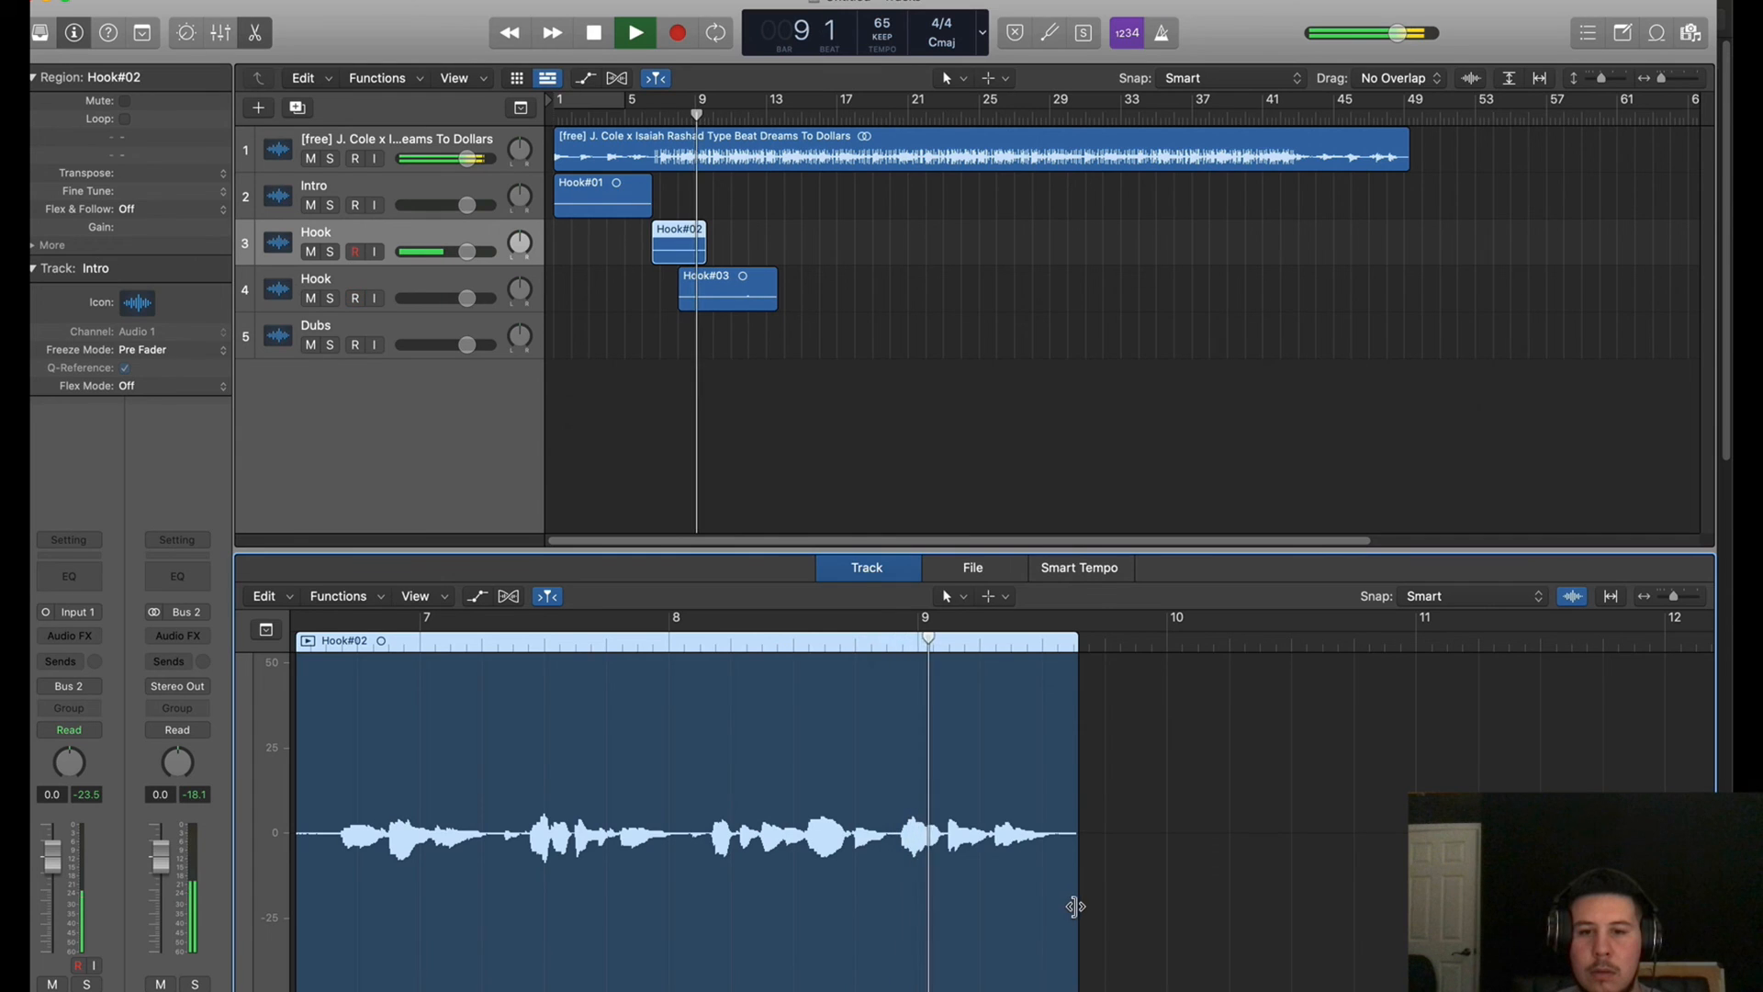
Trim the end of the Hook#02 region and the start of the Hook#03 region to about bar 8.1
drag(1074, 904, 706, 872)
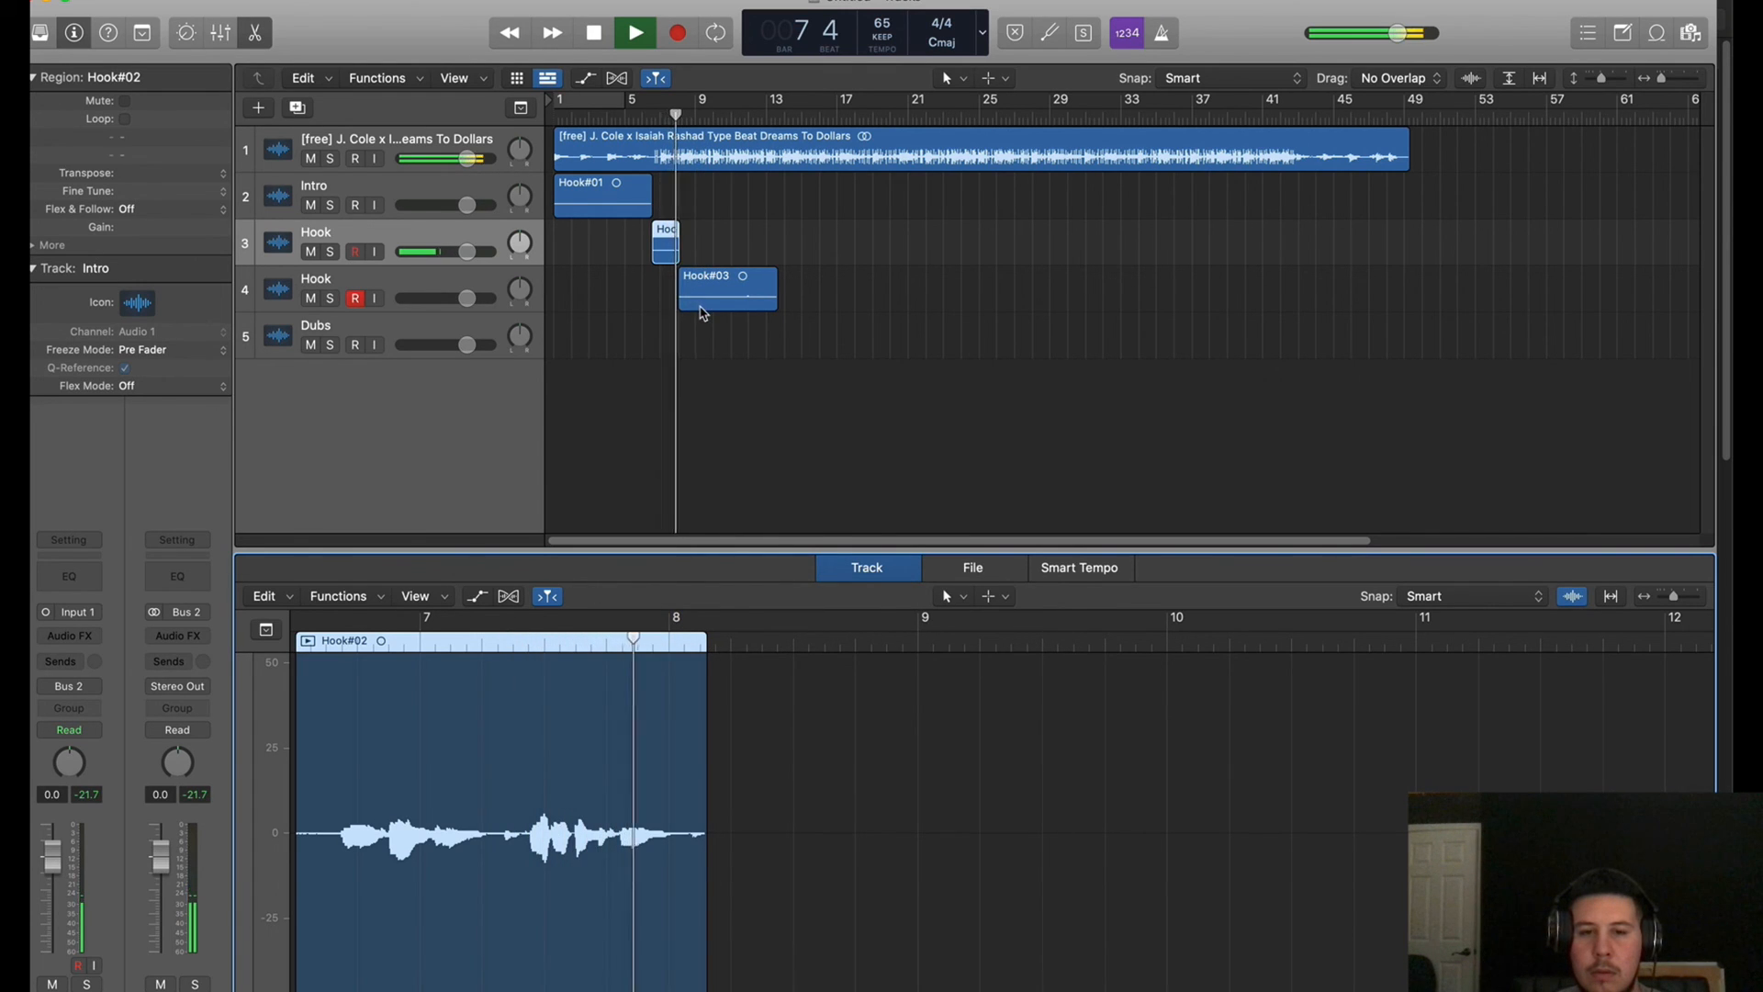
click(702, 303)
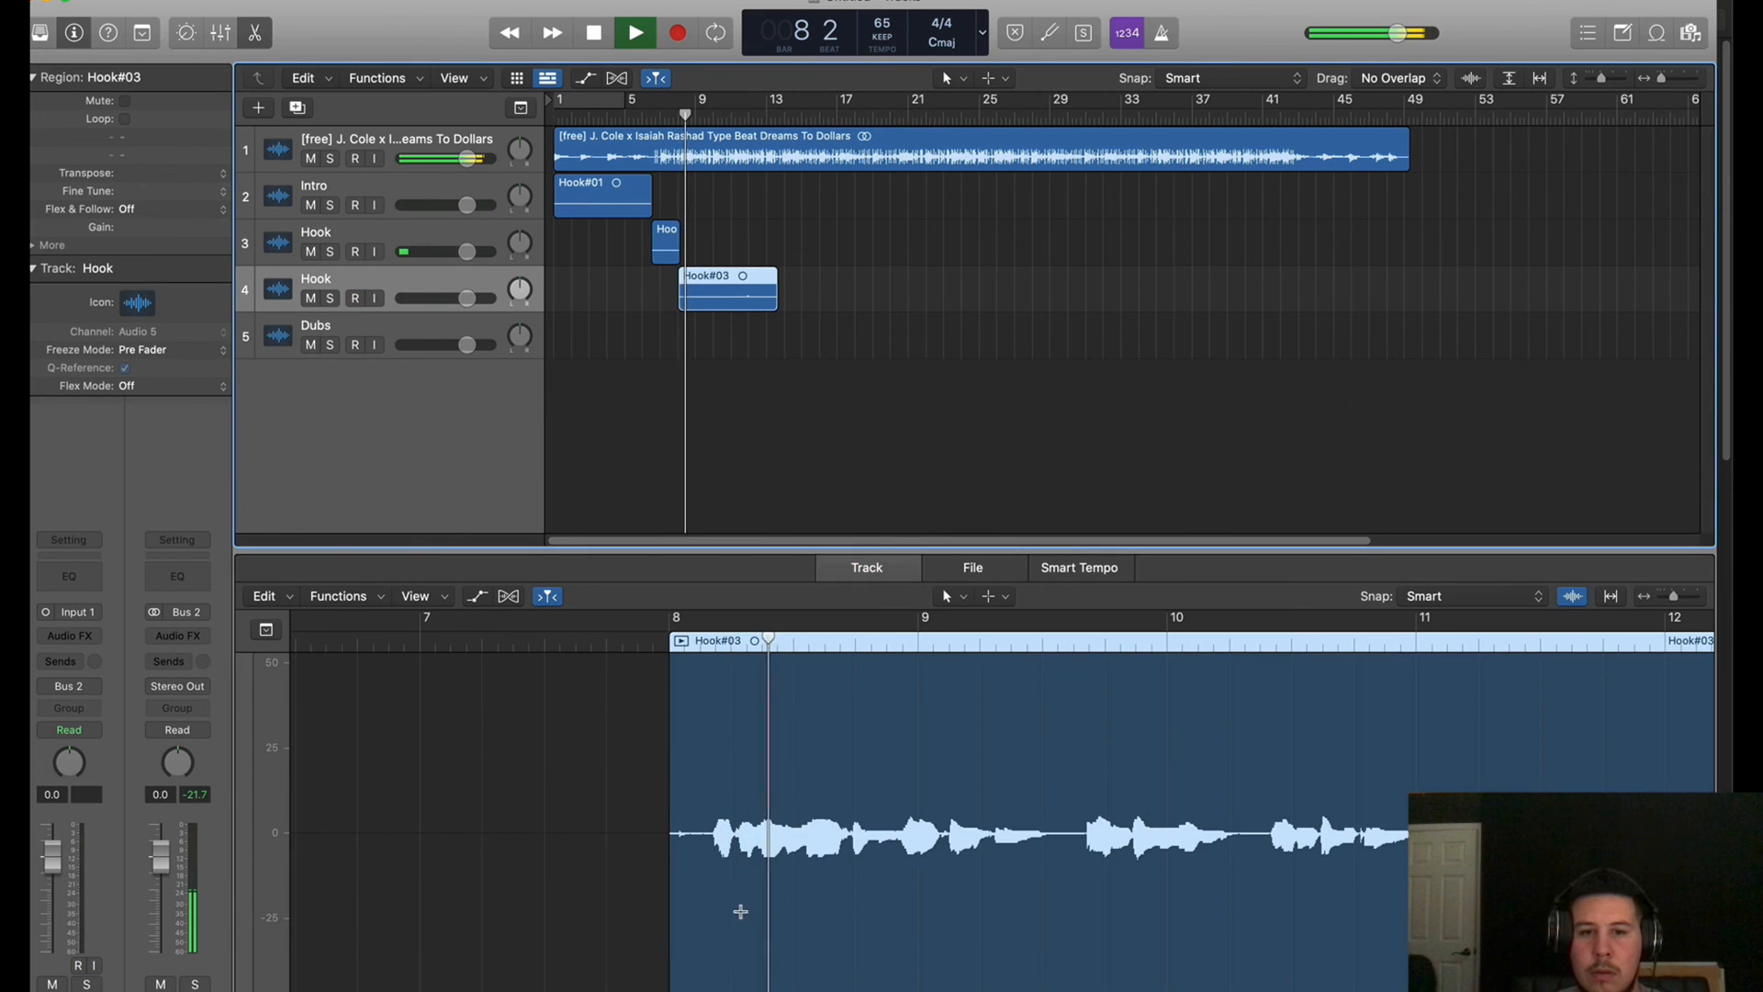
drag(671, 926, 701, 923)
Trim the end of the Hook#03 region to about bar 13.3
click(757, 338)
click(748, 299)
scroll(1291, 962, right, 10)
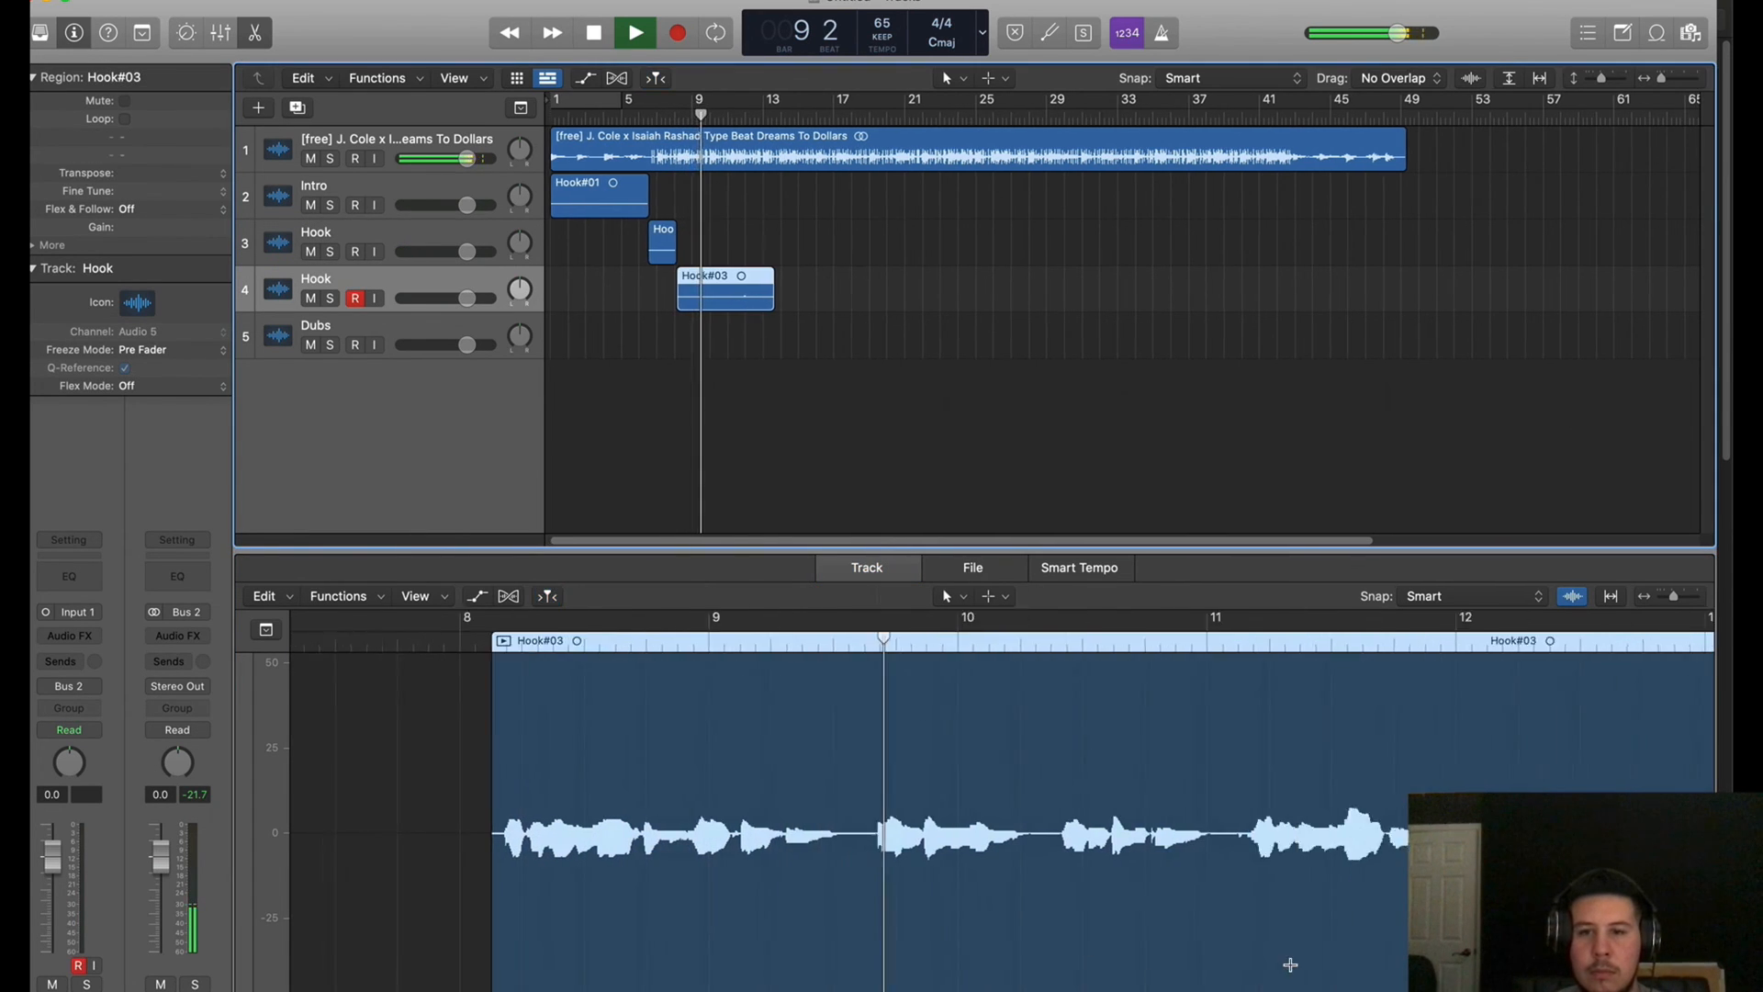
drag(1129, 912, 1038, 903)
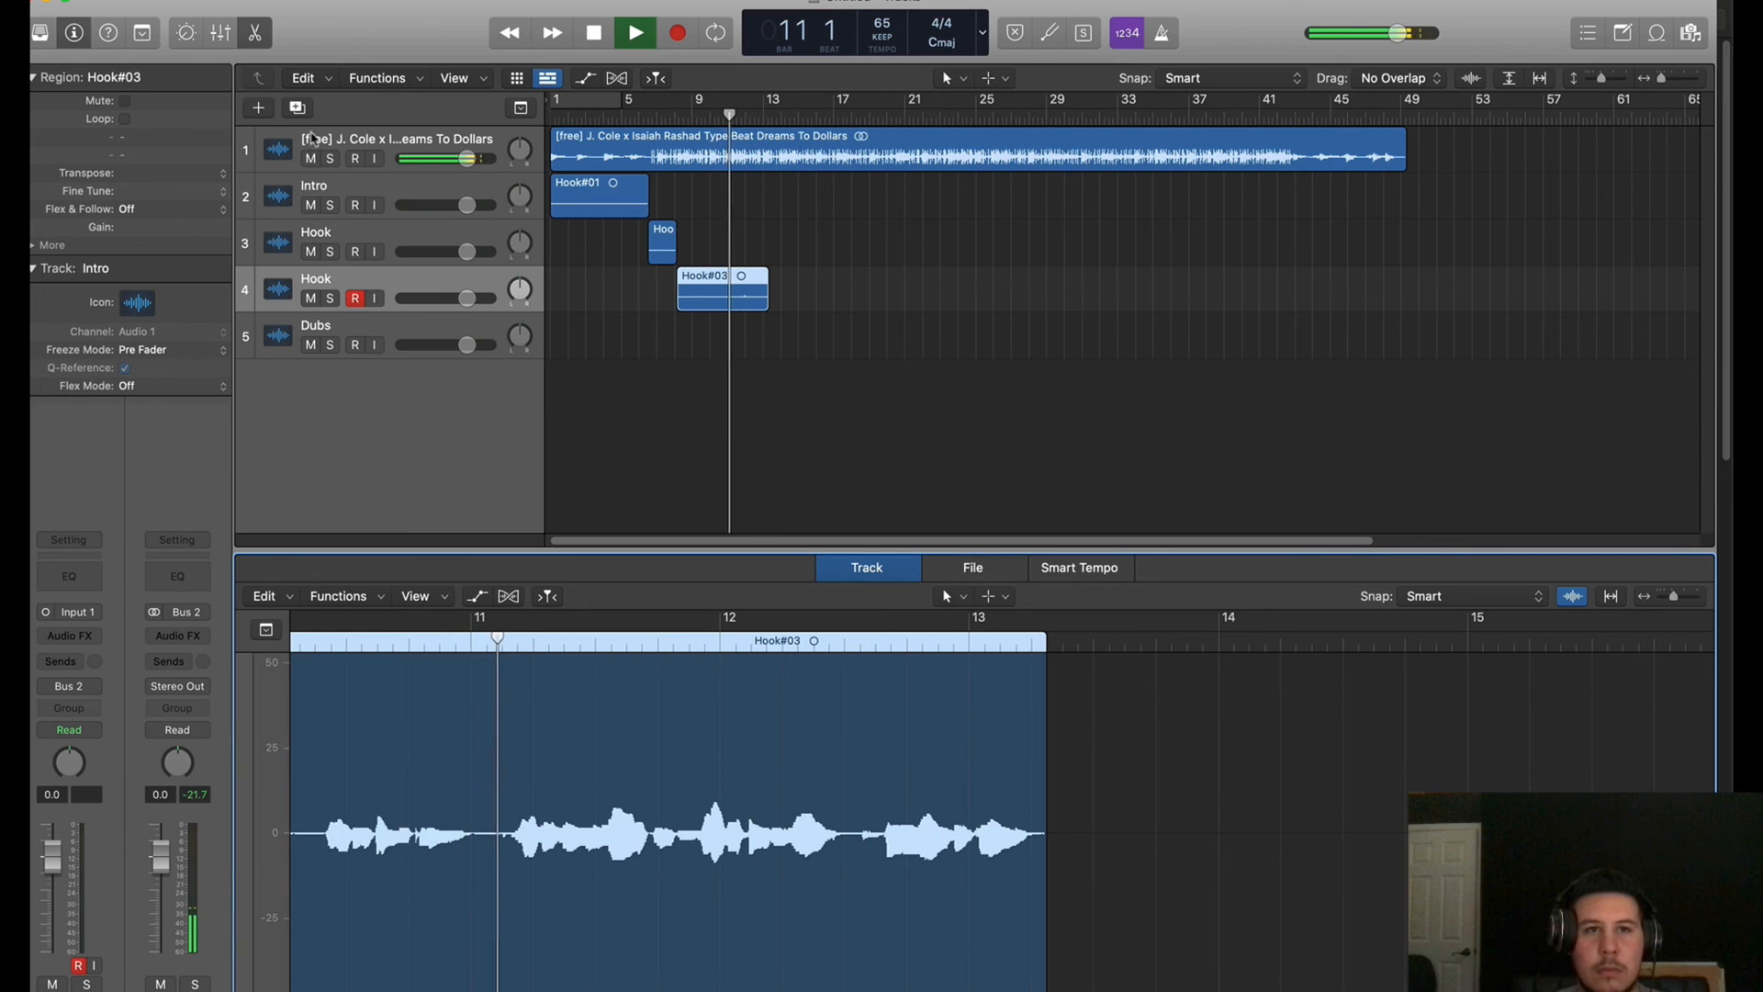
Duplicate the second Hook track for a third hook layer and restart playback from about bar 8
click(297, 107)
click(592, 197)
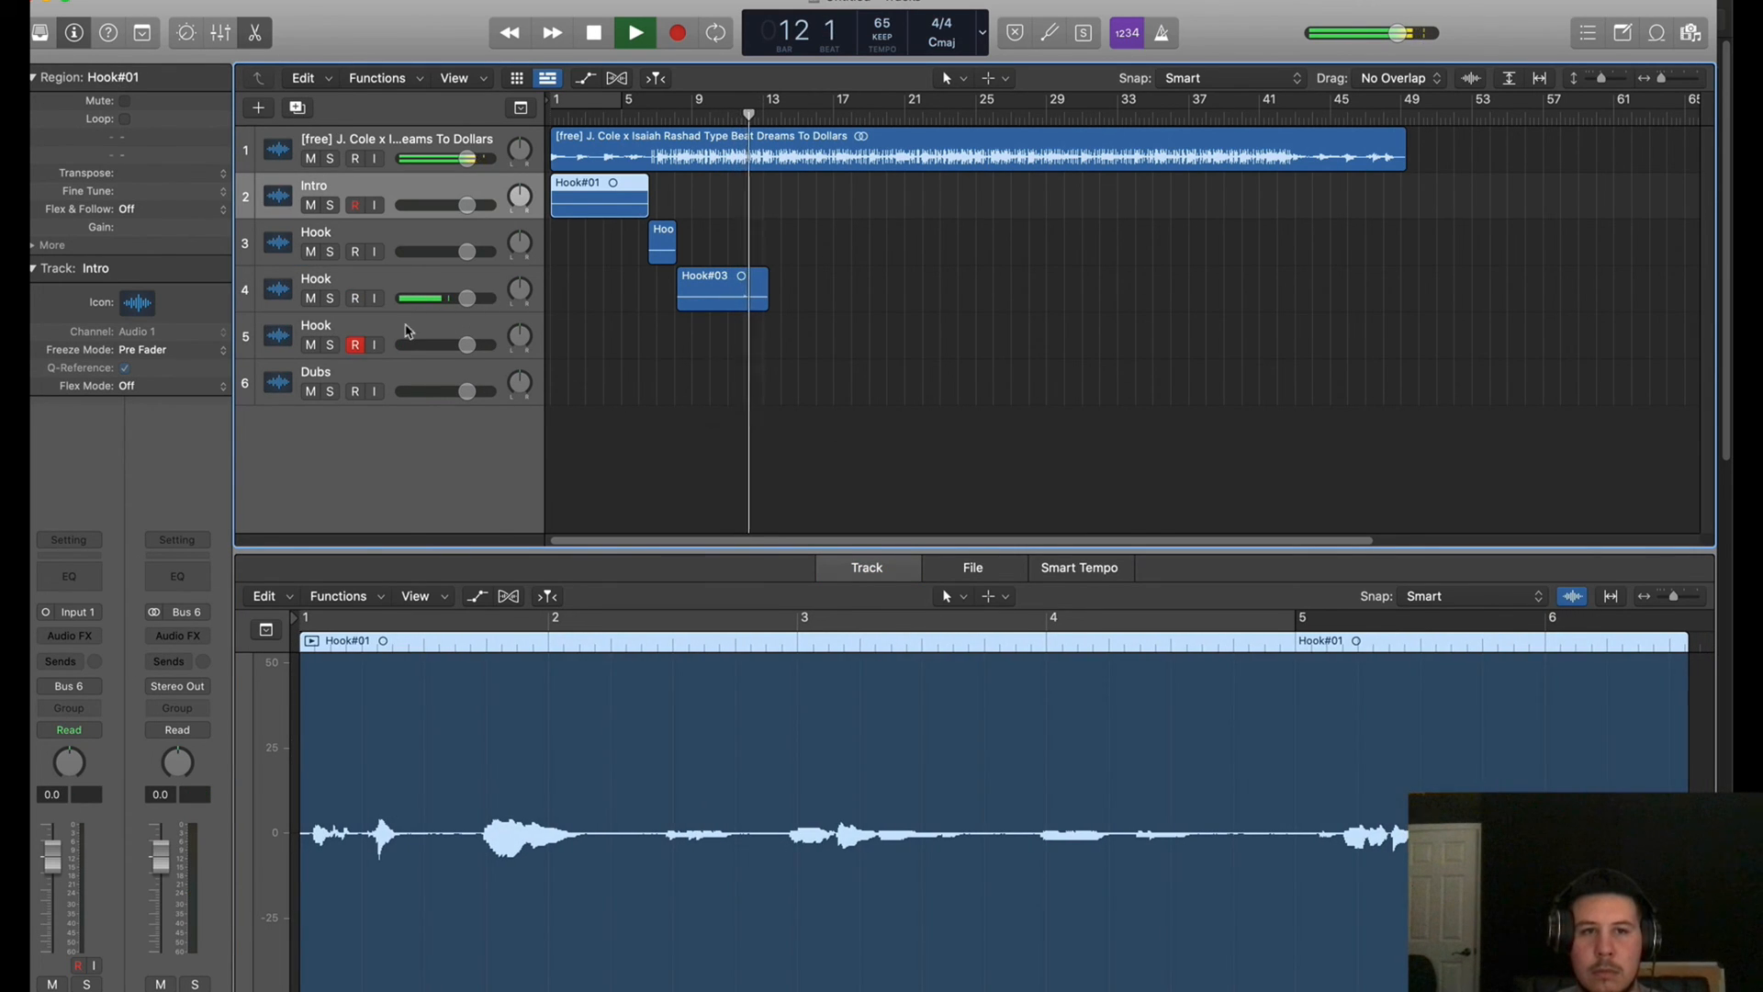
click(409, 332)
key(space)
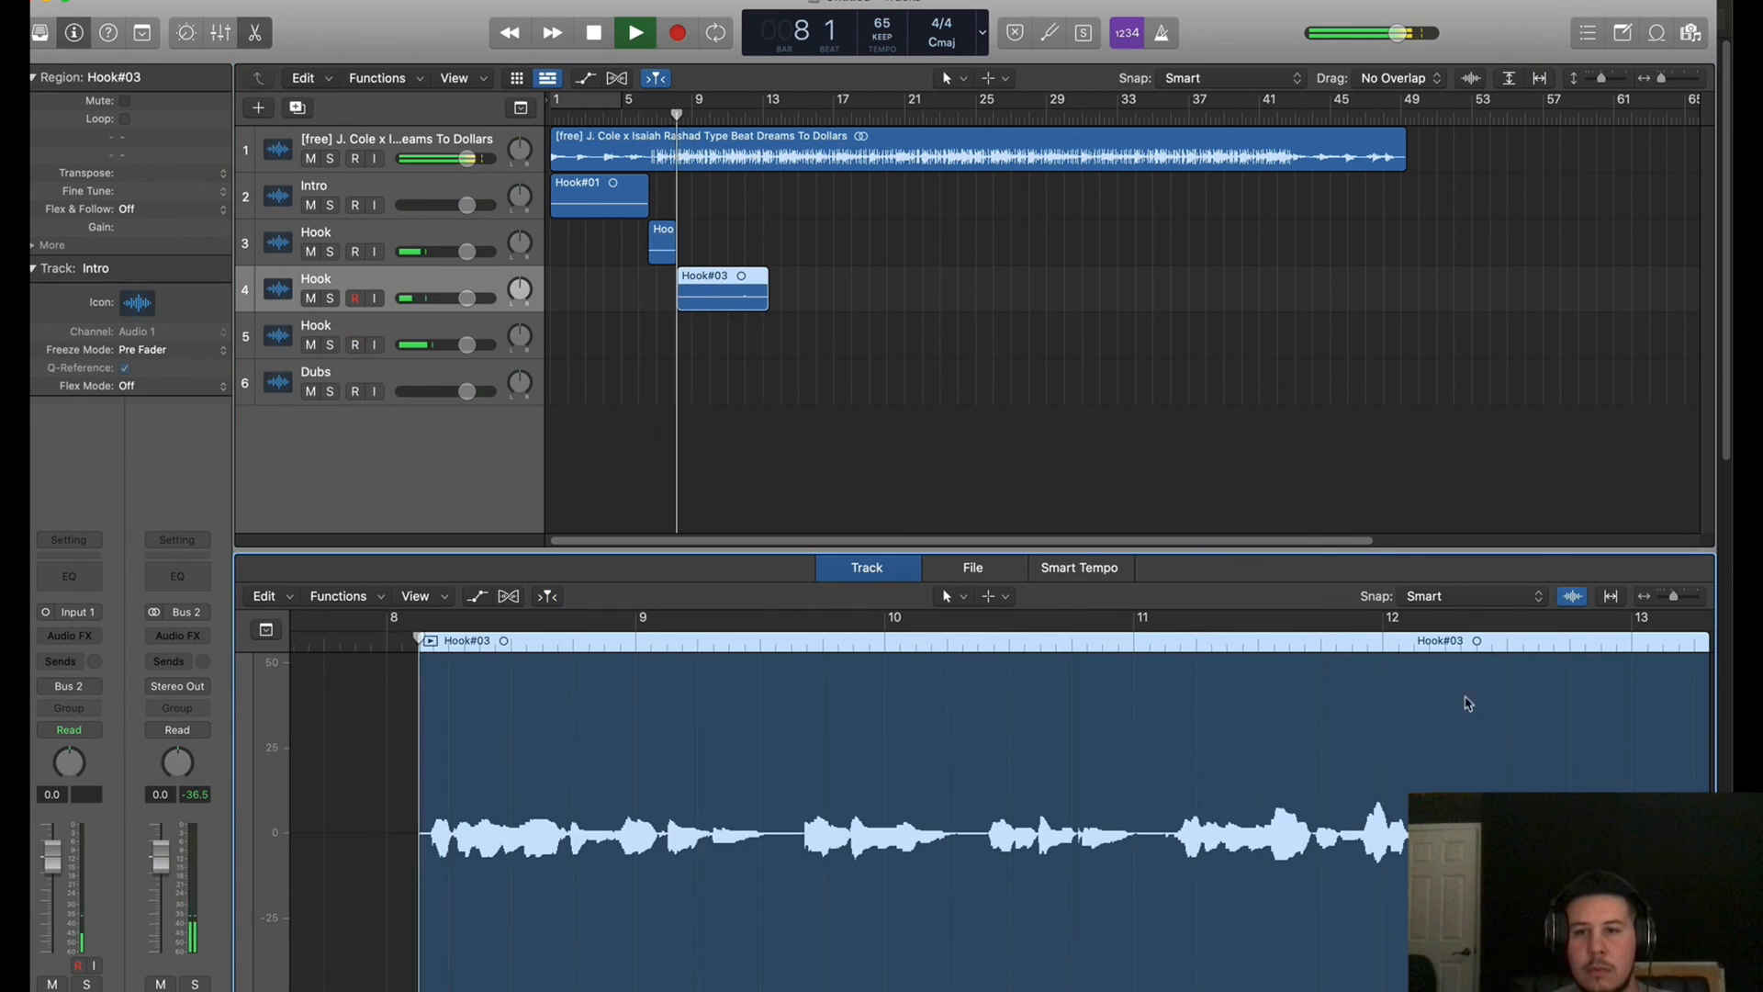
Enlarge the Hook#03 waveform in the audio editor and assign a different secondary tool there
drag(1674, 596, 1679, 596)
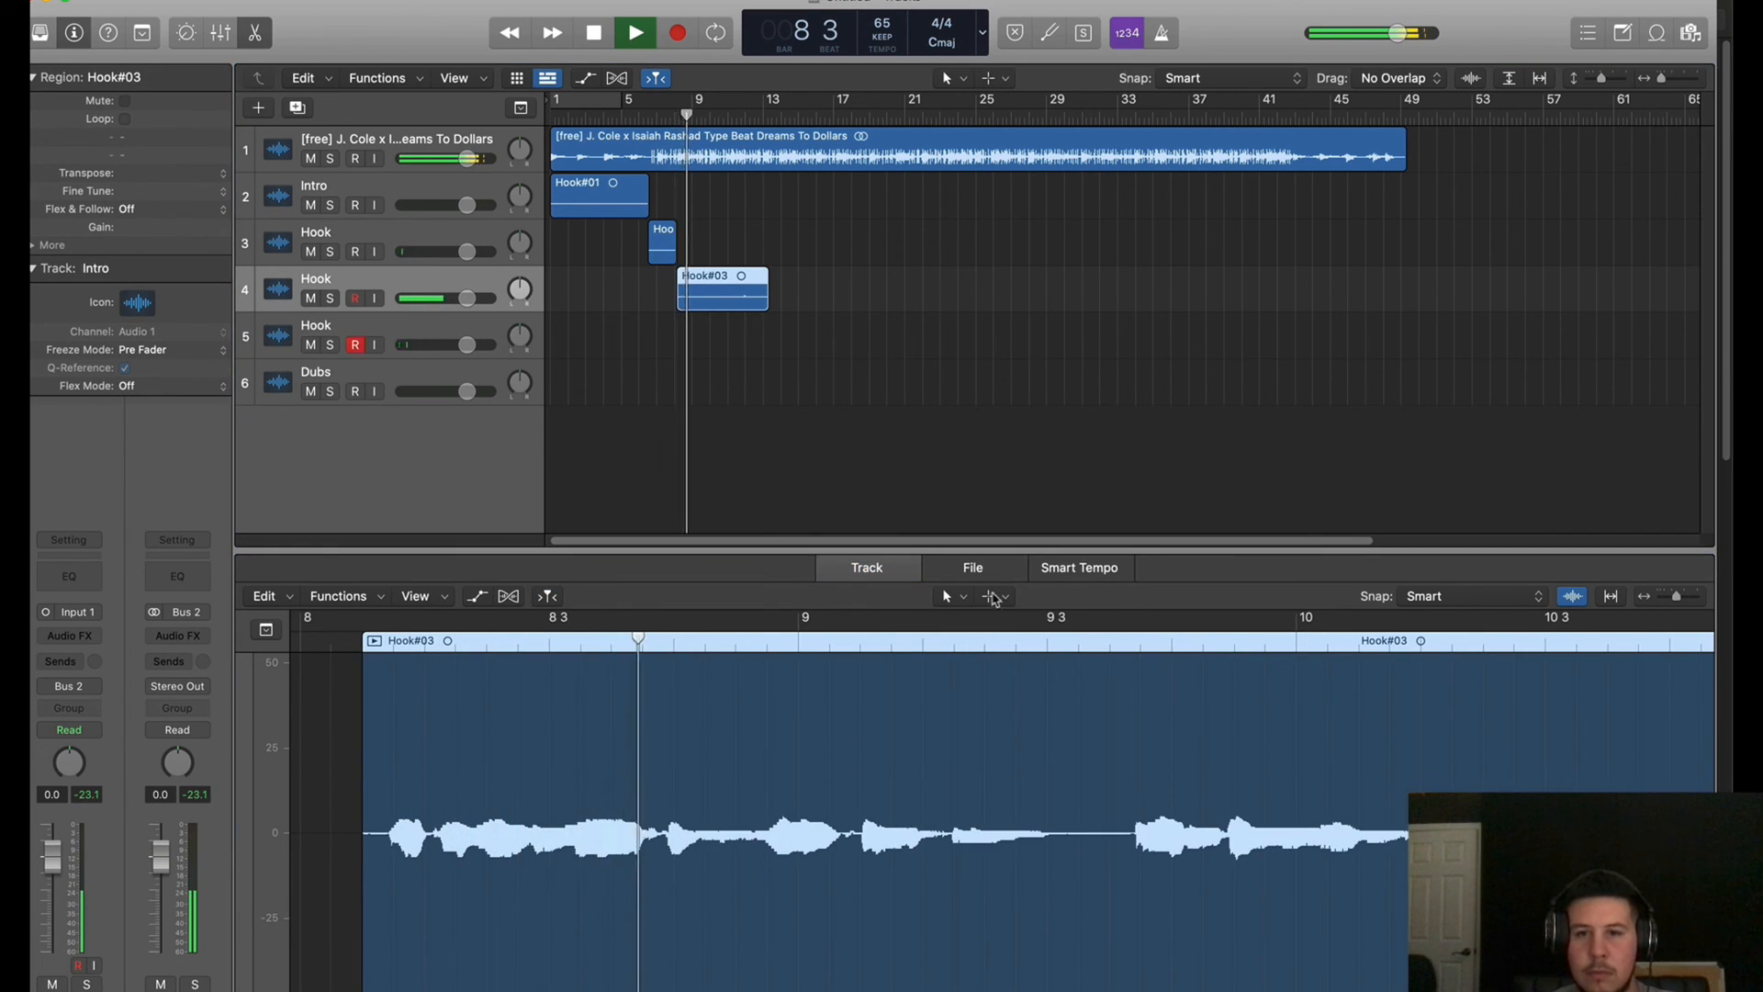
key(t)
click(1038, 721)
scroll(1056, 851, right, 5)
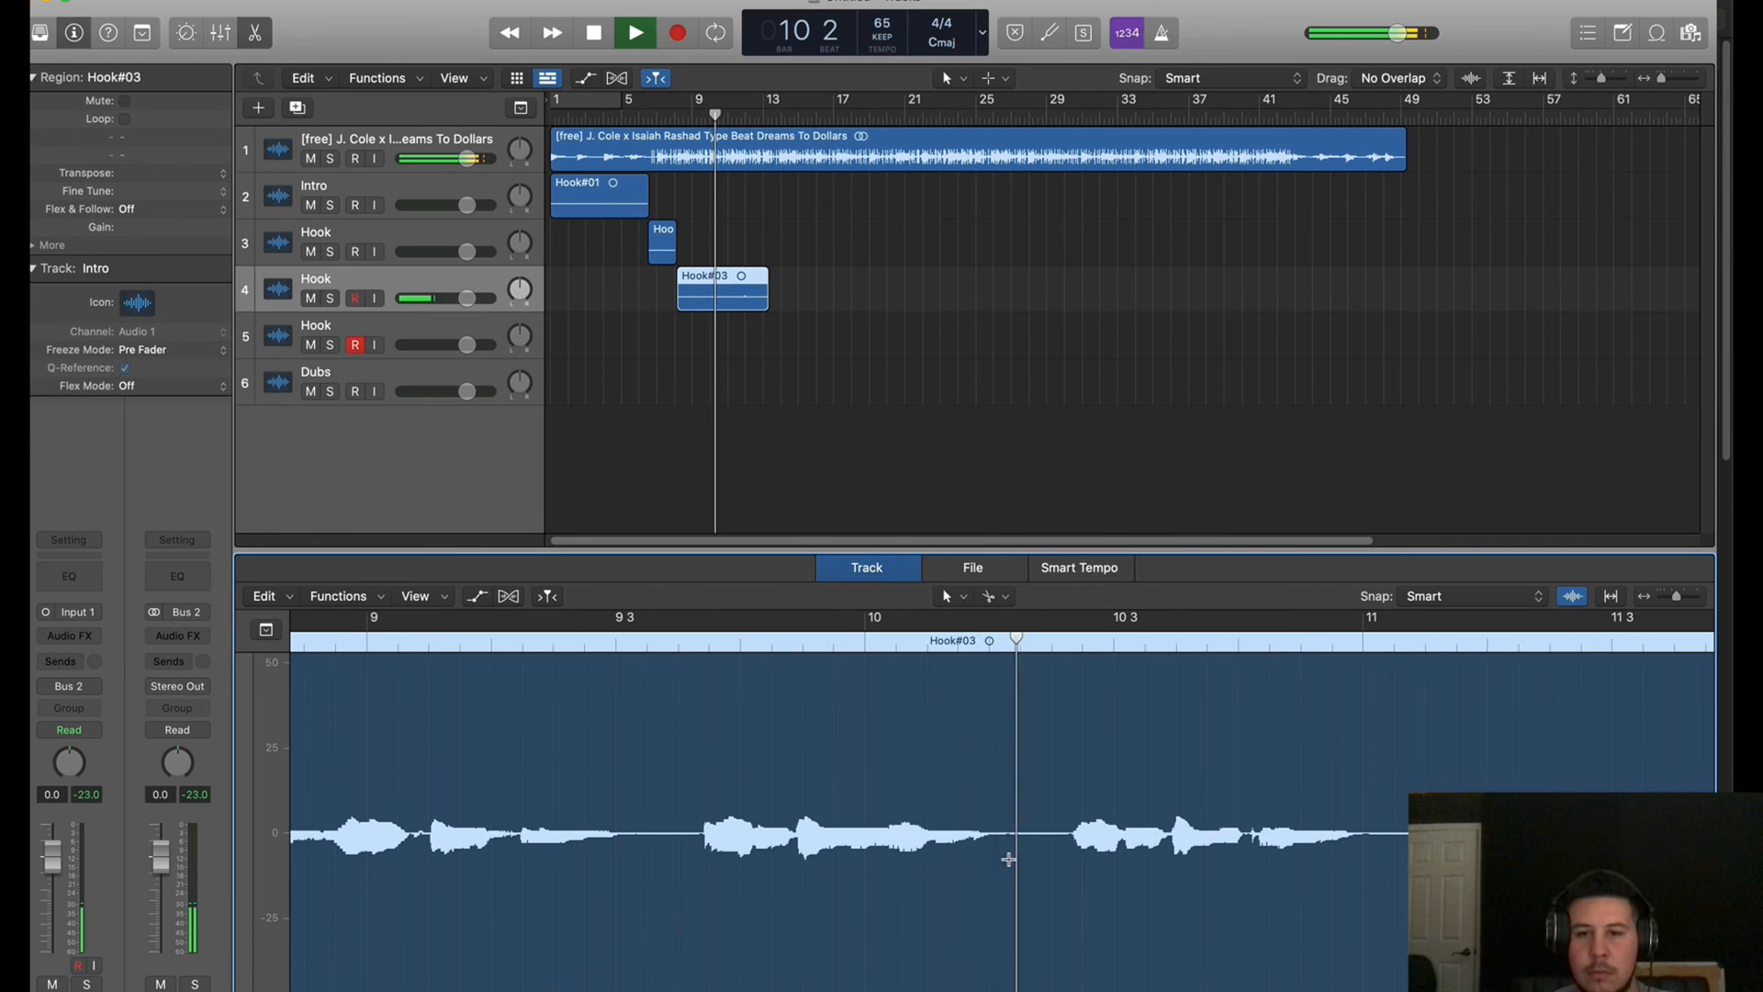
scroll(1008, 863, right, 5)
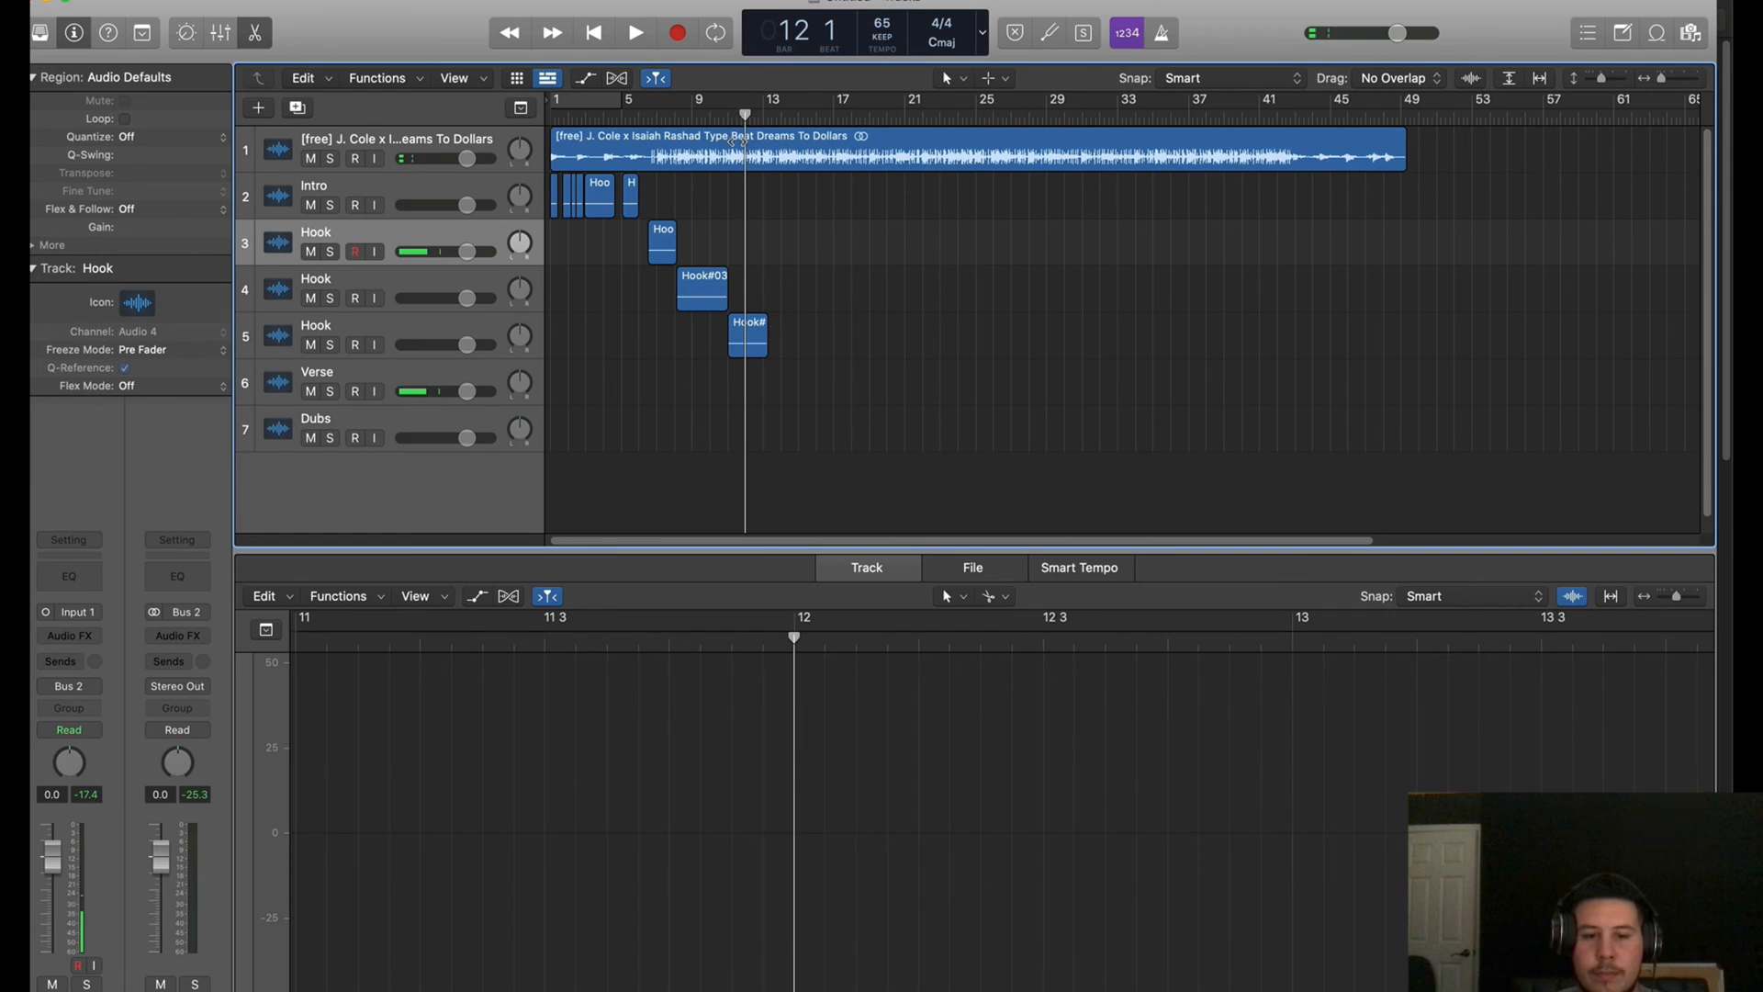
Start recording on the Verse track and group the three Hook tracks and the Verse track into a summing stack
key(r)
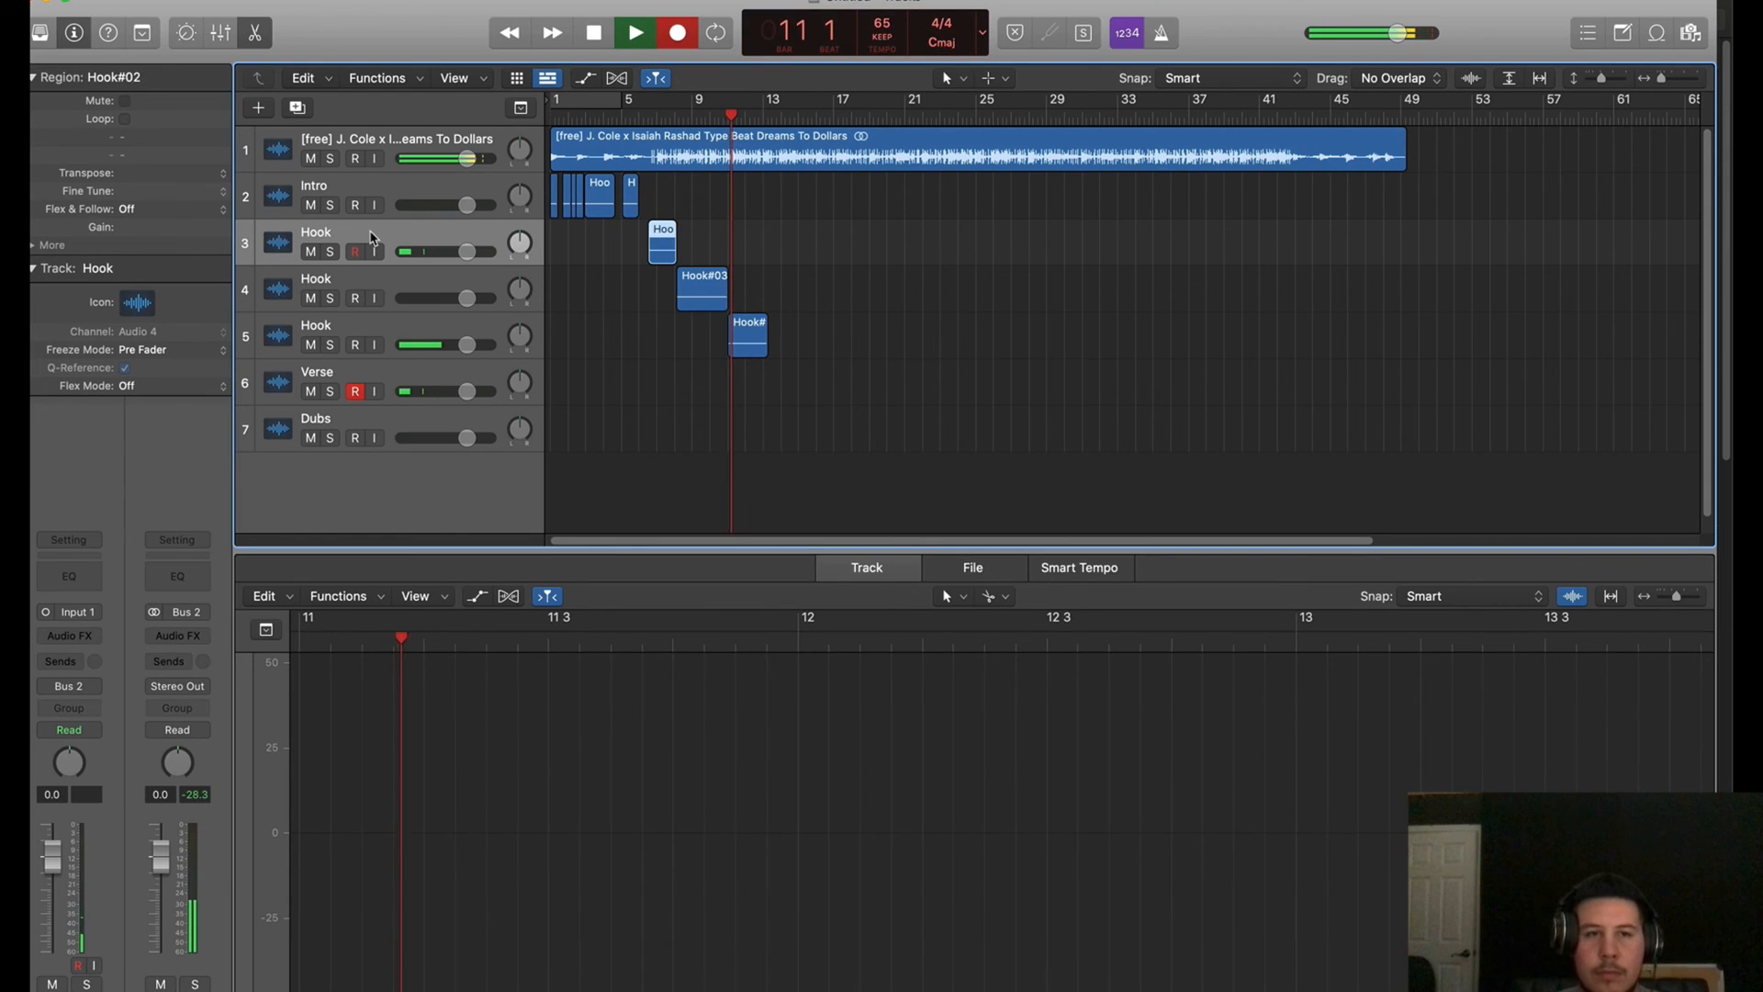
key(shift+Down)
key(shift+Down)
key(shift+Down)
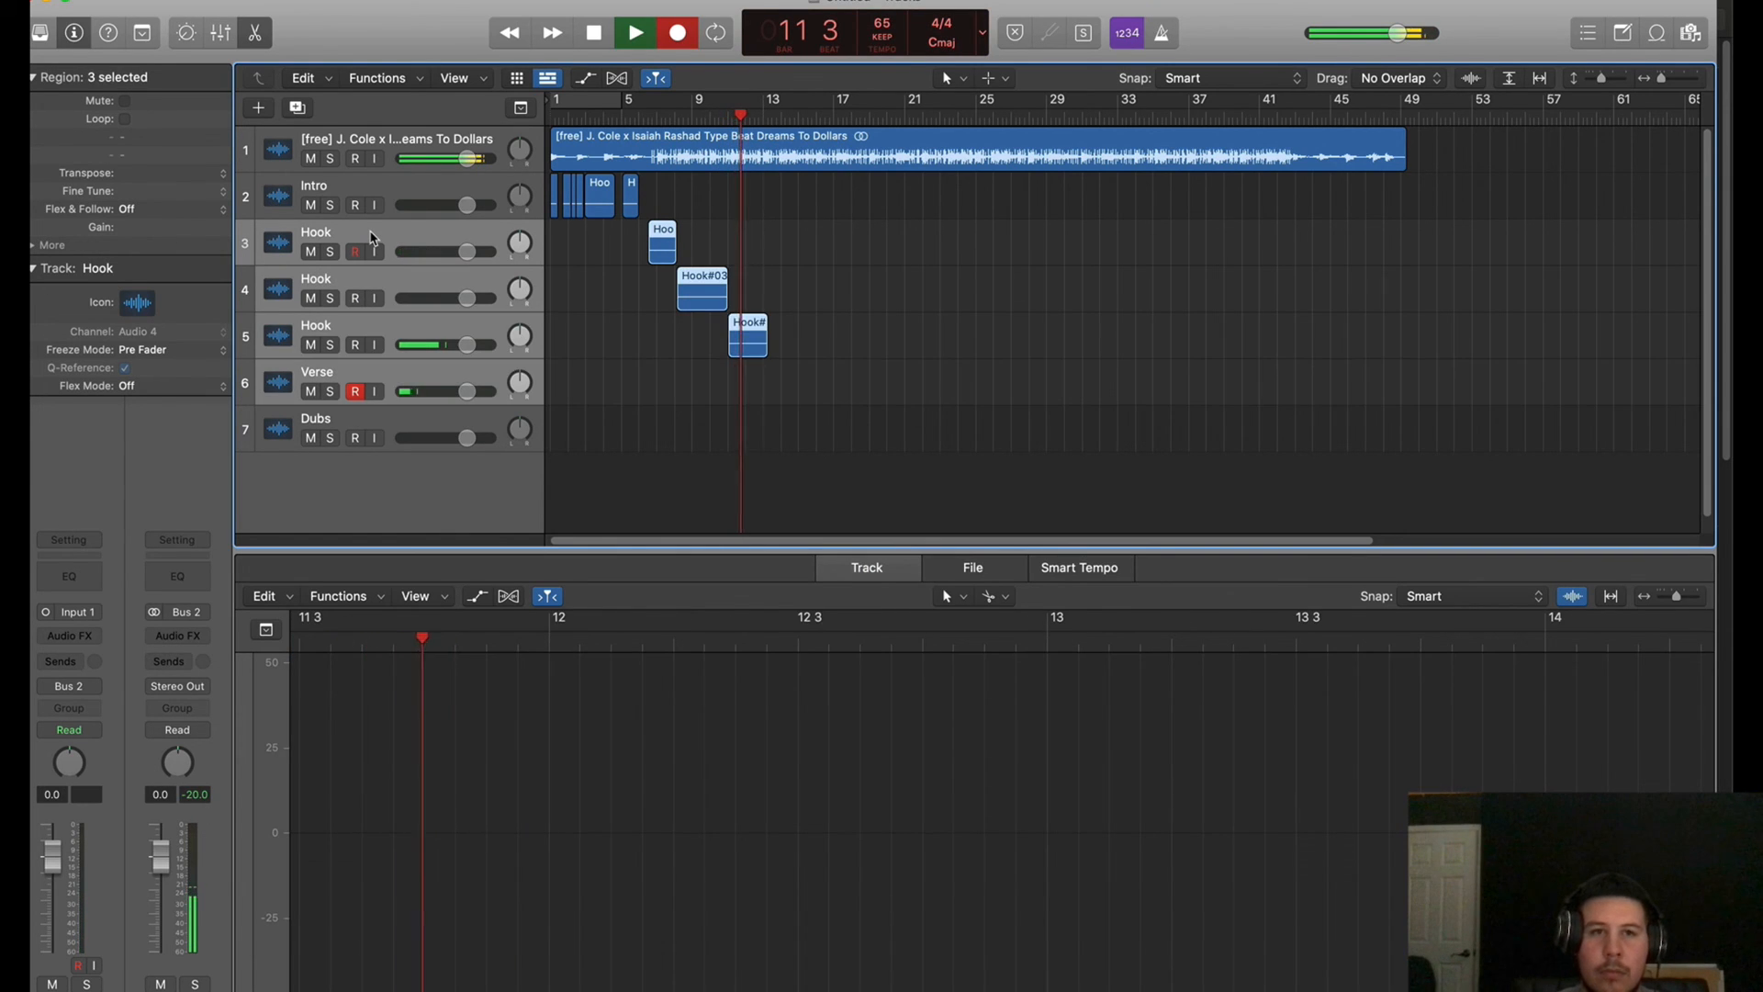
right_click(372, 236)
click(447, 410)
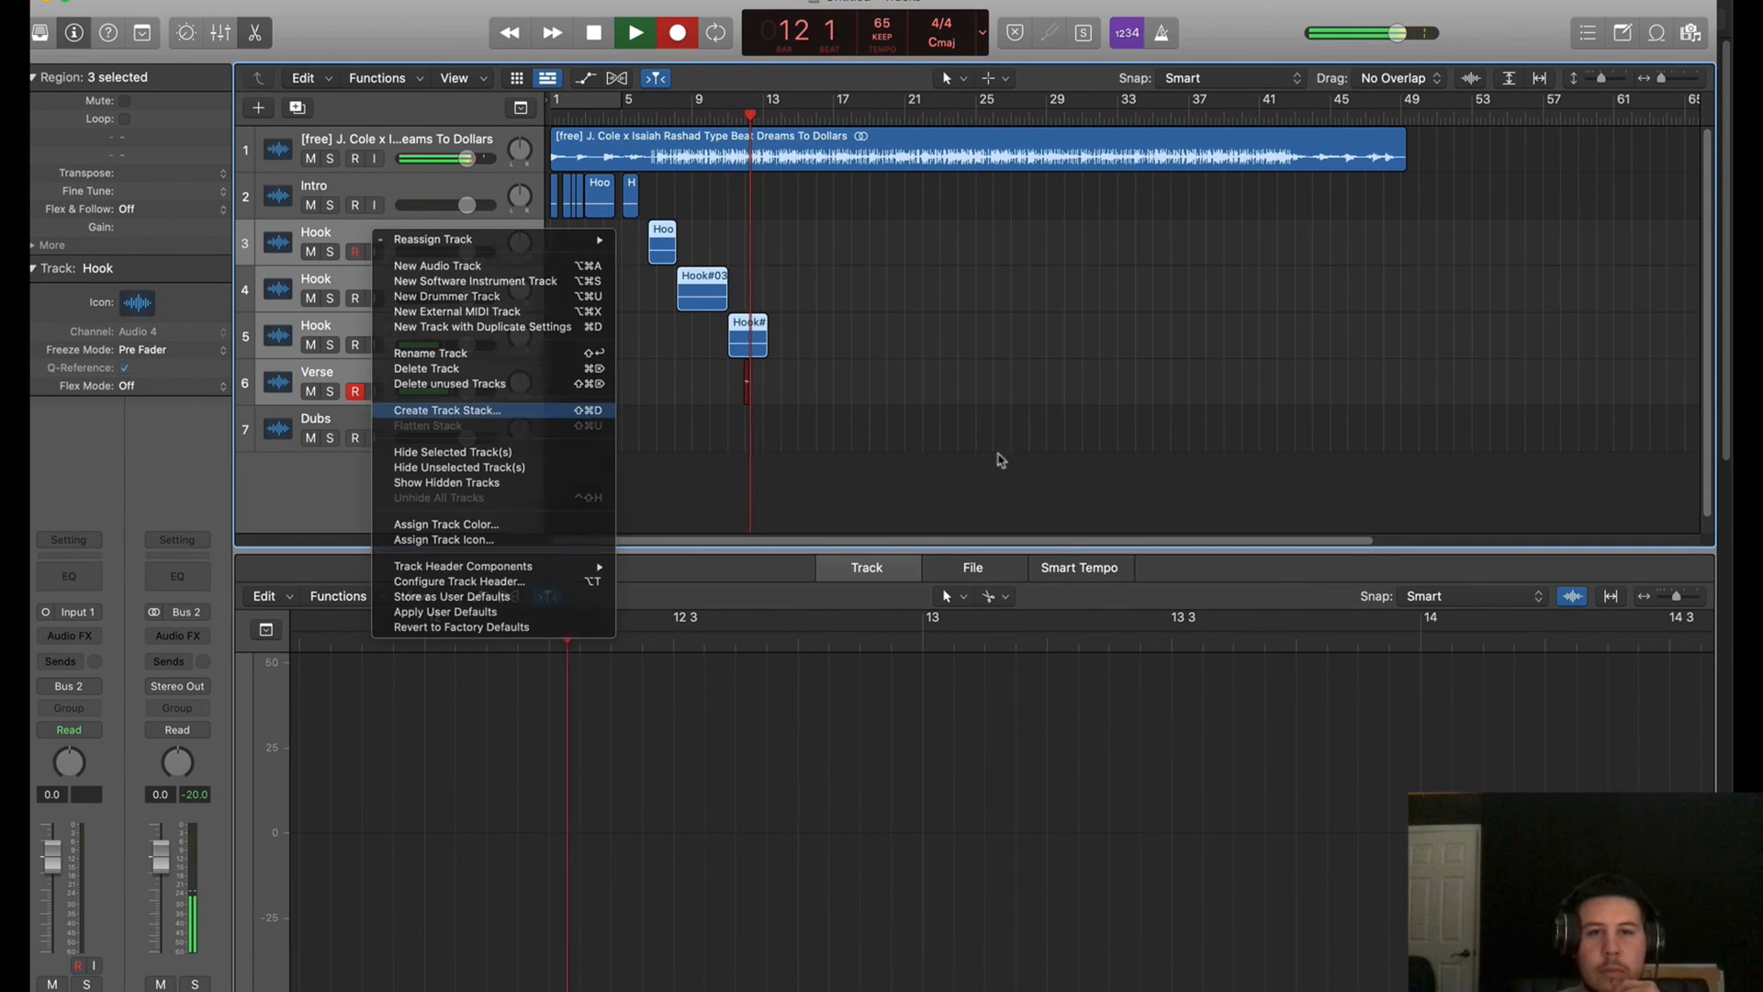
click(1010, 149)
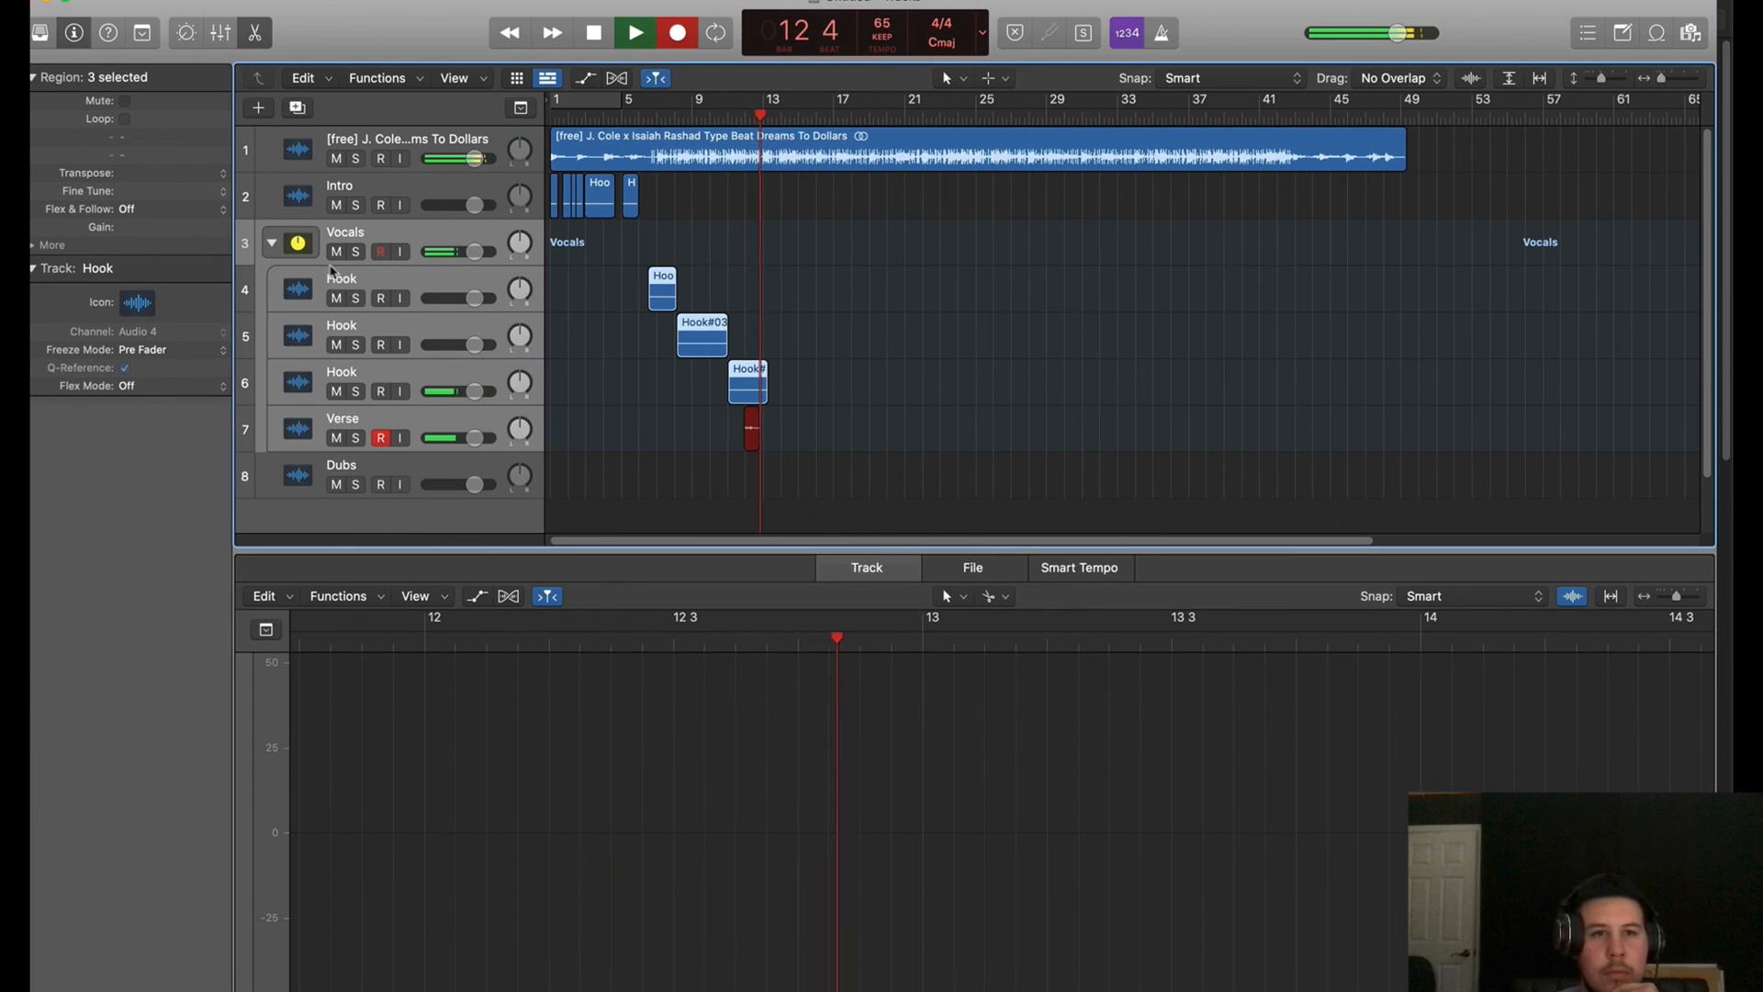
click(271, 242)
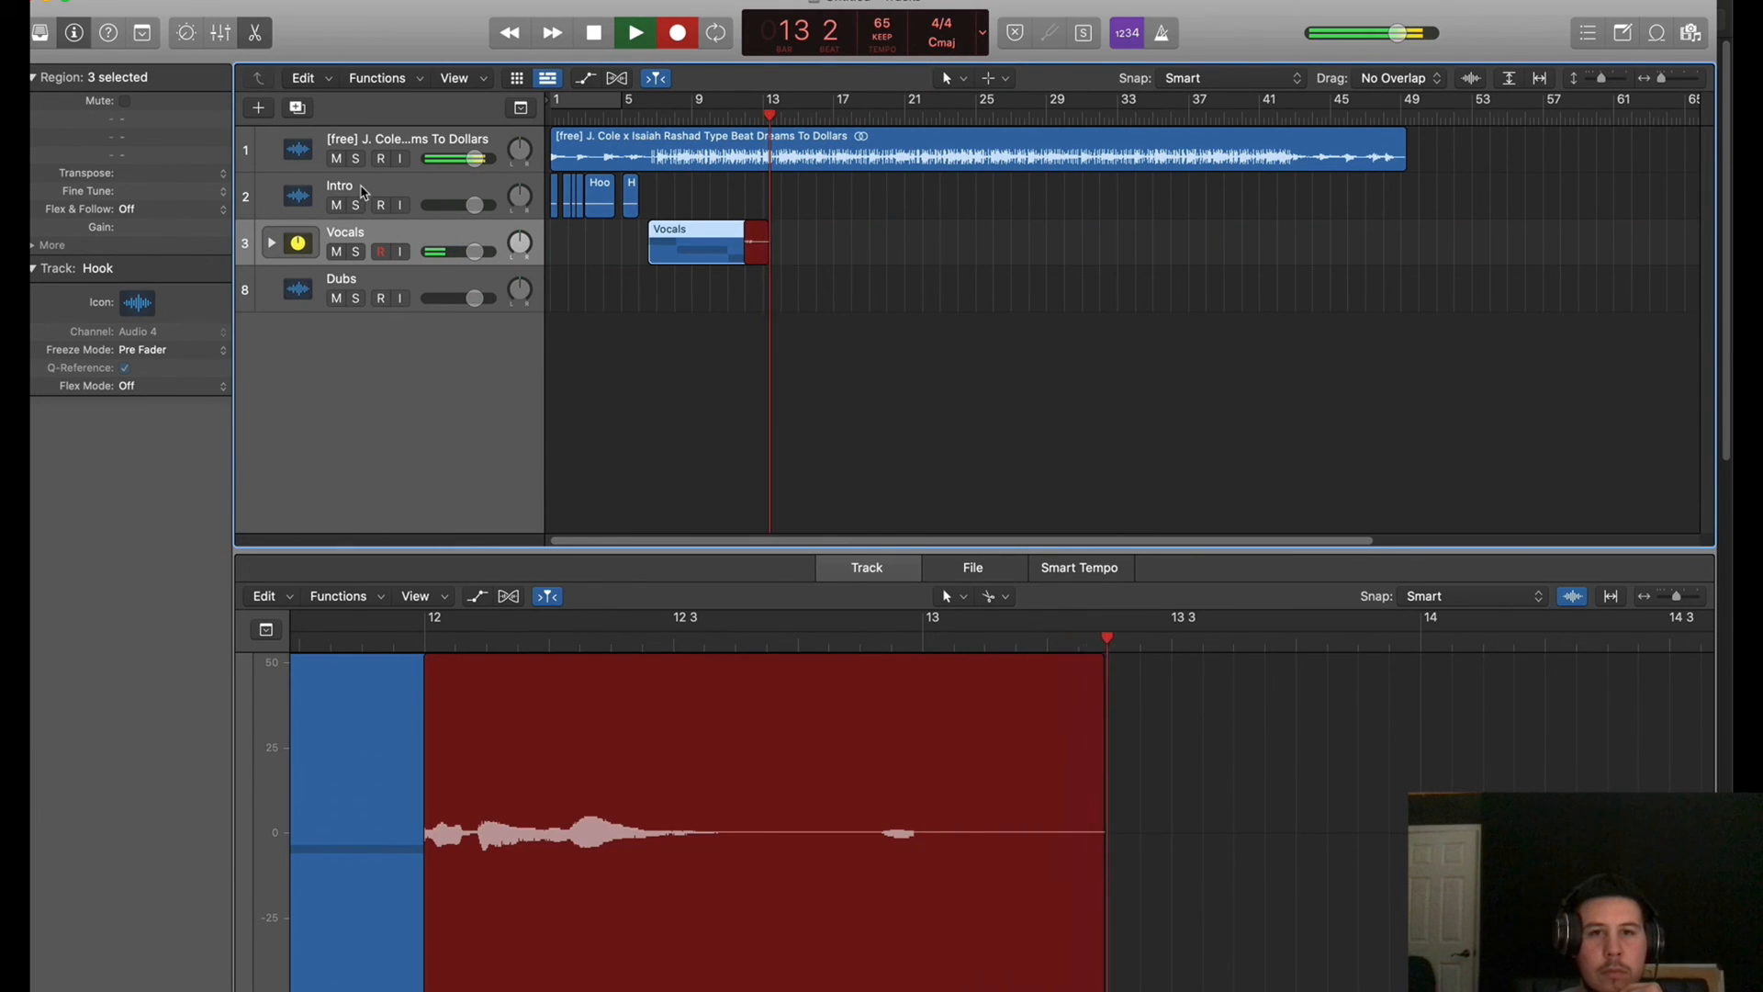
click(271, 242)
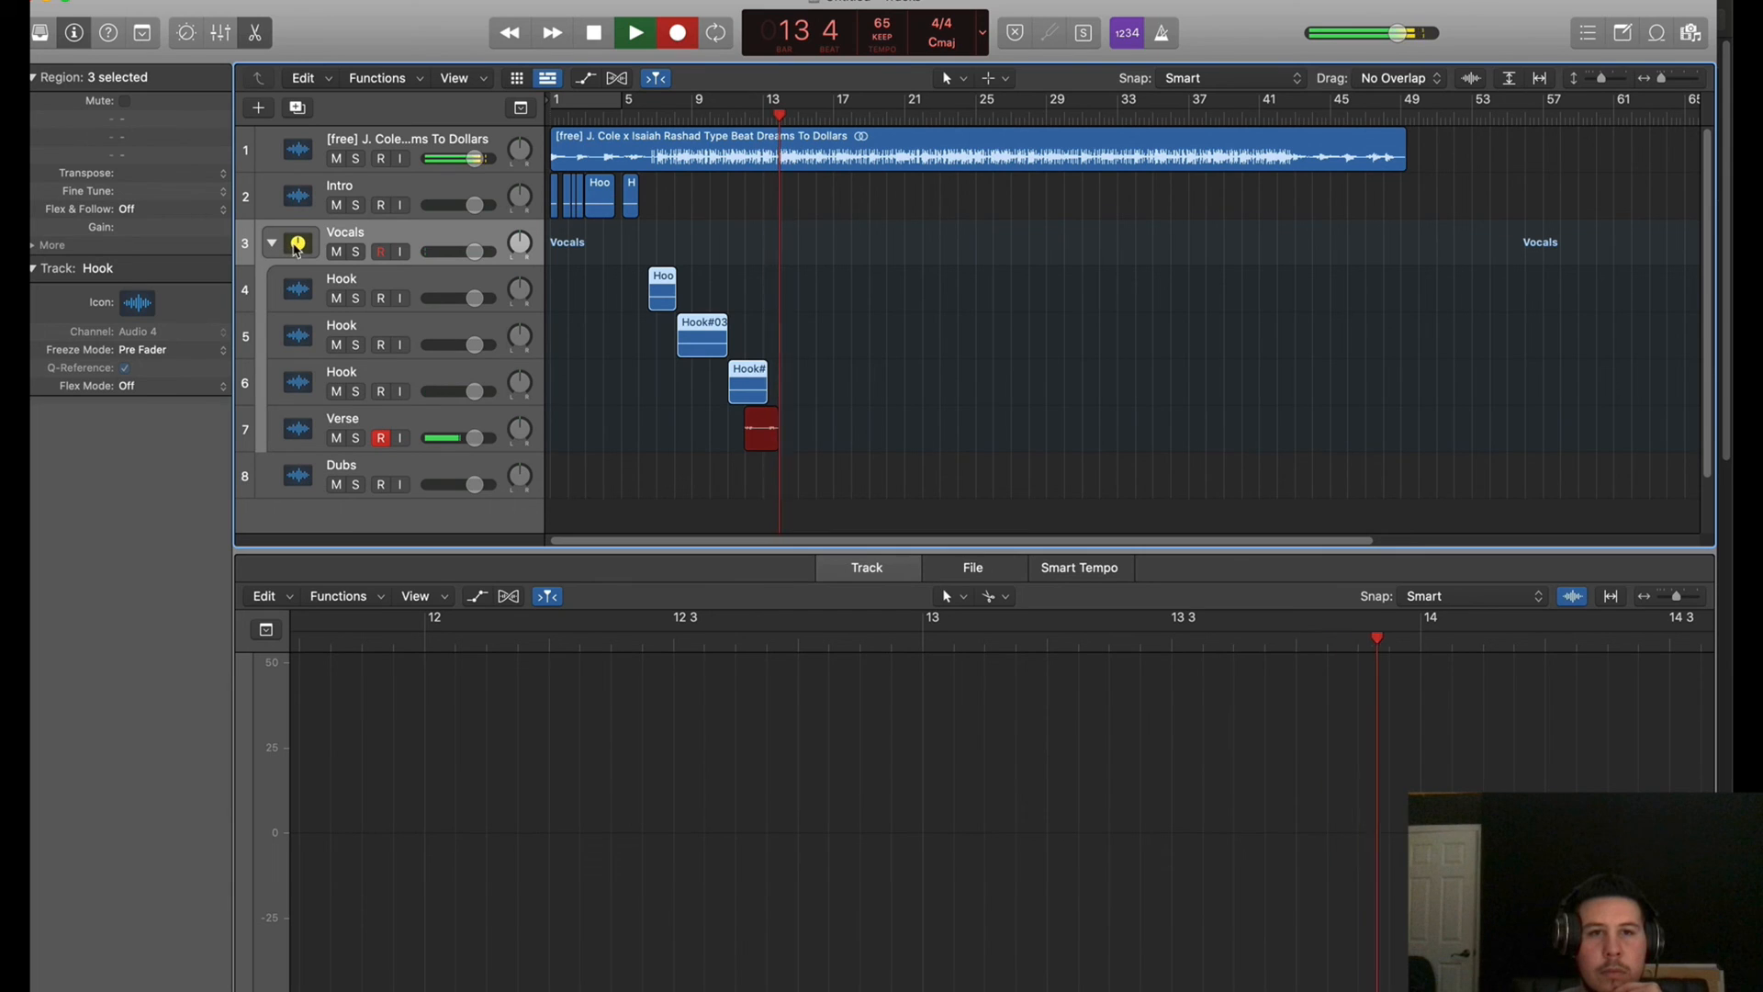
Group the Intro track into its own summing stack and collapse that stack
click(390, 201)
right_click(397, 183)
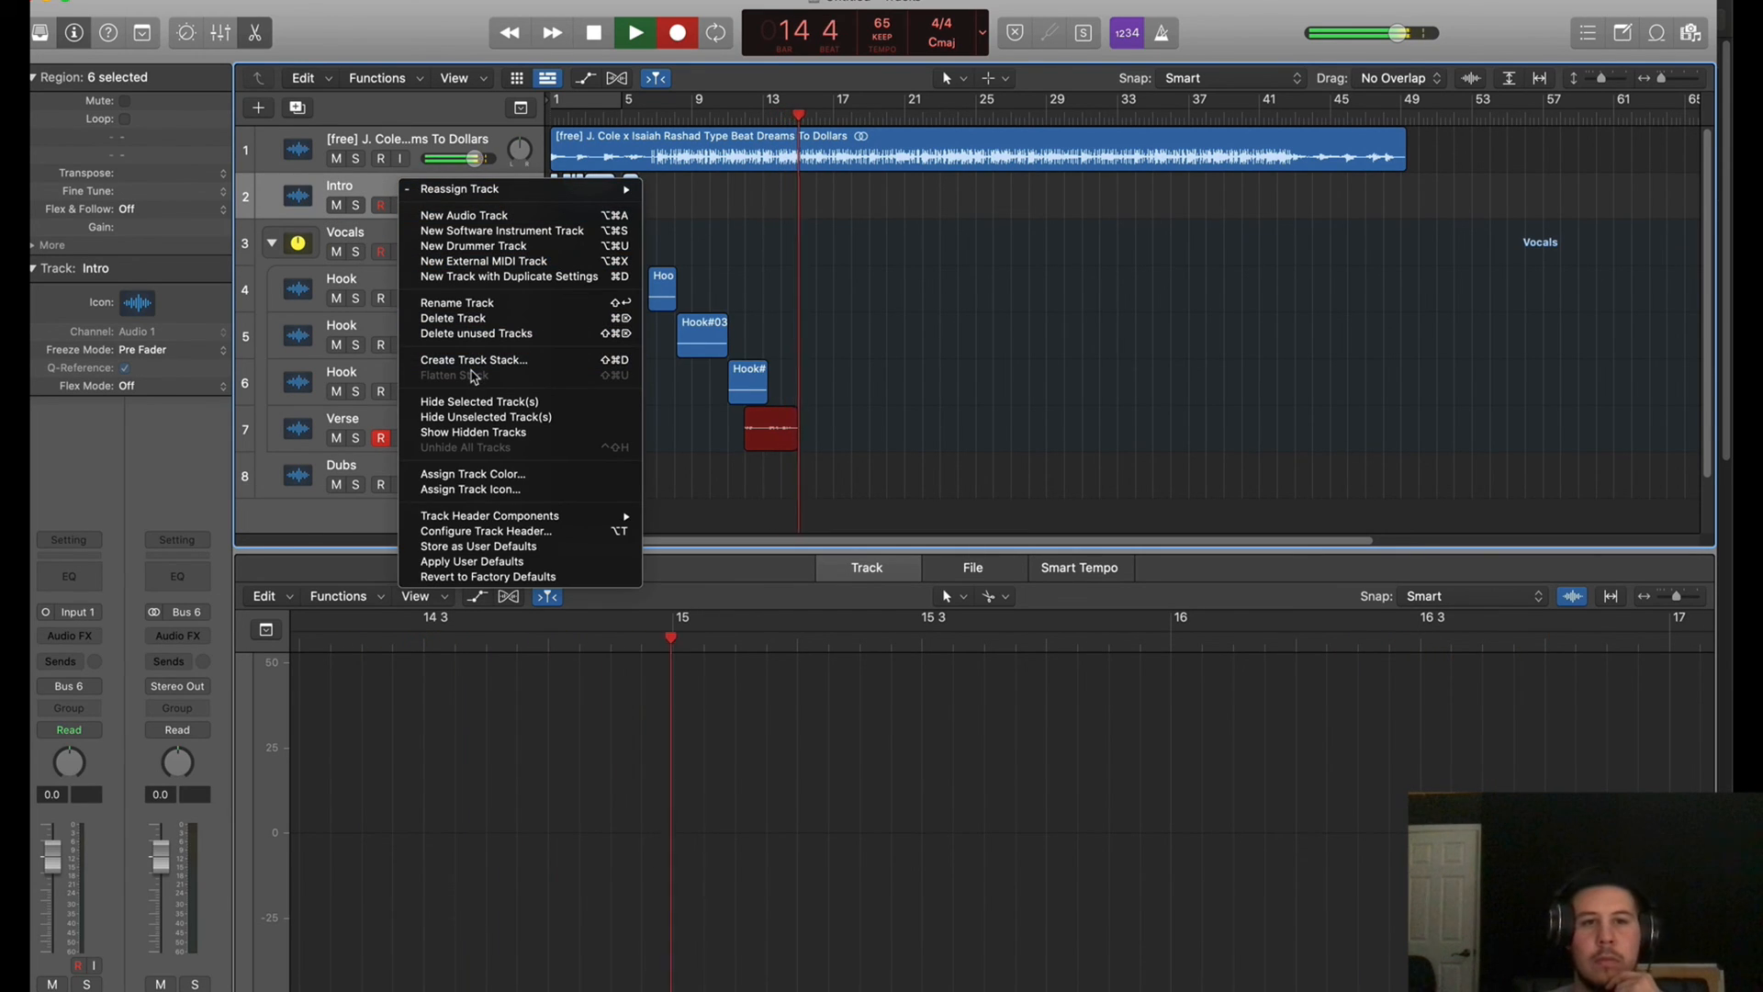
click(474, 359)
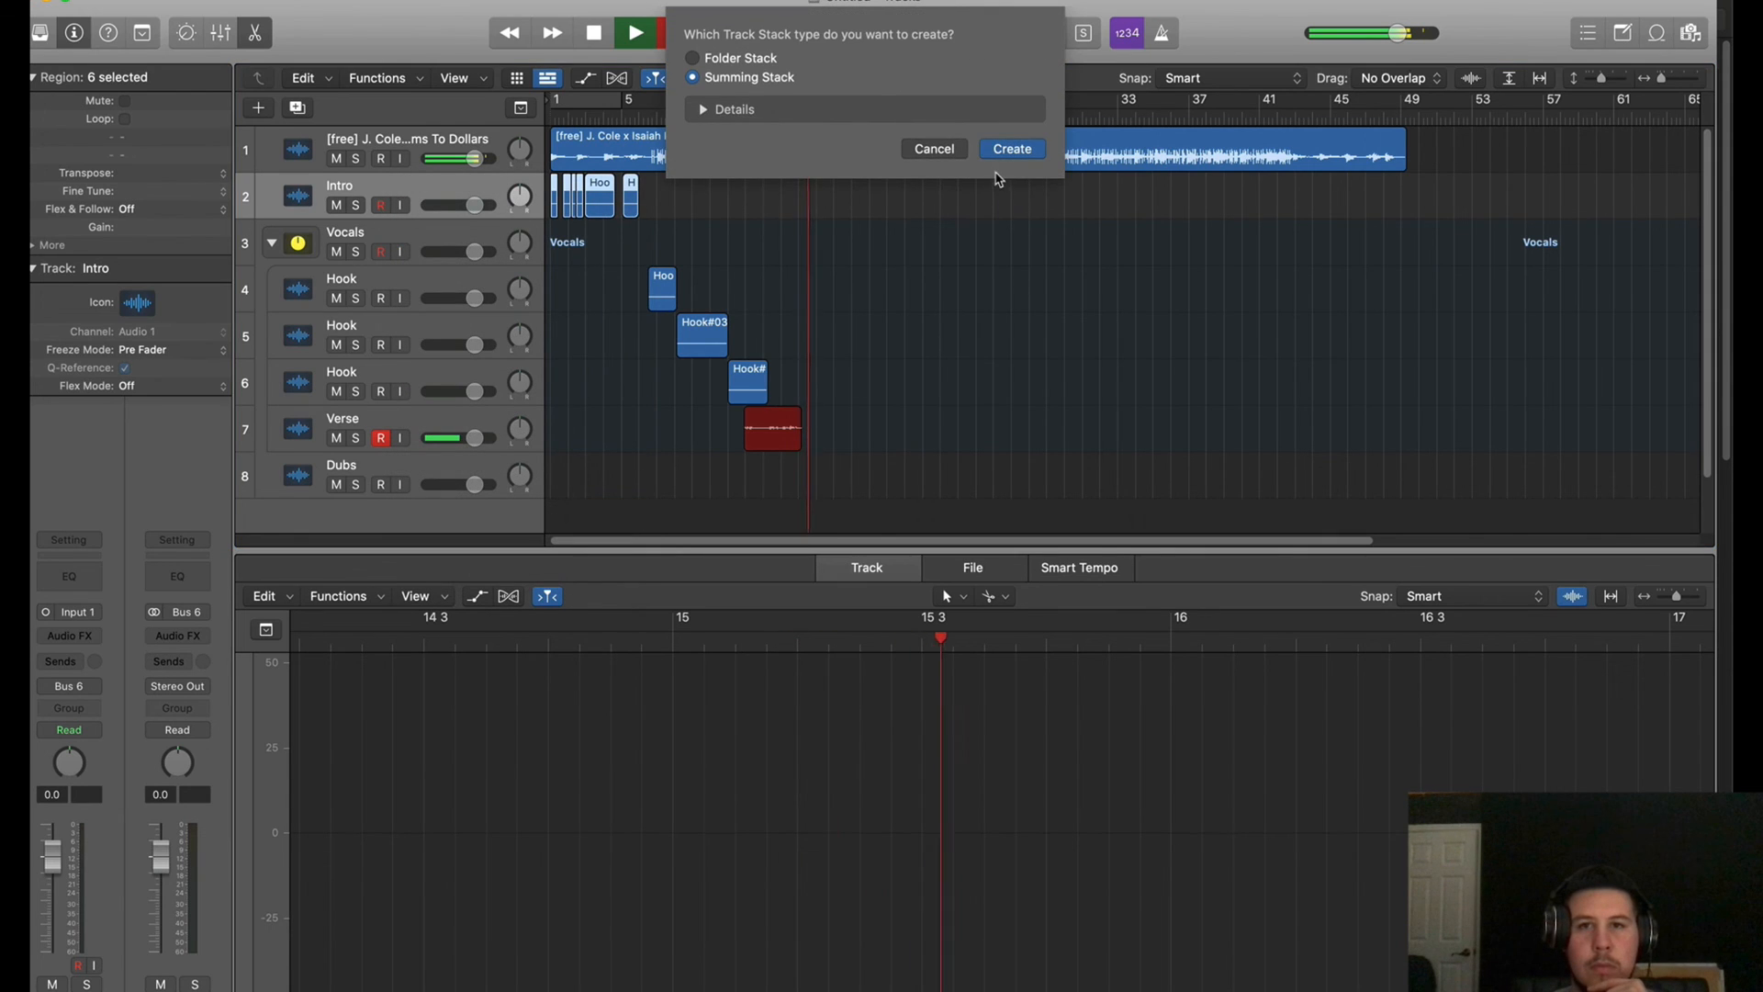
click(1011, 149)
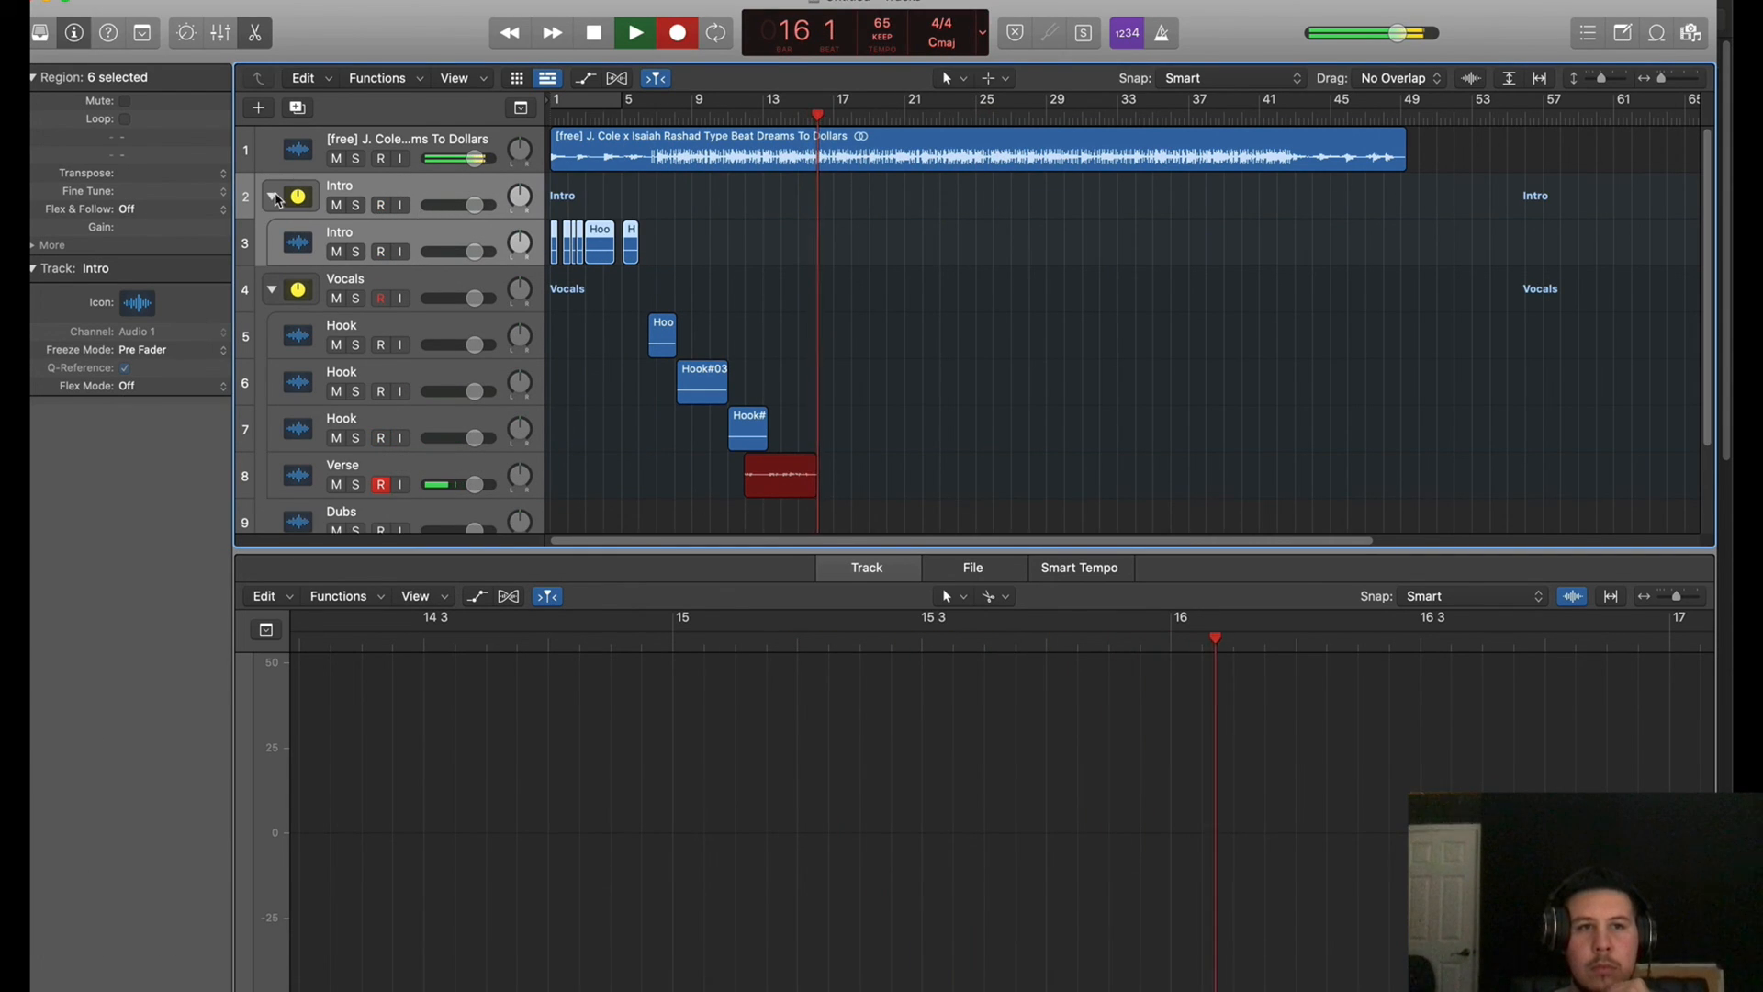
click(272, 197)
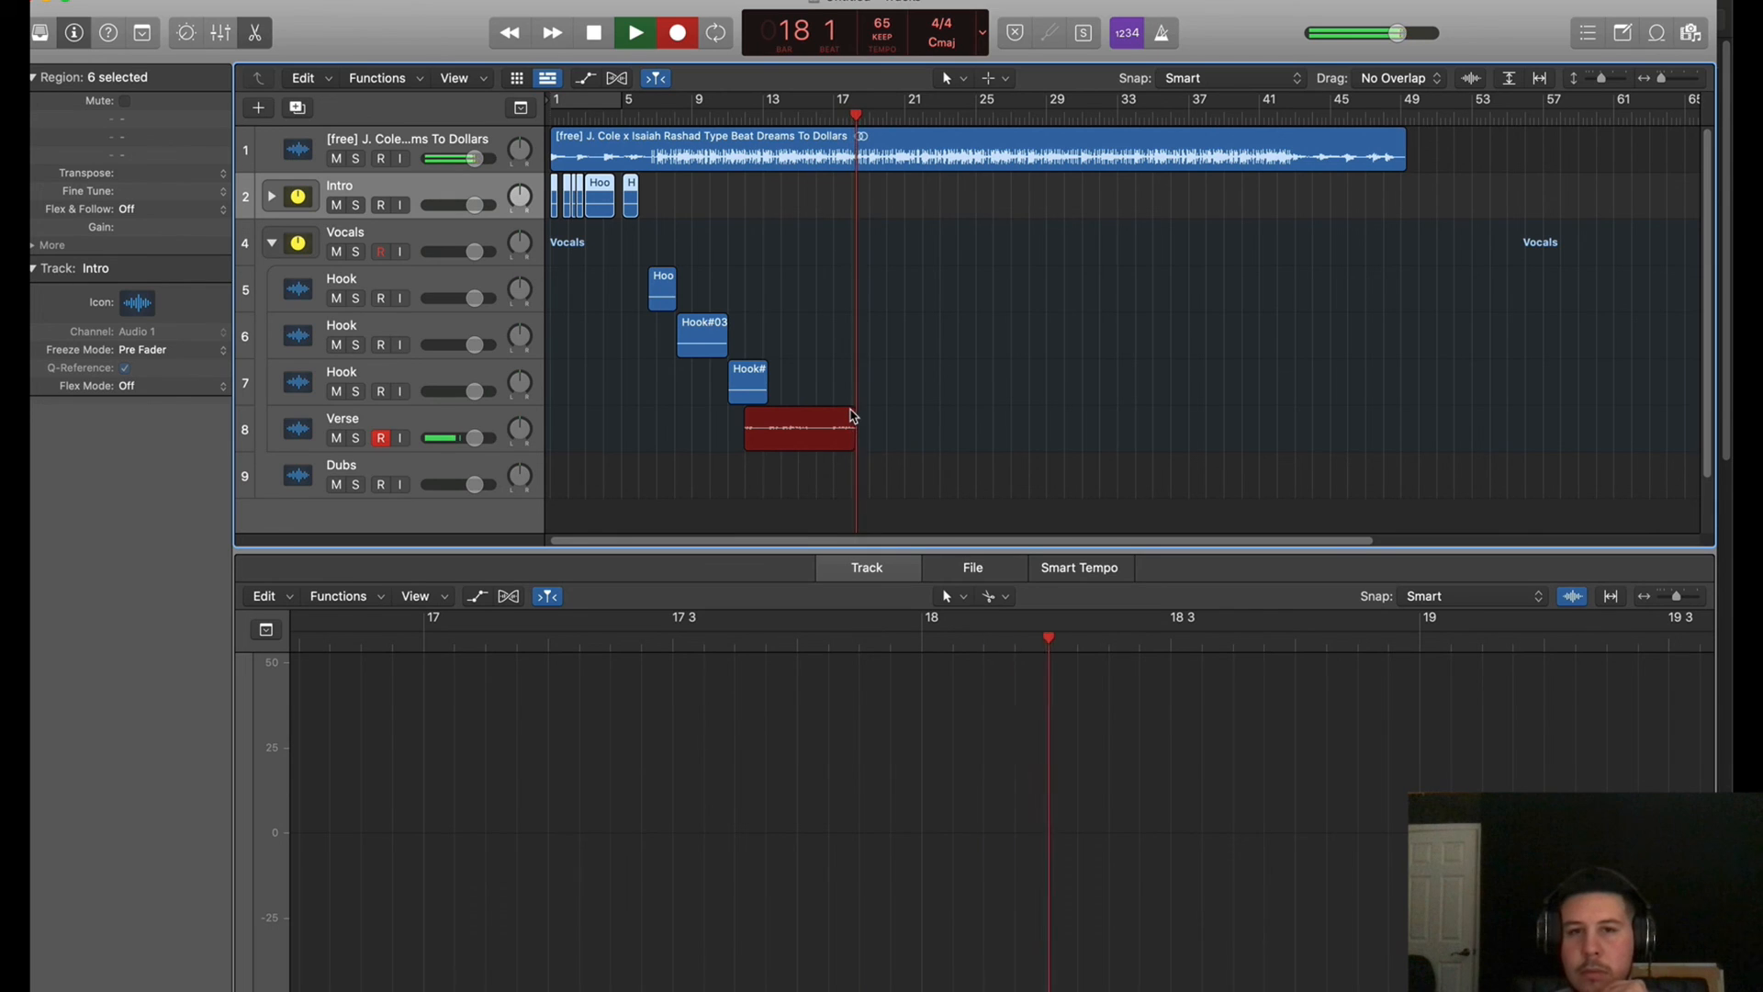
Stop the verse recording and play back from about bar 10 with the Verse#01 region shown in the audio editor
click(831, 466)
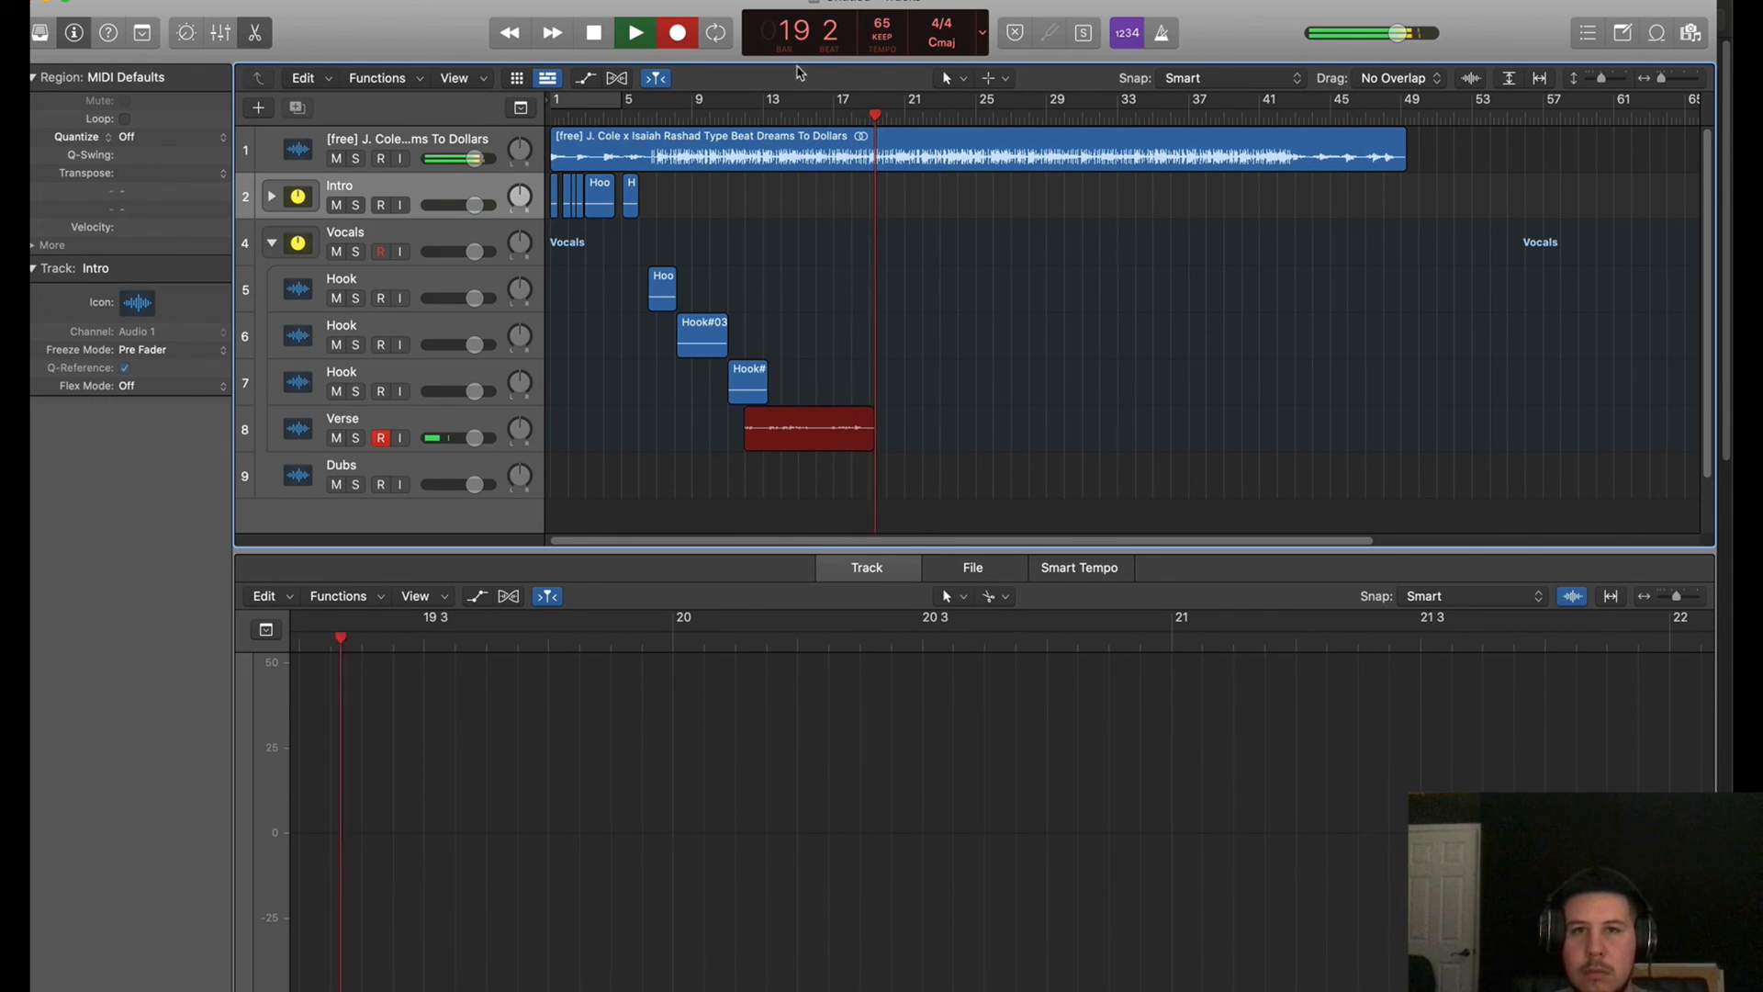
key(space)
click(717, 117)
key(space)
double_click(767, 432)
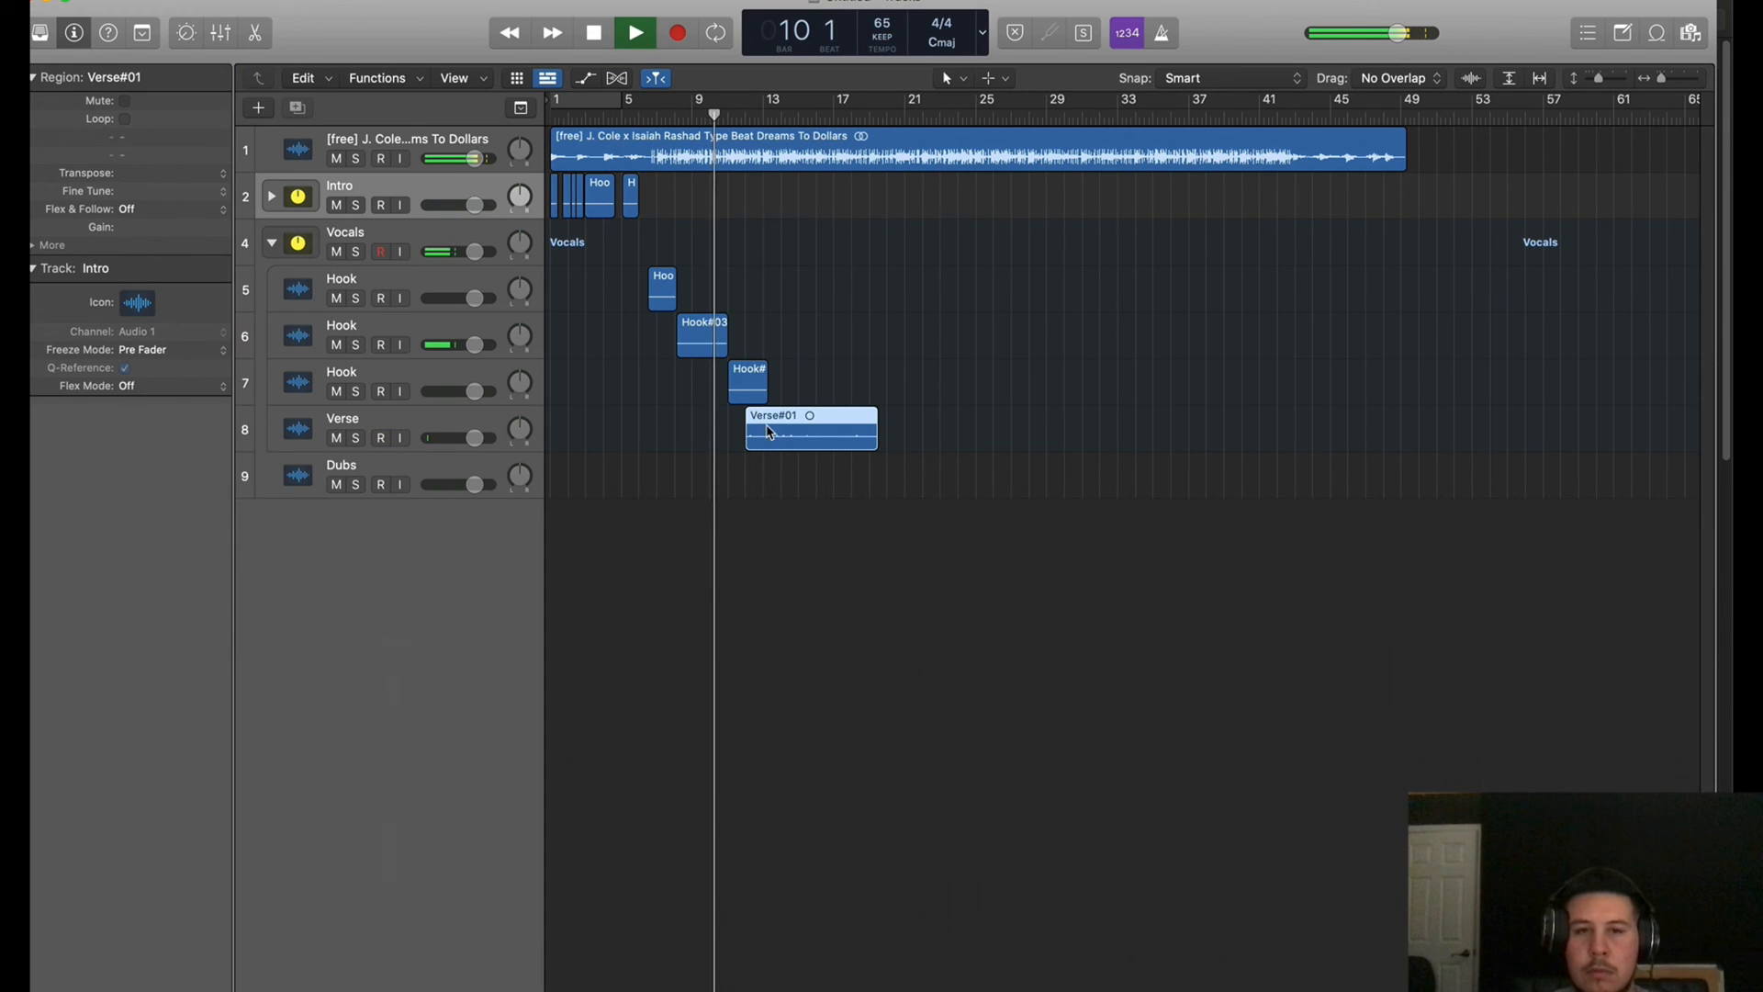
double_click(767, 431)
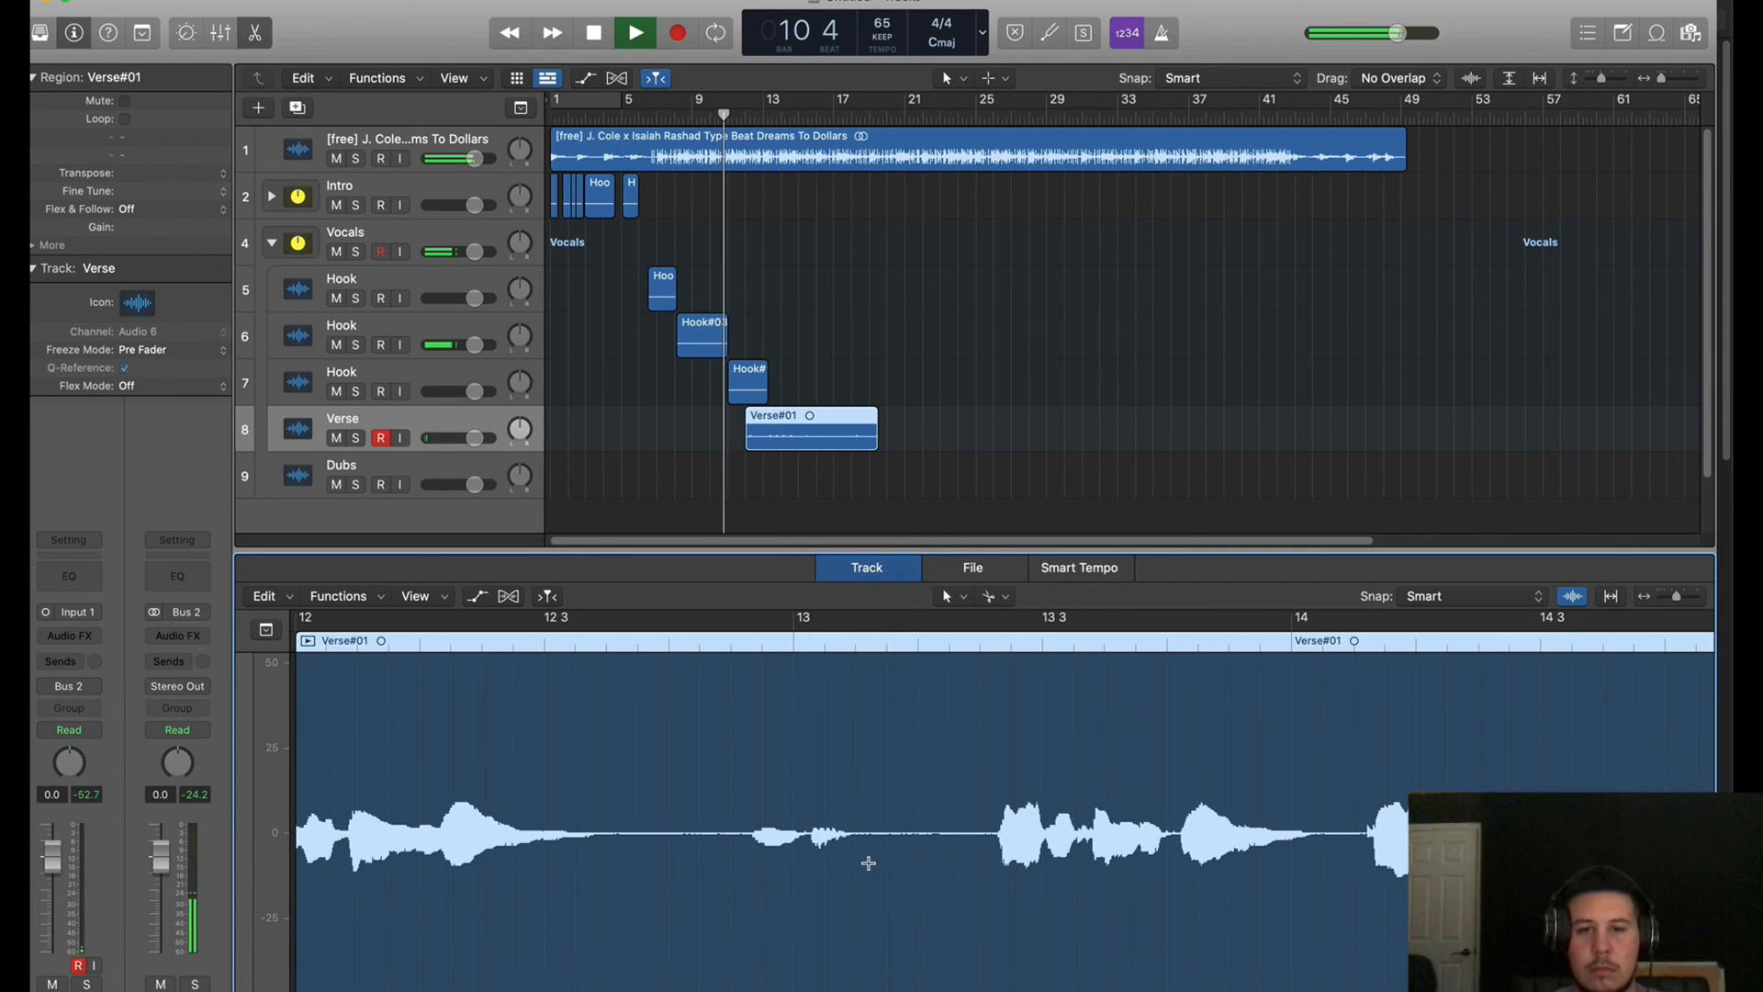
Split Verse#01 at about beat 2 of bar 13 and delete its opening part
click(981, 854)
click(932, 797)
key(Delete)
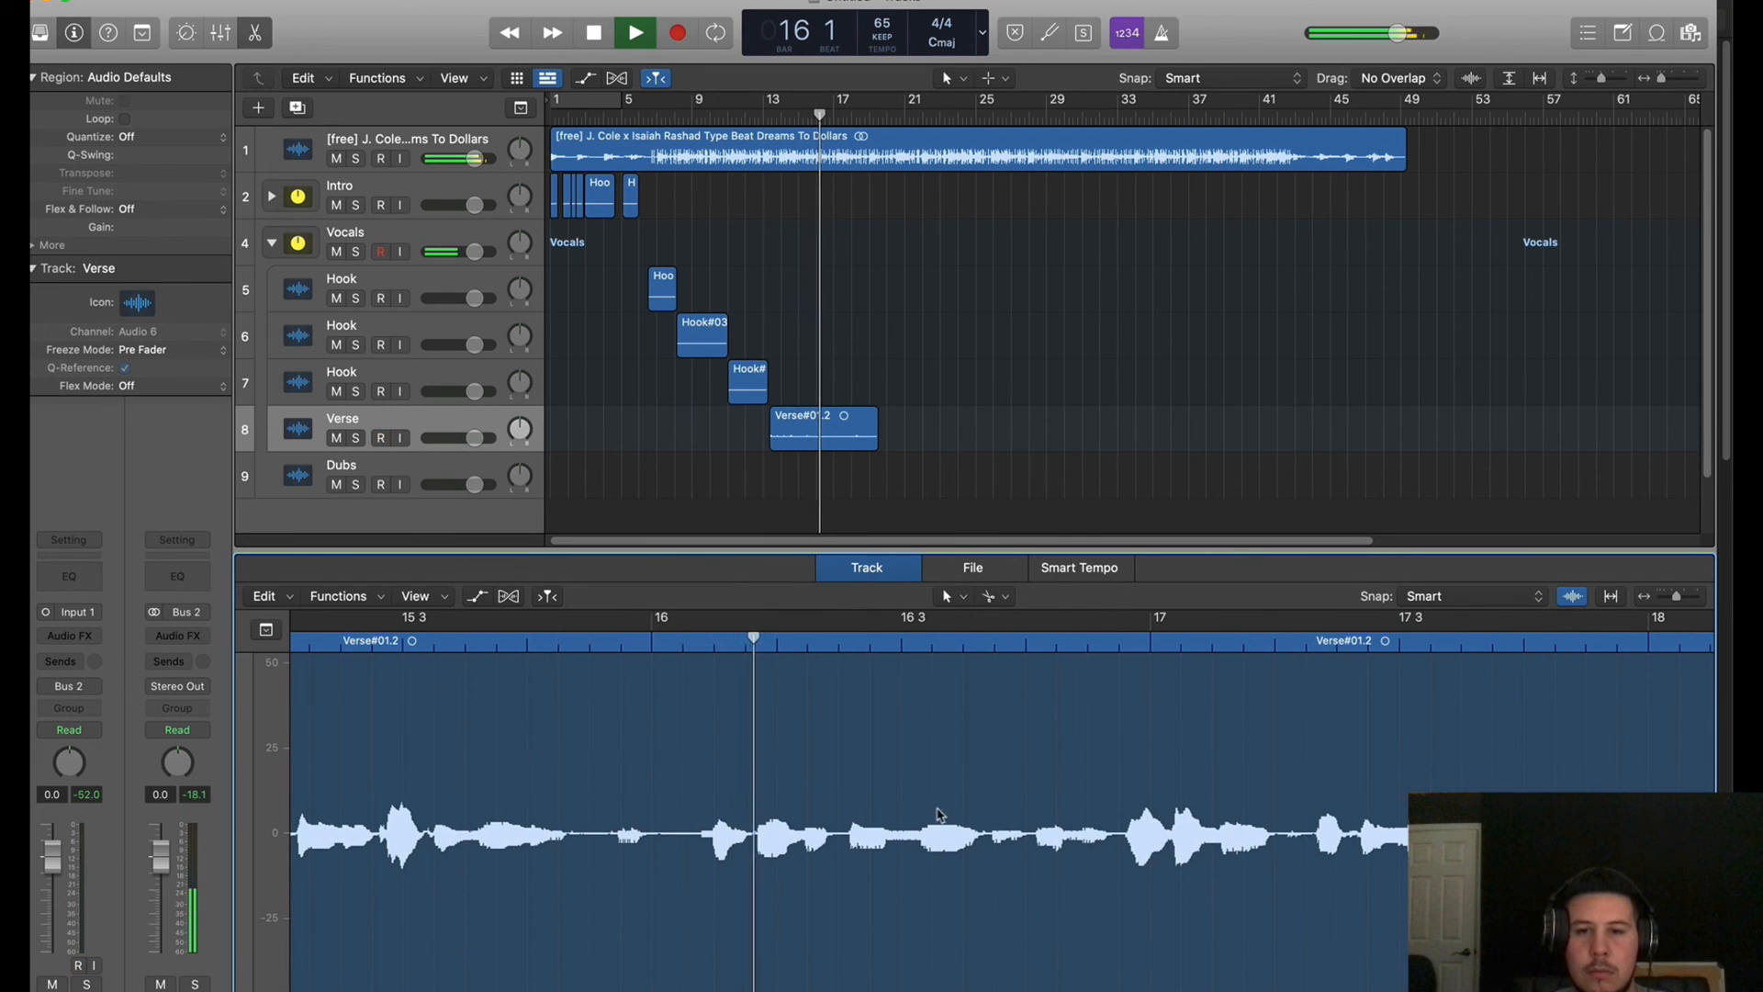
Enlarge the audio editor and its waveform, and replay the trimmed verse from about bar 15
drag(1676, 597, 1681, 597)
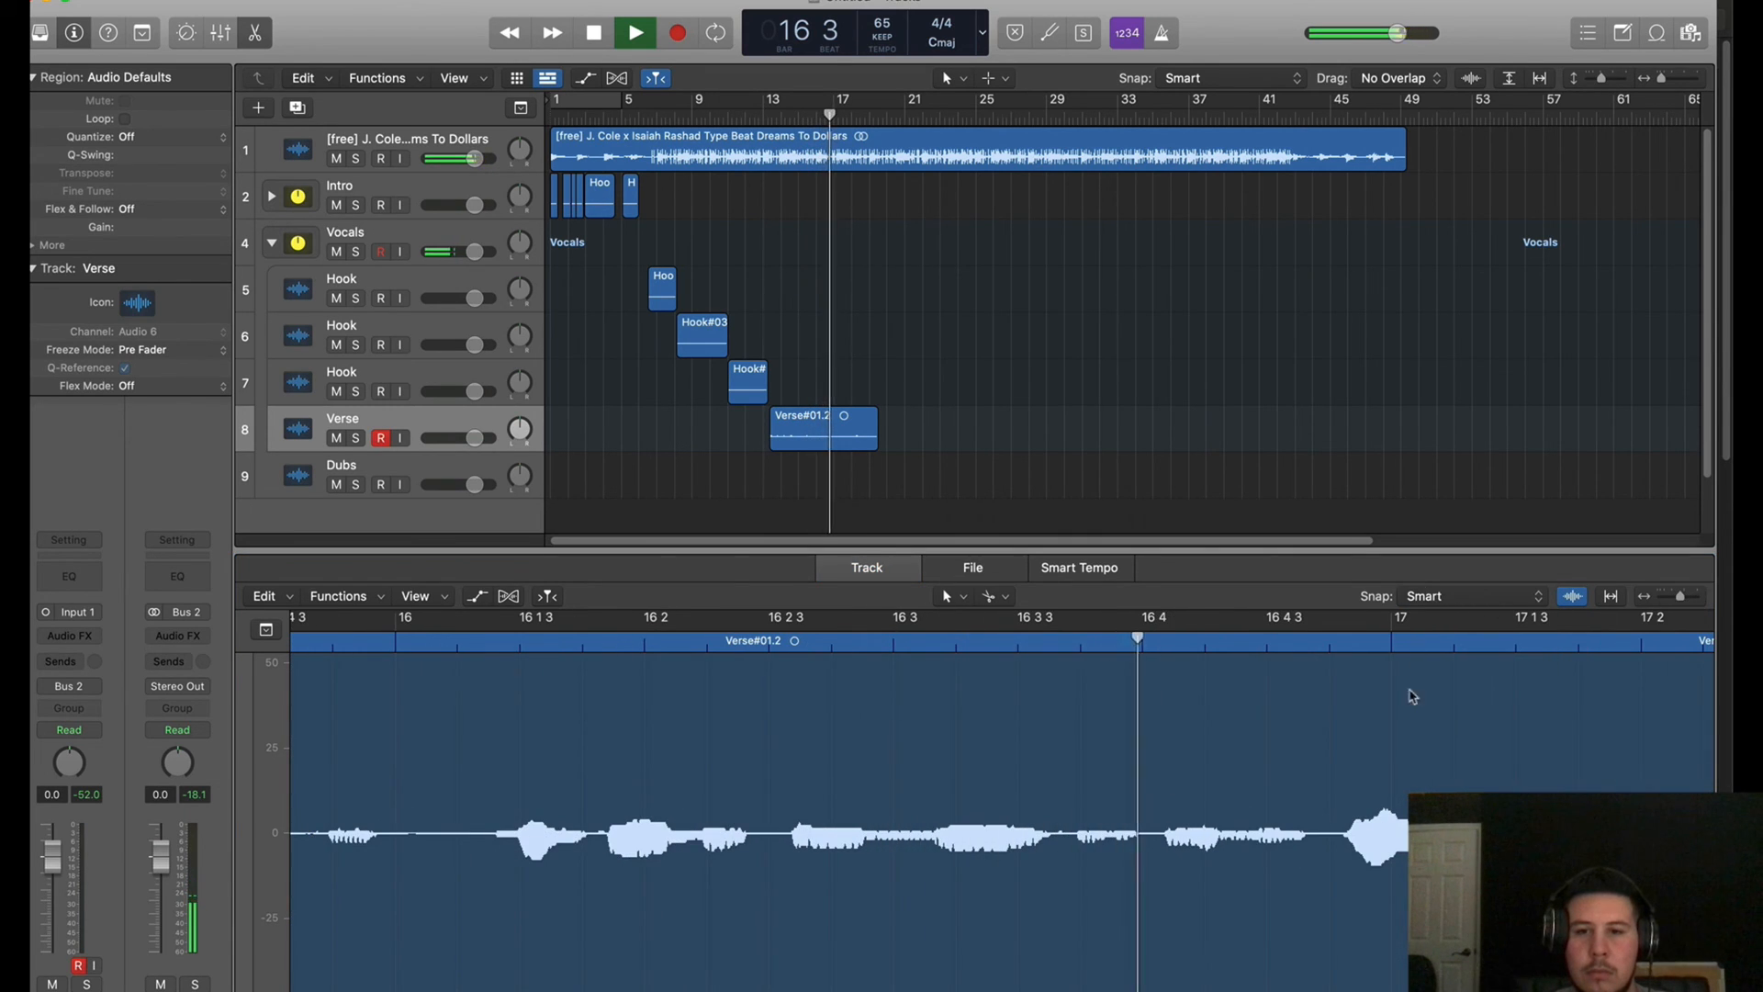
drag(1263, 557, 1262, 461)
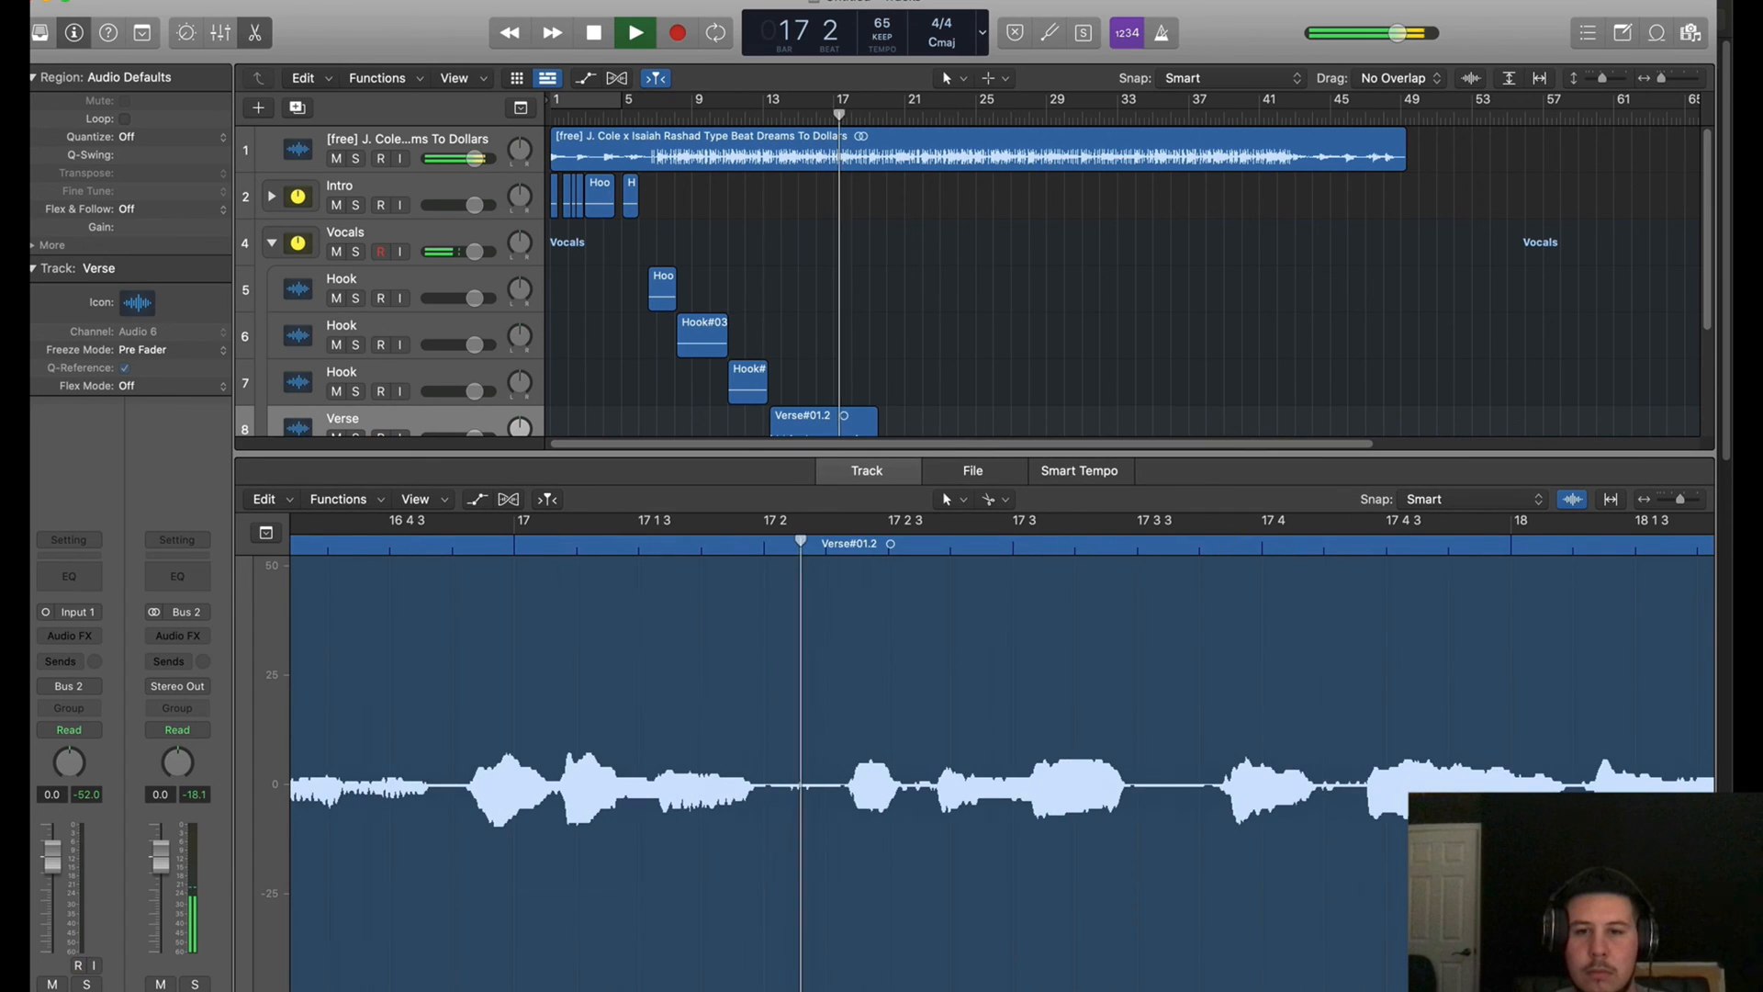
key(space)
scroll(830, 740, left, 9)
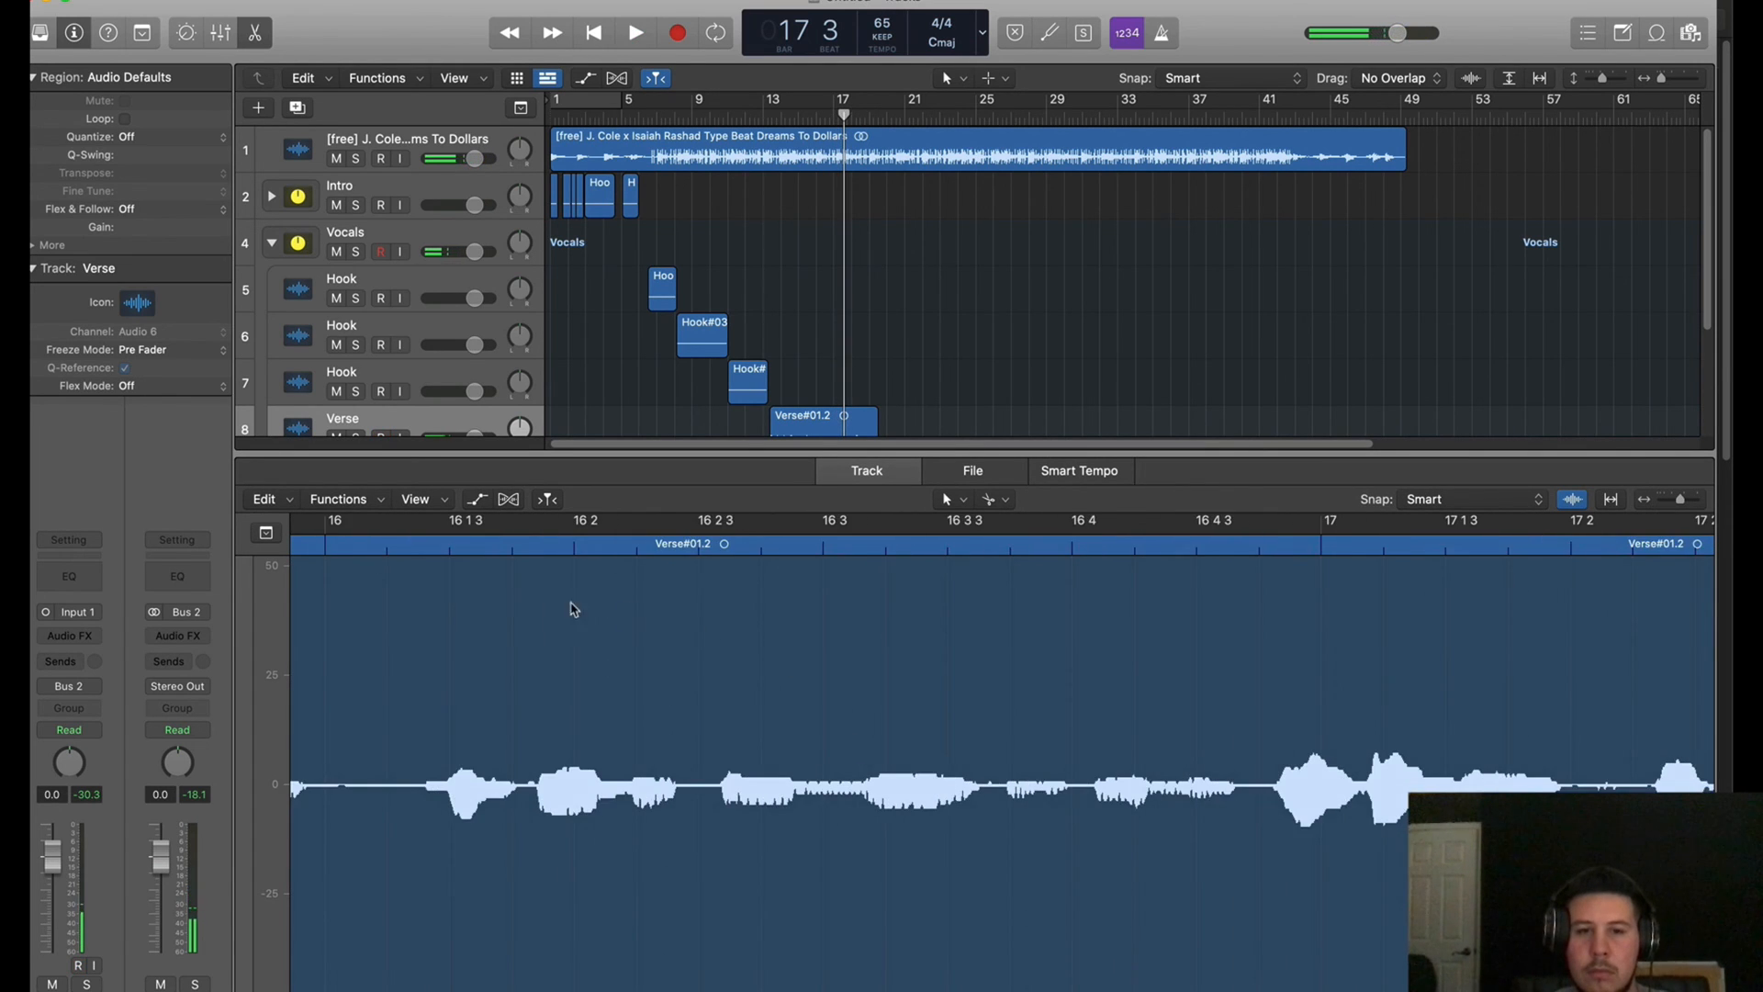
scroll(551, 592, left, 3)
click(519, 543)
key(space)
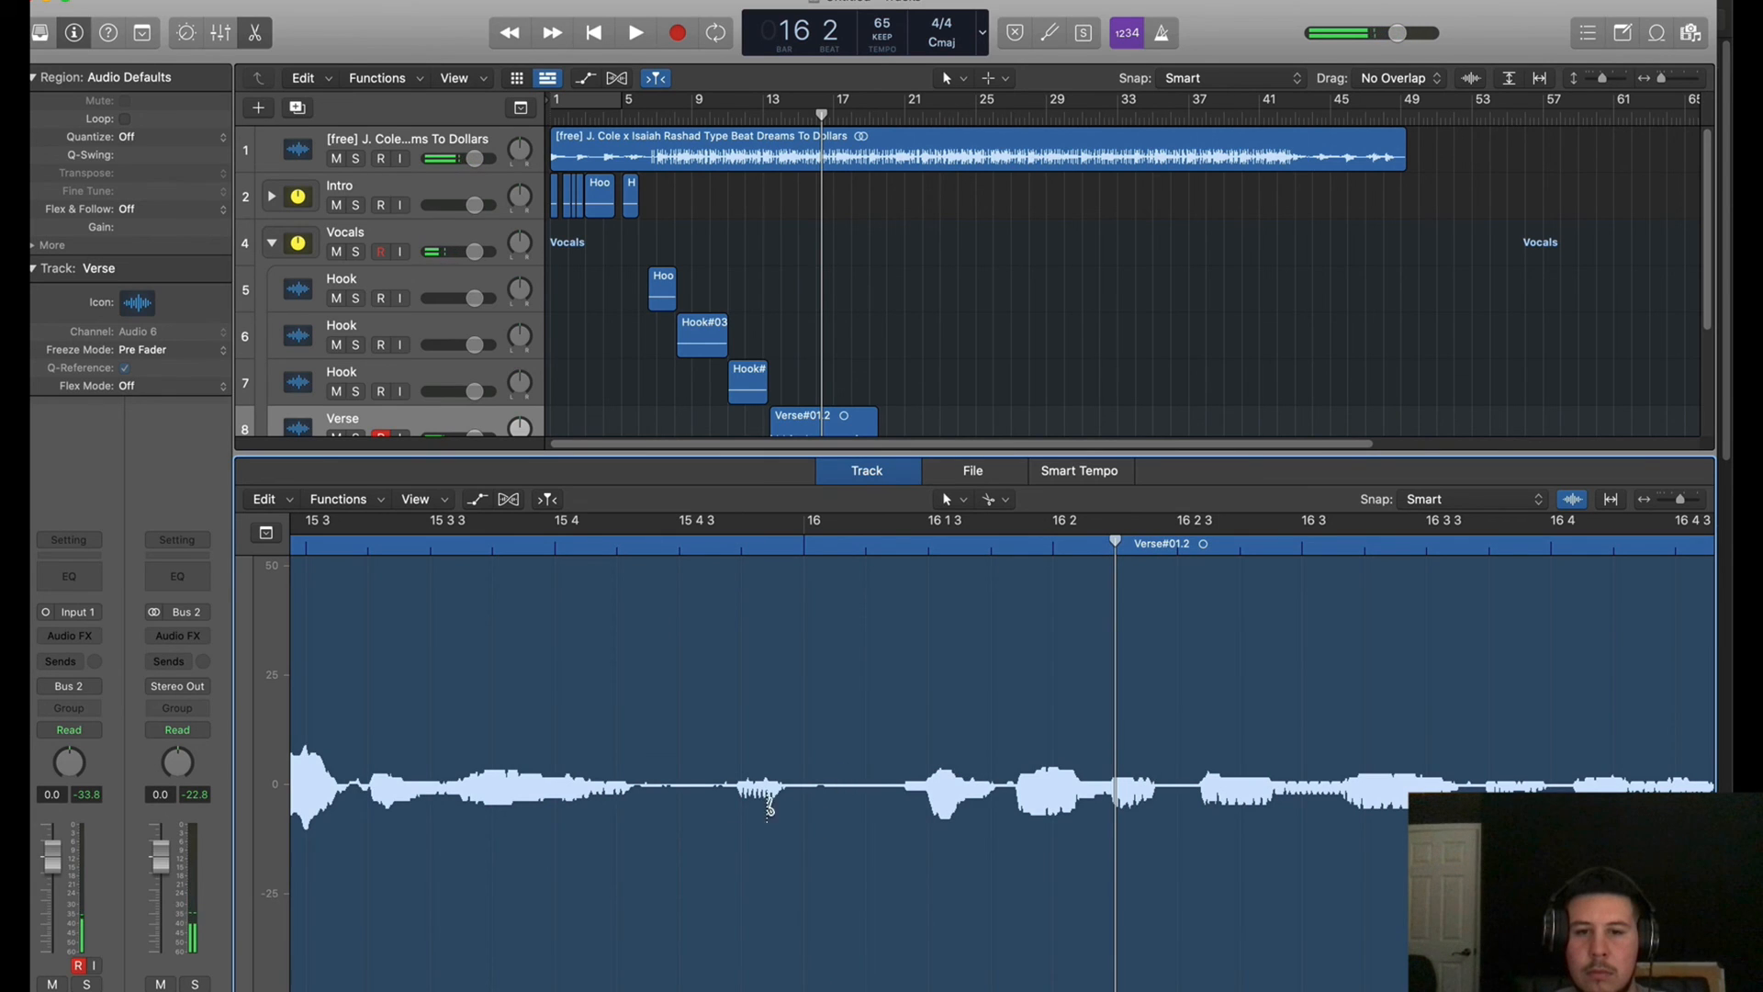
Replay the verse from late in bar 15, split it just before 15 4 3 and delete everything after the cut
click(634, 549)
key(space)
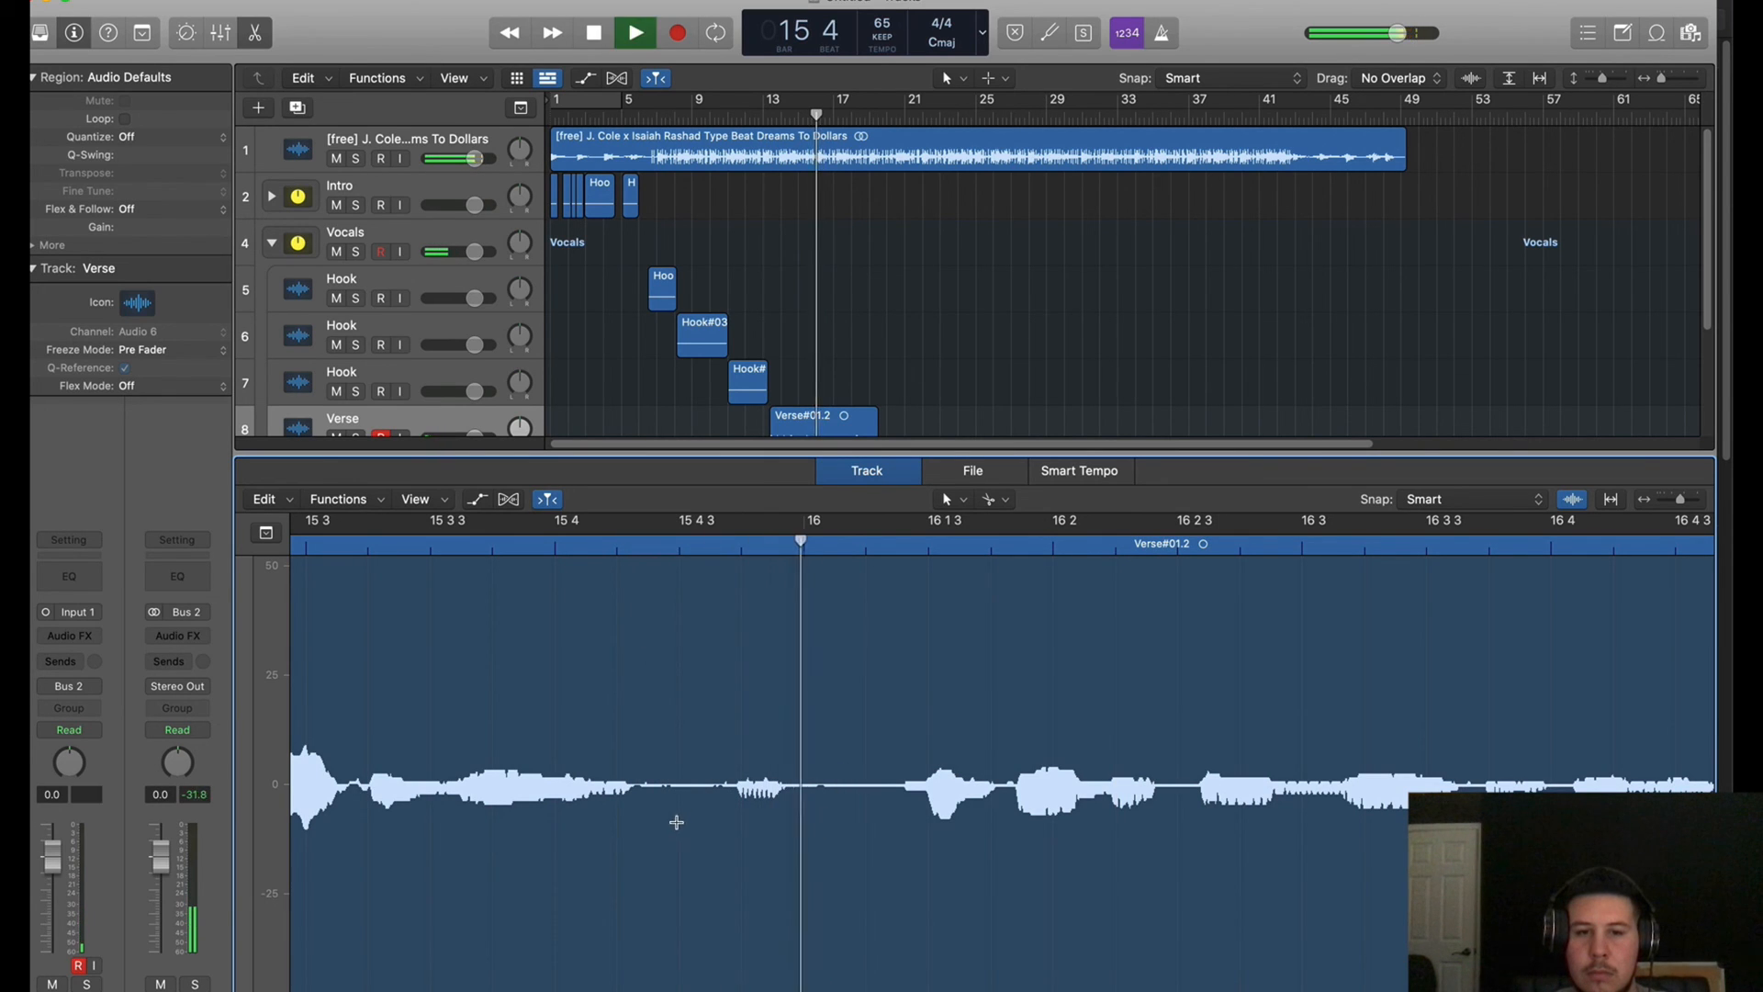
key(space)
super+click(680, 824)
key(Delete)
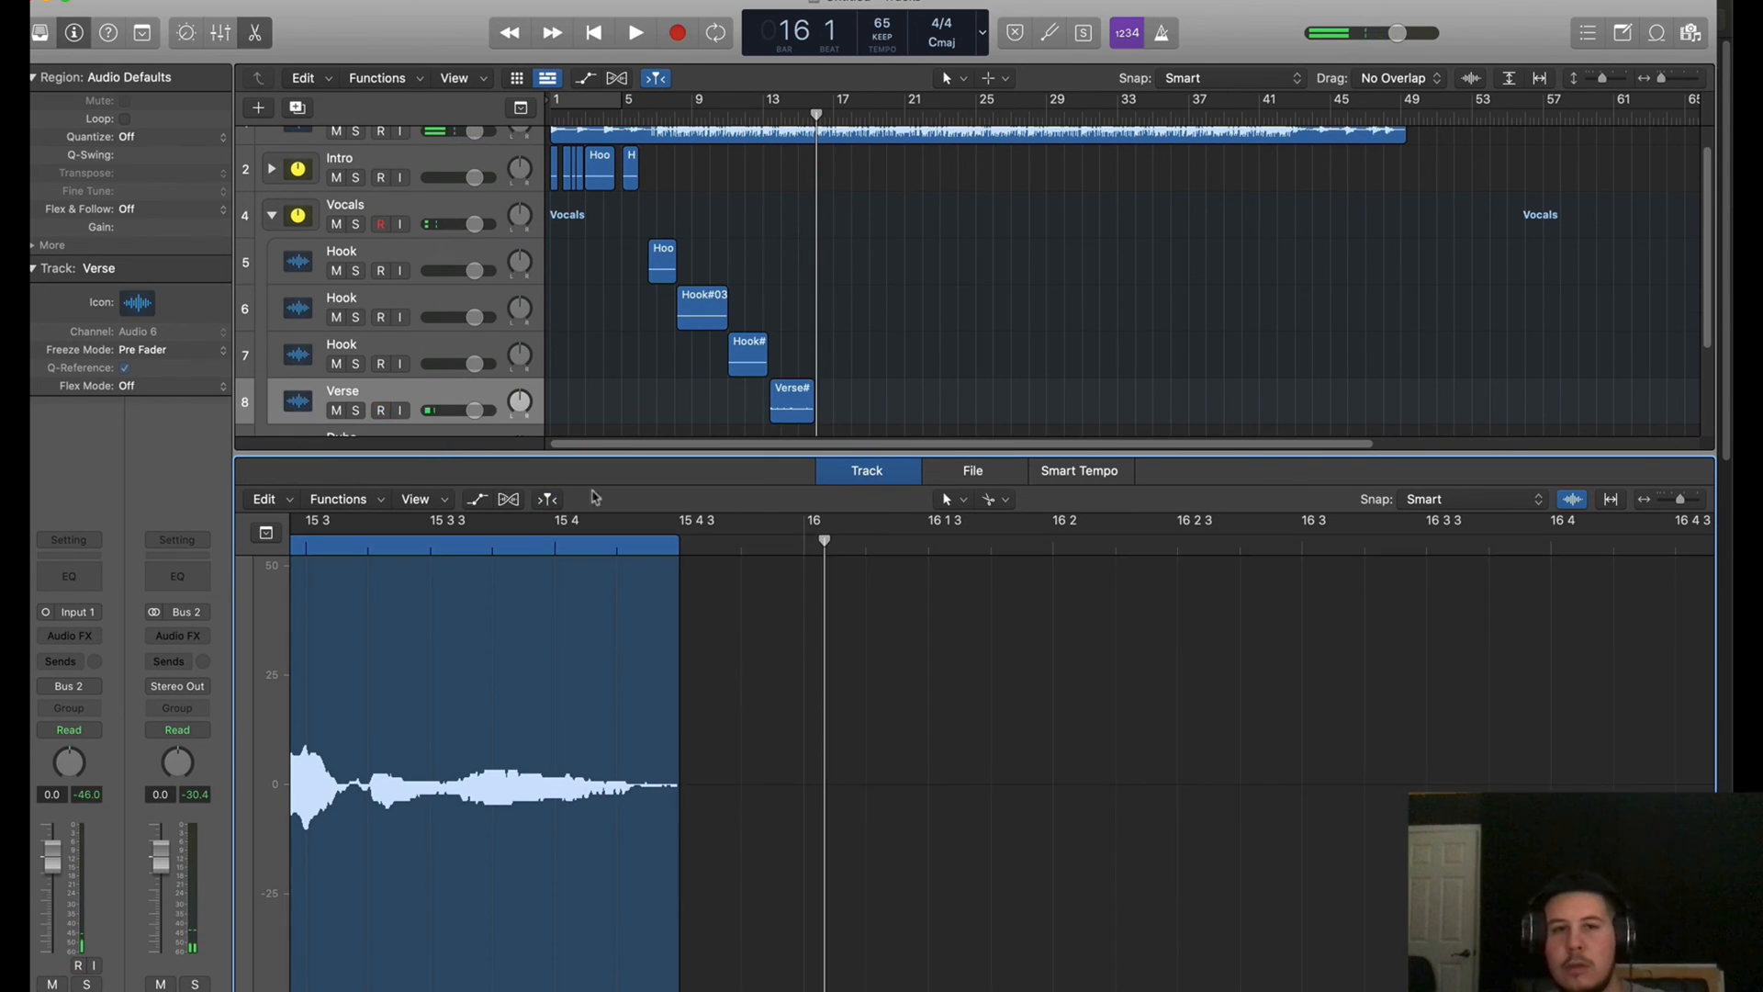
Add a second Verse track with the same settings and start recording on it from about bar 13
key(super+d)
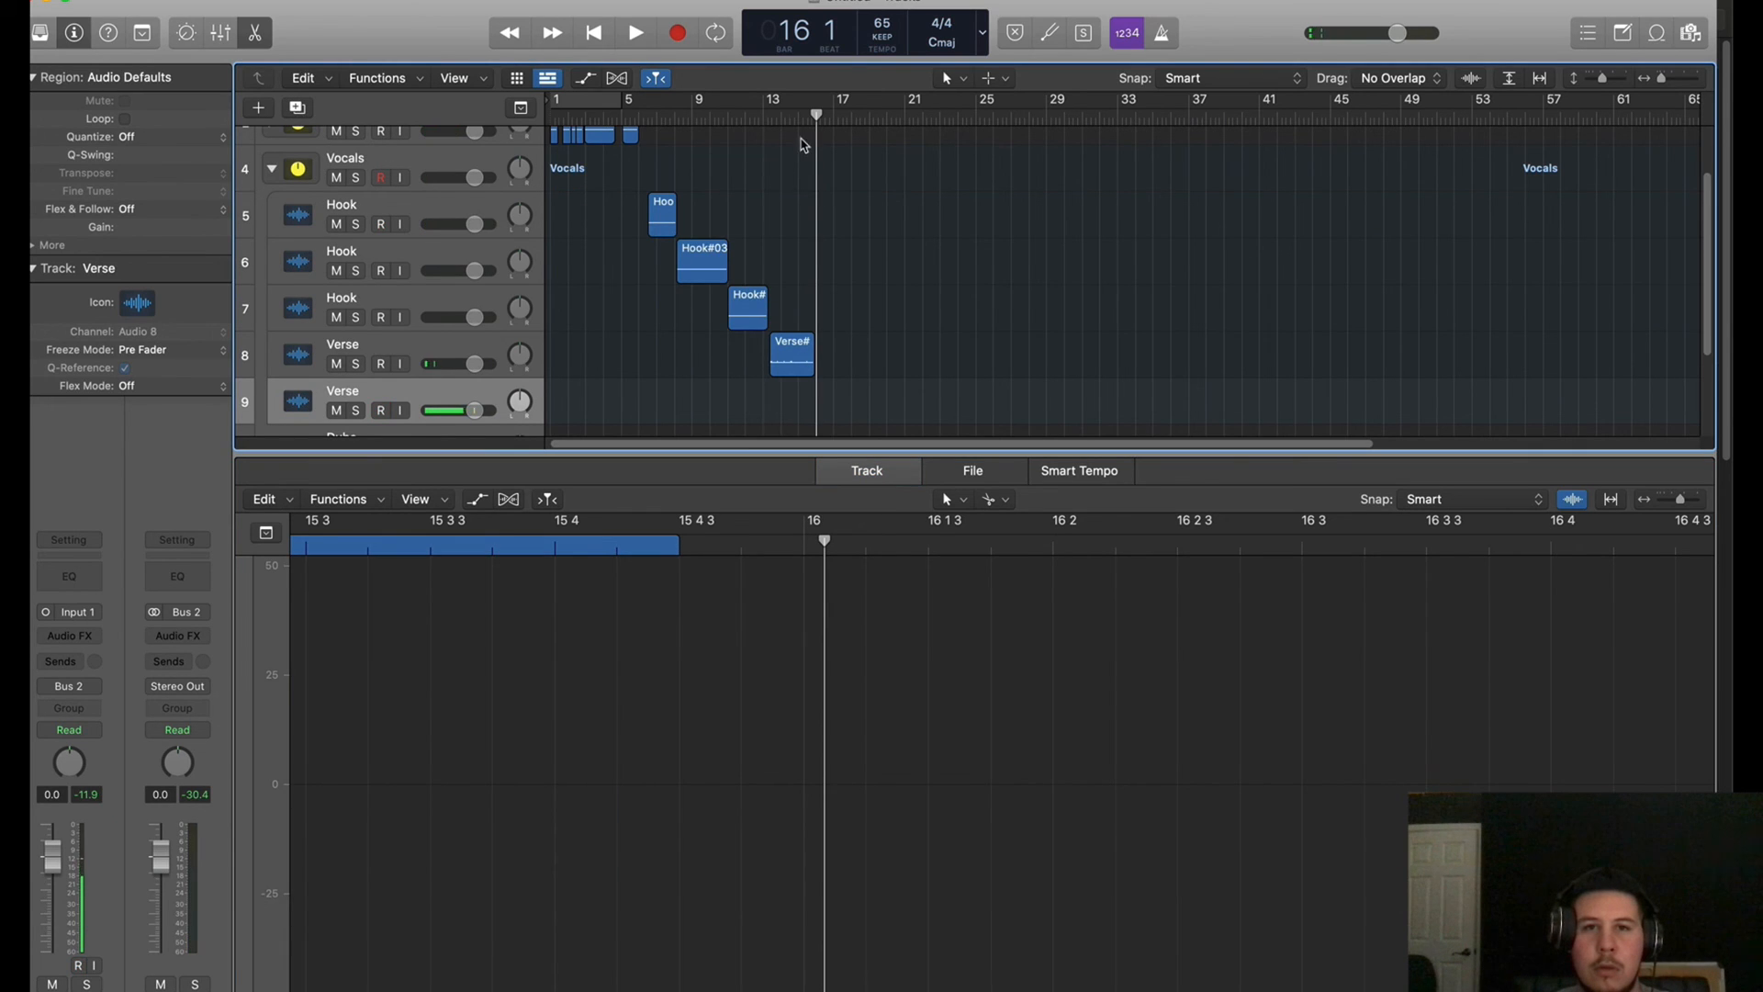
key(r)
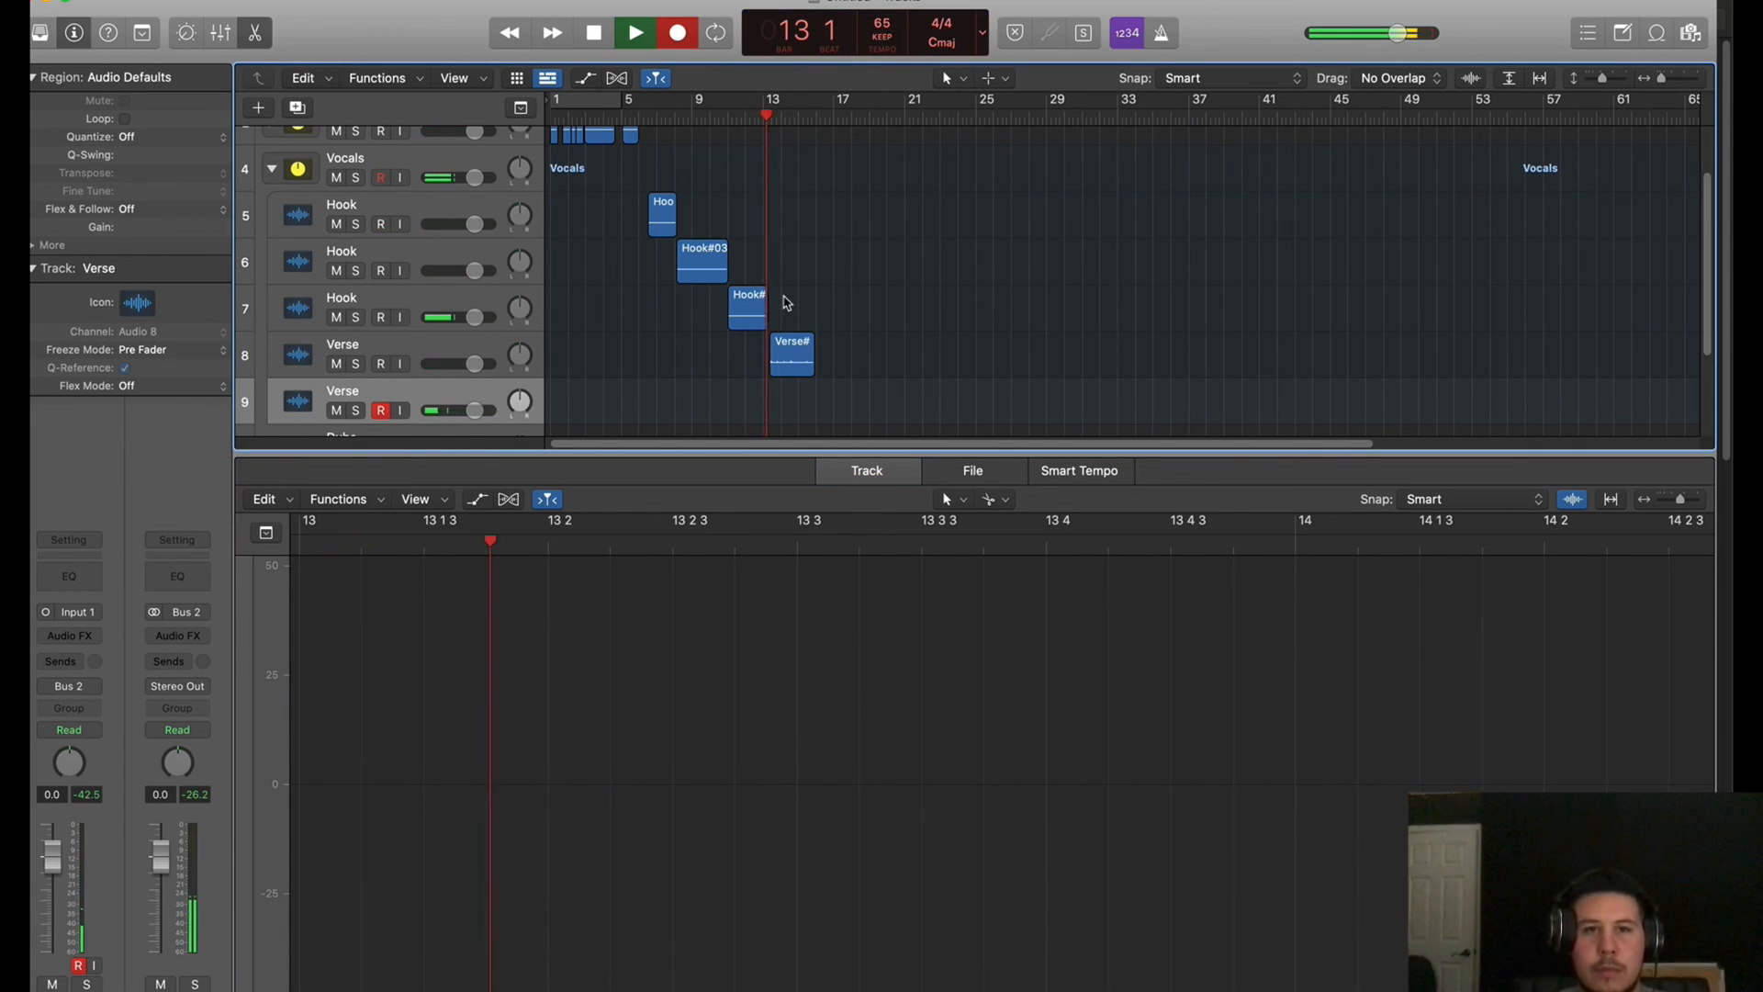
Move the second and third hook regions onto the first Hook track and enlarge the timeline horizontally while recording
drag(788, 305, 750, 237)
click(754, 299)
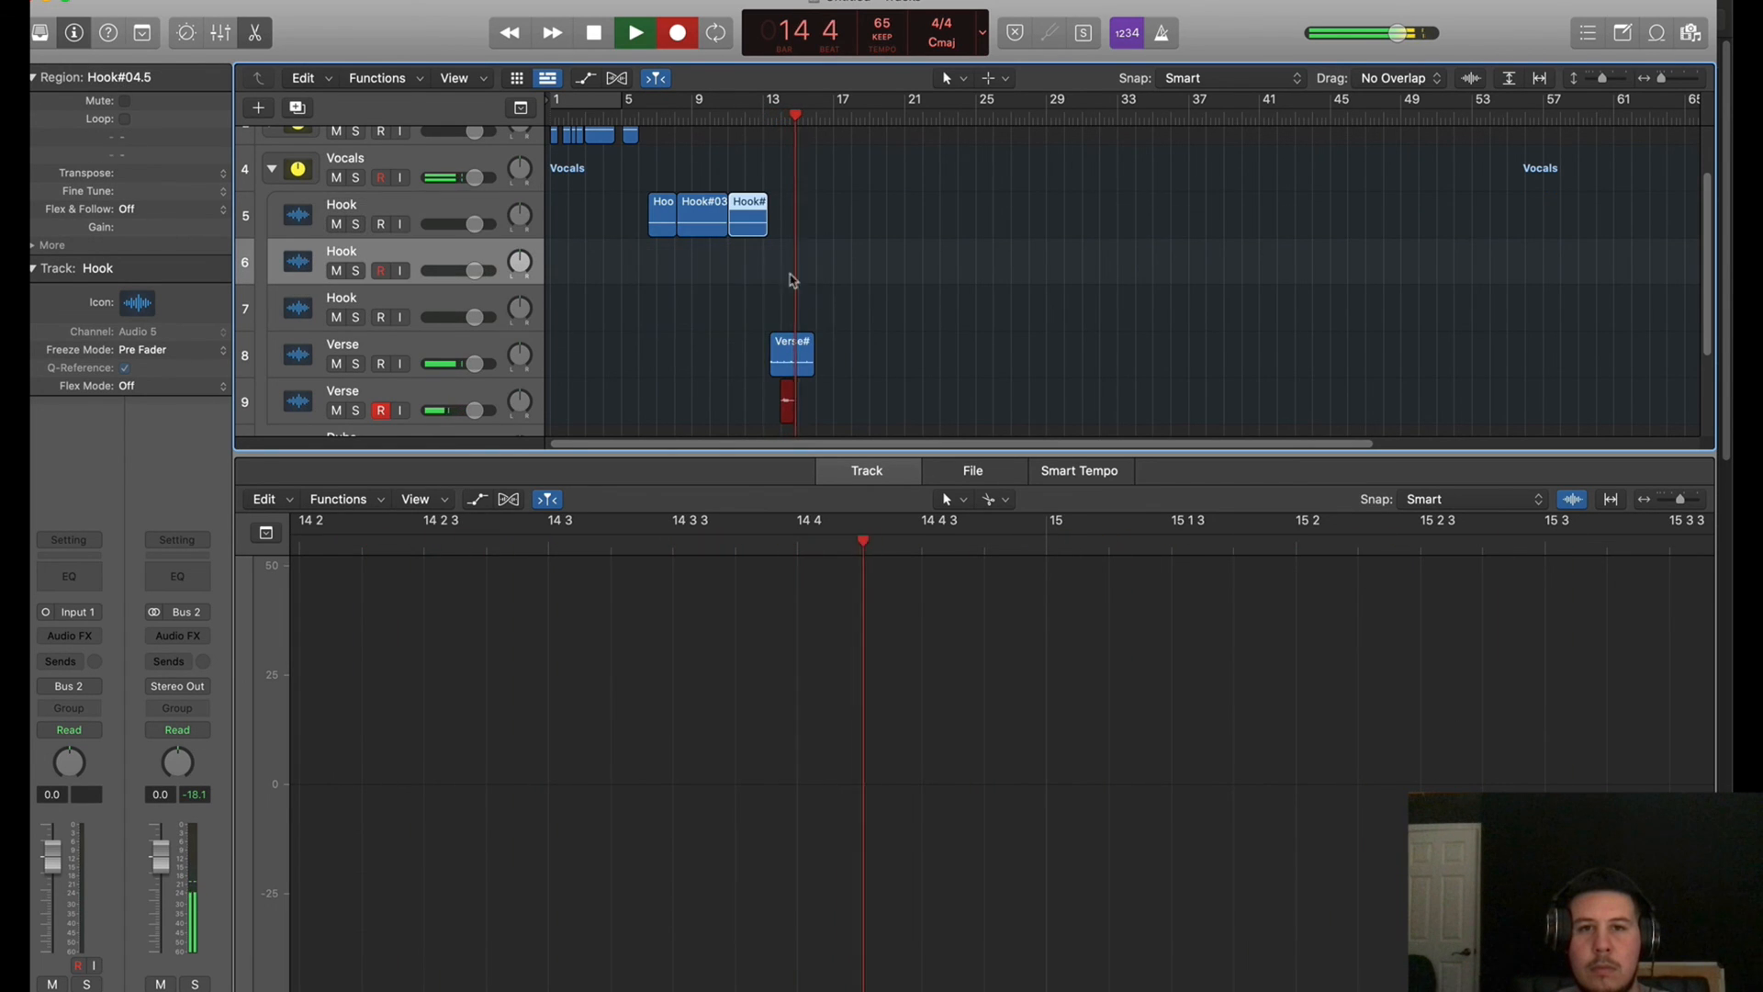
click(382, 268)
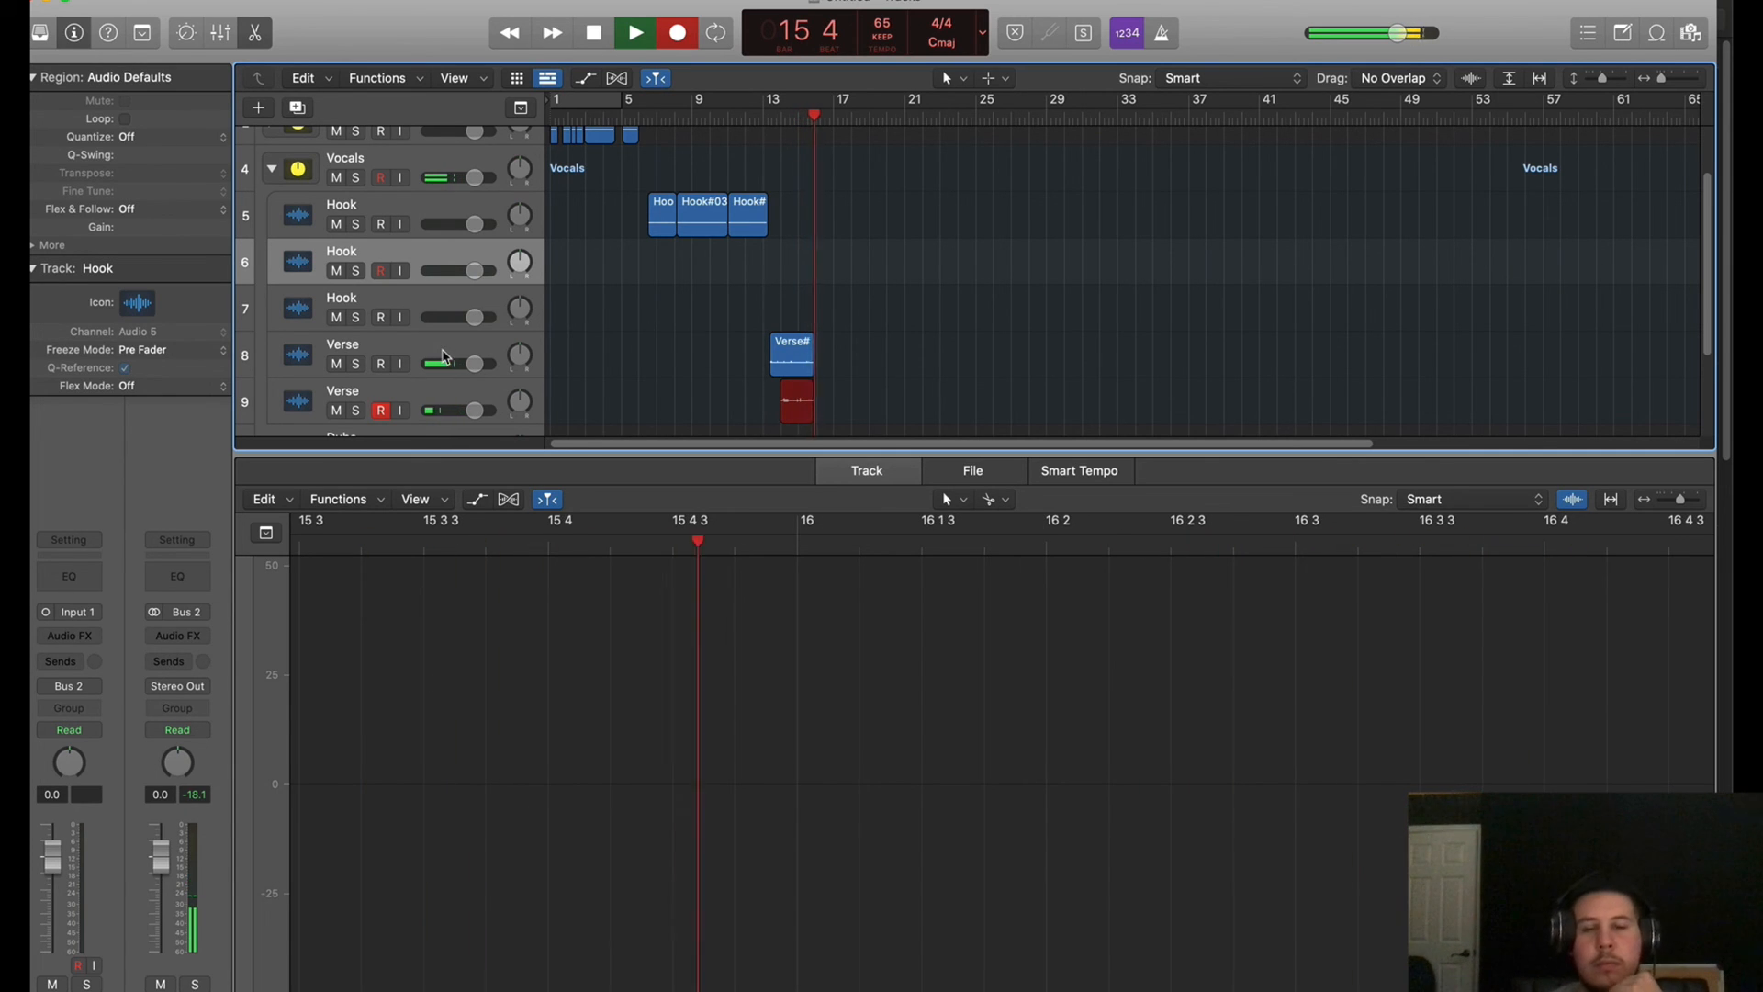
scroll(448, 361, up, 2)
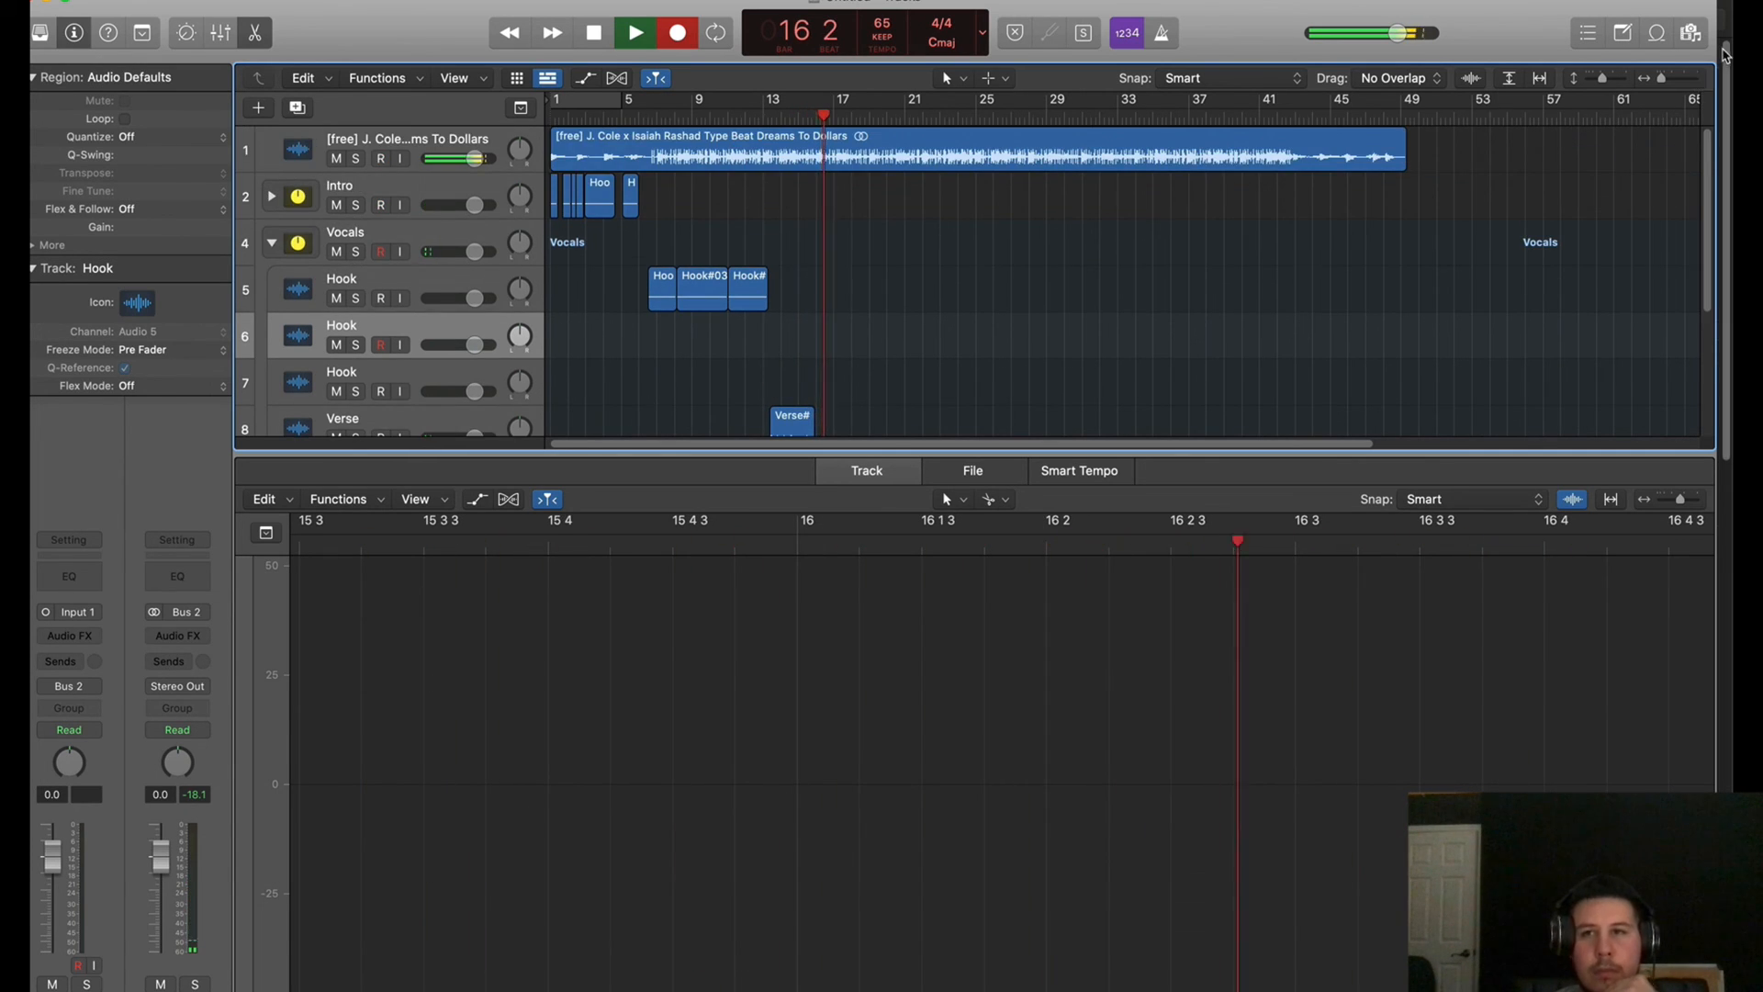
click(1698, 87)
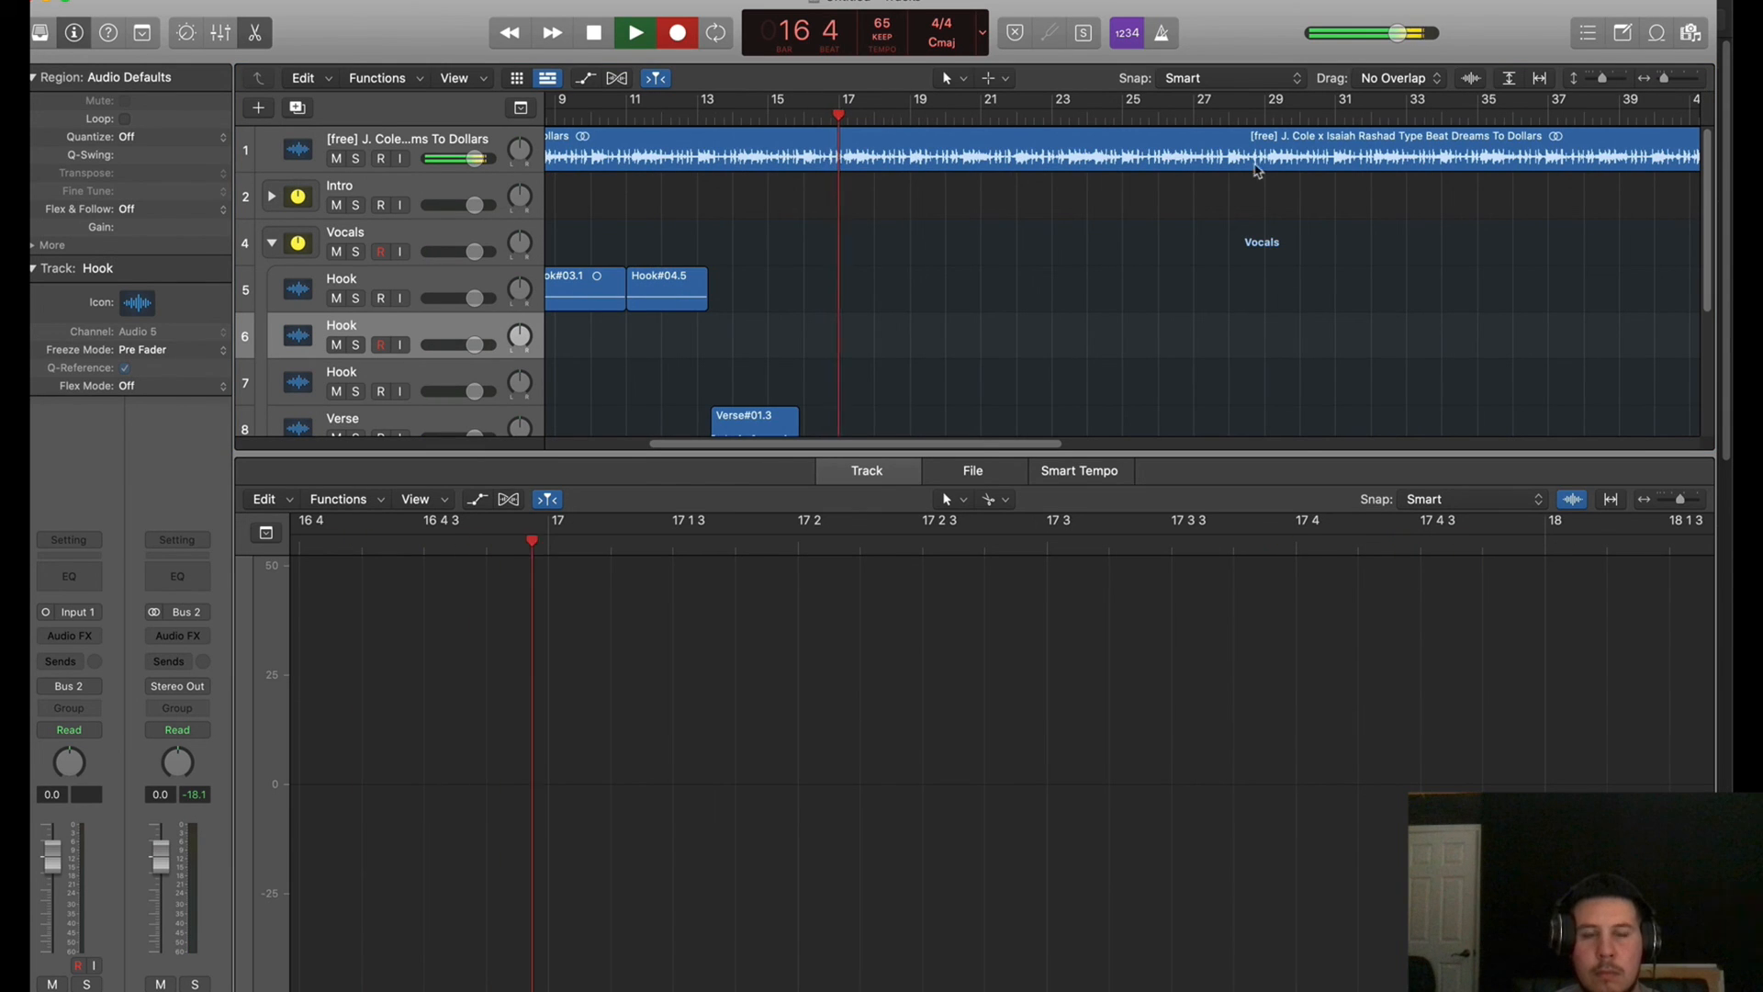
scroll(1370, 267, left, 5)
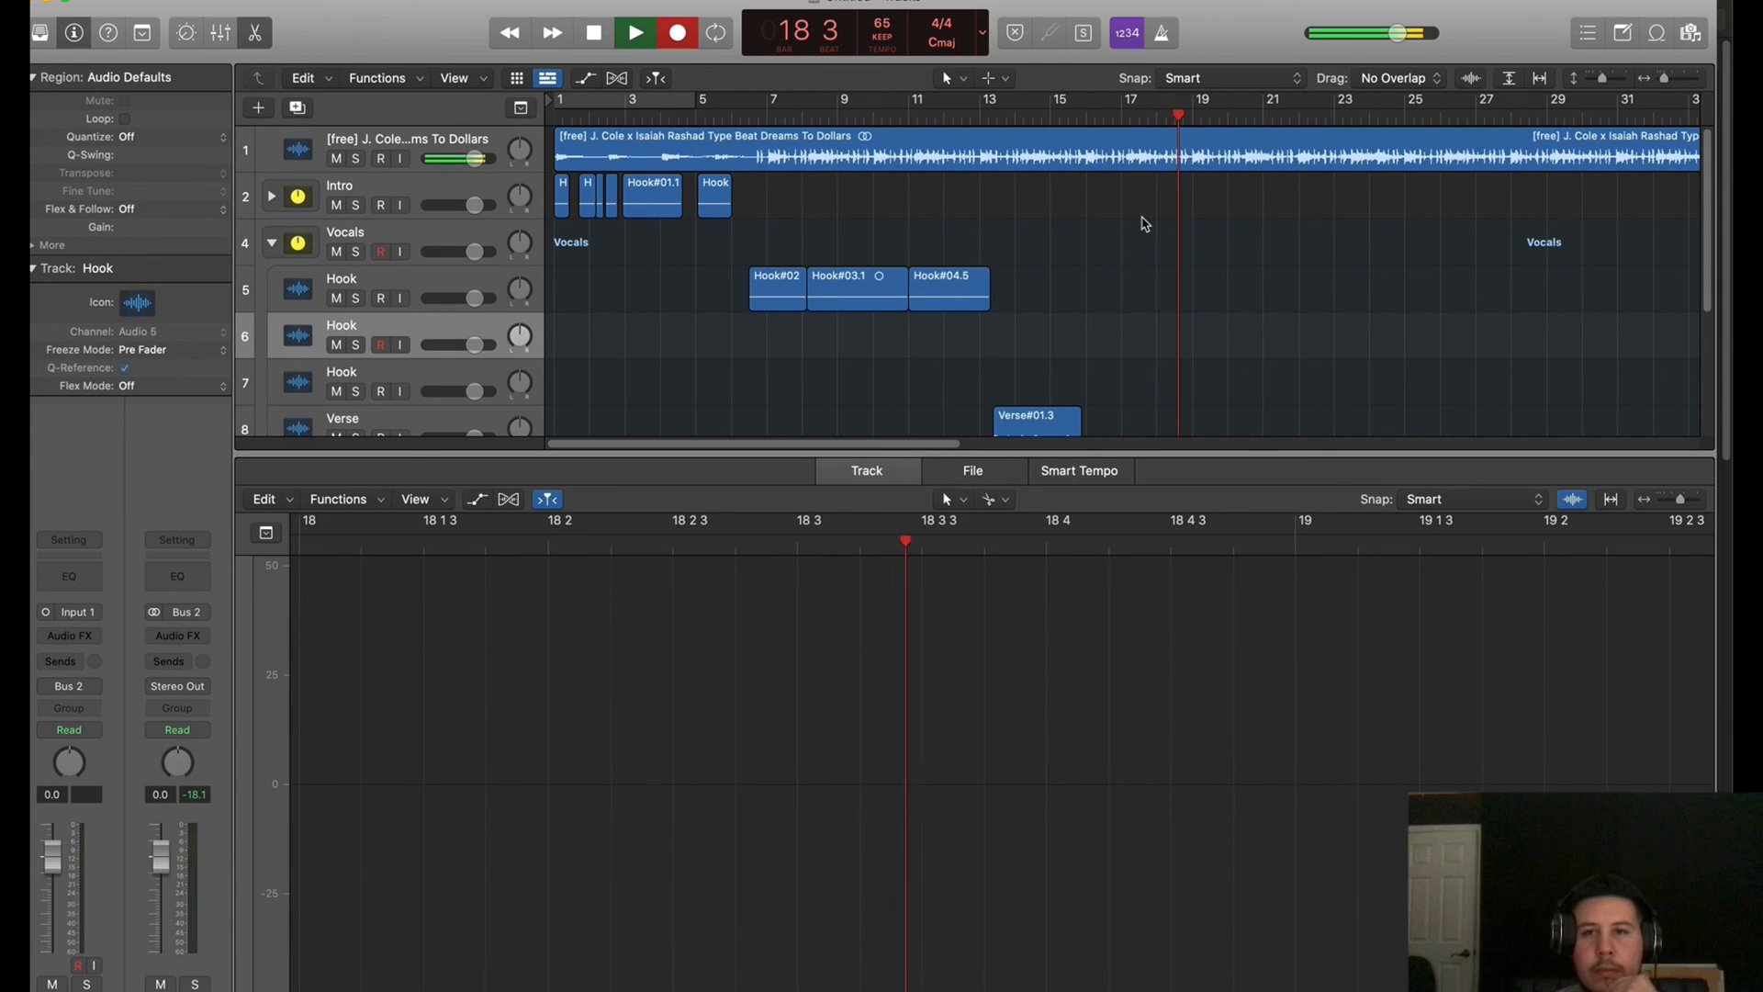
scroll(1144, 223, down, 4)
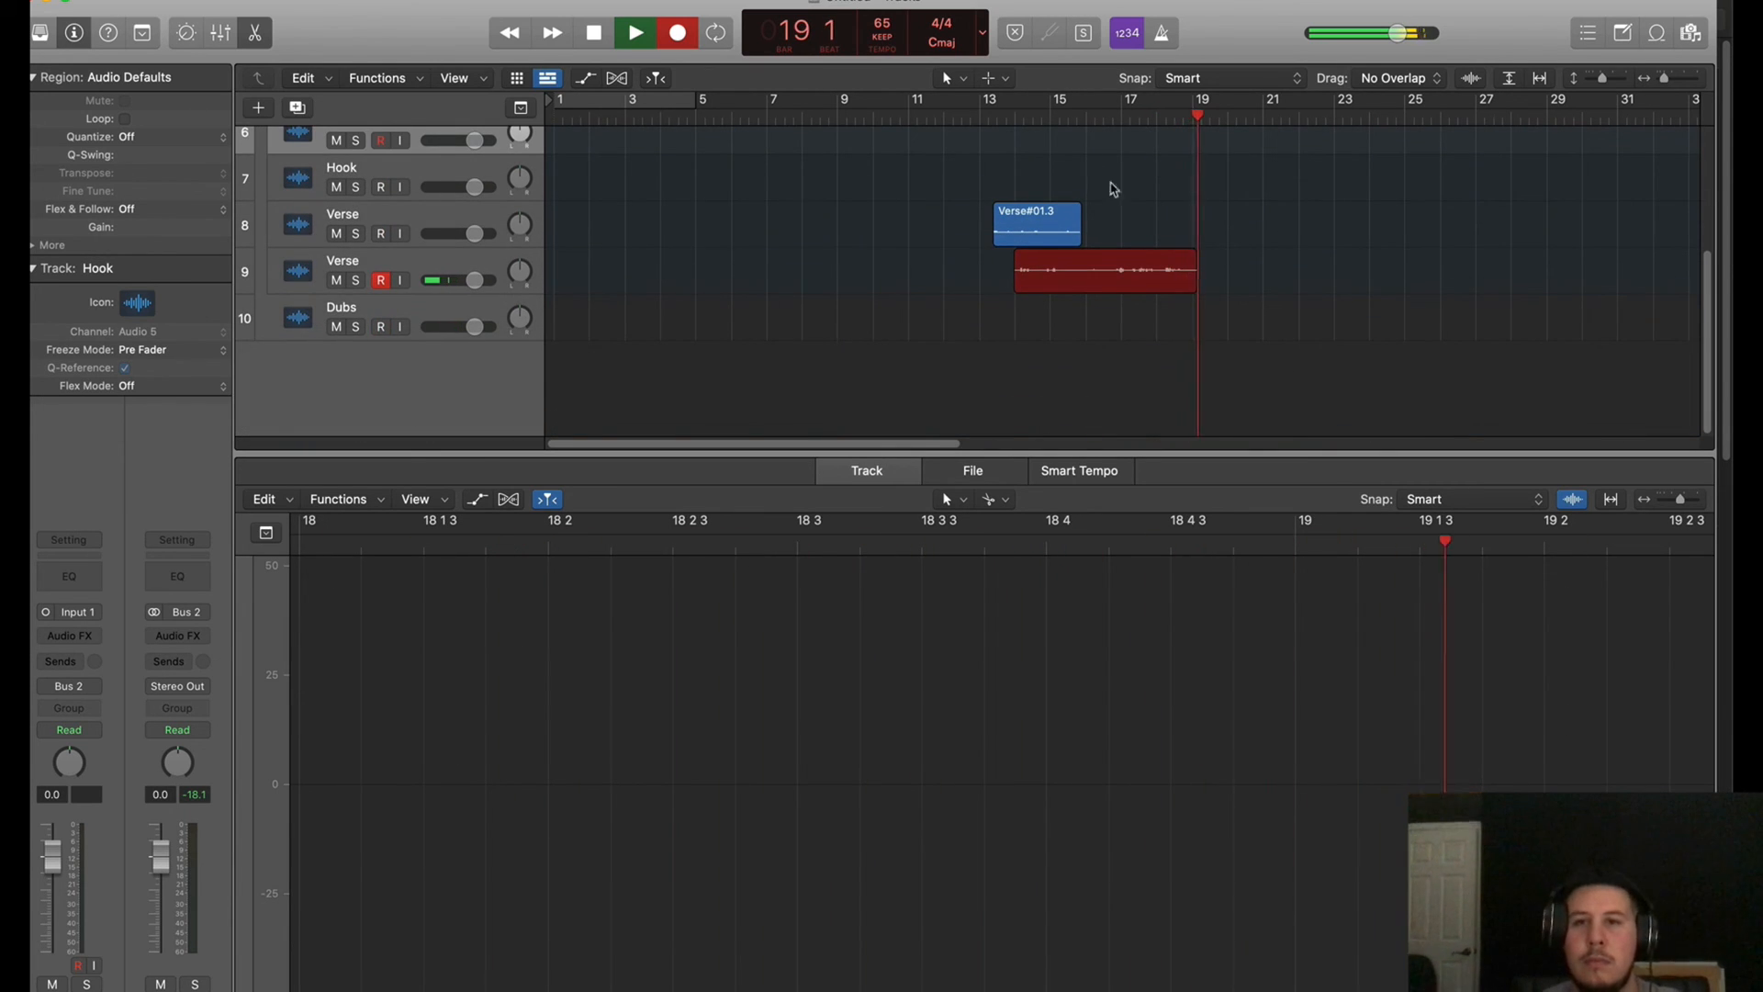
Stop recording, play from about bar 14, and split off and delete the part of Verse#02 before about 15 4 3
click(1035, 114)
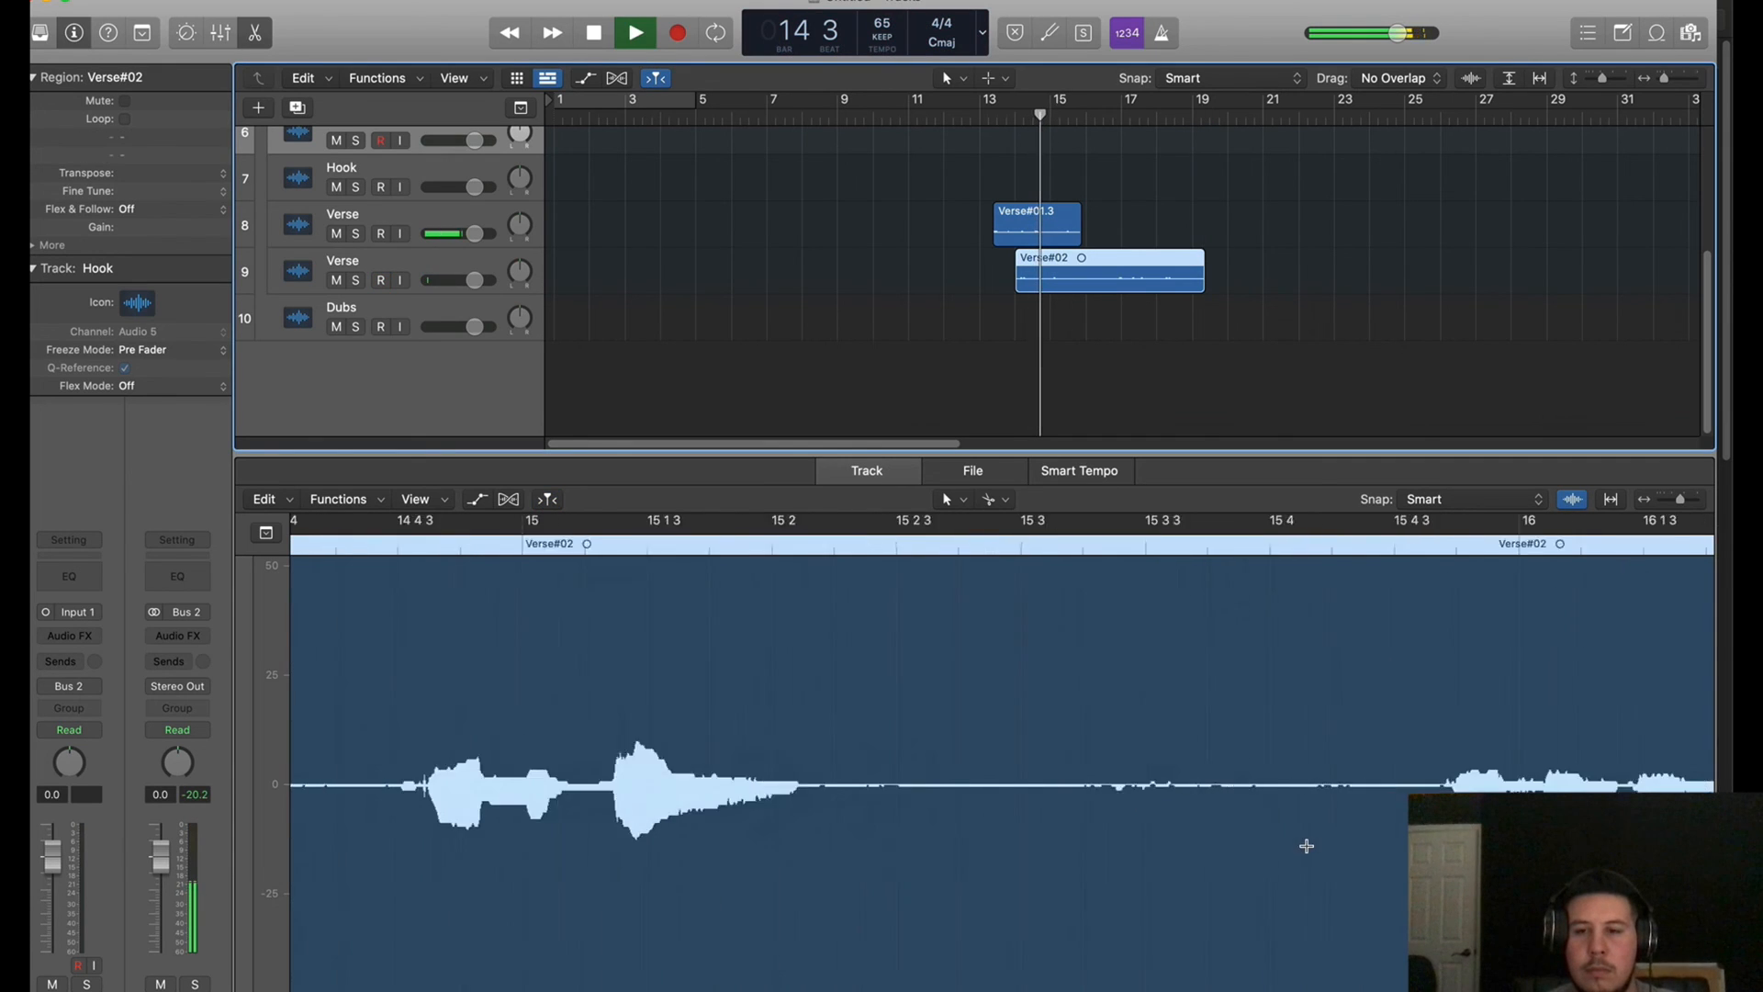
click(1017, 813)
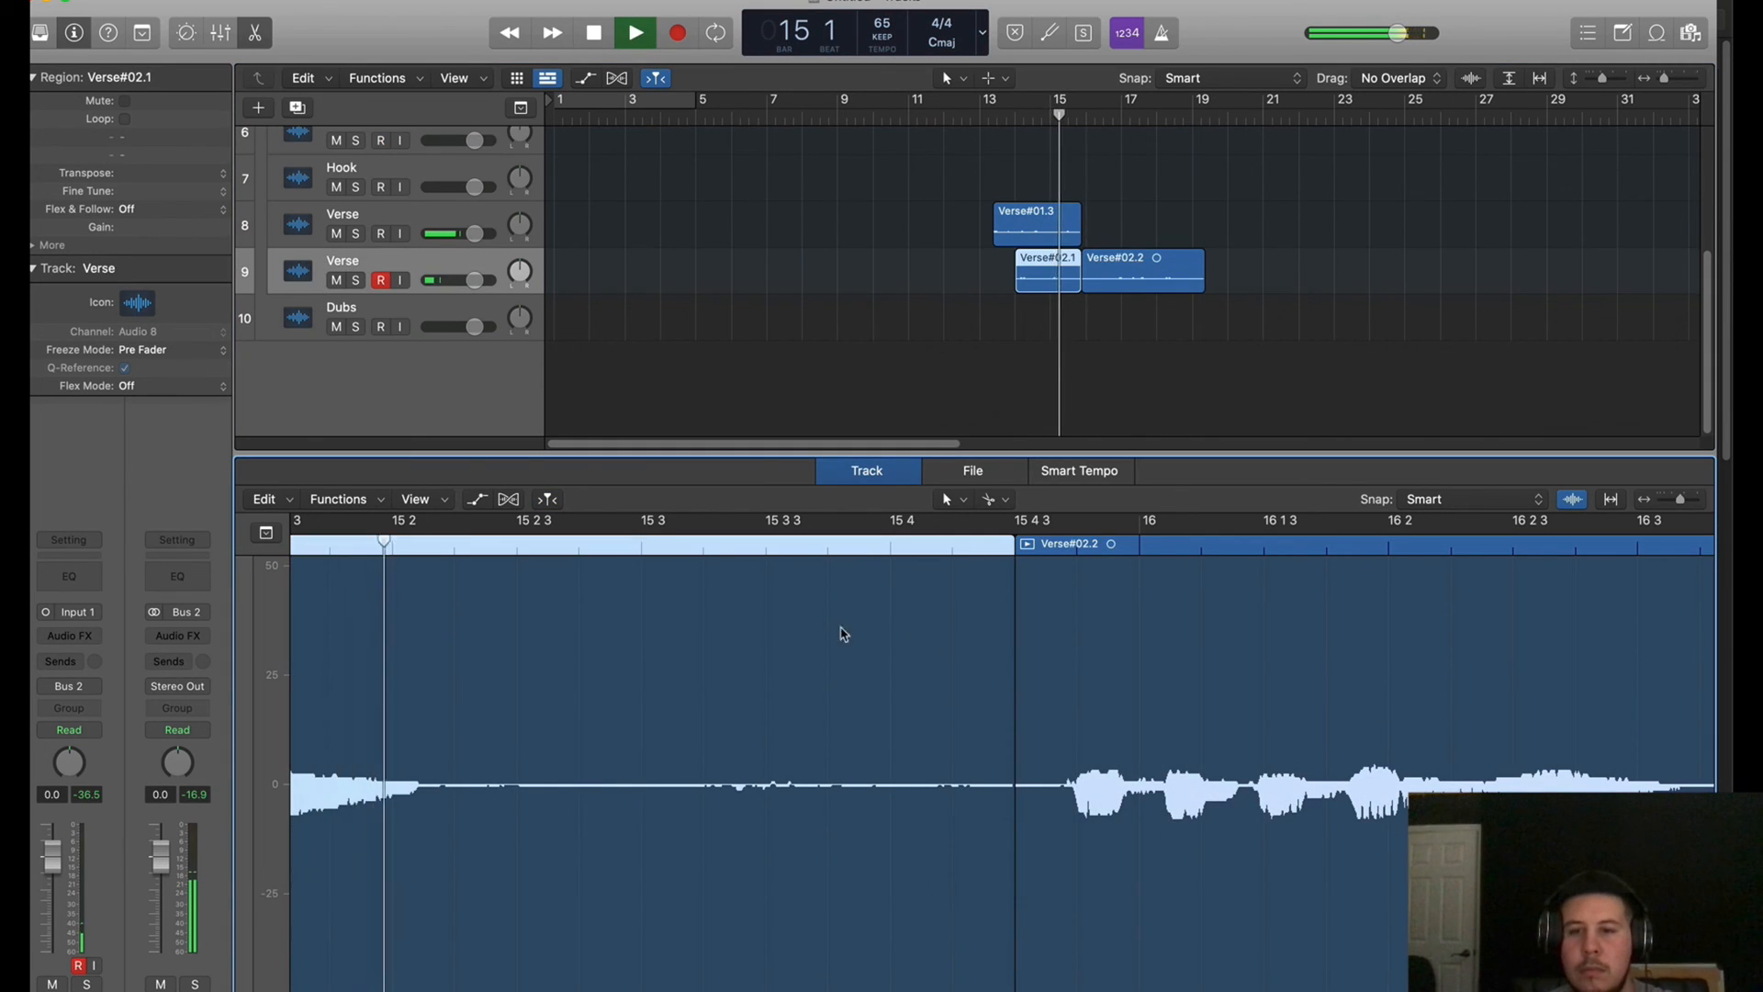
key(Delete)
Add a third Verse track with the same settings and start recording on it from about bar 17
click(295, 108)
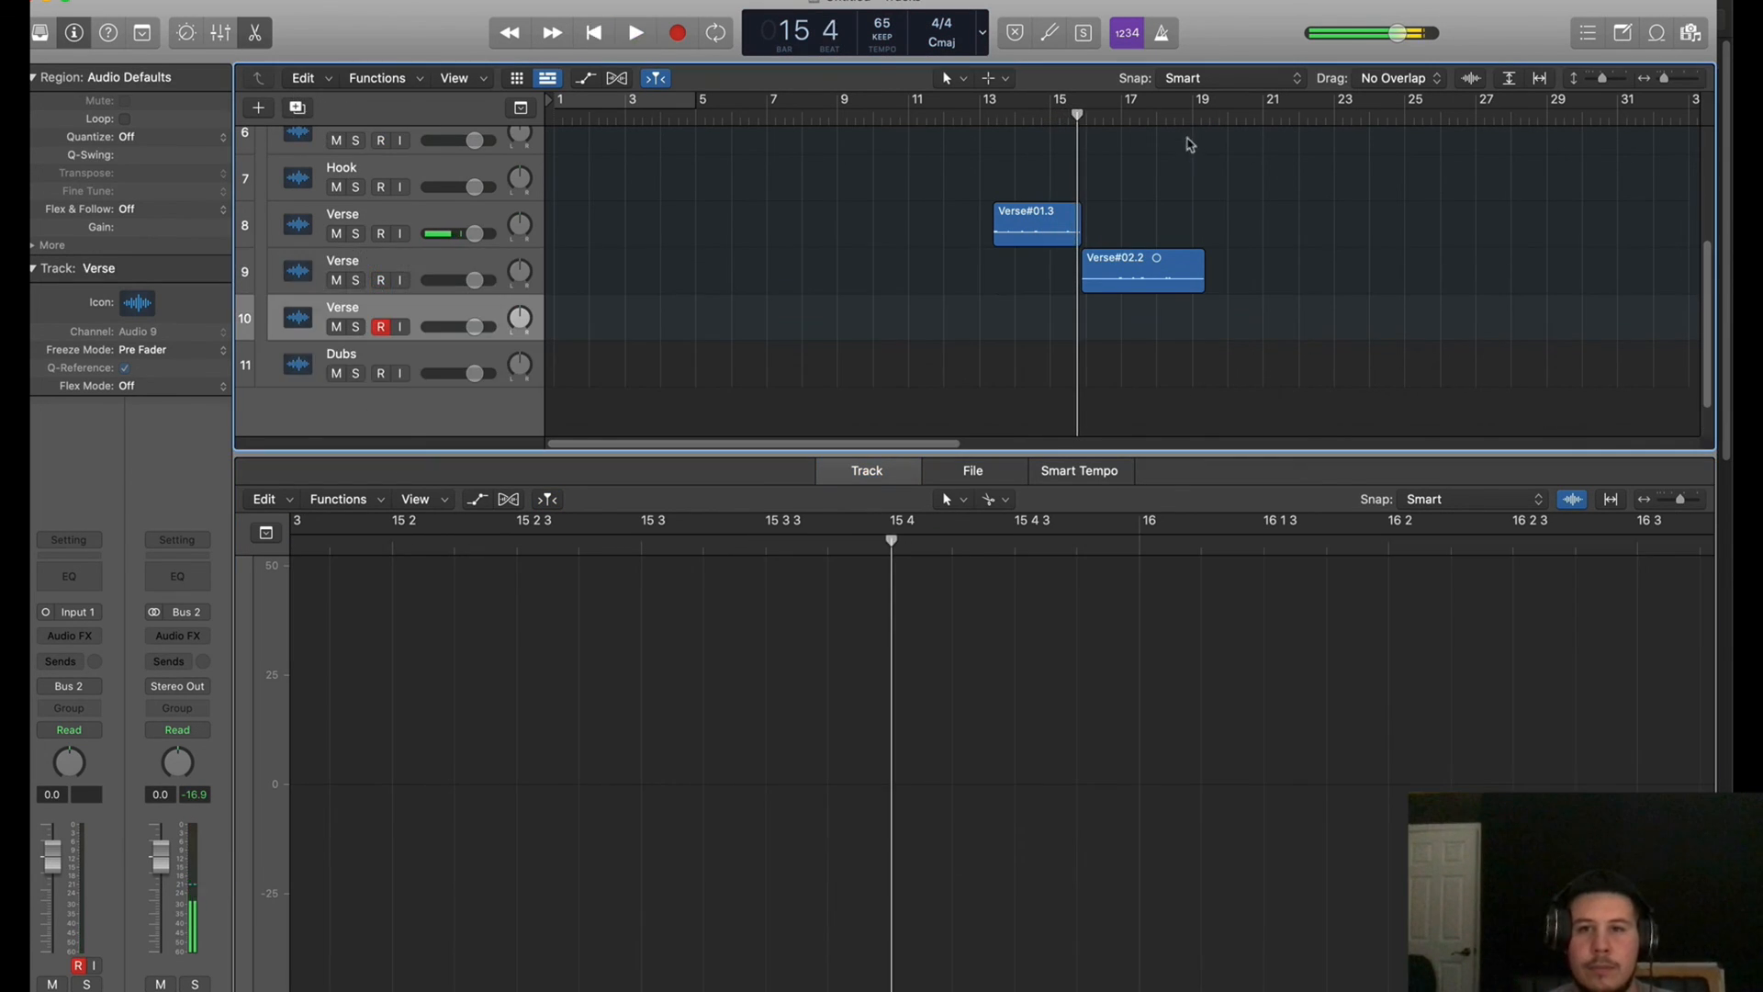
click(1147, 123)
key(r)
Split Verse#02.2 at about 18 4 3 in the audio editor and delete its silent tail
click(1103, 279)
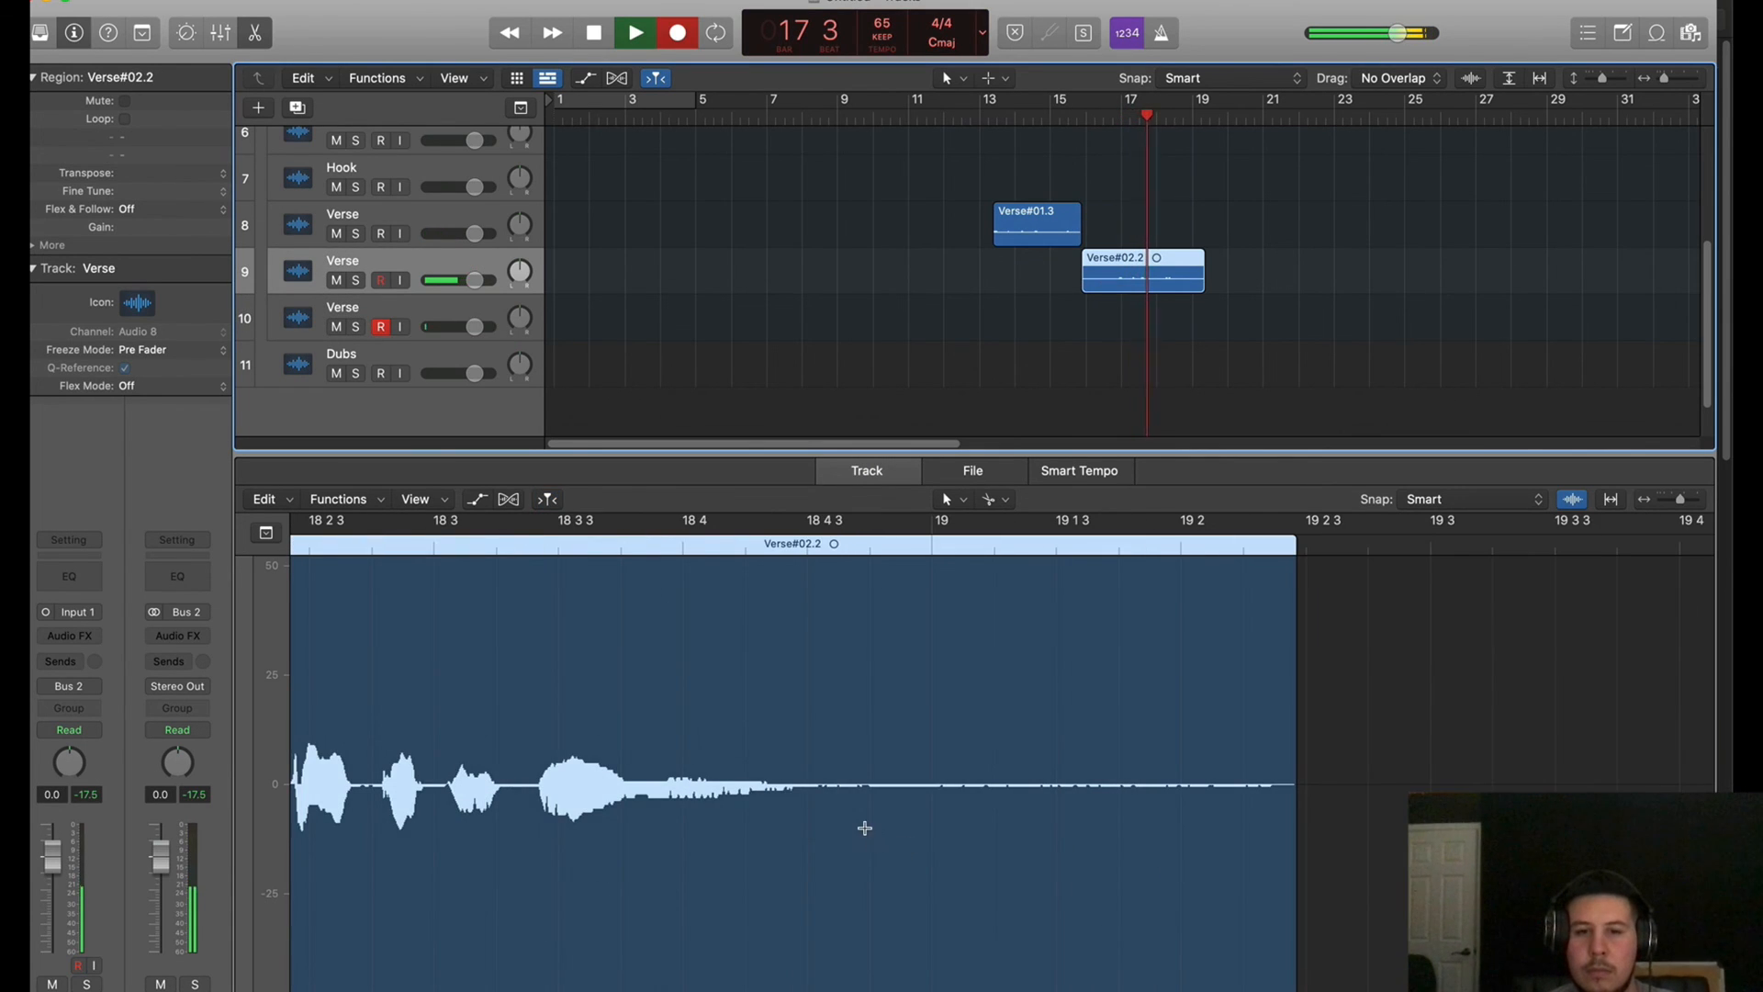
click(872, 818)
key(Delete)
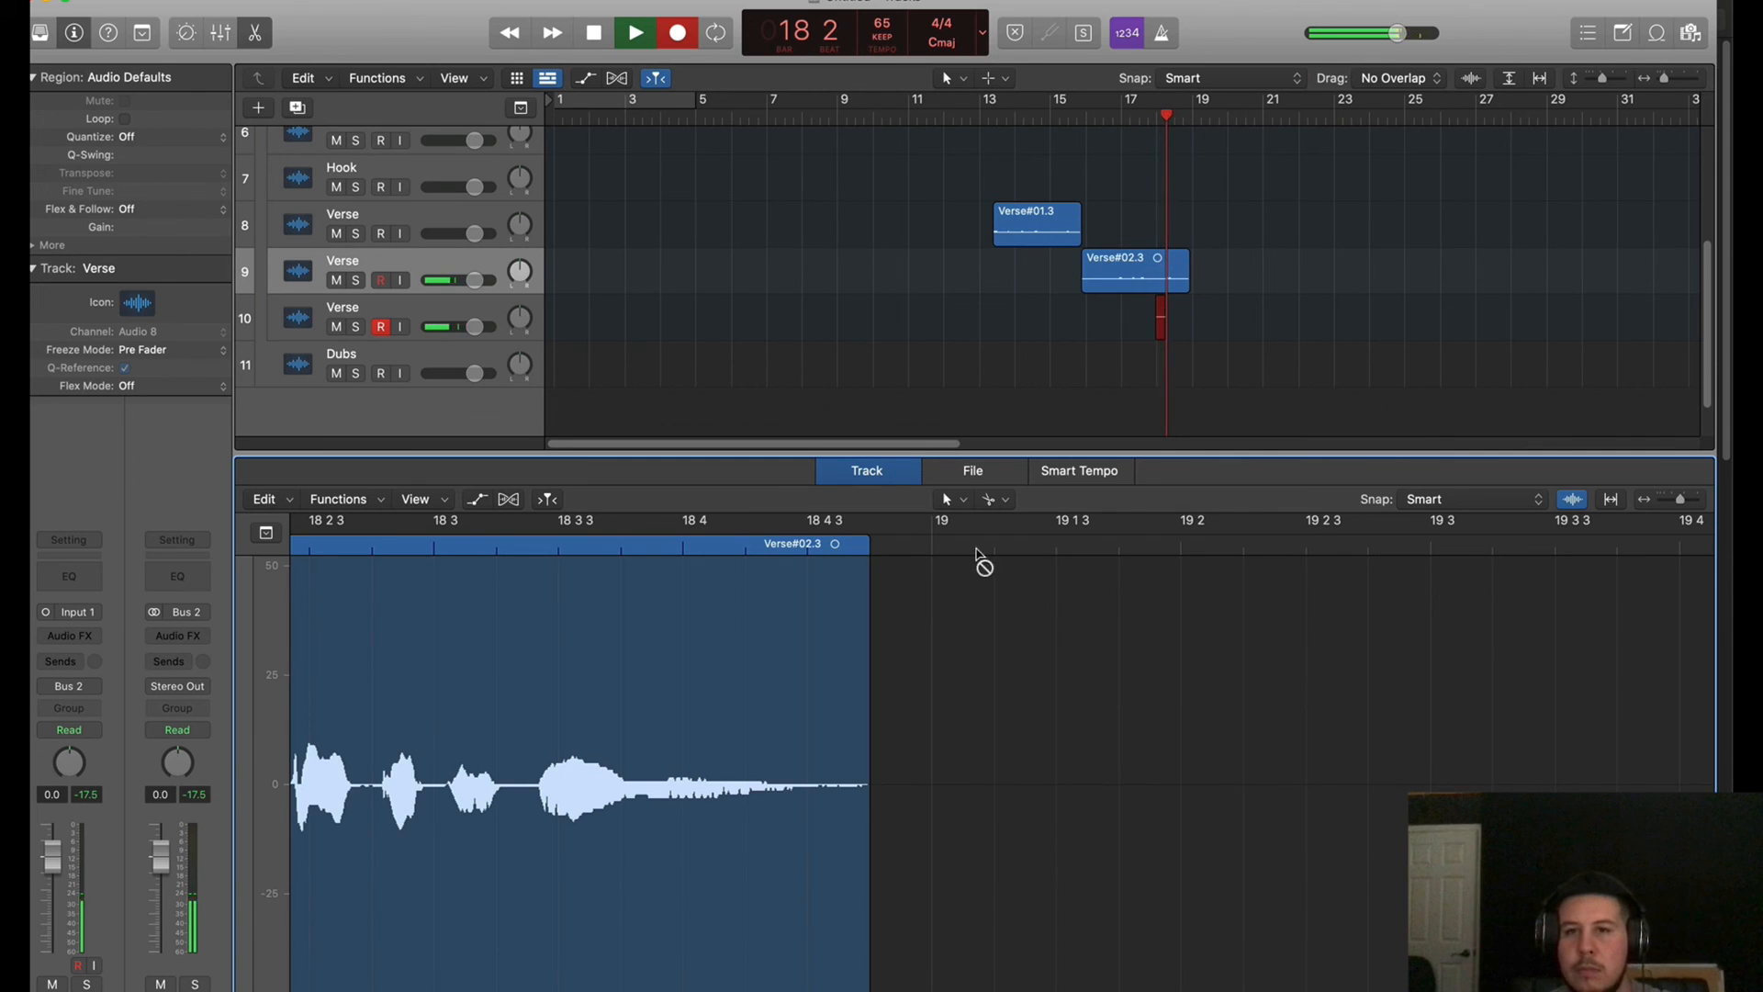
Stop the third verse recording and replay from about bar 17 with Verse#03 shown in the audio editor
scroll(1105, 313, up, 5)
scroll(1105, 313, down, 5)
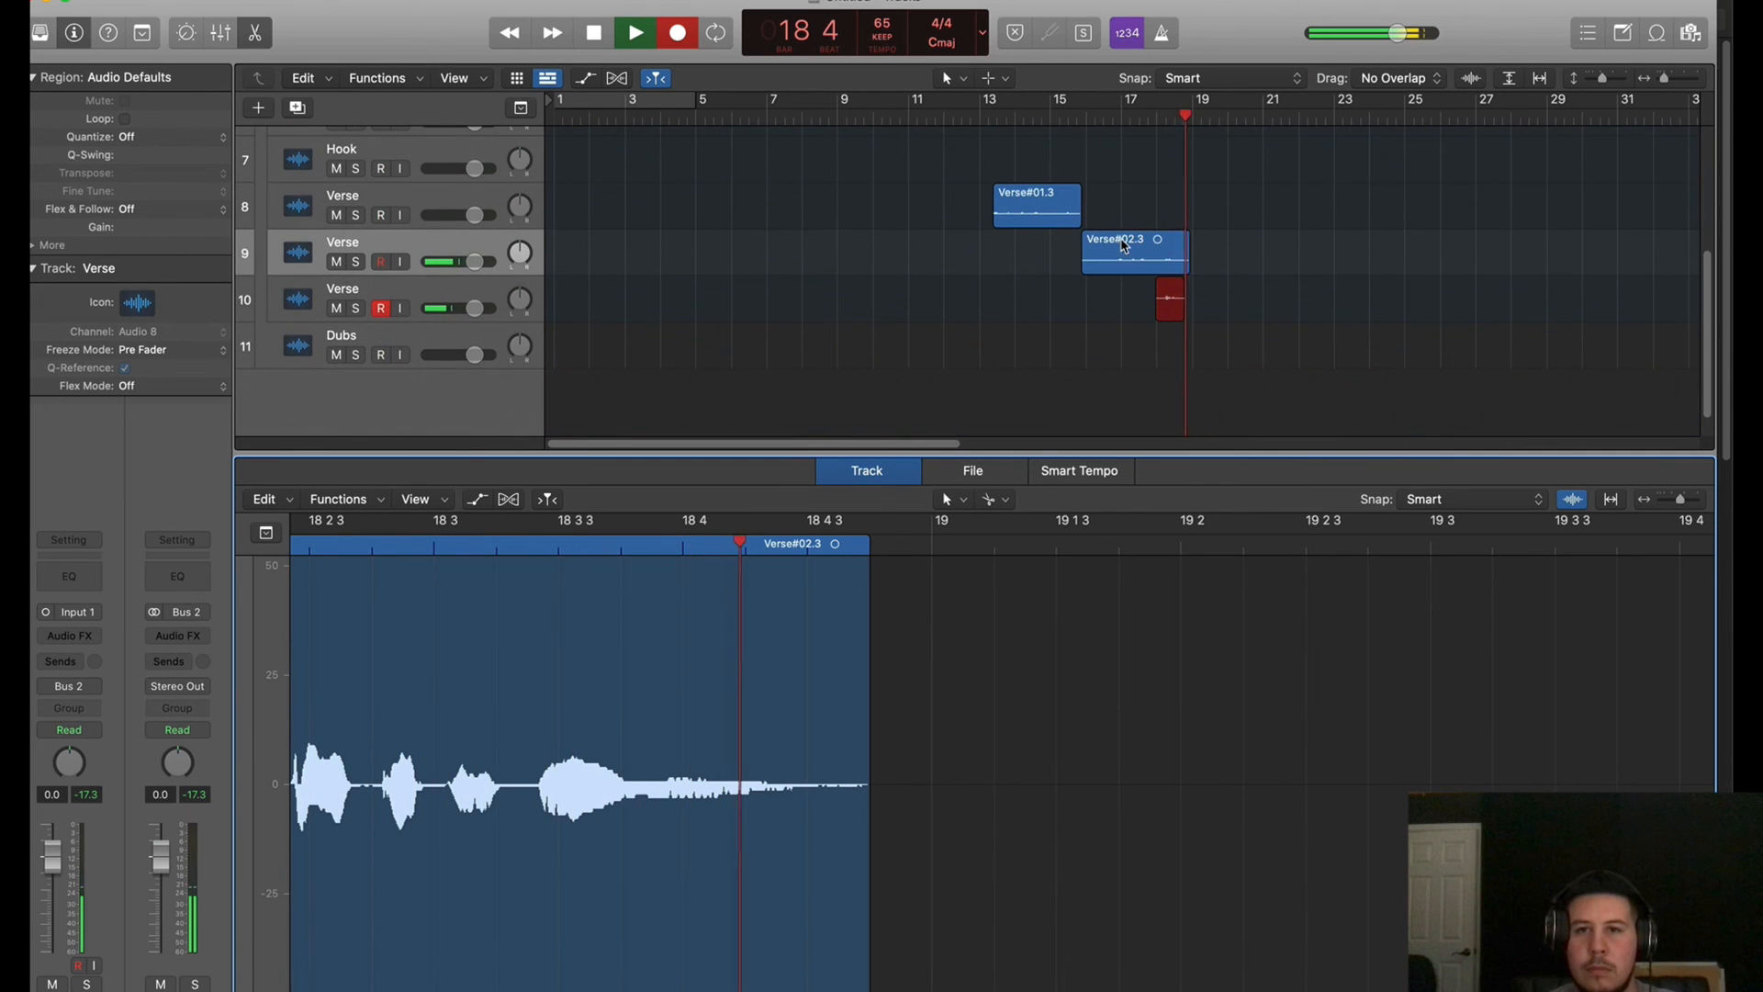
click(1122, 244)
click(1216, 234)
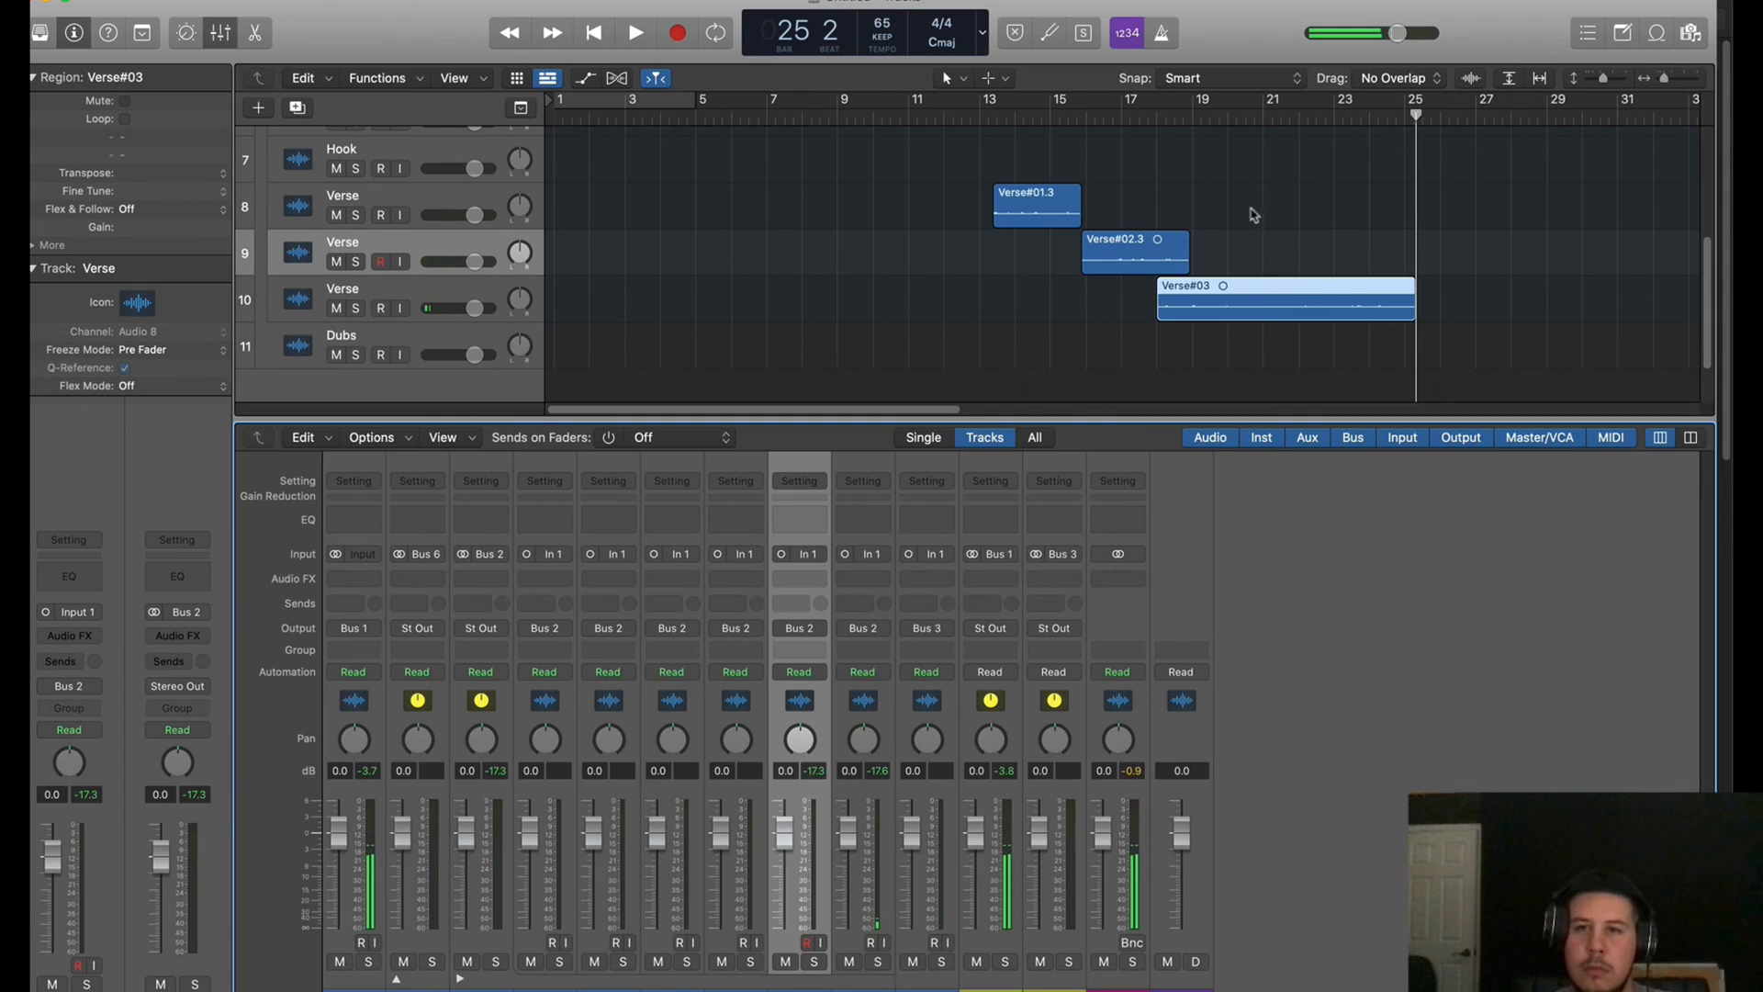
click(1114, 130)
double_click(1117, 121)
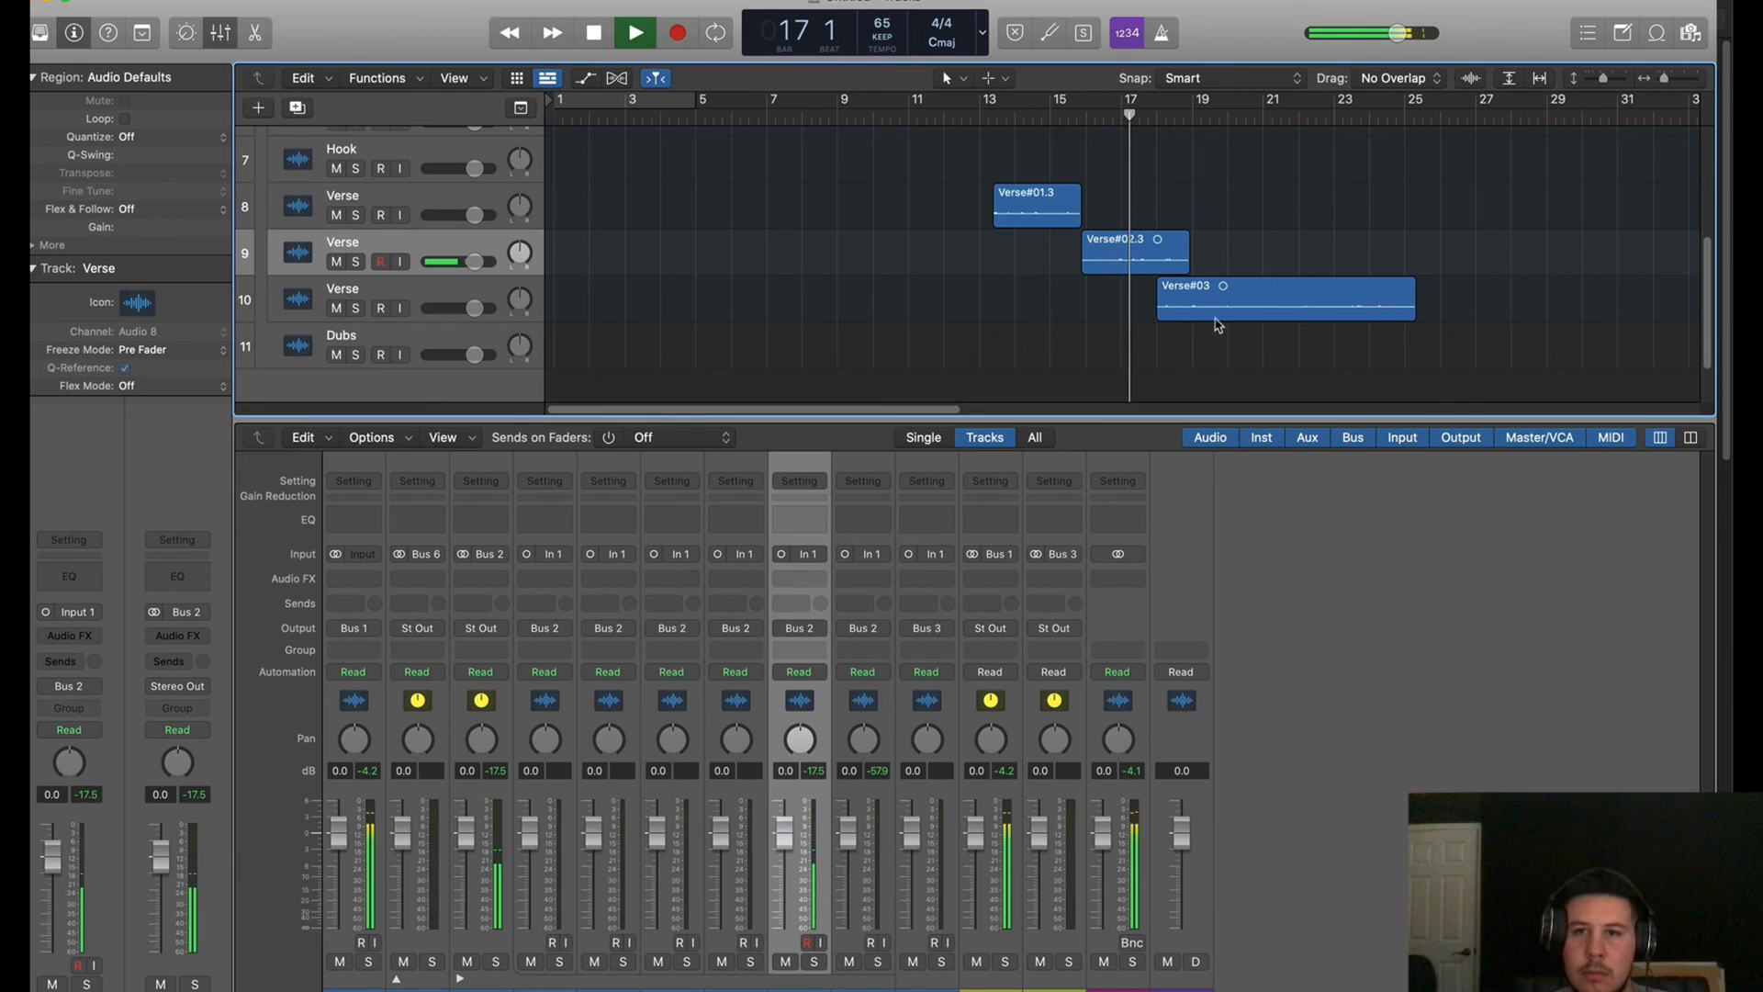
double_click(1216, 317)
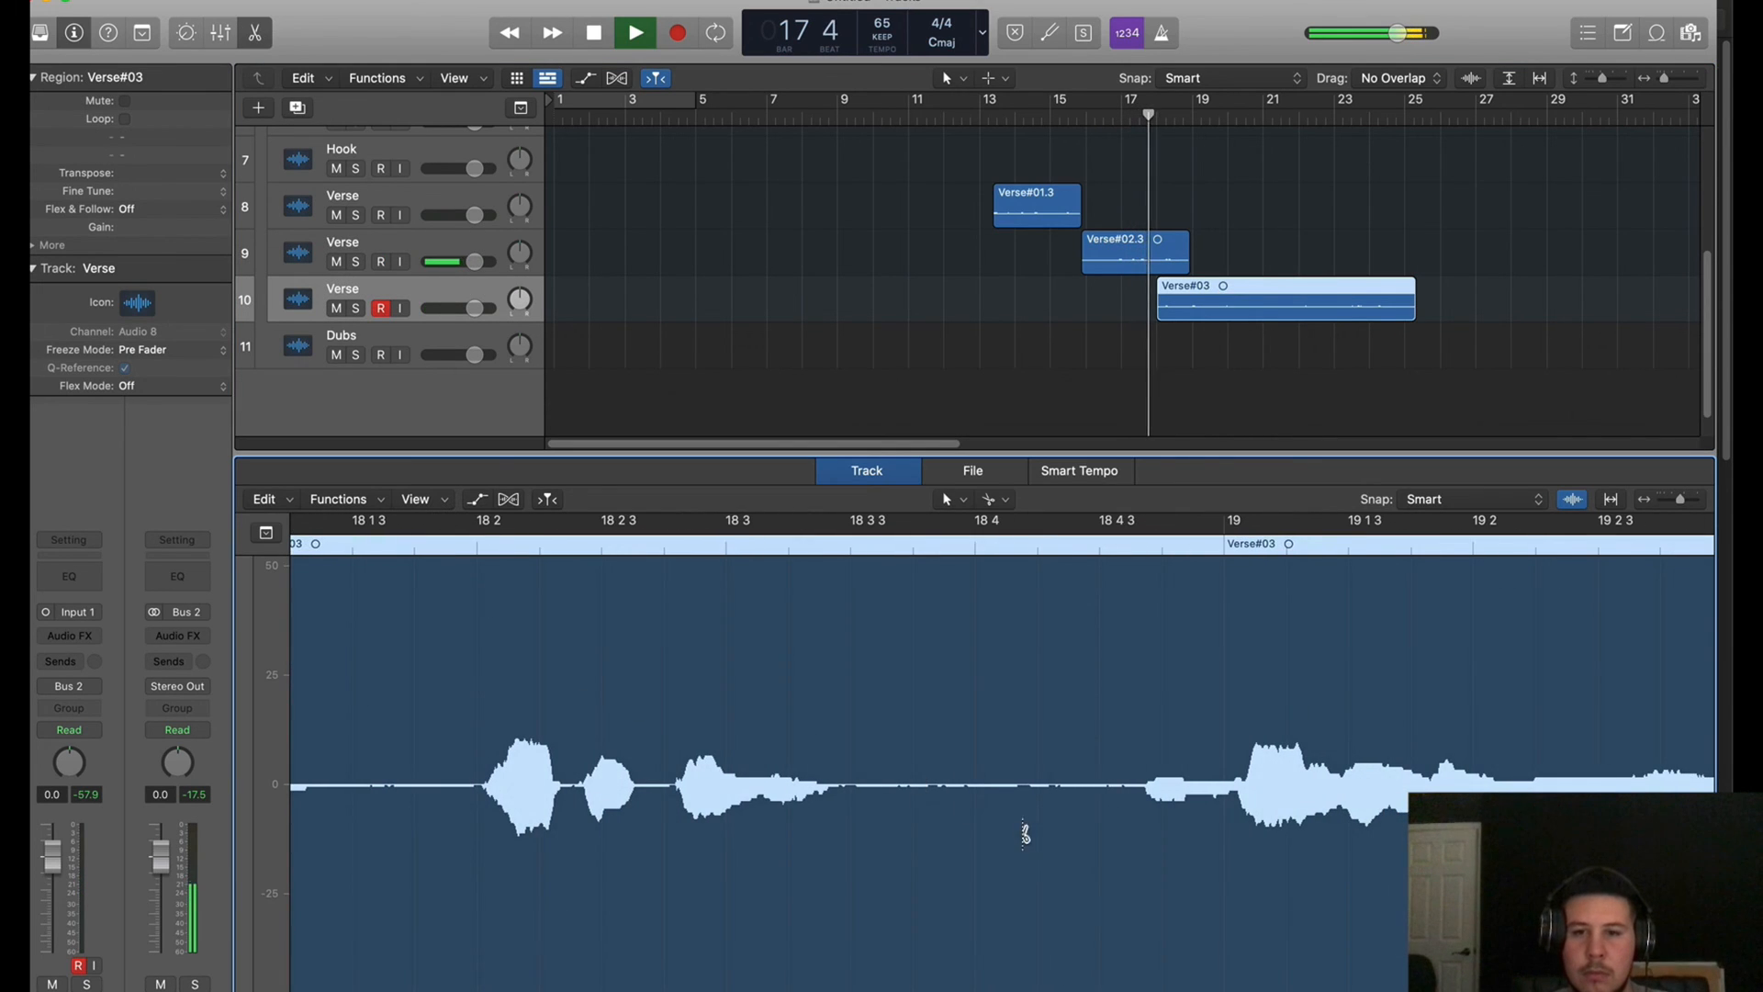
Split Verse#03 just before 18 4 3 and delete all of its audio before the cut
click(1102, 820)
click(1040, 797)
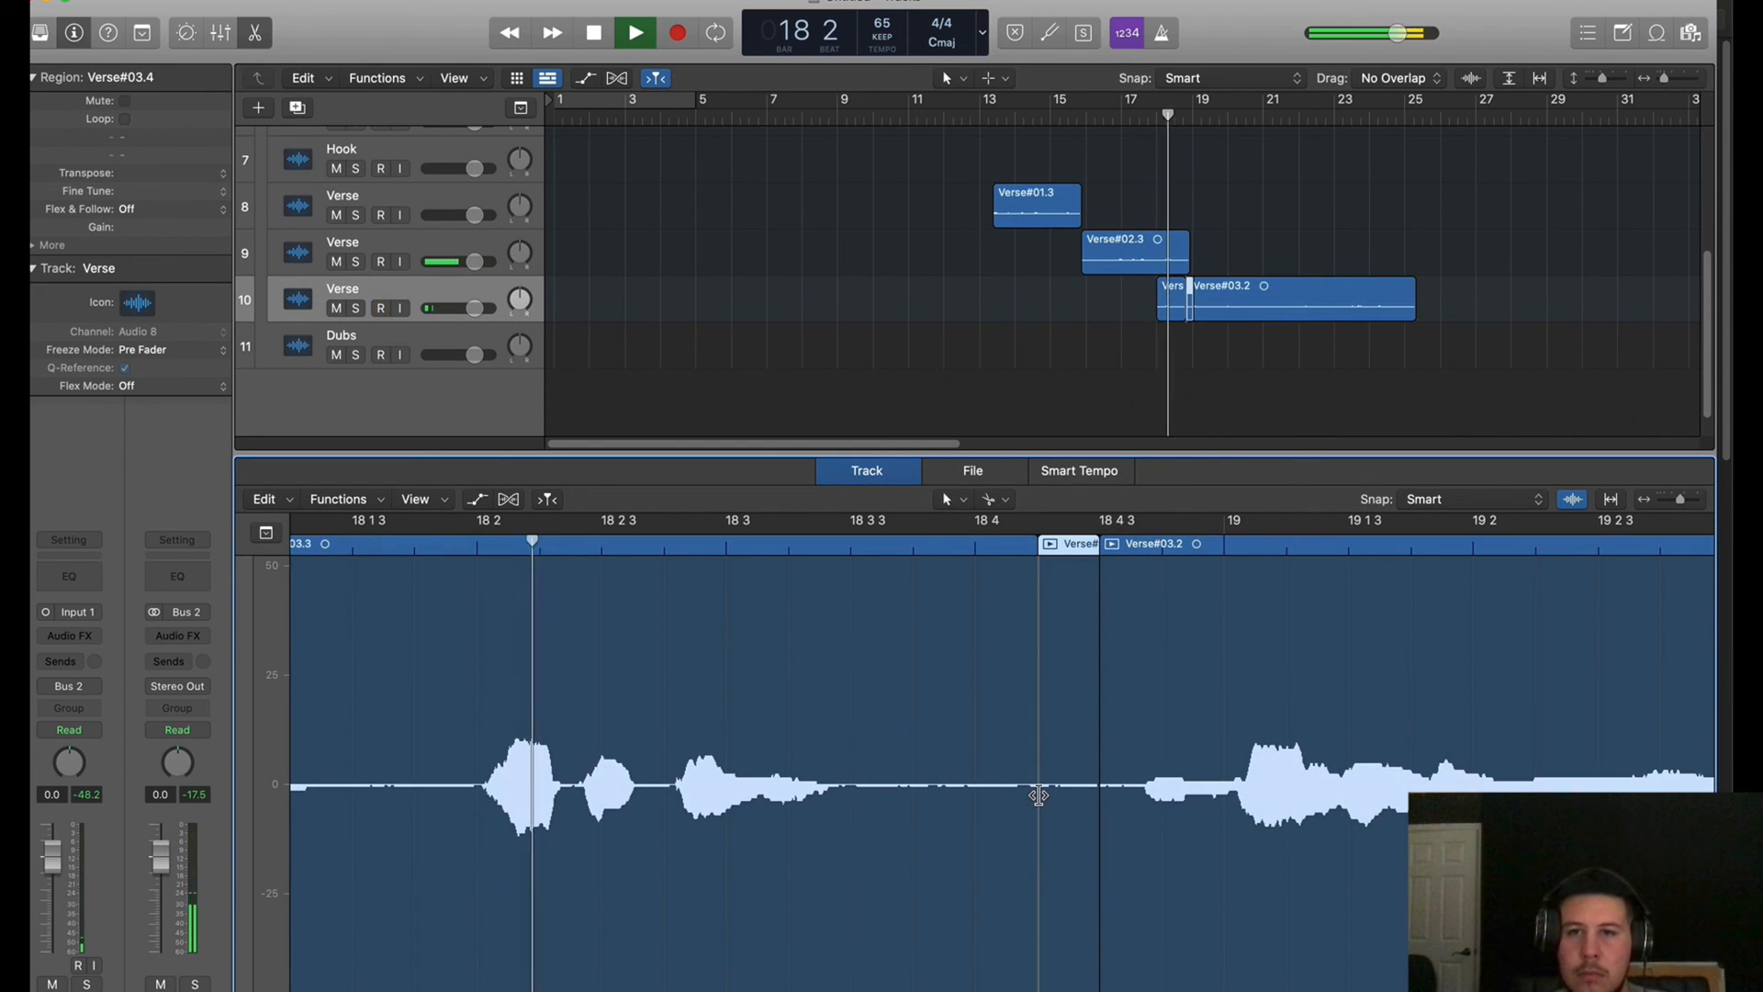
key(Delete)
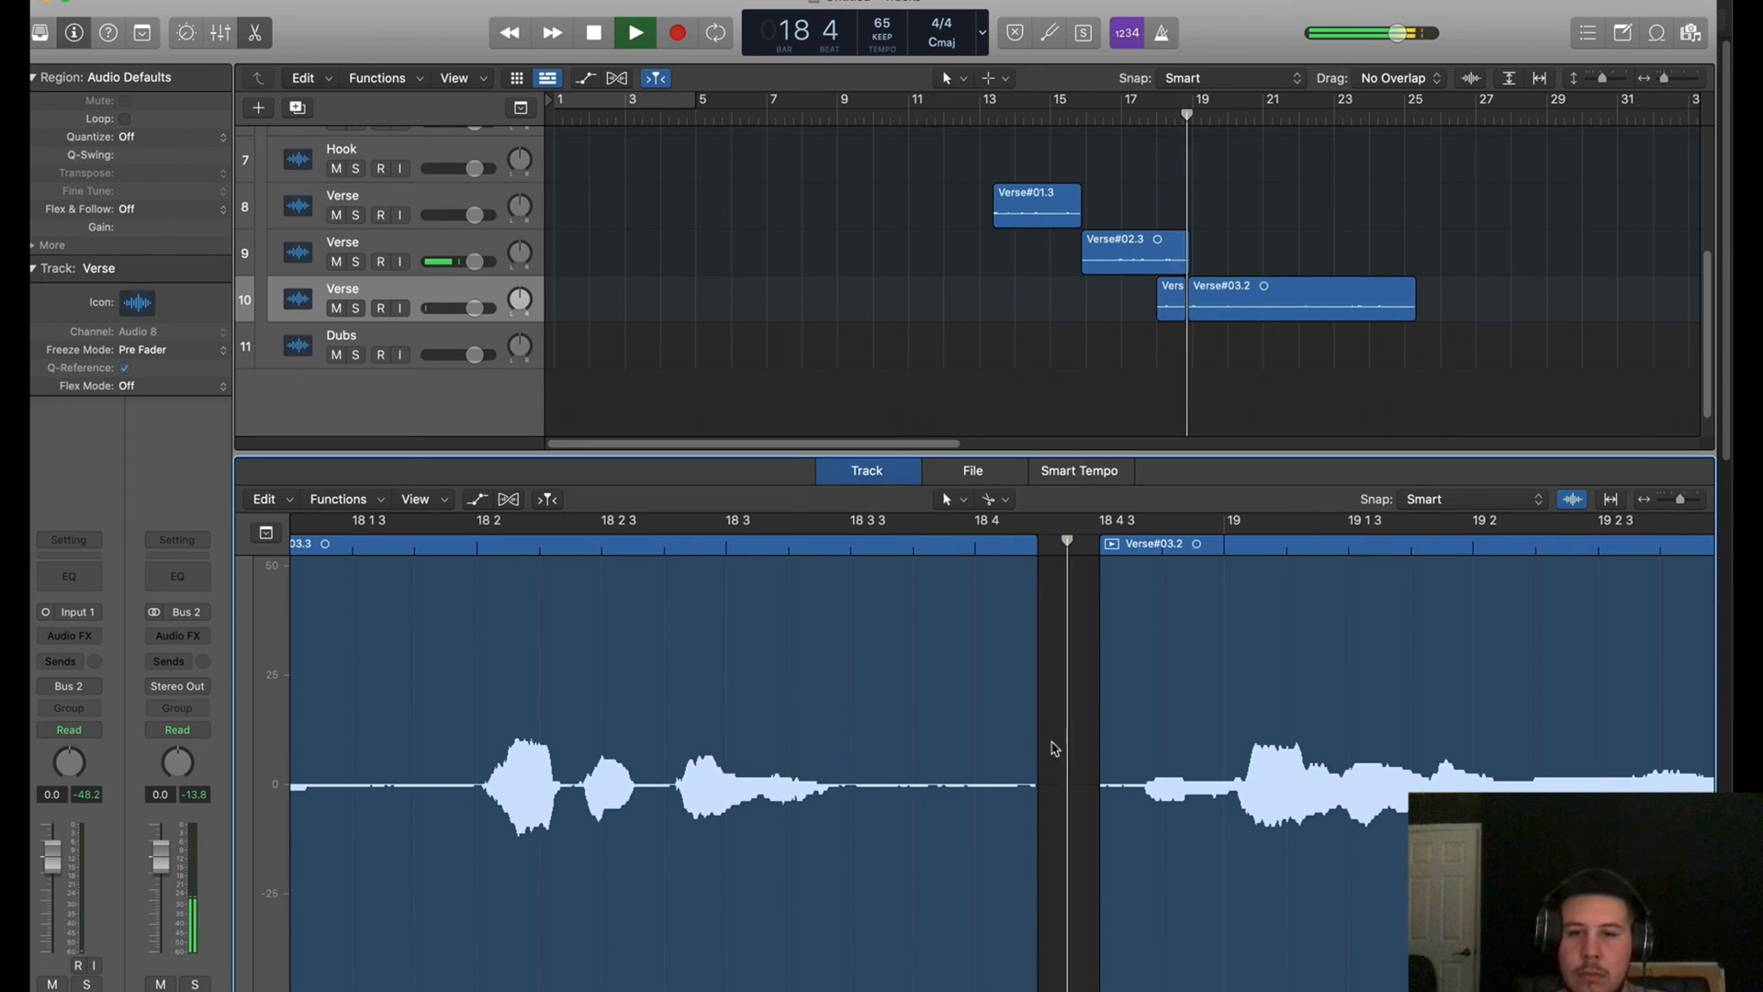
click(973, 716)
key(Delete)
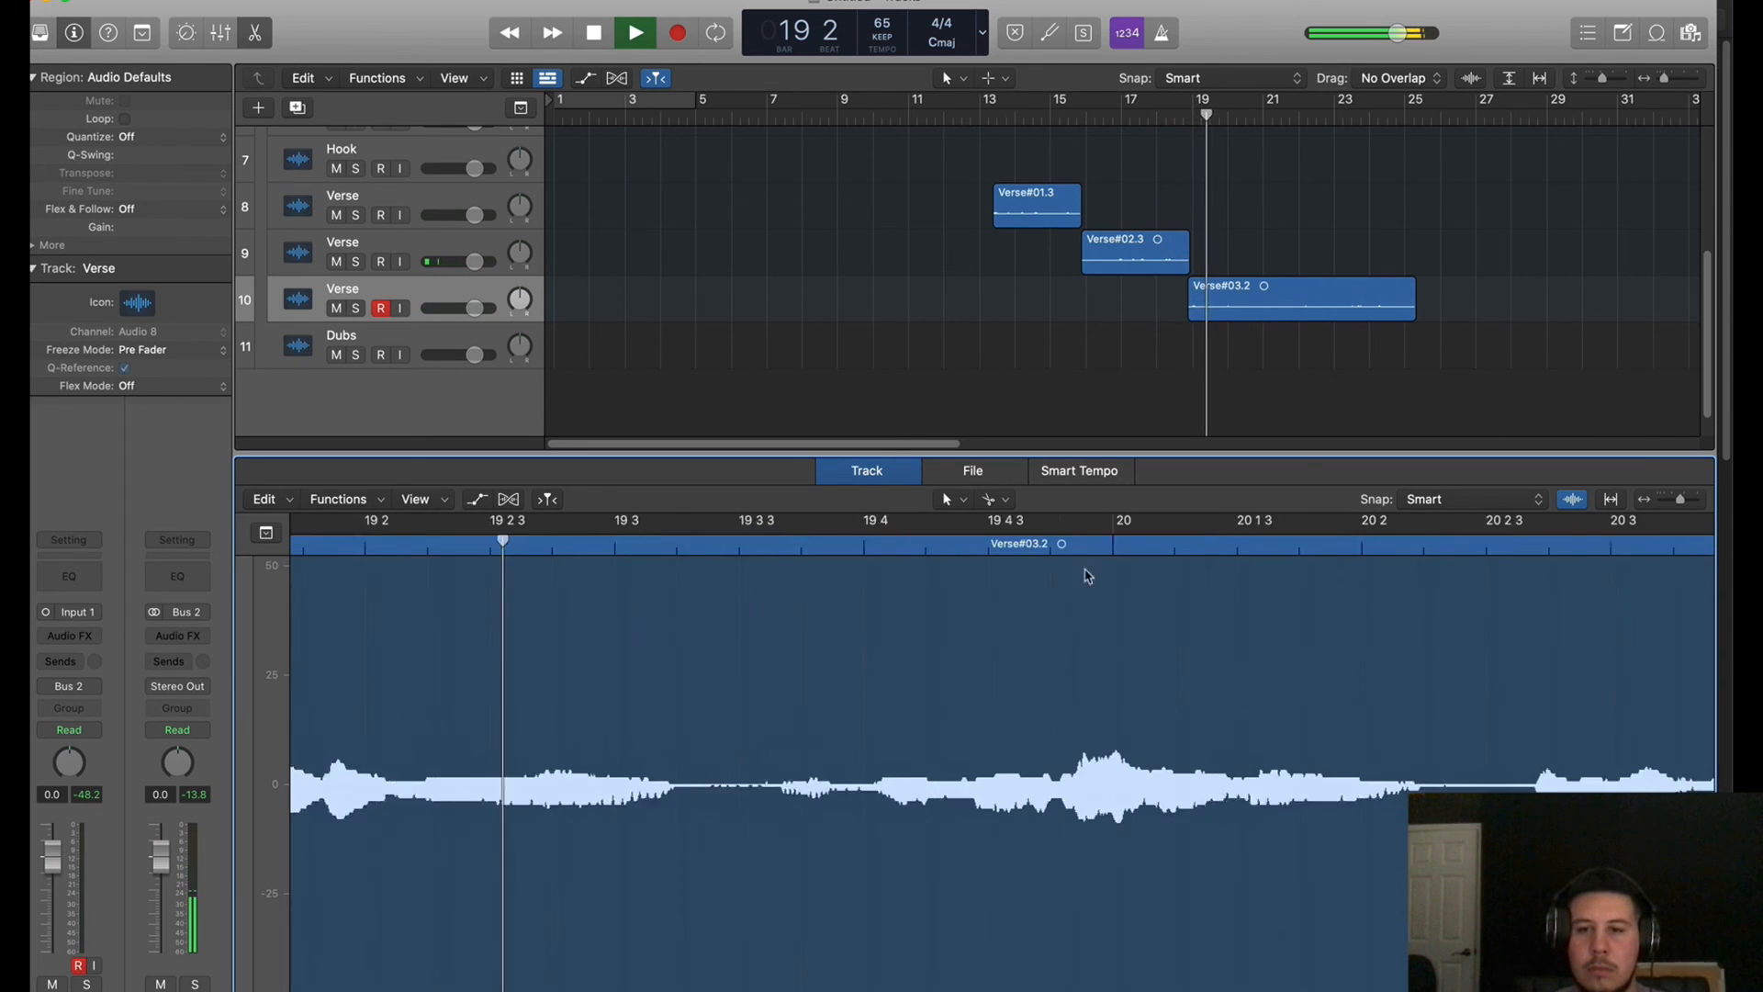
Stop the Dubs recording with the mixer shown and replay from bar 13 with the first Dubs track at +6.0 dB
drag(1679, 500, 1675, 500)
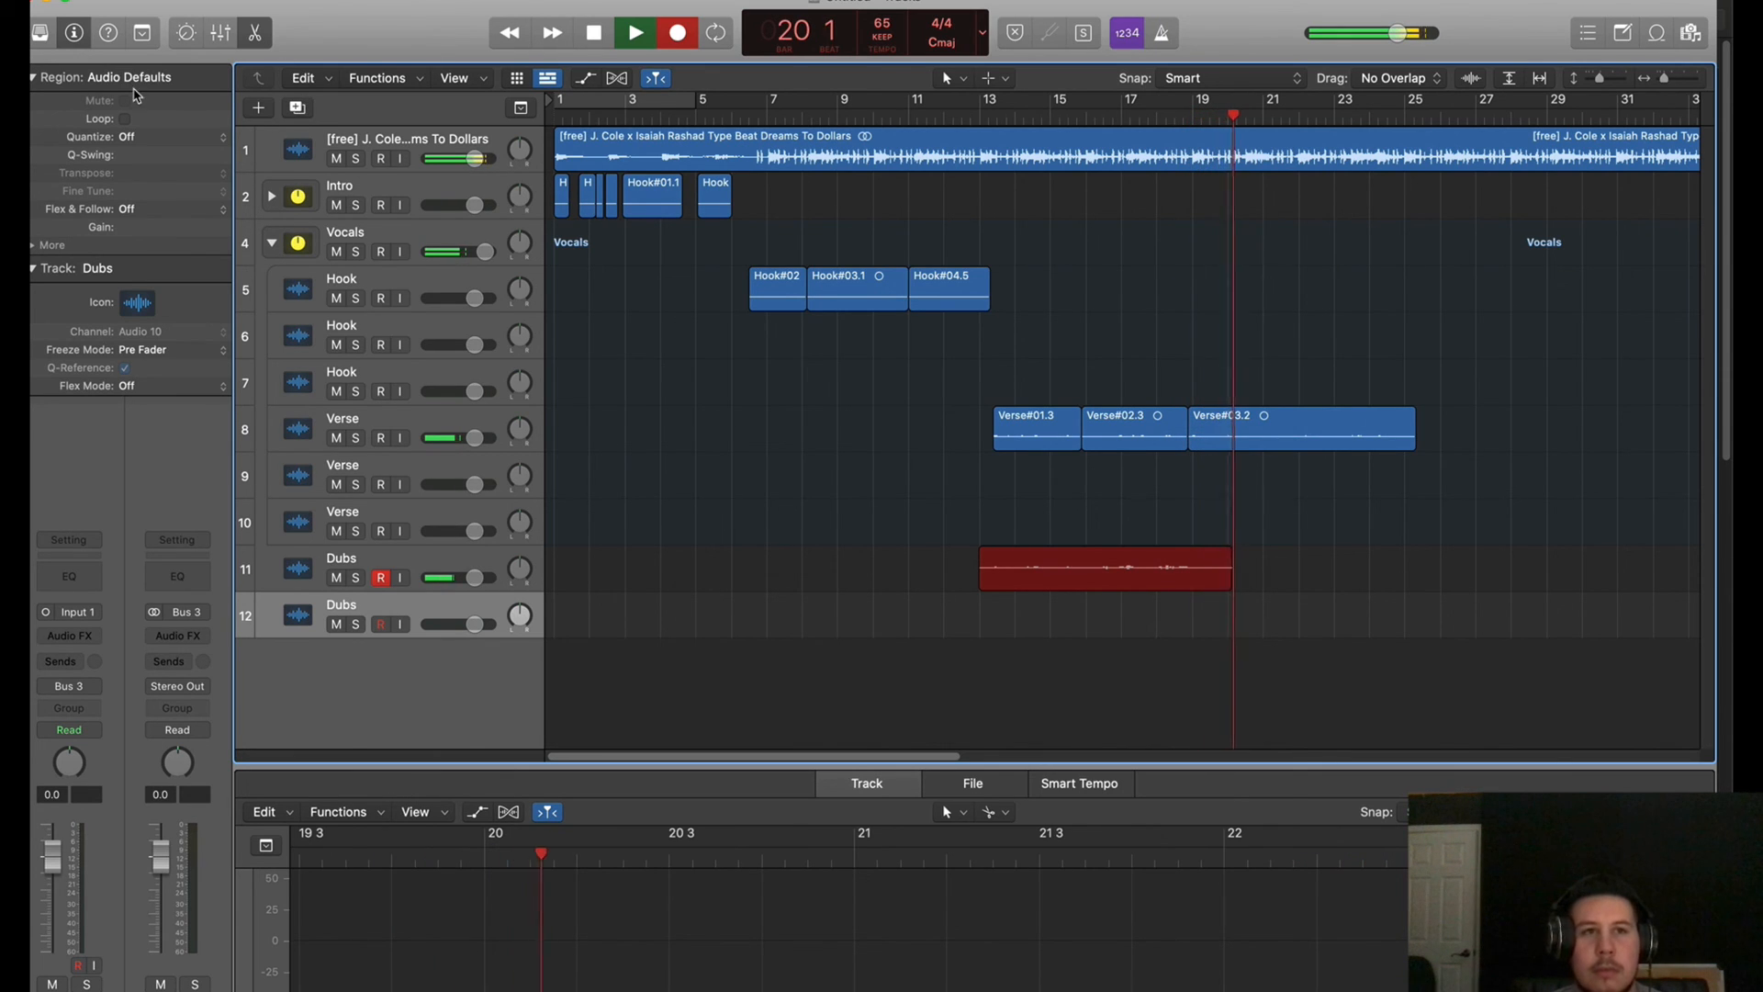
click(216, 36)
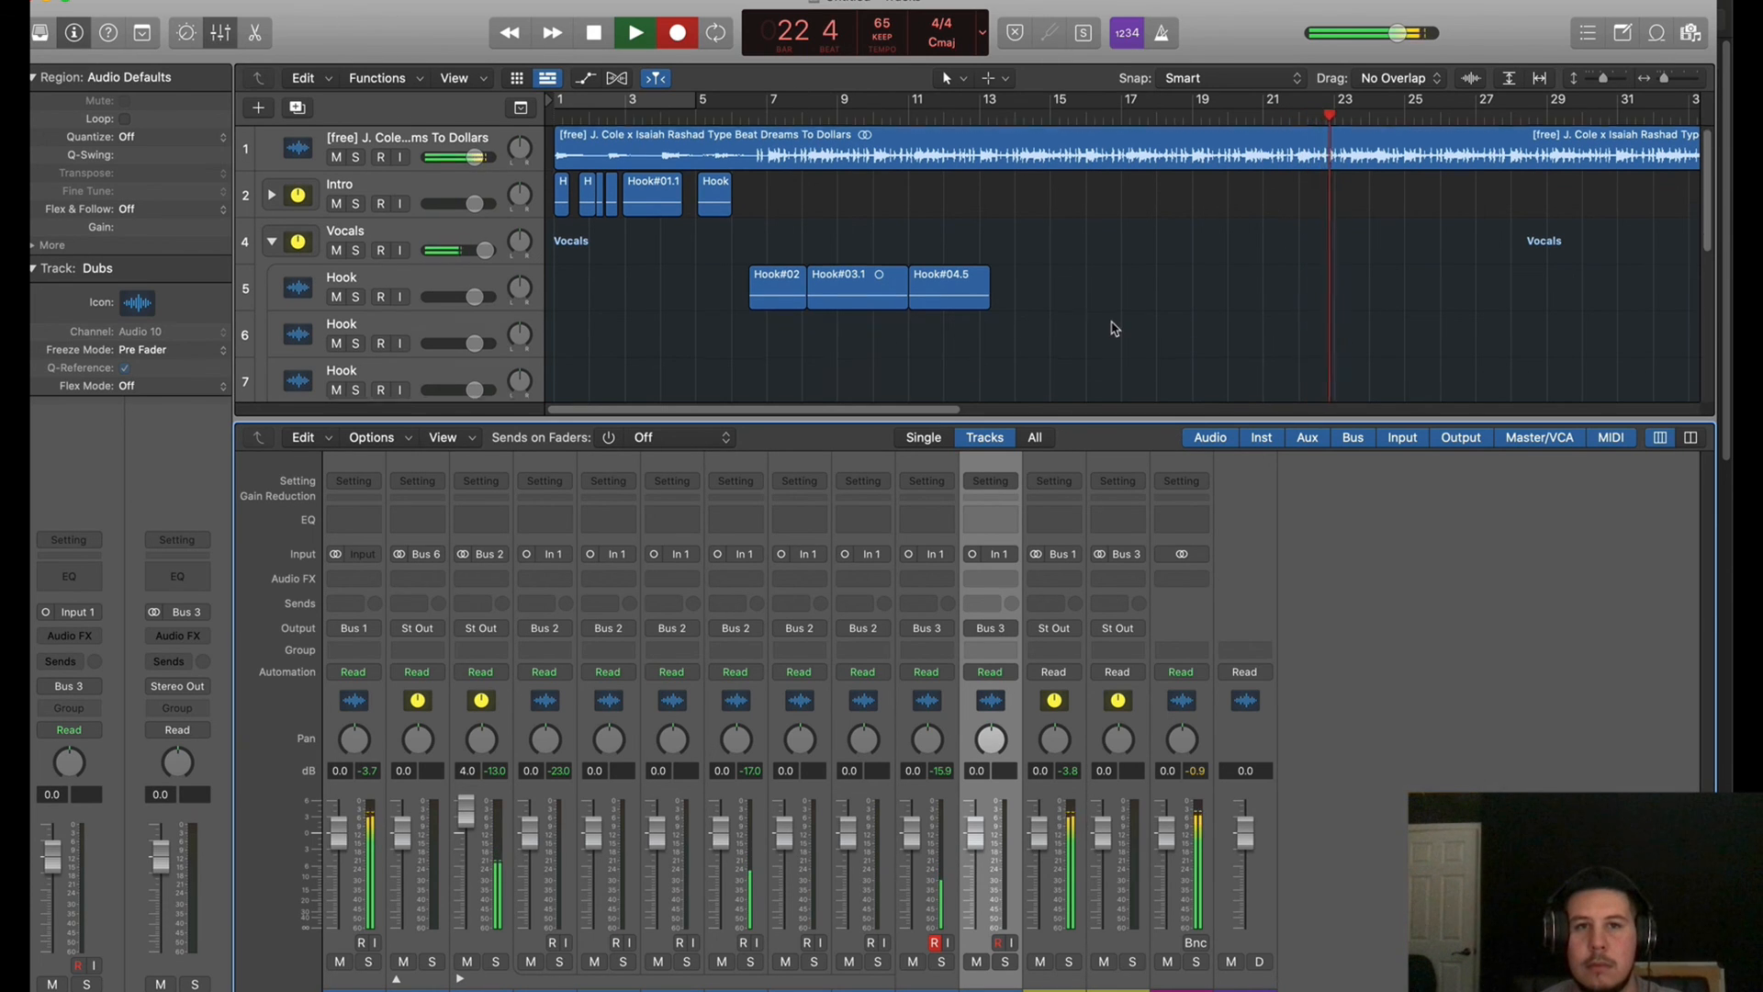
scroll(1114, 327, down, 5)
scroll(1114, 328, up, 1)
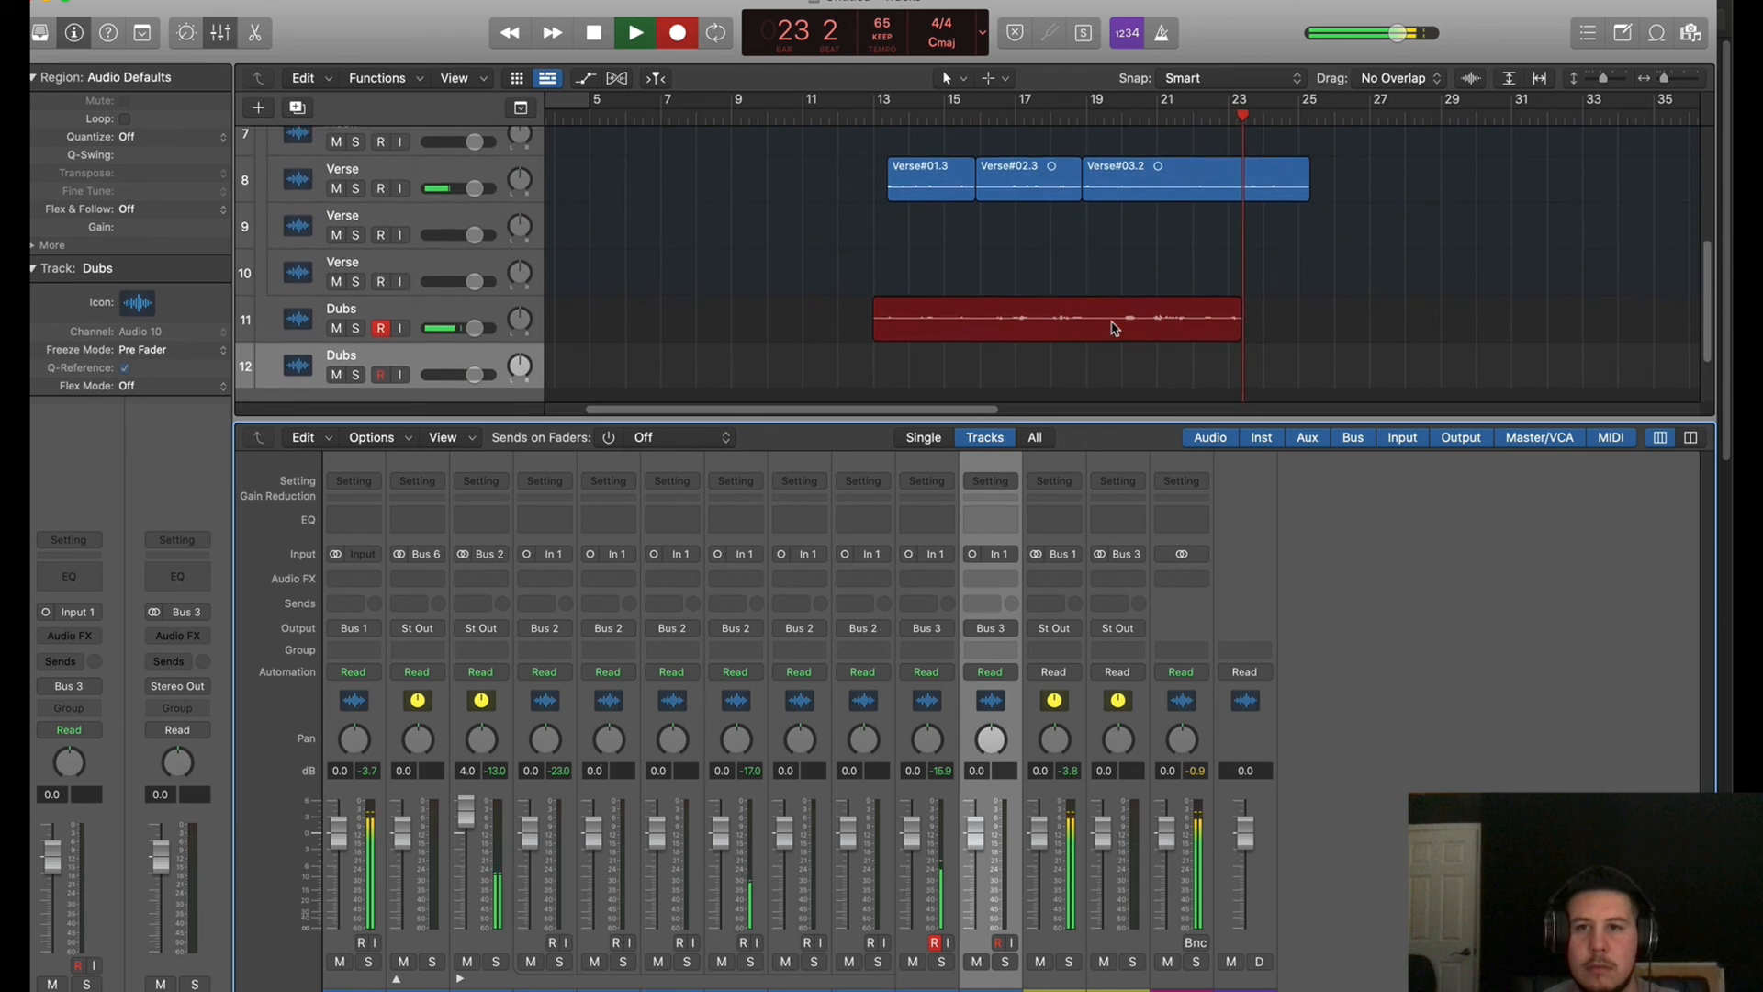
scroll(1114, 327, right, 3)
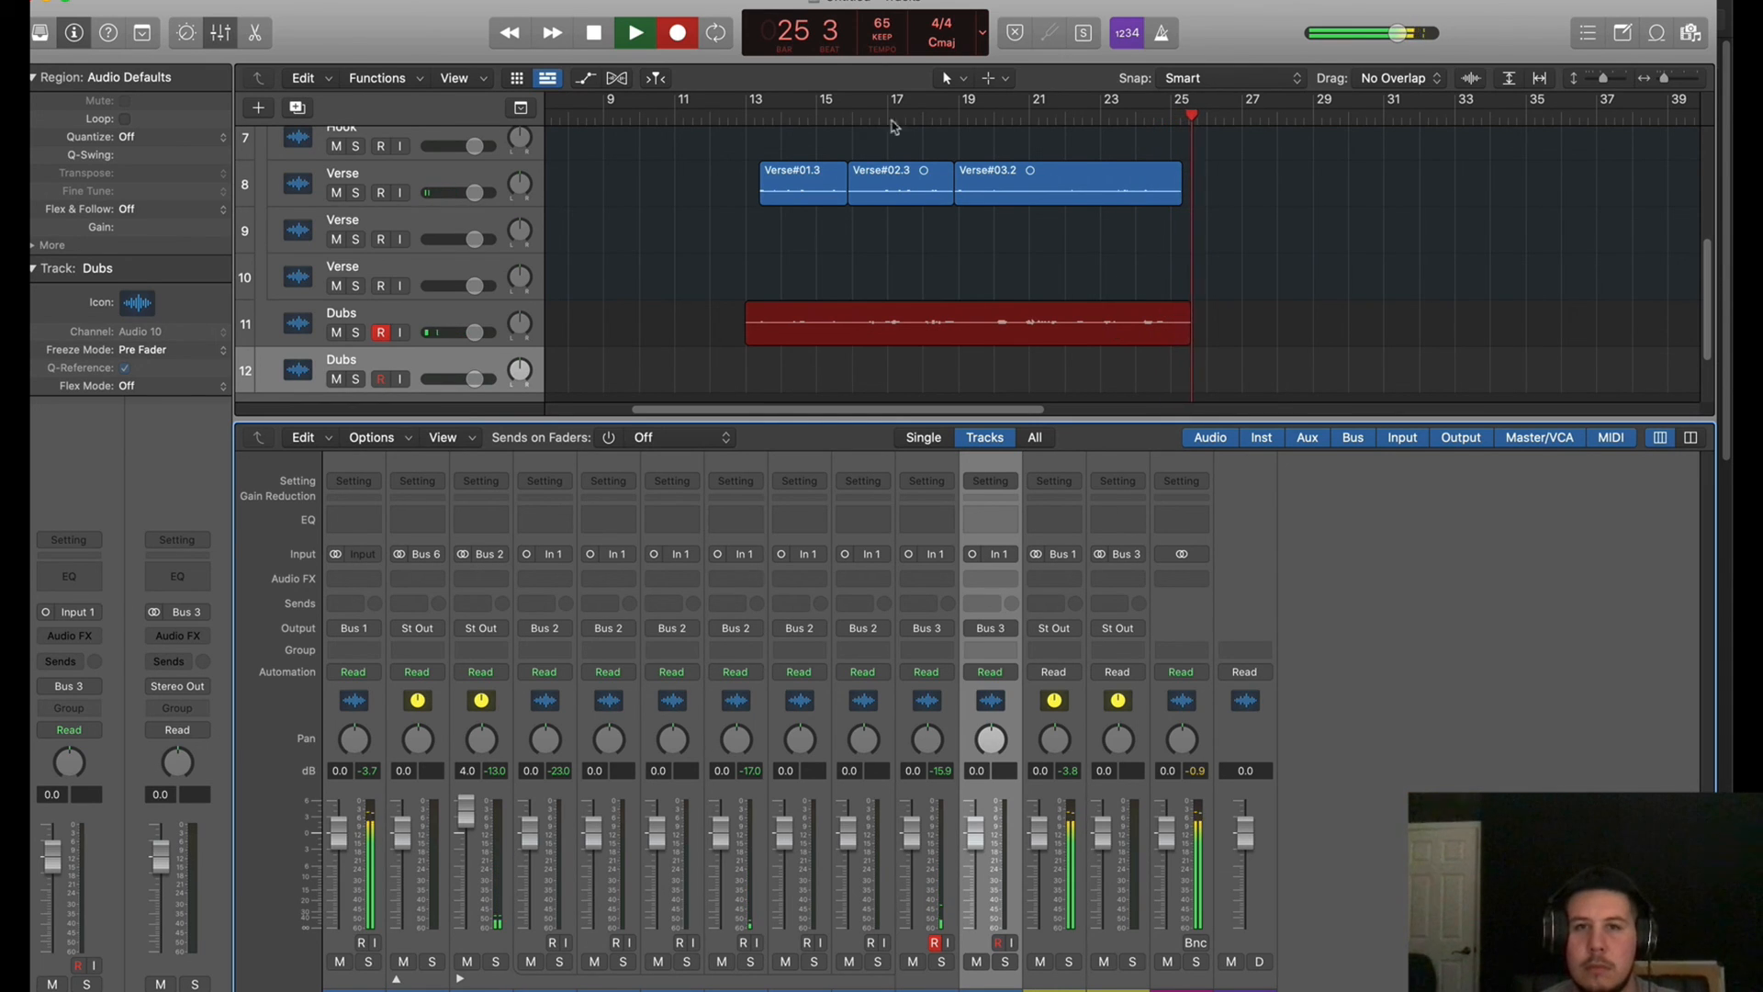
key(space)
key(space)
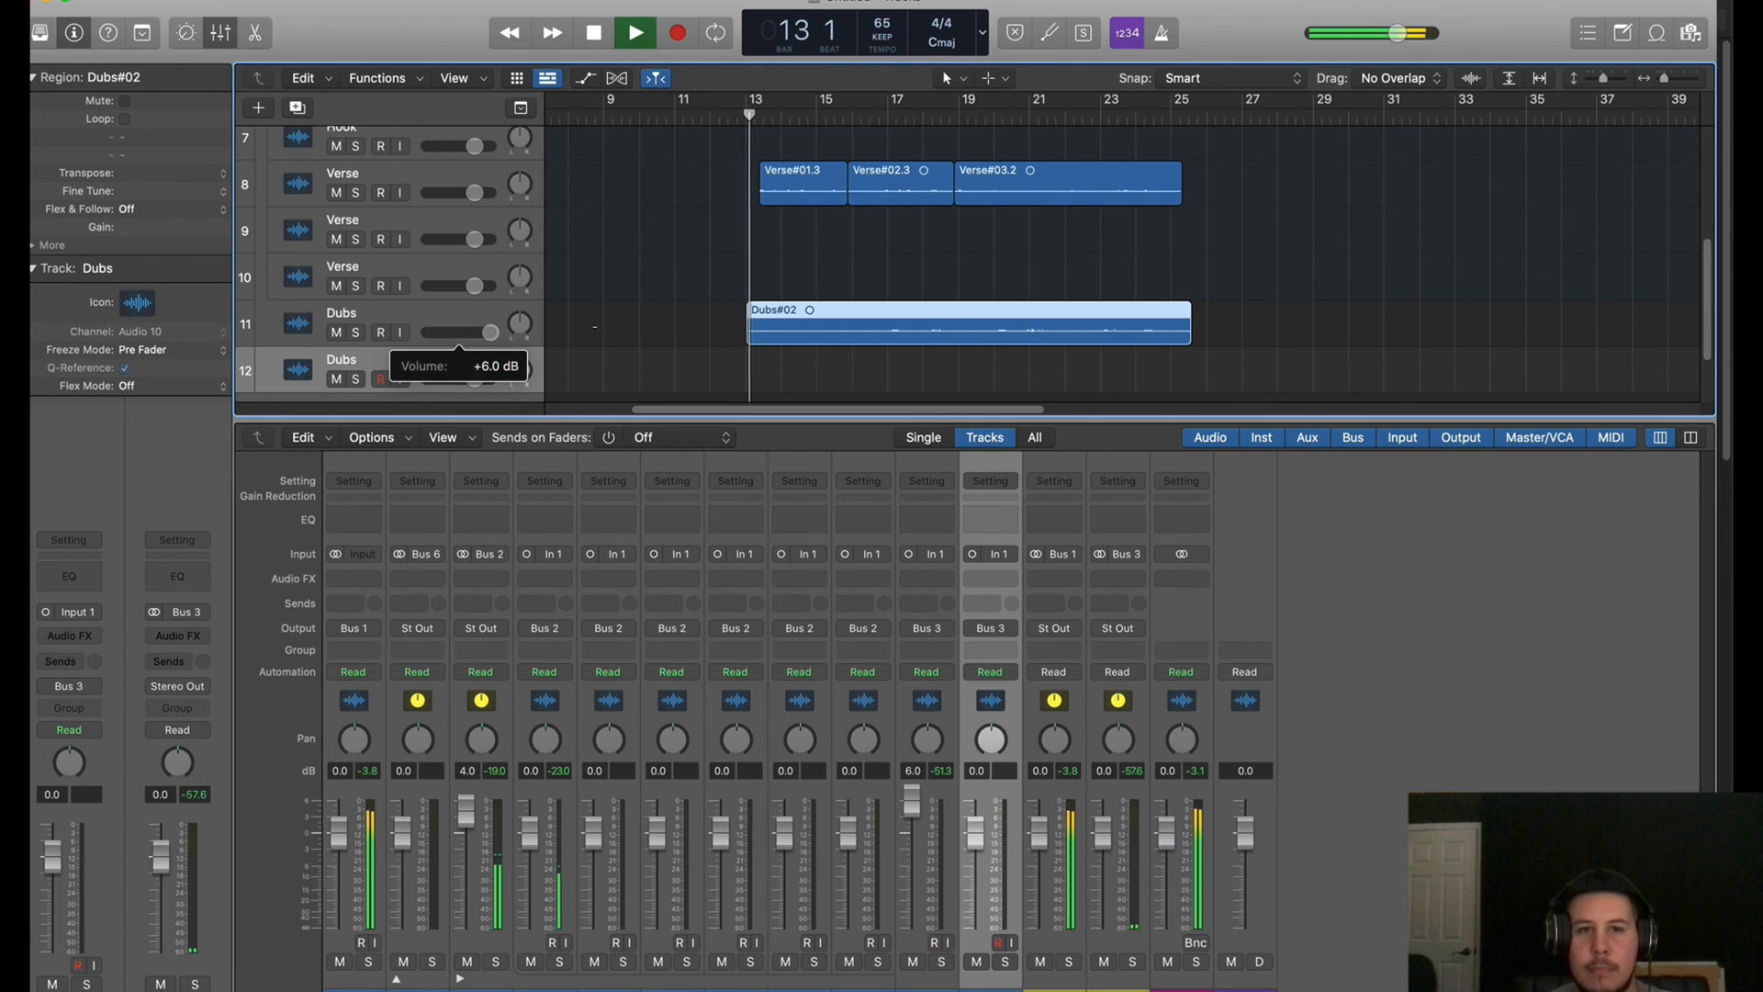
Split Dubs#02 in the audio editor just before its first phrase and delete the silent start
key(e)
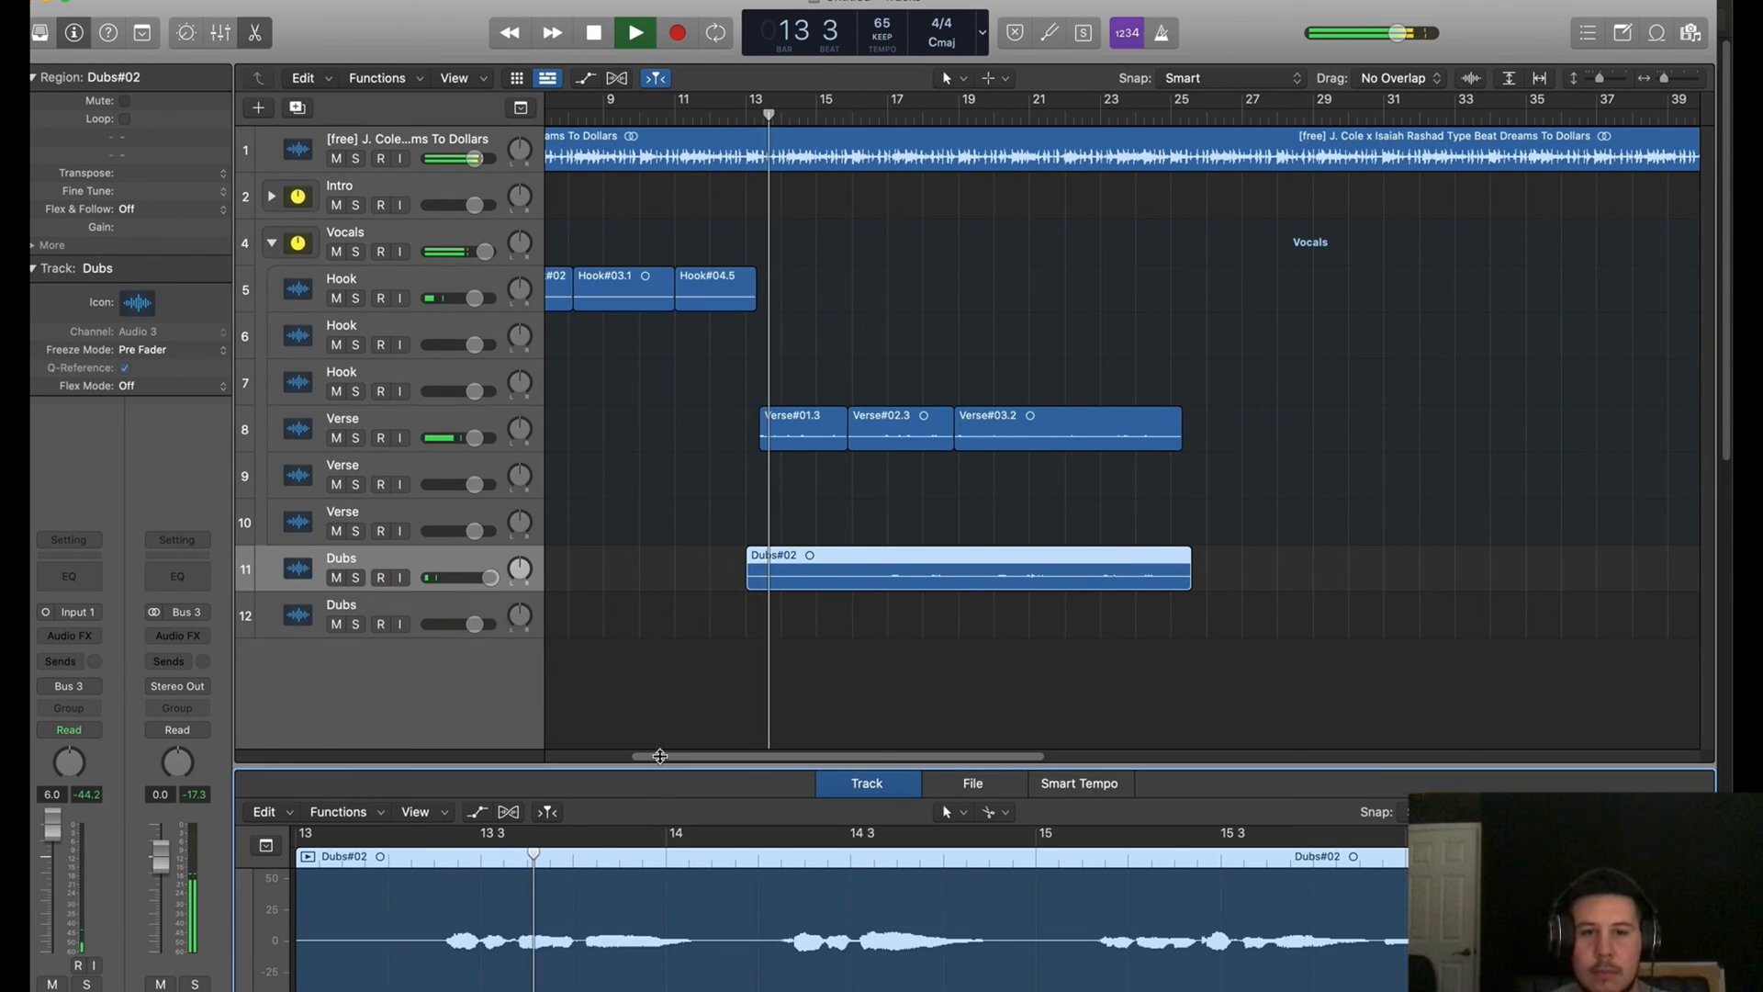
click(685, 658)
scroll(614, 960, left, 2)
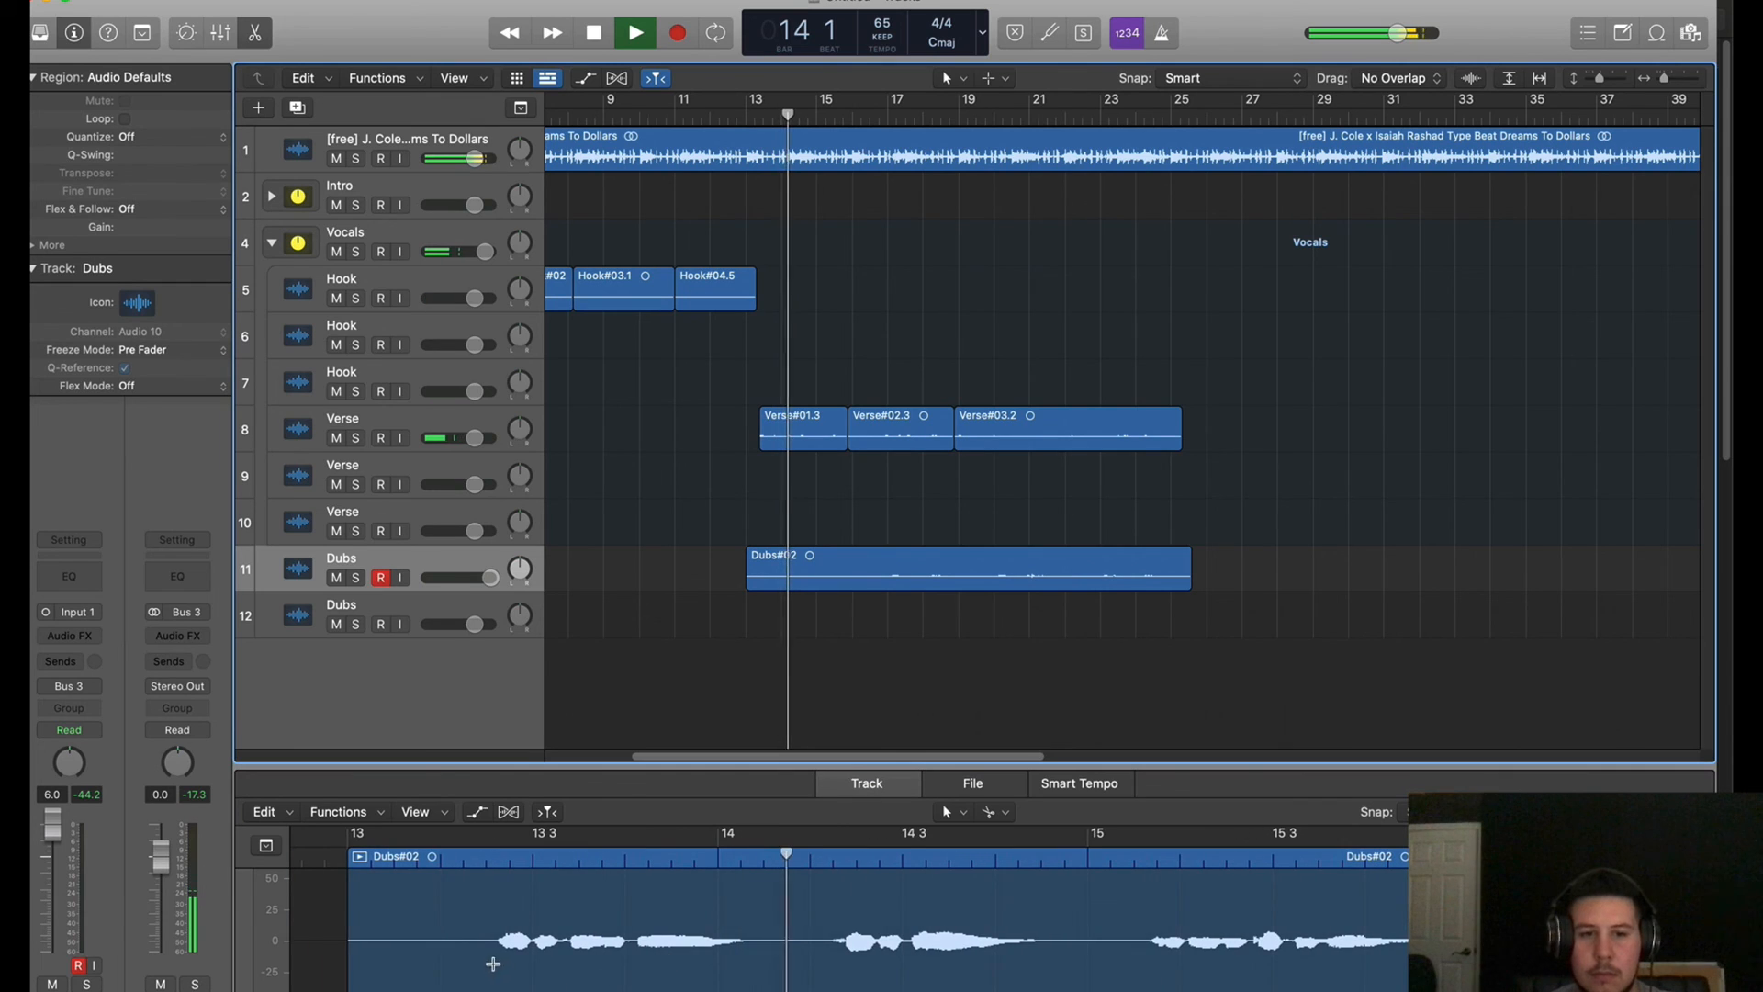
super+click(441, 965)
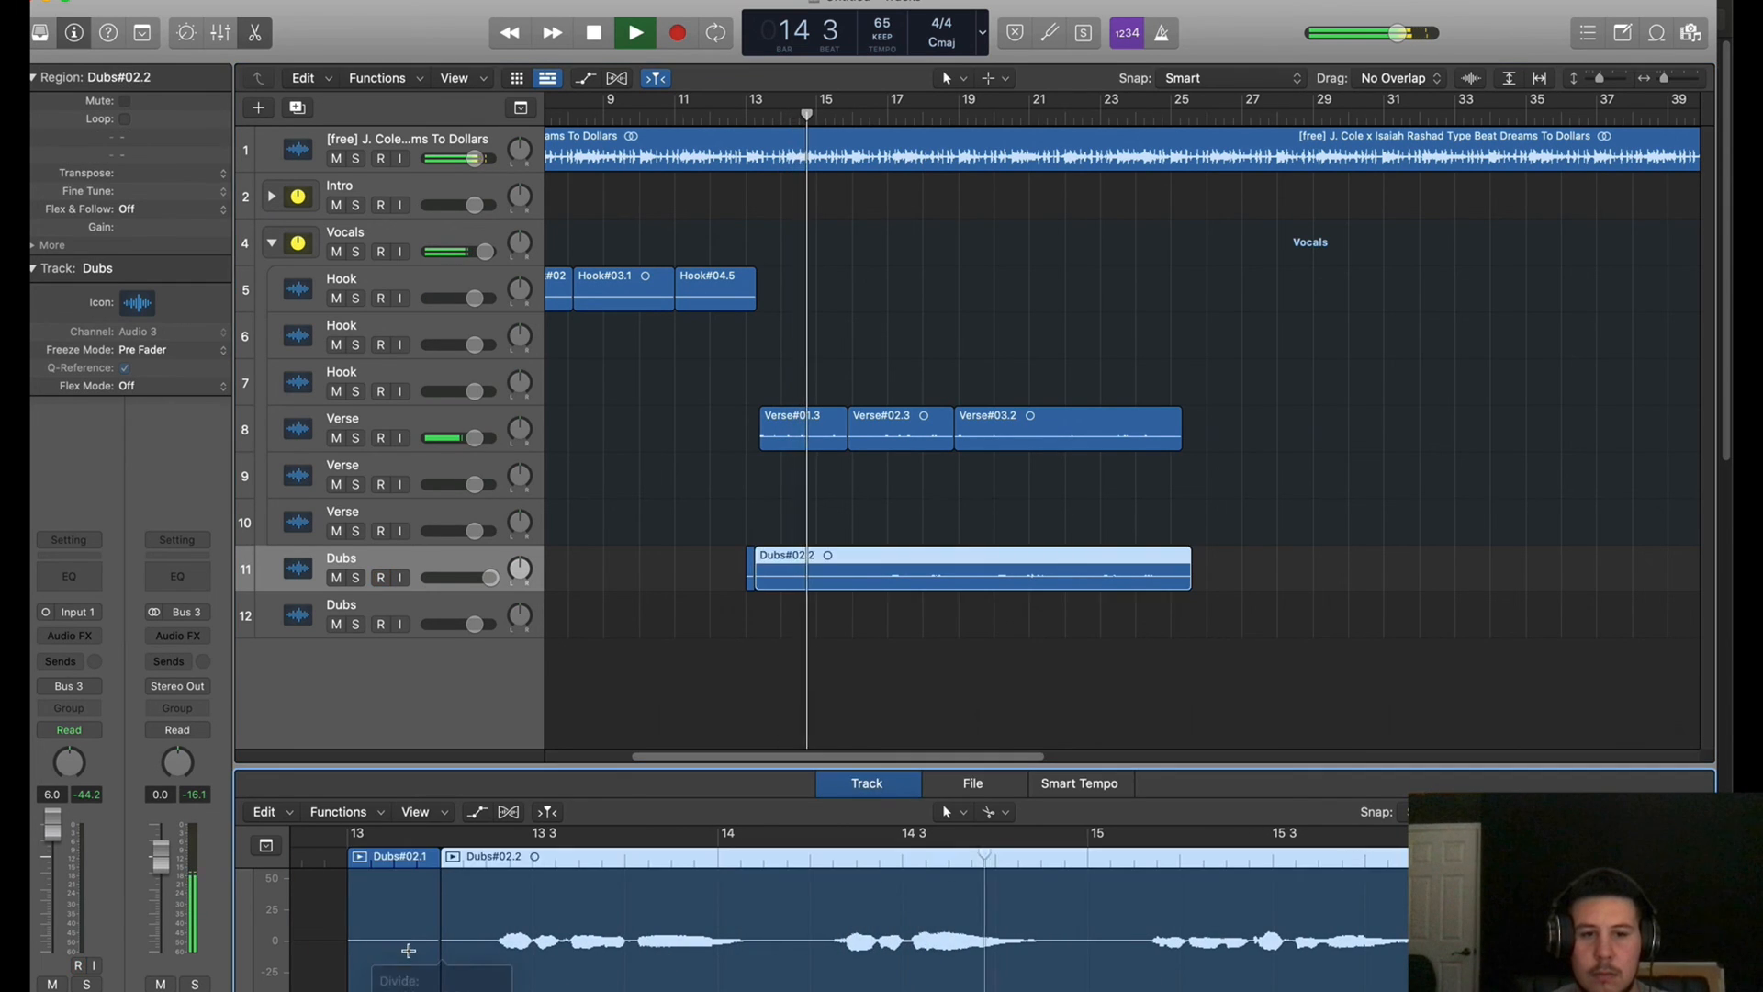
super+click(409, 949)
drag(252, 936, 414, 921)
key(Delete)
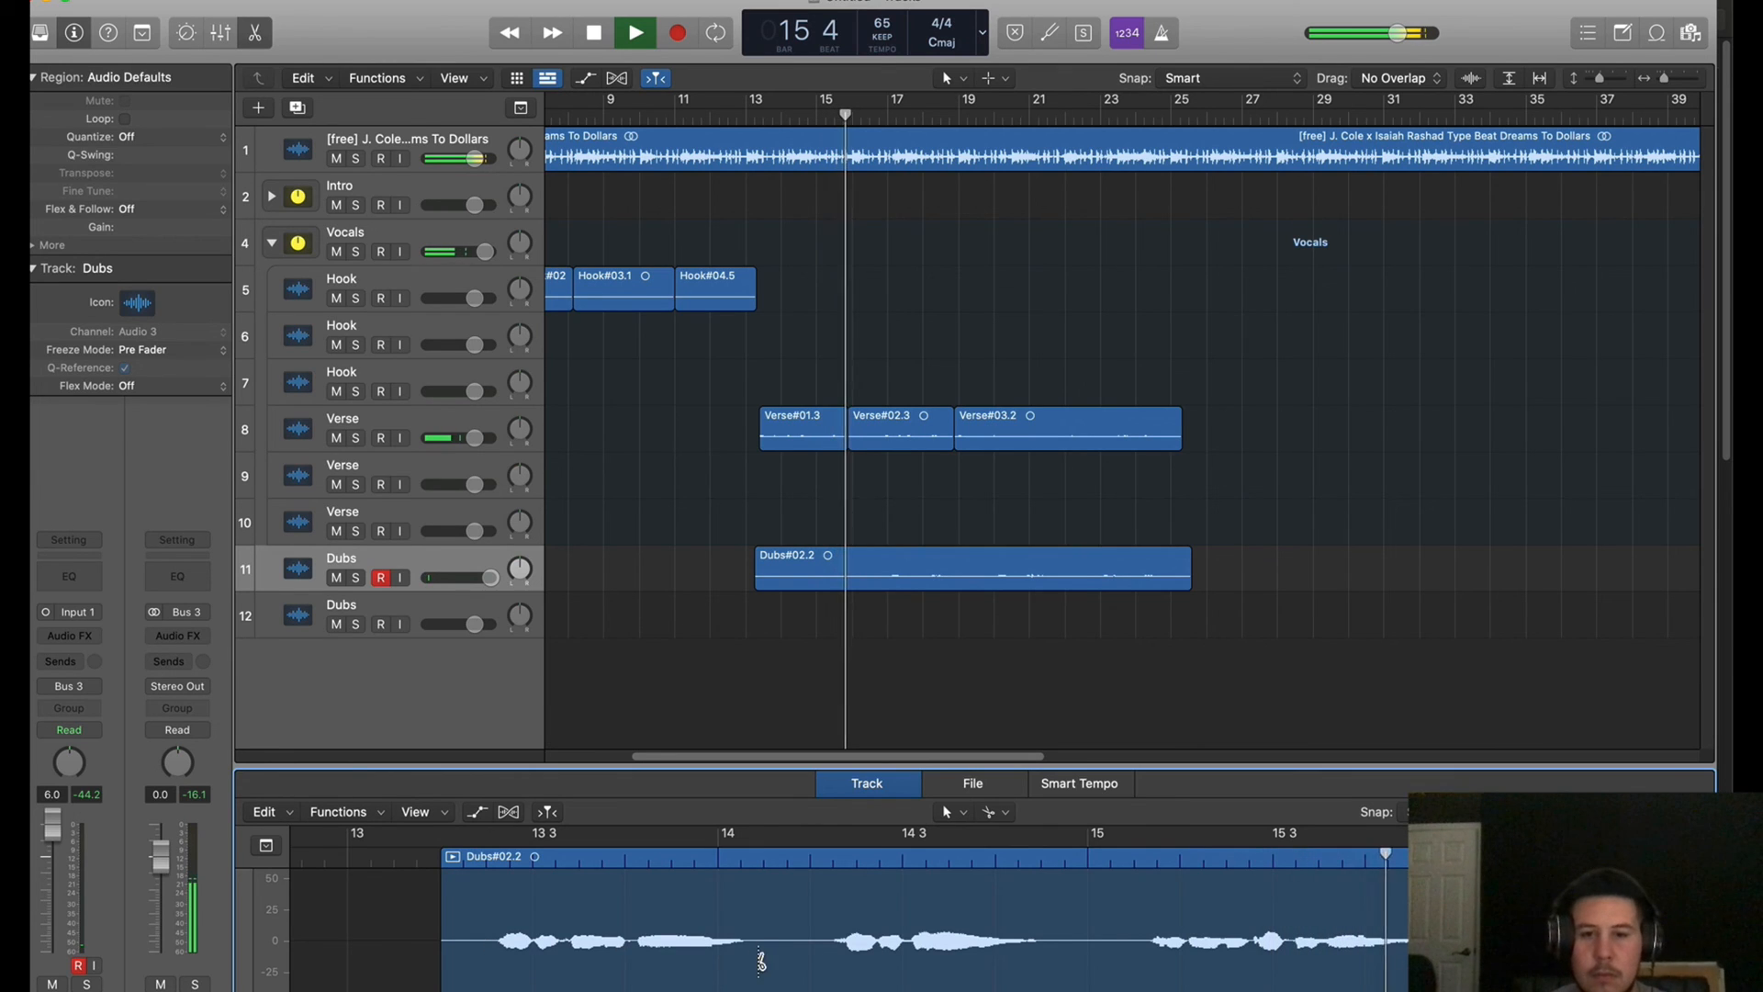
Split the Dubs take at both ends of each silent gap between phrases from bar 14 to bar 18
super+click(761, 955)
super+click(824, 955)
super+click(1072, 960)
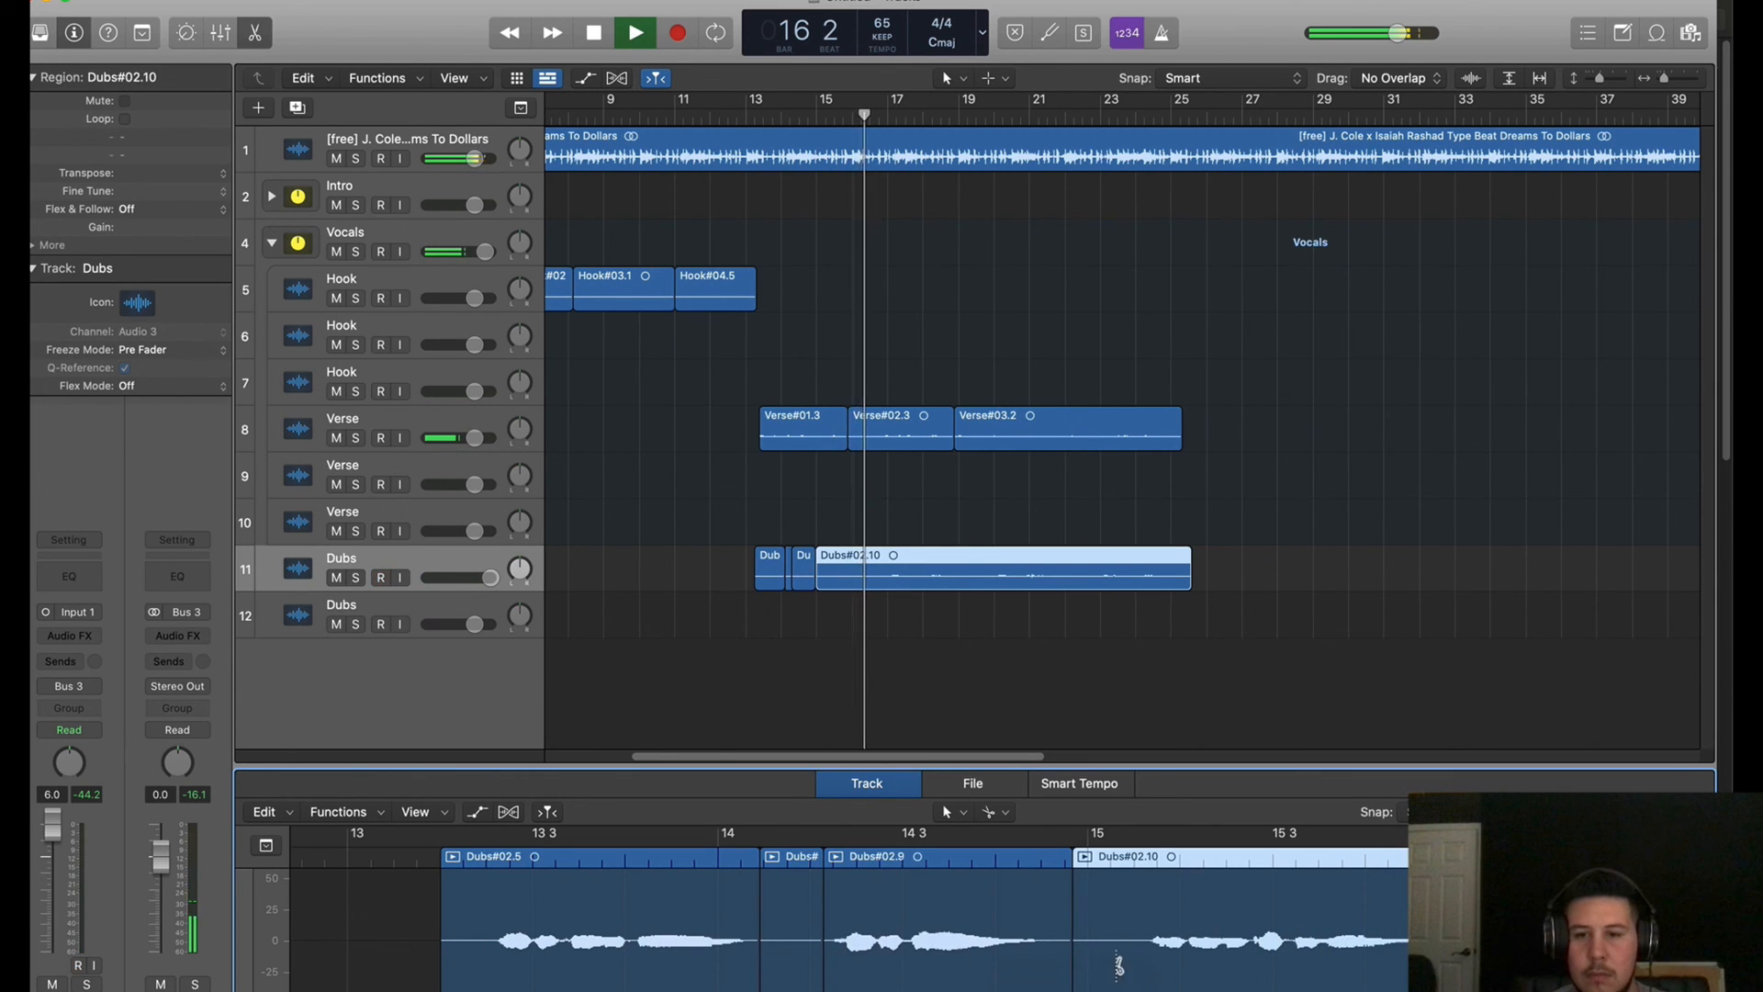
super+click(1134, 960)
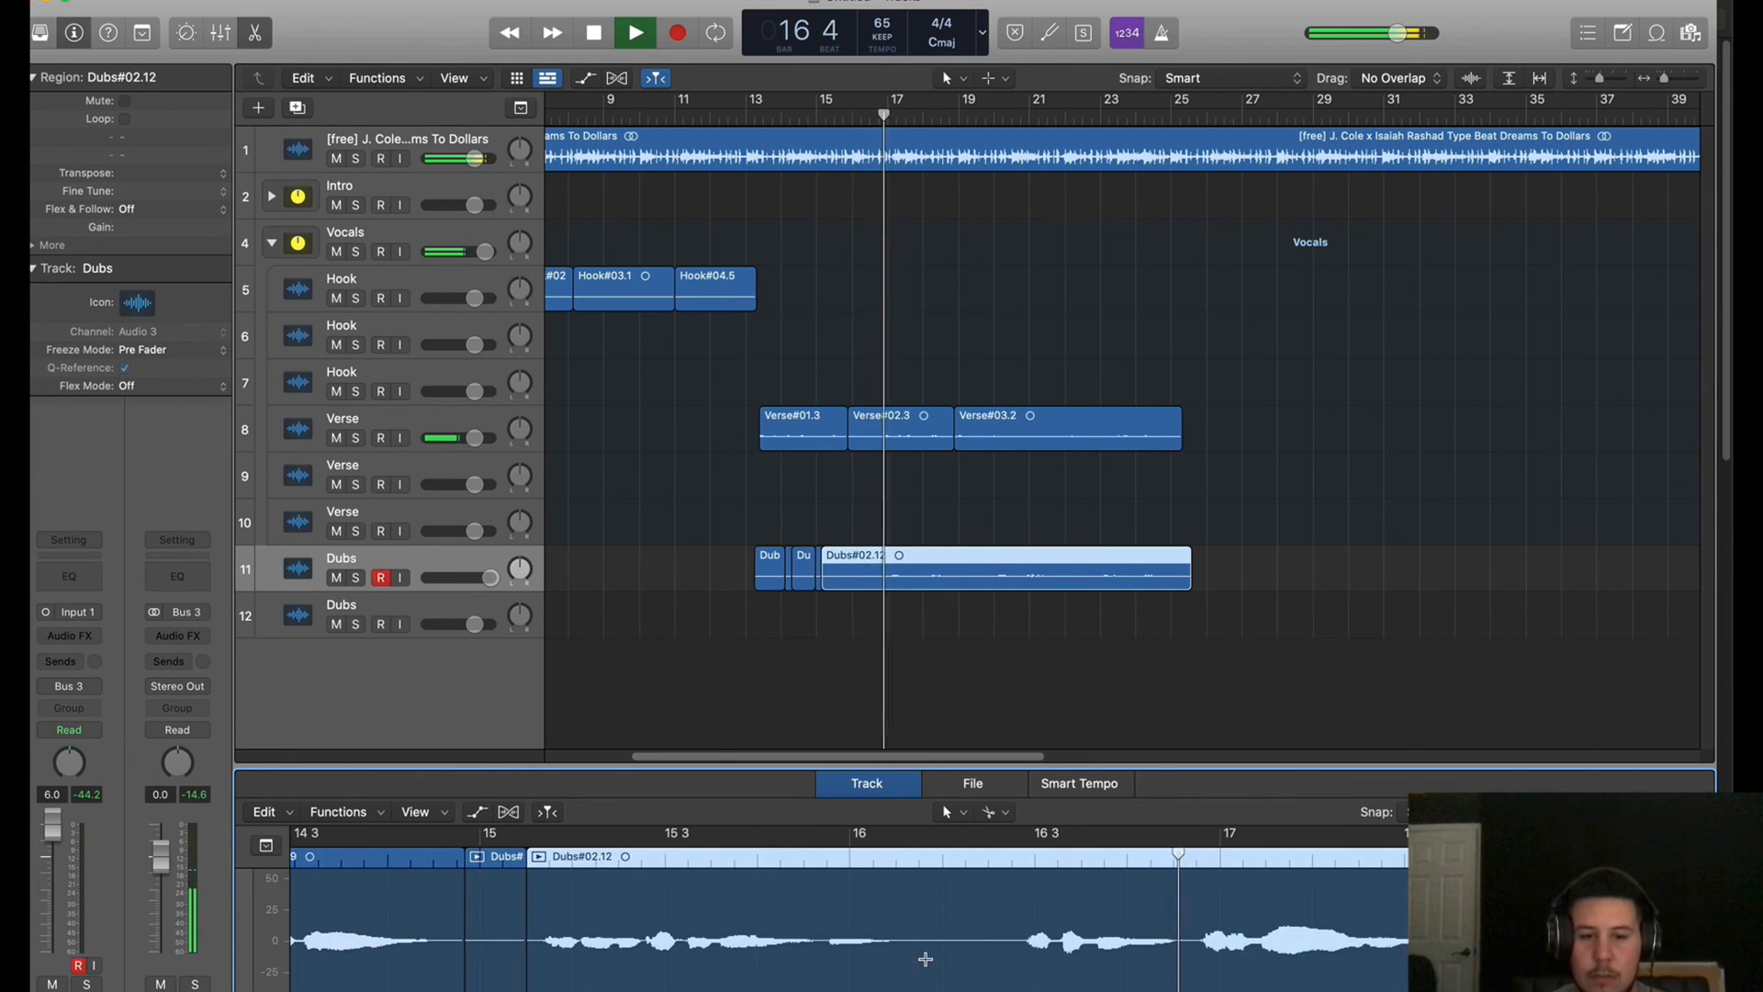
super+click(920, 965)
super+click(1008, 966)
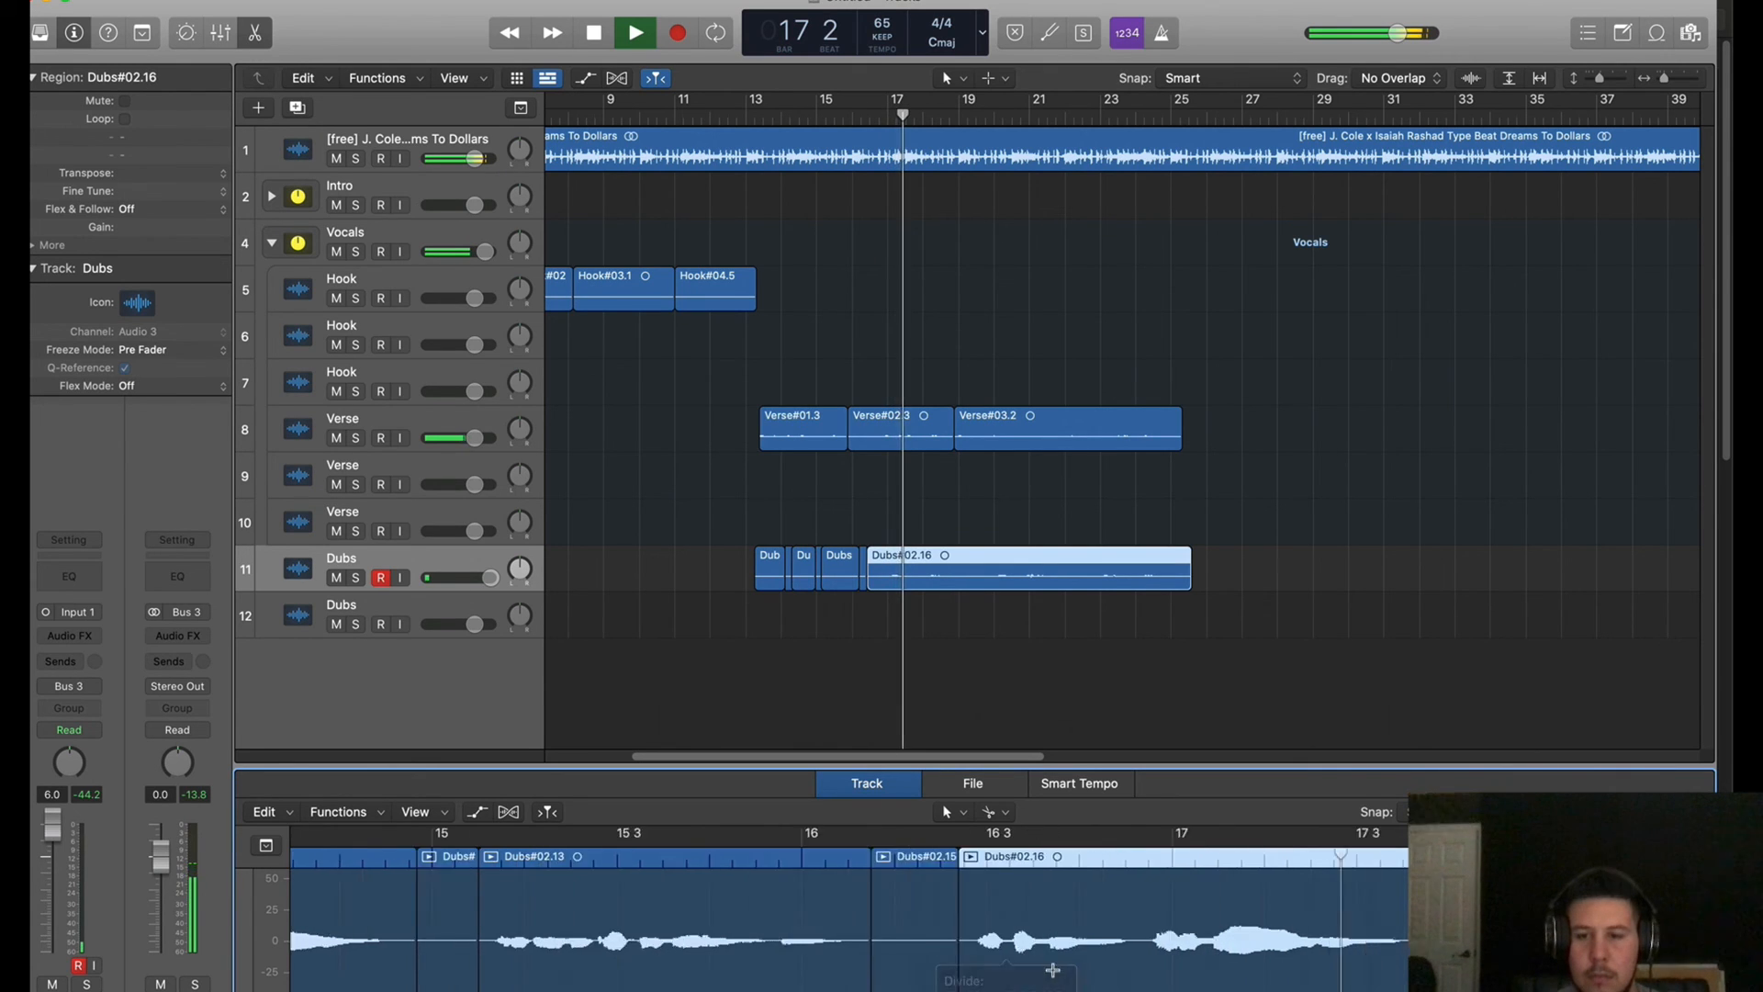
super+click(1159, 962)
super+click(1253, 960)
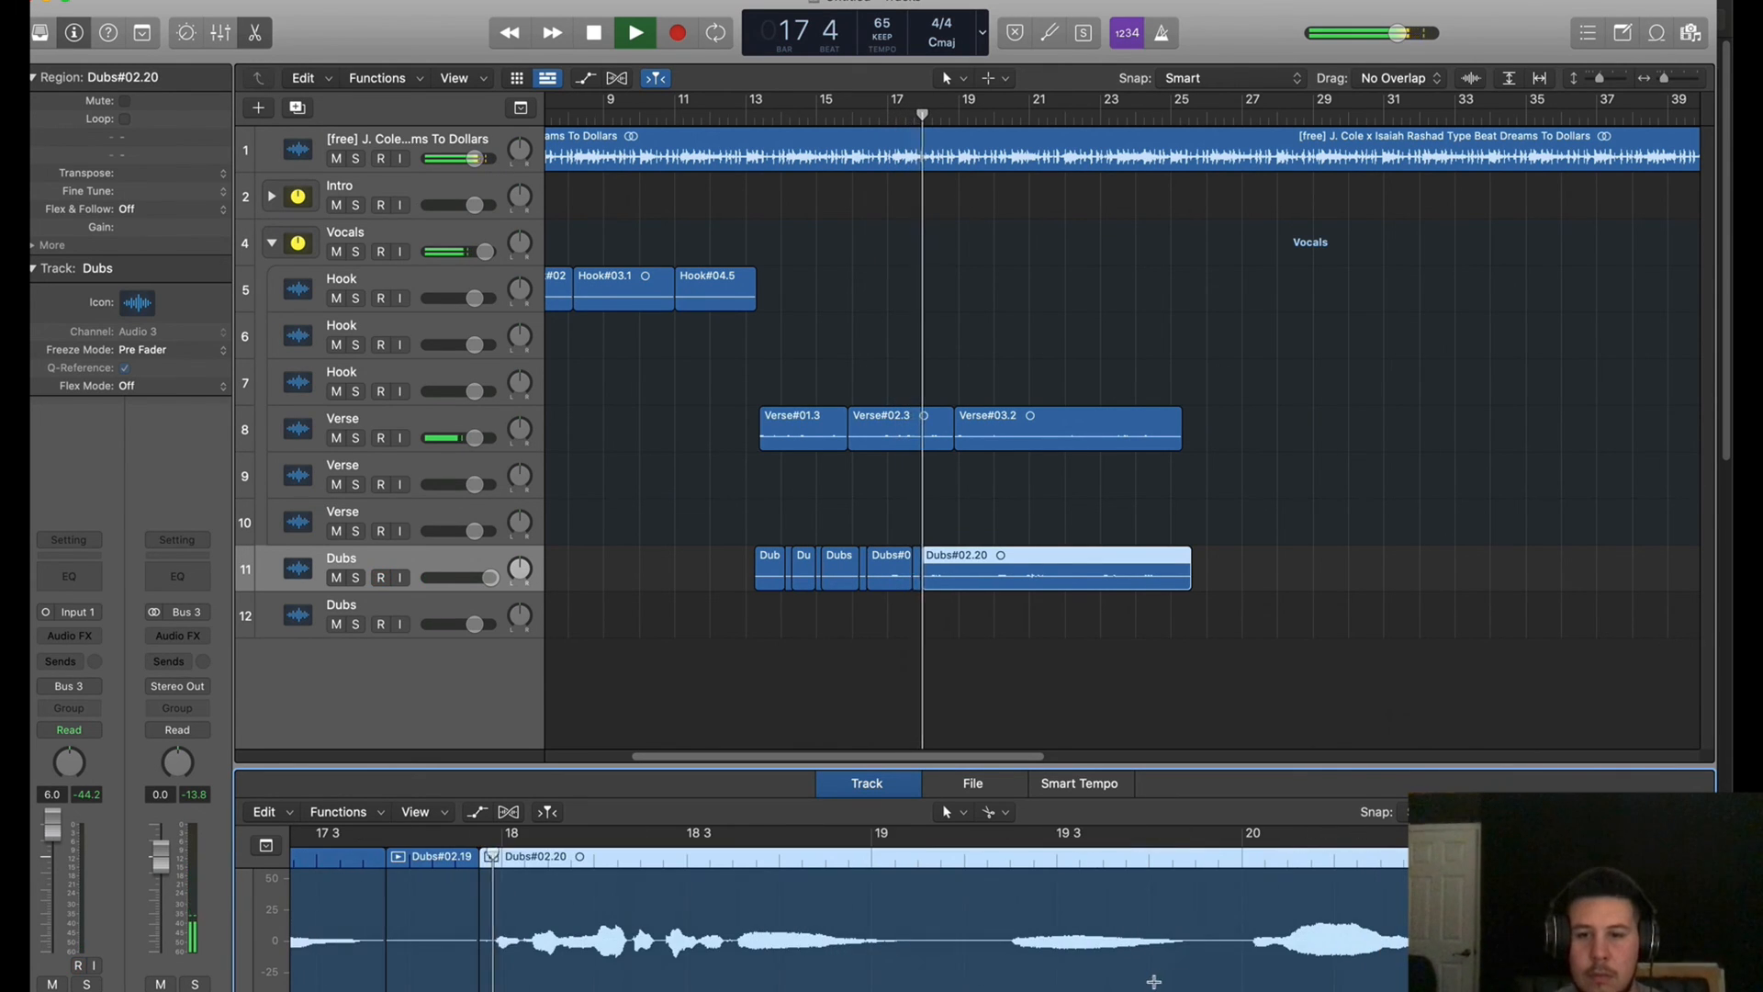
Split the Dubs take around the silent gaps between phrases from bar 19 to about 22 2
click(995, 971)
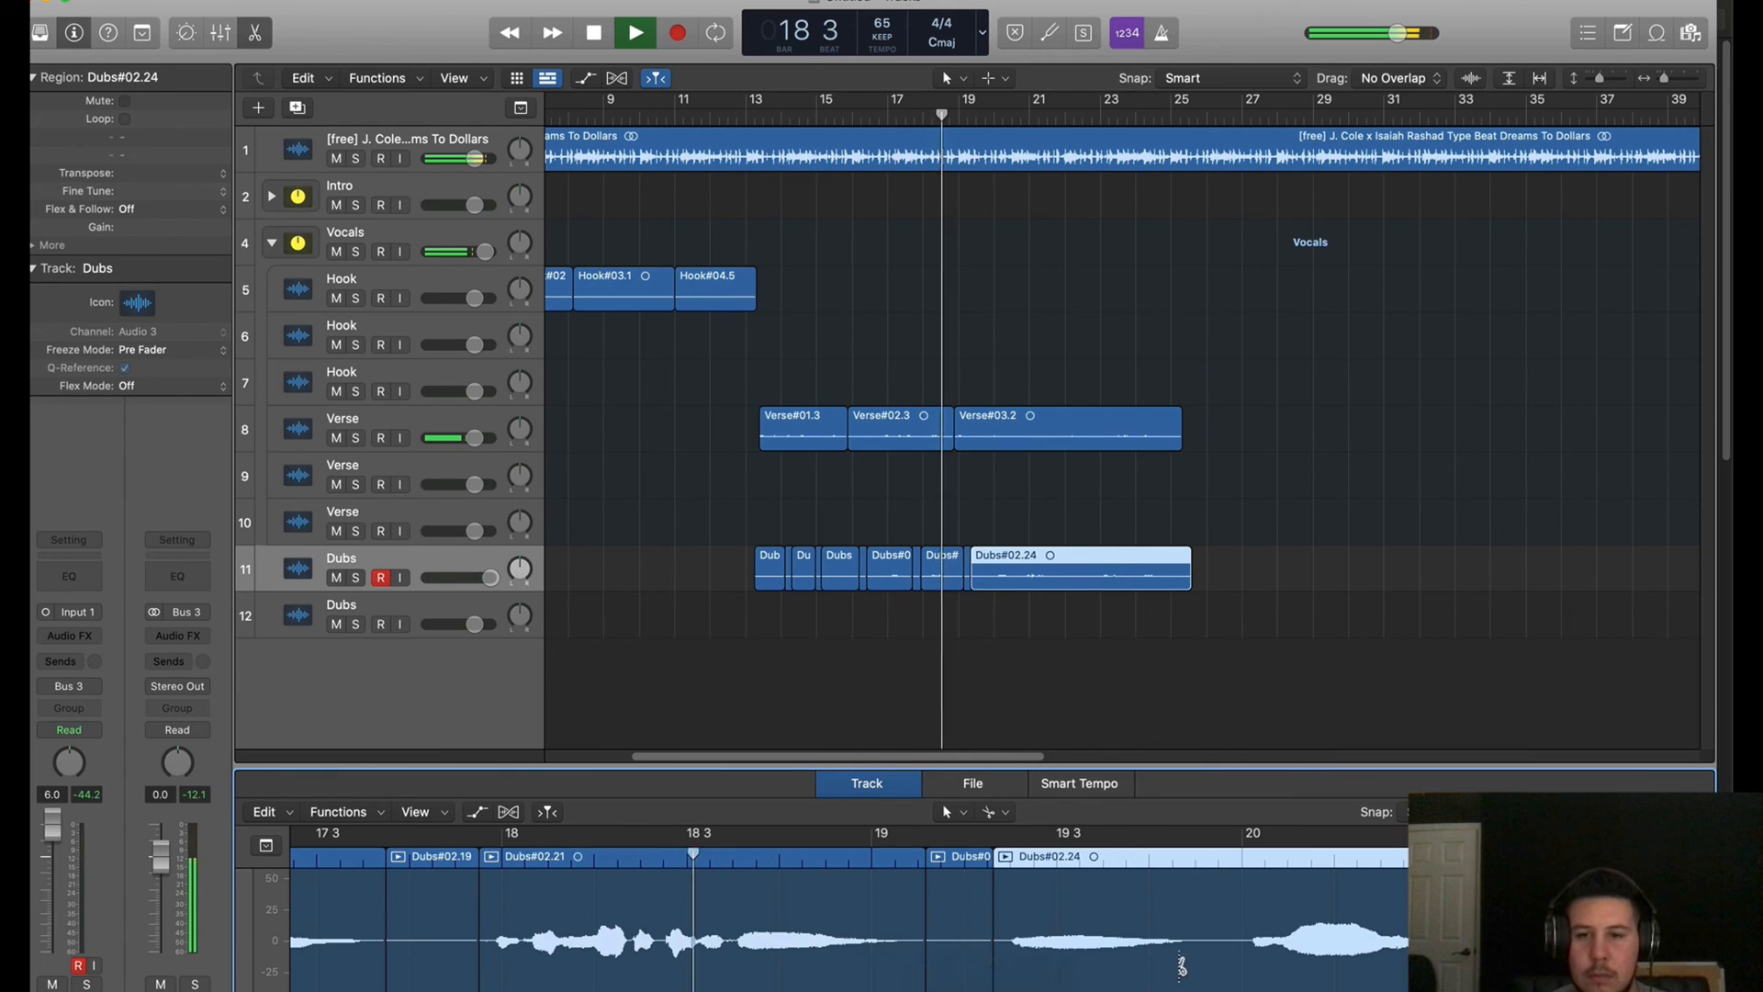
click(1196, 966)
click(1236, 968)
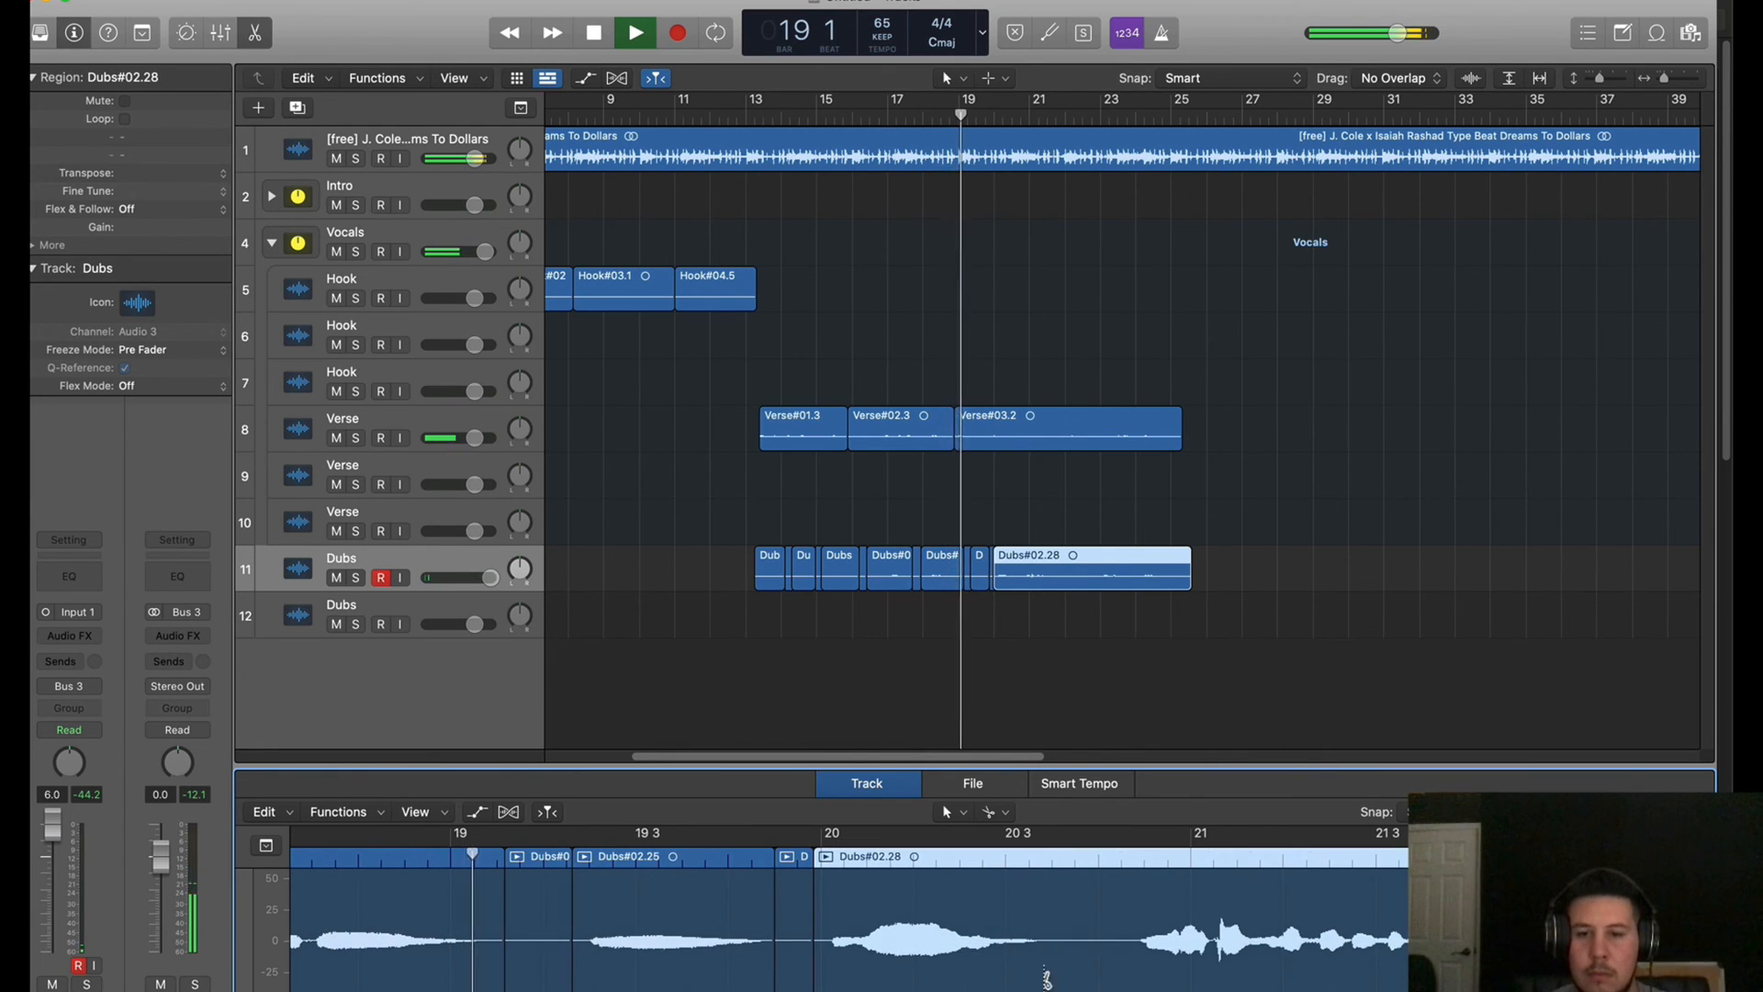
click(1020, 969)
click(1073, 970)
scroll(1112, 972, right, 4)
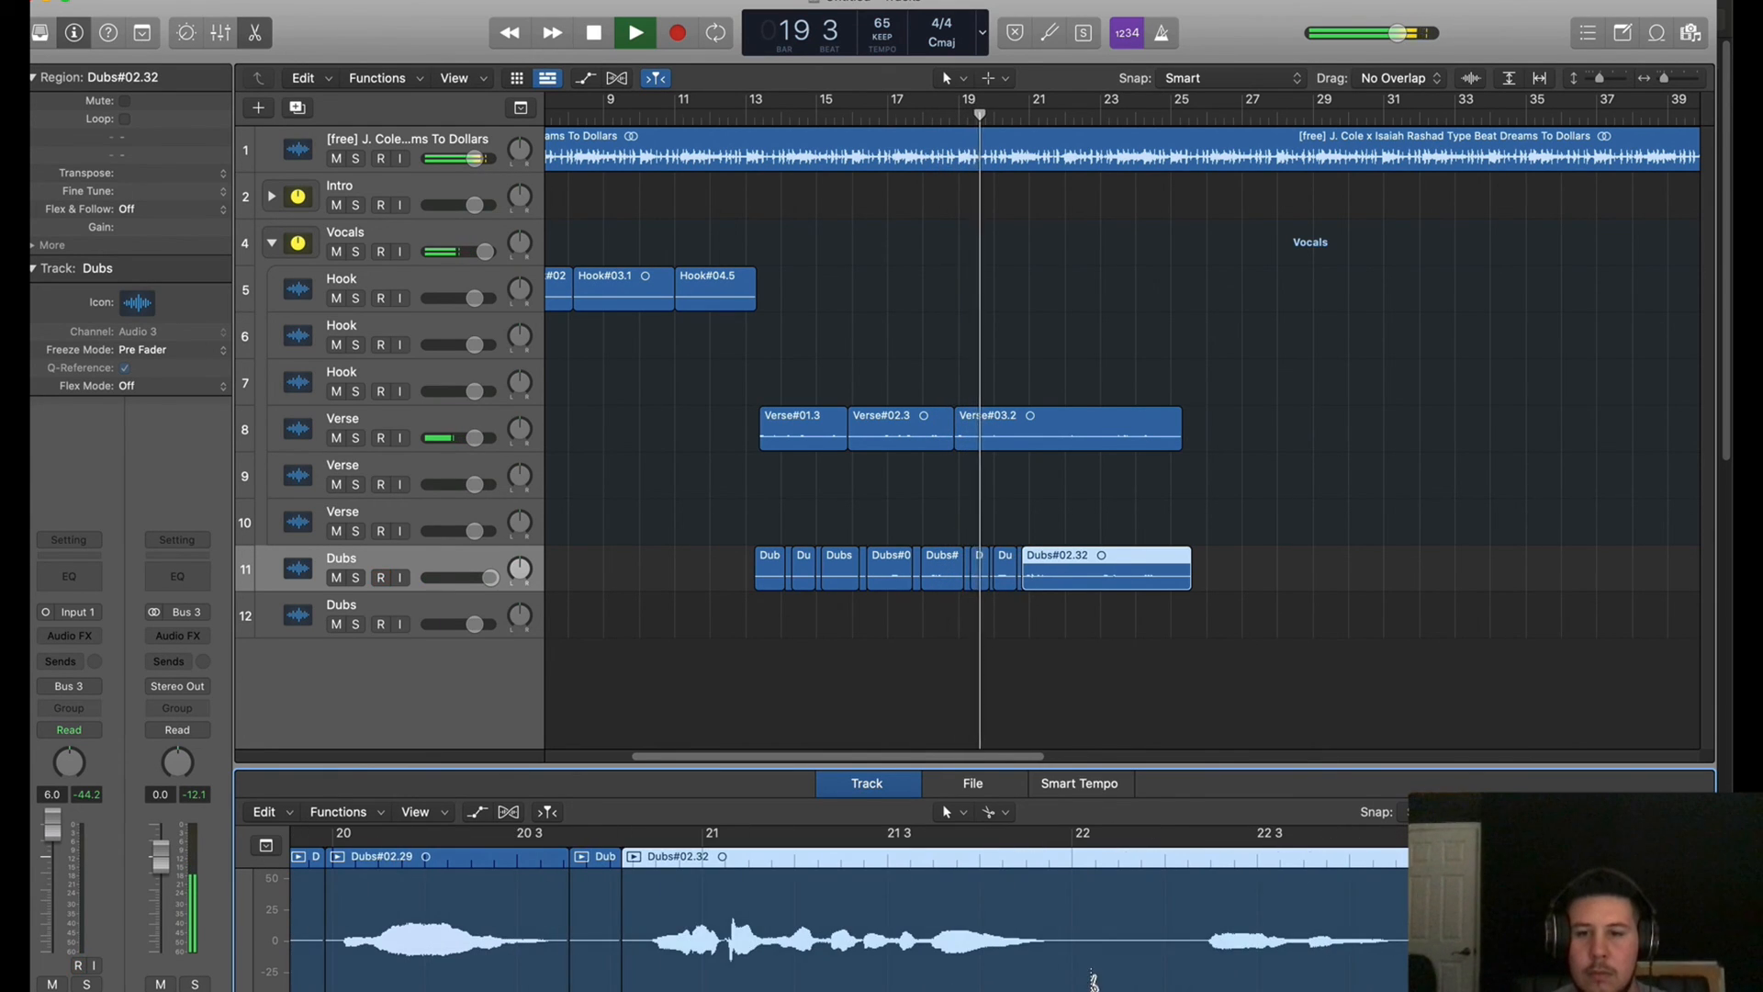
click(1072, 970)
click(1190, 970)
scroll(1173, 975, right, 3)
scroll(1171, 976, right, 1)
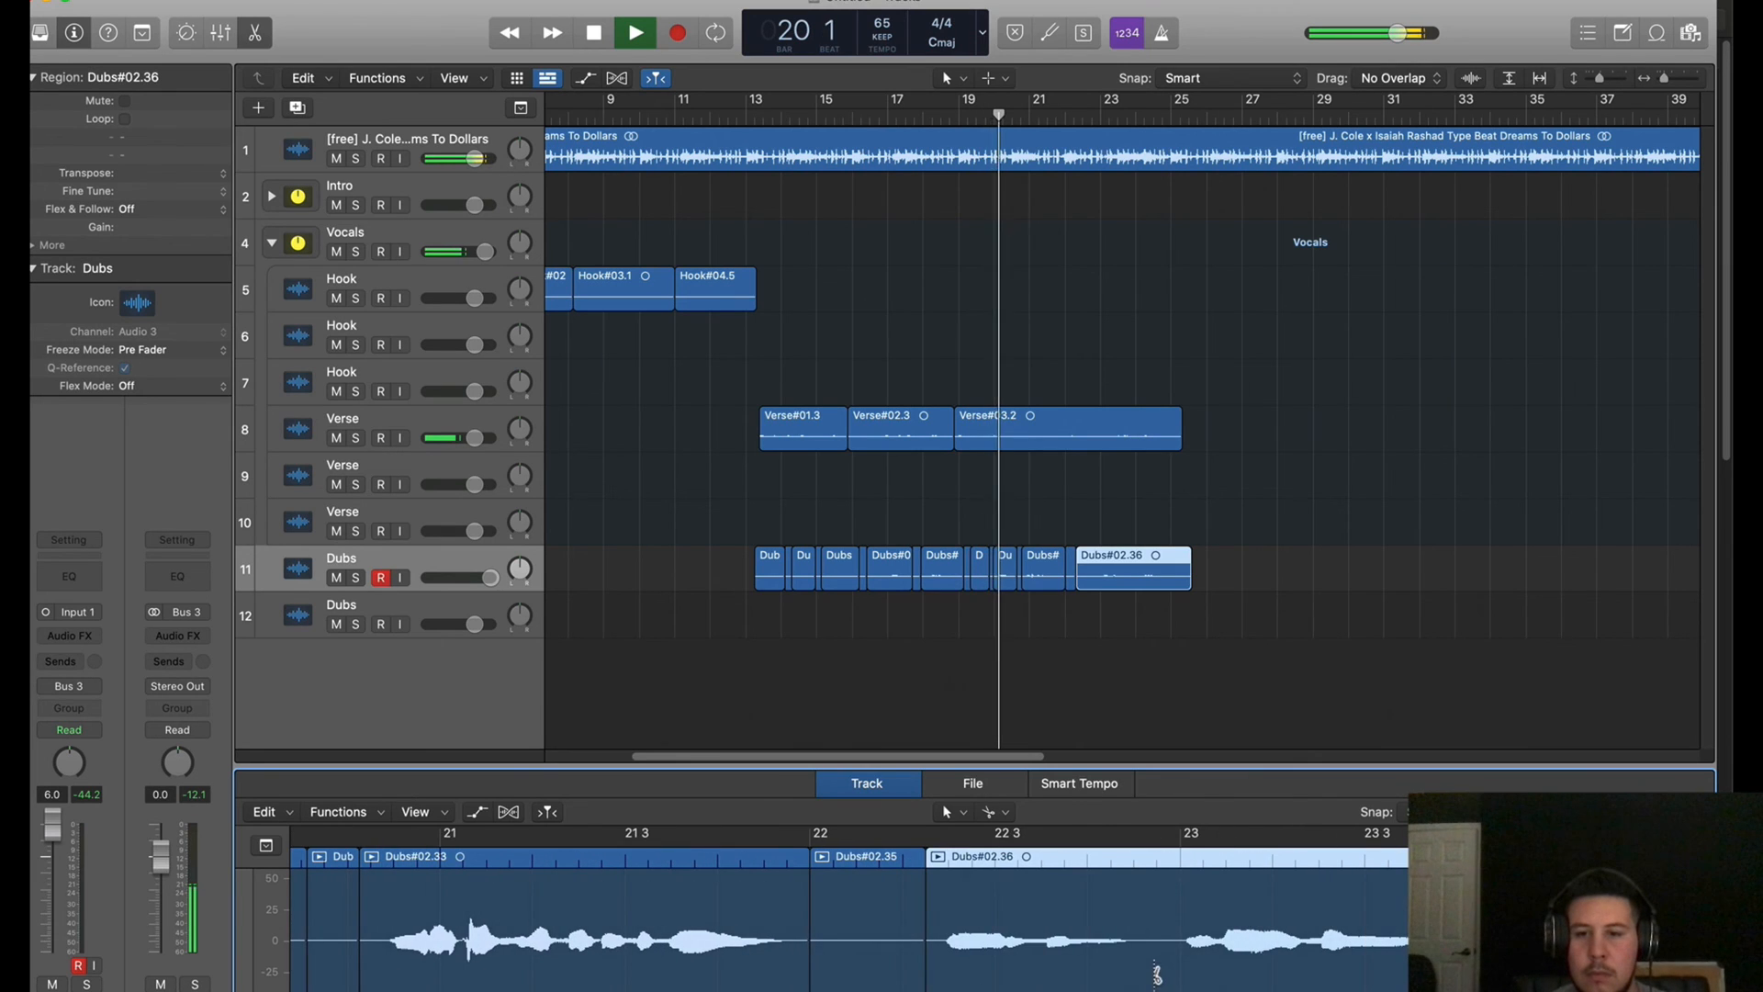
Split the Dubs take around its remaining gaps after 22 3 and at the end of its last phrase near bar 25
click(1143, 973)
click(1168, 971)
scroll(1168, 972, right, 2)
scroll(1161, 971, right, 3)
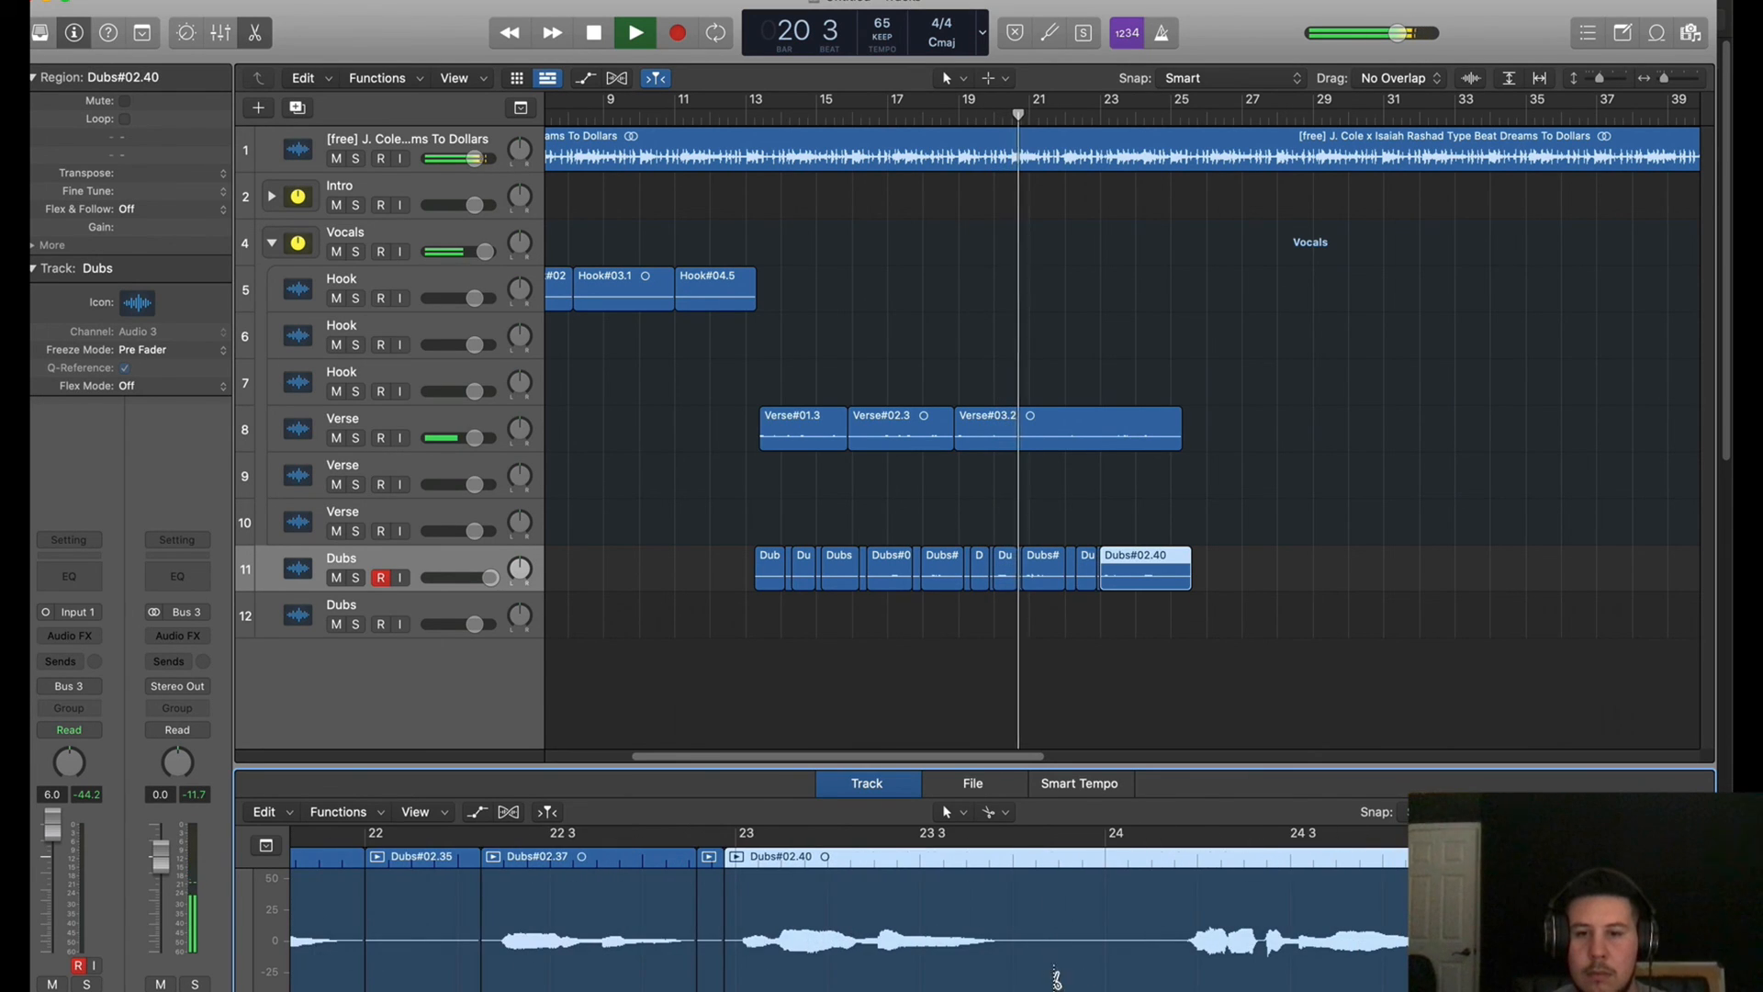
click(1015, 970)
click(1152, 969)
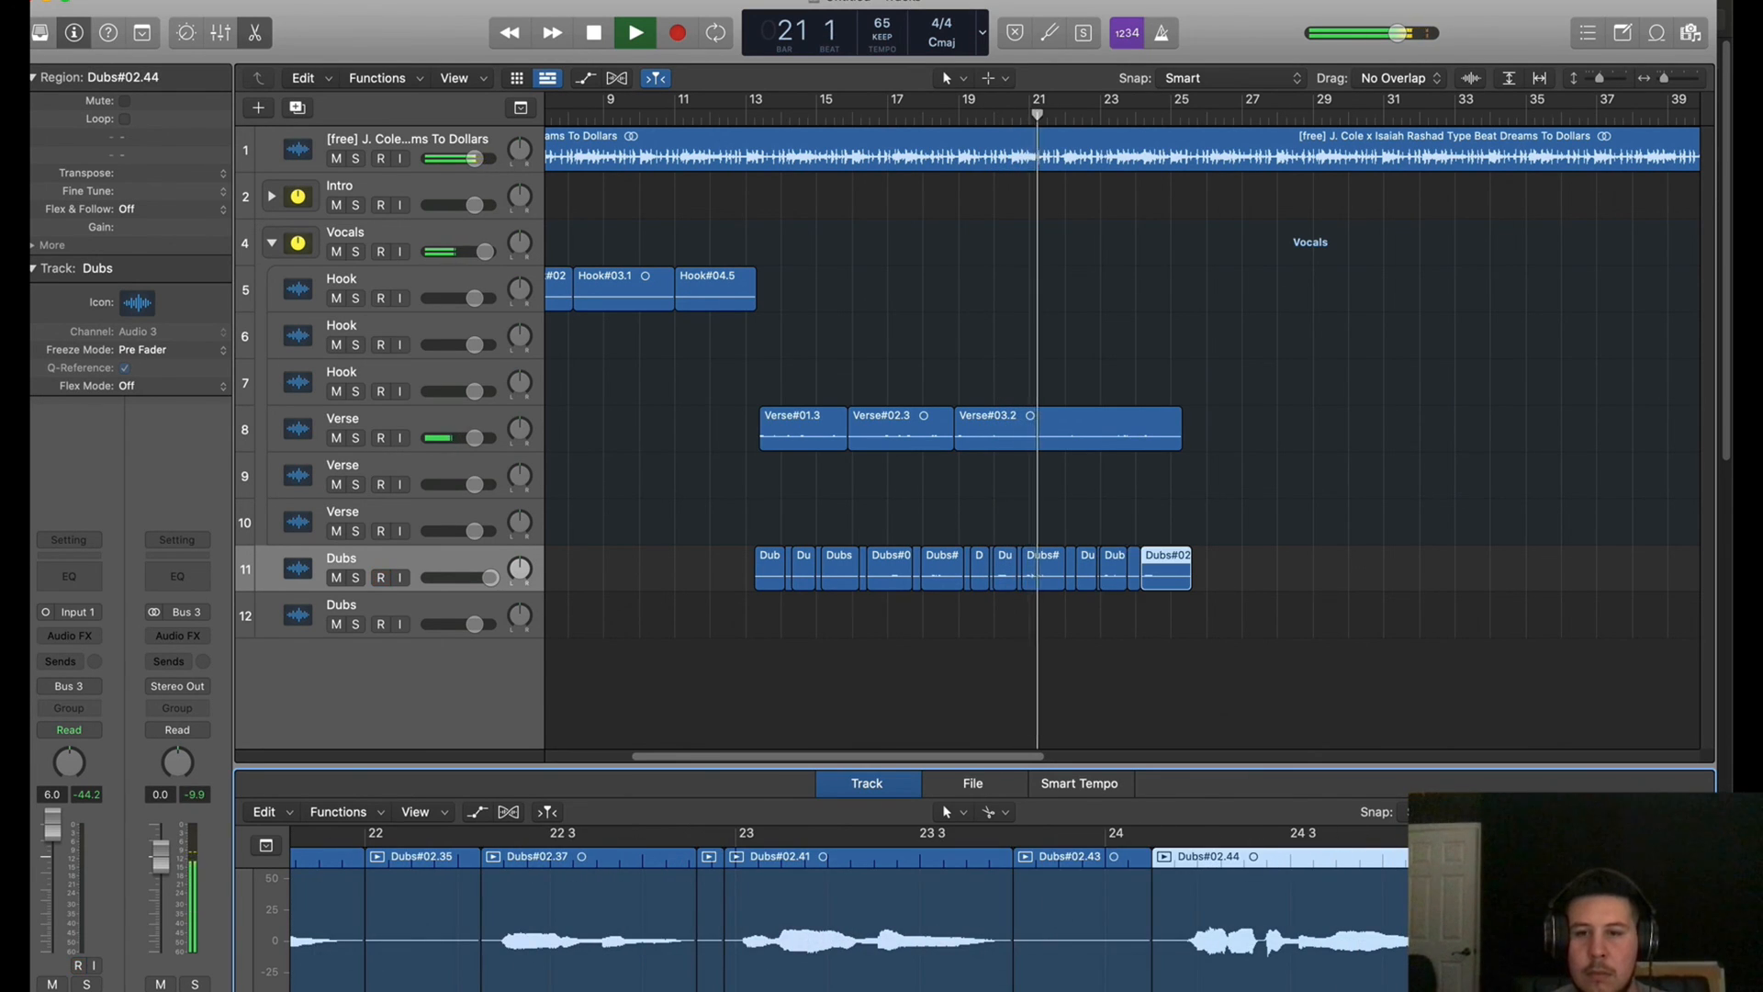
click(1525, 971)
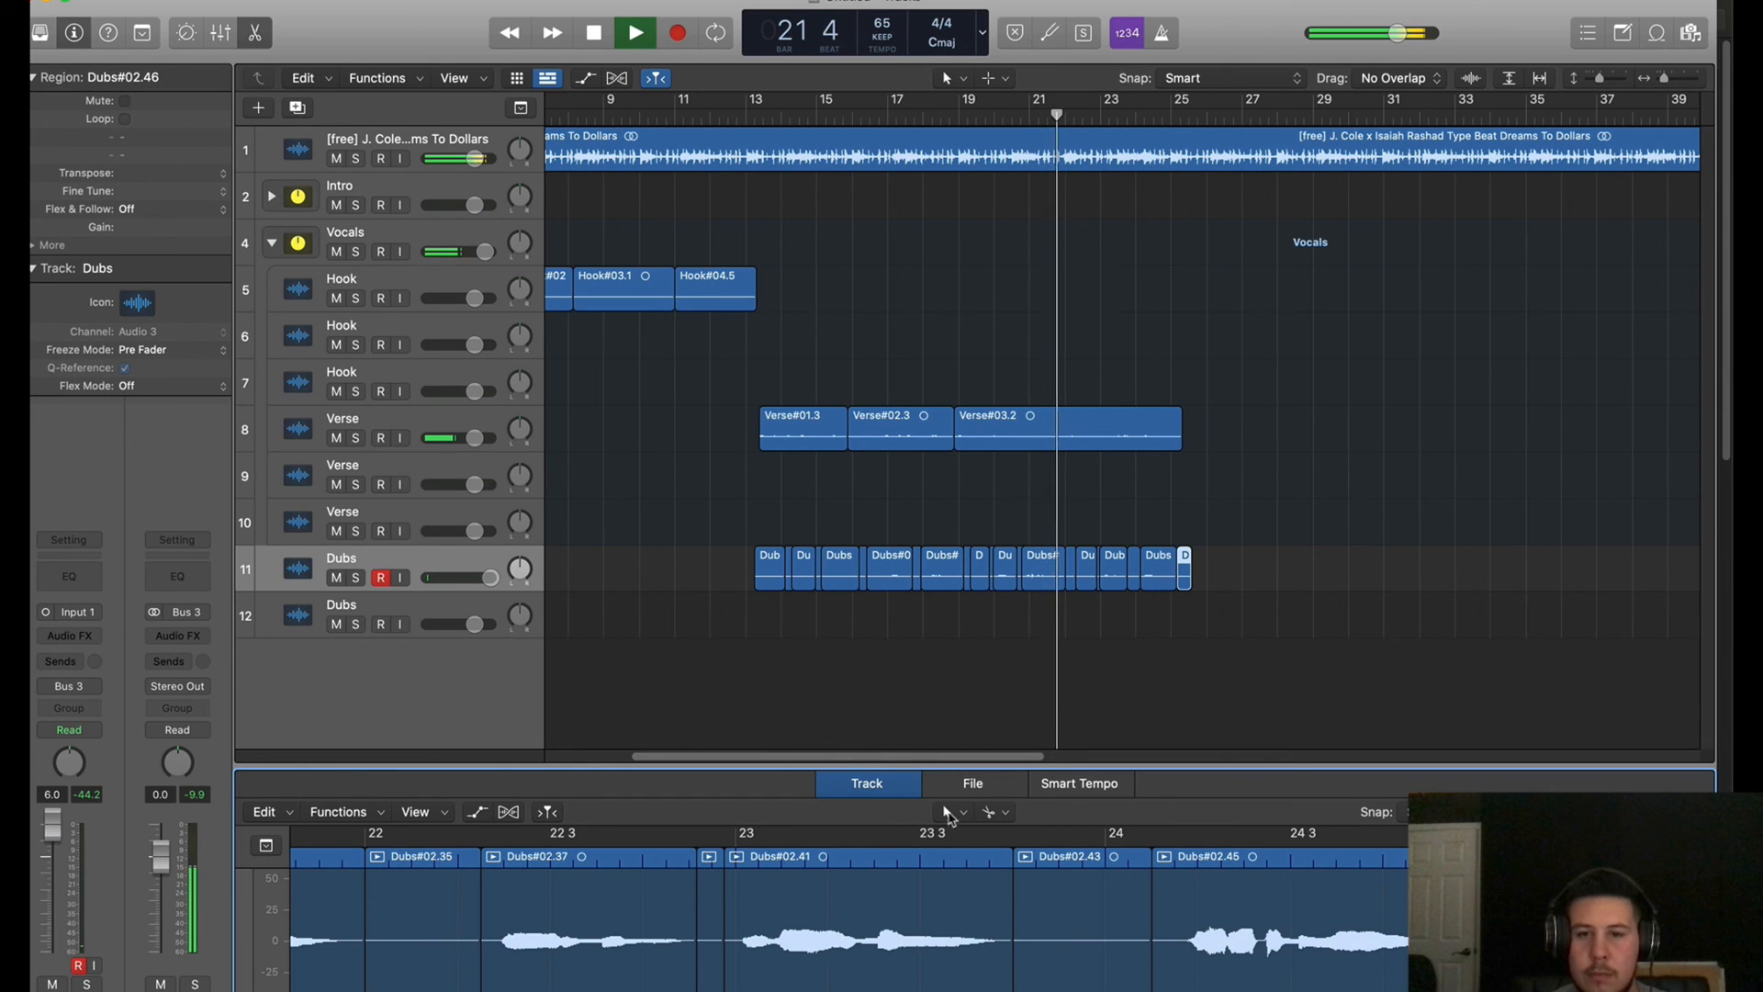
Erase the silent pieces of the Dubs take from about 20 3 to its end with the Eraser tool
click(949, 813)
click(973, 883)
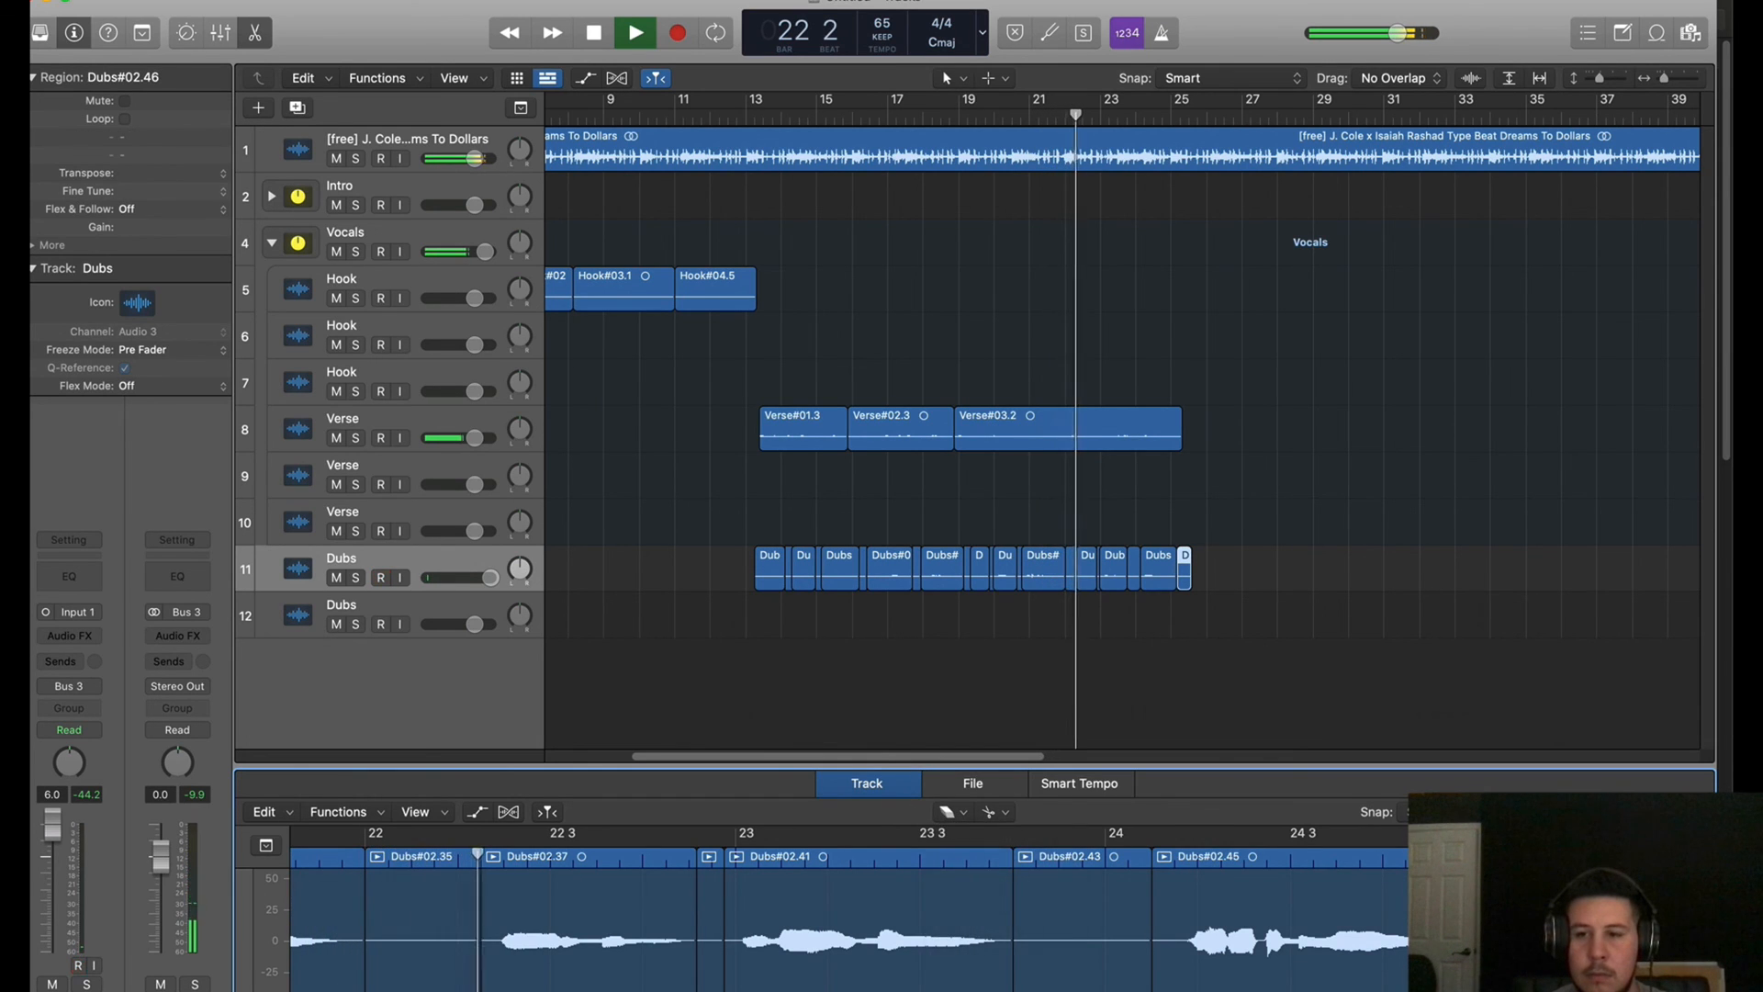
click(1584, 972)
click(1082, 973)
click(712, 975)
click(404, 972)
scroll(408, 972, left, 5)
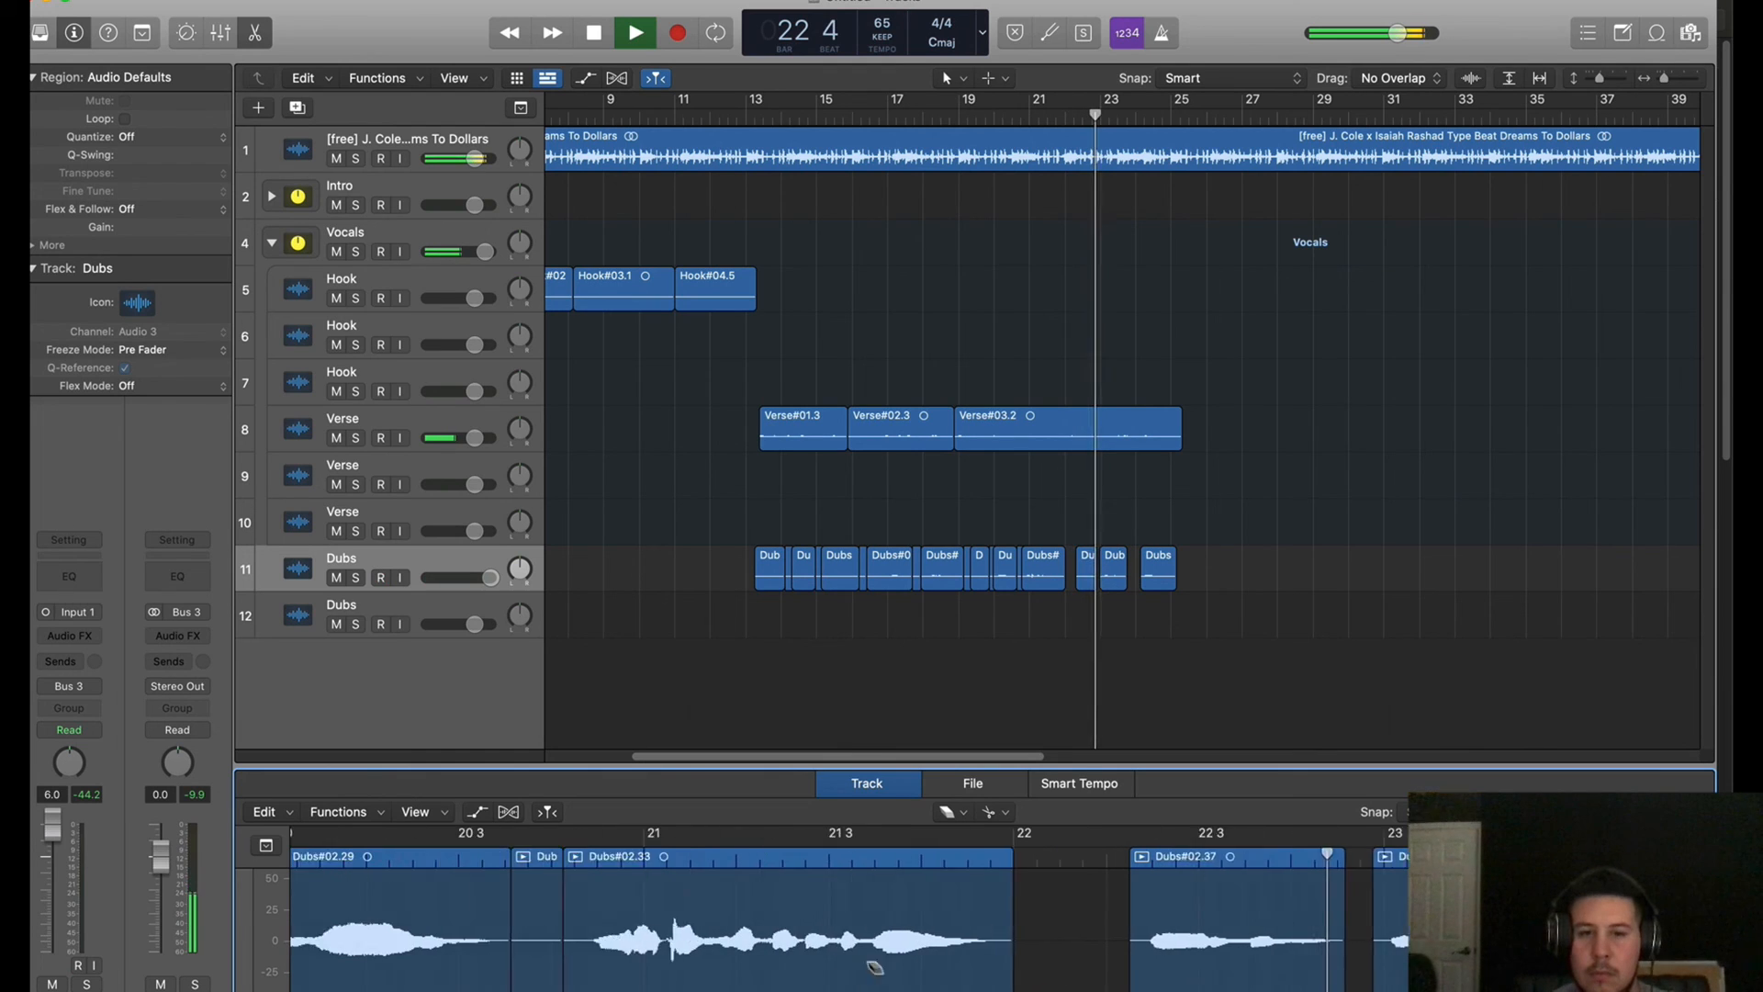
scroll(798, 950, left, 3)
click(660, 938)
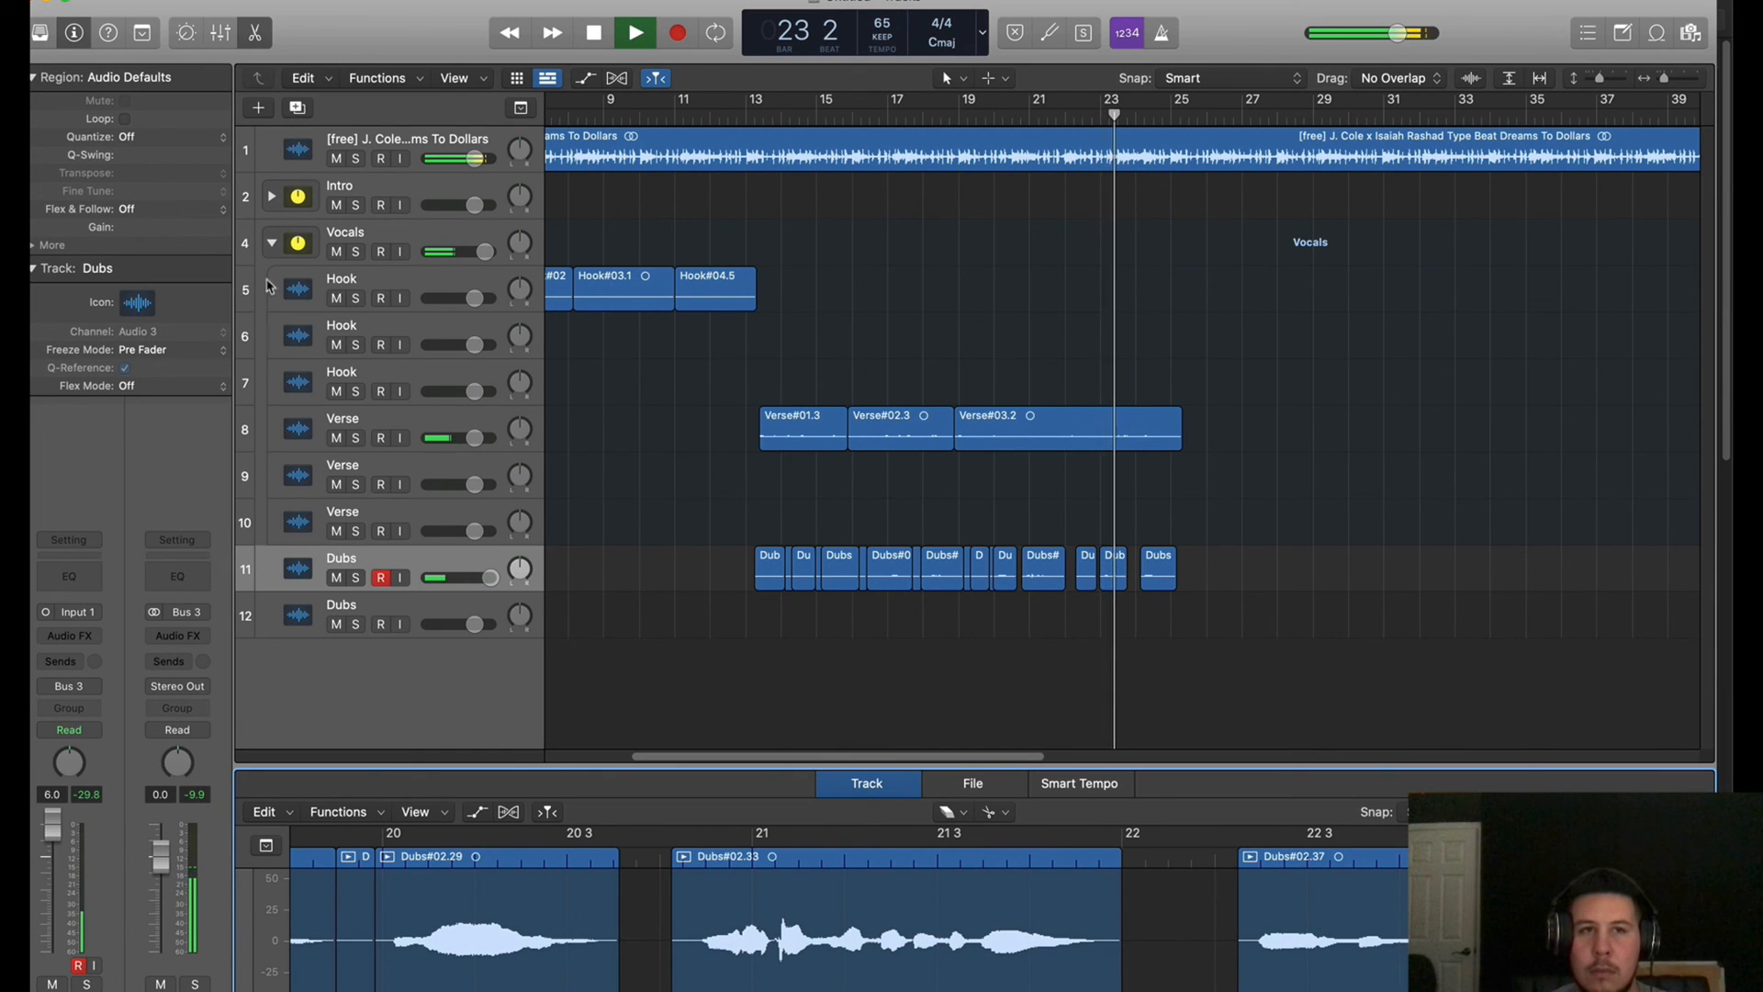
Stop playback and create one audio track with Input 1 as input and Bus 4 as output
key(space)
click(258, 108)
click(1044, 190)
mouse_move(1056, 221)
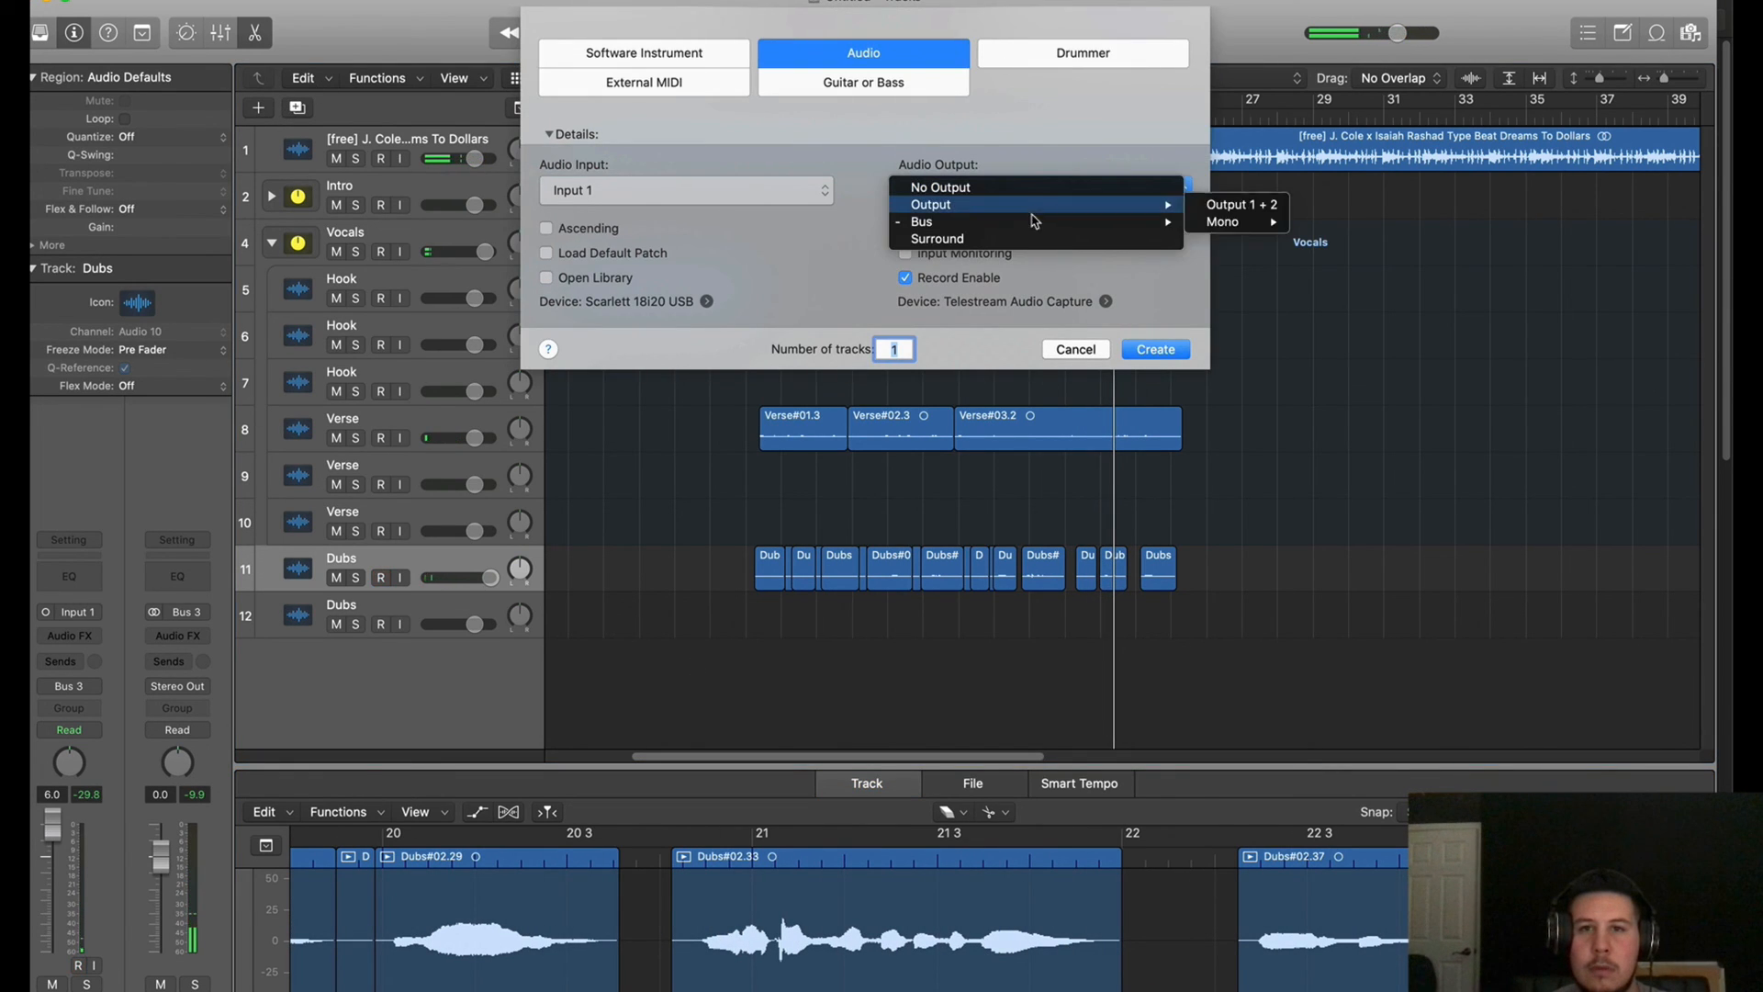
click(1202, 36)
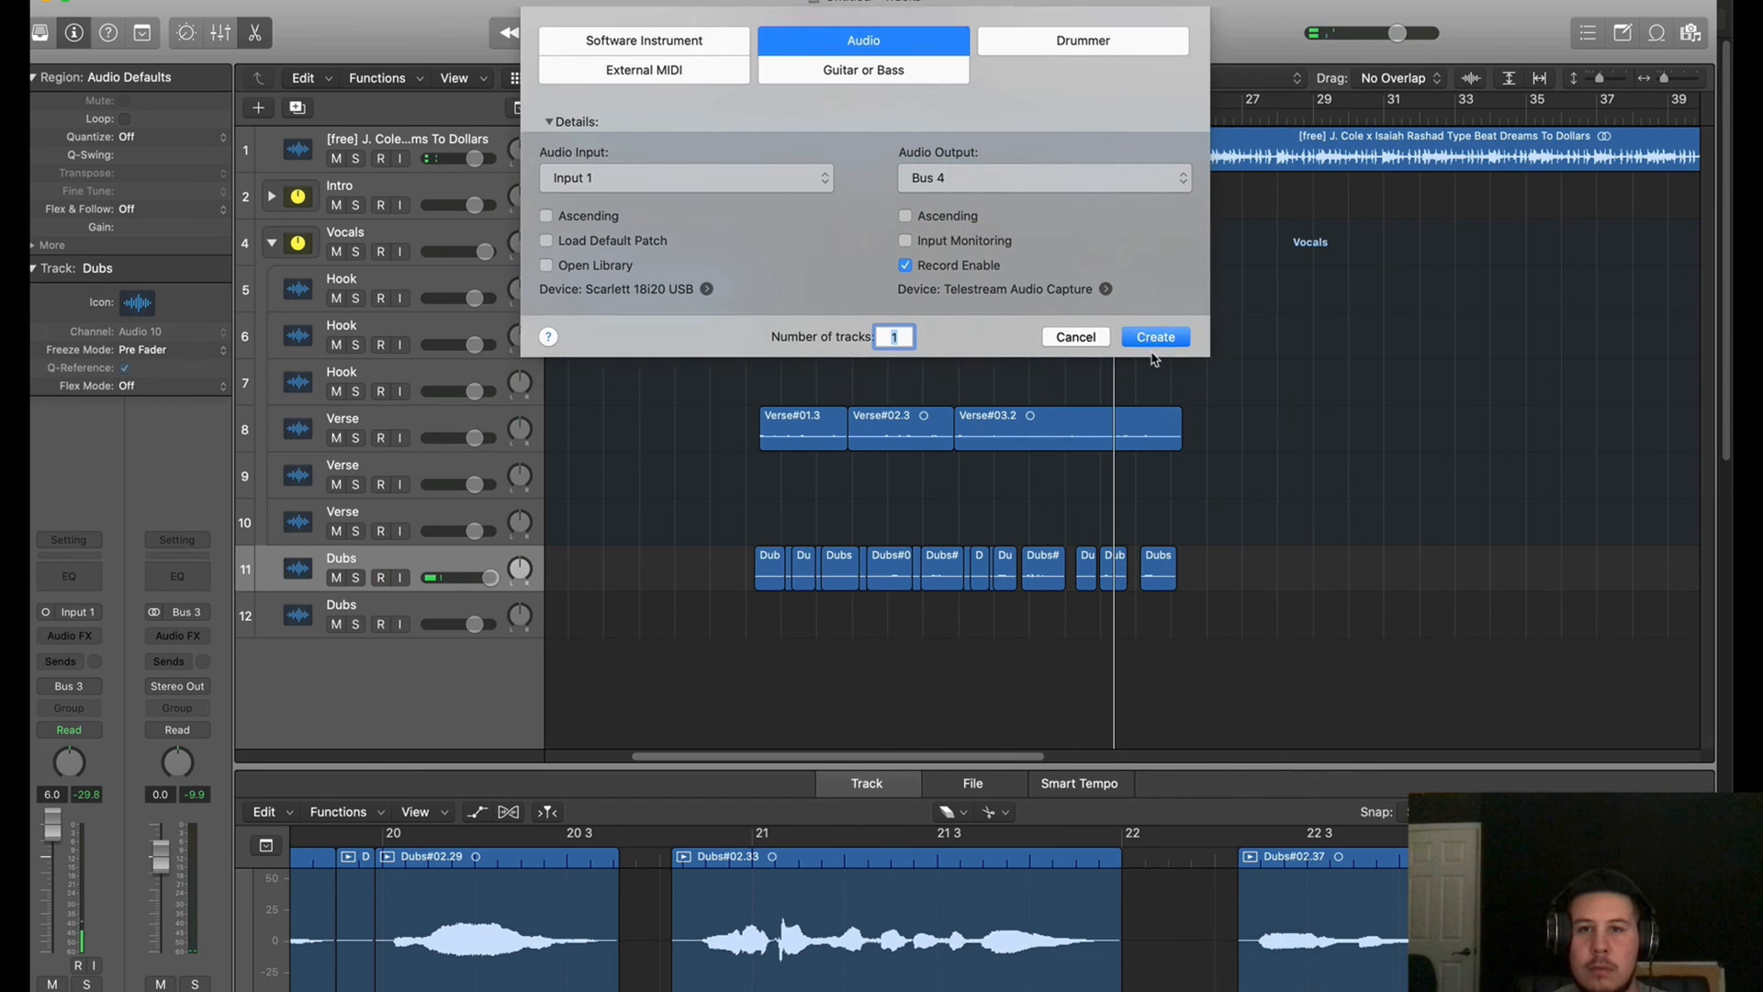
click(1154, 350)
Place the new track below both Dubs tracks, name it Adlibs and record on it from bar 13
click(734, 113)
click(381, 624)
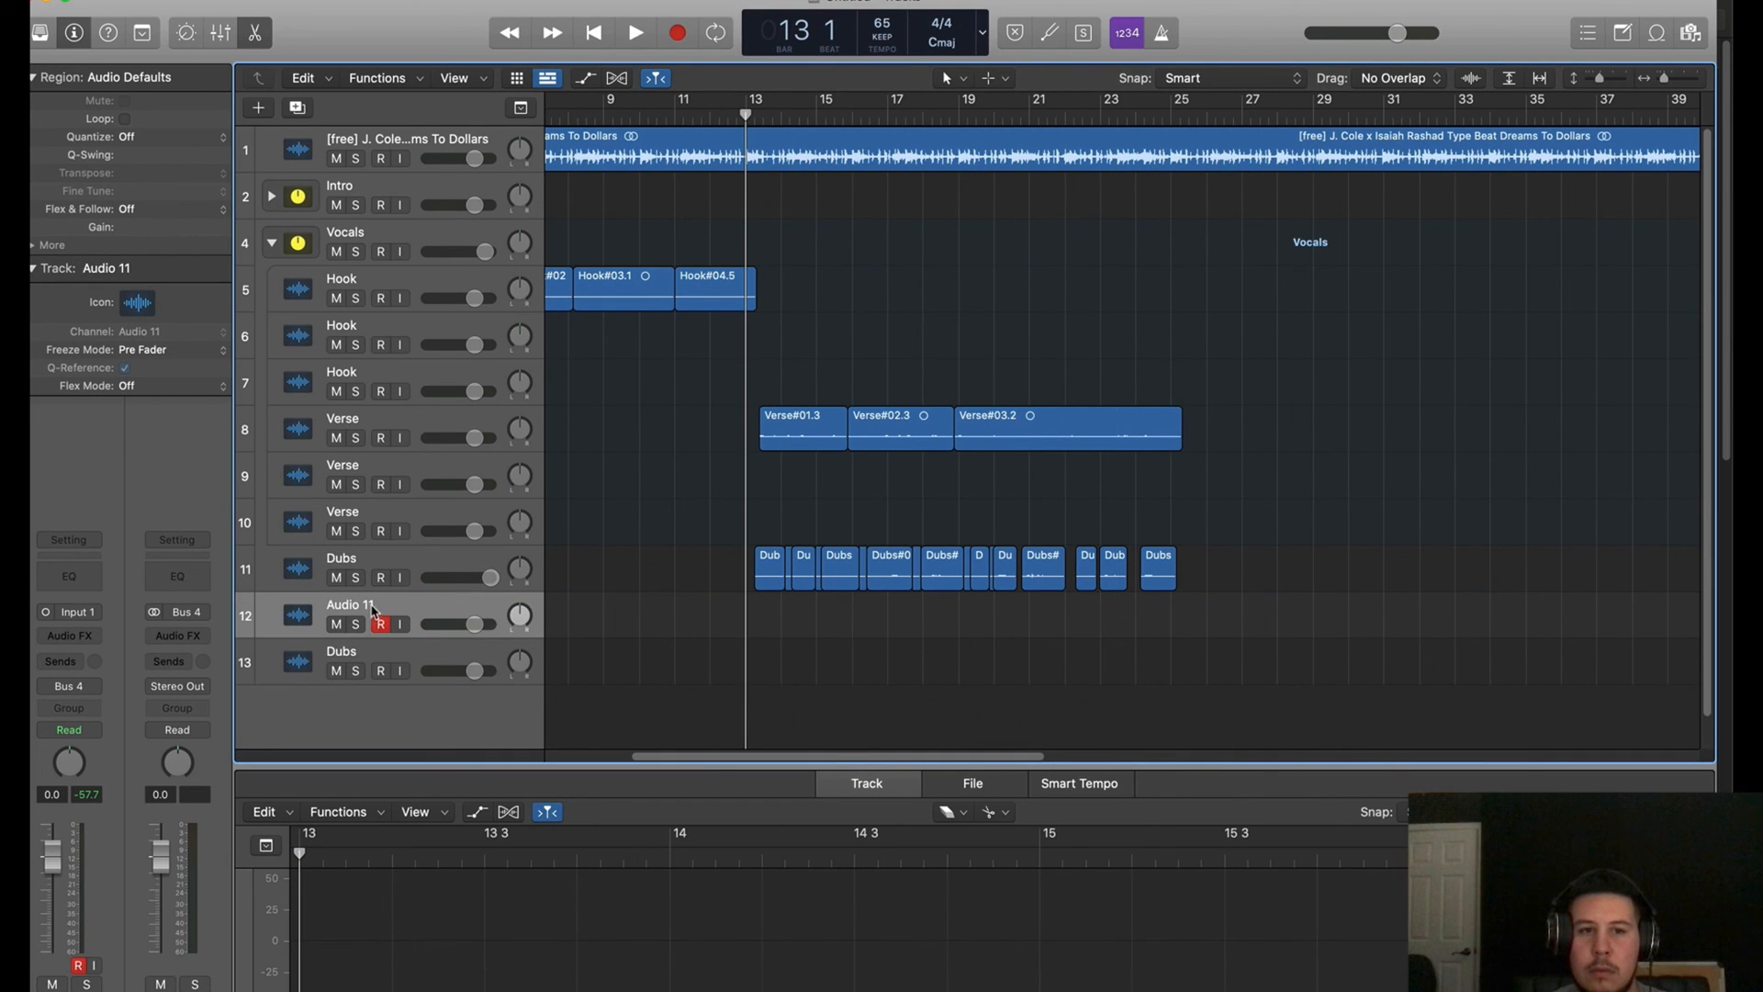
drag(373, 610, 384, 681)
key(r)
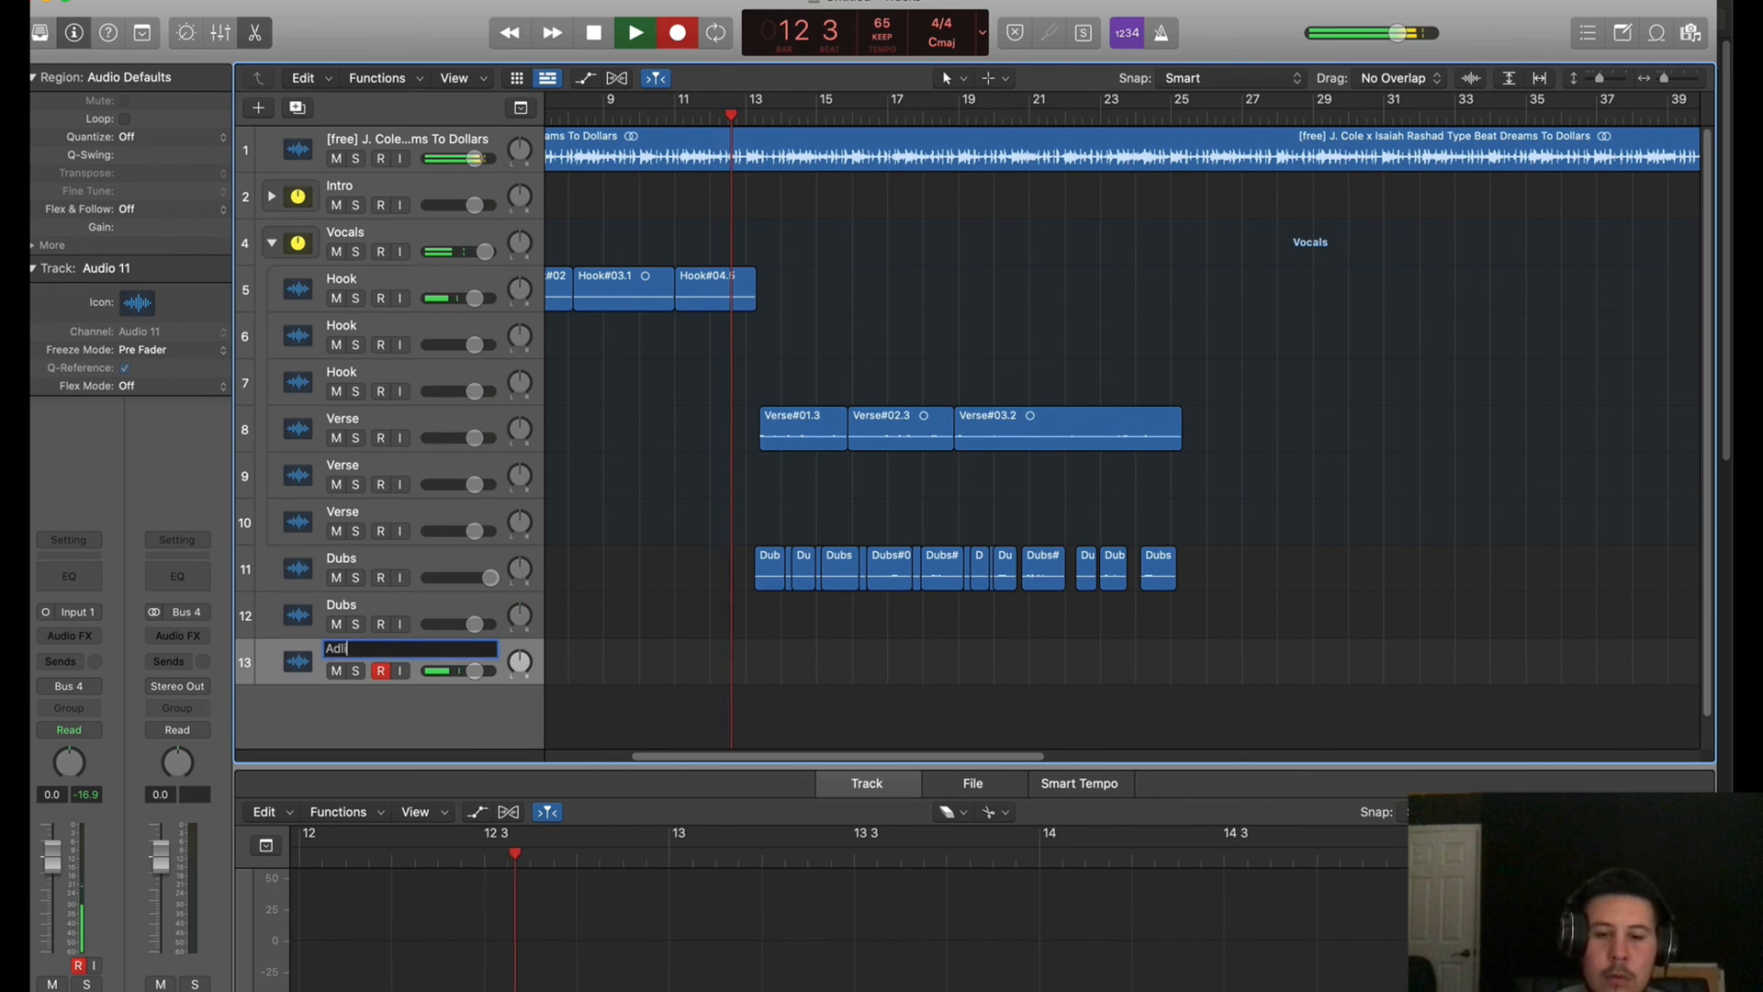
text(Adlibs)
key(Return)
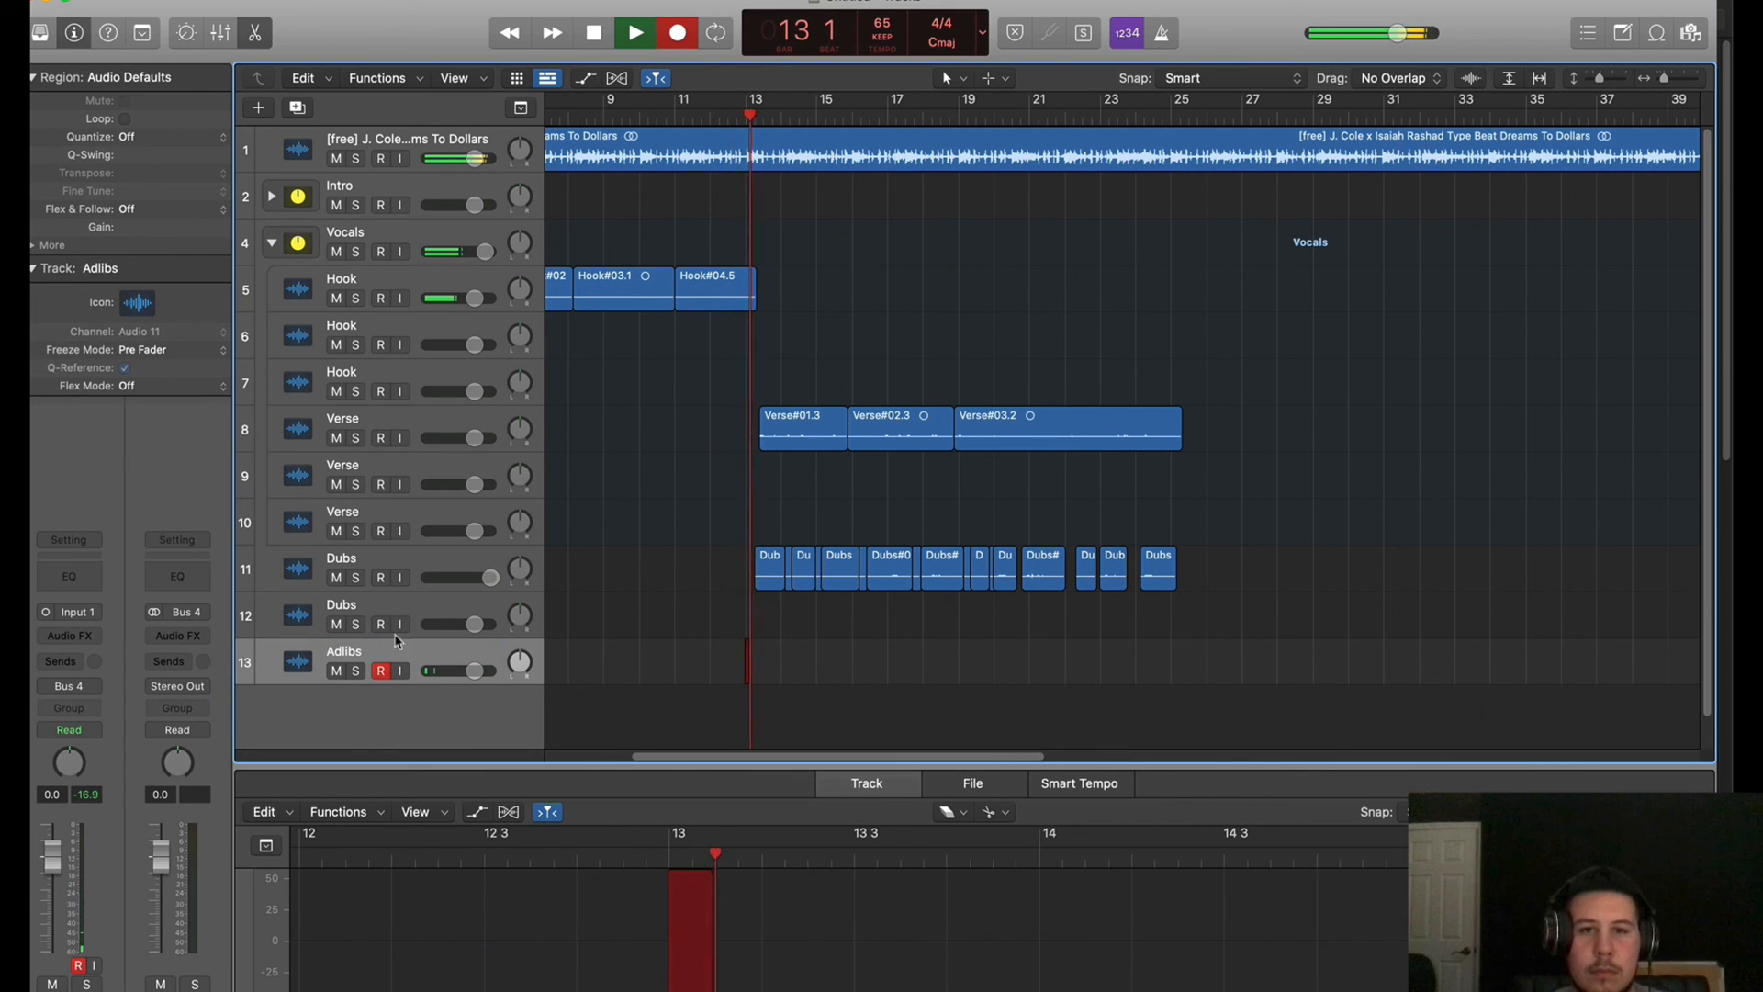
Erase the remaining silent pieces between the dub phrases from bar 20 back to bar 14
click(1006, 576)
scroll(1022, 898, left, 6)
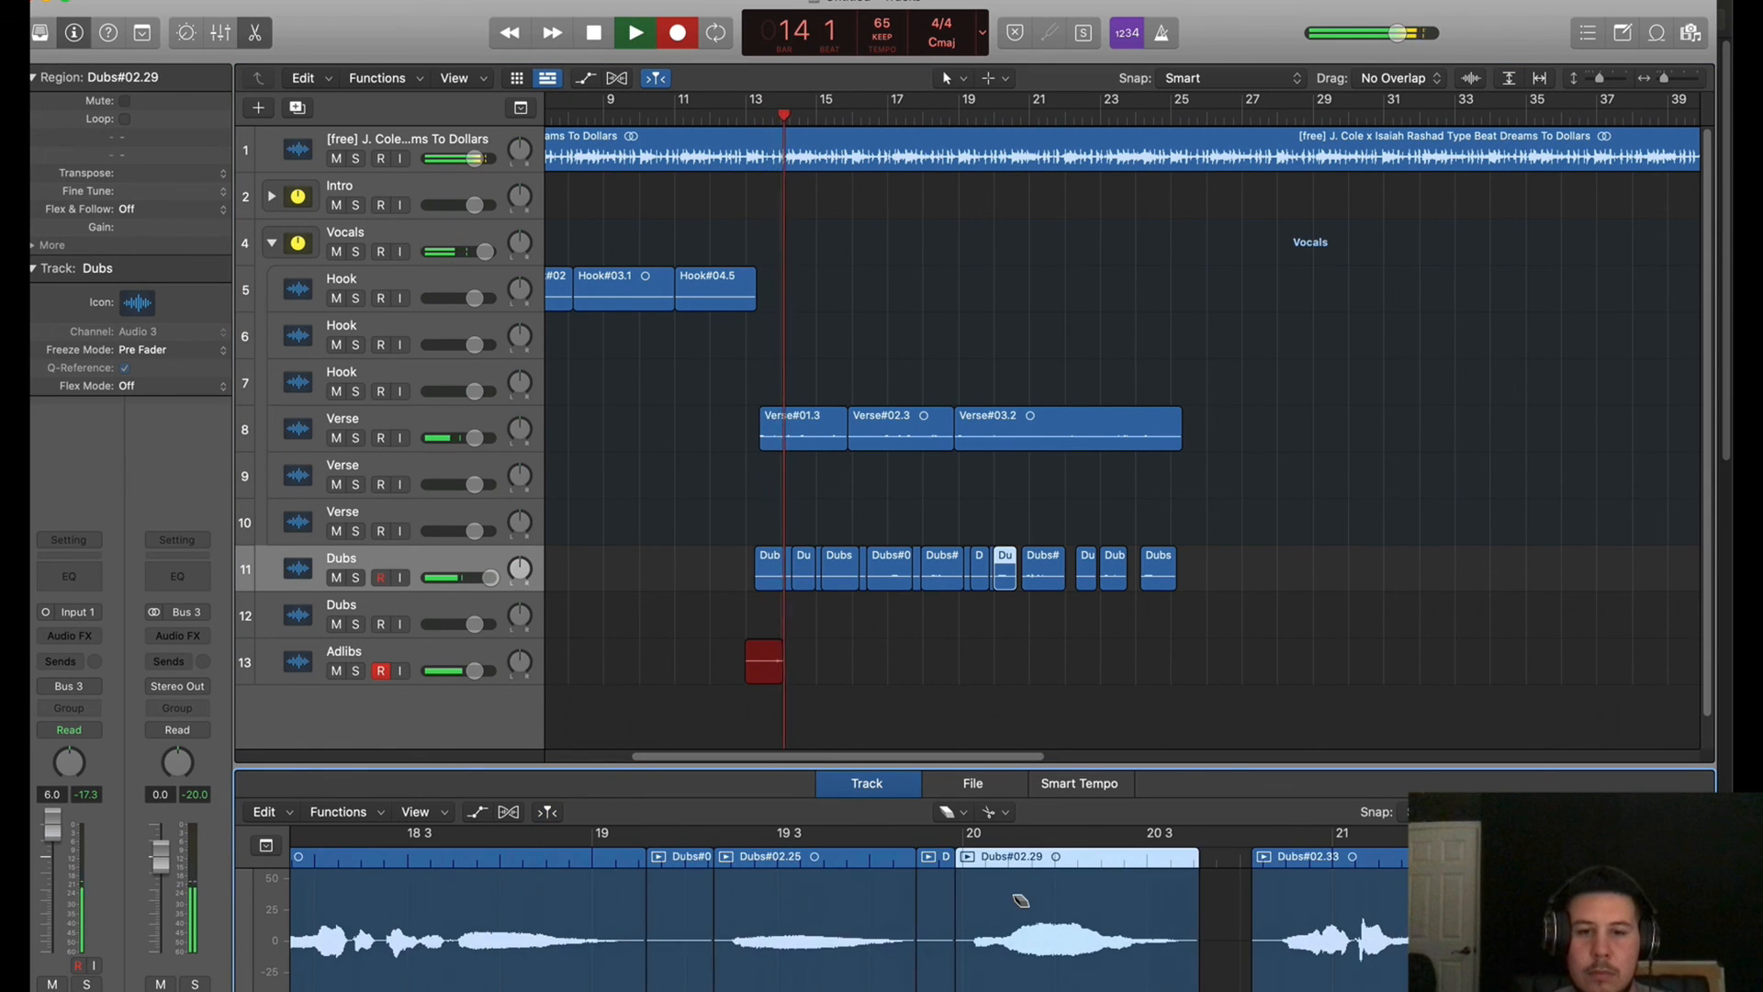
click(946, 914)
scroll(691, 938, left, 10)
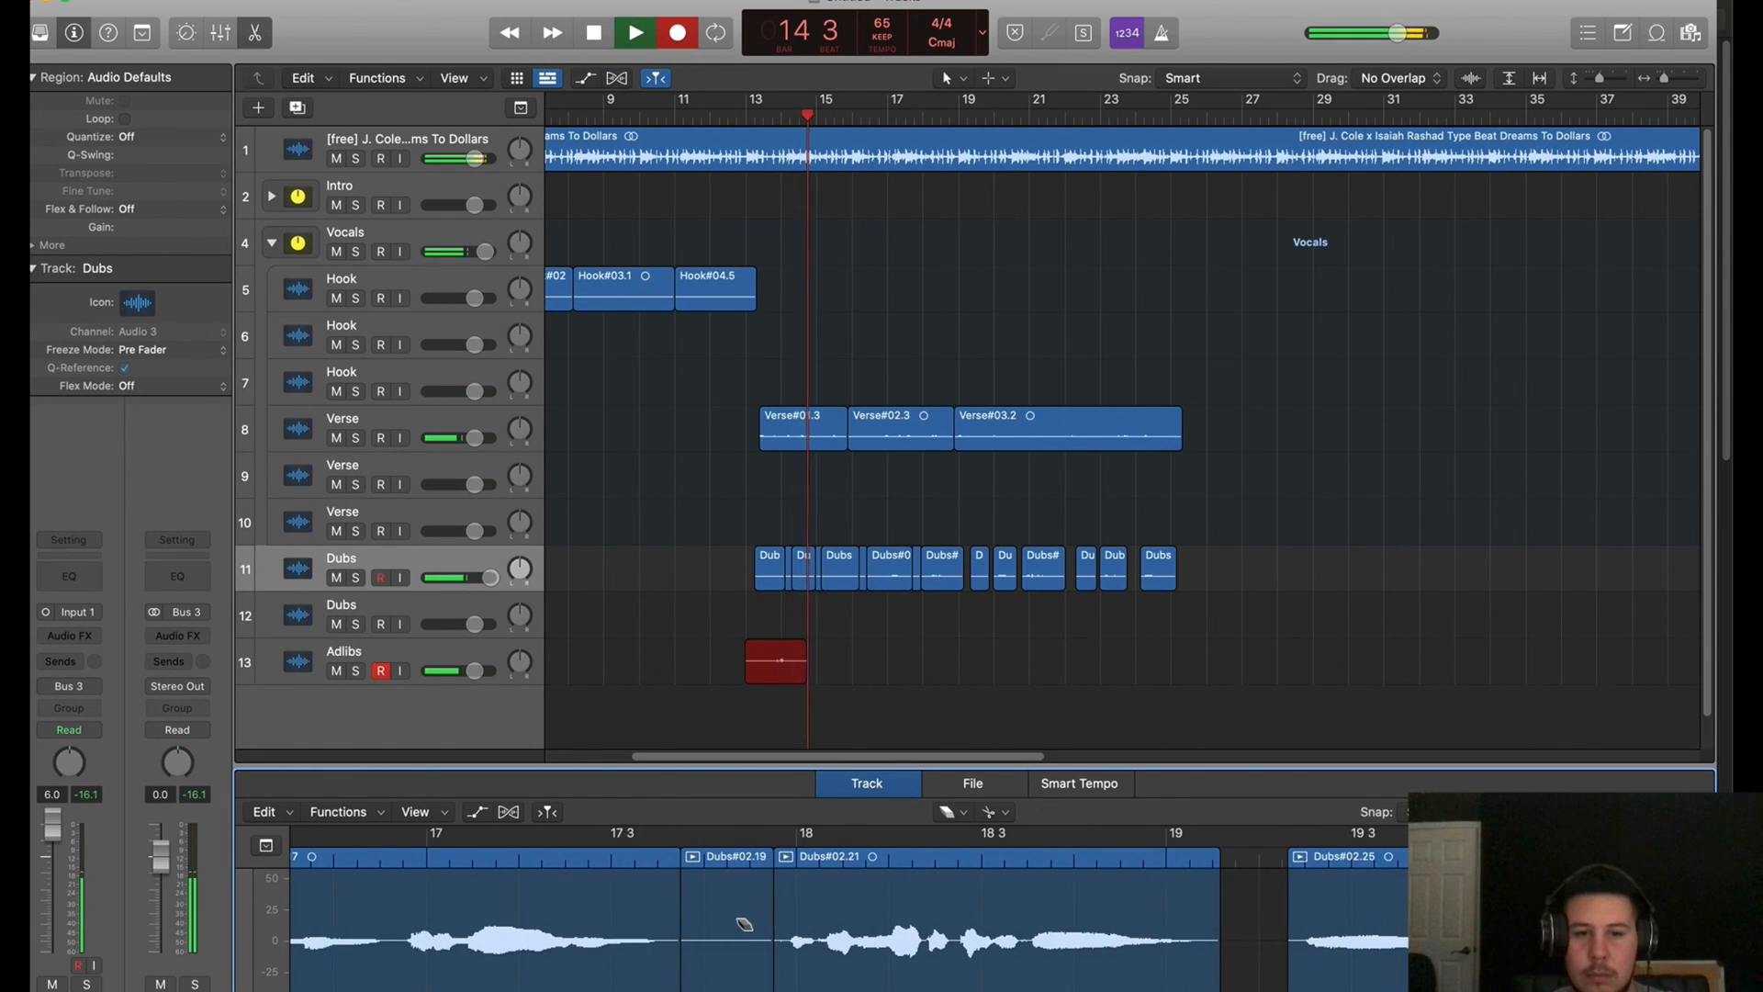
click(955, 914)
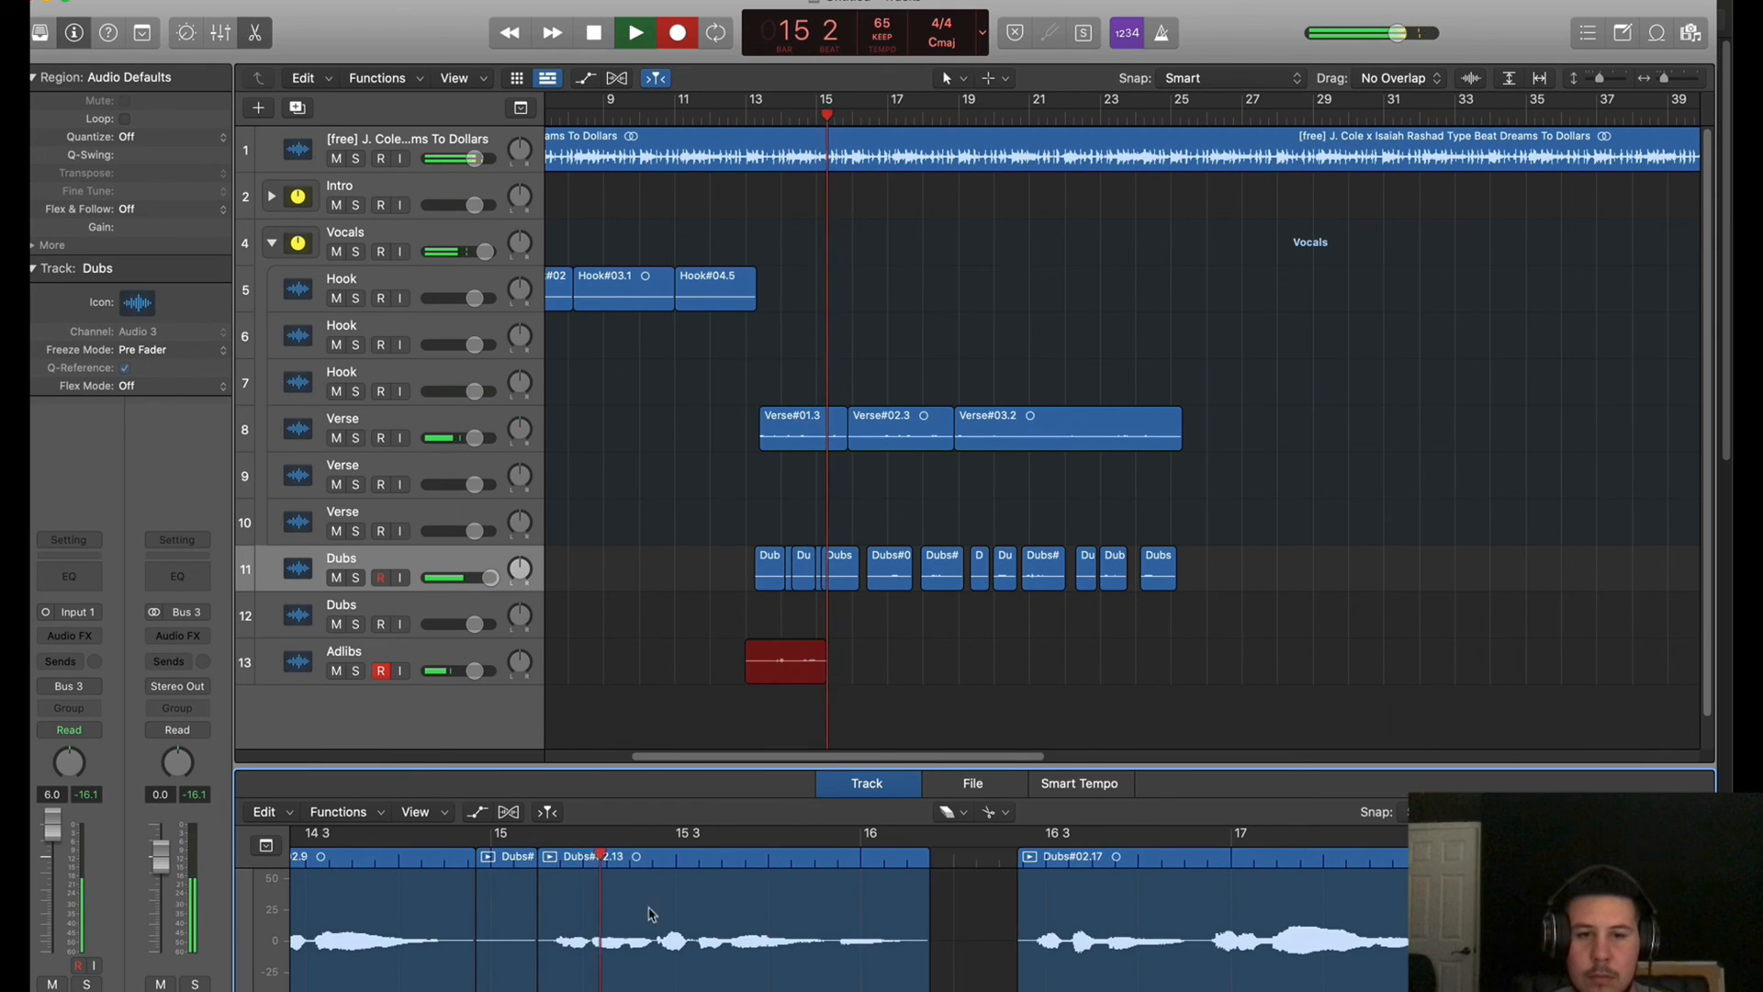
click(501, 925)
scroll(502, 925, left, 5)
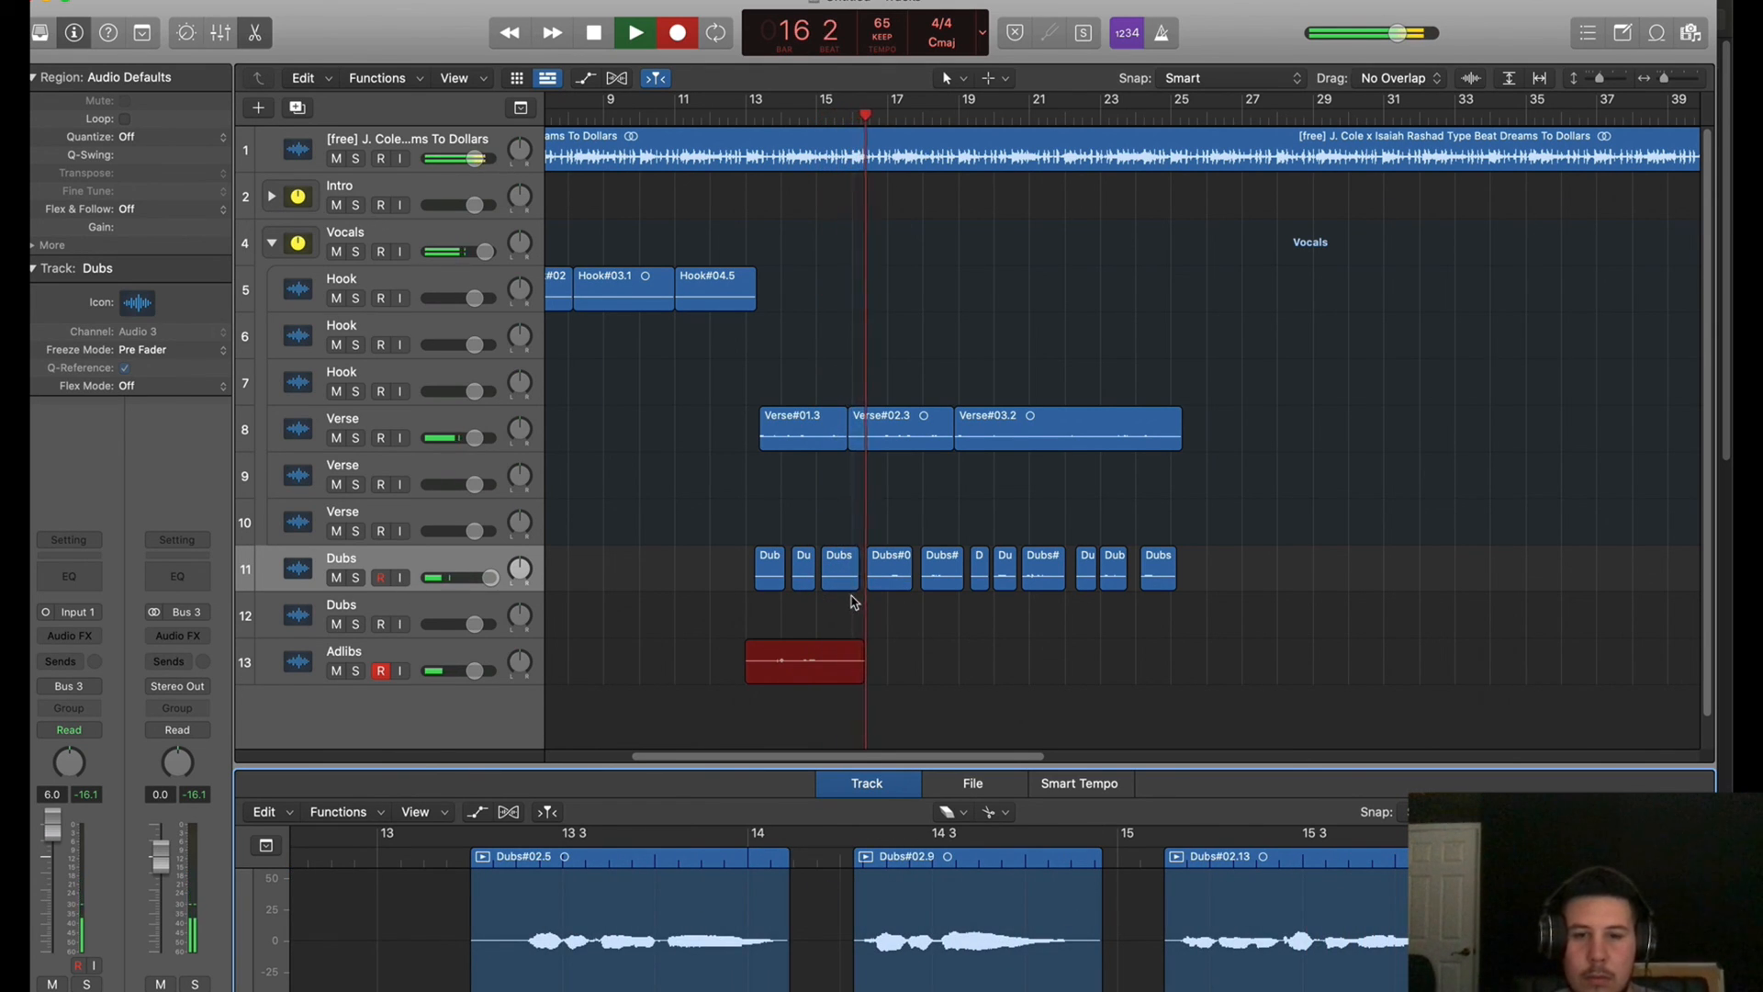
Move every second dub region, starting with Dubs#02.9, straight down to the second Dubs track
click(812, 584)
shift+click(901, 580)
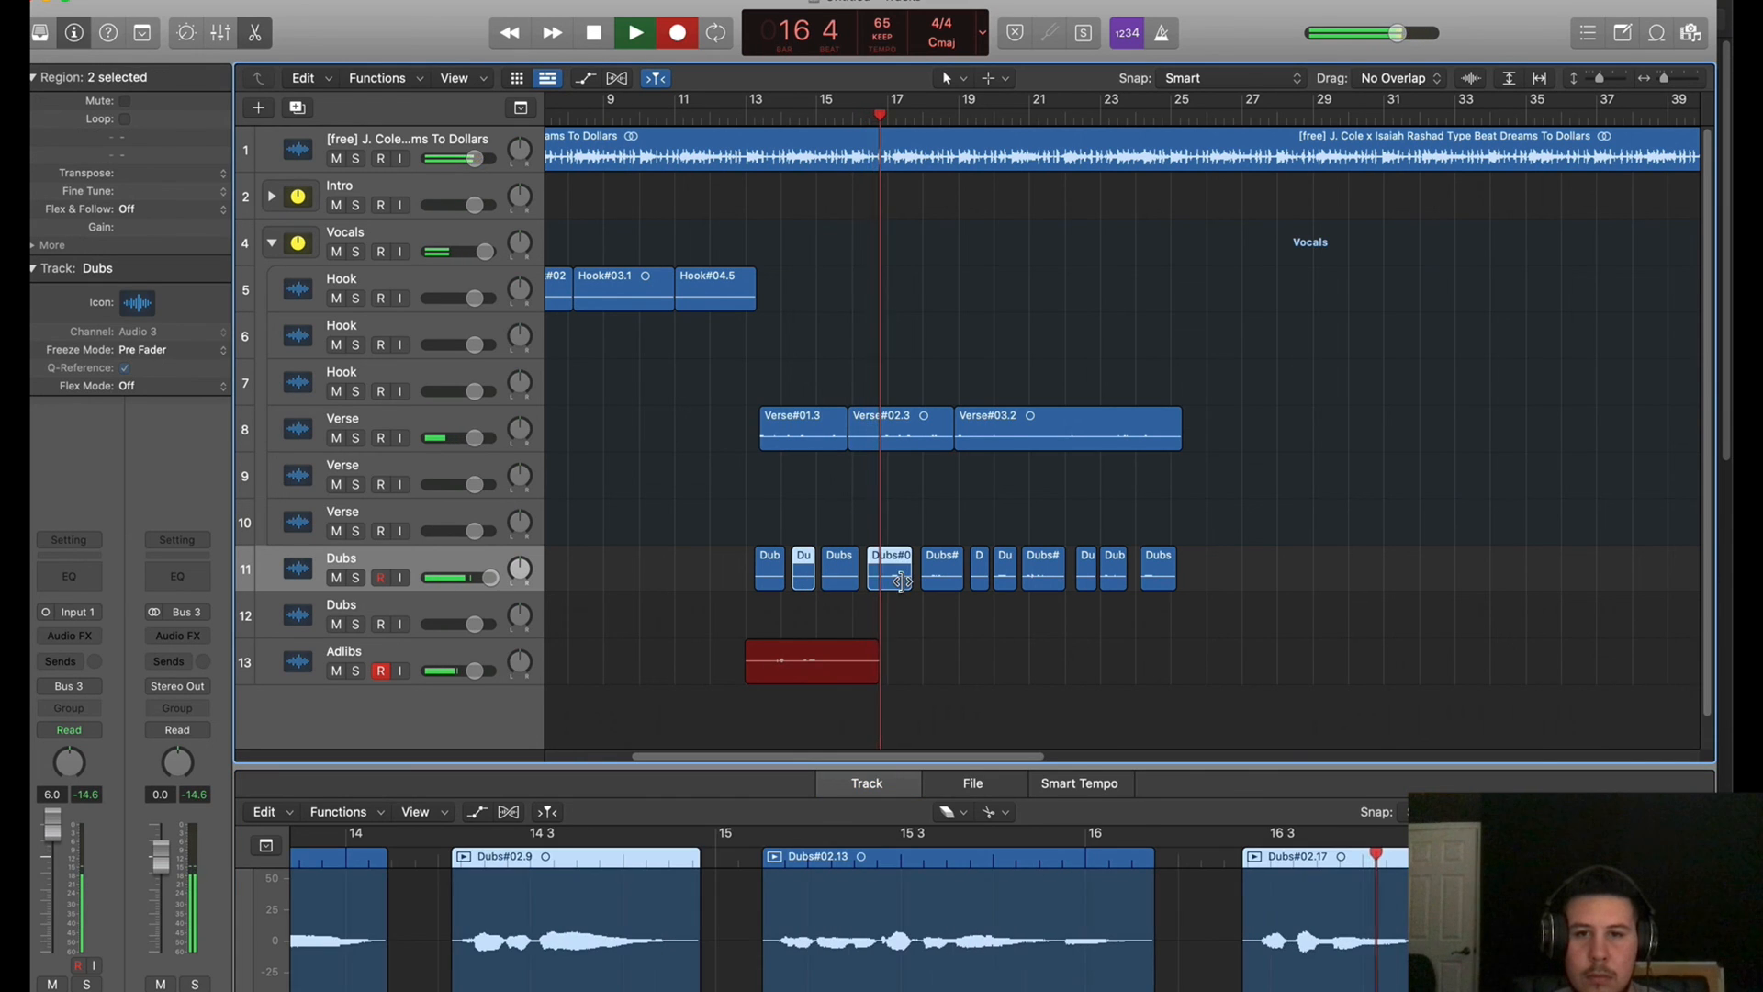
shift+click(979, 581)
shift+click(1052, 576)
shift+click(1114, 569)
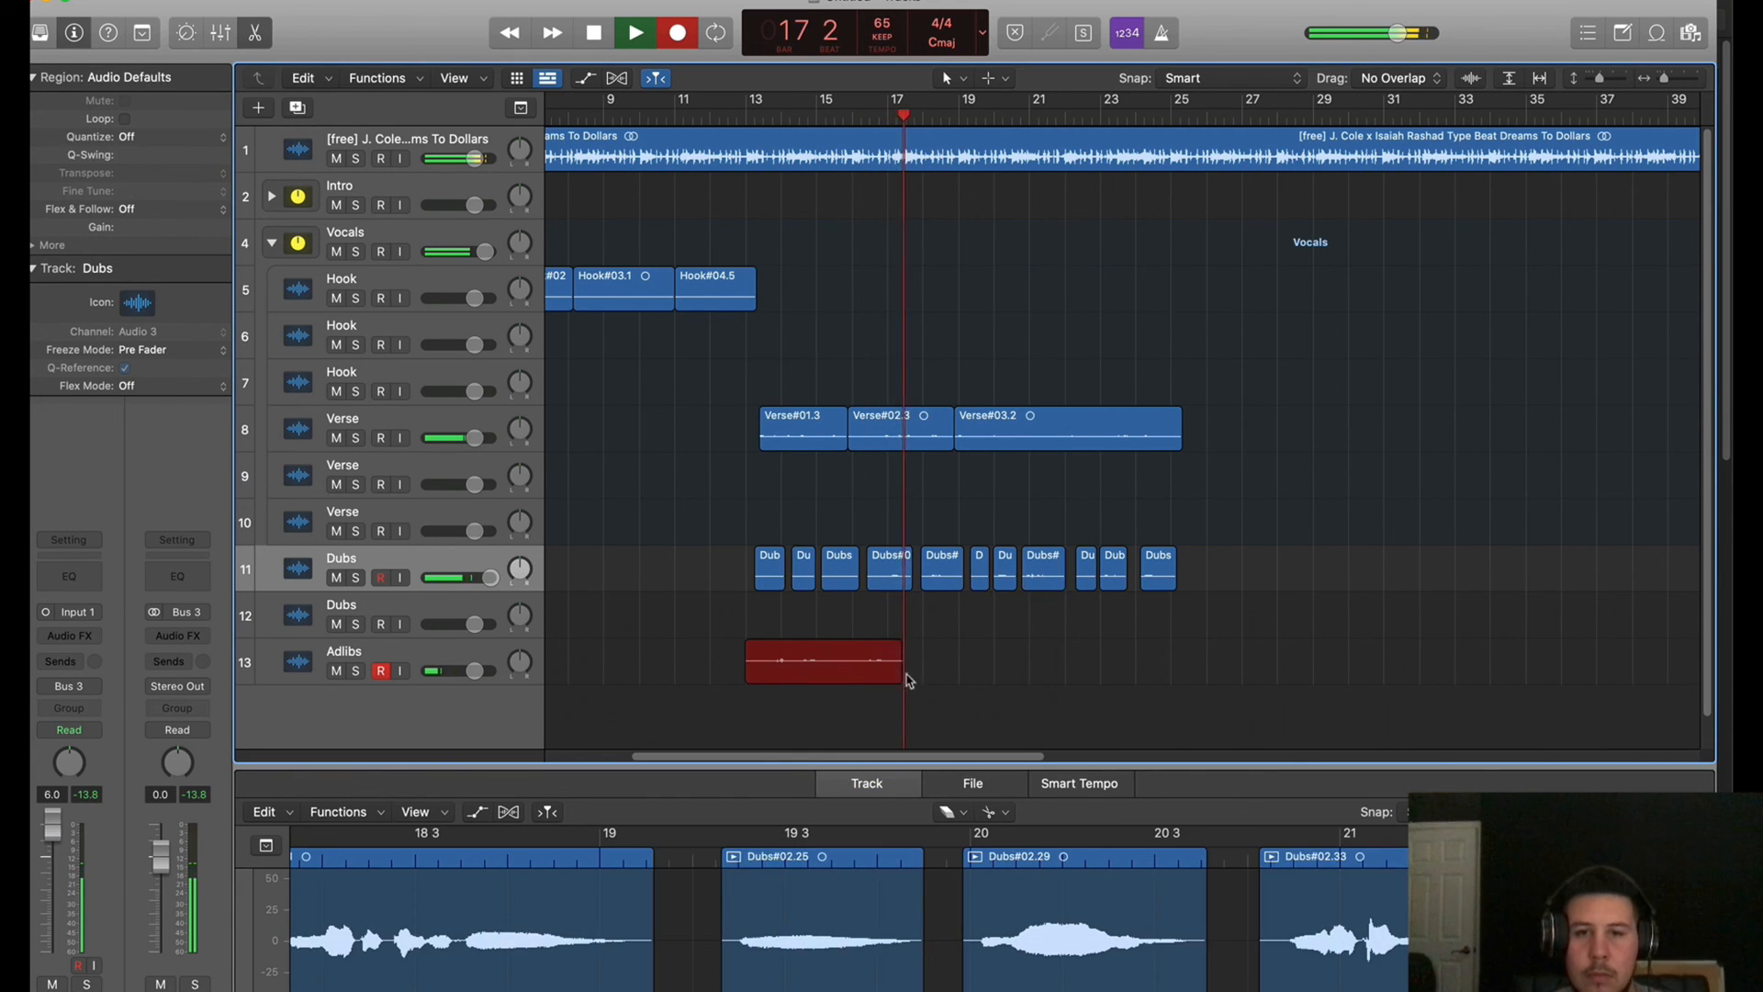
drag(1114, 569, 1118, 605)
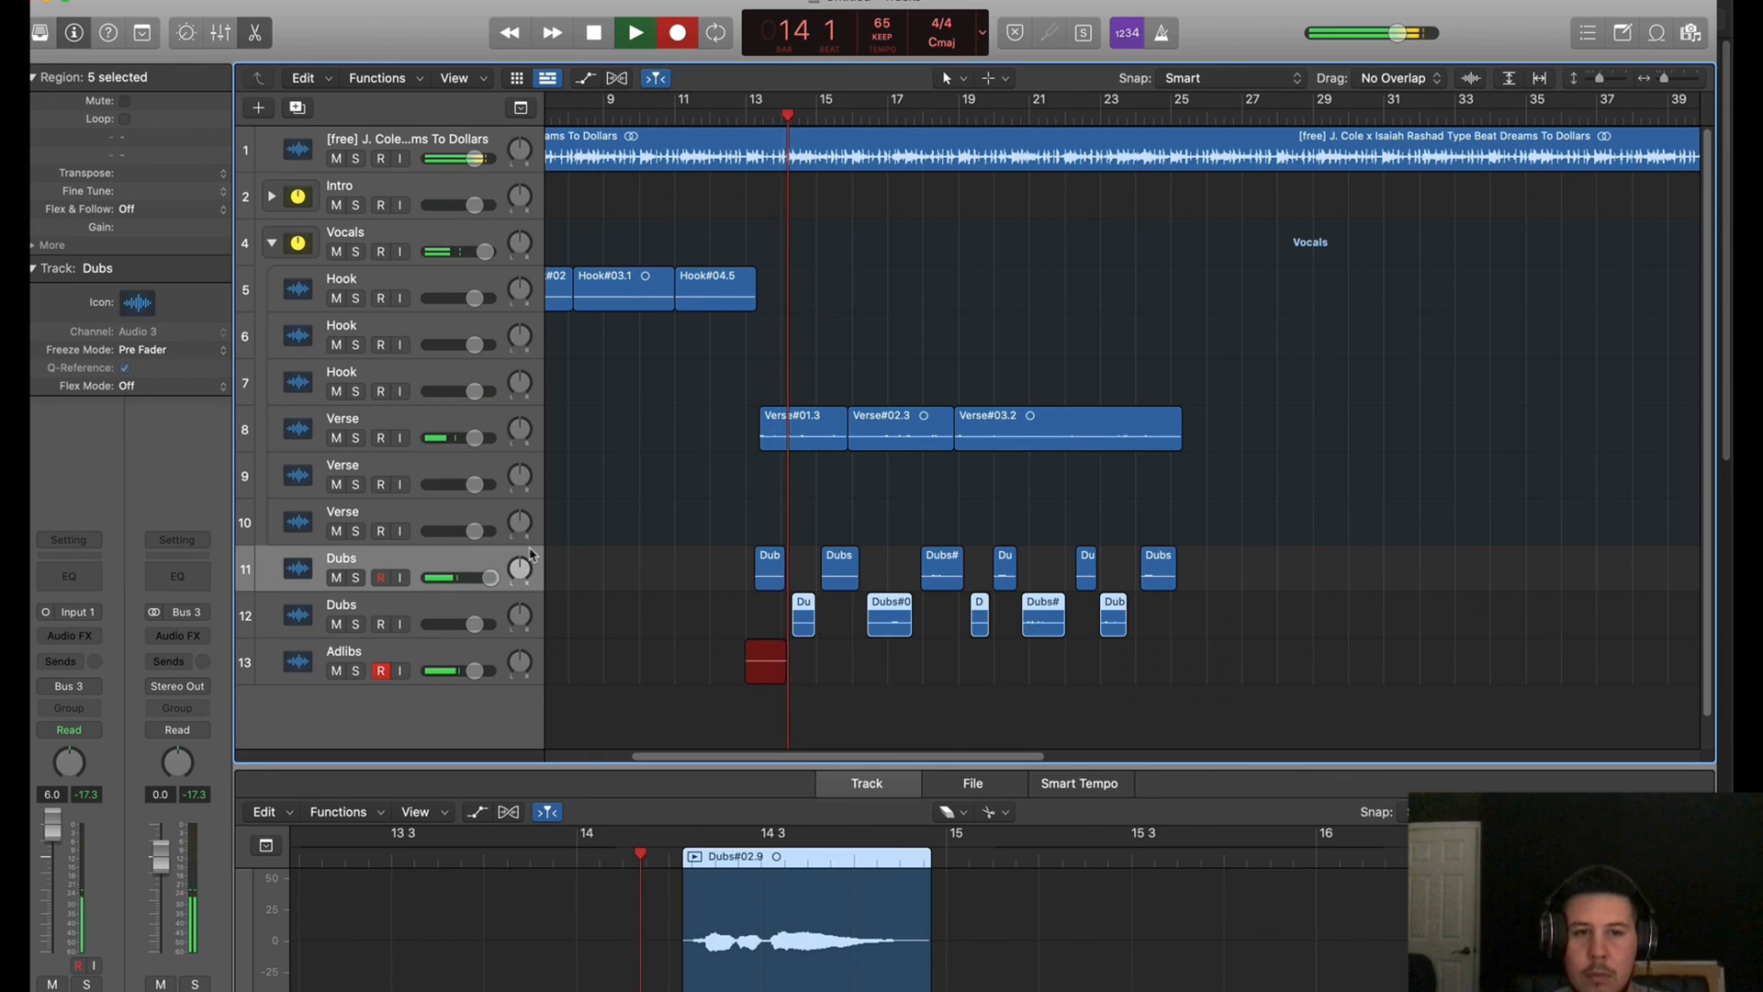
Pan the first Dubs track to -16 and the second to +11, and open the Bus 4 channel's name in the mixer
drag(520, 571, 520, 611)
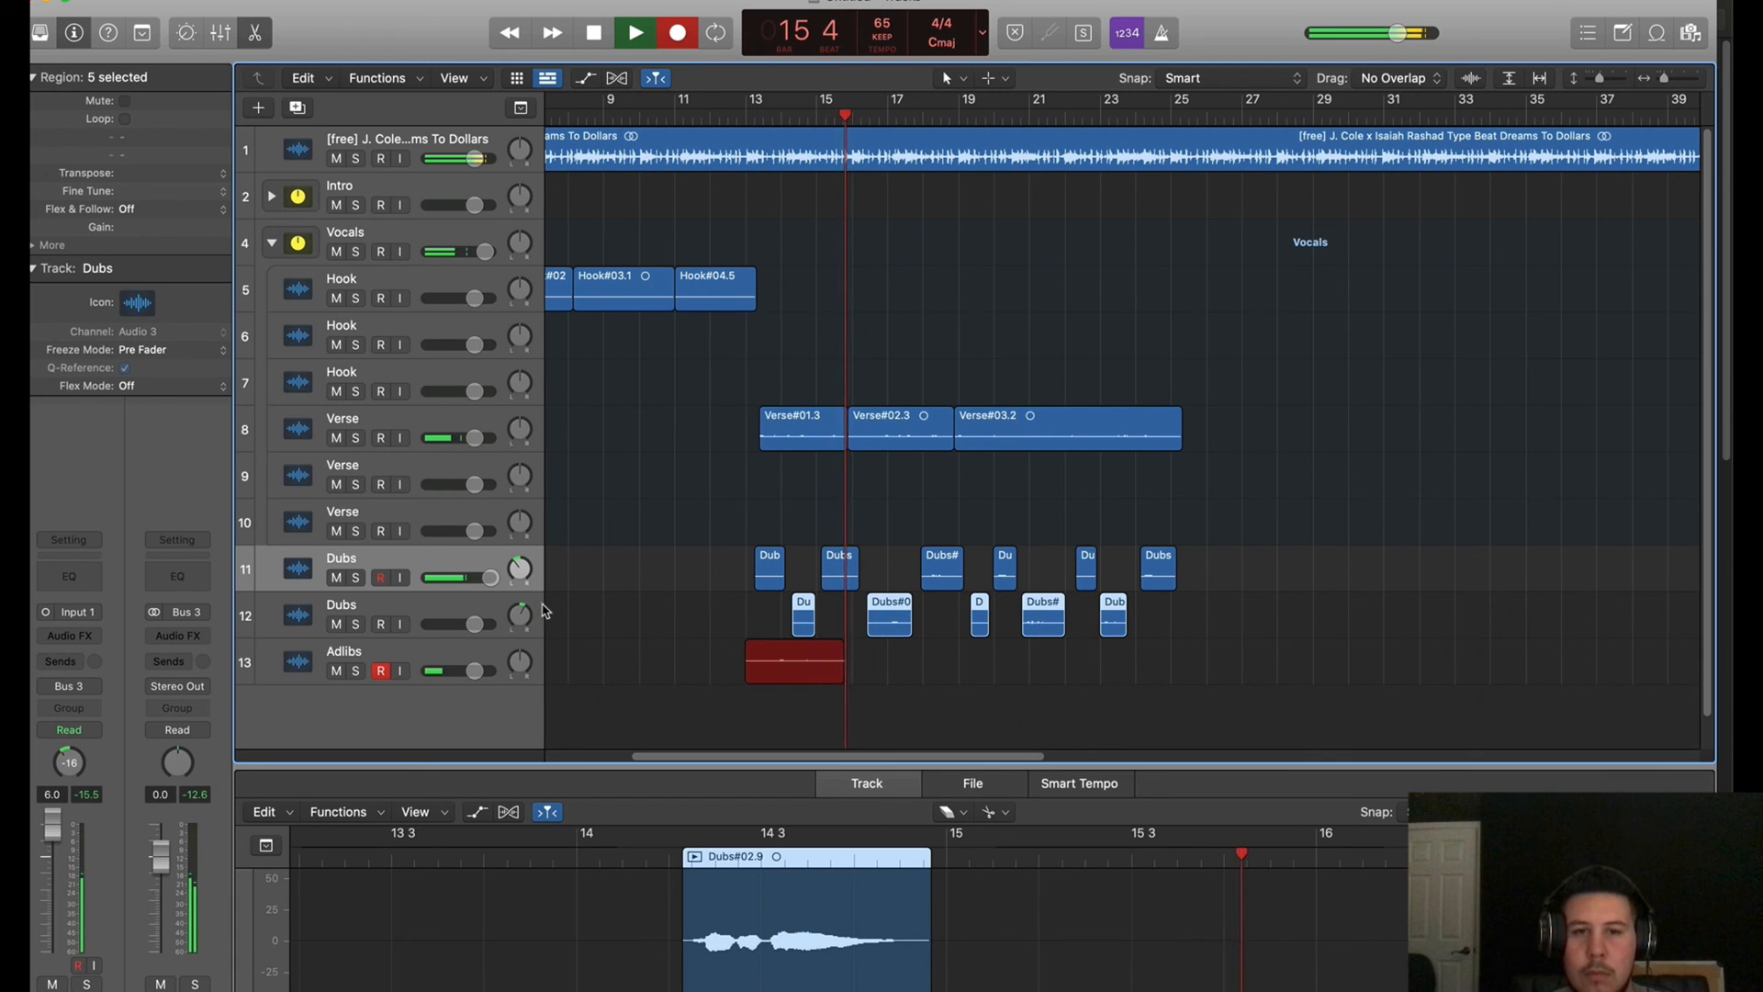
scroll(606, 386, left, 5)
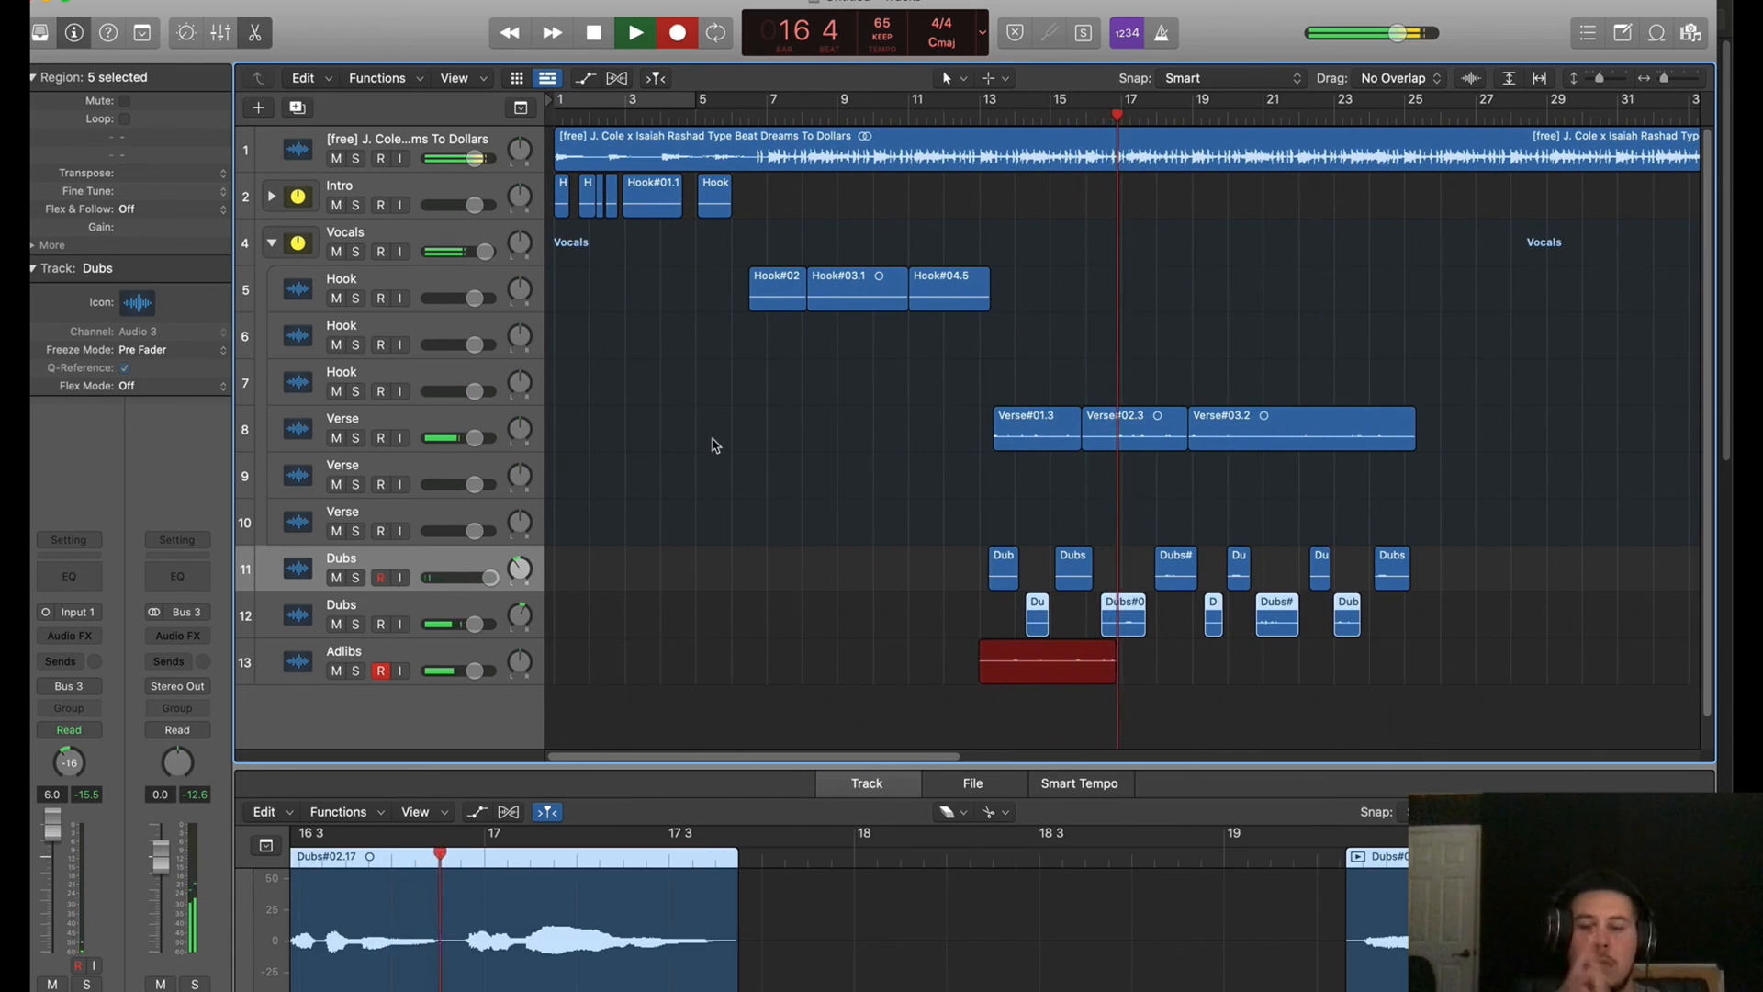
click(231, 31)
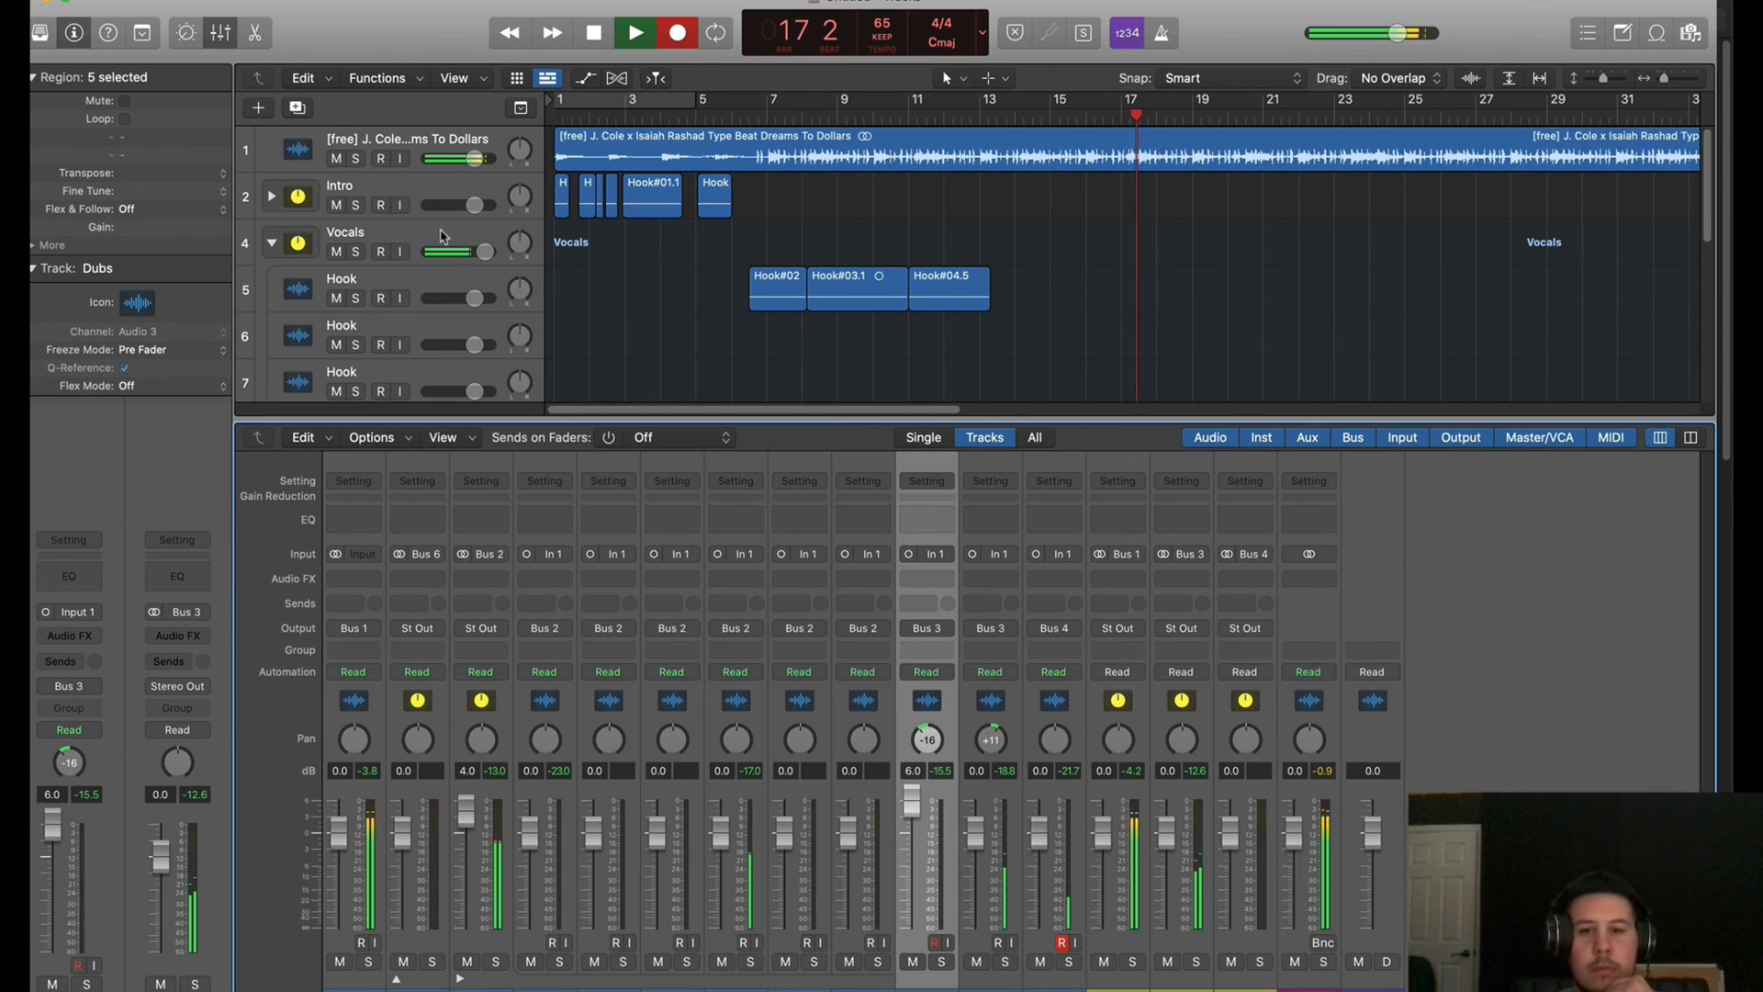
double_click(1245, 989)
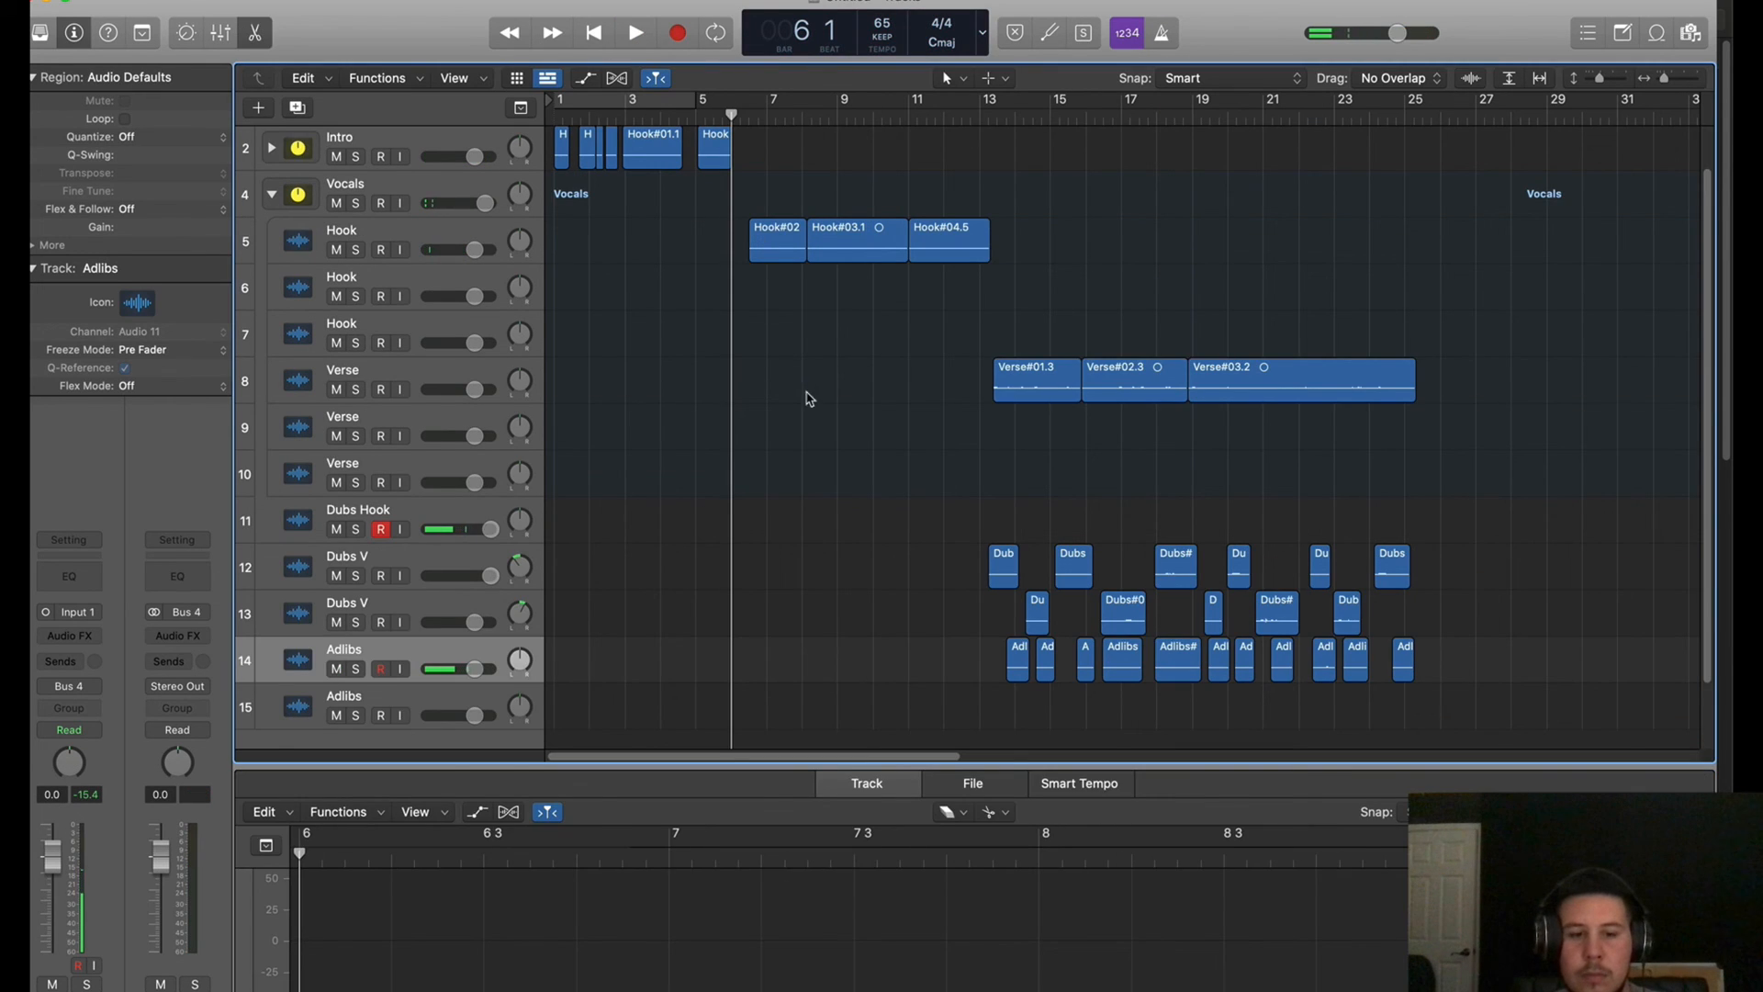
Hide the audio editor and start recording on the Dubs Hook track from bar 6
key(e)
key(space)
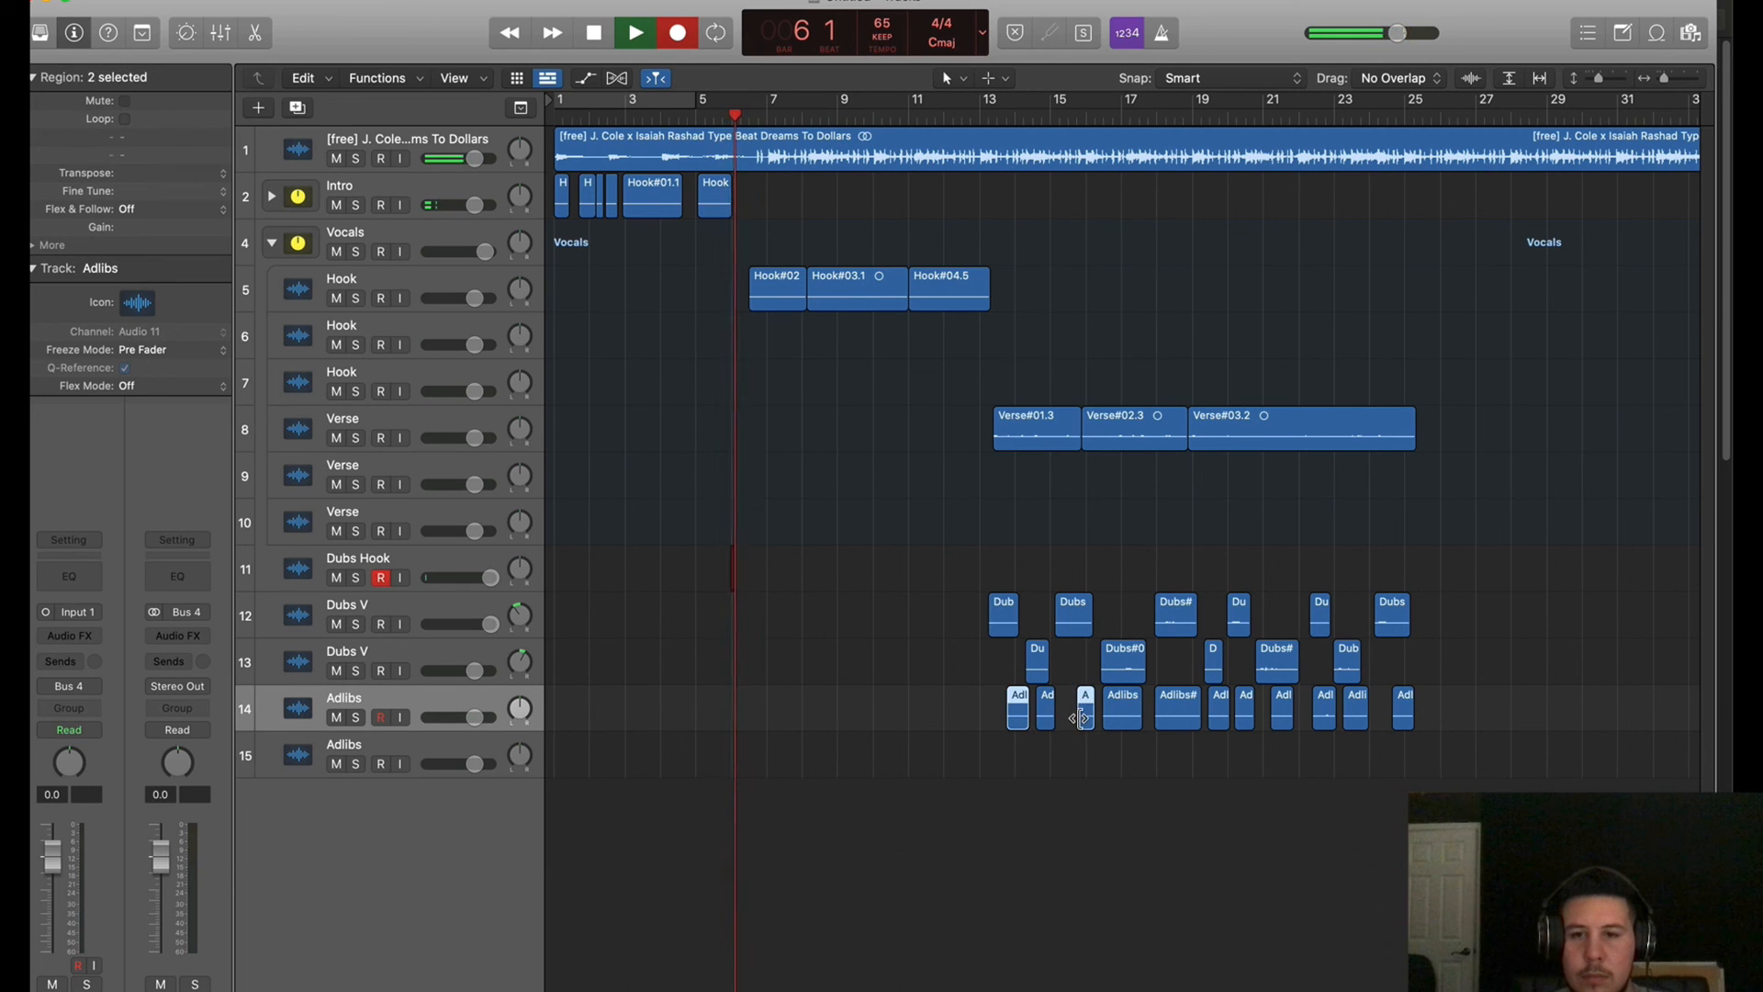
Select every second adlib region on the first Adlibs track and move them straight down to the second Adlibs track
shift+click(1187, 716)
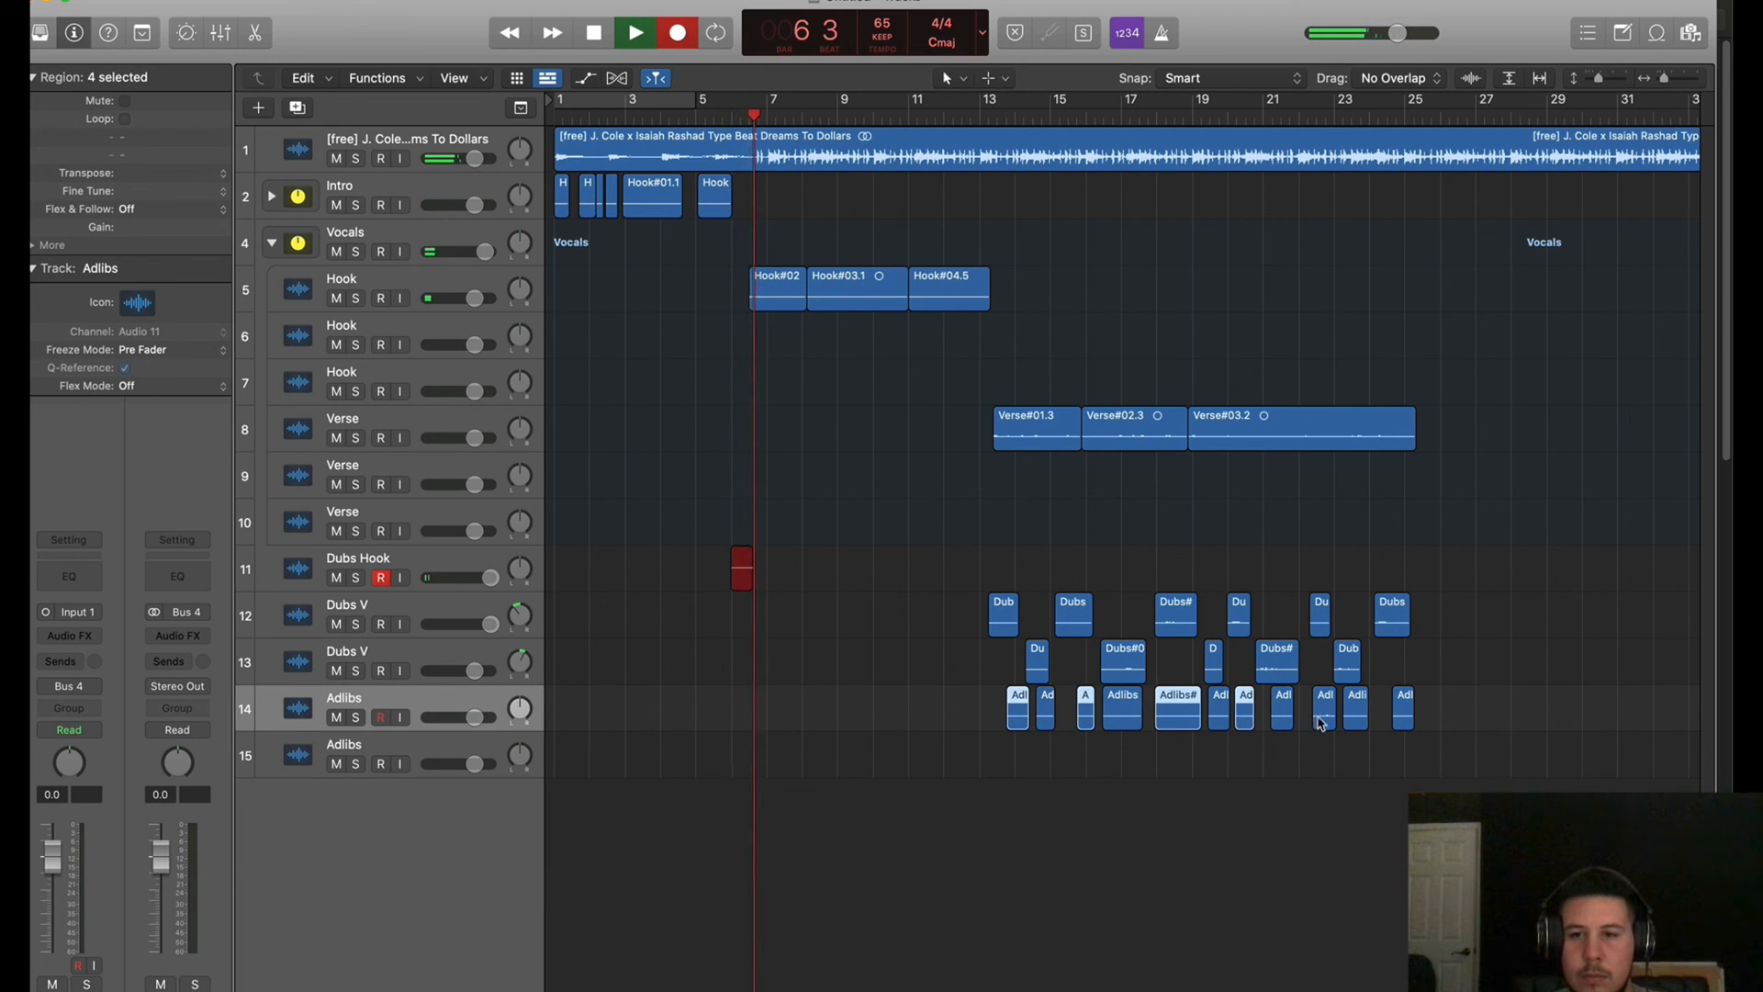
shift+click(1405, 718)
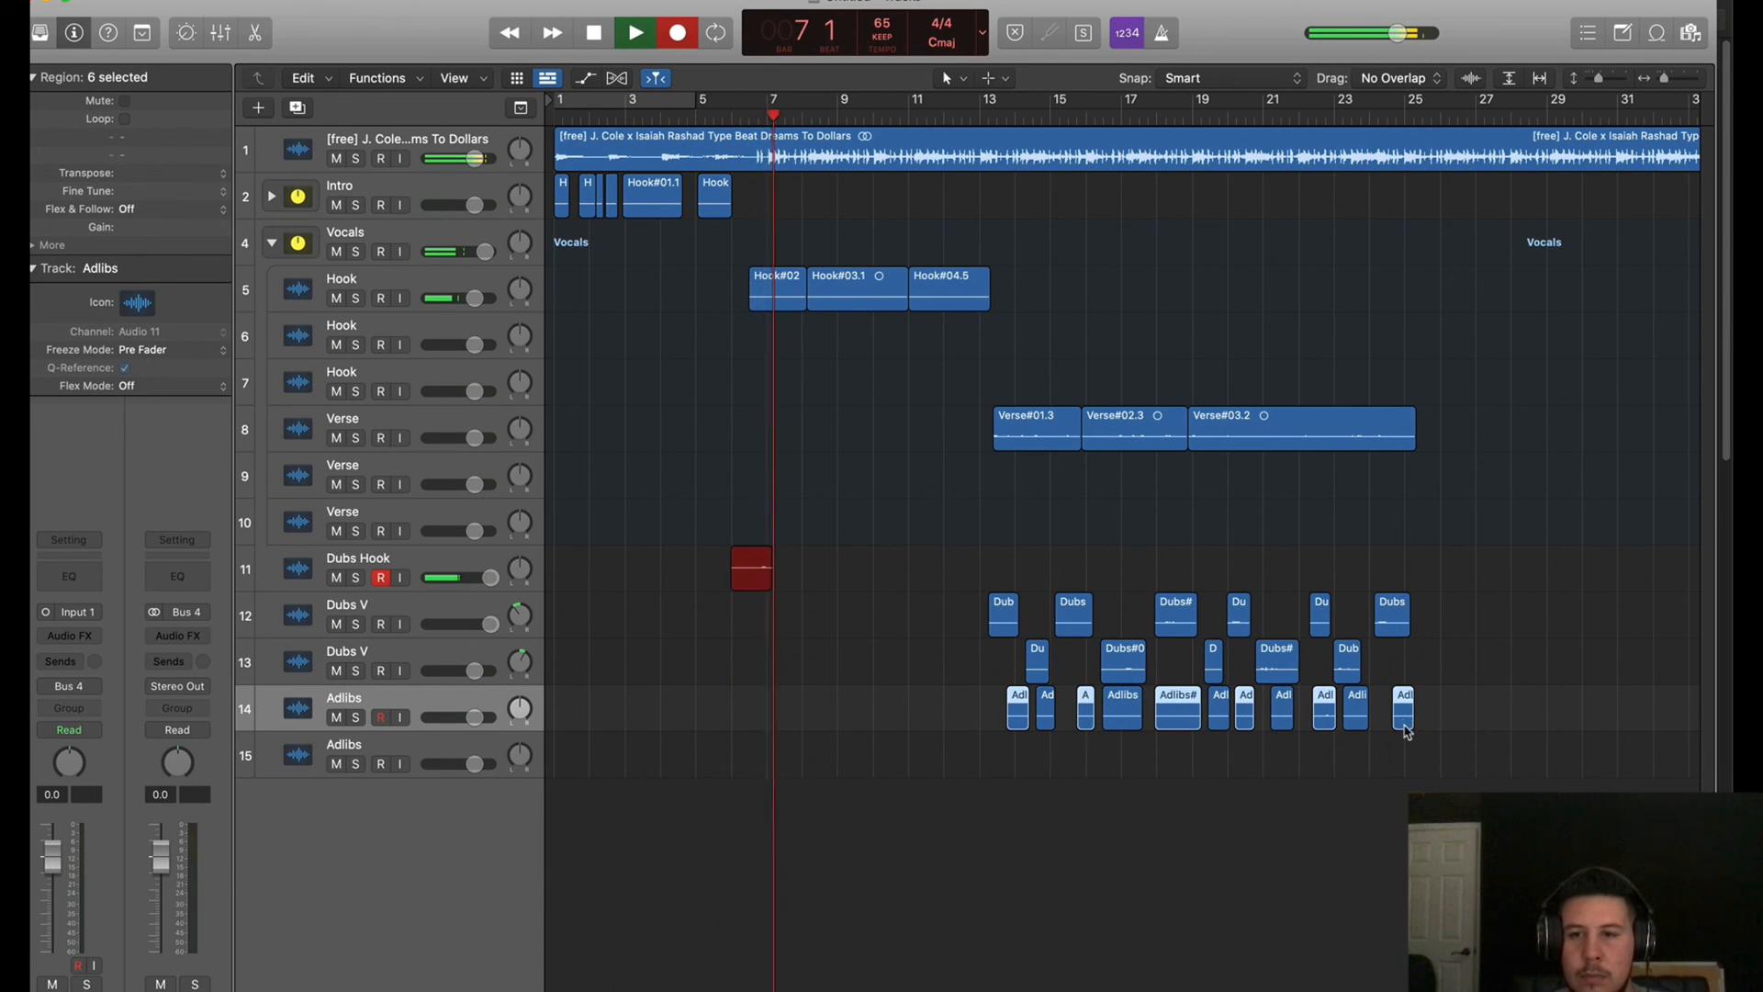
drag(1404, 724, 1402, 739)
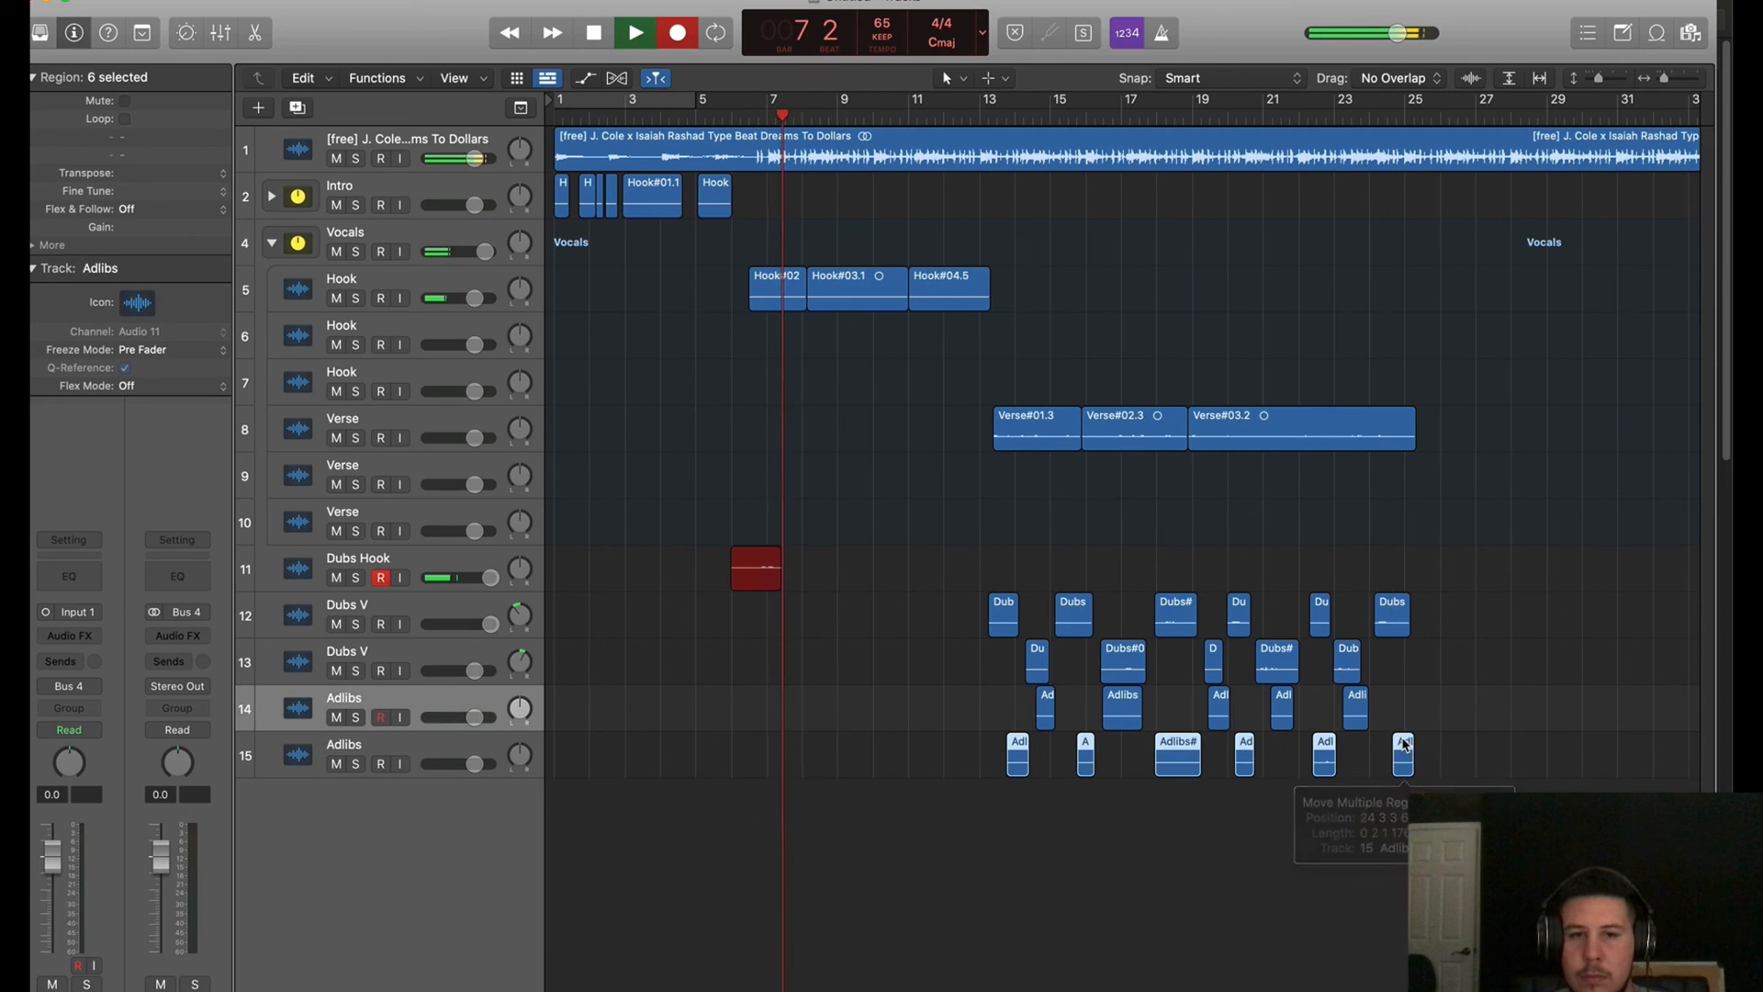
Pan the second Adlibs track to +29 and the first Adlibs track to -19
click(521, 757)
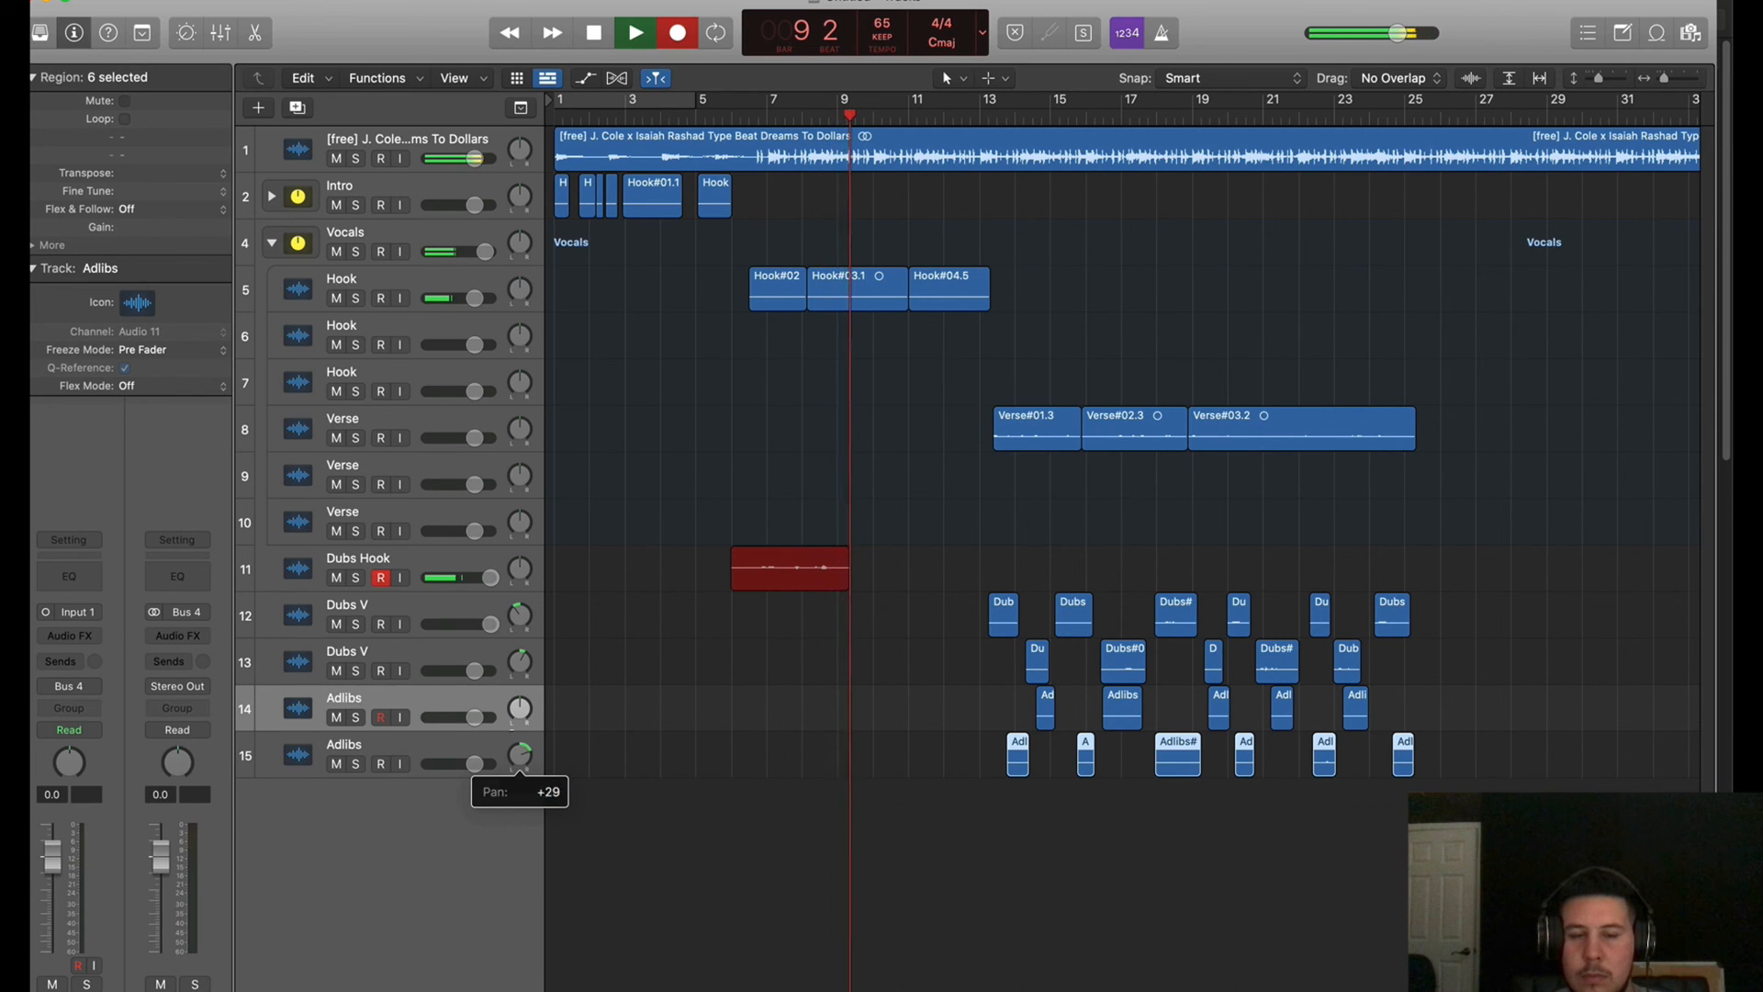
drag(519, 708, 520, 730)
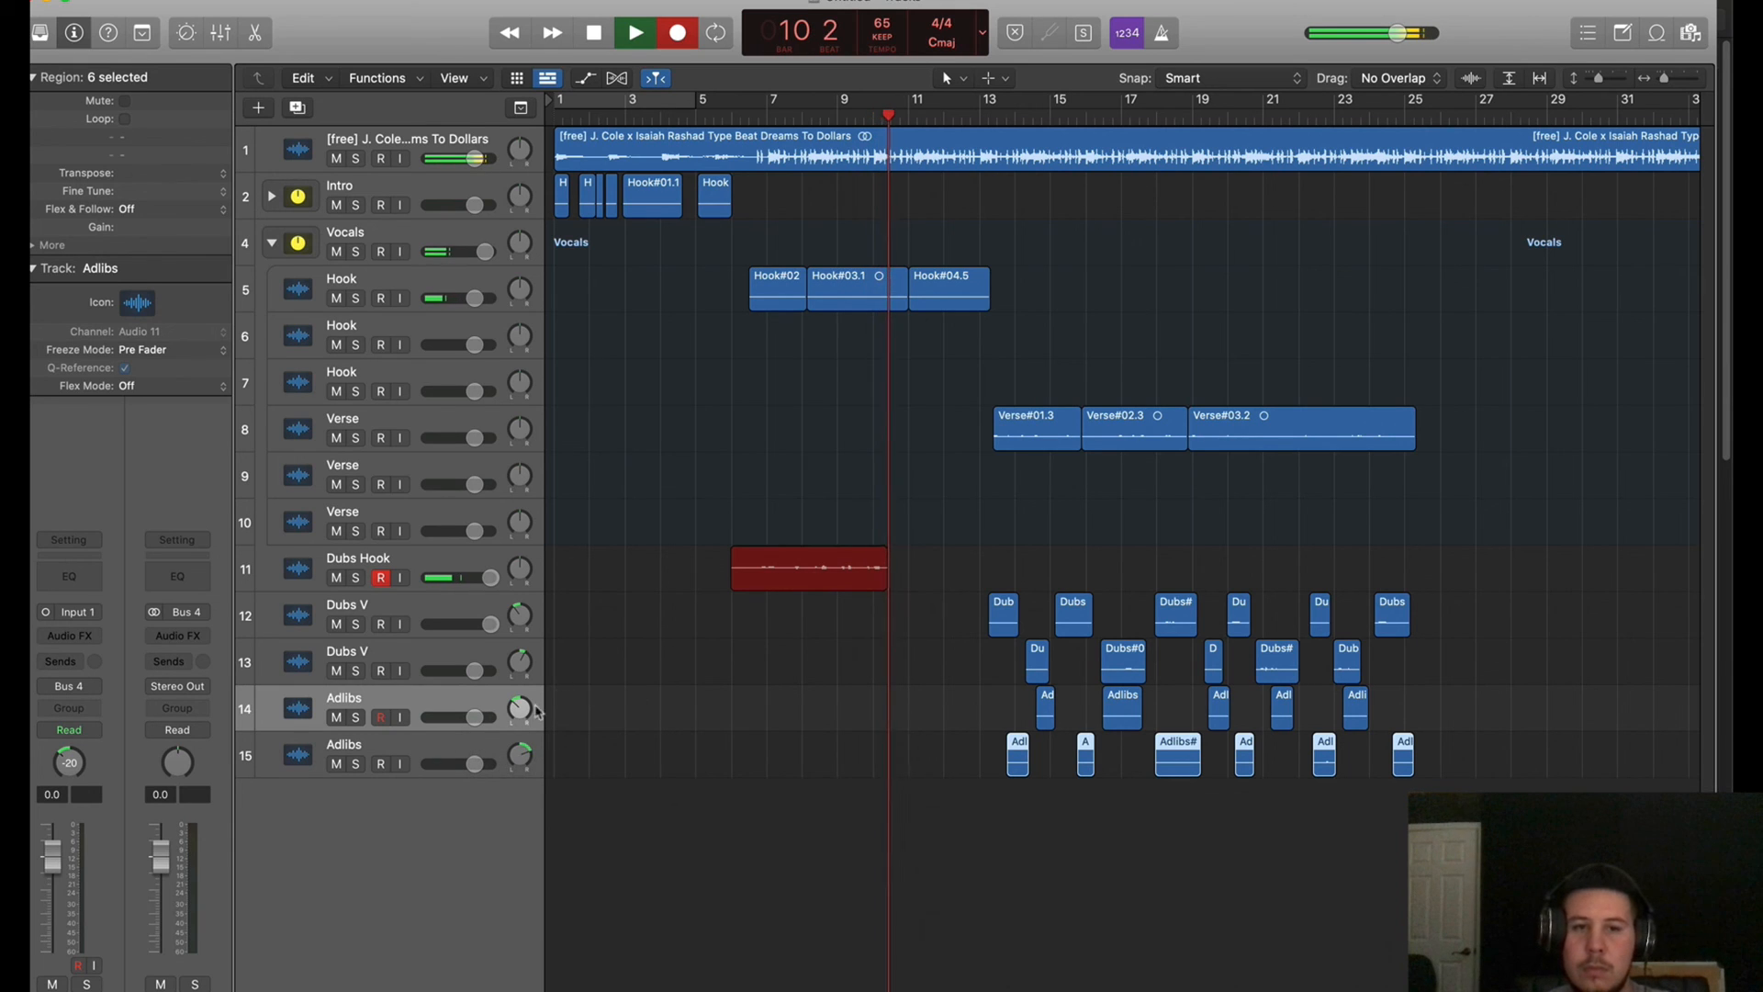
drag(520, 711, 520, 708)
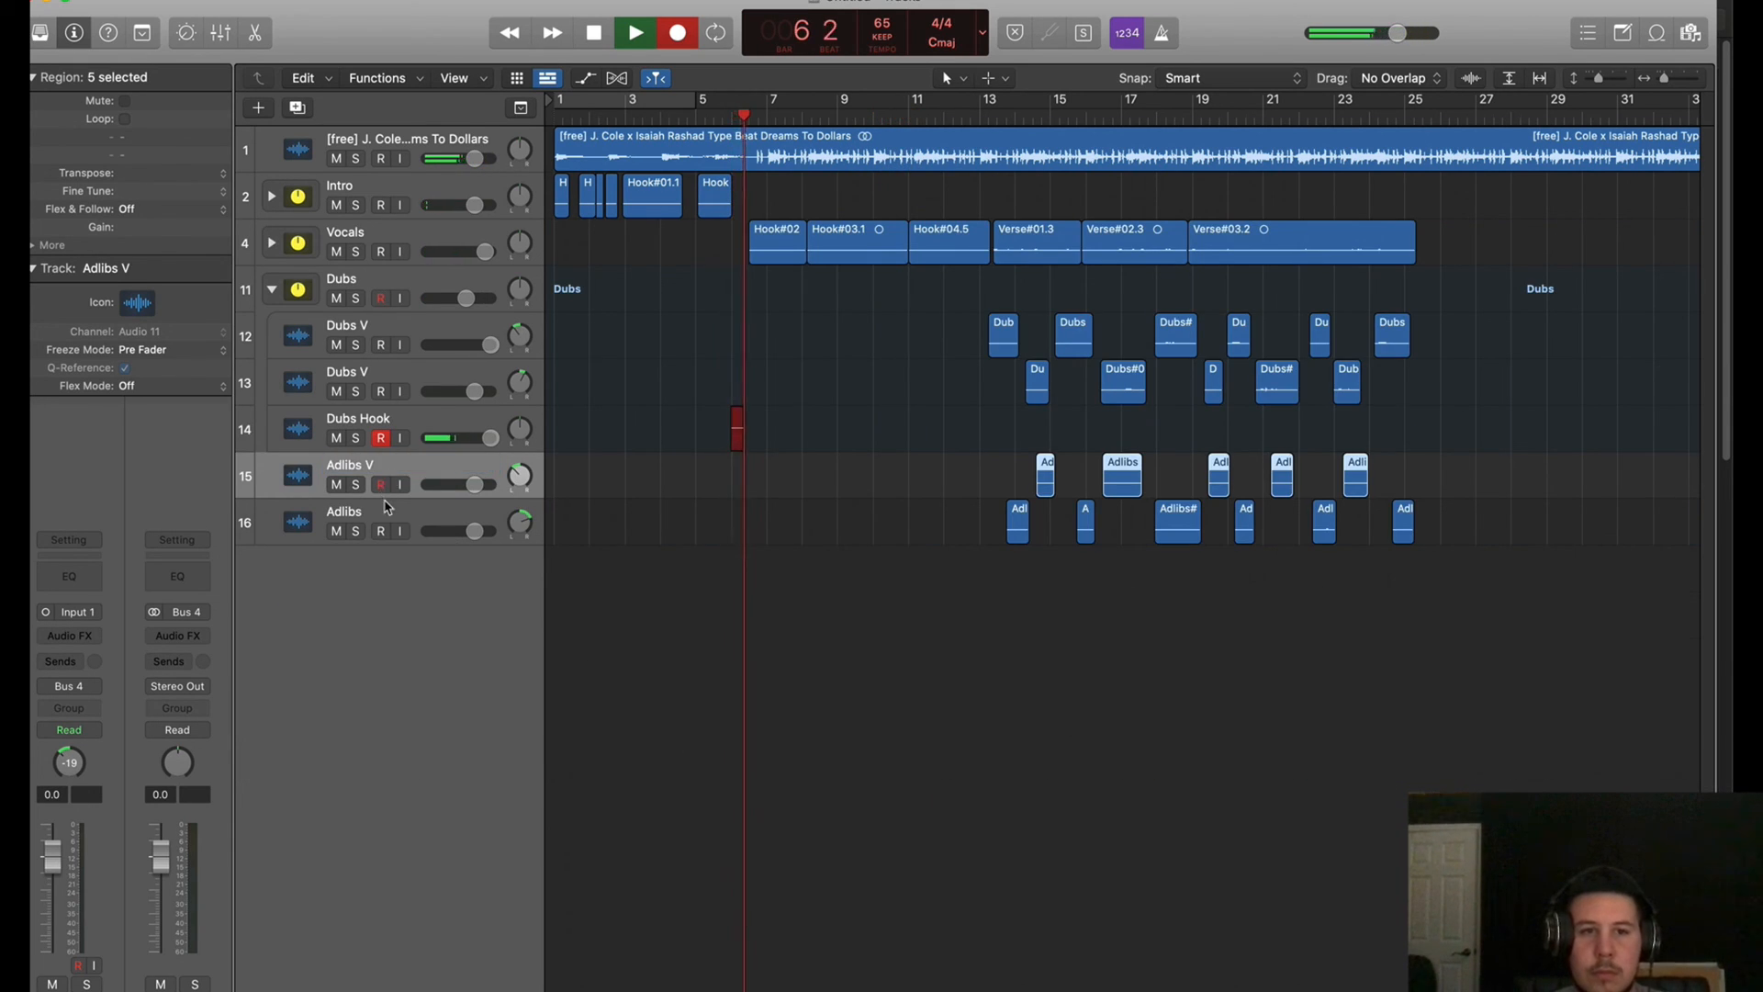
Rename the second Adlibs track as Adlibs V
click(387, 508)
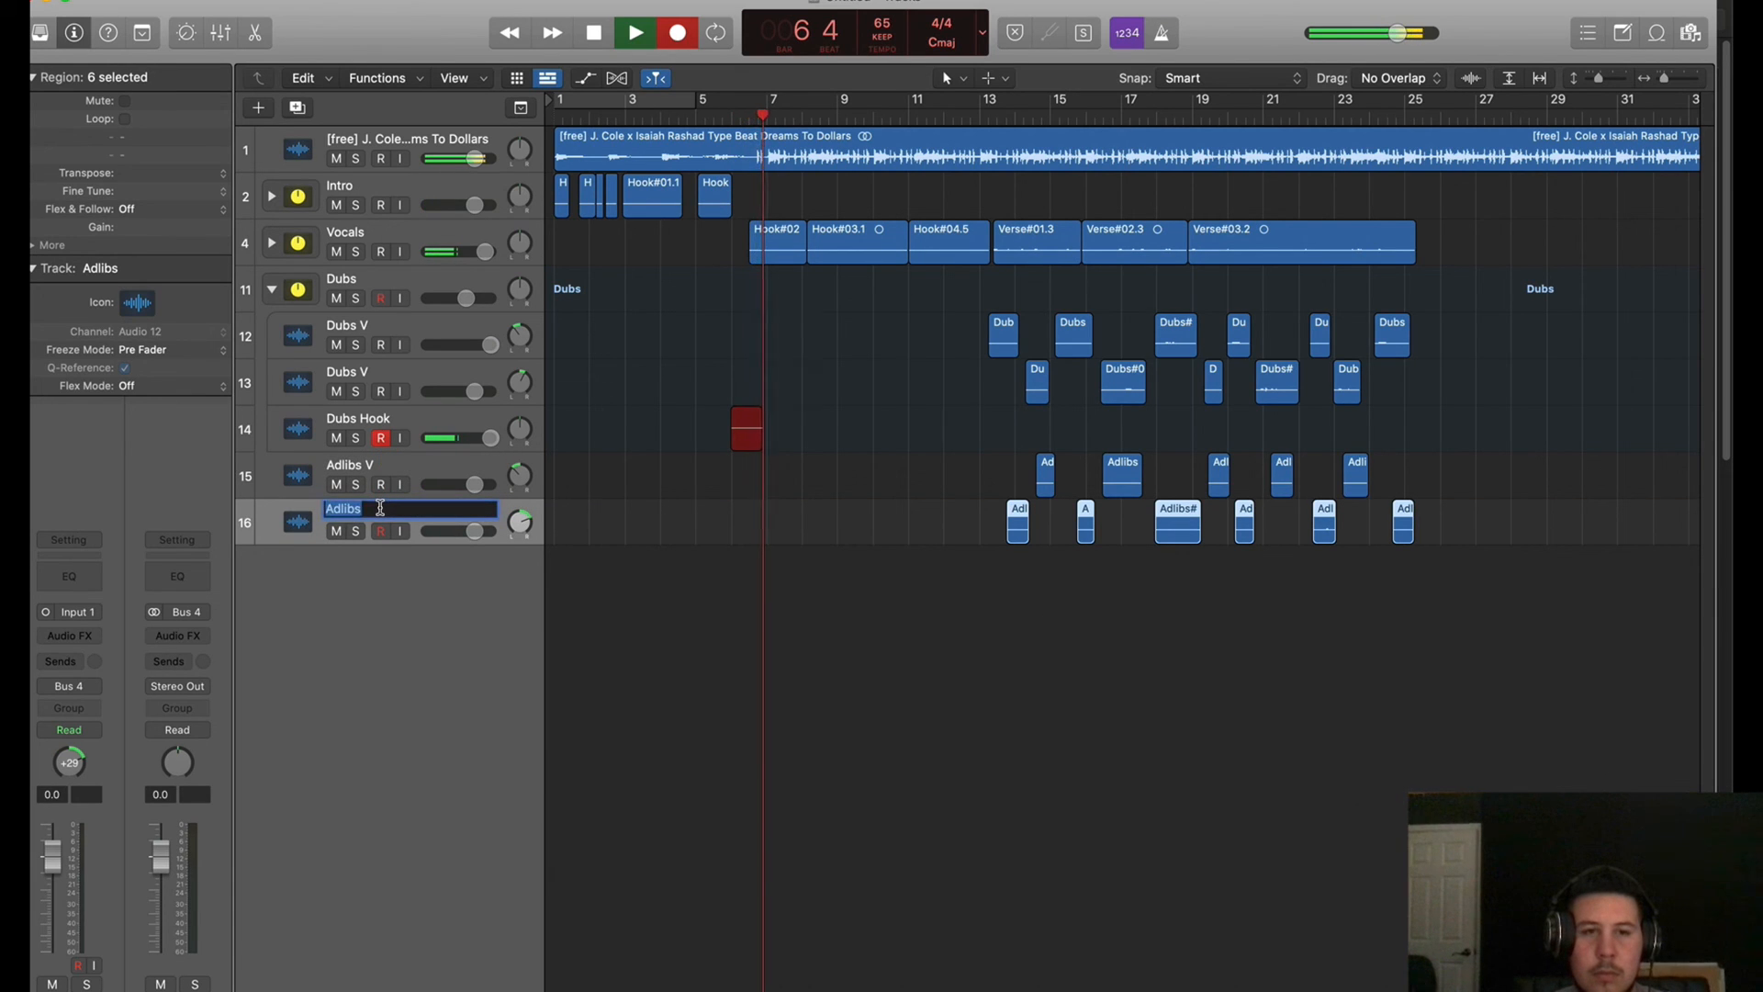
text(V)
key(Return)
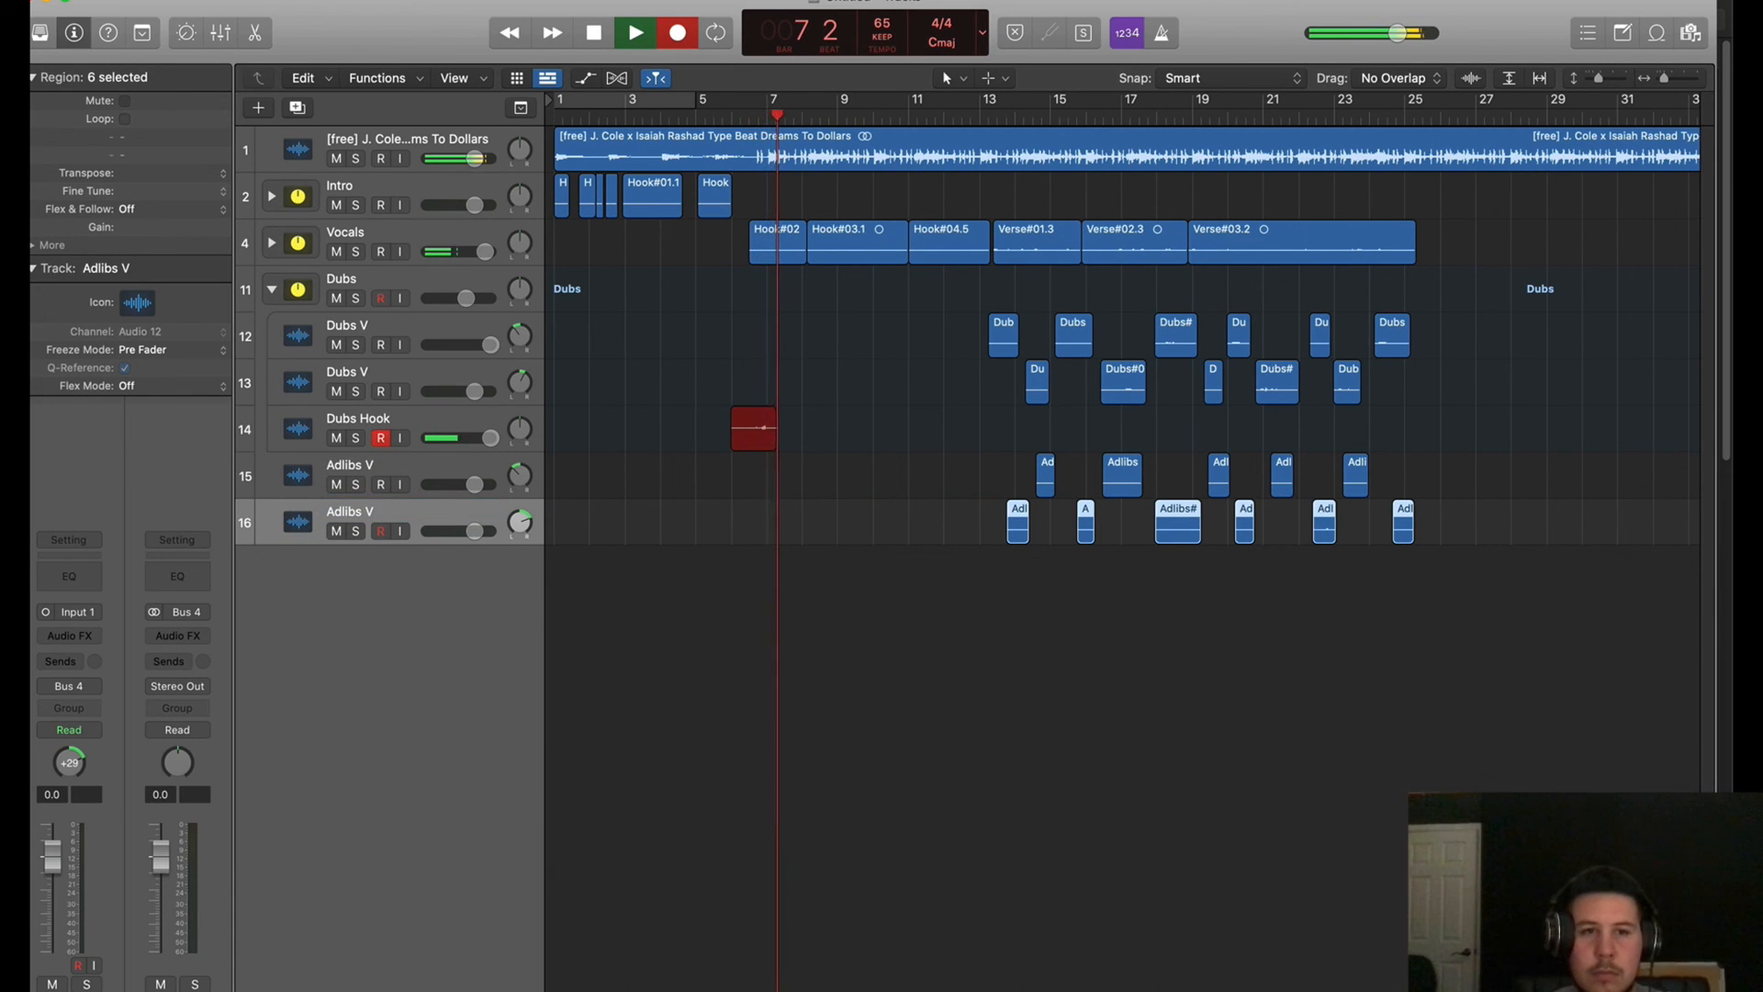
Group the two Adlibs V tracks in a summing track stack
click(360, 459)
shift+click(368, 514)
right_click(358, 457)
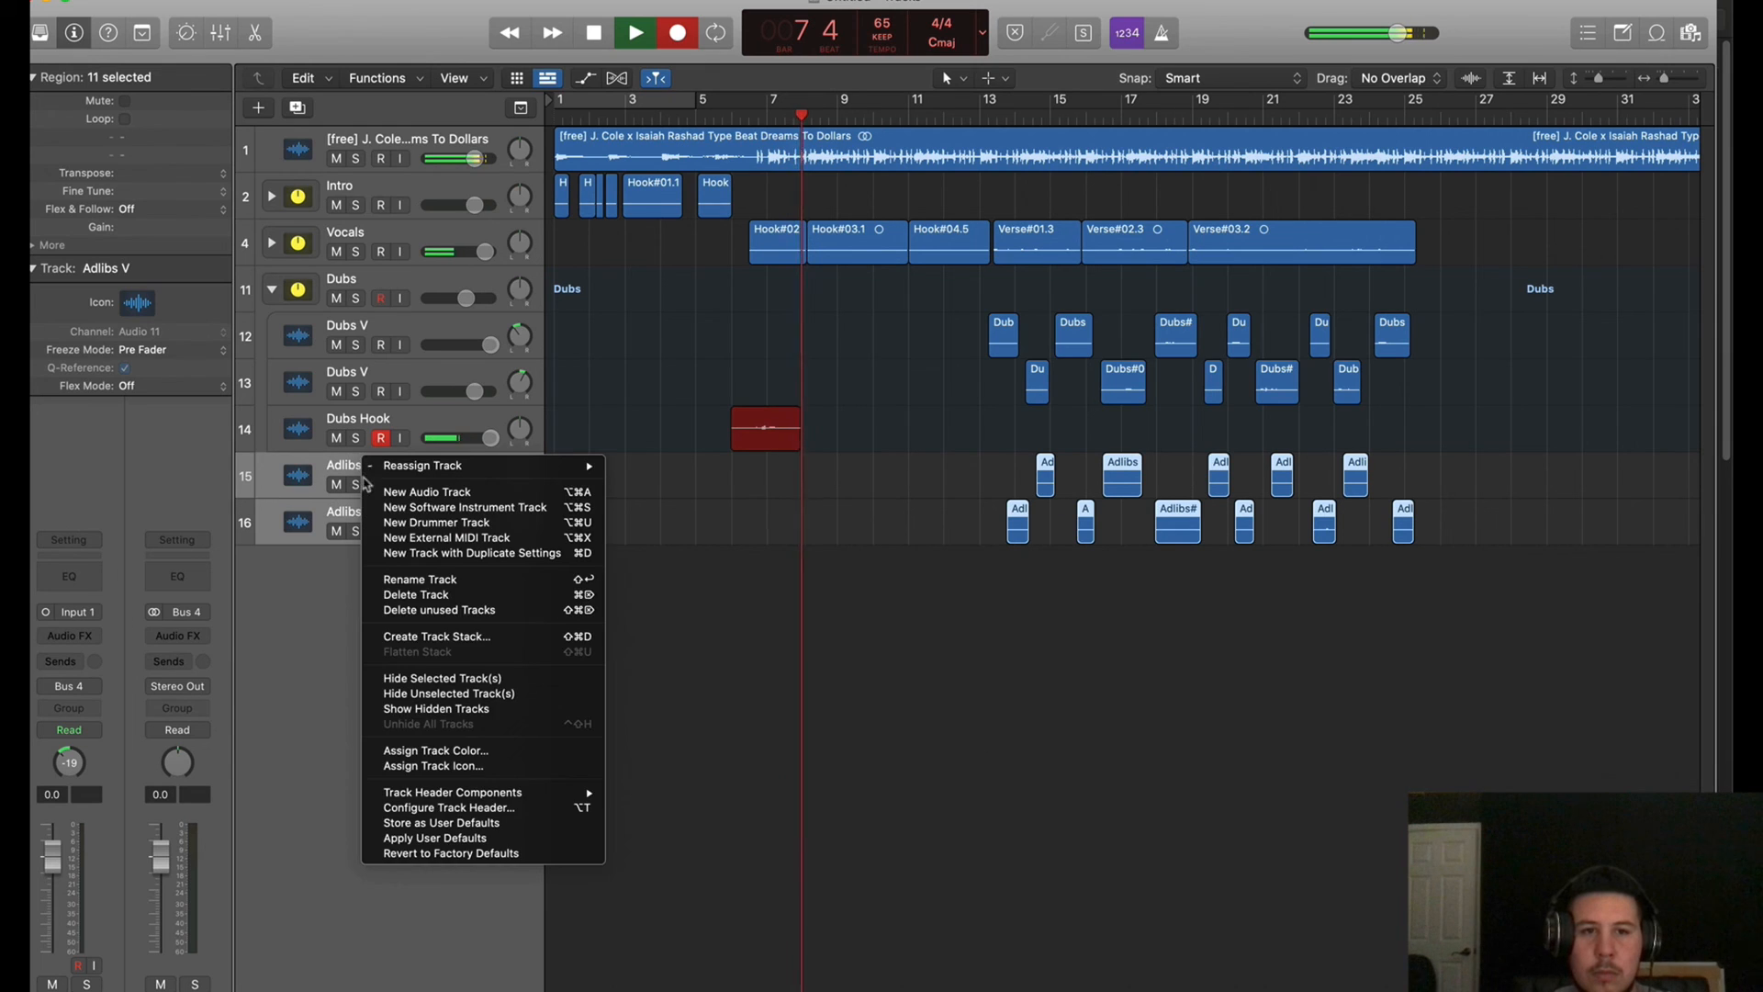
click(404, 639)
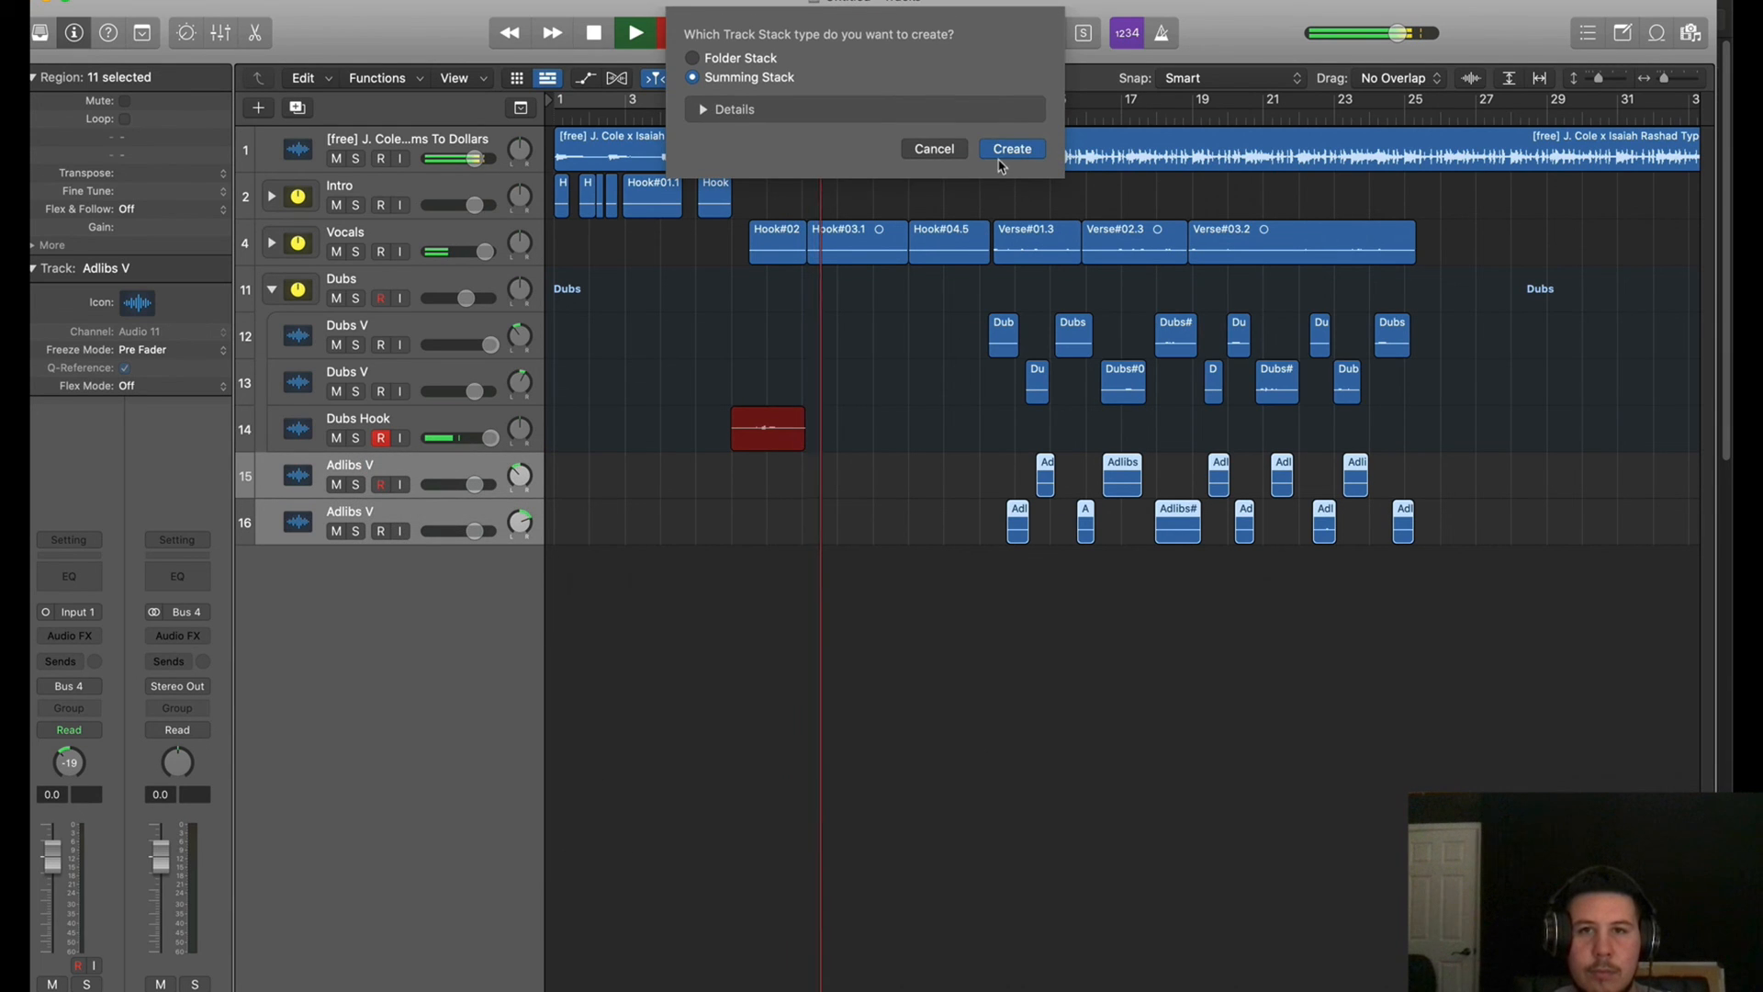
click(1011, 149)
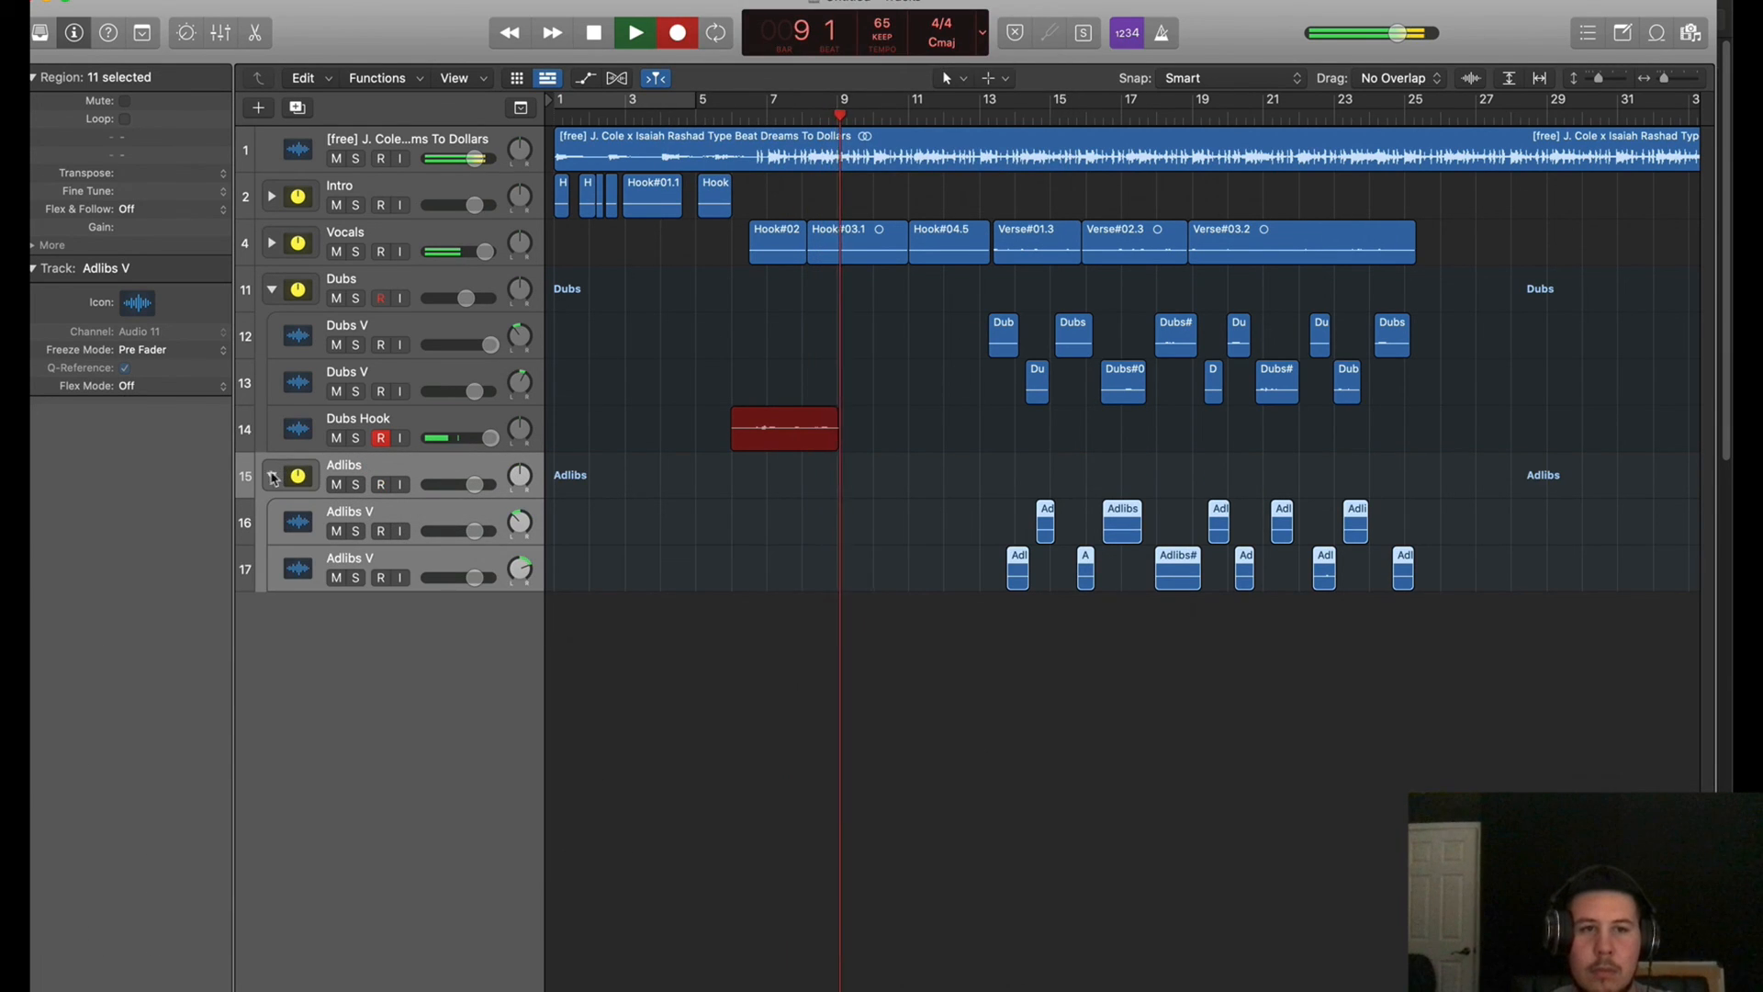
click(272, 477)
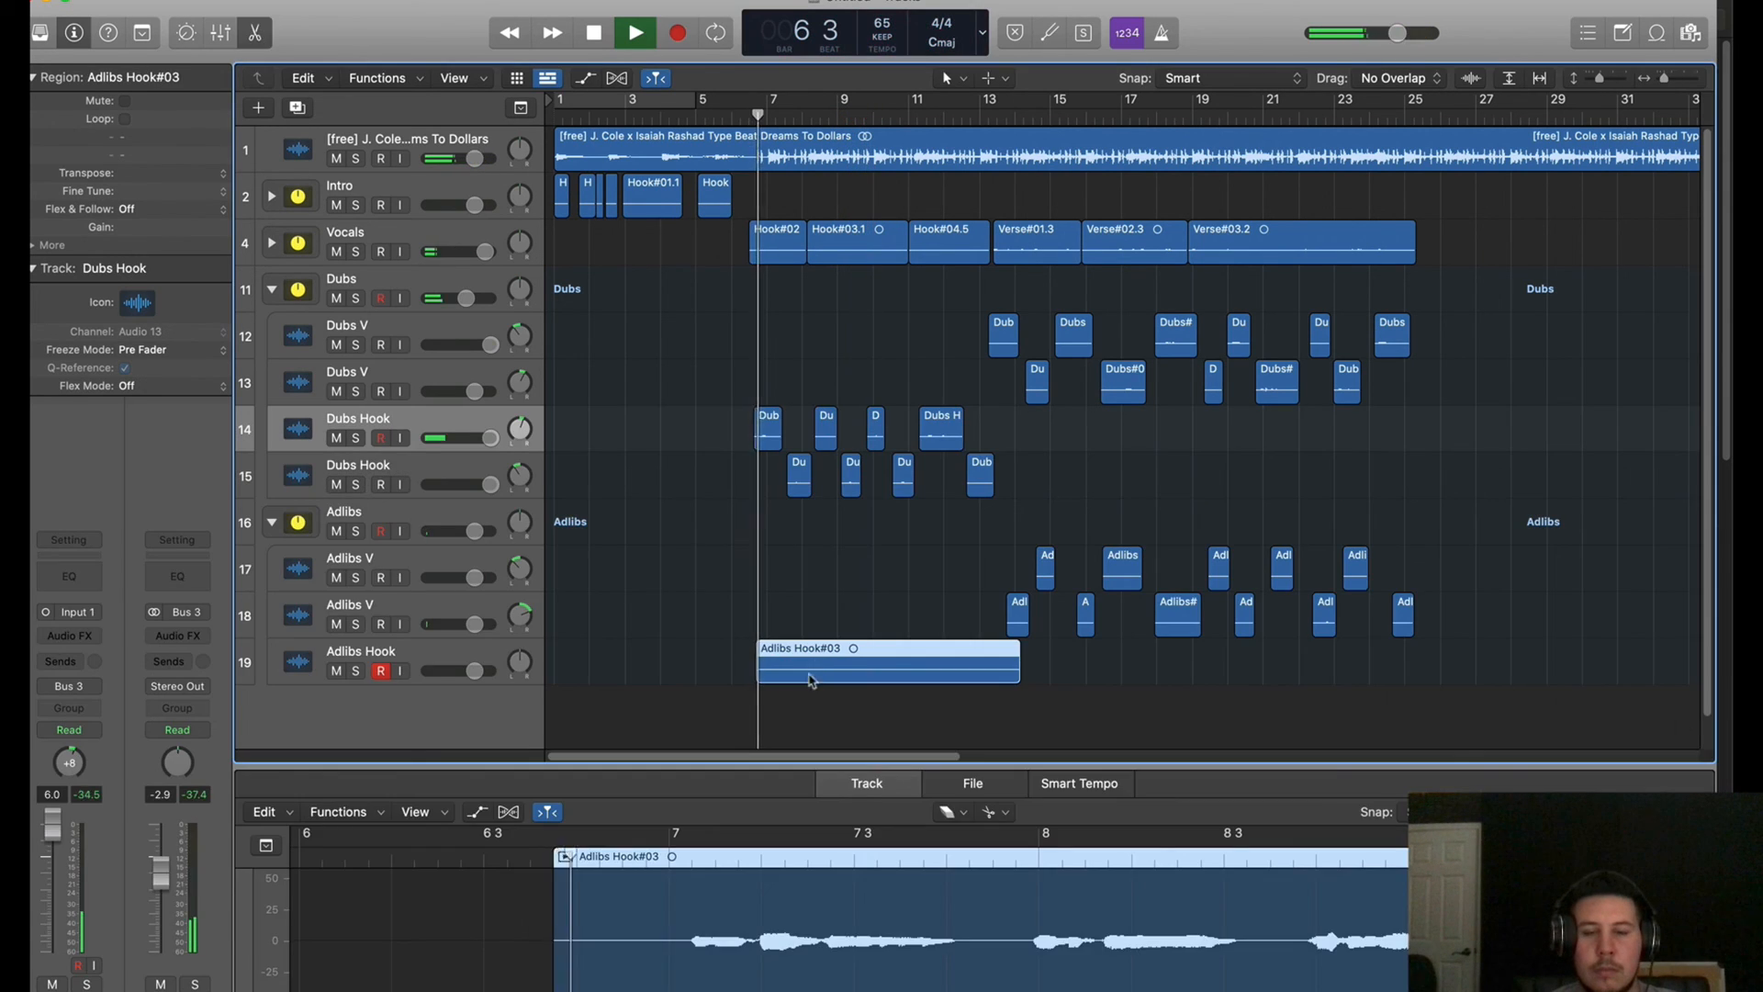
Split out and erase the silence before the first phrase of Adlibs Hook#03 and the gap just before bar 8
click(767, 677)
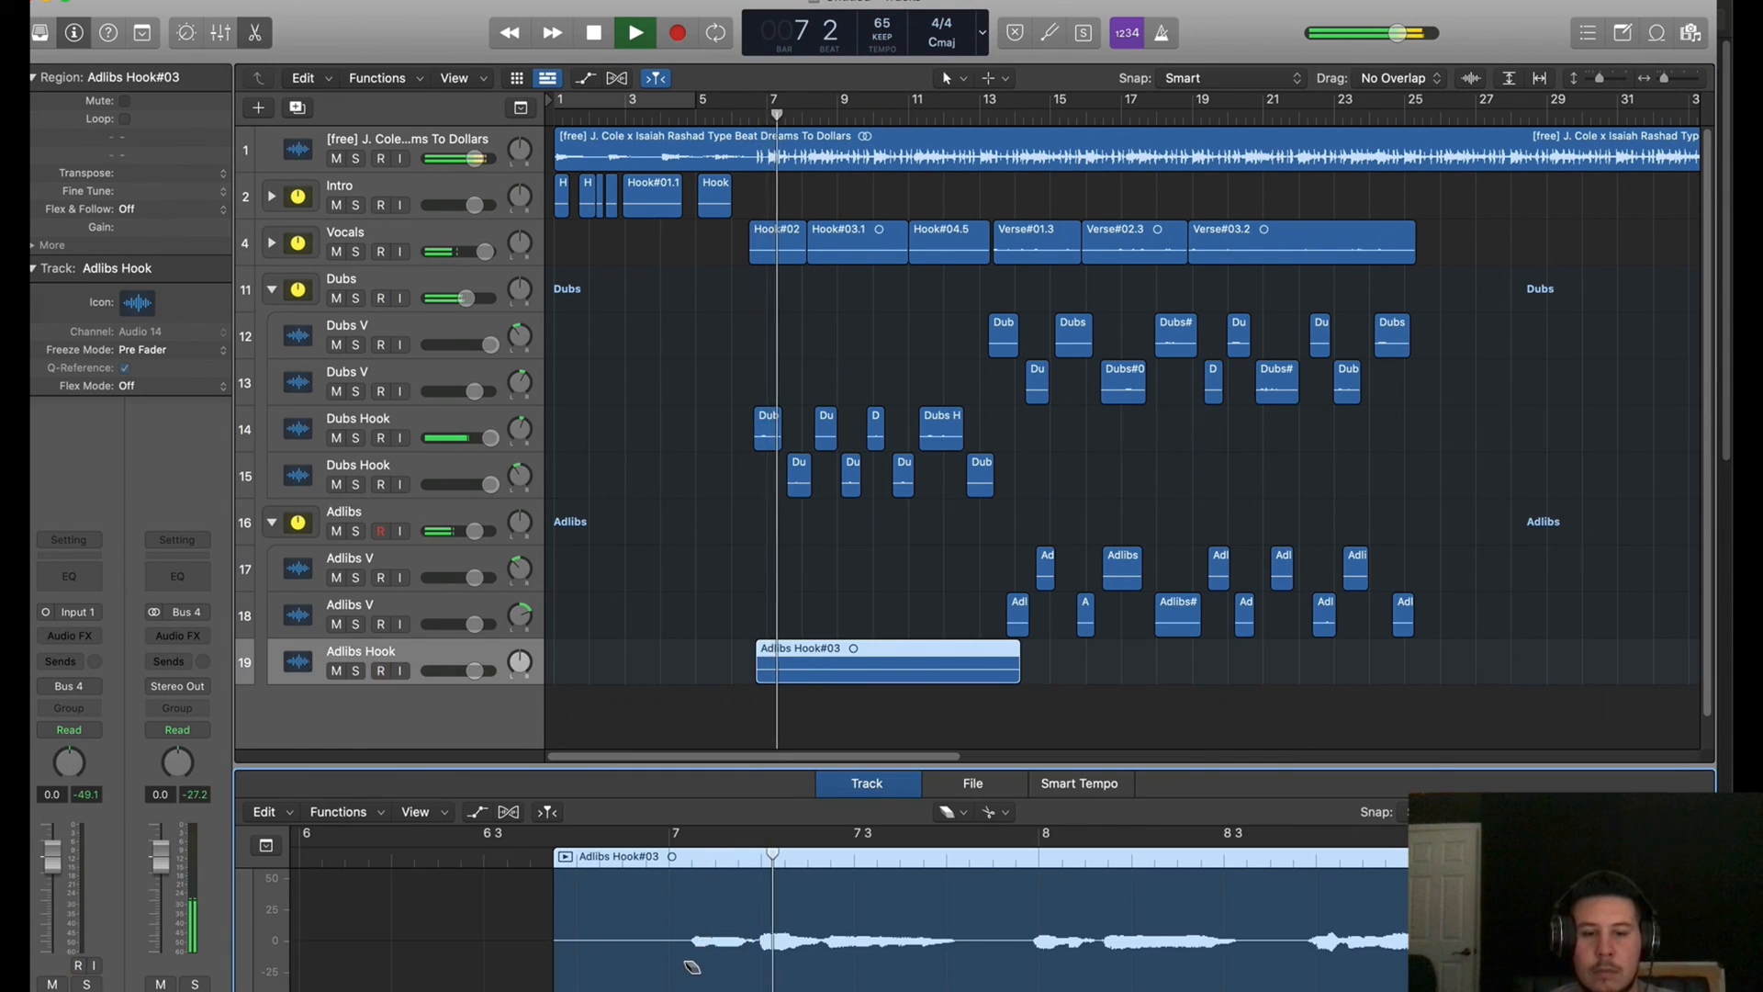
super+click(678, 968)
click(637, 954)
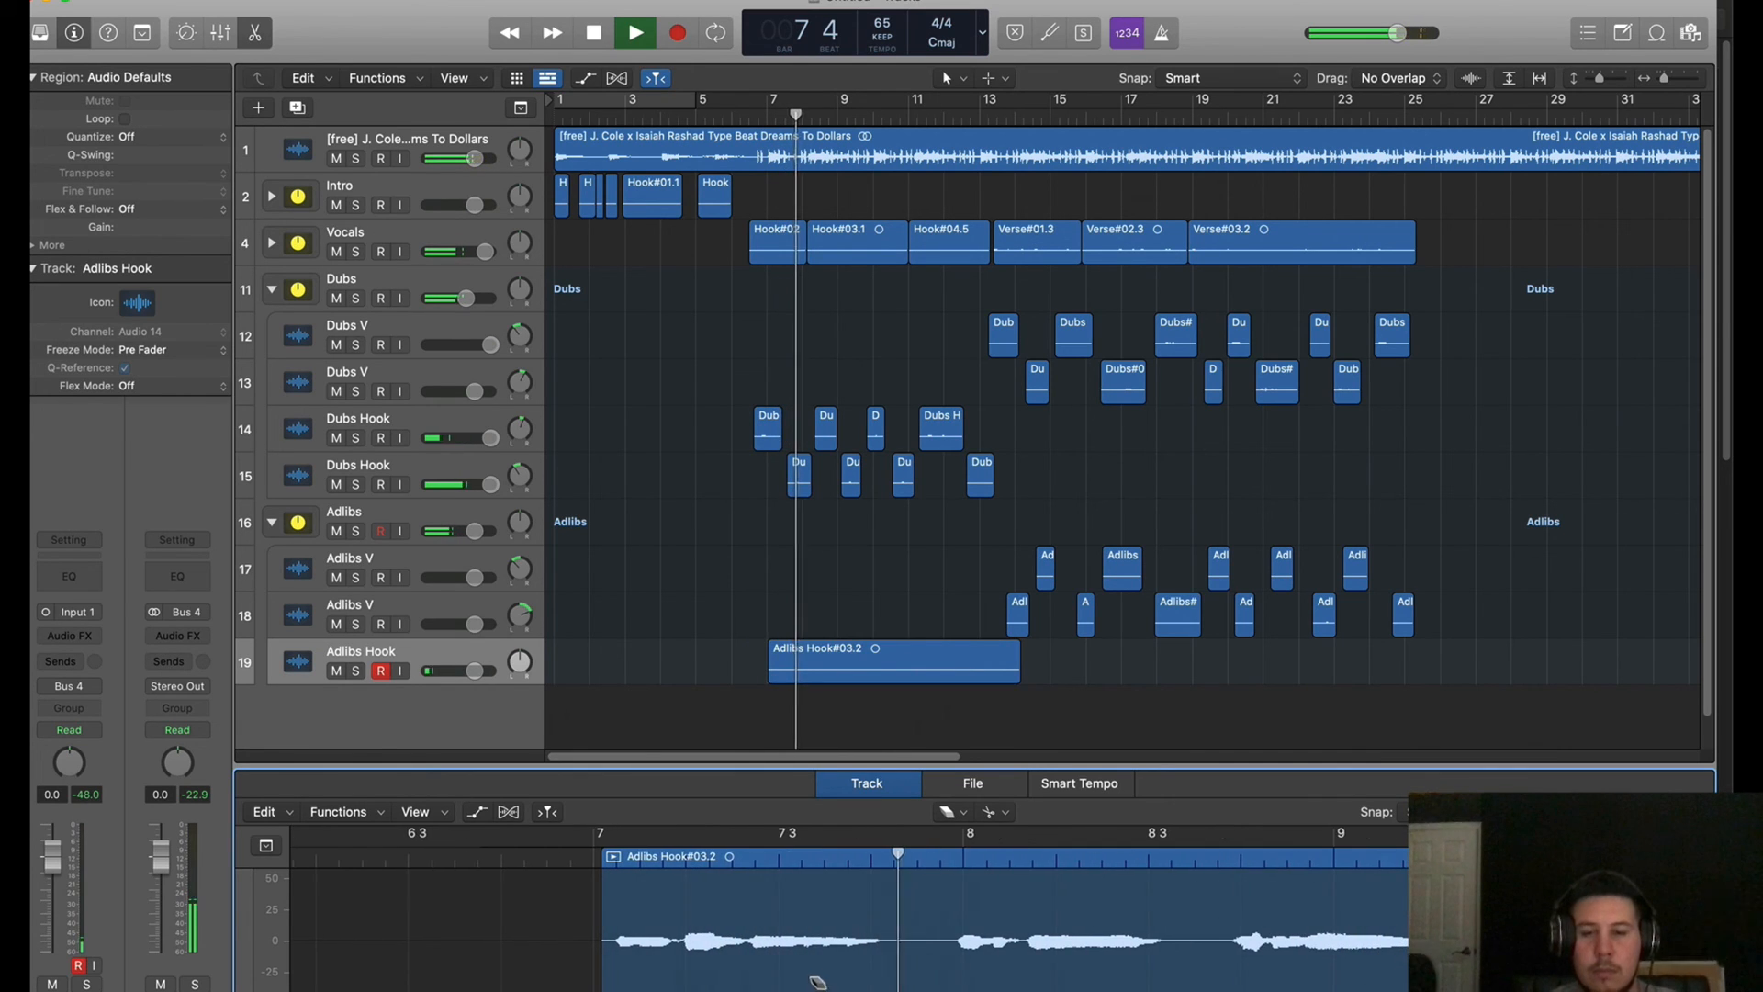
super+click(898, 975)
super+click(945, 963)
click(929, 957)
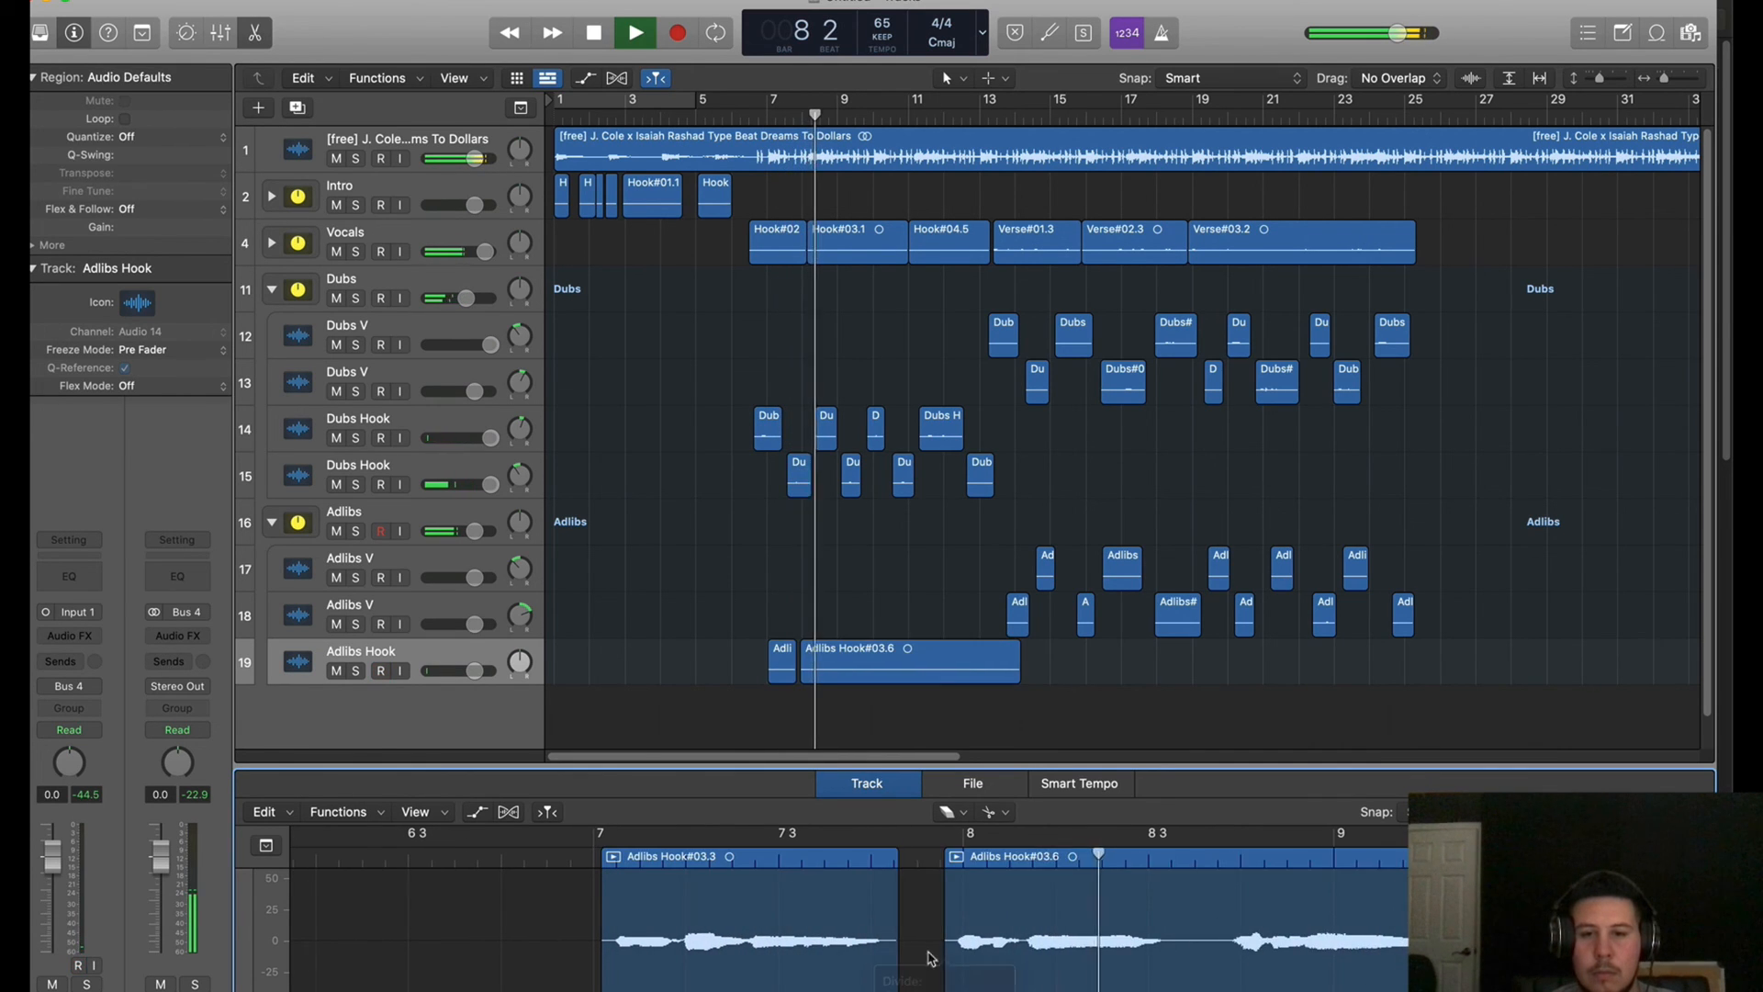
Split out and erase the silent gaps of the hook adlib between 8 3 and 9 and just before 9 3
scroll(935, 958, right, 5)
scroll(934, 958, right, 2)
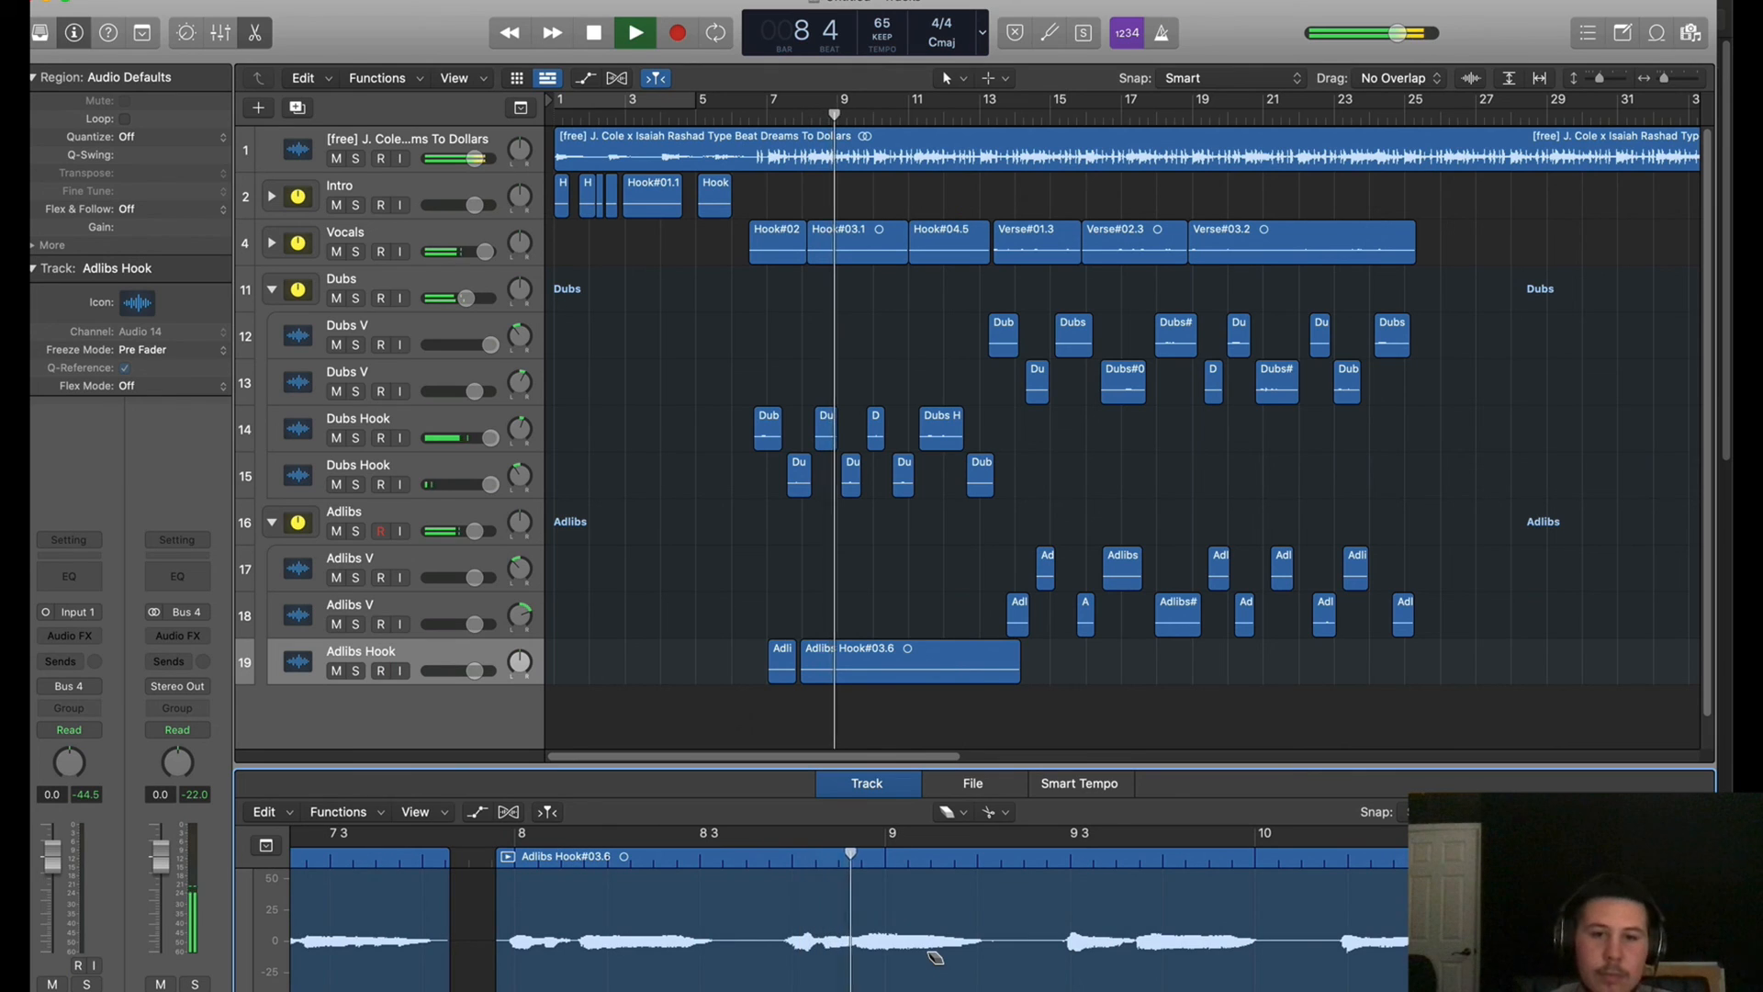
super+click(730, 969)
super+click(770, 969)
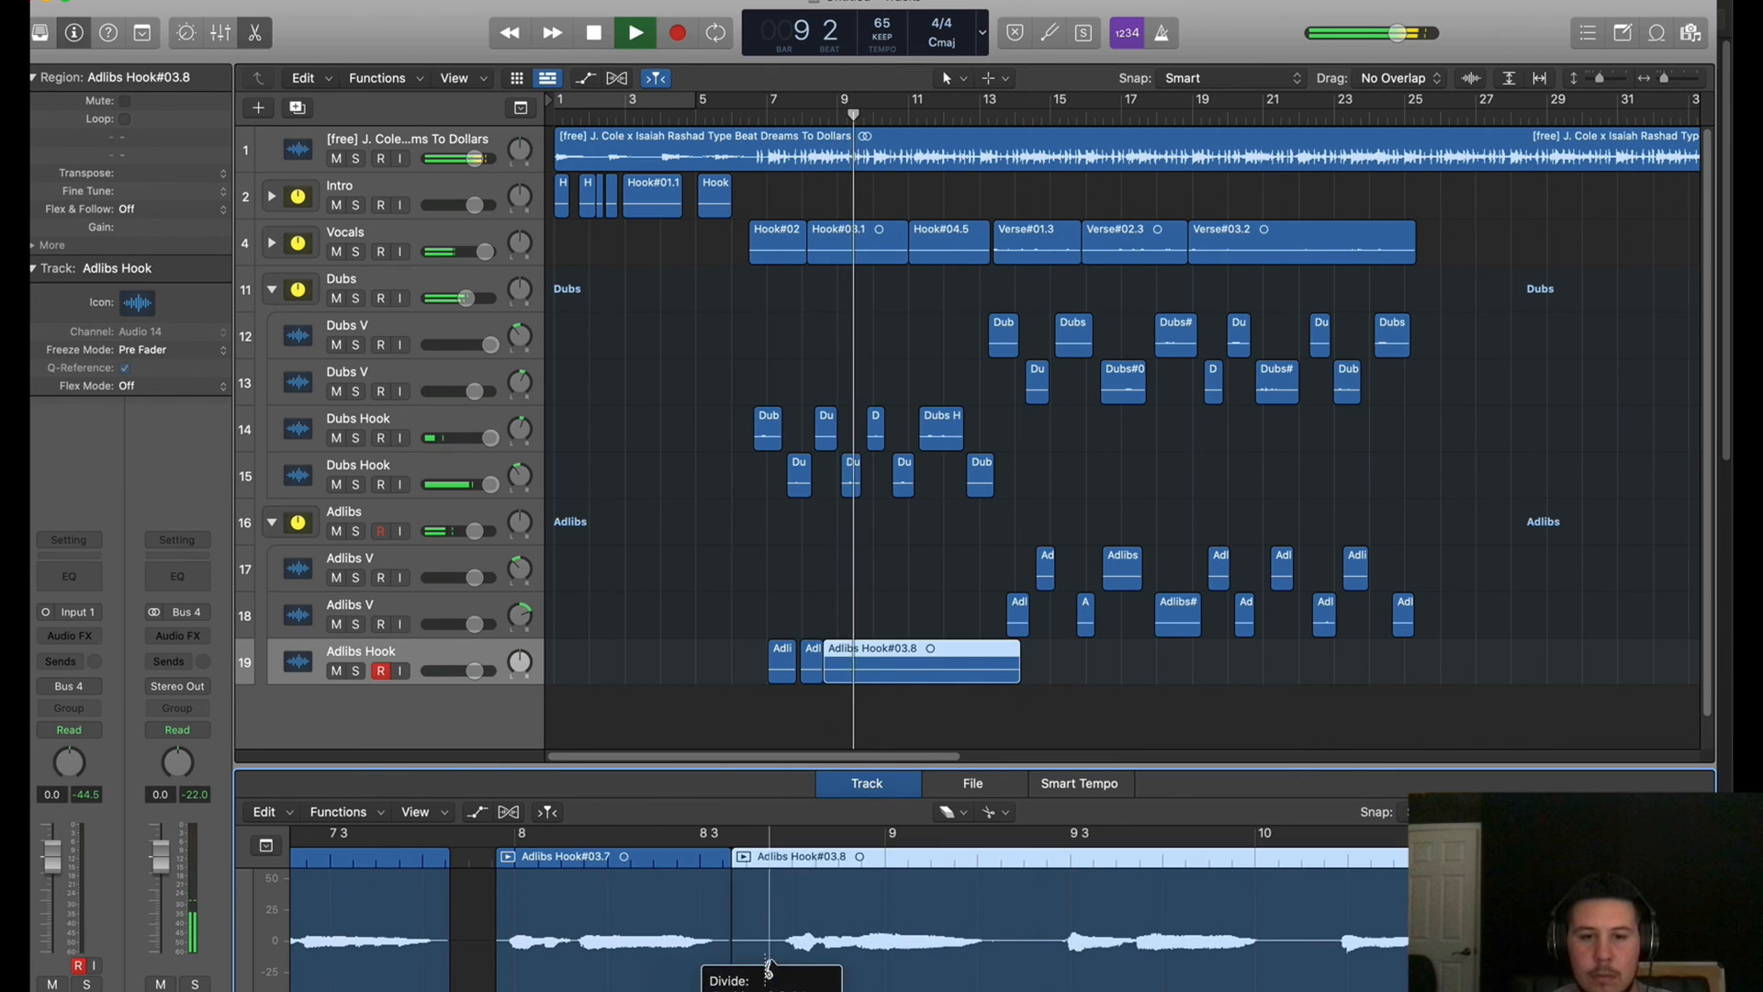
click(749, 964)
super+click(990, 972)
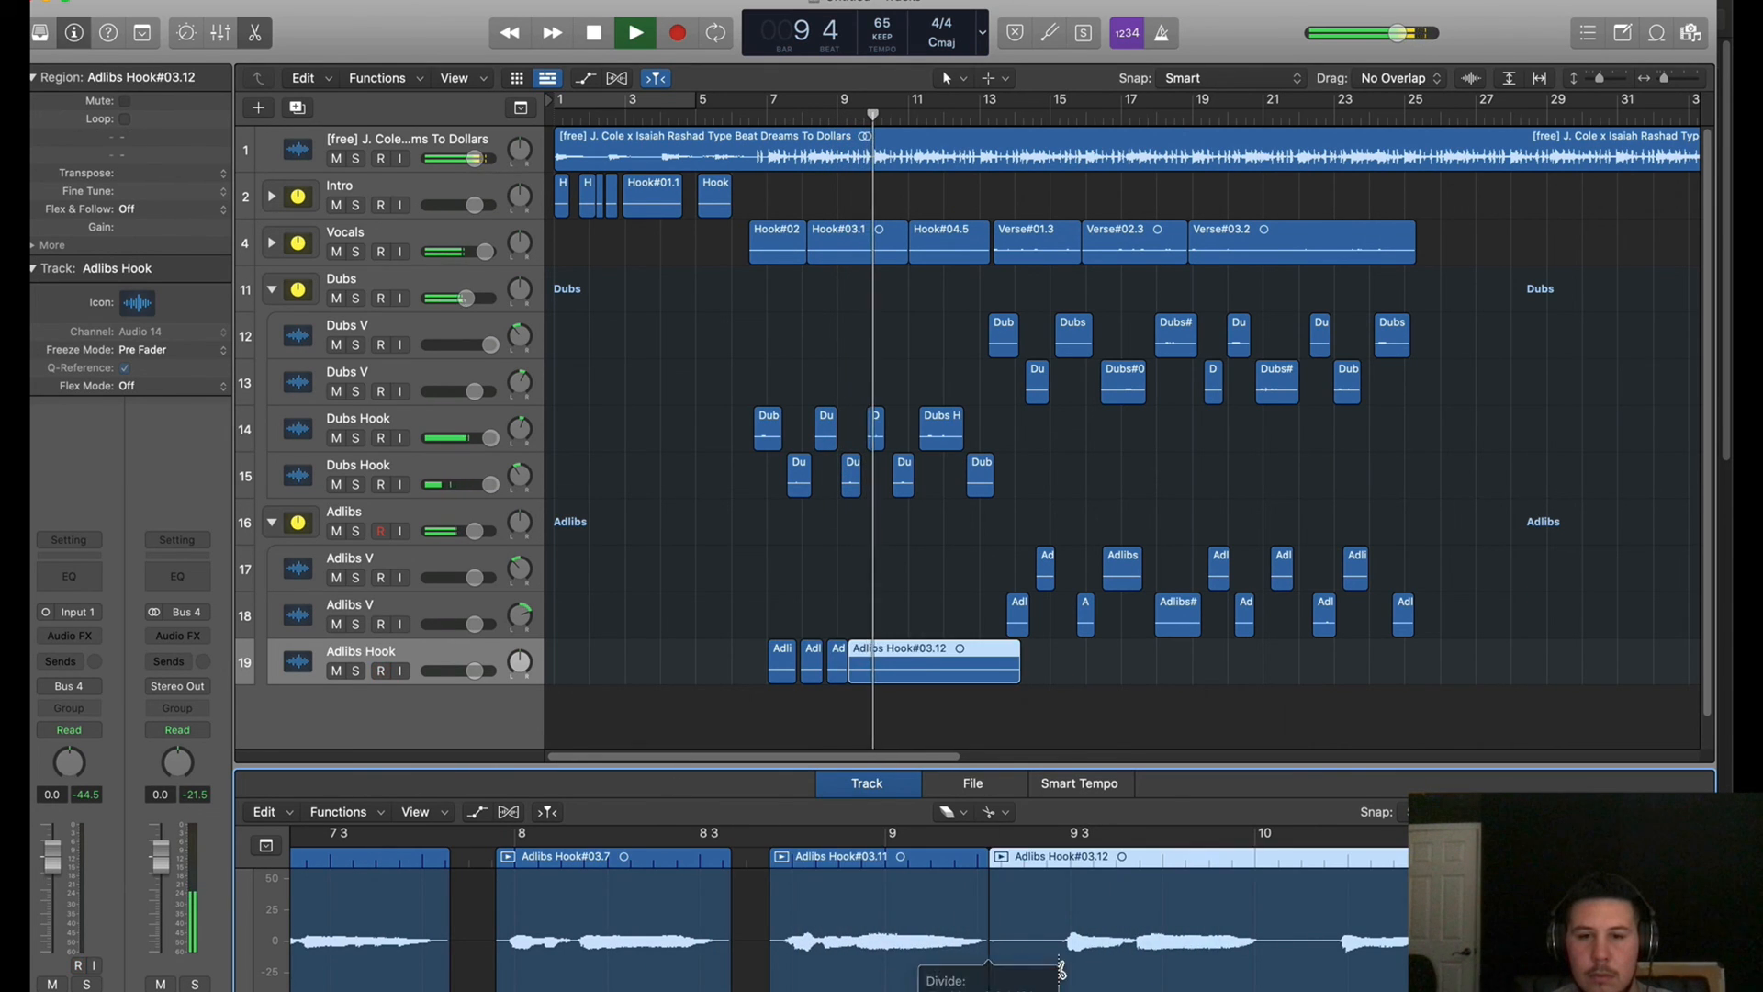
super+click(1059, 969)
click(1021, 968)
scroll(981, 971, right, 5)
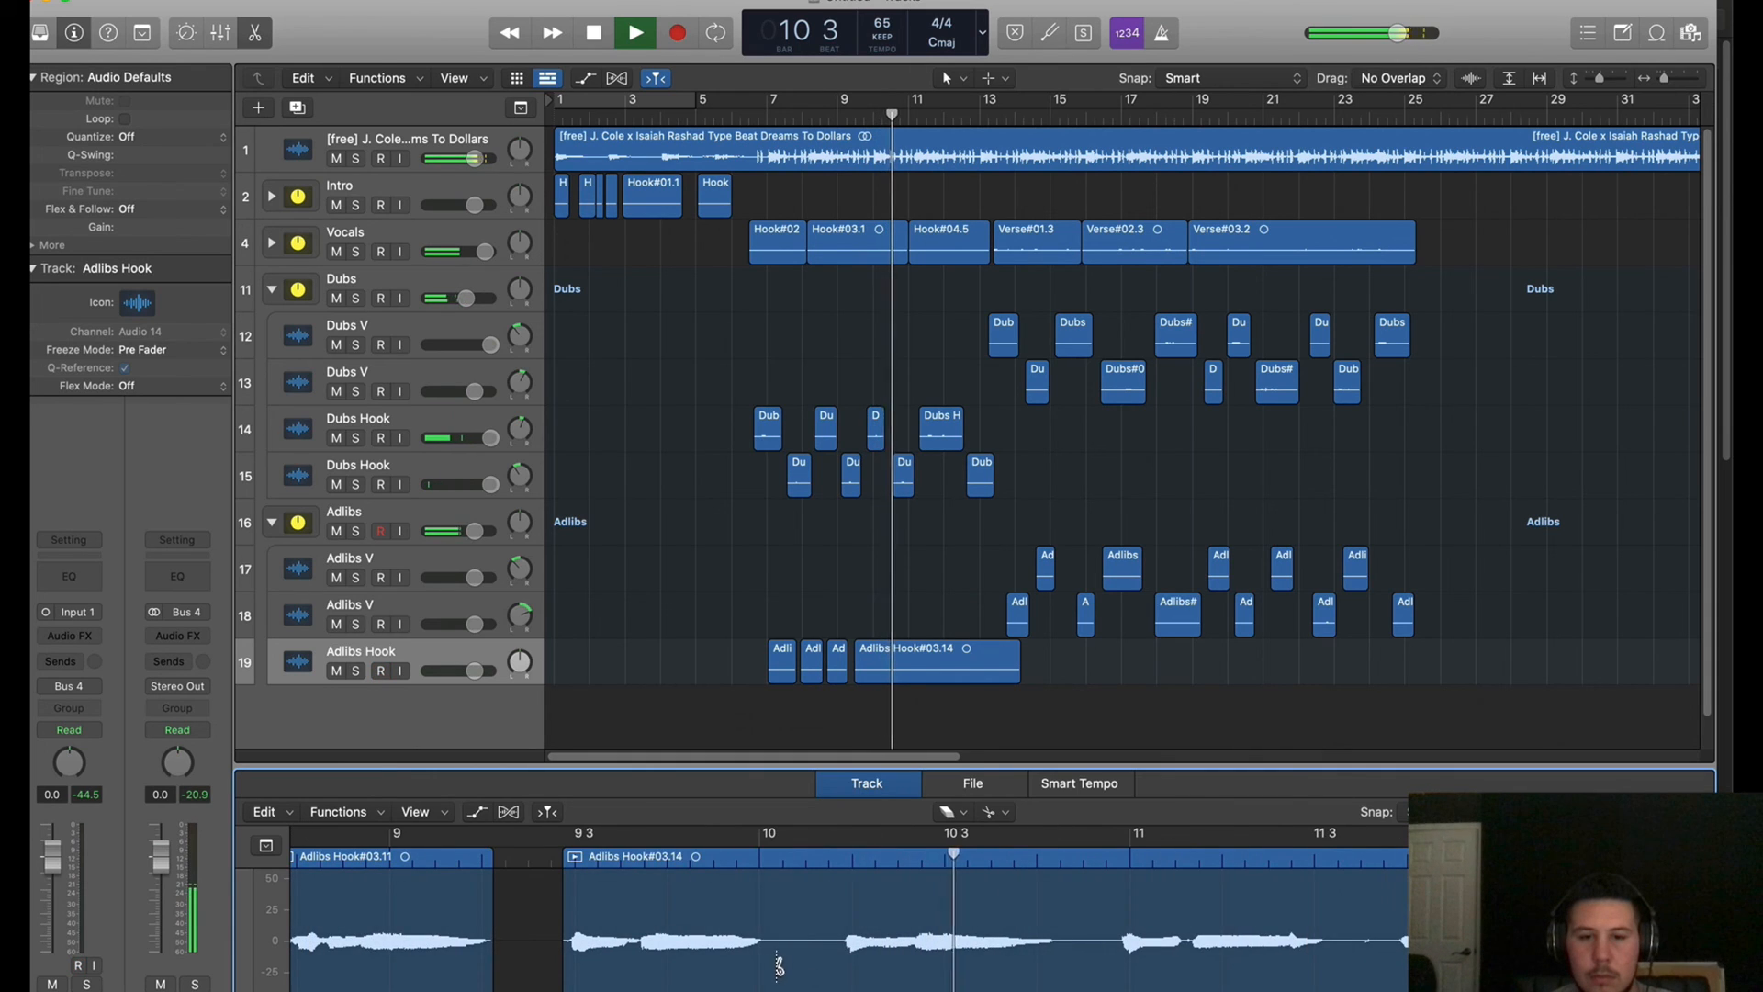
Split out and erase the hook adlib's silent gaps just after bar 10 and just before bar 11
super+click(768, 969)
super+click(837, 969)
click(803, 967)
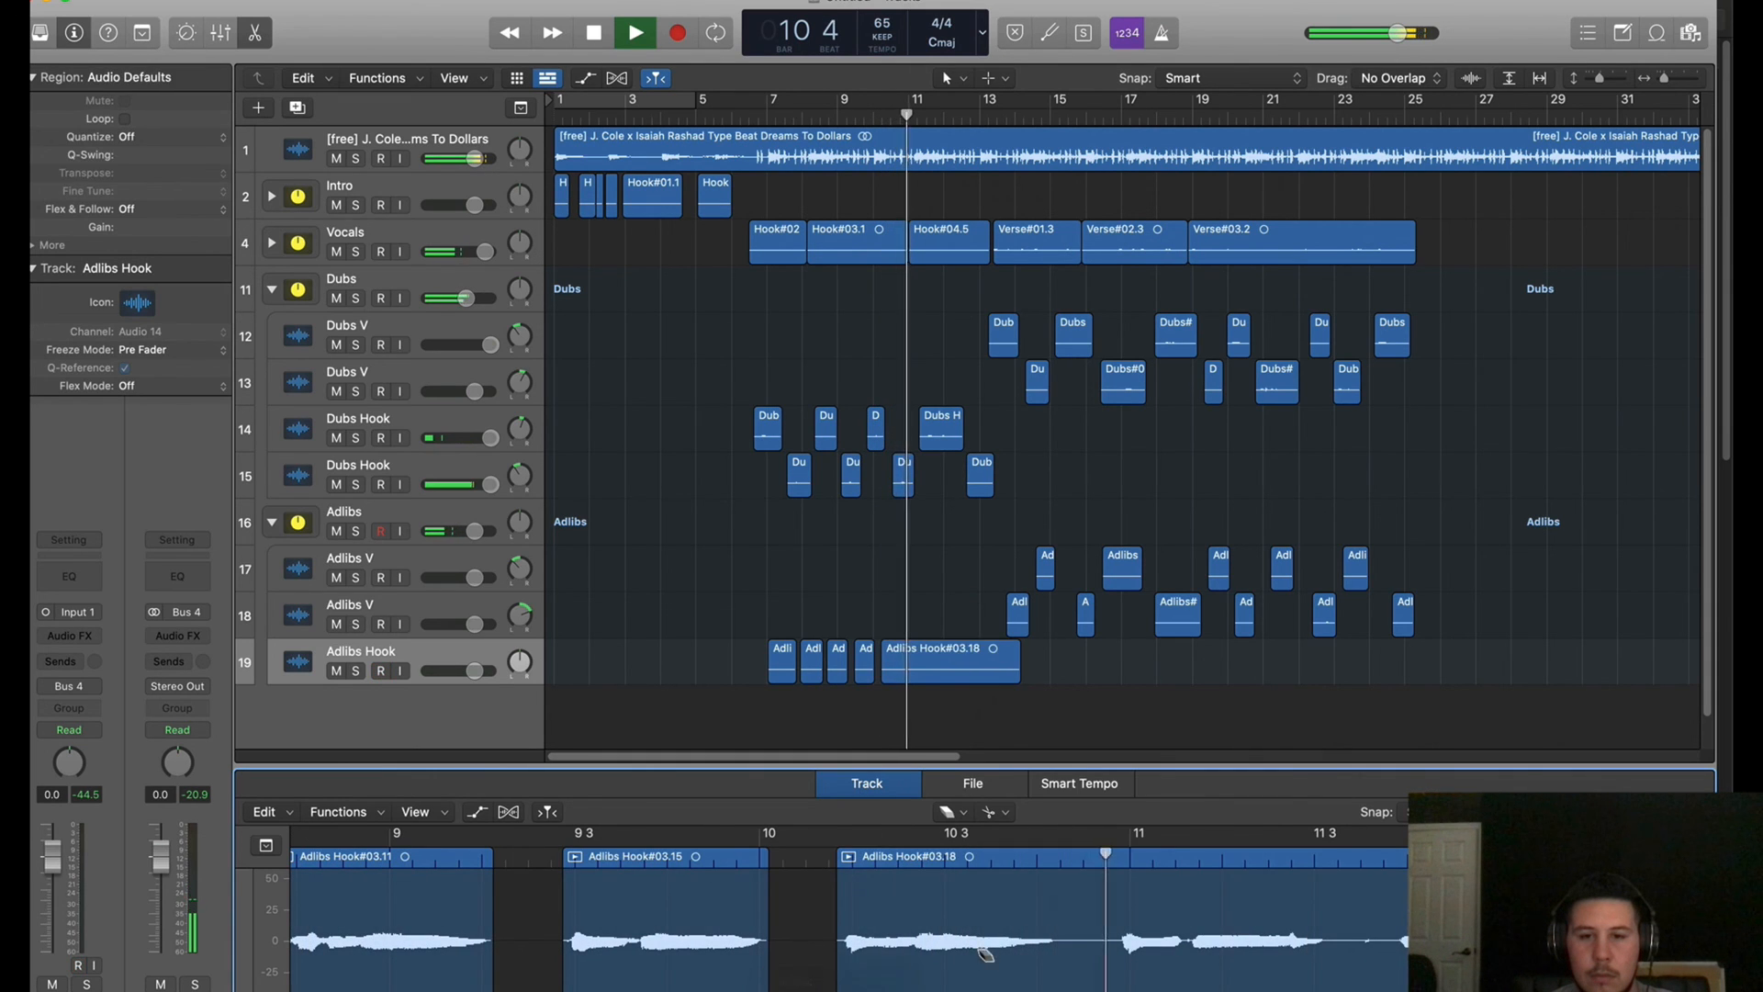
super+click(1069, 967)
super+click(1117, 966)
click(1097, 964)
scroll(955, 976, right, 5)
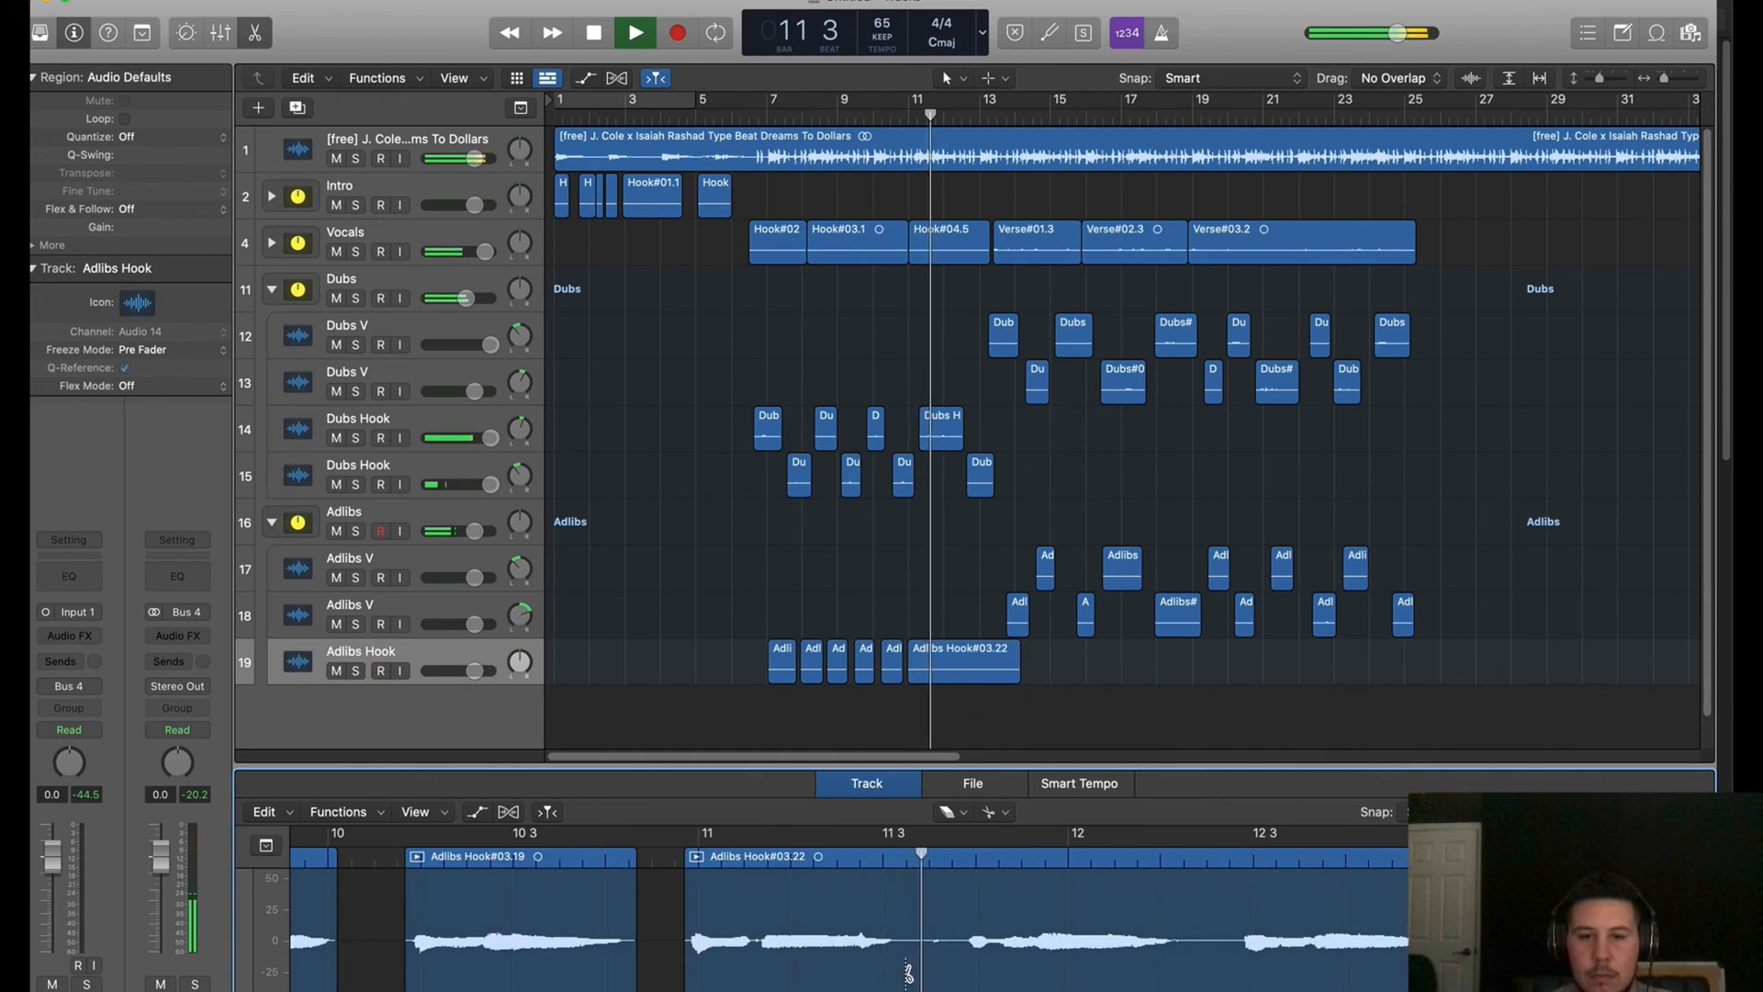
Erase the hook adlib's silent gap just after 11 3 and split the region at the end of the phrase after bar 12
super+click(908, 971)
super+click(953, 969)
click(929, 969)
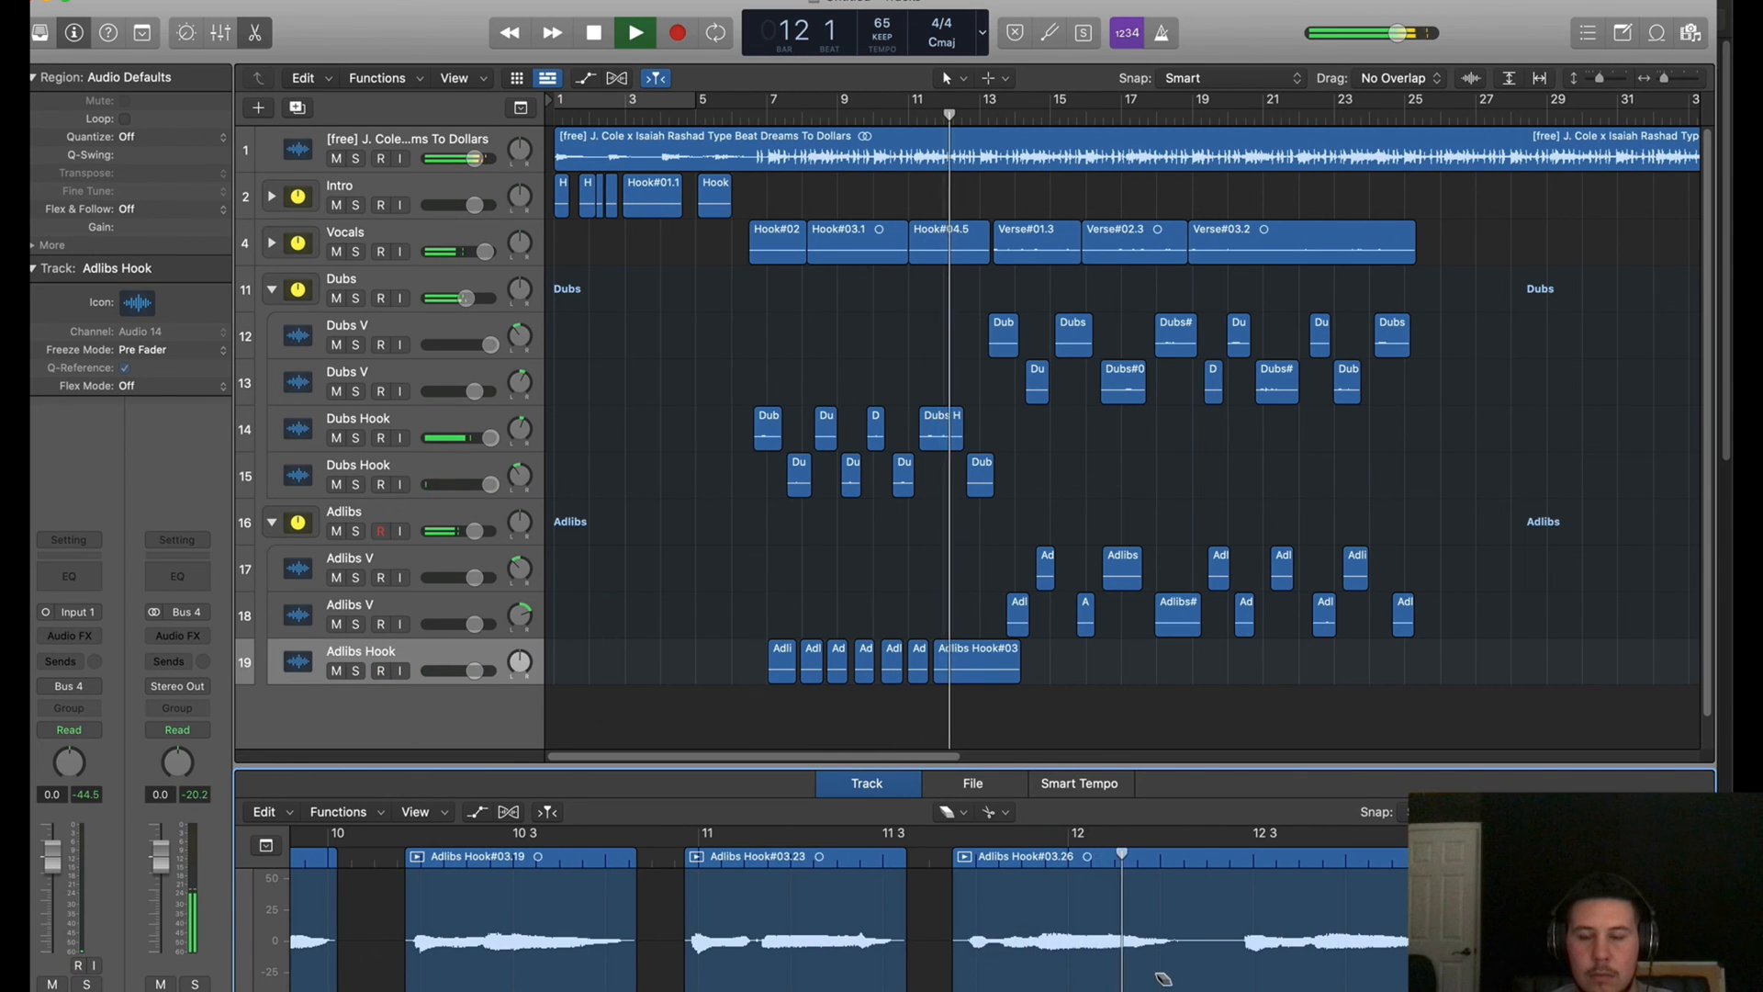
scroll(1163, 979, right, 3)
super+click(1076, 967)
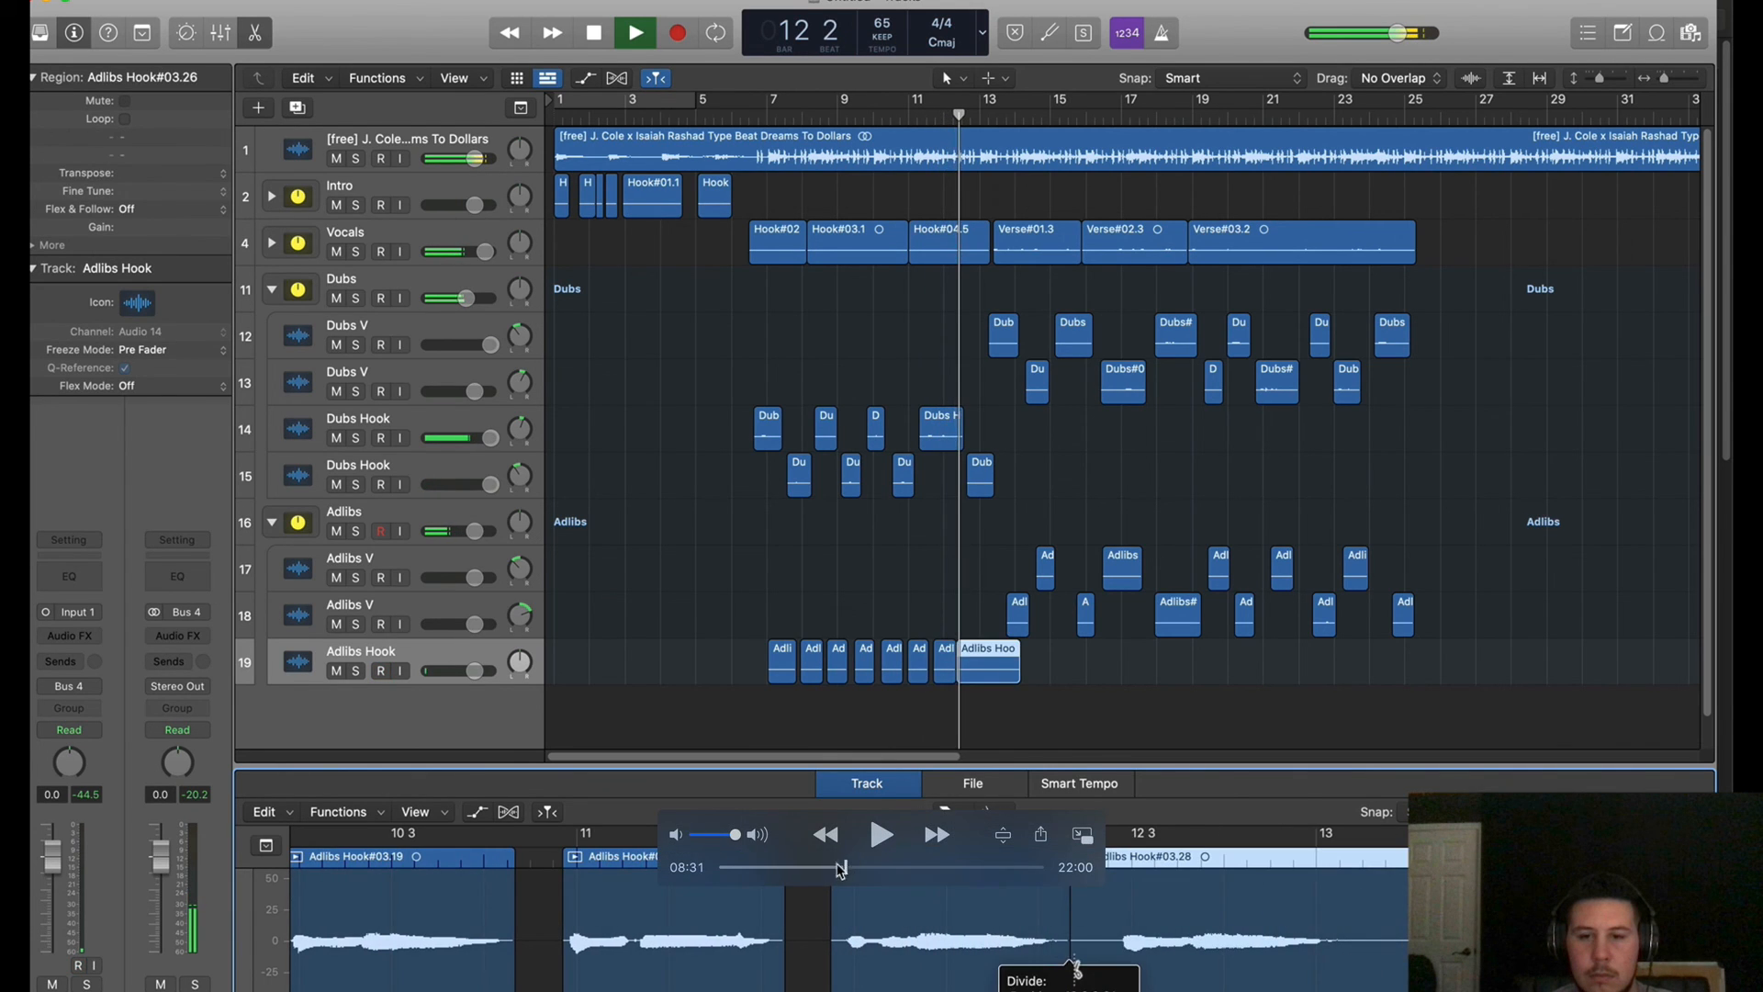
drag(837, 864, 839, 866)
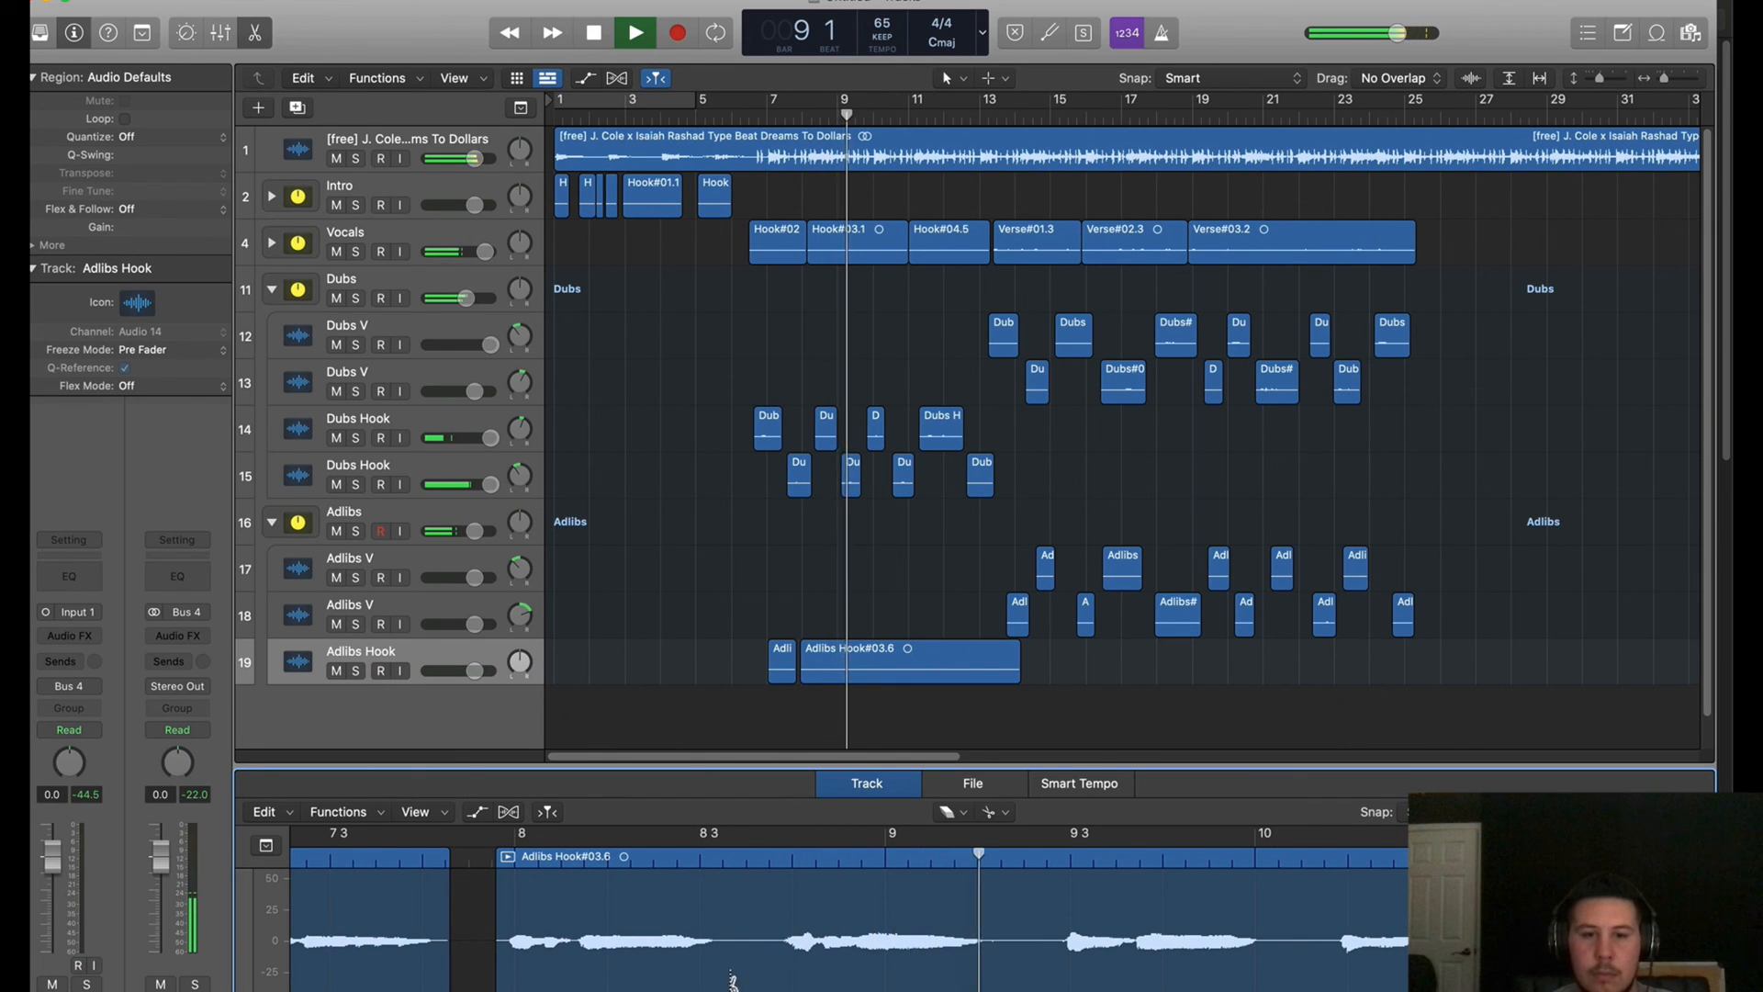
Split out and erase the silent gaps of the Adlibs Hook region just before 9 3 and just after bar 10
super+click(991, 963)
super+click(1058, 963)
click(1002, 962)
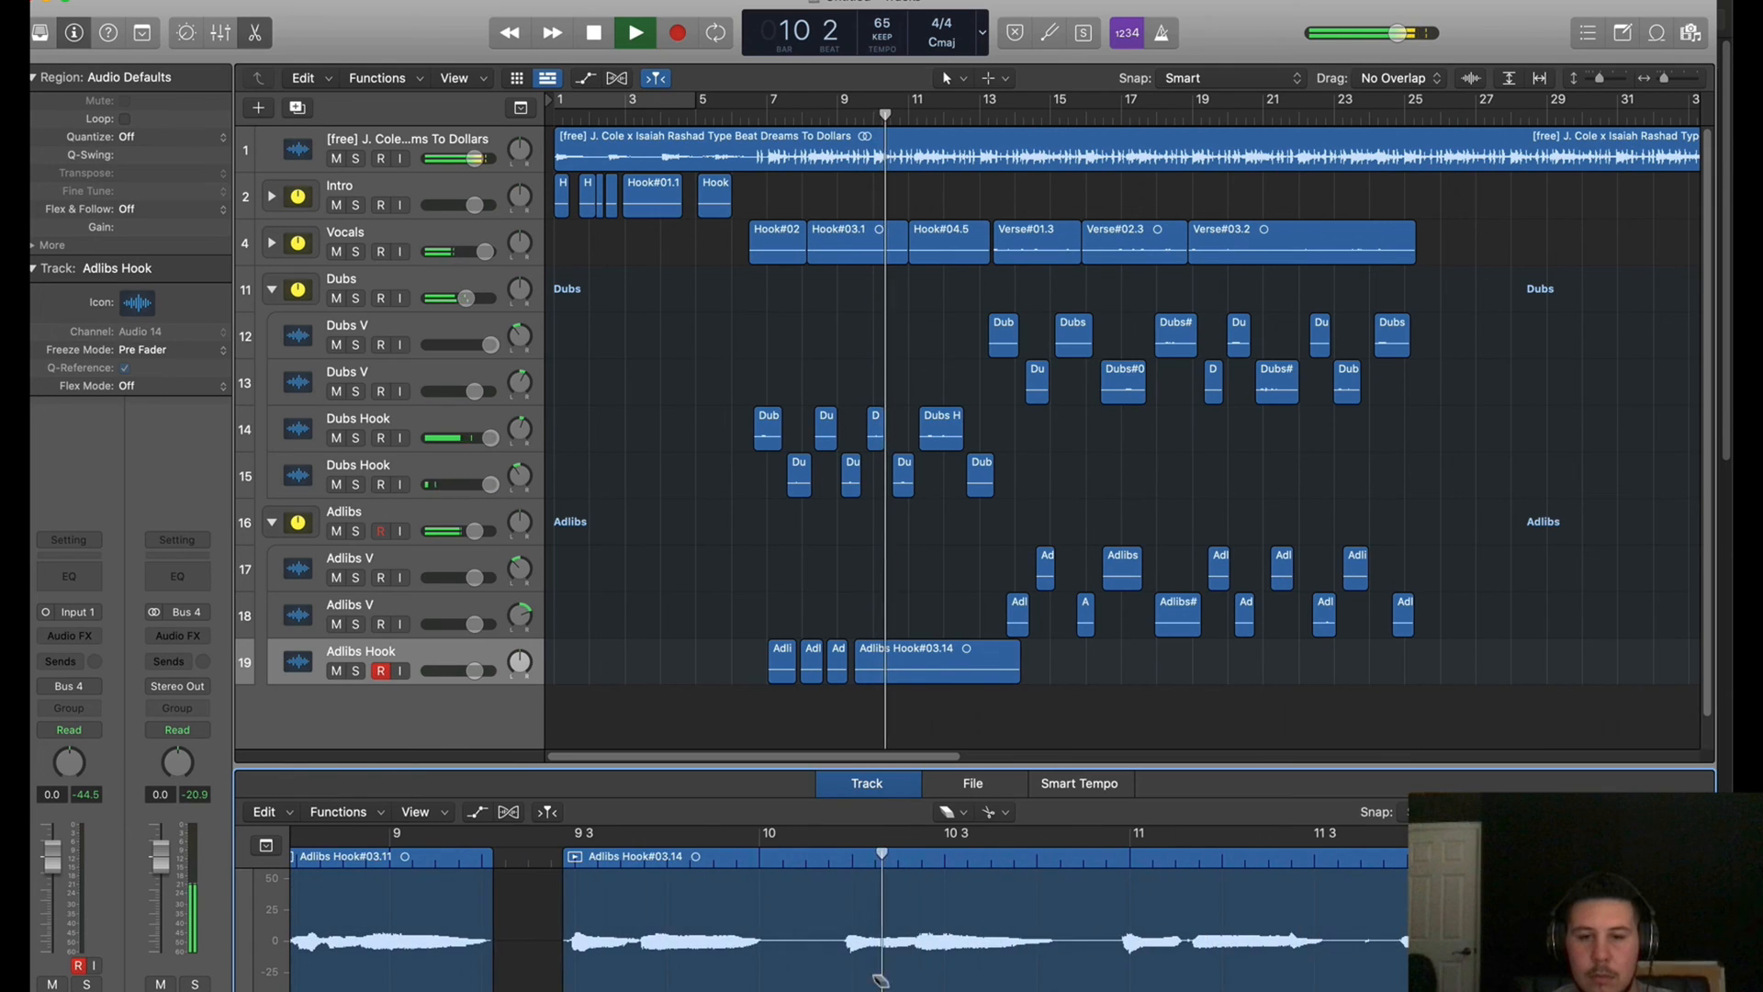
super+click(771, 955)
super+click(836, 960)
click(800, 960)
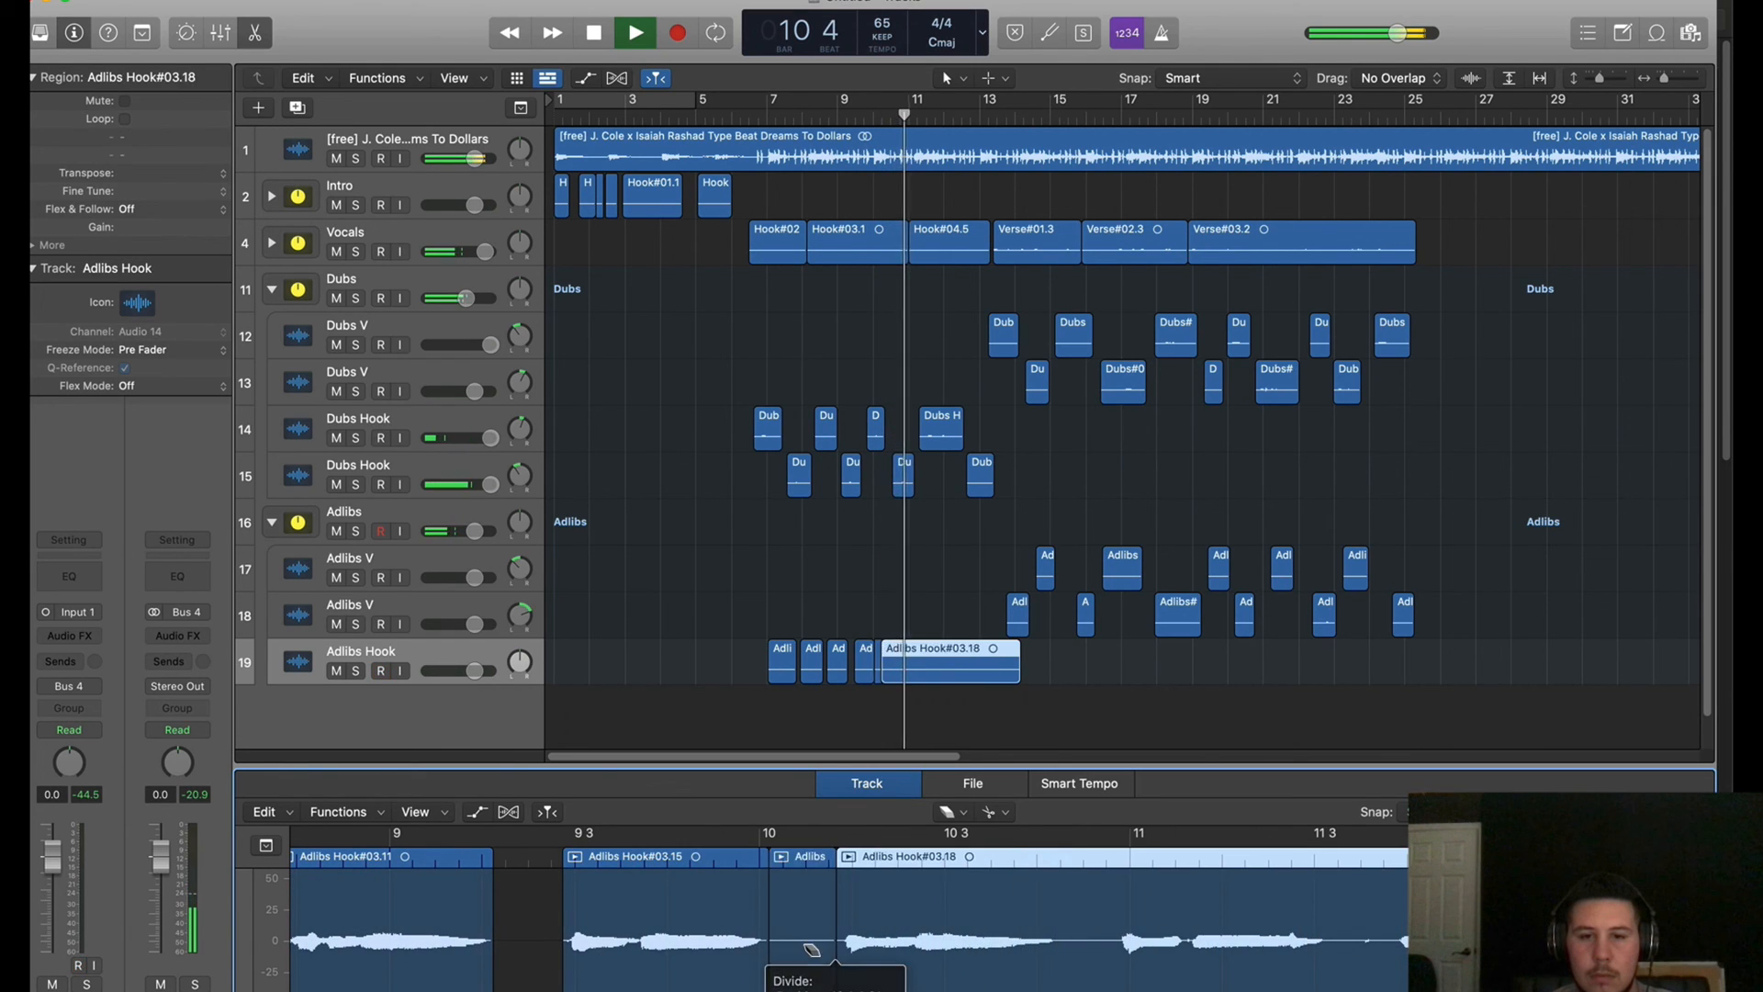
Split out and erase the Adlibs Hook region's silent gaps just before bar 11 and just after 11 3
super+click(1067, 961)
super+click(1117, 963)
click(1093, 961)
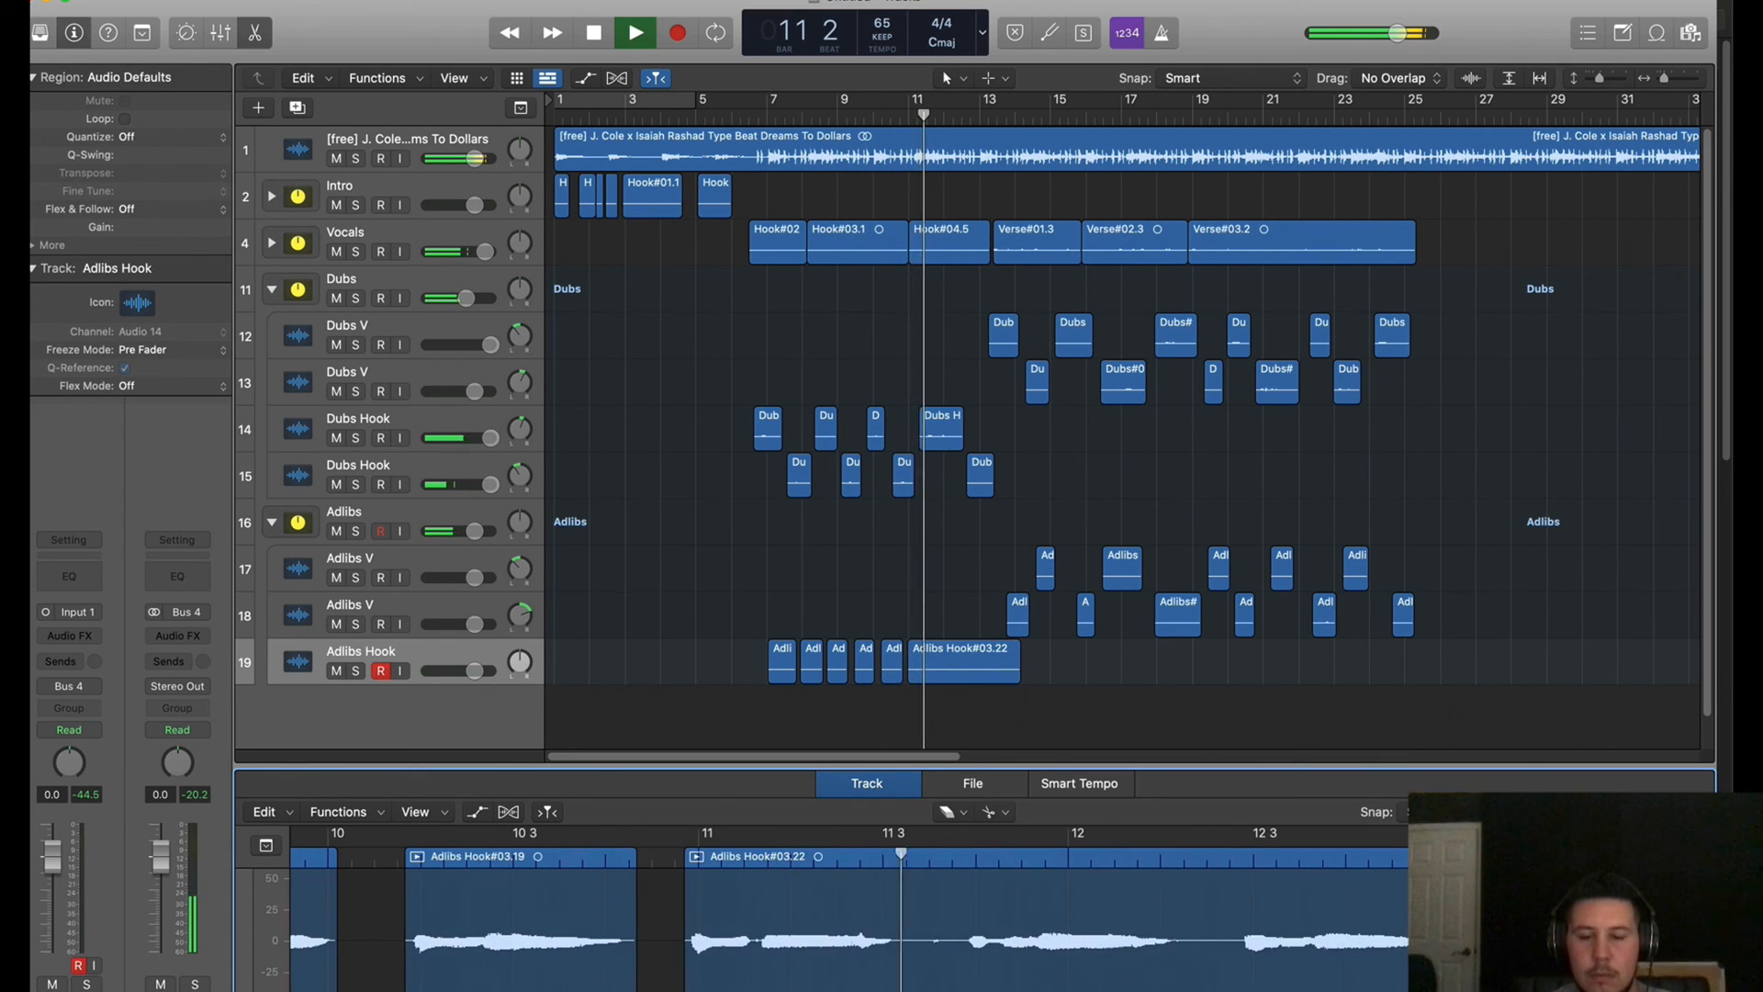
super+click(908, 961)
super+click(953, 961)
click(931, 961)
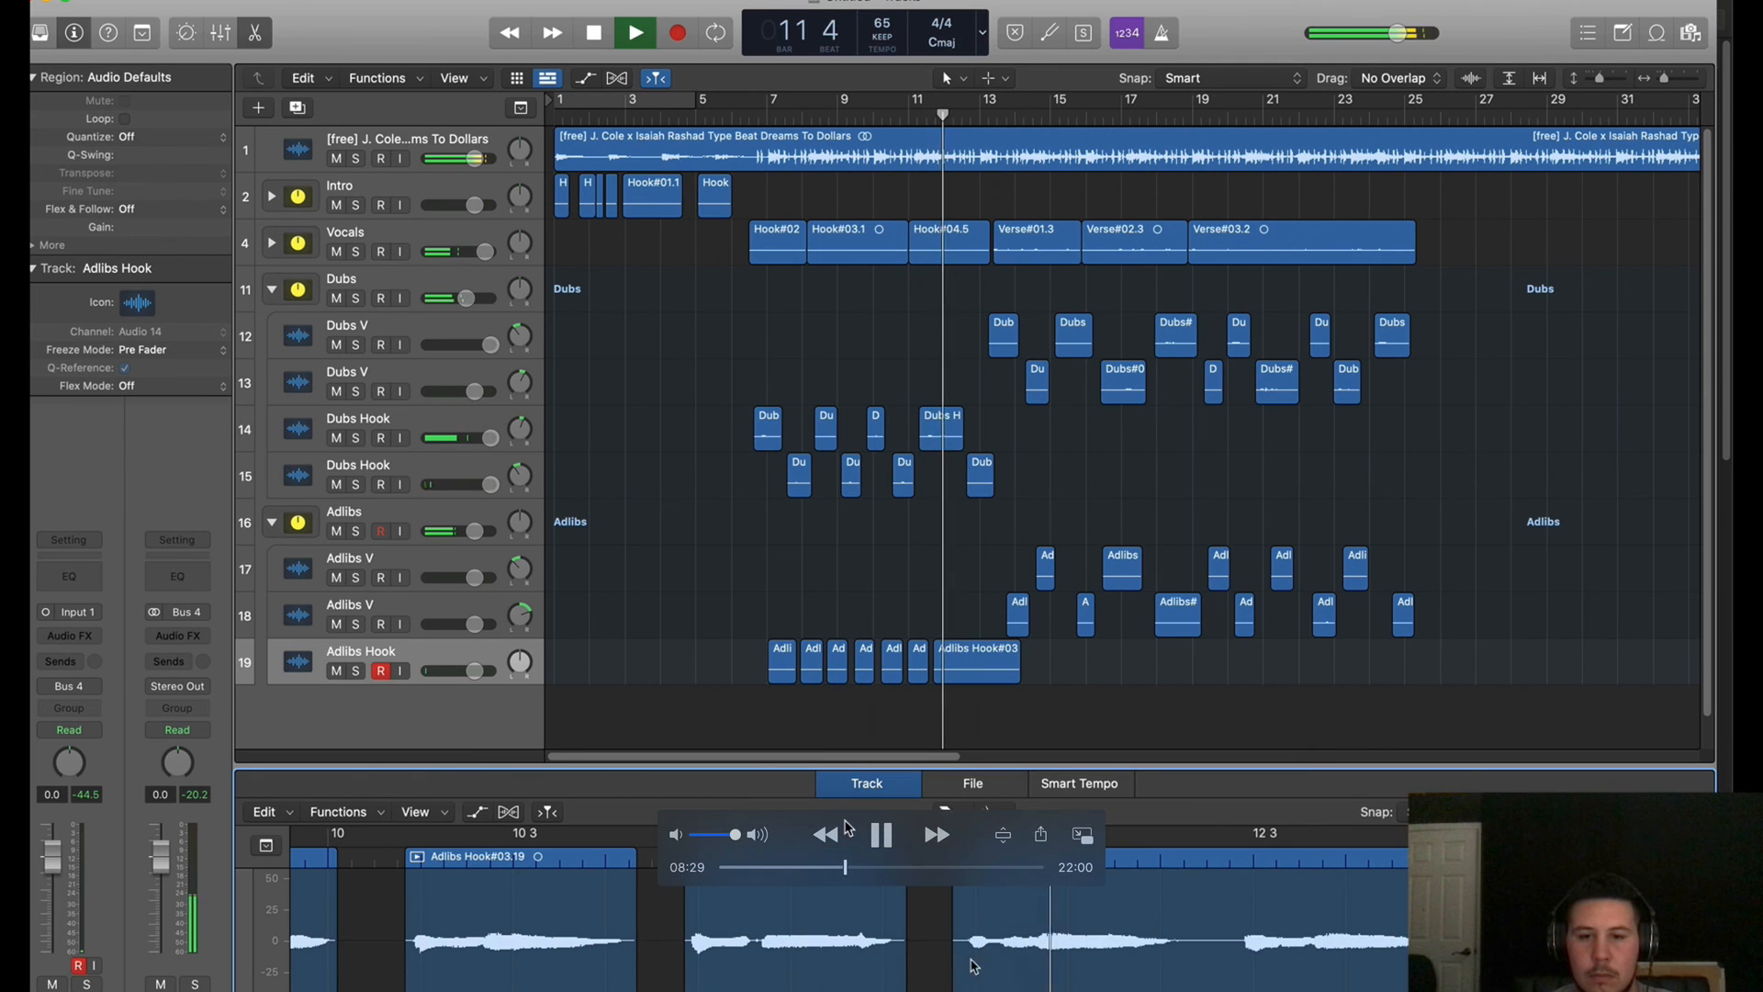
click(841, 869)
click(837, 869)
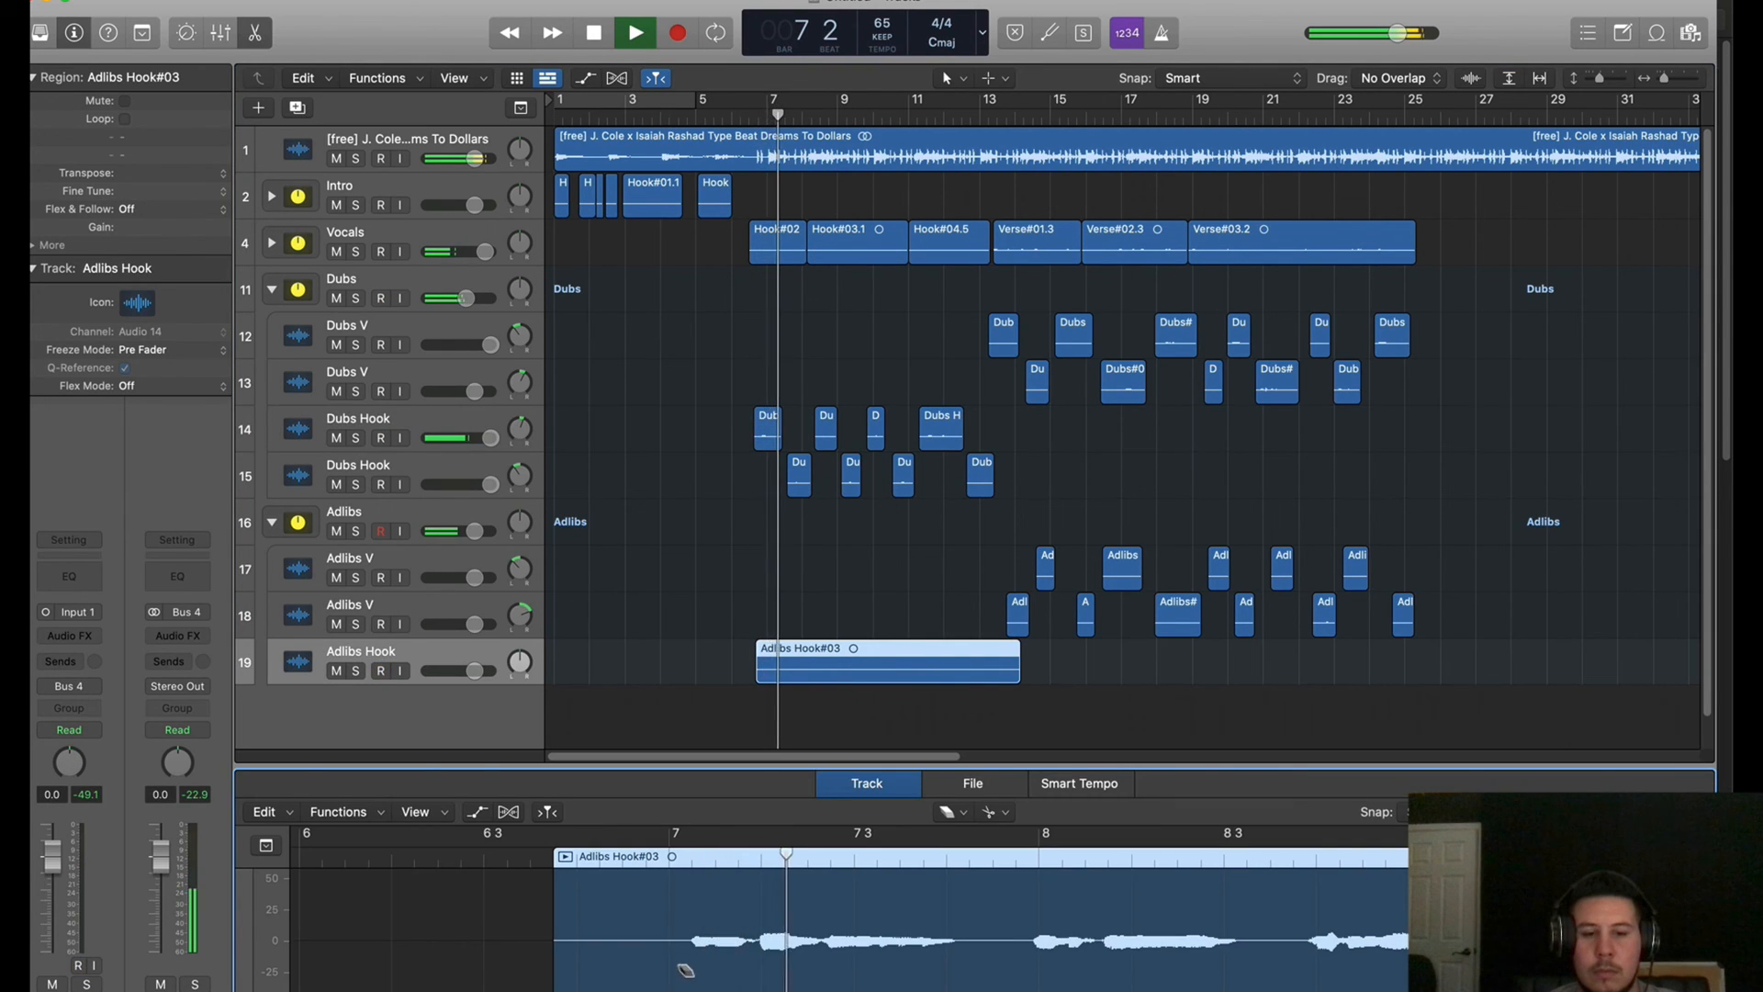
Trim the silence before the first phrase of Adlibs Hook#03 and cut out the silent gap just before bar 8
super+click(678, 971)
click(634, 971)
scroll(790, 969, right, 2)
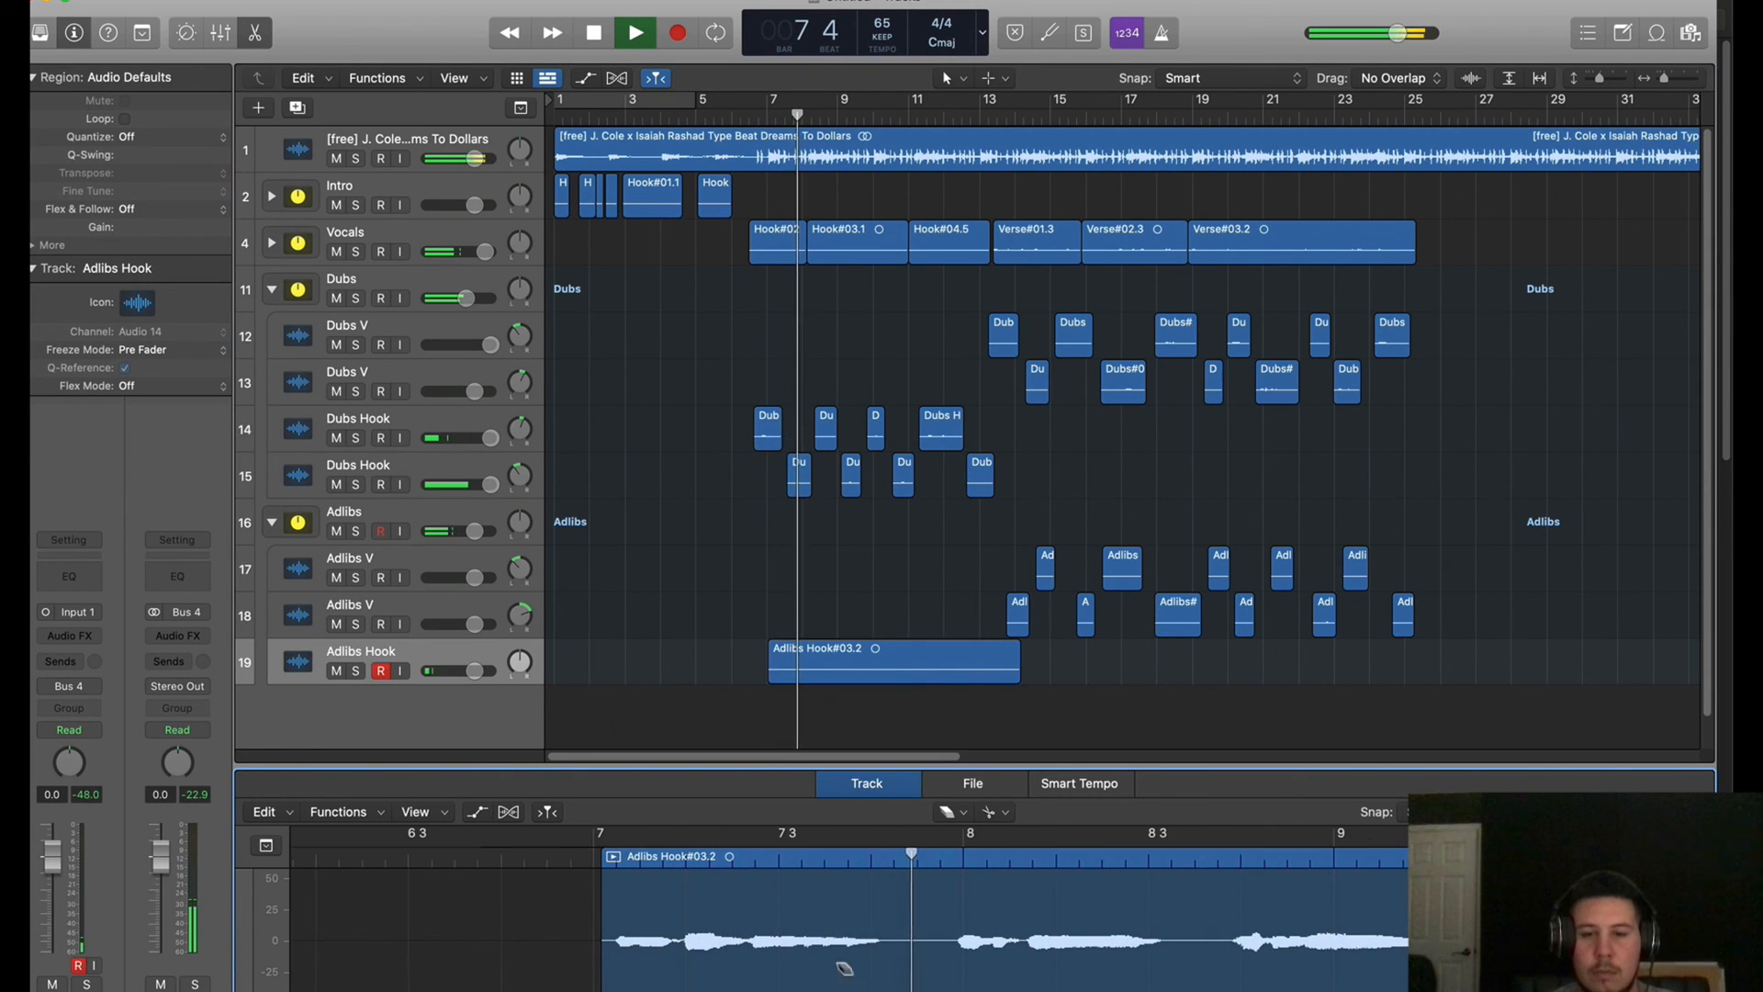
super+click(899, 973)
super+click(945, 964)
click(933, 957)
scroll(935, 956, right, 5)
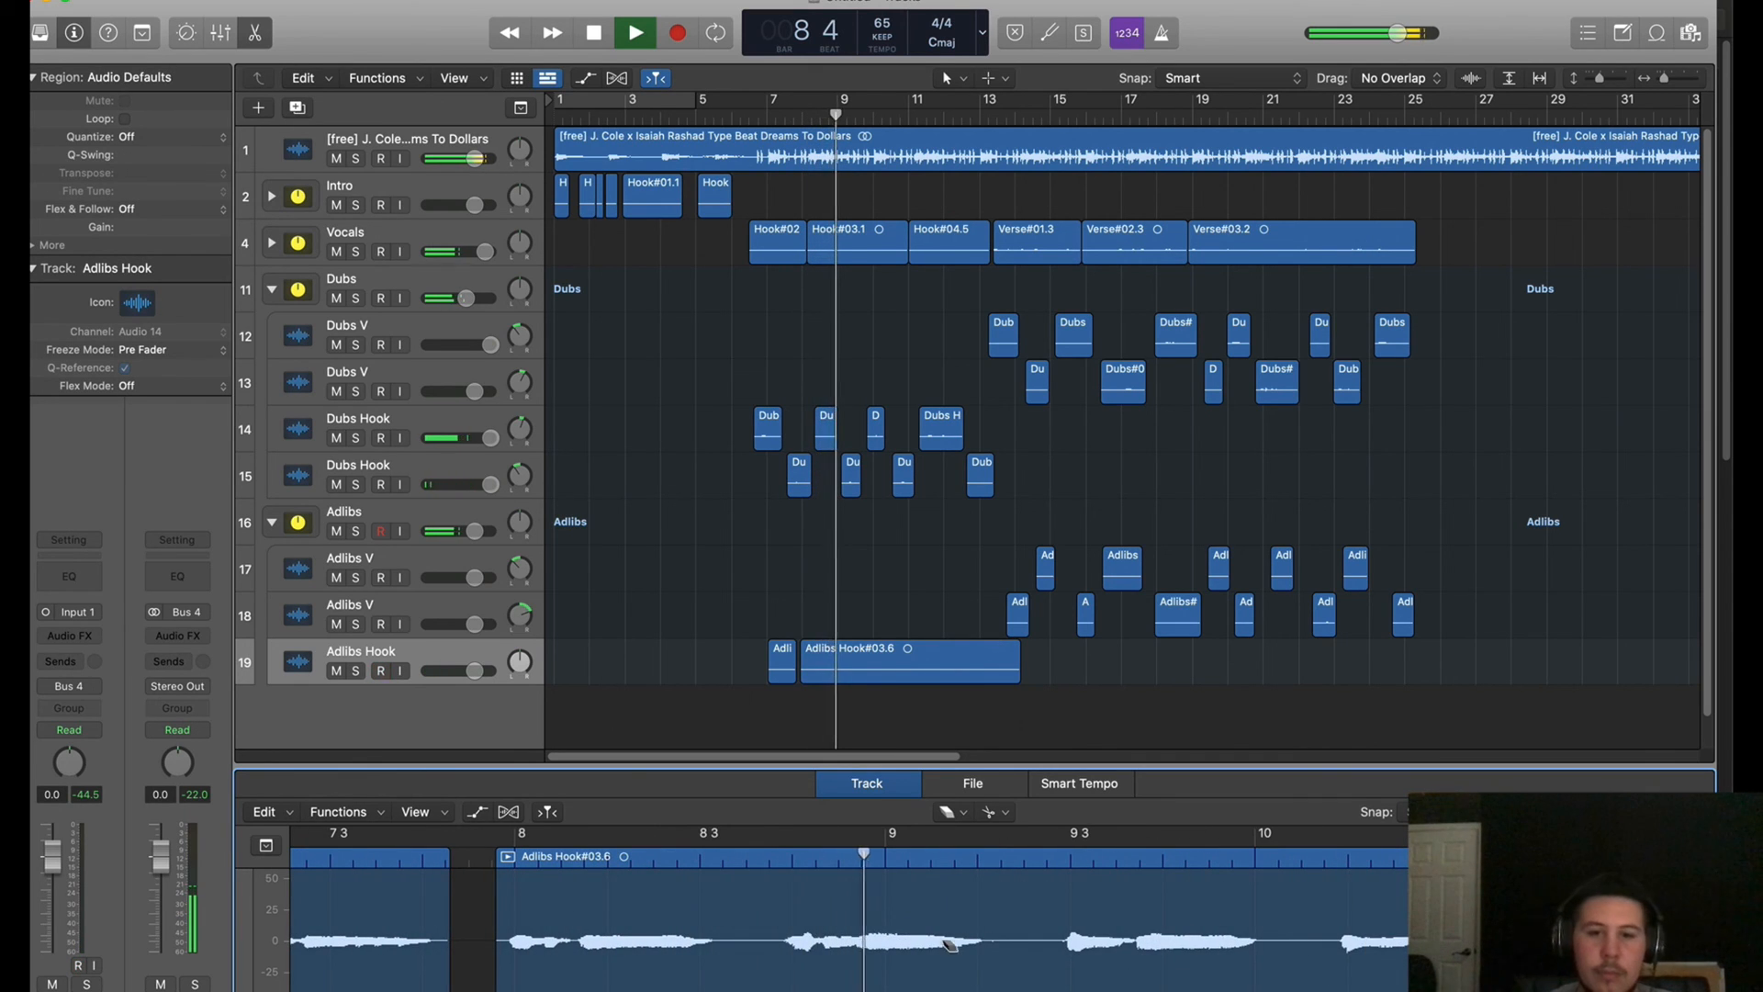
Cut out the silent gaps of the Adlibs Hook region between 8 3 and 9 and just before 9 3
super+click(732, 979)
super+click(770, 972)
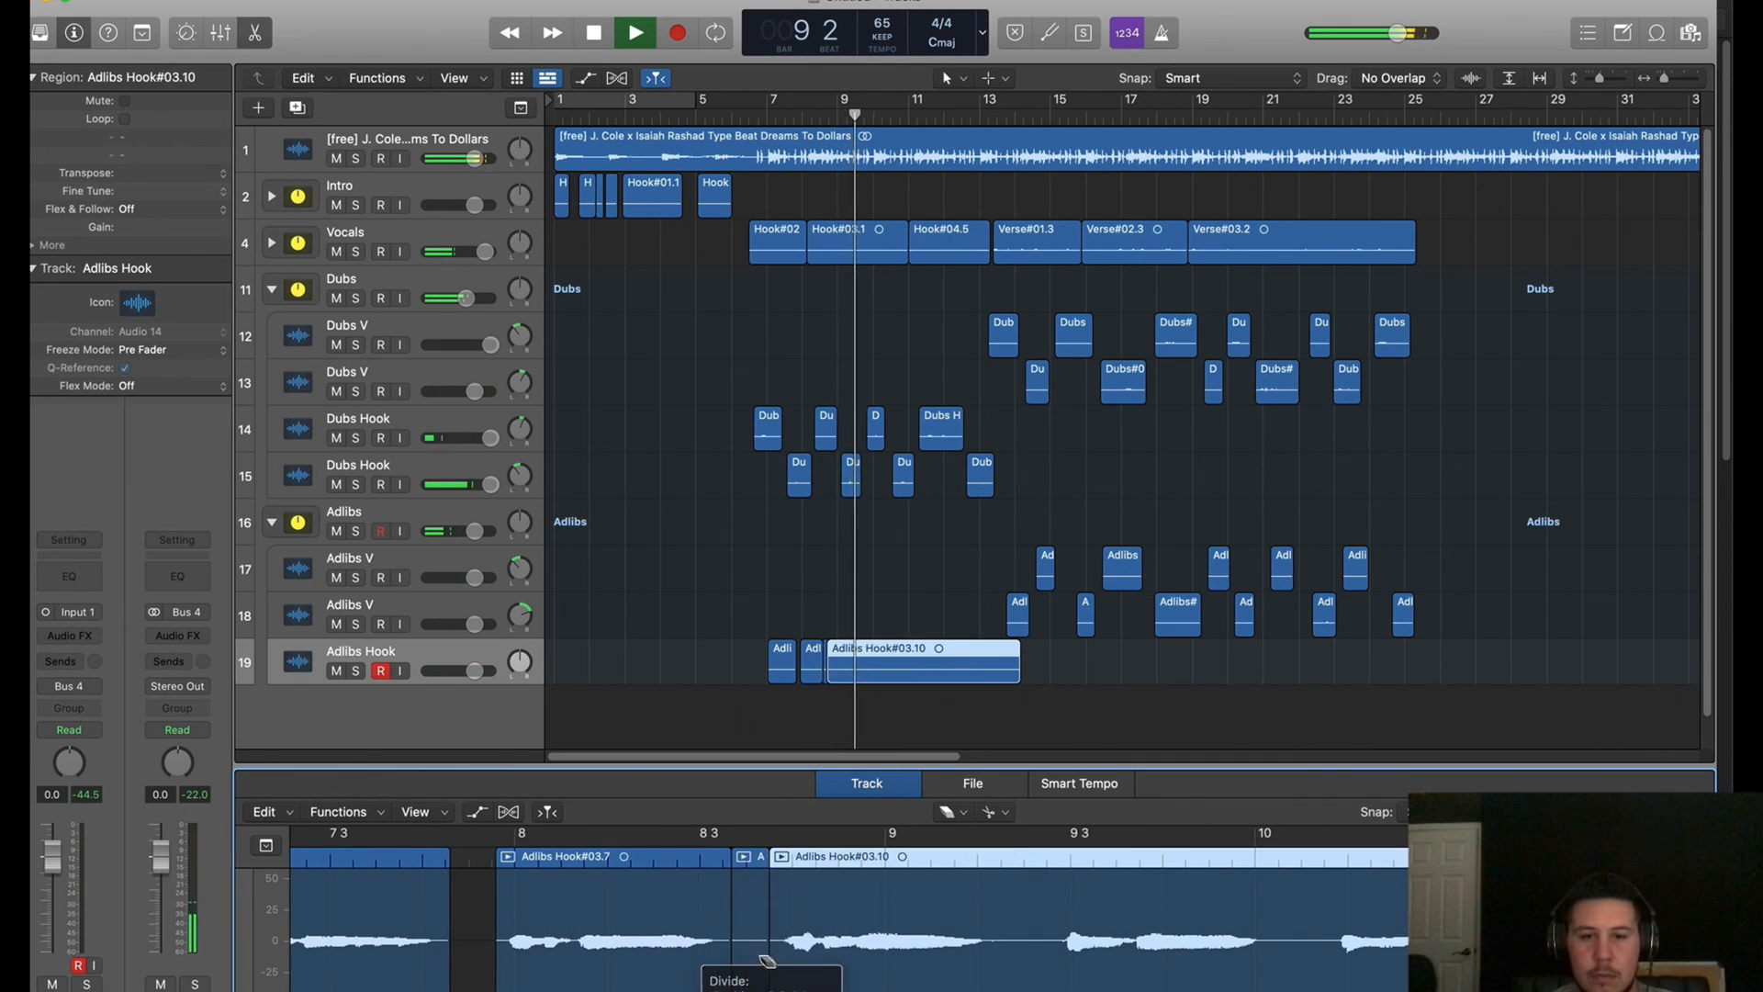
click(758, 959)
super+click(988, 973)
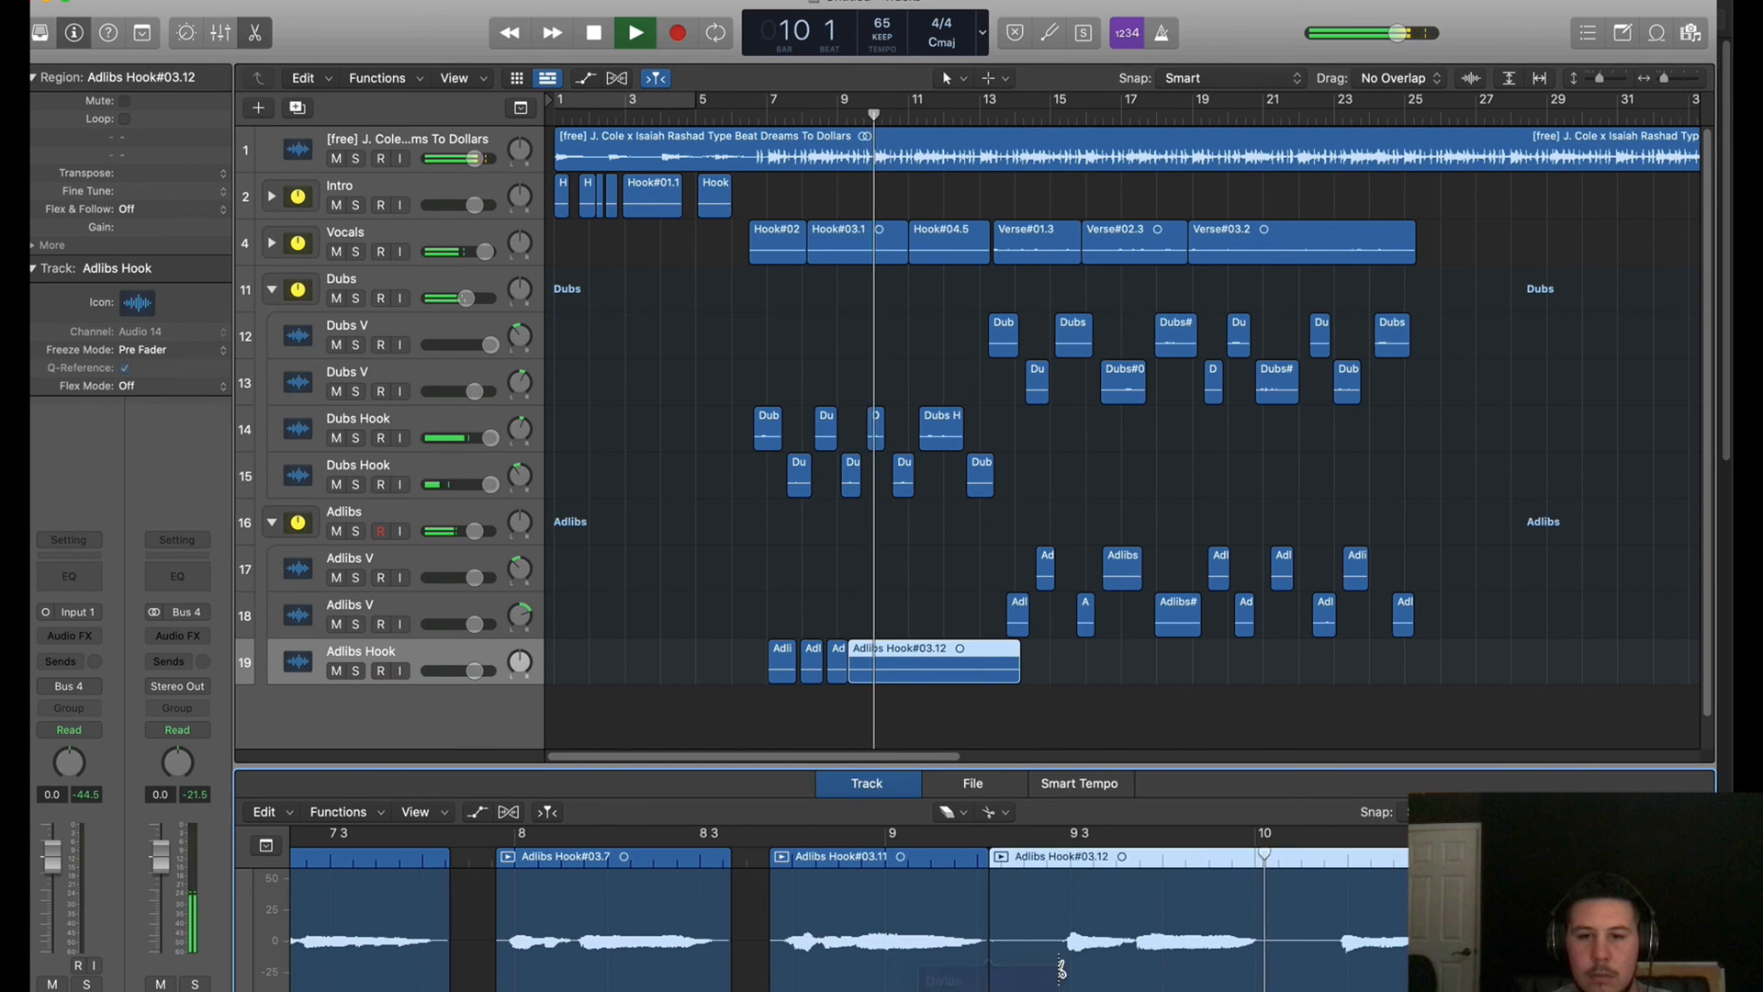
super+click(1058, 969)
click(1001, 958)
scroll(957, 981, right, 5)
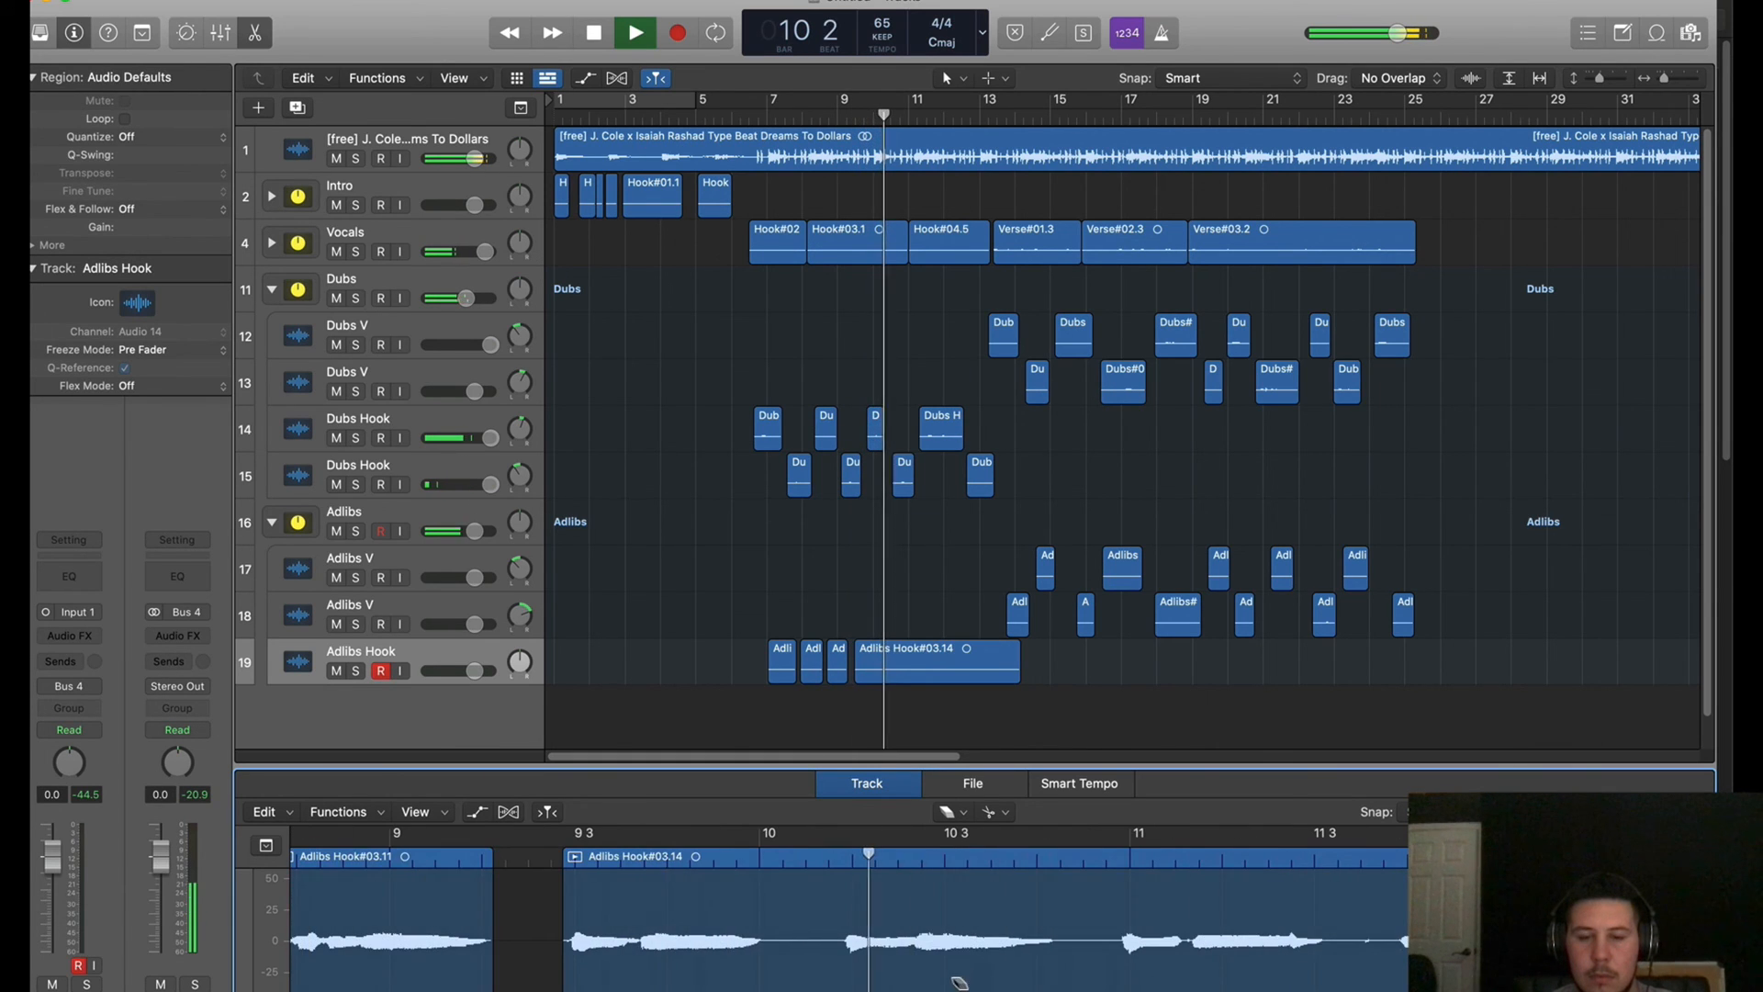
Split the Adlibs Hook region around the silent gap just after bar 10 and erase that piece
super+click(771, 966)
super+click(838, 969)
click(790, 964)
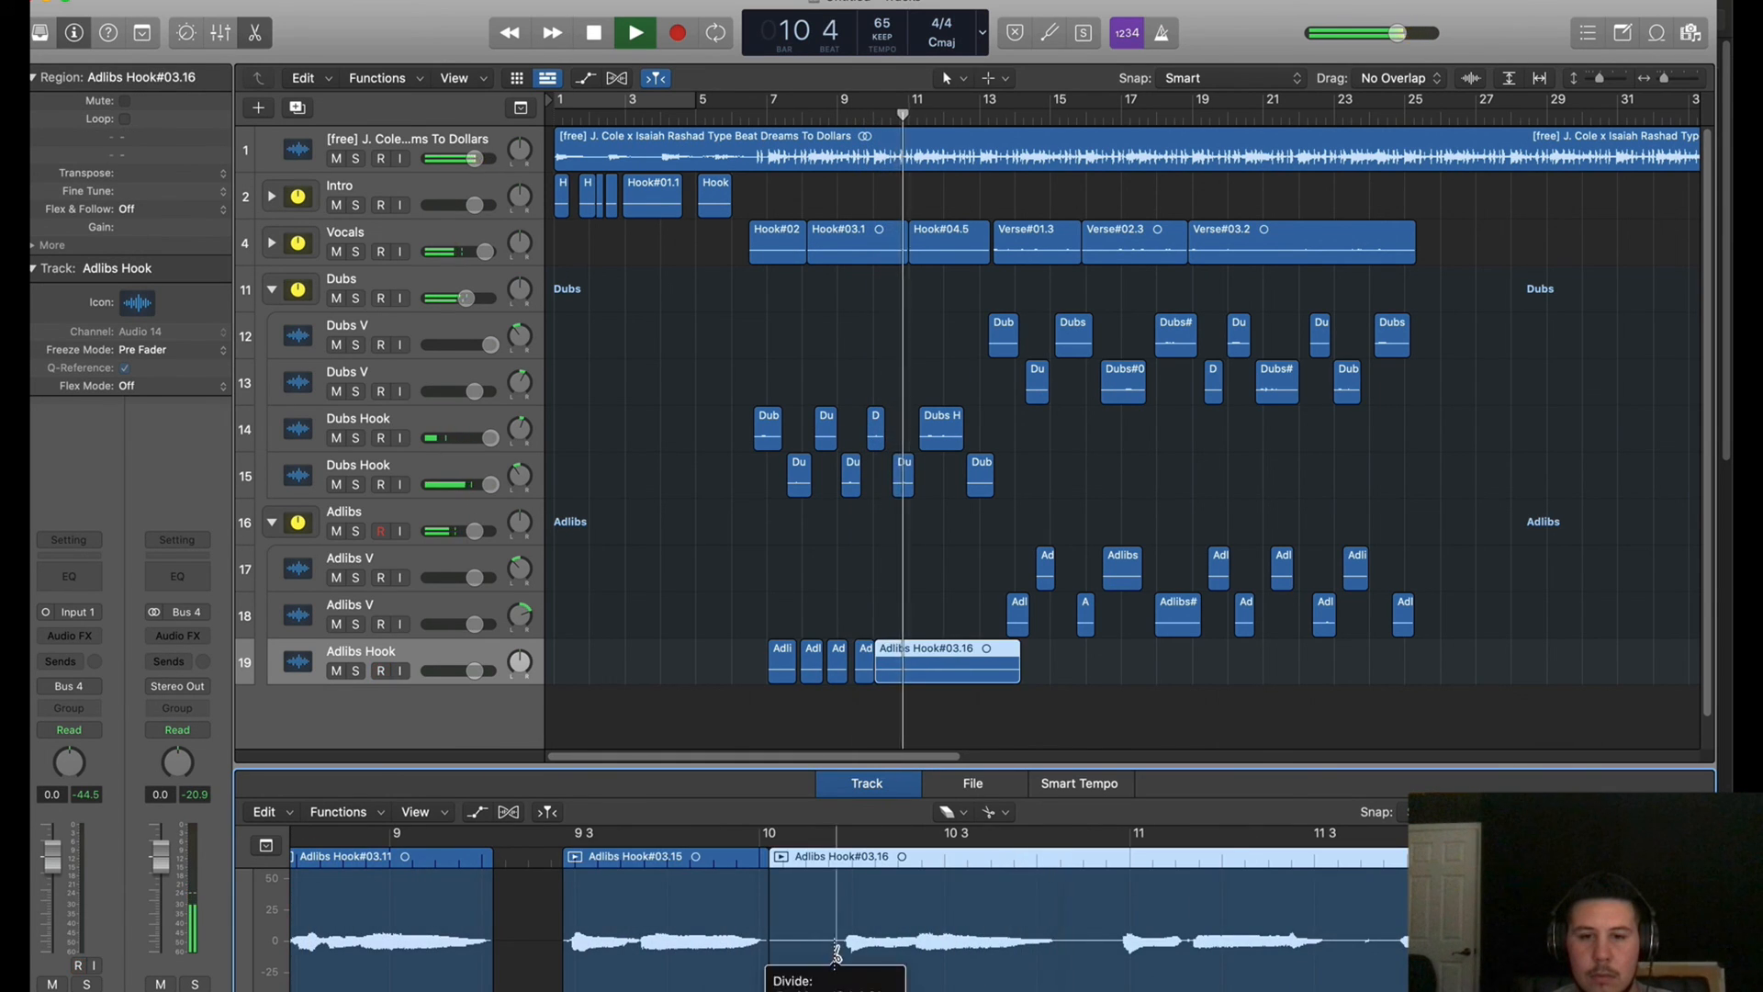
Cut out the Adlibs Hook region's silent gaps between 10 3 and 11 and just after 11 3
super+click(1070, 966)
super+click(1116, 969)
click(1093, 964)
scroll(1010, 968, right, 5)
super+click(937, 969)
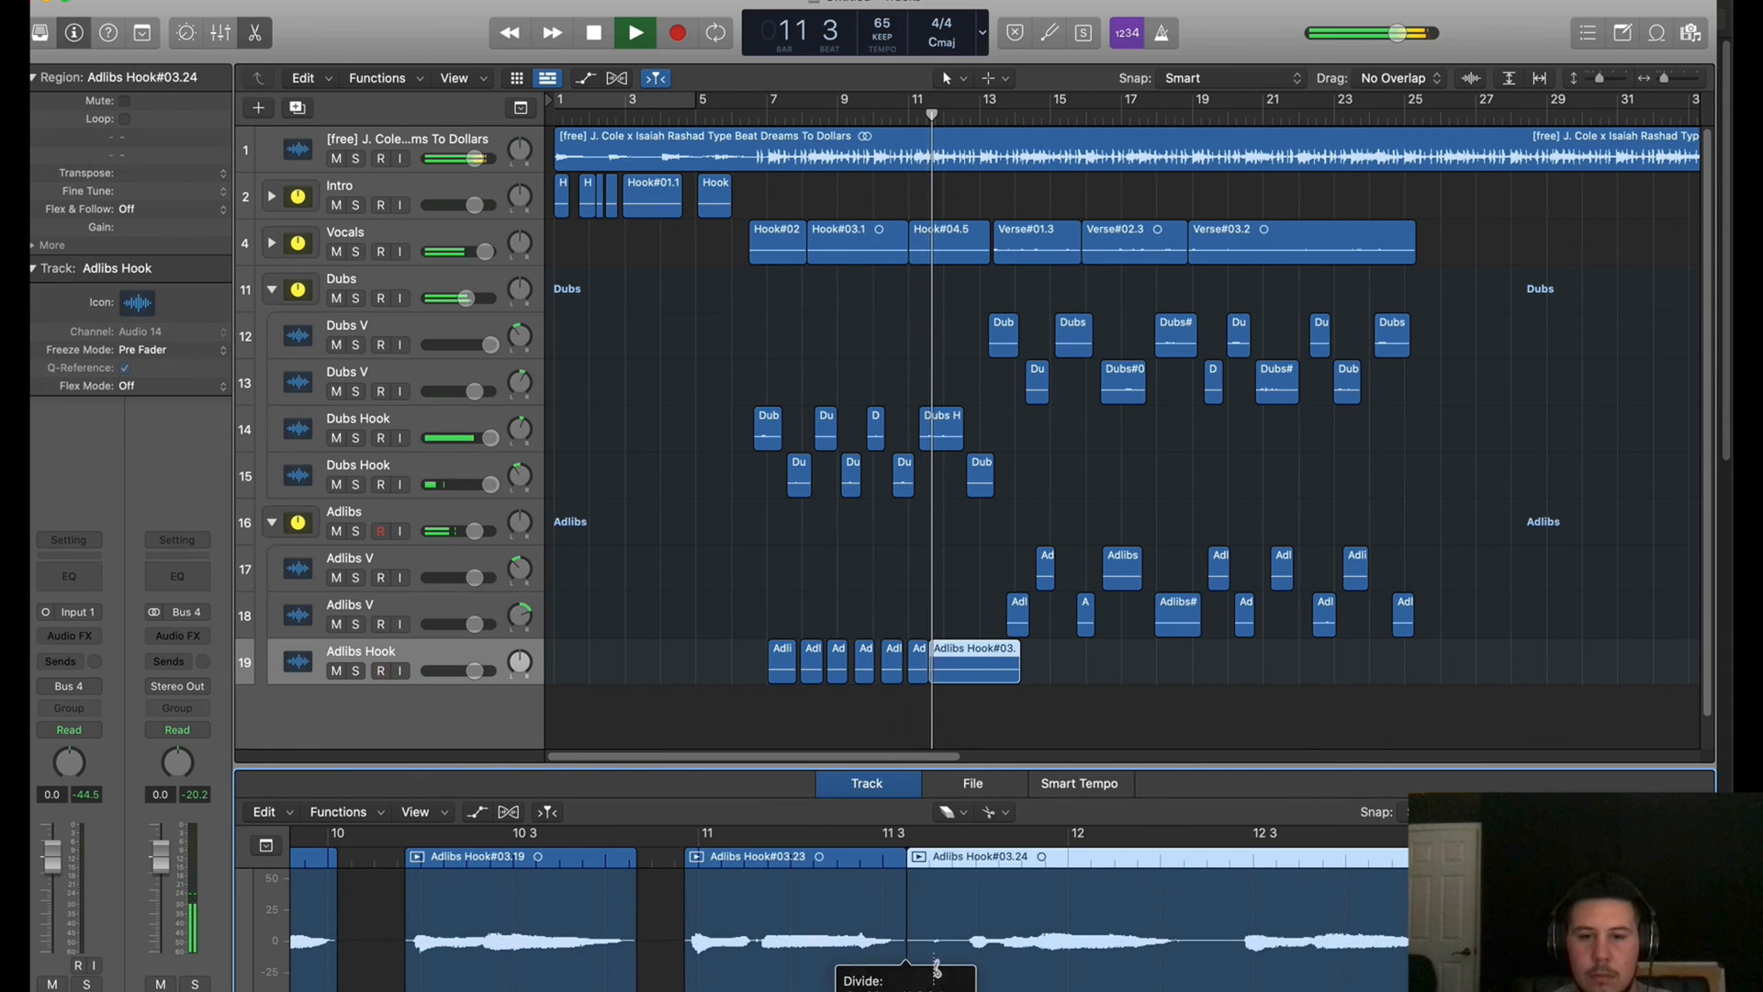
super+click(956, 968)
click(943, 959)
Split the Adlibs Hook region around the silent gap between 12 and 12 3 and erase that piece
scroll(1037, 970, right, 3)
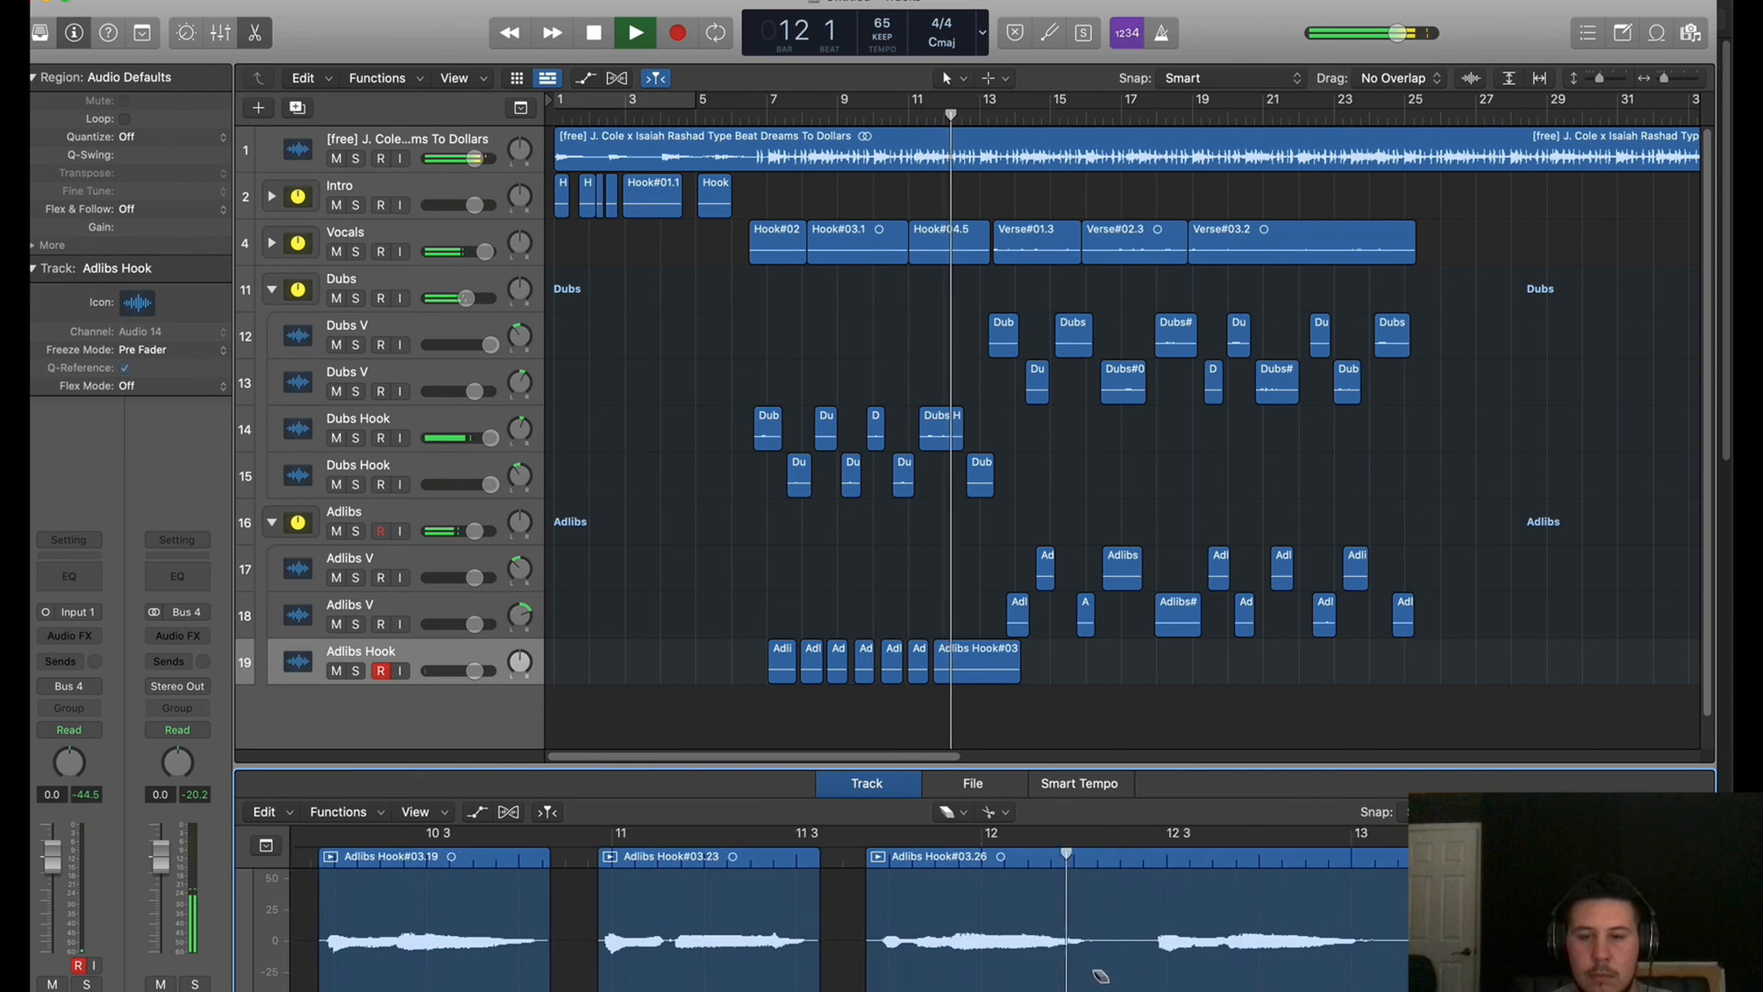
super+click(1070, 967)
super+click(1109, 961)
click(1087, 958)
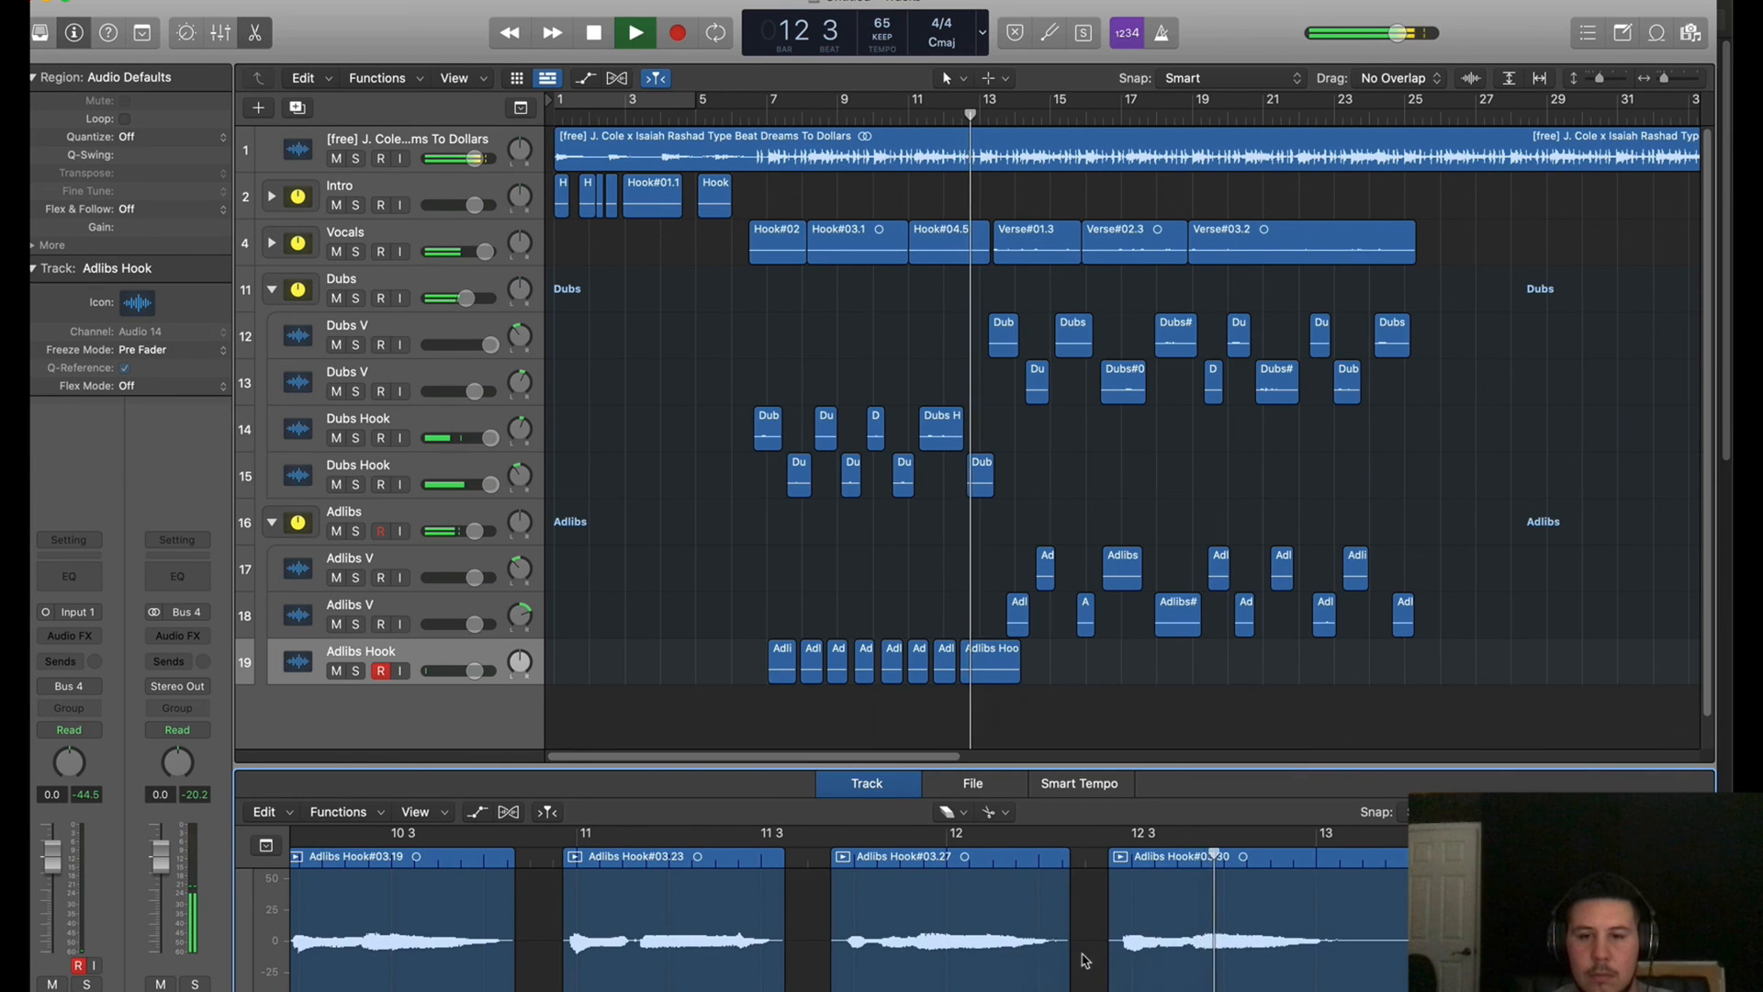
Cut out the silent gap just after bar 13 and erase the silent tail after the last Adlibs Hook phrase
scroll(1046, 968, right, 3)
super+click(961, 968)
super+click(1019, 964)
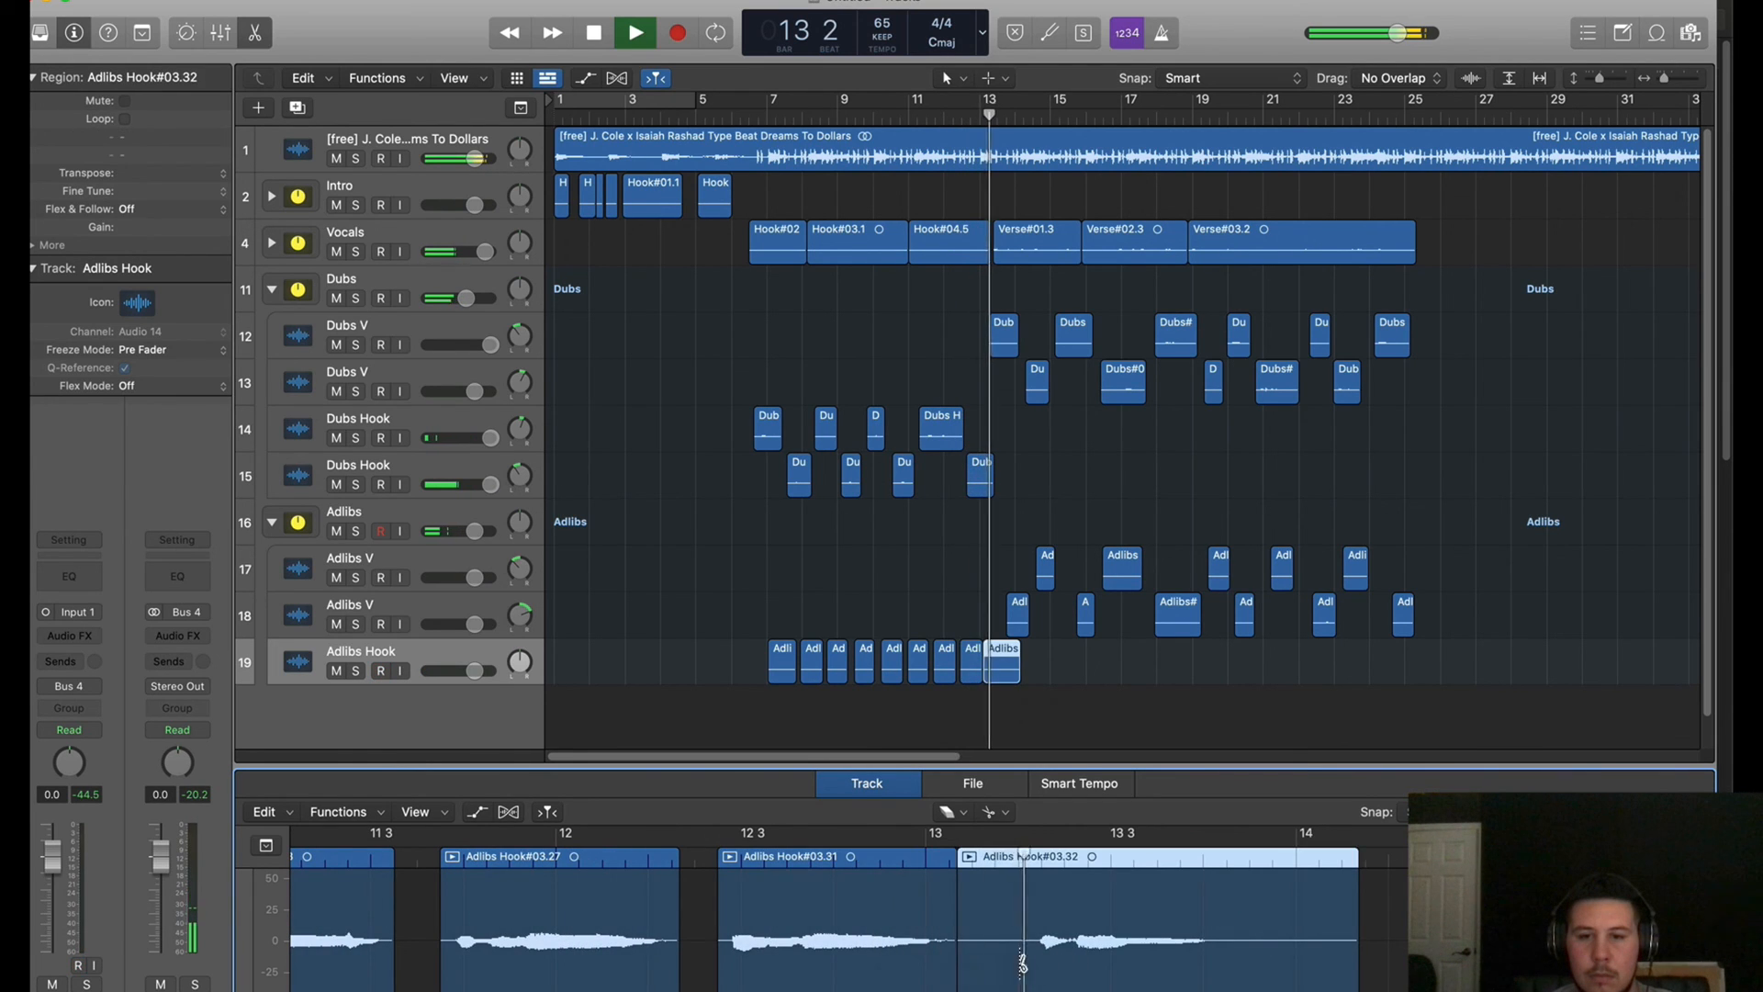
click(988, 959)
super+click(1223, 968)
click(1235, 964)
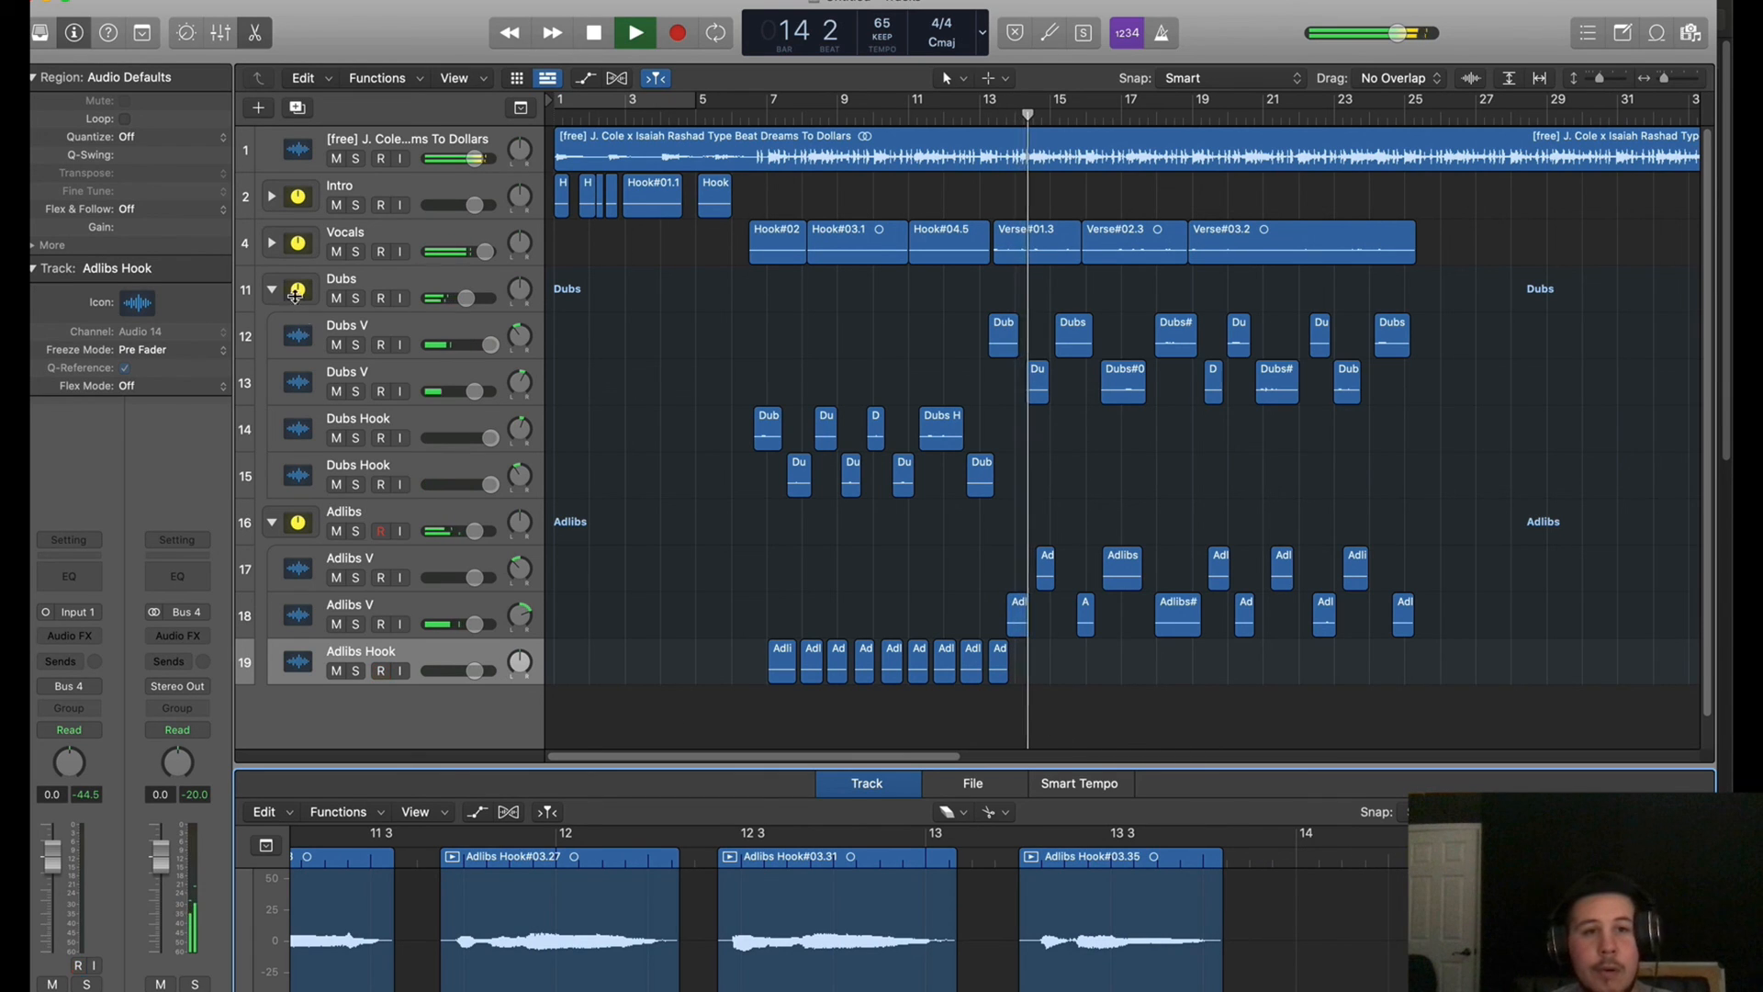
Duplicate the Adlibs Hook track and move the second, fourth, sixth and eighth adlib regions onto the new track
click(295, 109)
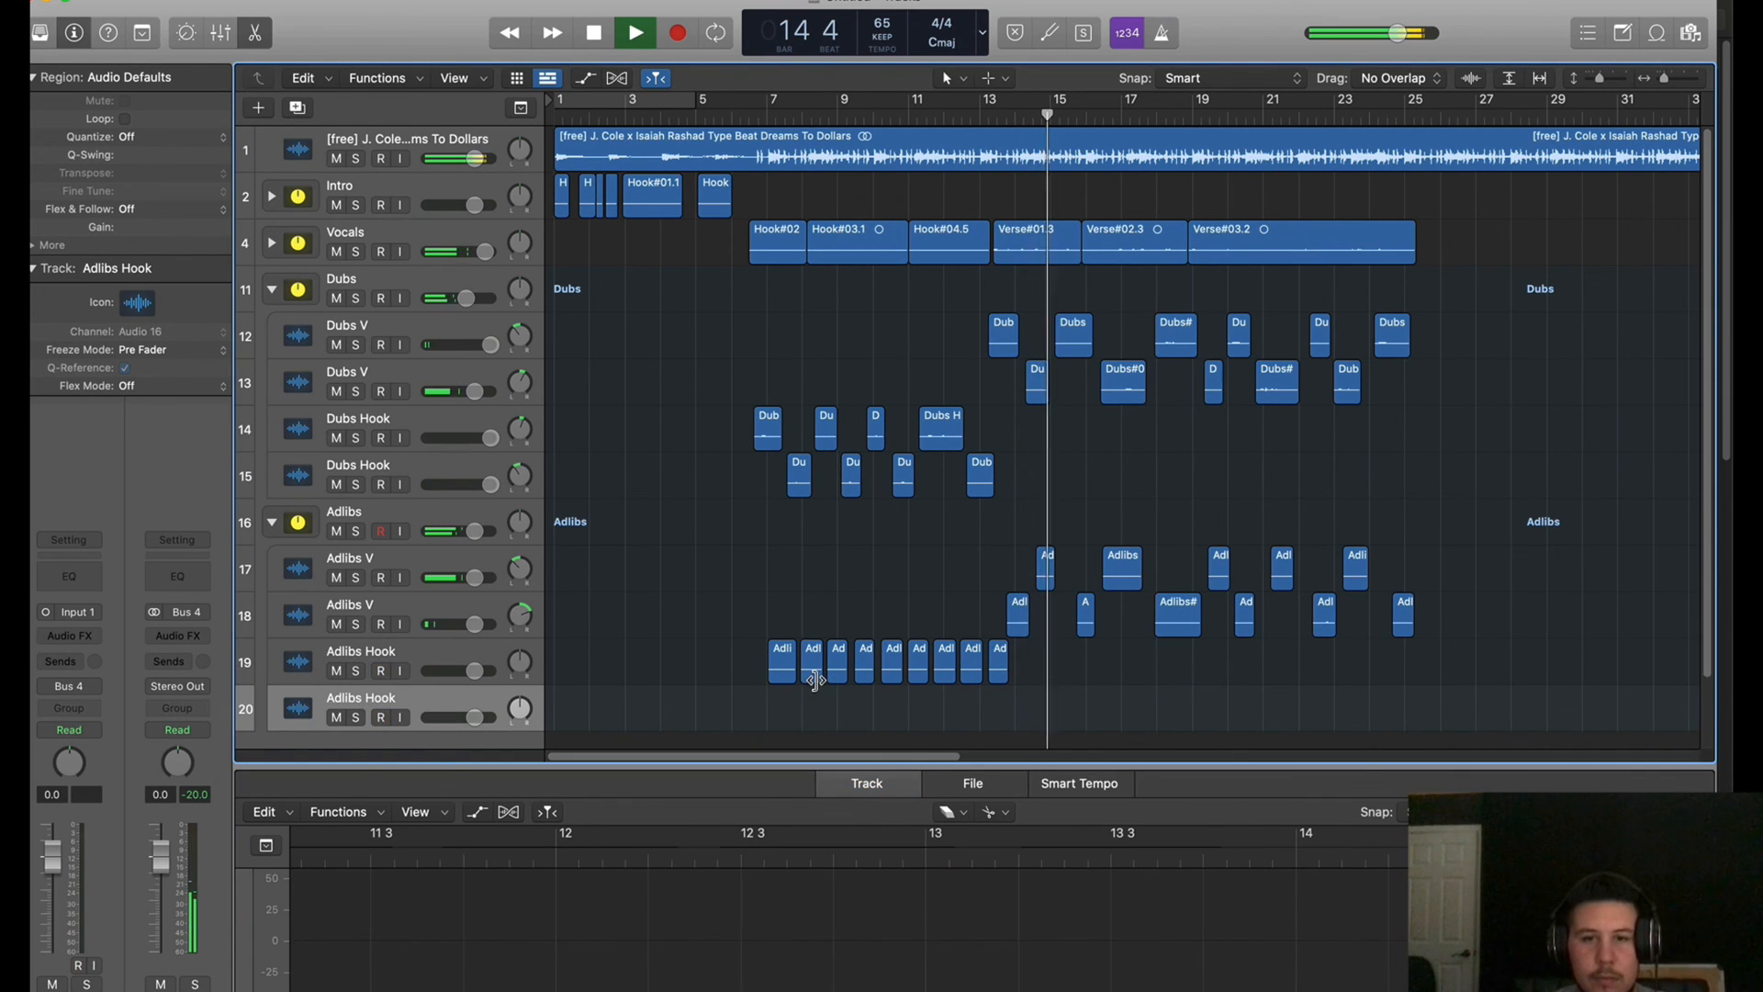
click(814, 675)
shift+click(866, 675)
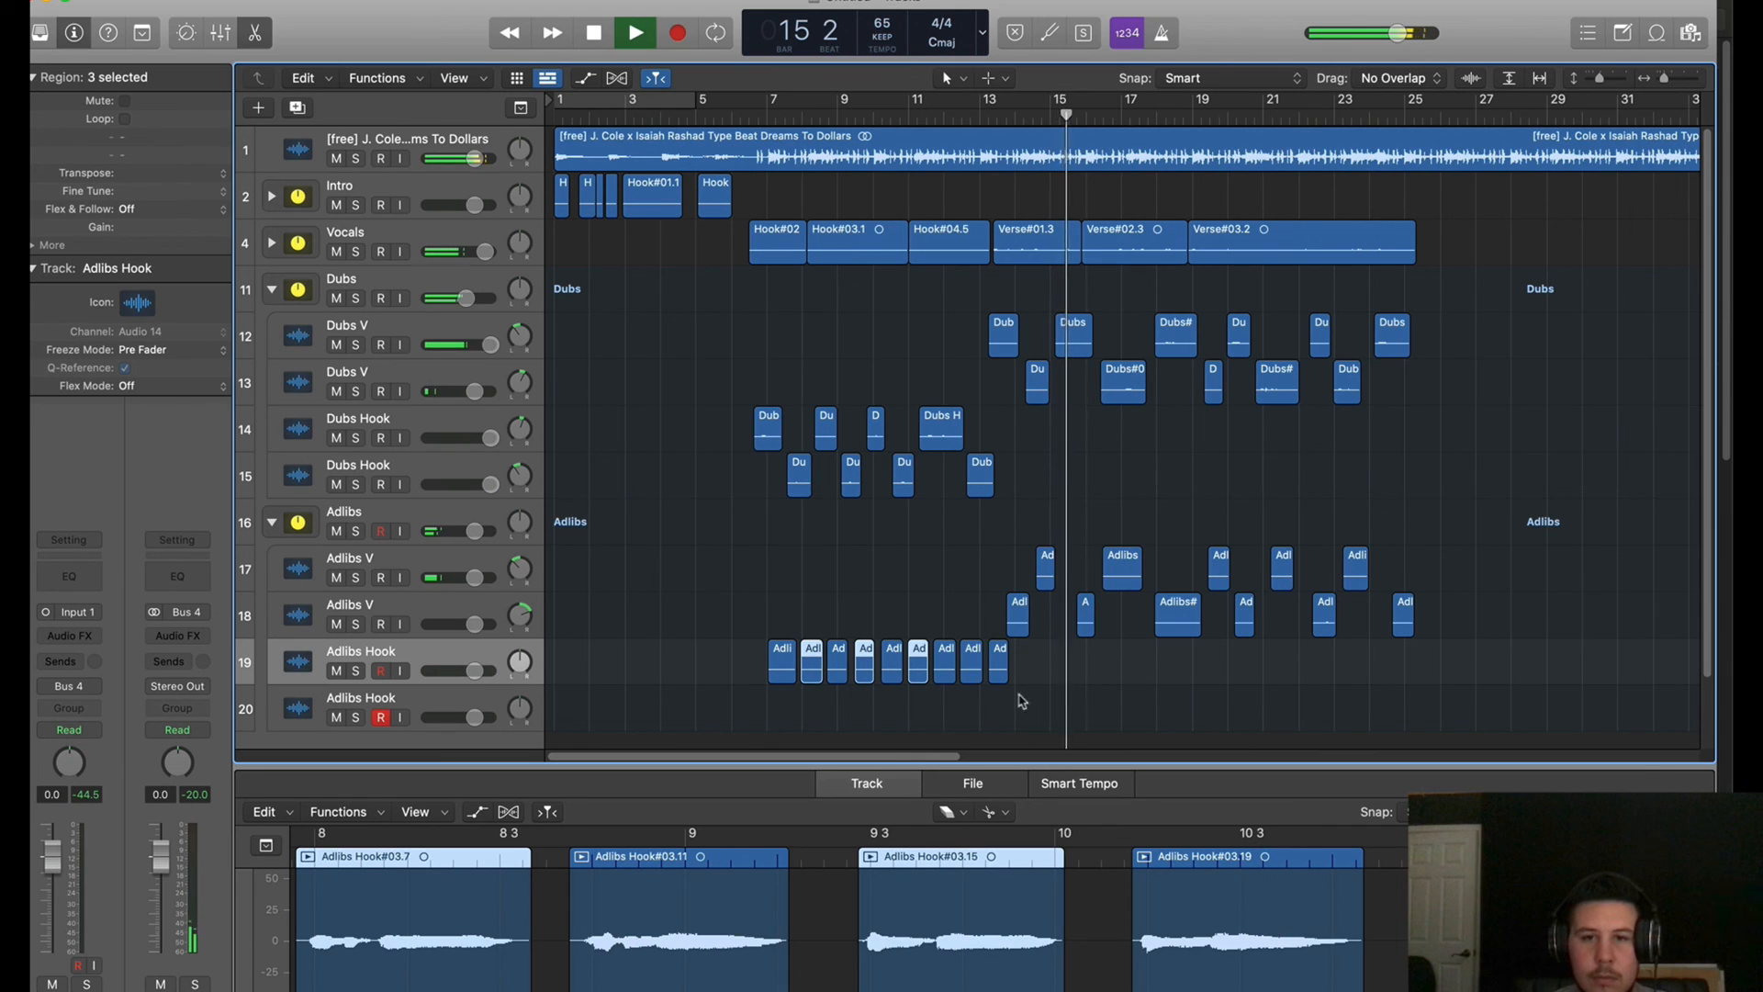
shift+click(975, 675)
drag(975, 675, 971, 720)
Pan the new Adlibs Hook track to about +34 and shrink the editor to give the track area more room
drag(525, 707, 529, 678)
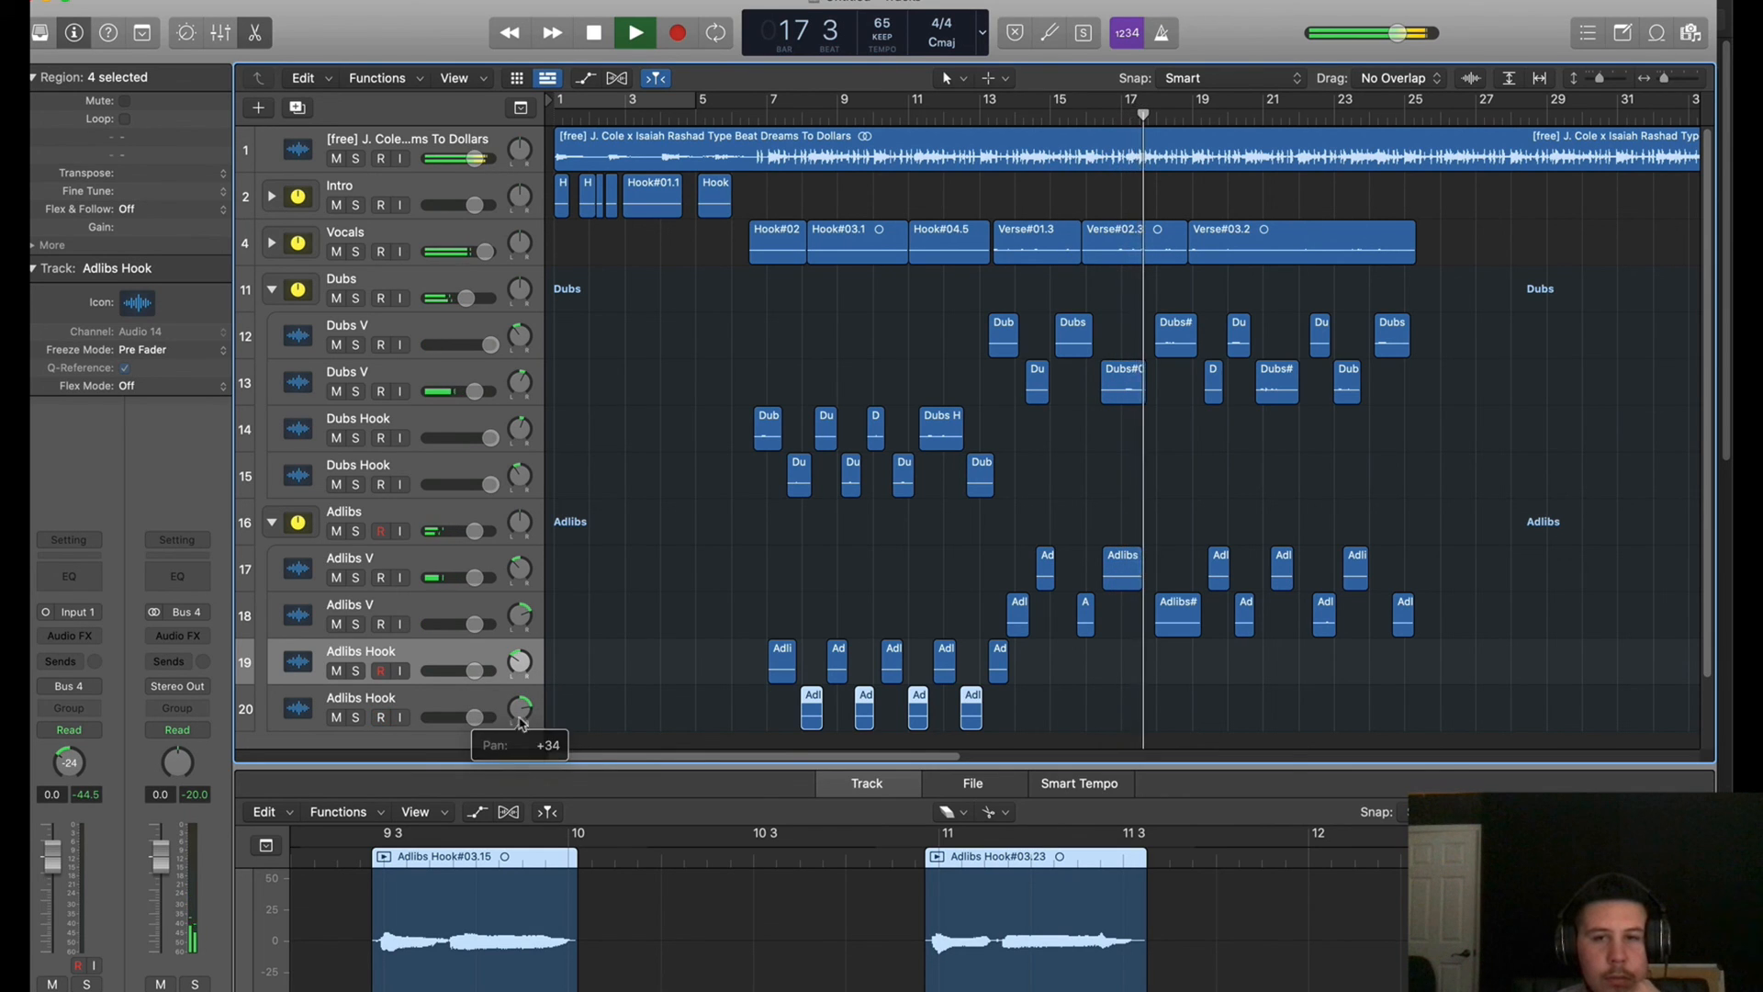
click(1200, 731)
drag(761, 755, 803, 758)
drag(963, 766, 978, 861)
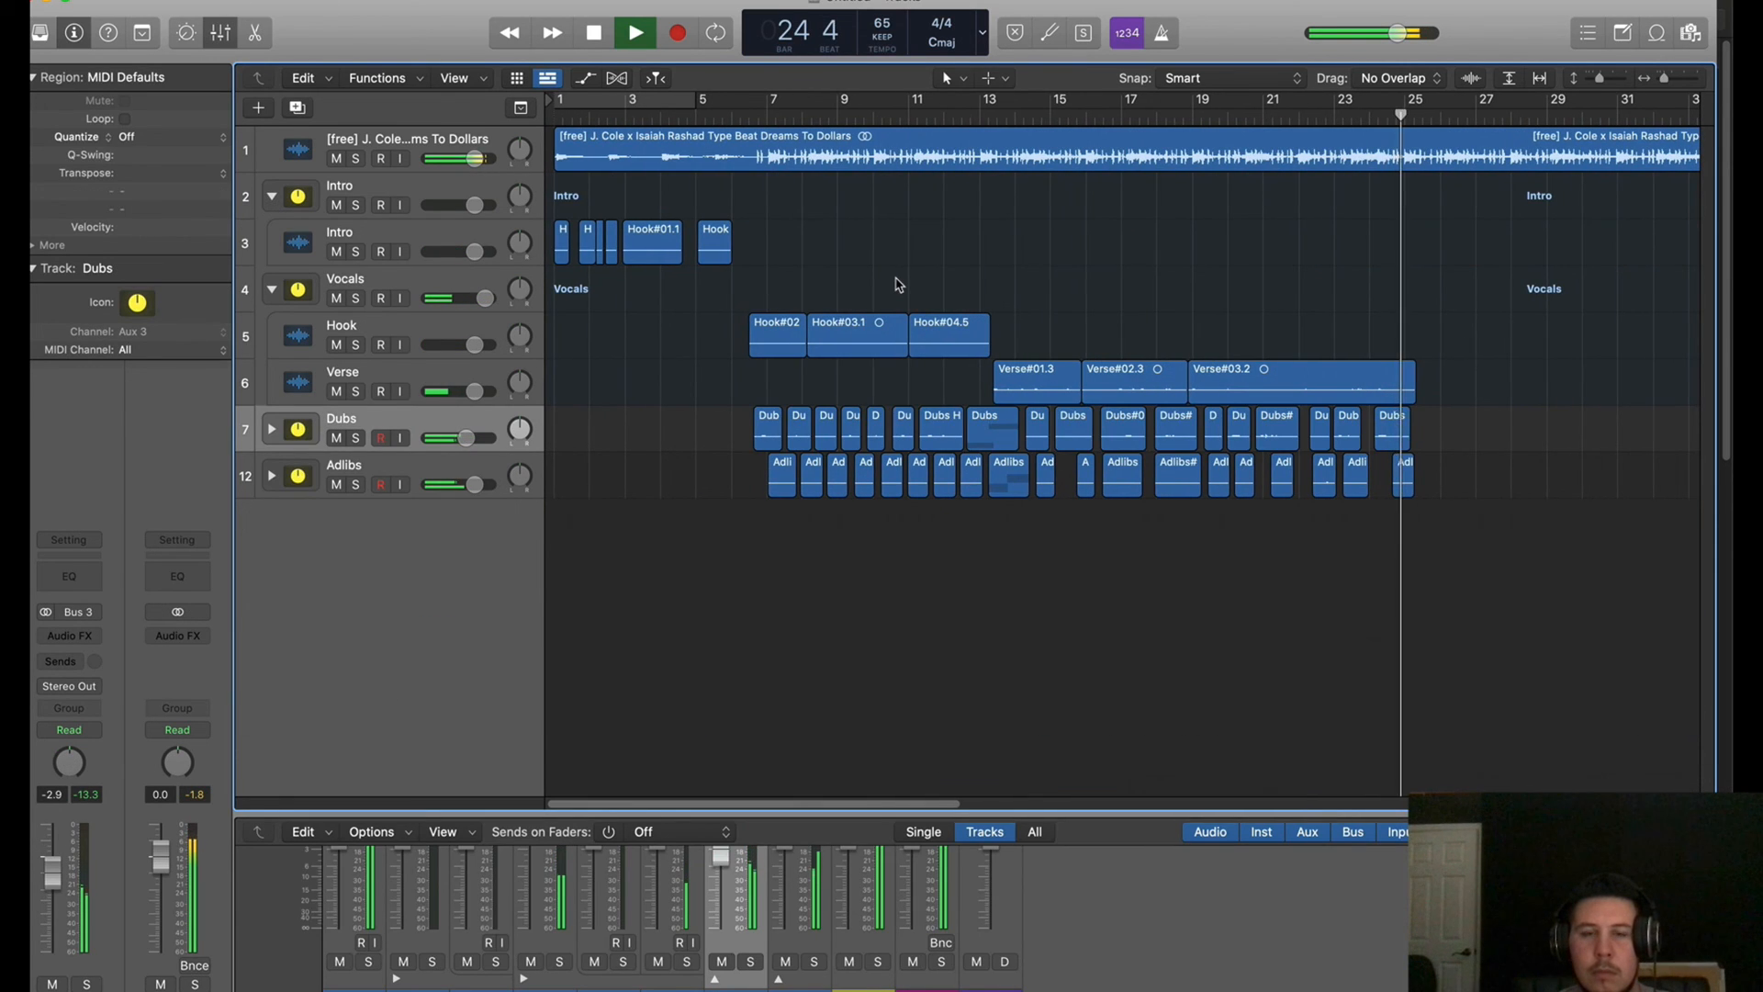
Extend the start of the first Hook region back to about bar 6 and play the song from the beginning
drag(750, 342, 733, 347)
key(space)
key(space)
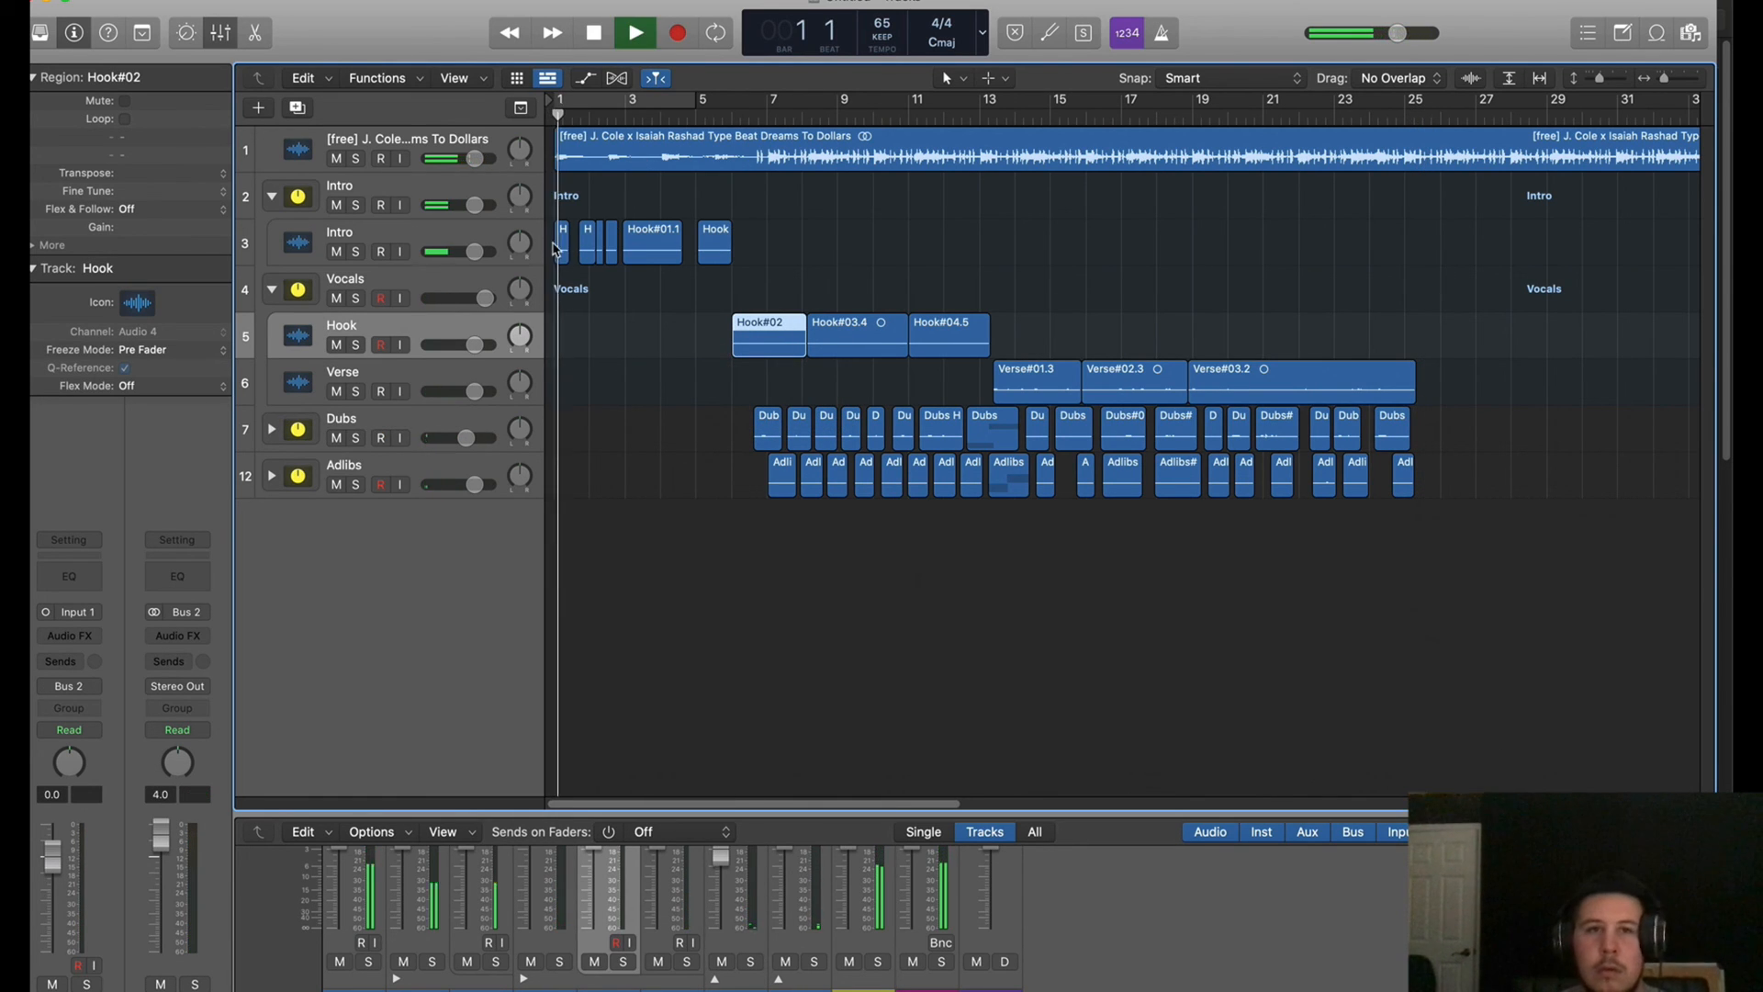
Open the first Intro region's waveform in the audio editor, enlarge the editor and stop playback
click(561, 247)
double_click(562, 246)
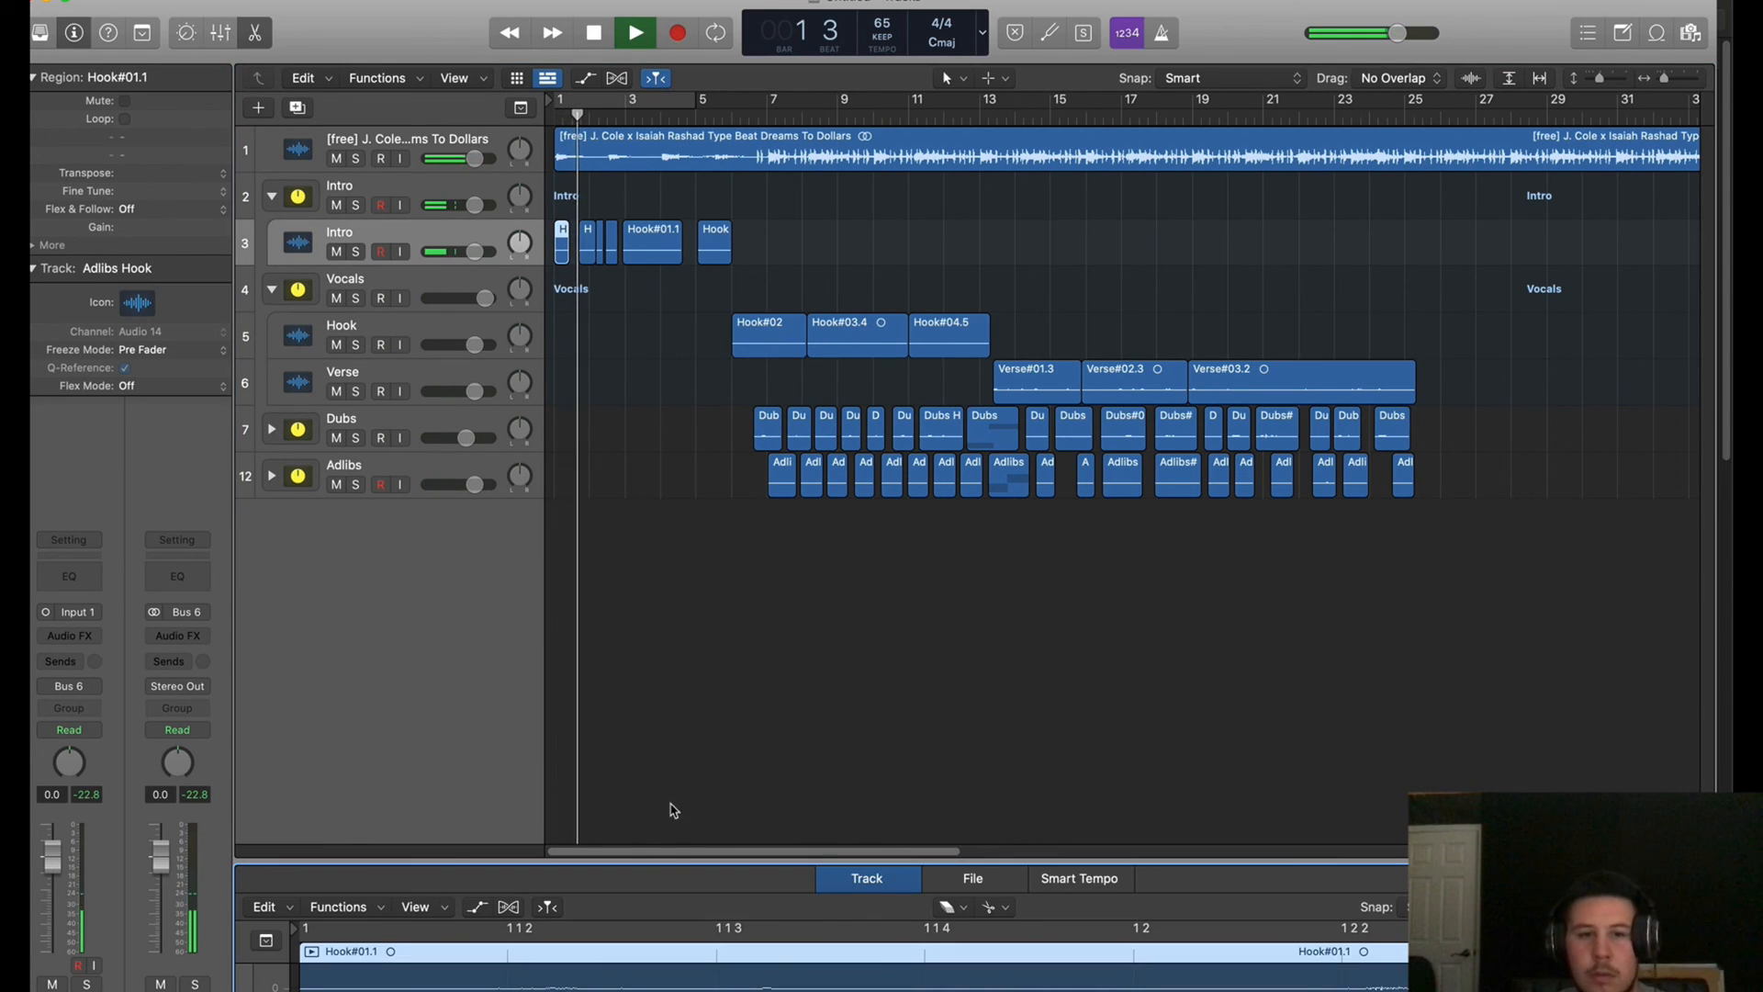
drag(661, 864, 648, 575)
key(space)
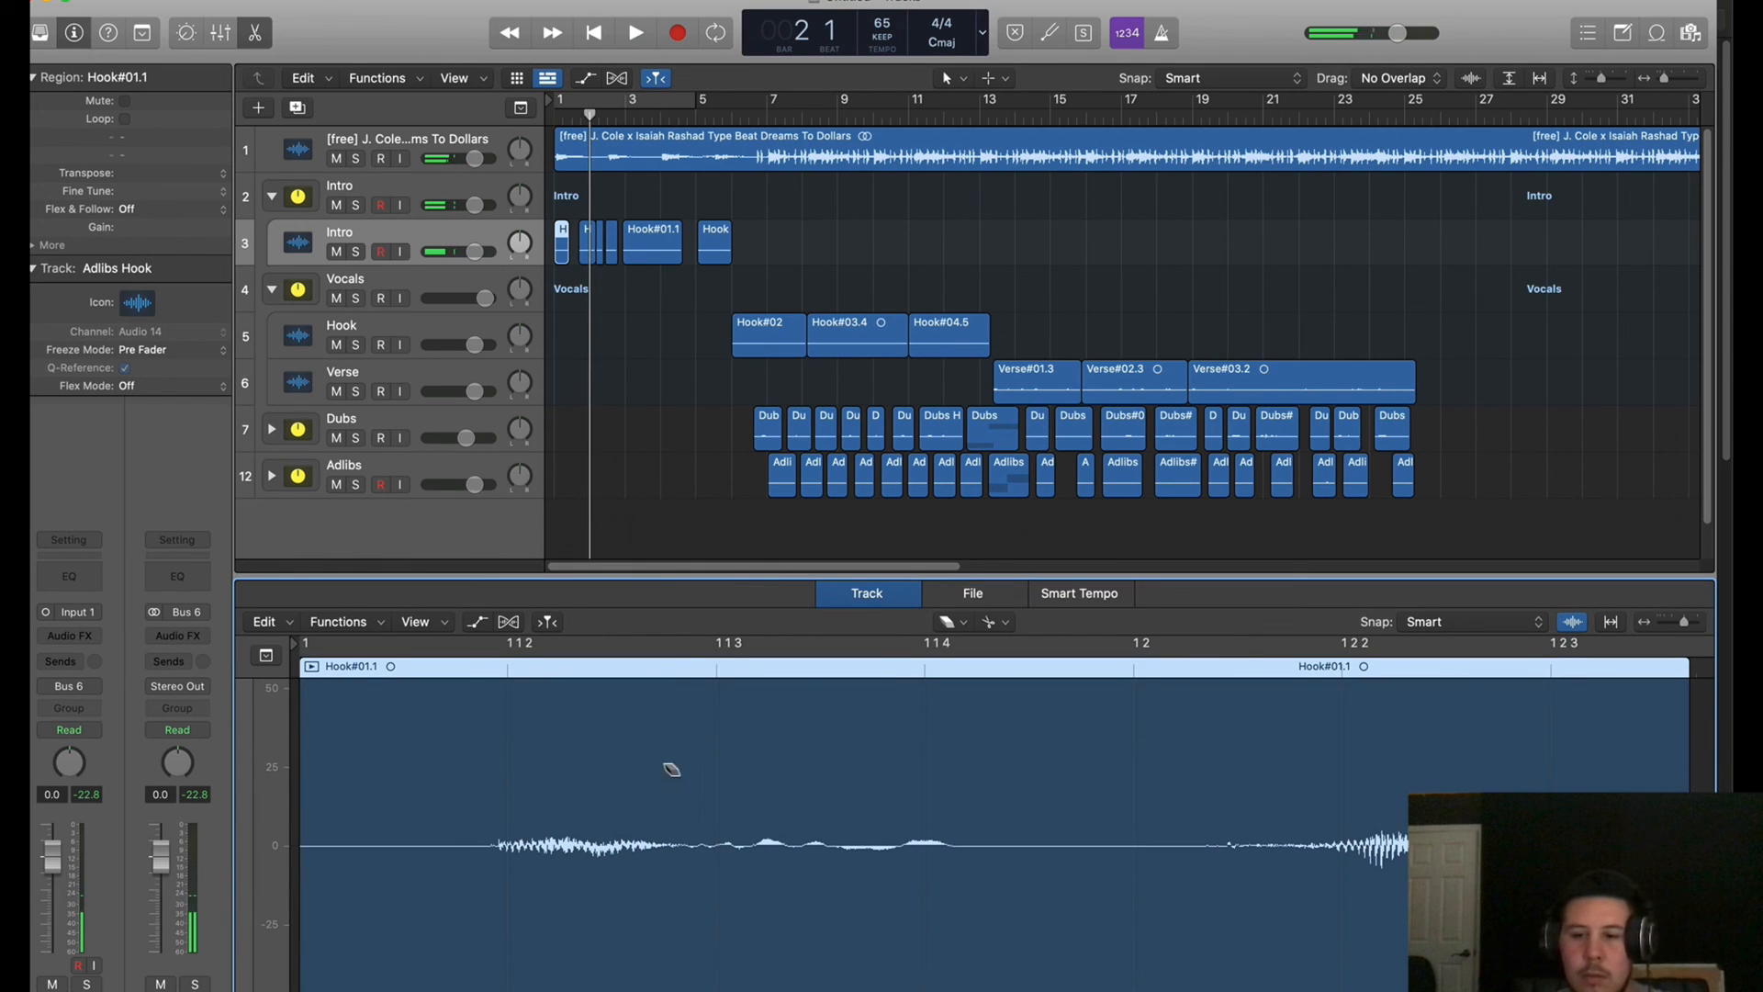
Solo the Intro stack and listen to its opening phrase from the start of the song
key(Return)
click(356, 205)
key(space)
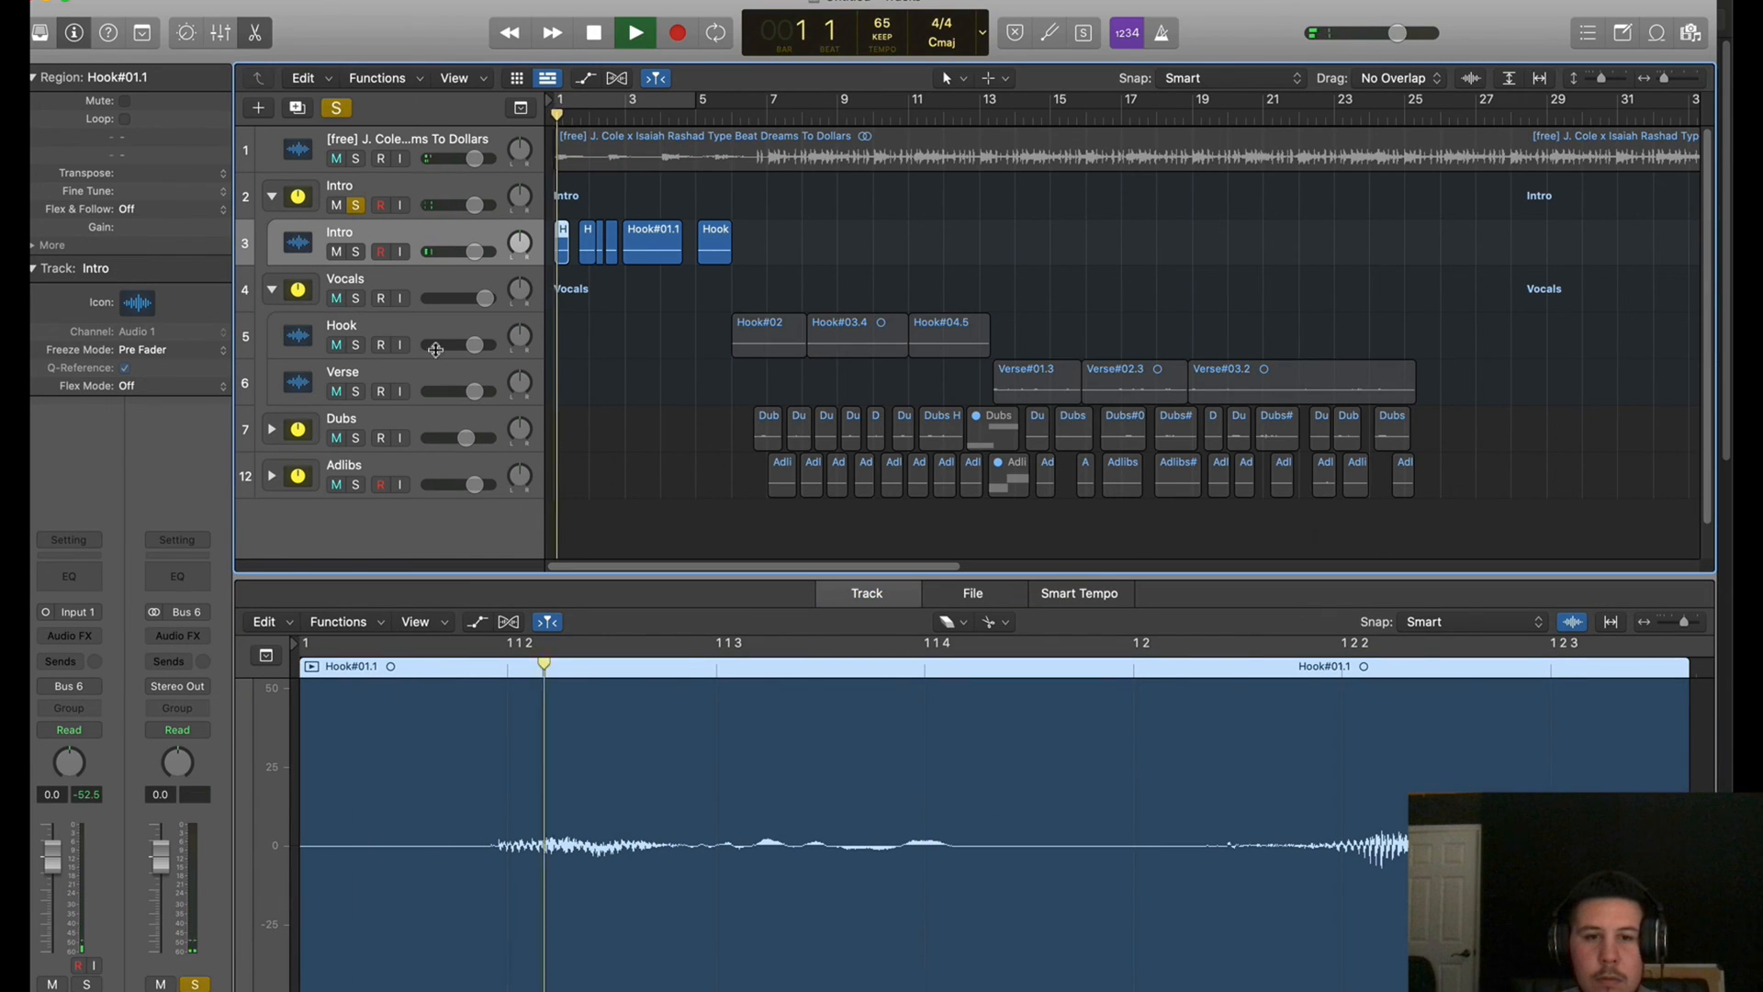
key(space)
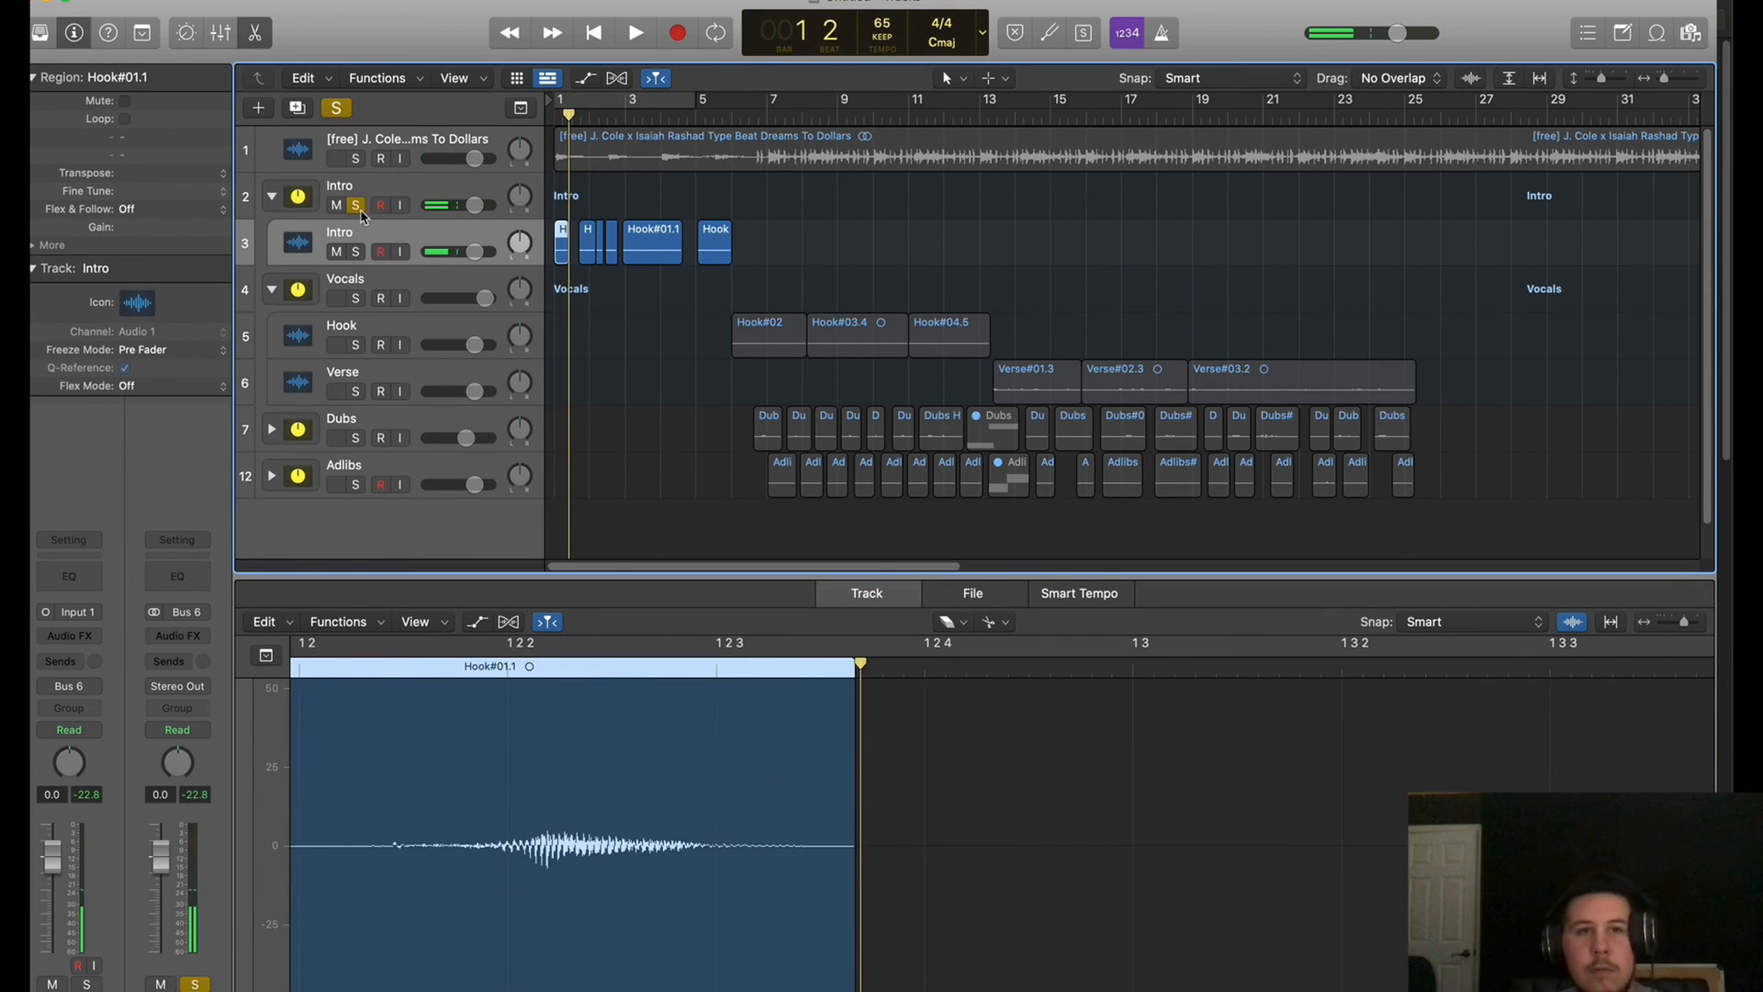
Add a duplicate Intro track inside the Intro stack and hide the audio editor
click(298, 110)
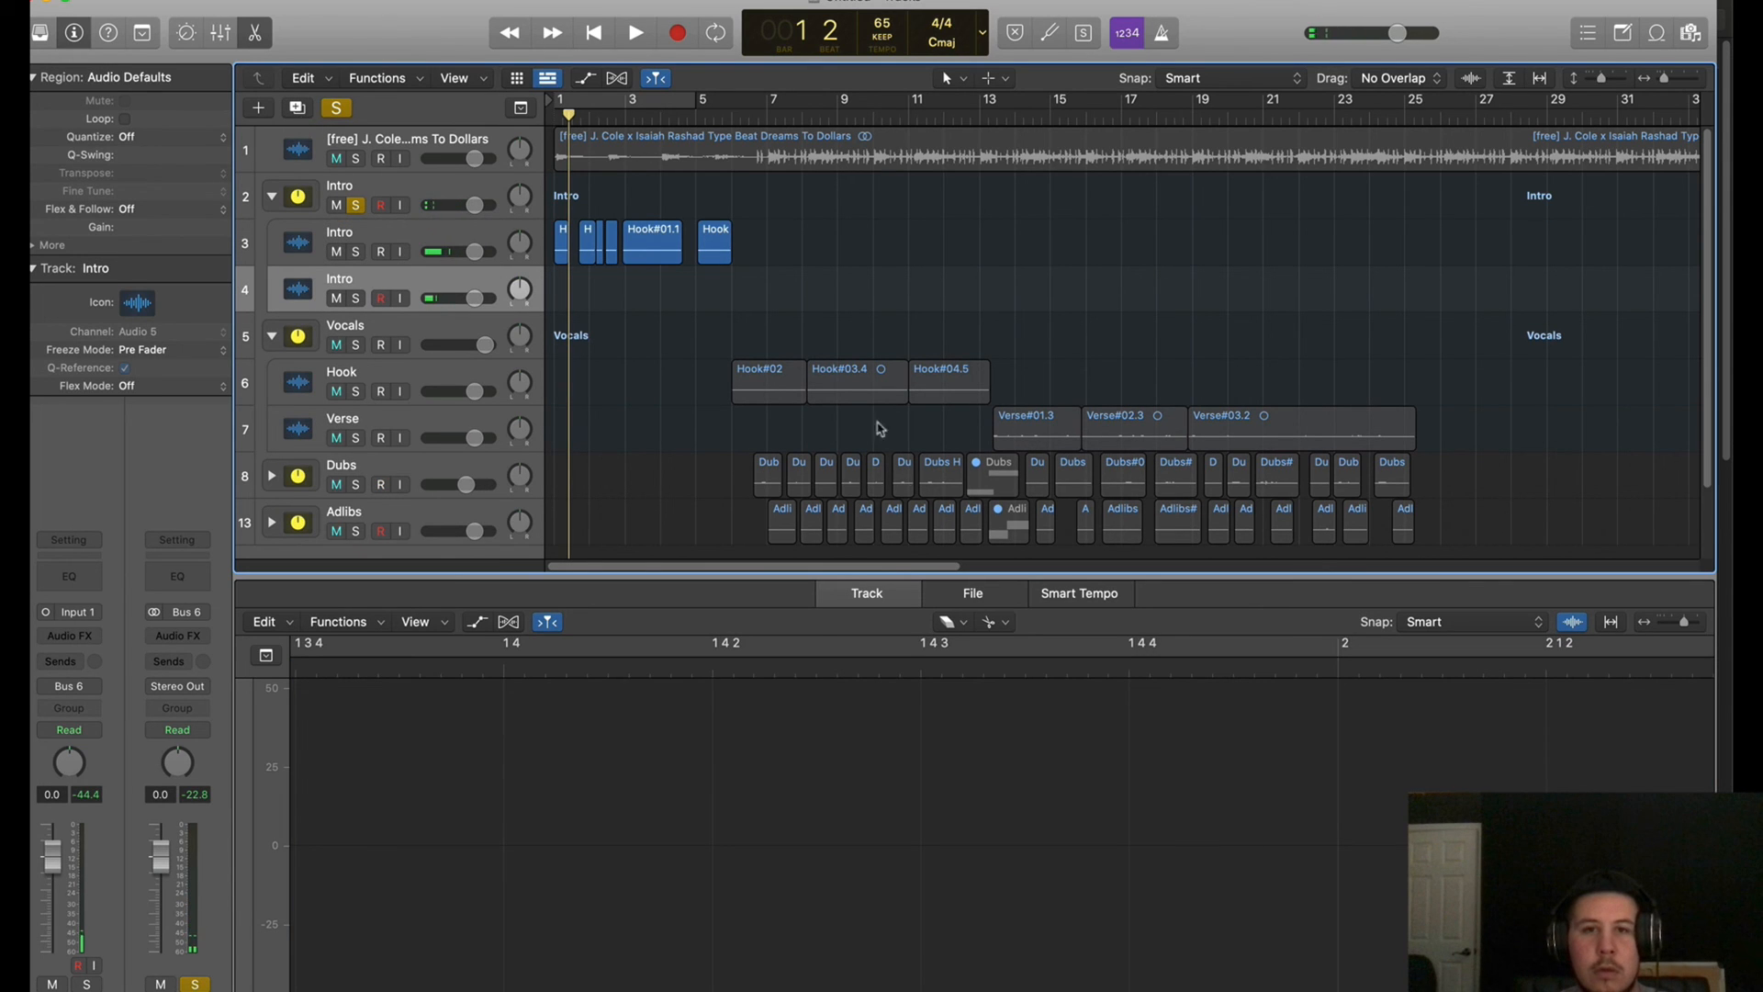
drag(865, 576, 783, 987)
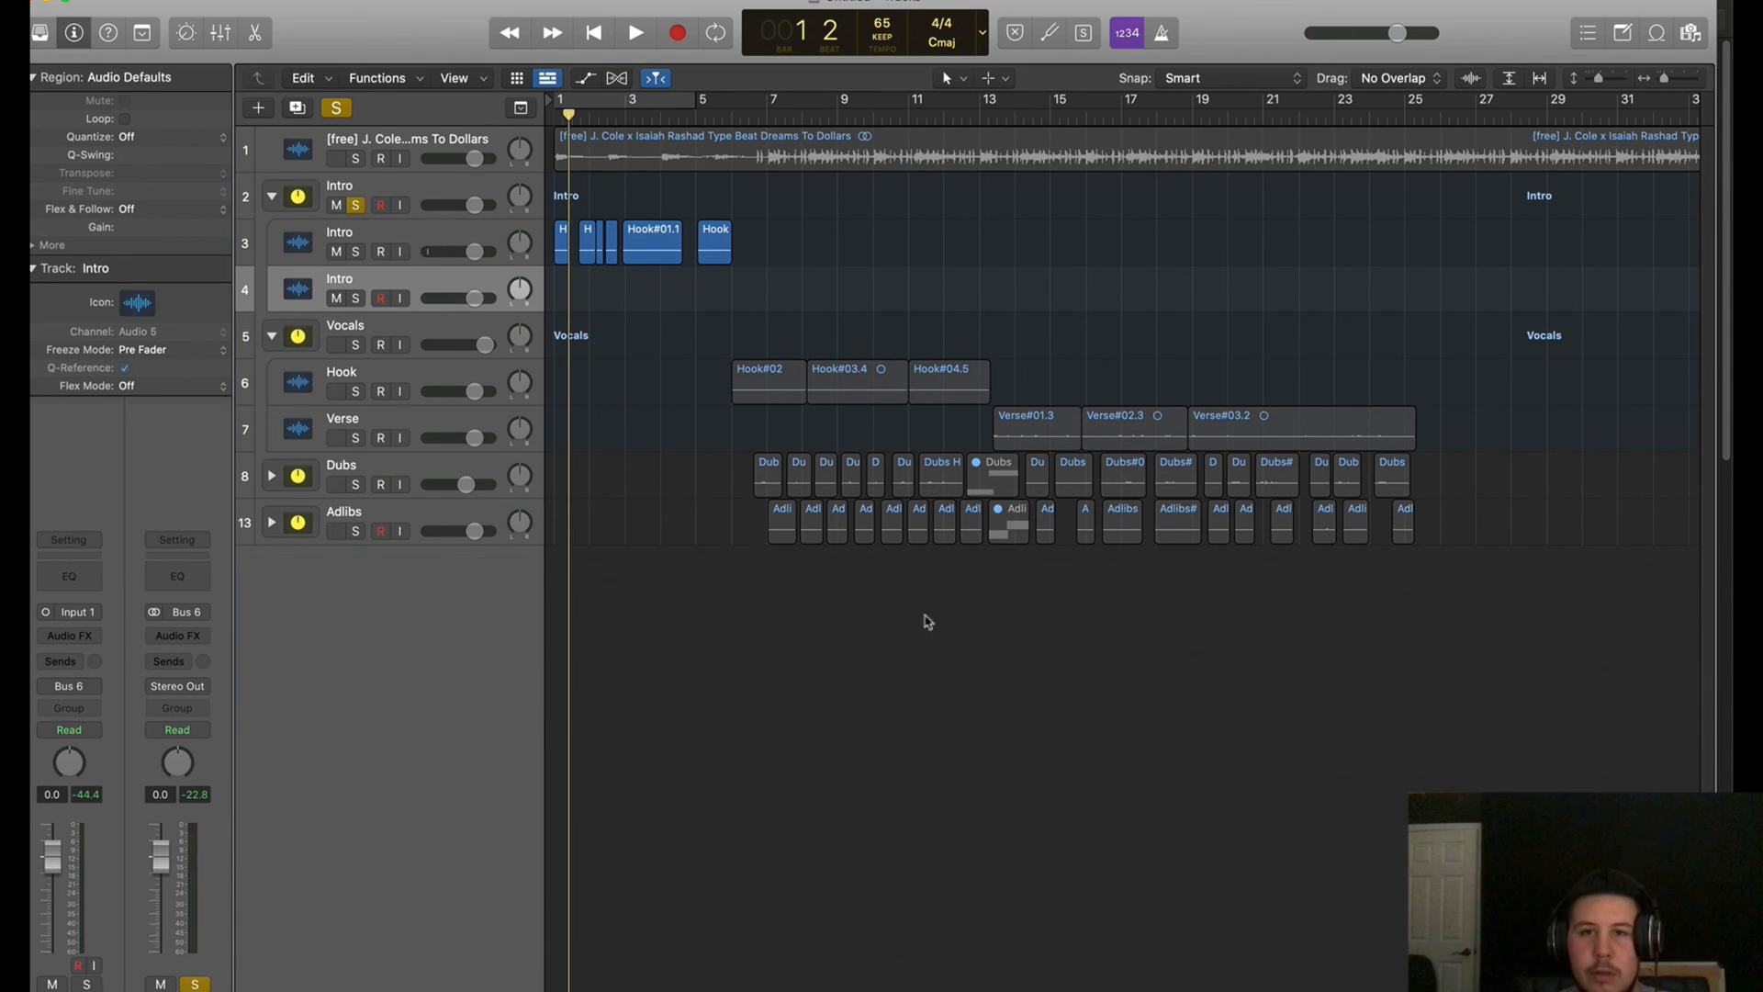
Copy the hook vocals with their dubs and adlibs to the end of the verse, starting just before bar 24
drag(680, 360, 1014, 680)
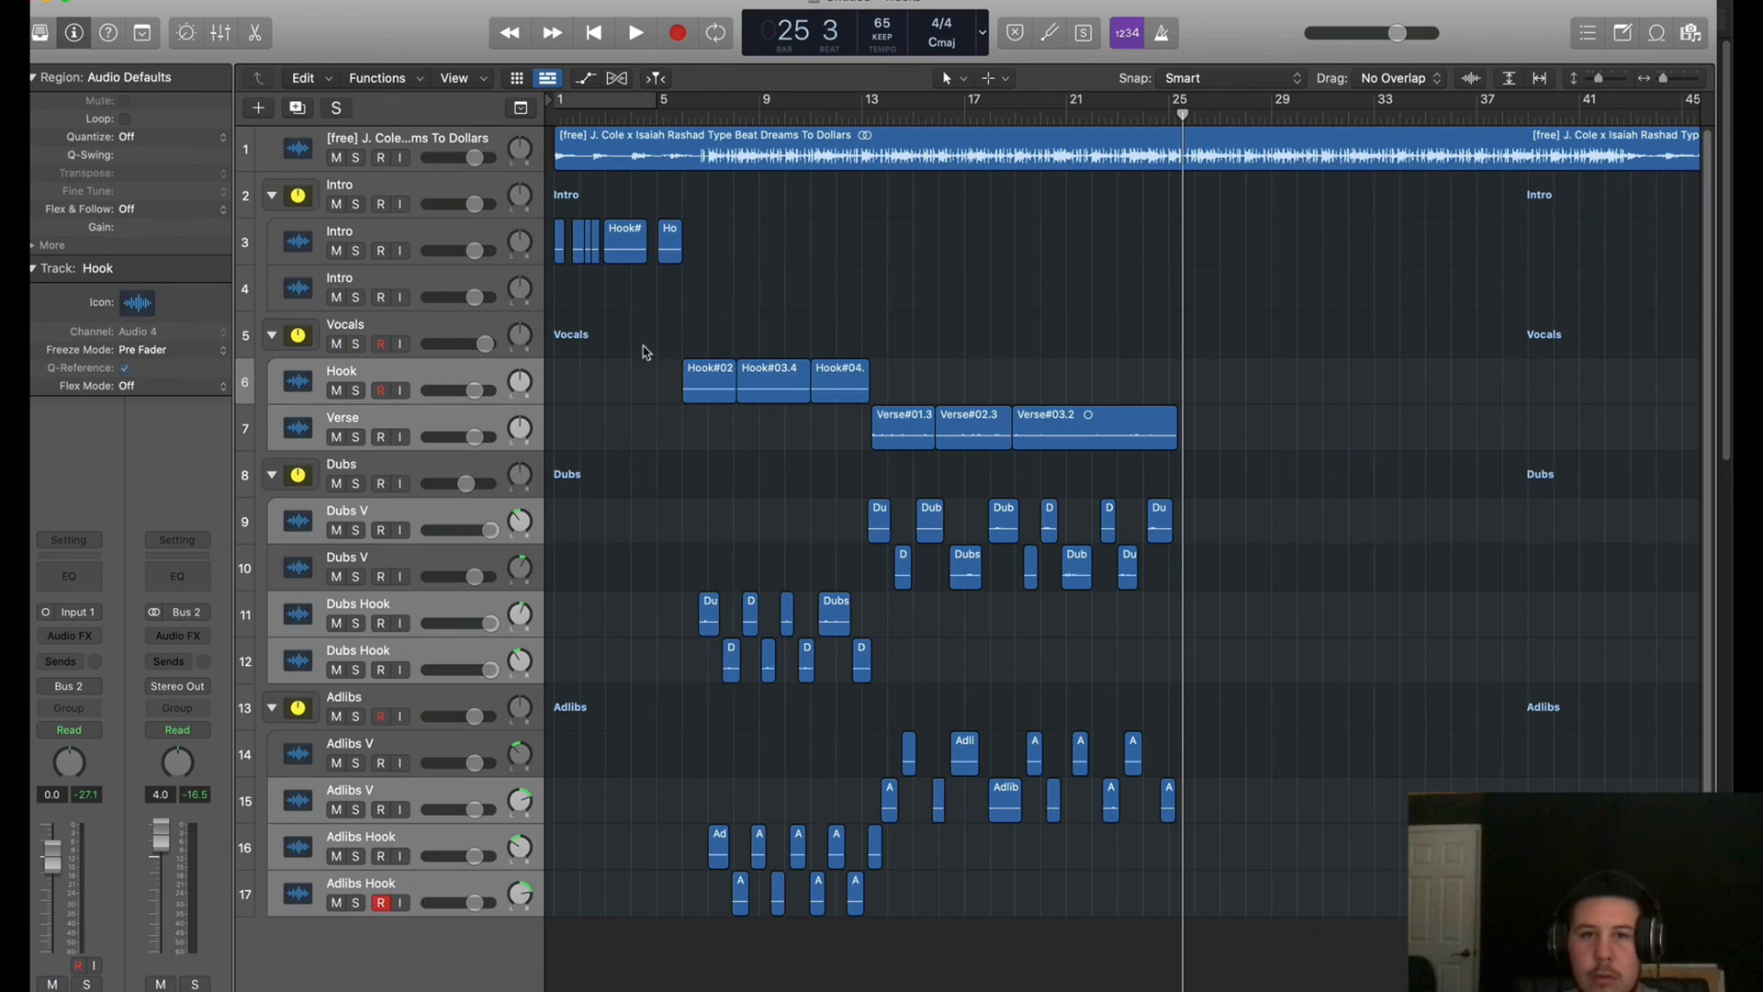
drag(630, 322, 872, 919)
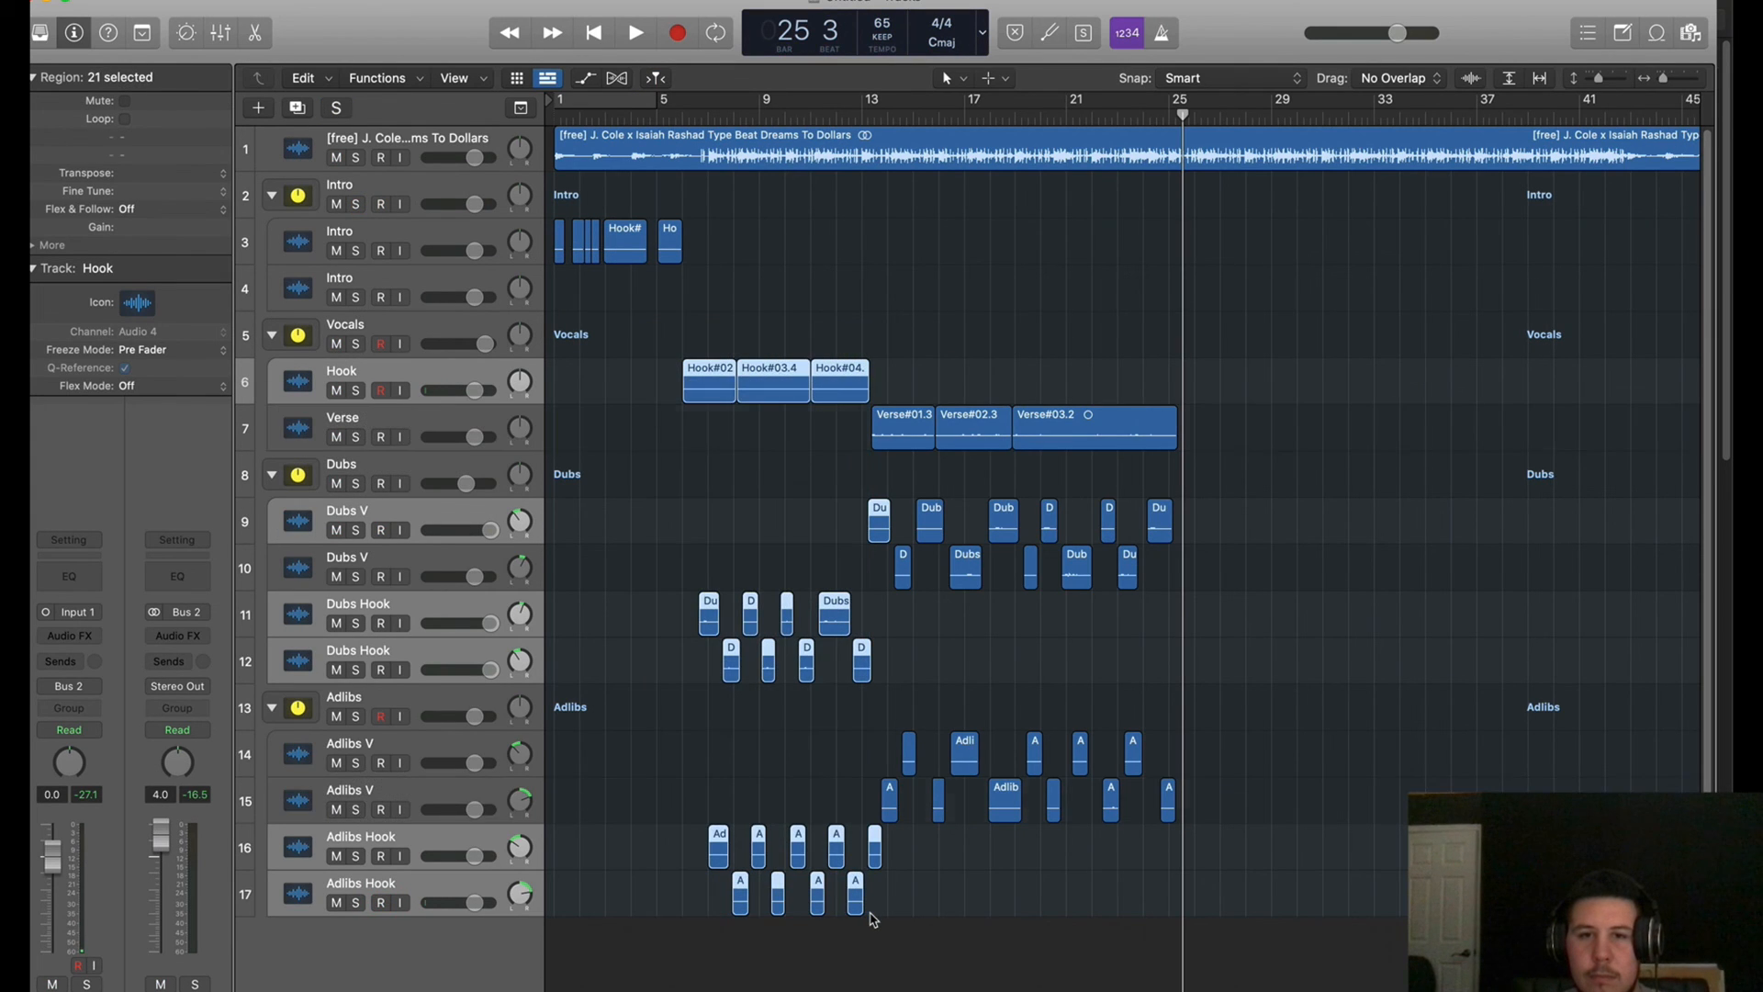
drag(720, 374, 1146, 386)
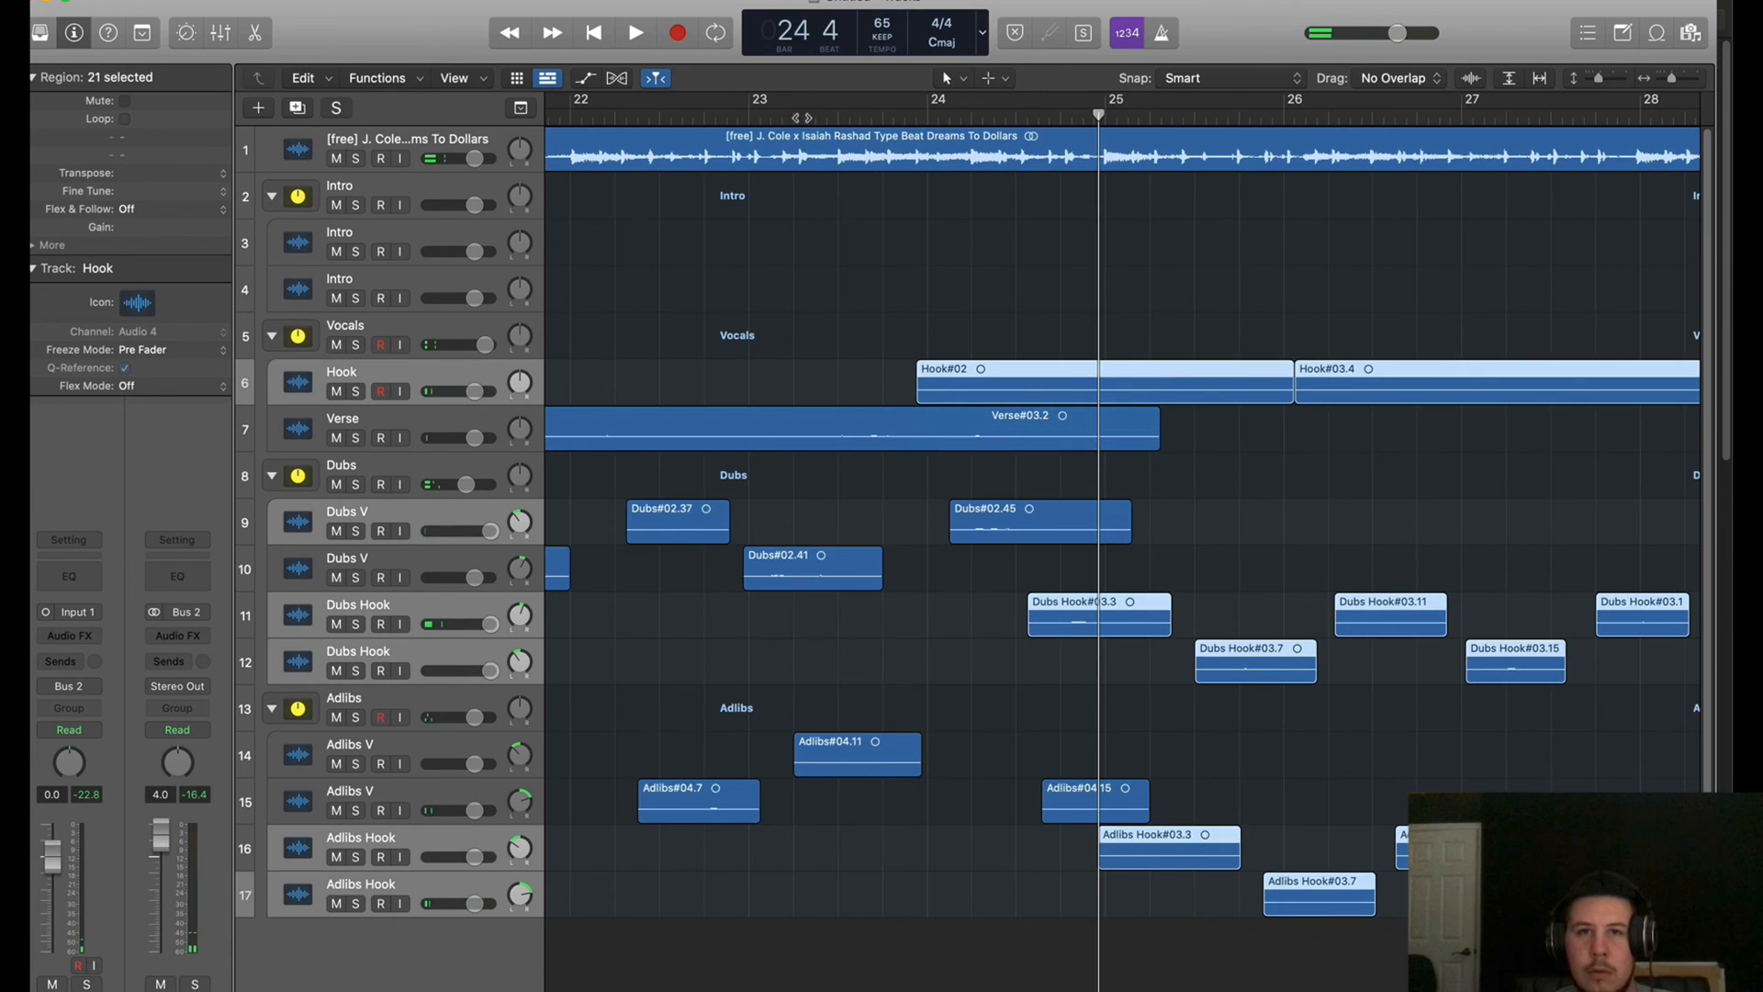
Play from about bar 23 and check the copied hook section's placement against the original hook
click(796, 119)
key(space)
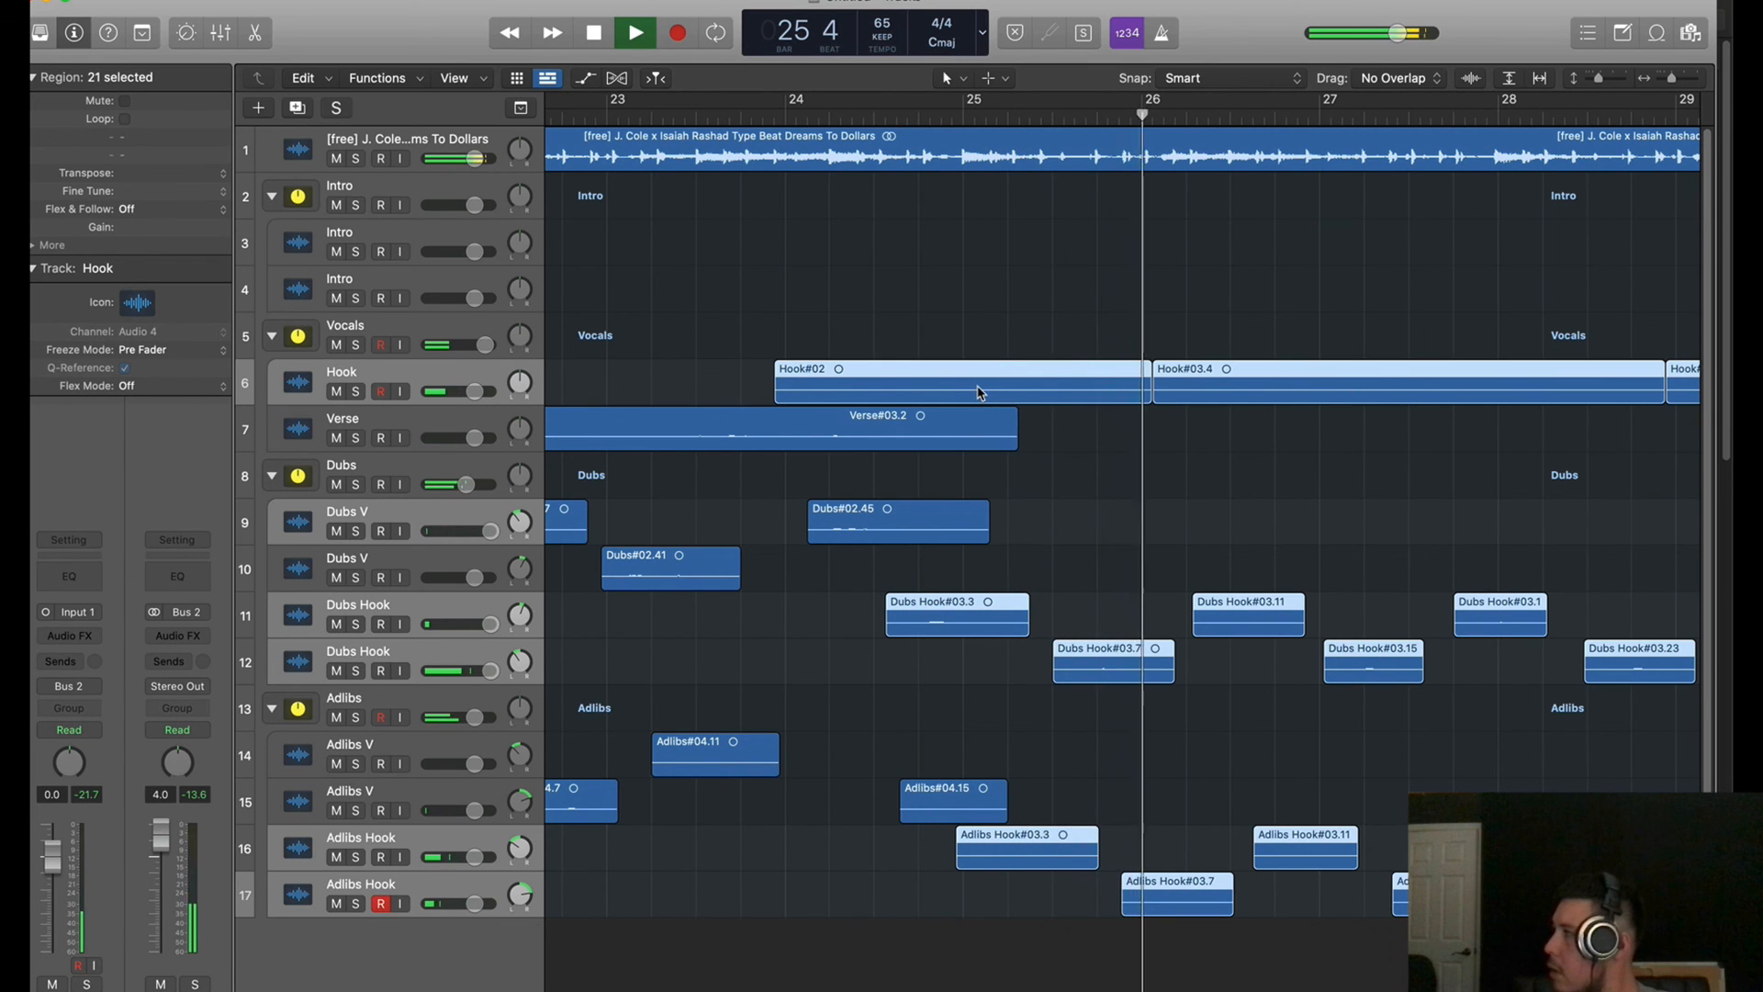
scroll(980, 393, left, 15)
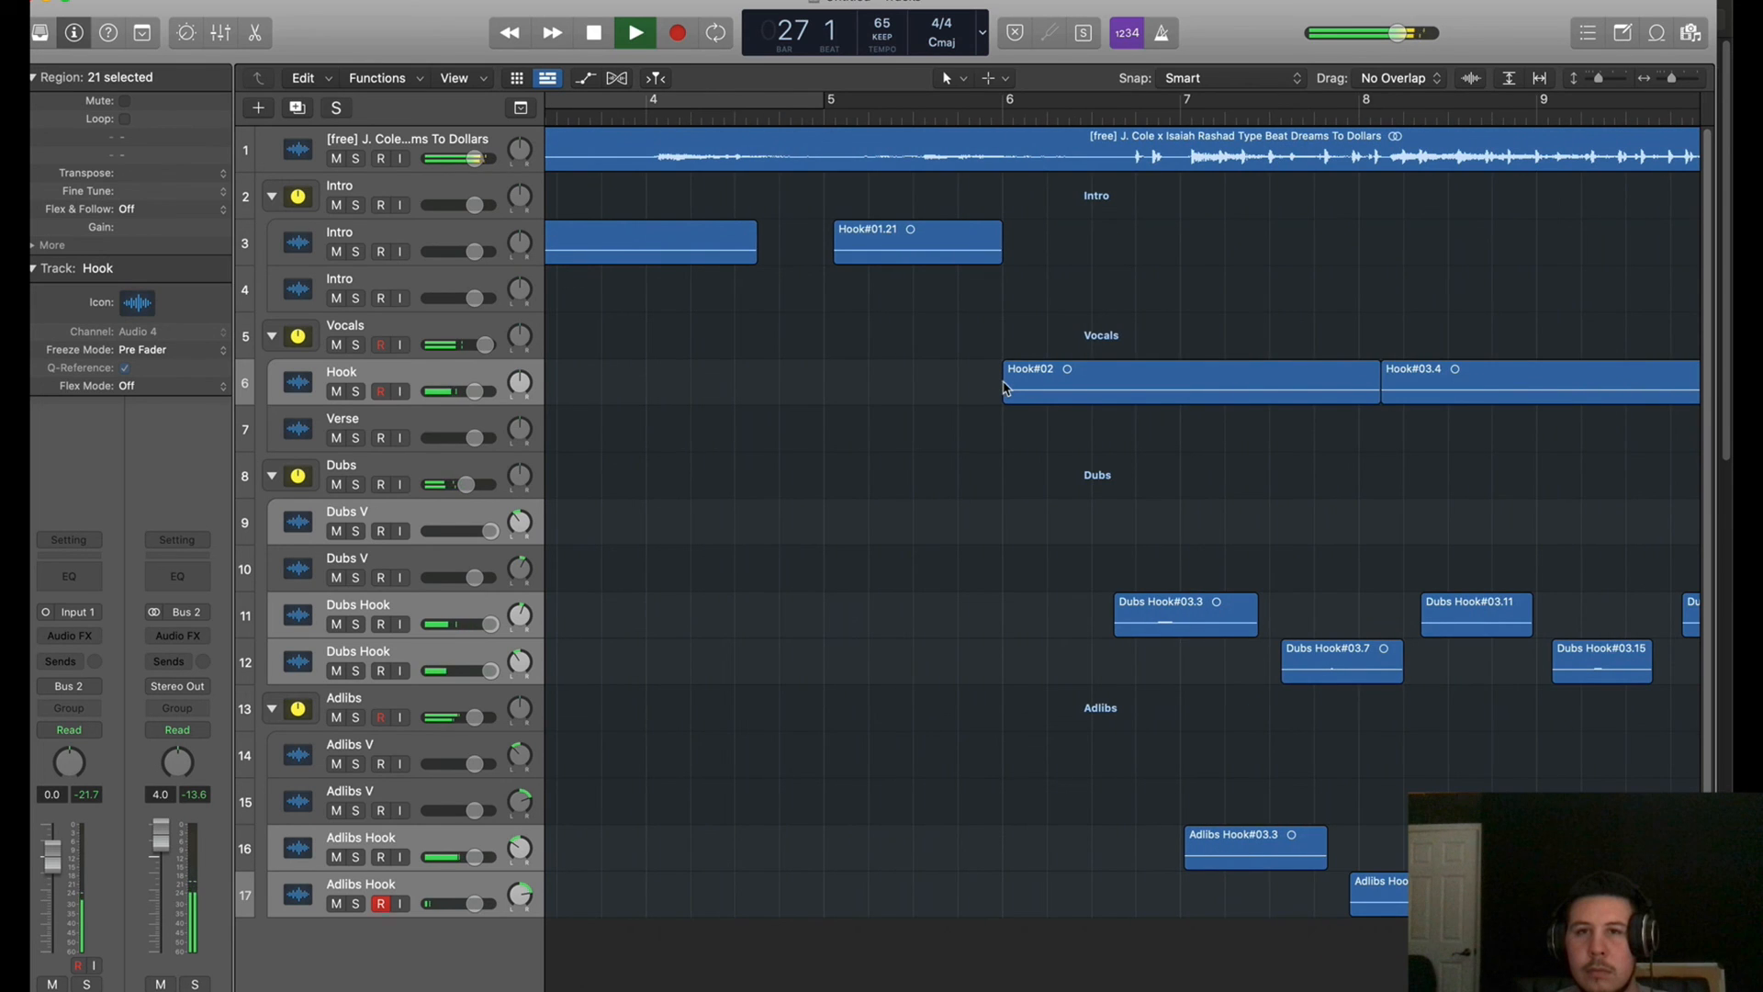
scroll(1004, 387, right, 15)
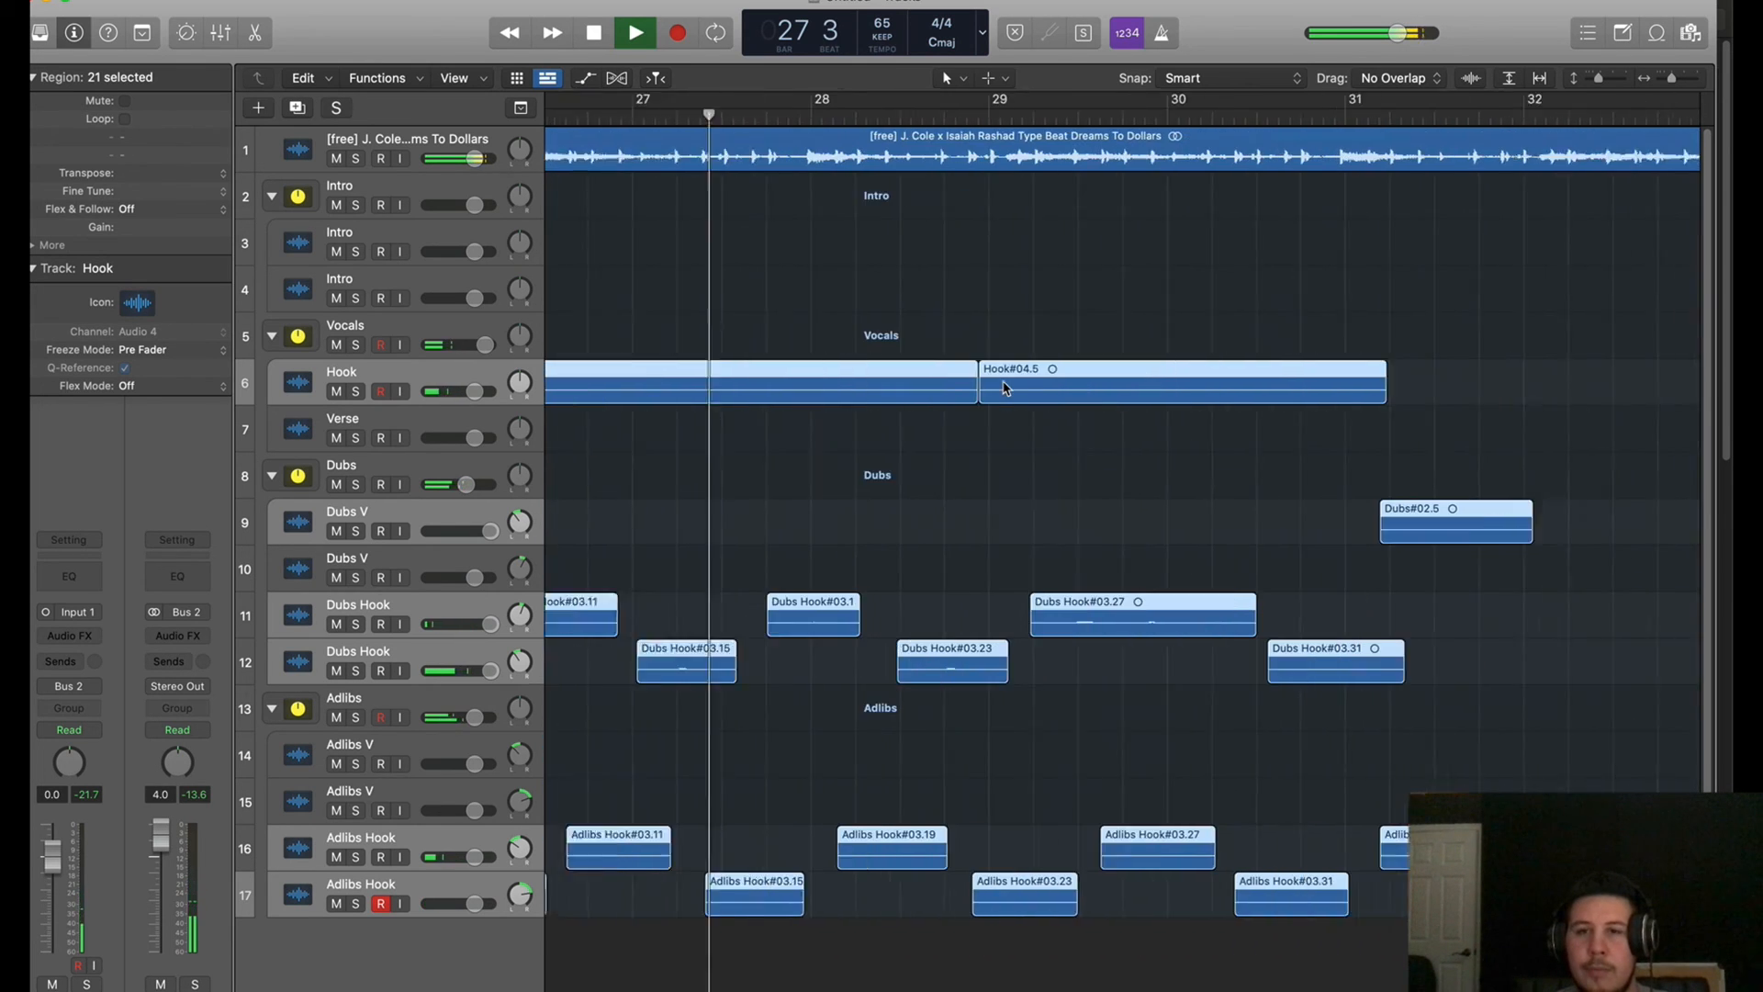
scroll(1003, 386, right, 3)
scroll(1004, 387, left, 1)
drag(1672, 79, 1670, 78)
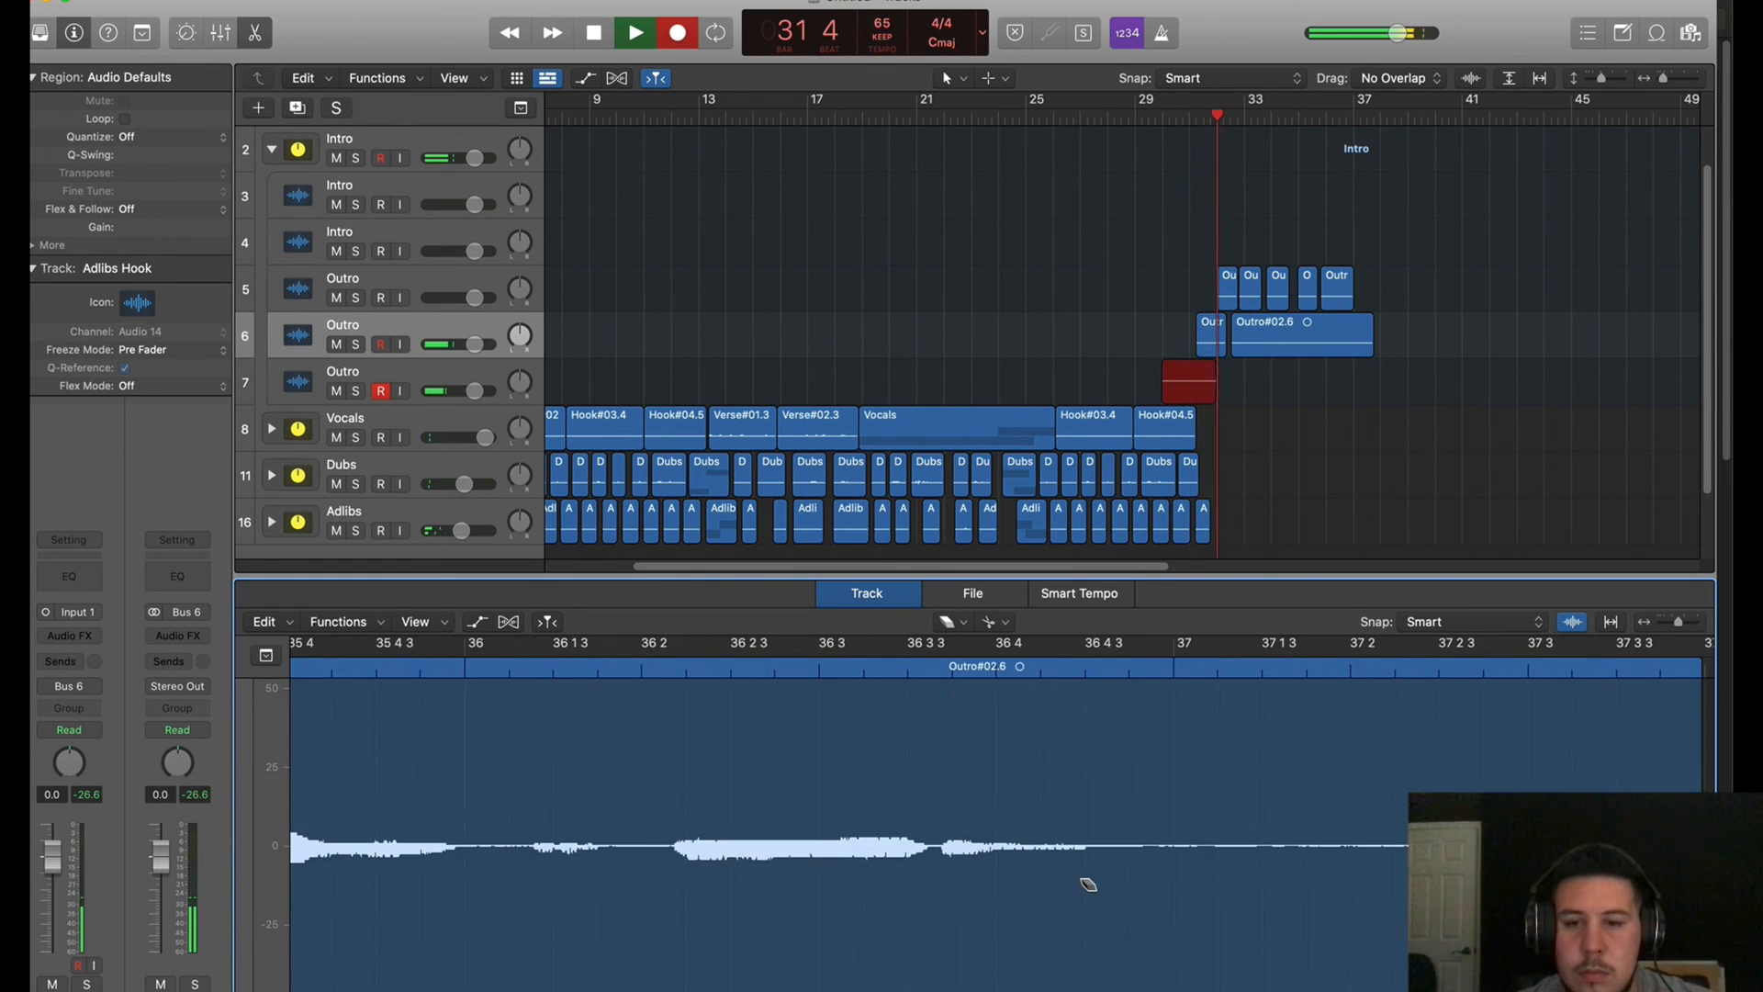
Erase the silent tail of the long Outro#02 region after about 36 4 3
click(1132, 886)
key(Delete)
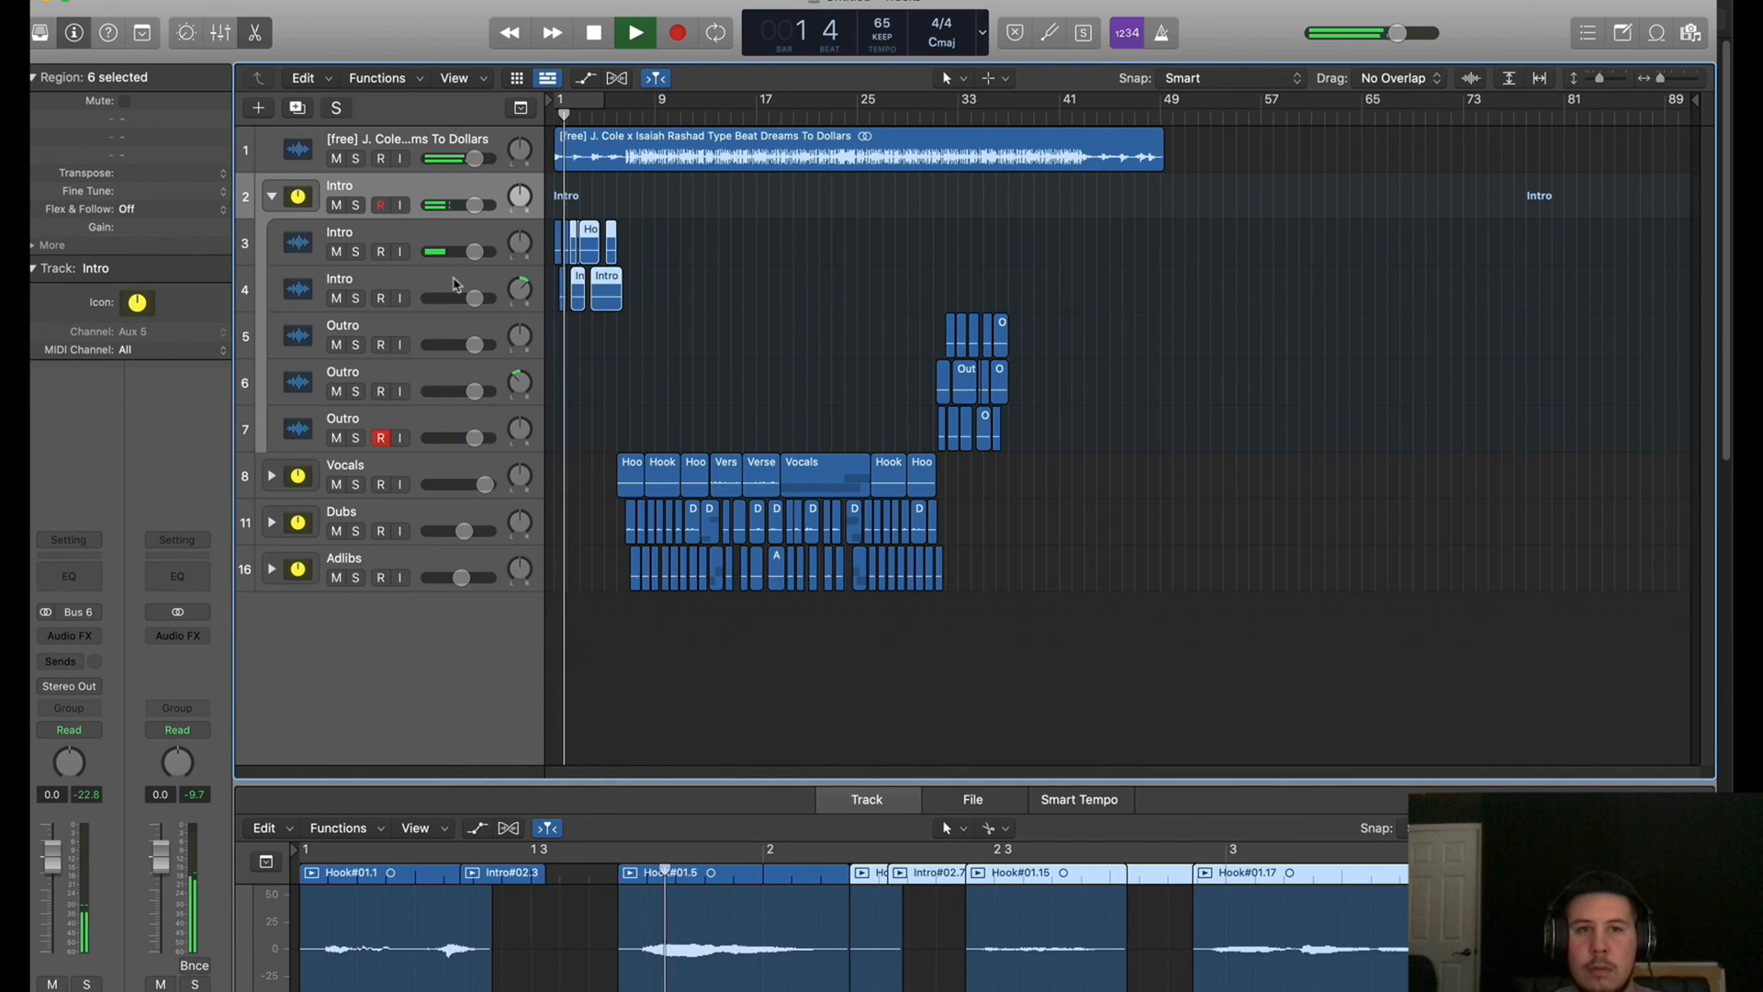
Pan the first Intro track to about -10 and collapse the Intro stack
drag(520, 243, 519, 248)
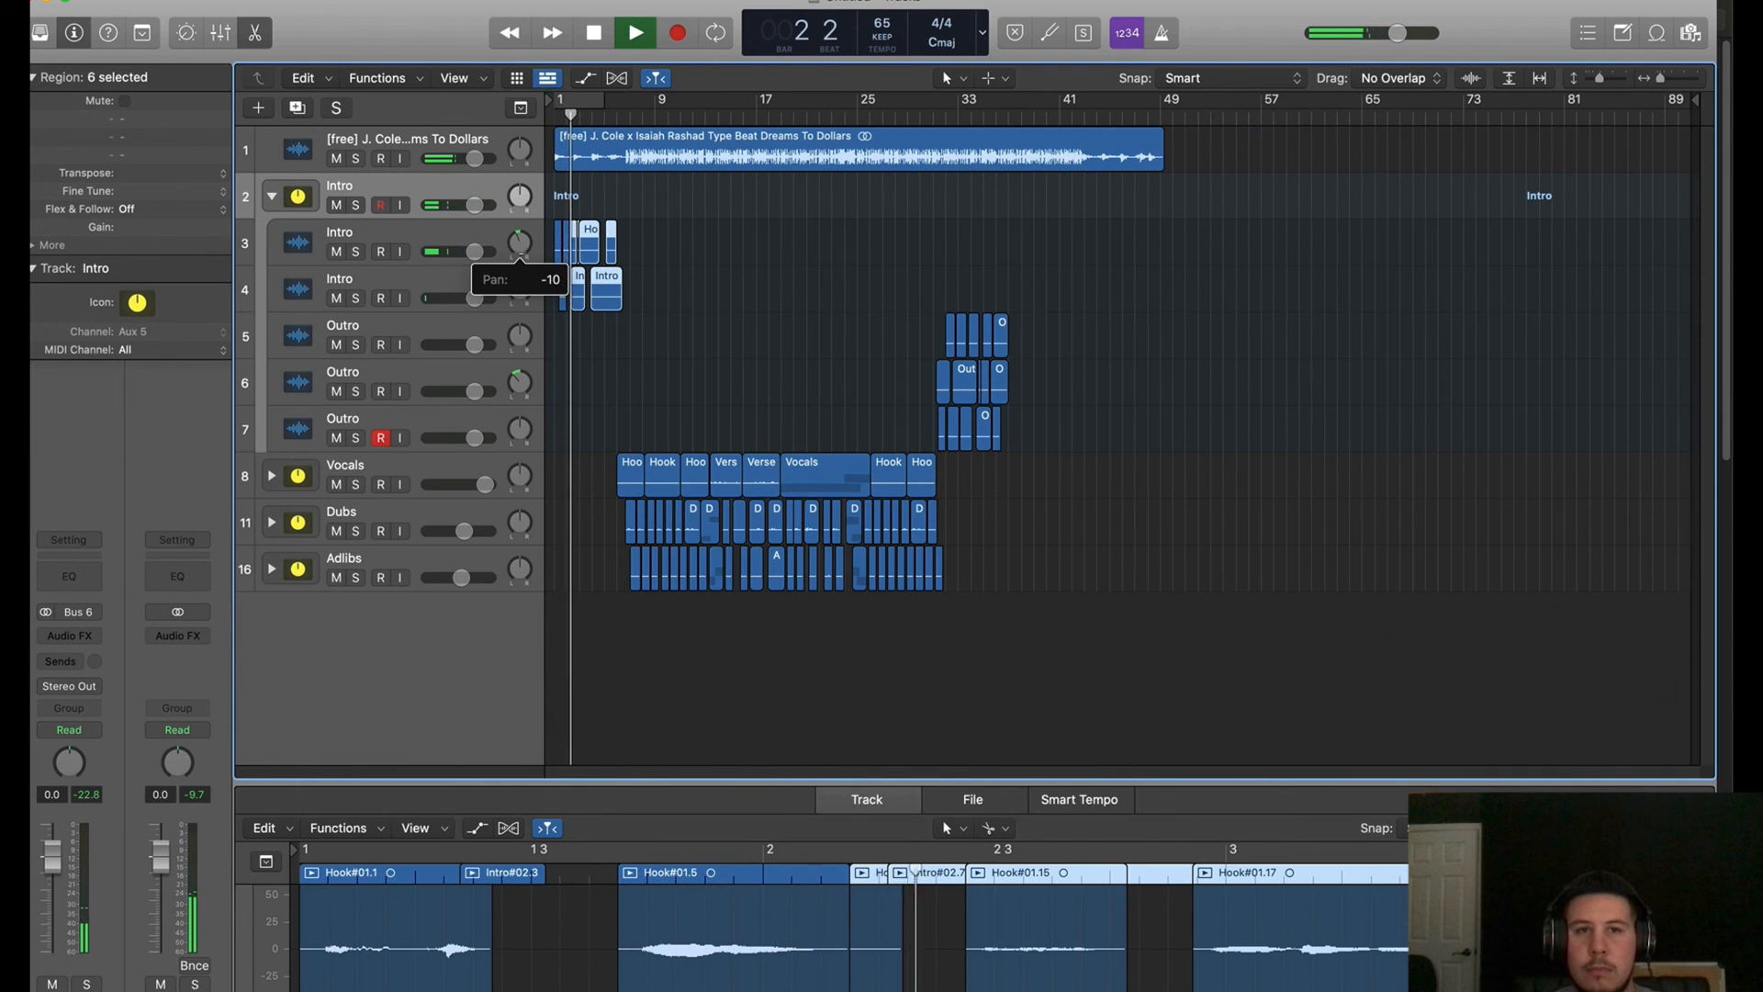
click(272, 196)
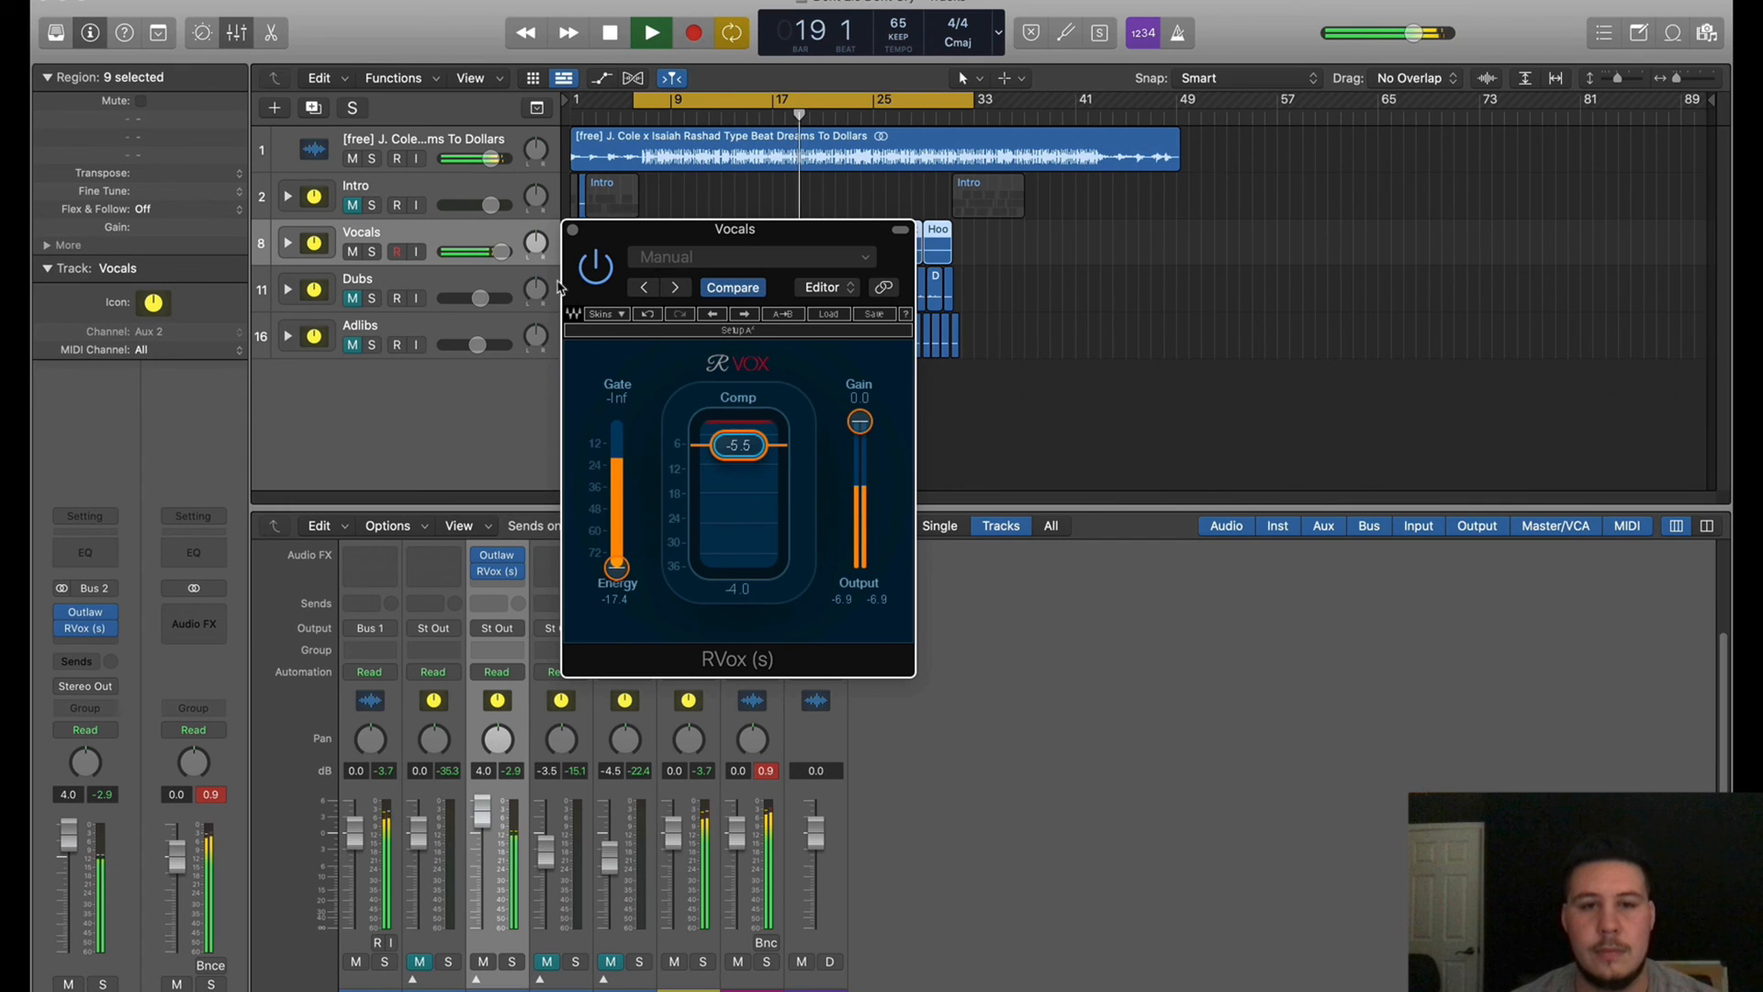
Close the RVox window and insert the stereo Waves DeEsser after it on the Vocals stack
click(572, 229)
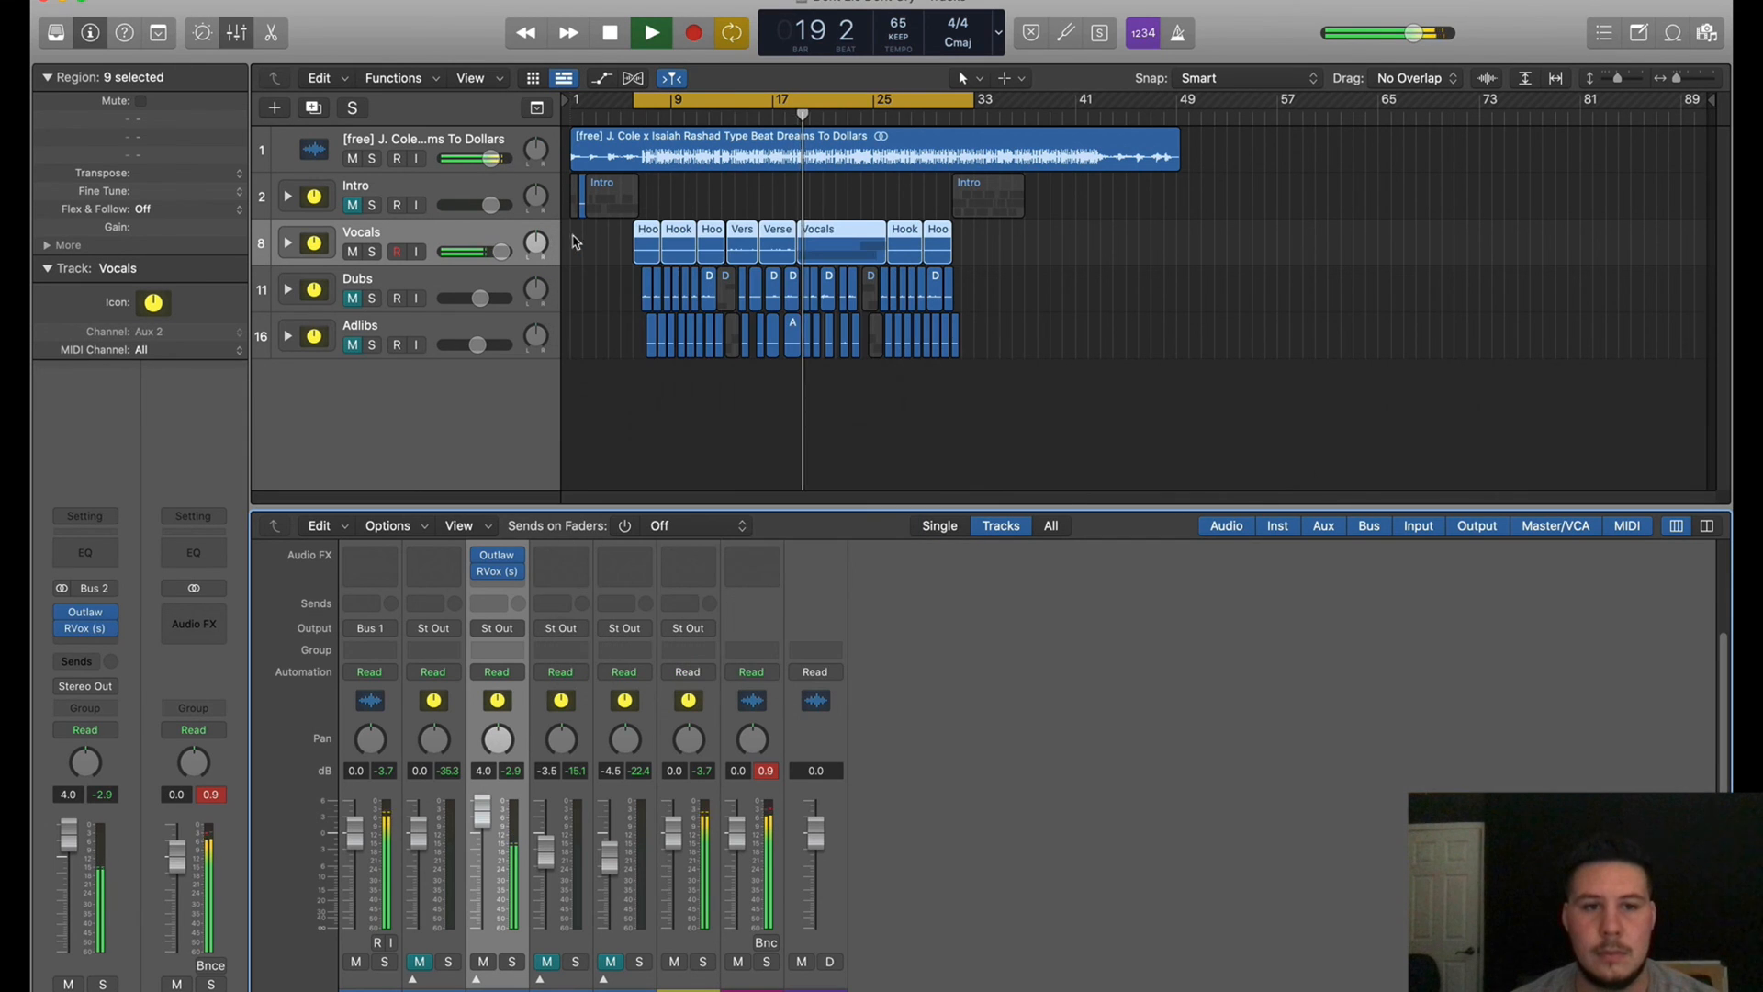
click(497, 572)
mouse_move(542, 961)
mouse_move(680, 990)
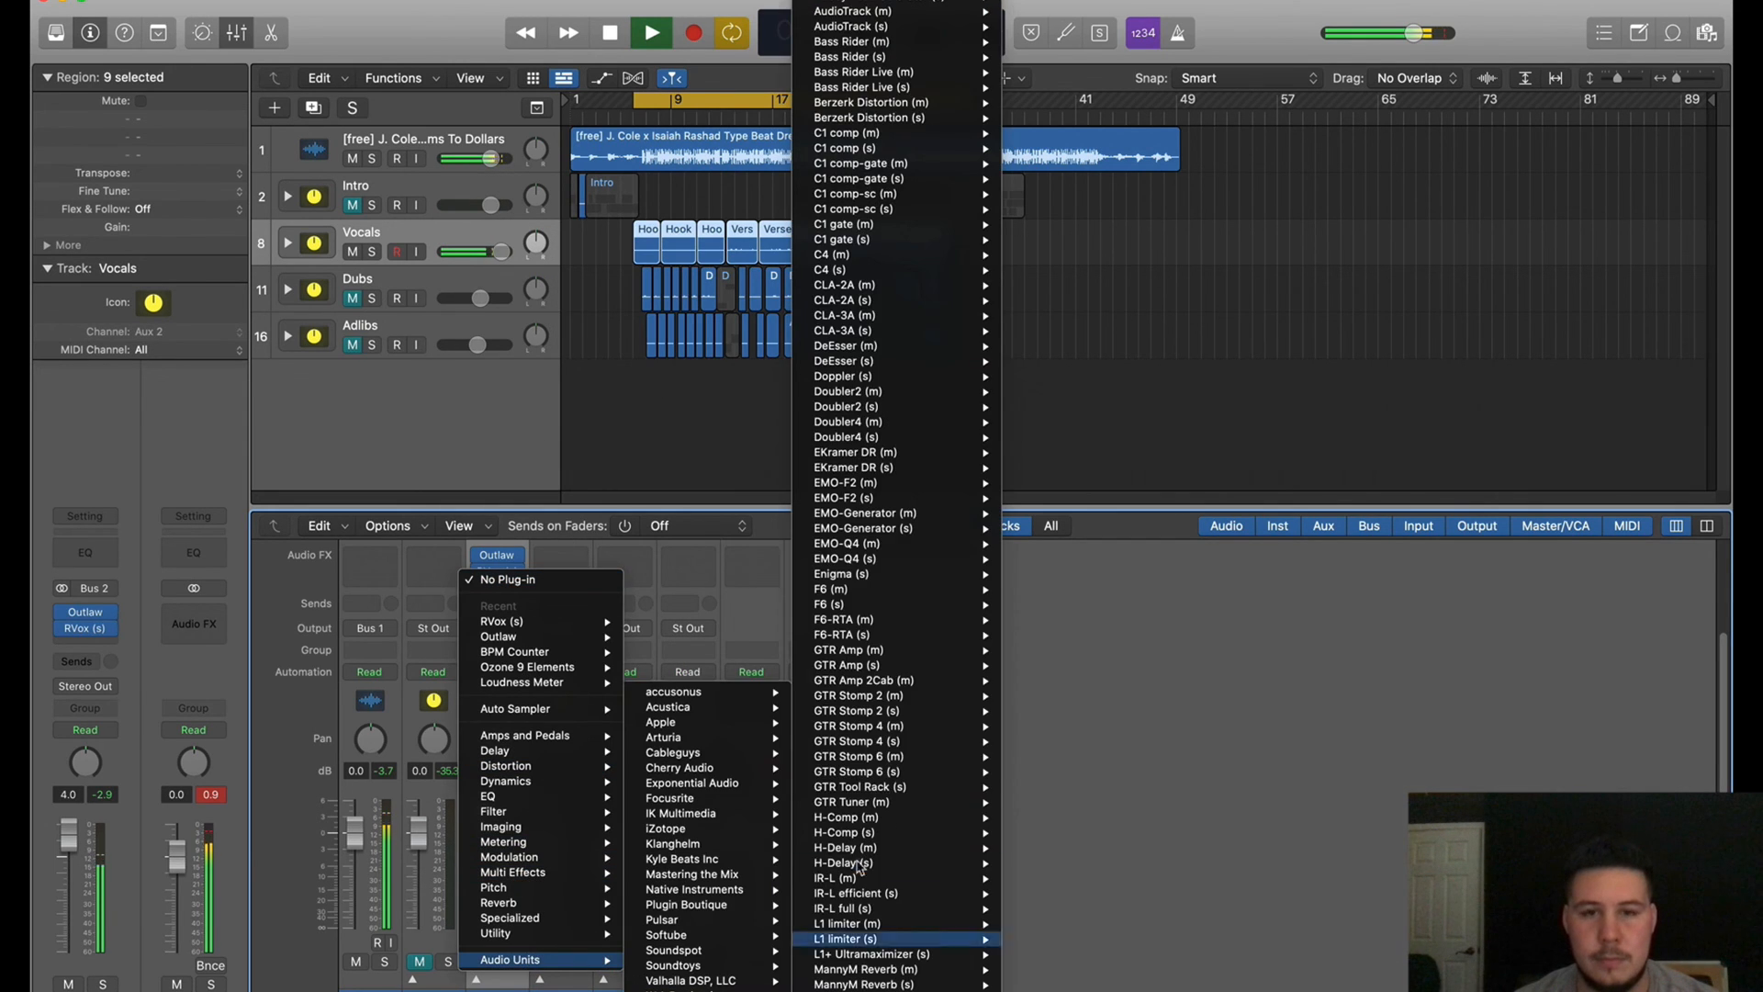
click(1037, 361)
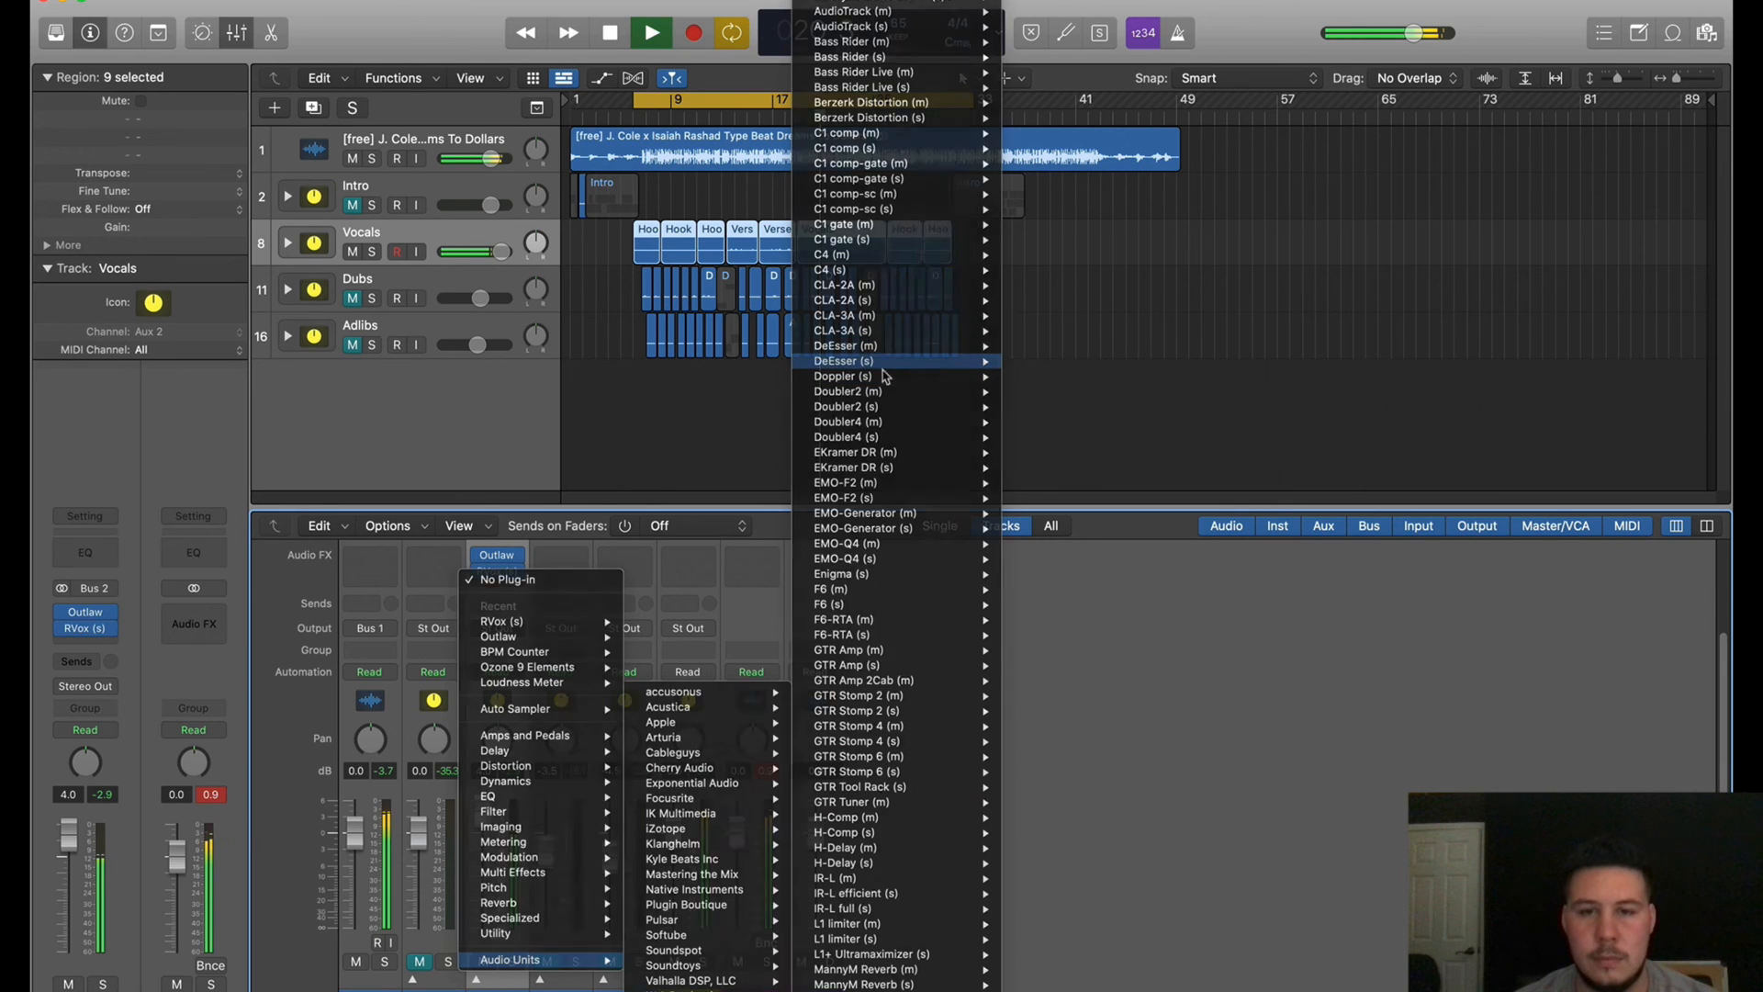
Load the factory preset Pres 3: Male Shh in the vocal DeEsser and lower its threshold
click(703, 257)
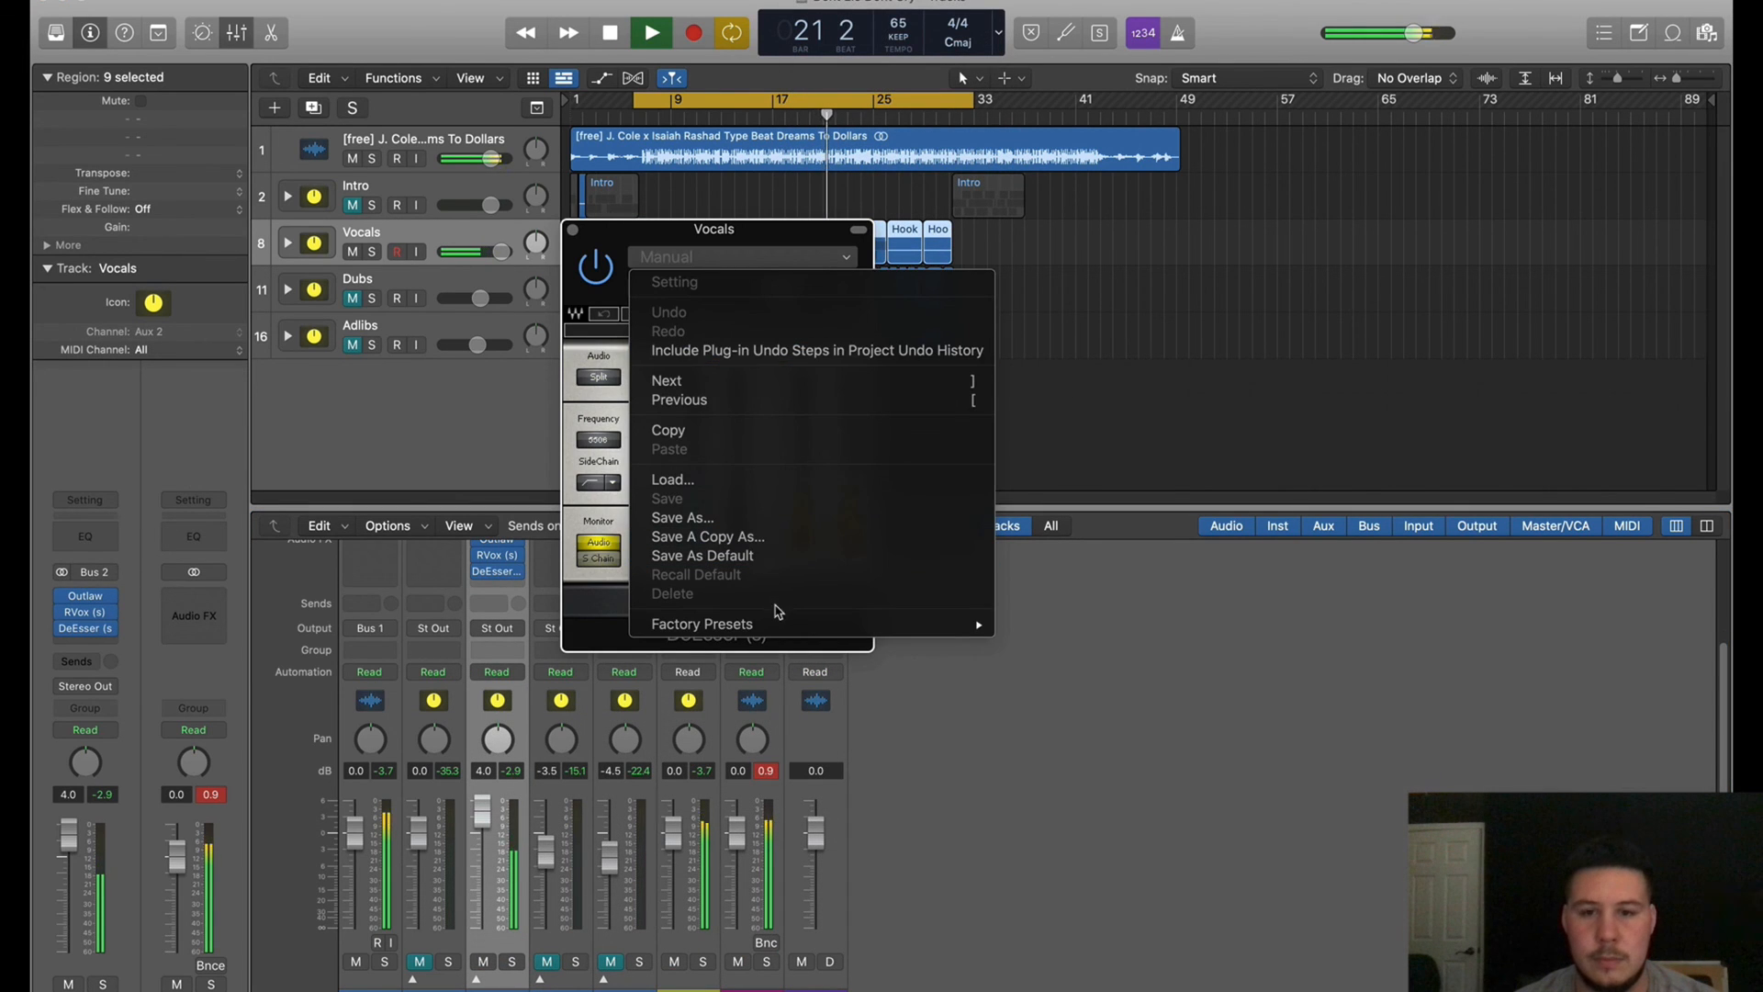
mouse_move(780, 624)
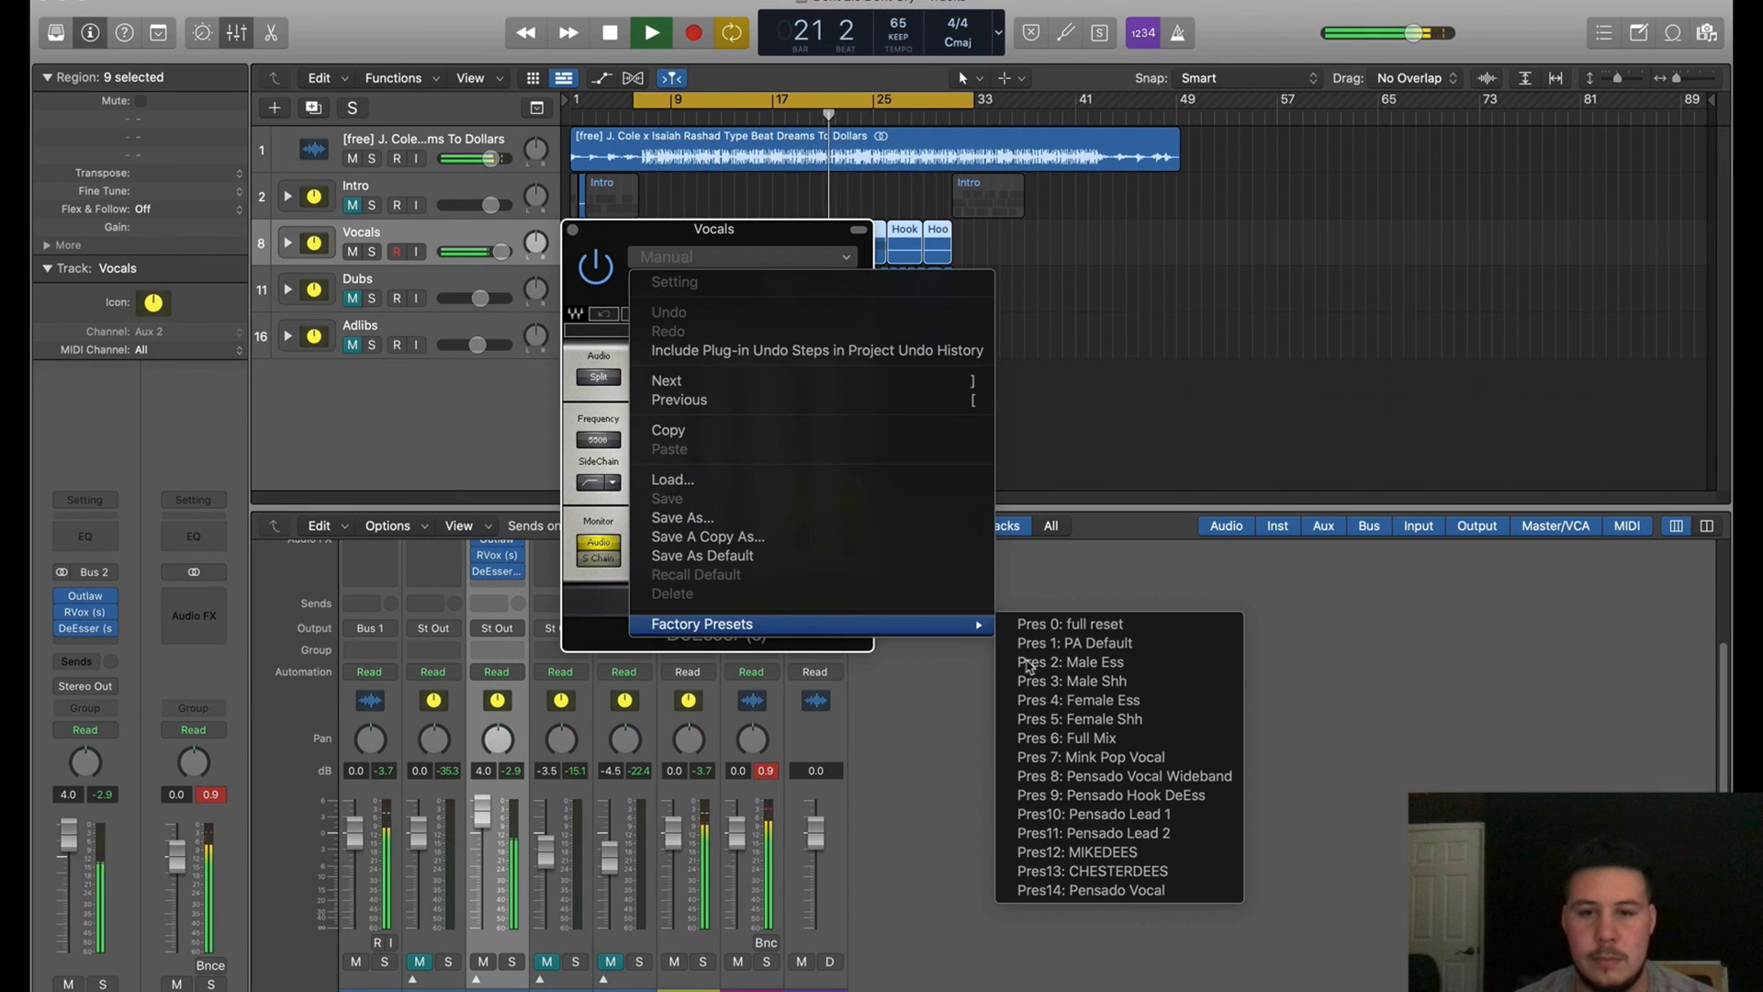
click(1116, 689)
drag(663, 378, 677, 525)
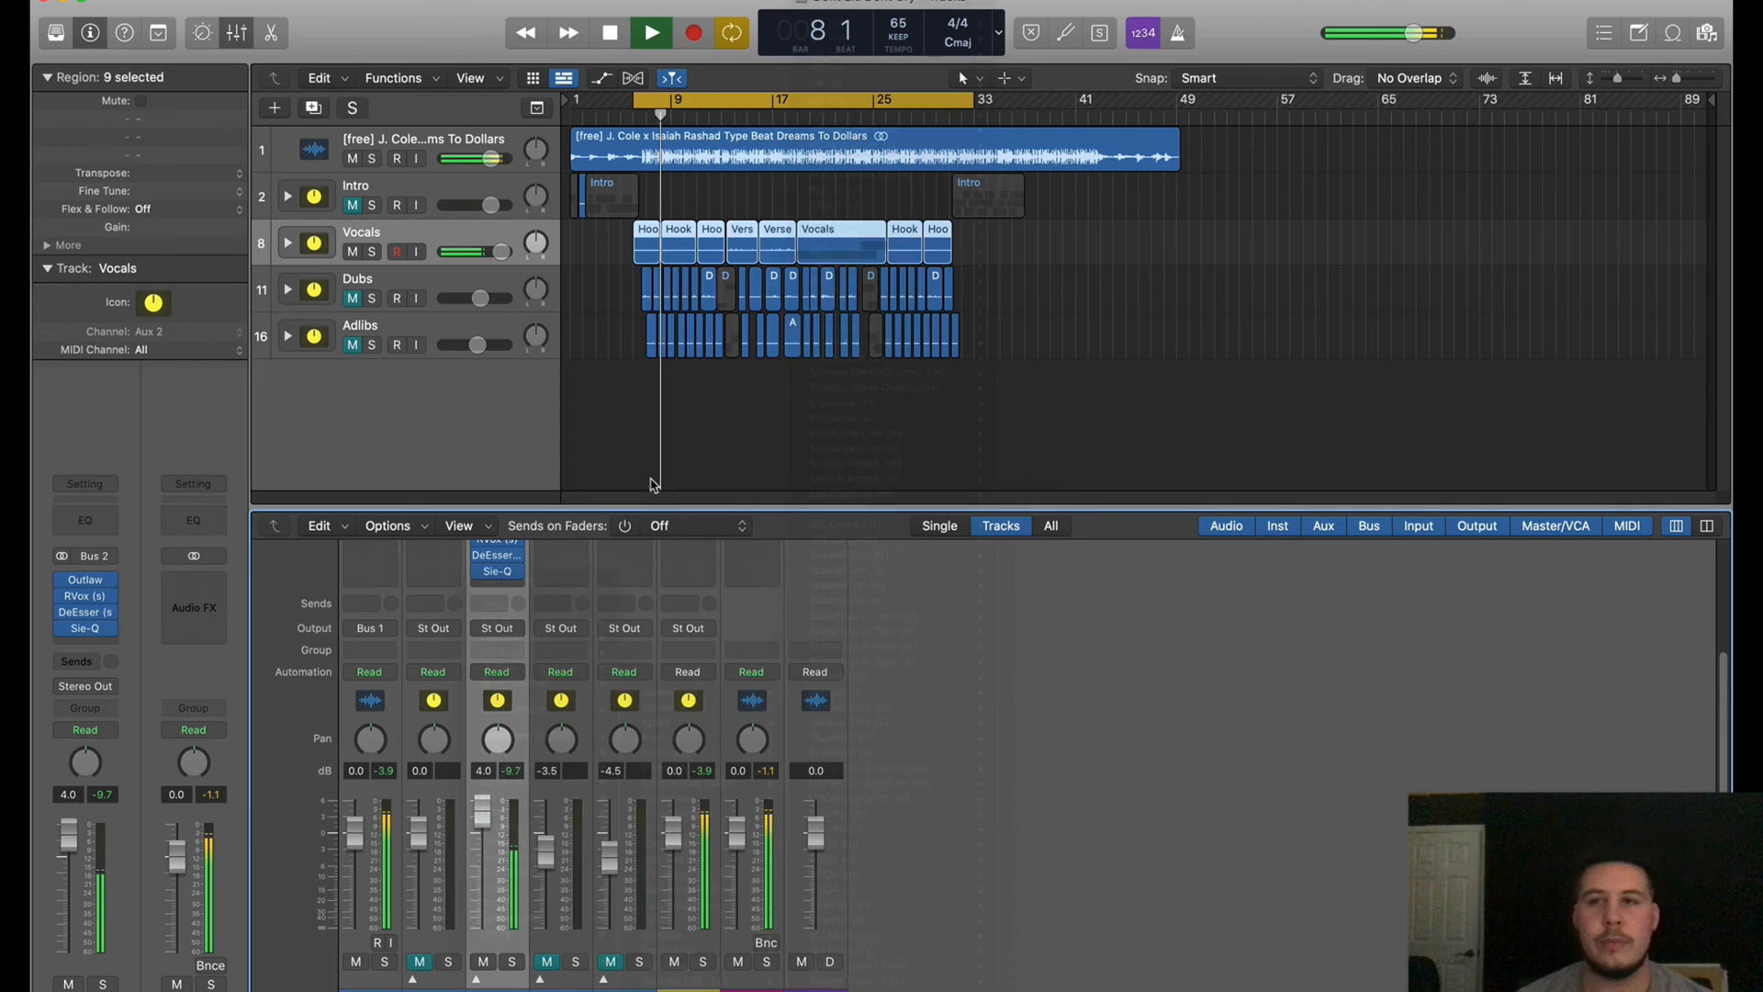
Insert SSLChannel (s) after Sie-Q on the Vocals stack and raise its high-pass filter to about 266 Hz
click(496, 570)
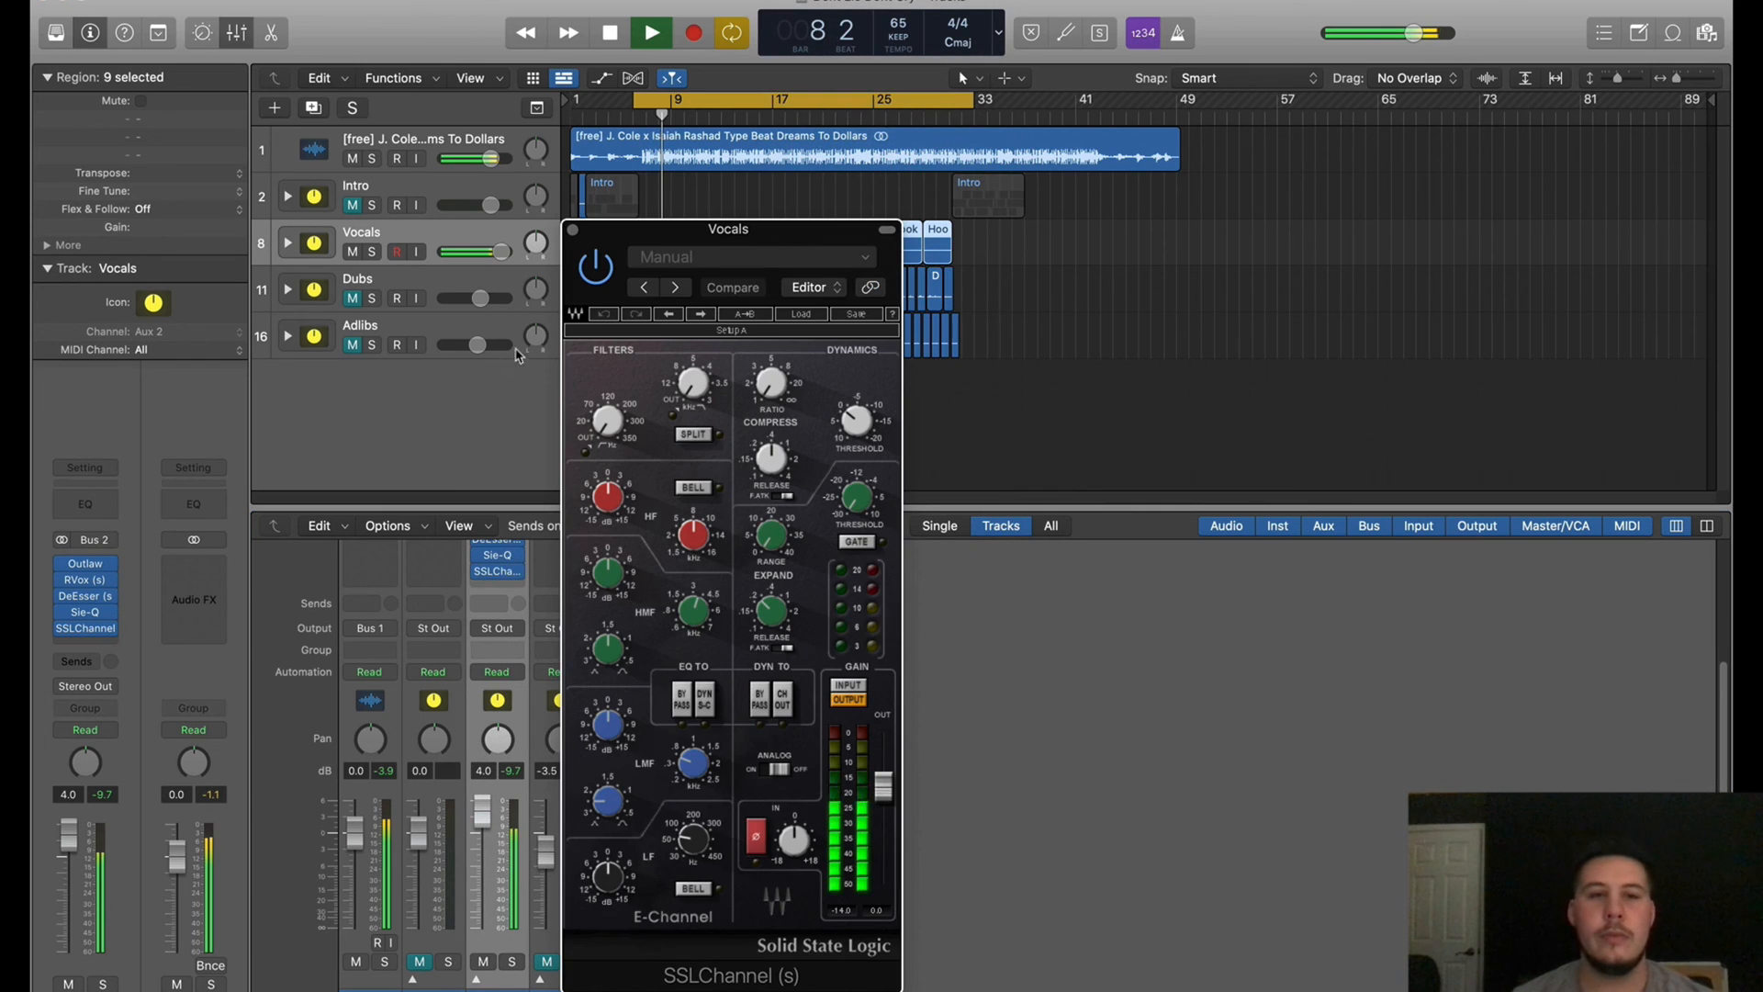
scroll(608, 420, down, 8)
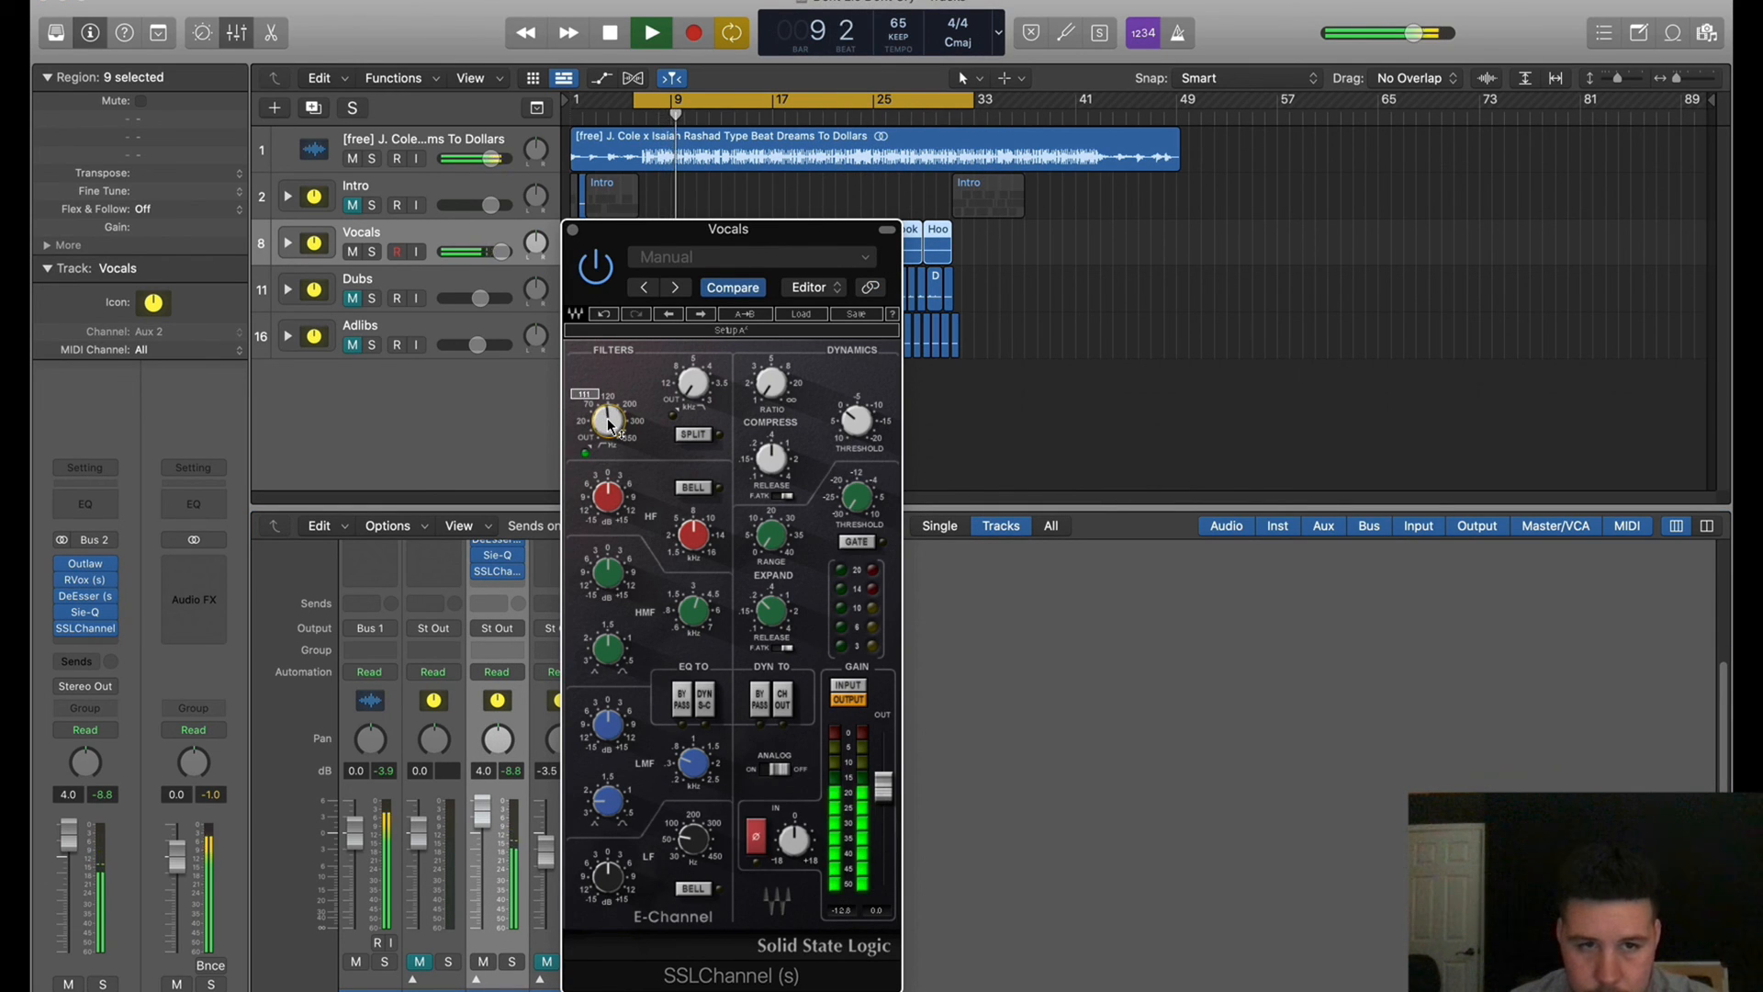
scroll(609, 425, up, 3)
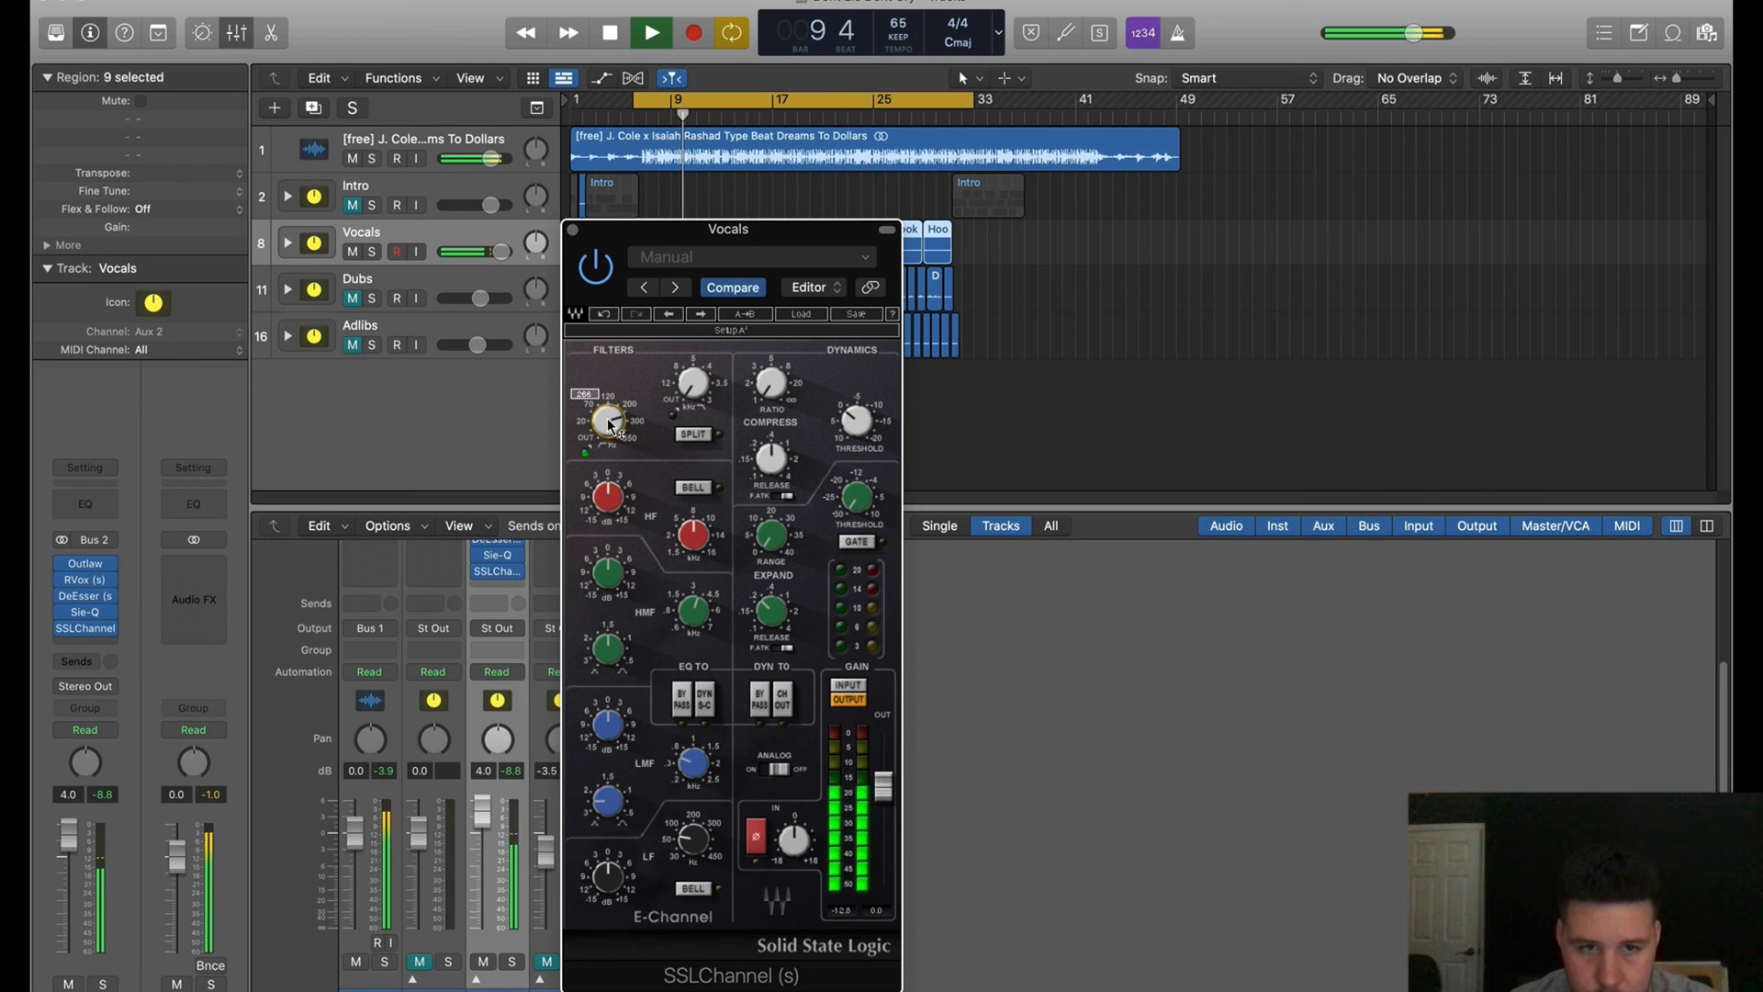
Lower the SSLChannel high-pass filter on the Vocals stack to about 120 Hz
scroll(610, 426, down, 5)
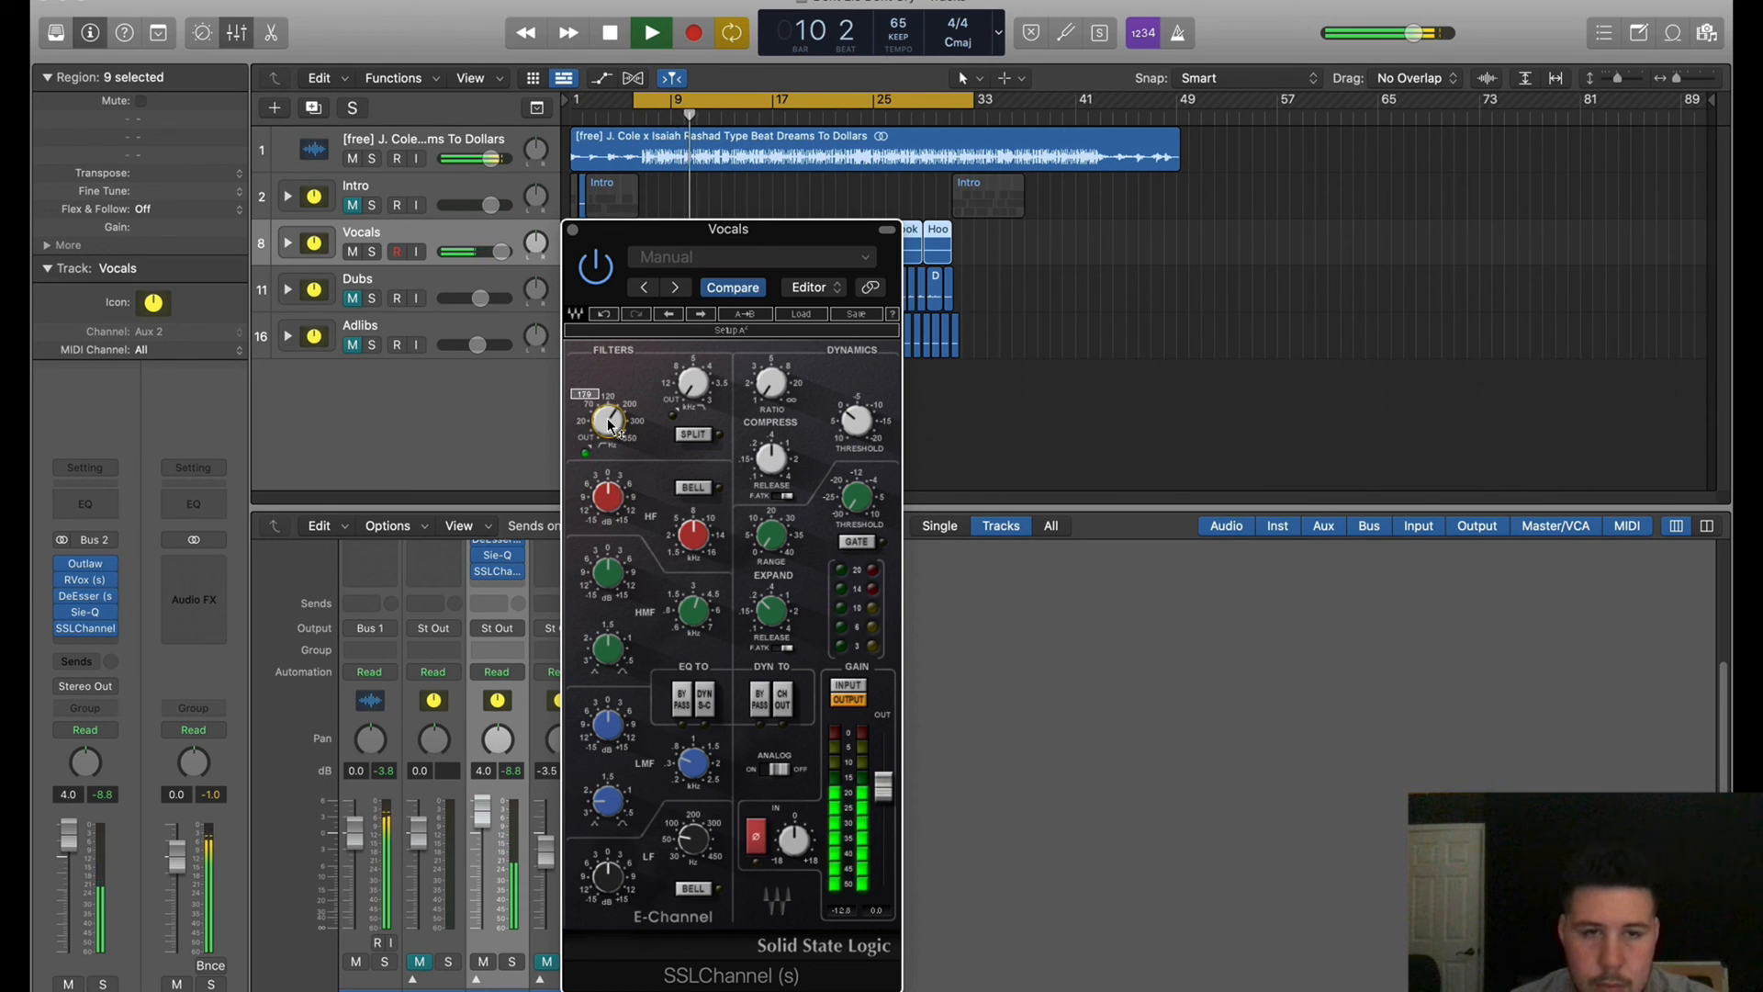
scroll(610, 425, down, 1)
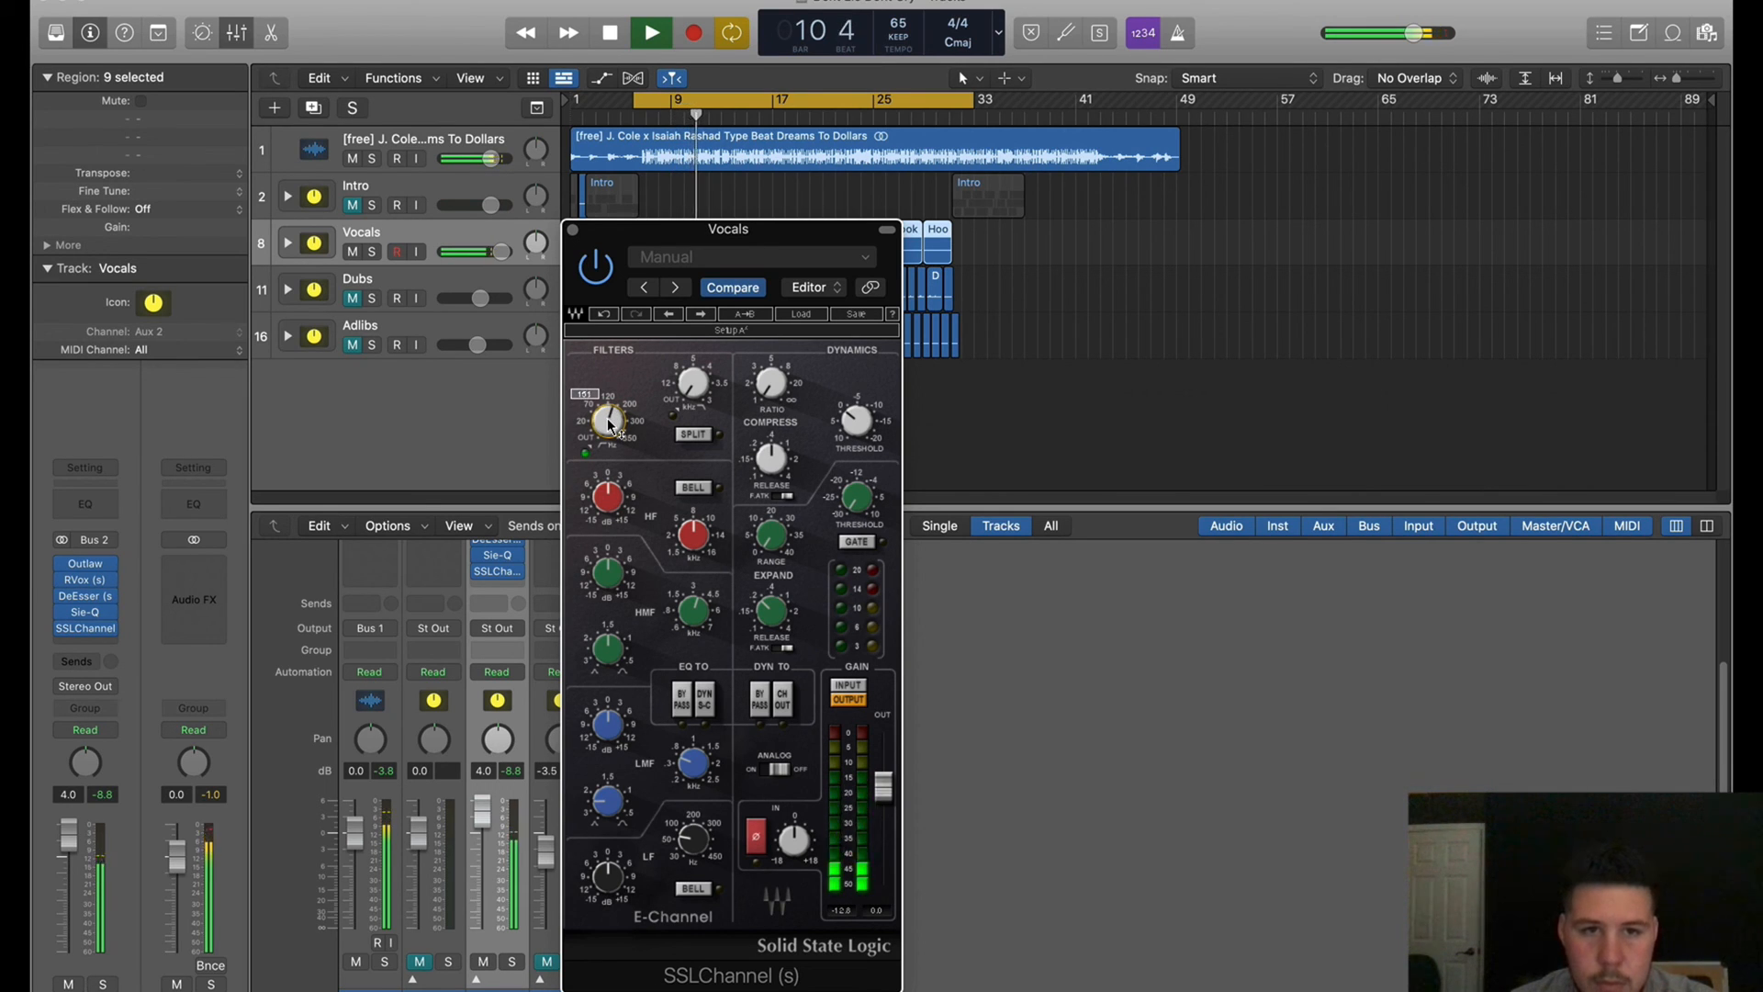
scroll(608, 419, down, 3)
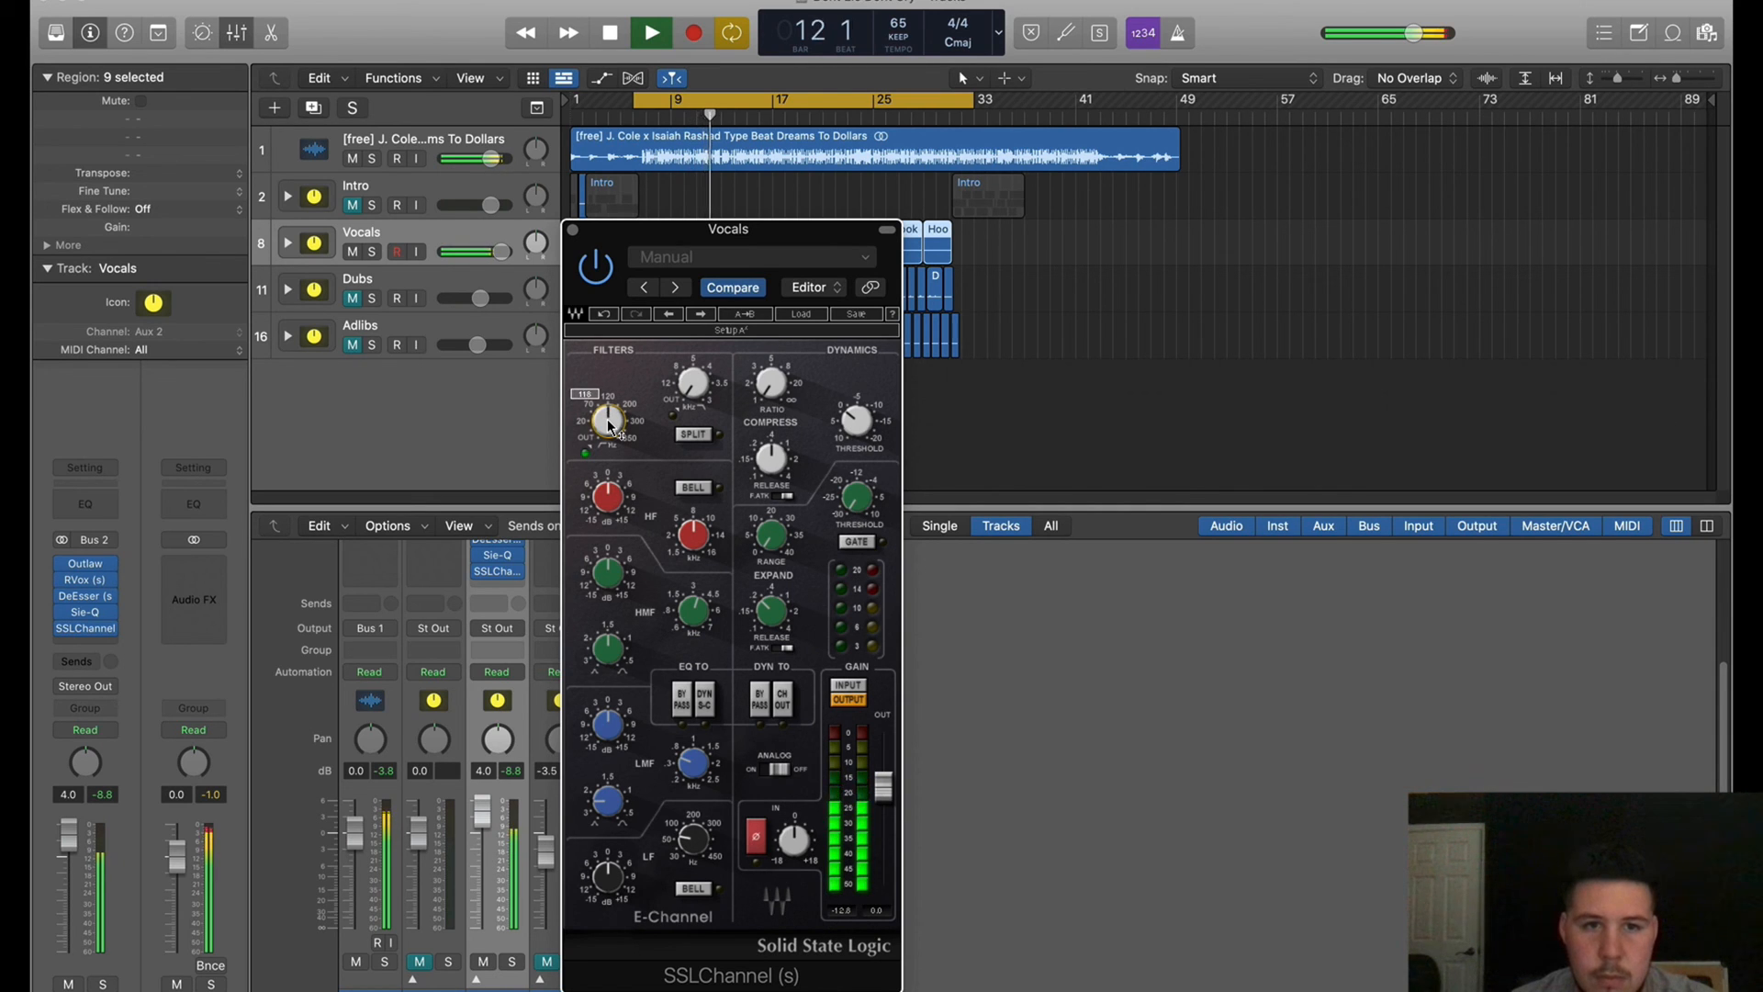
Set the SSLChannel compressor ratio to about 2.1, shorten its release and lower its threshold
mouse_move(782, 393)
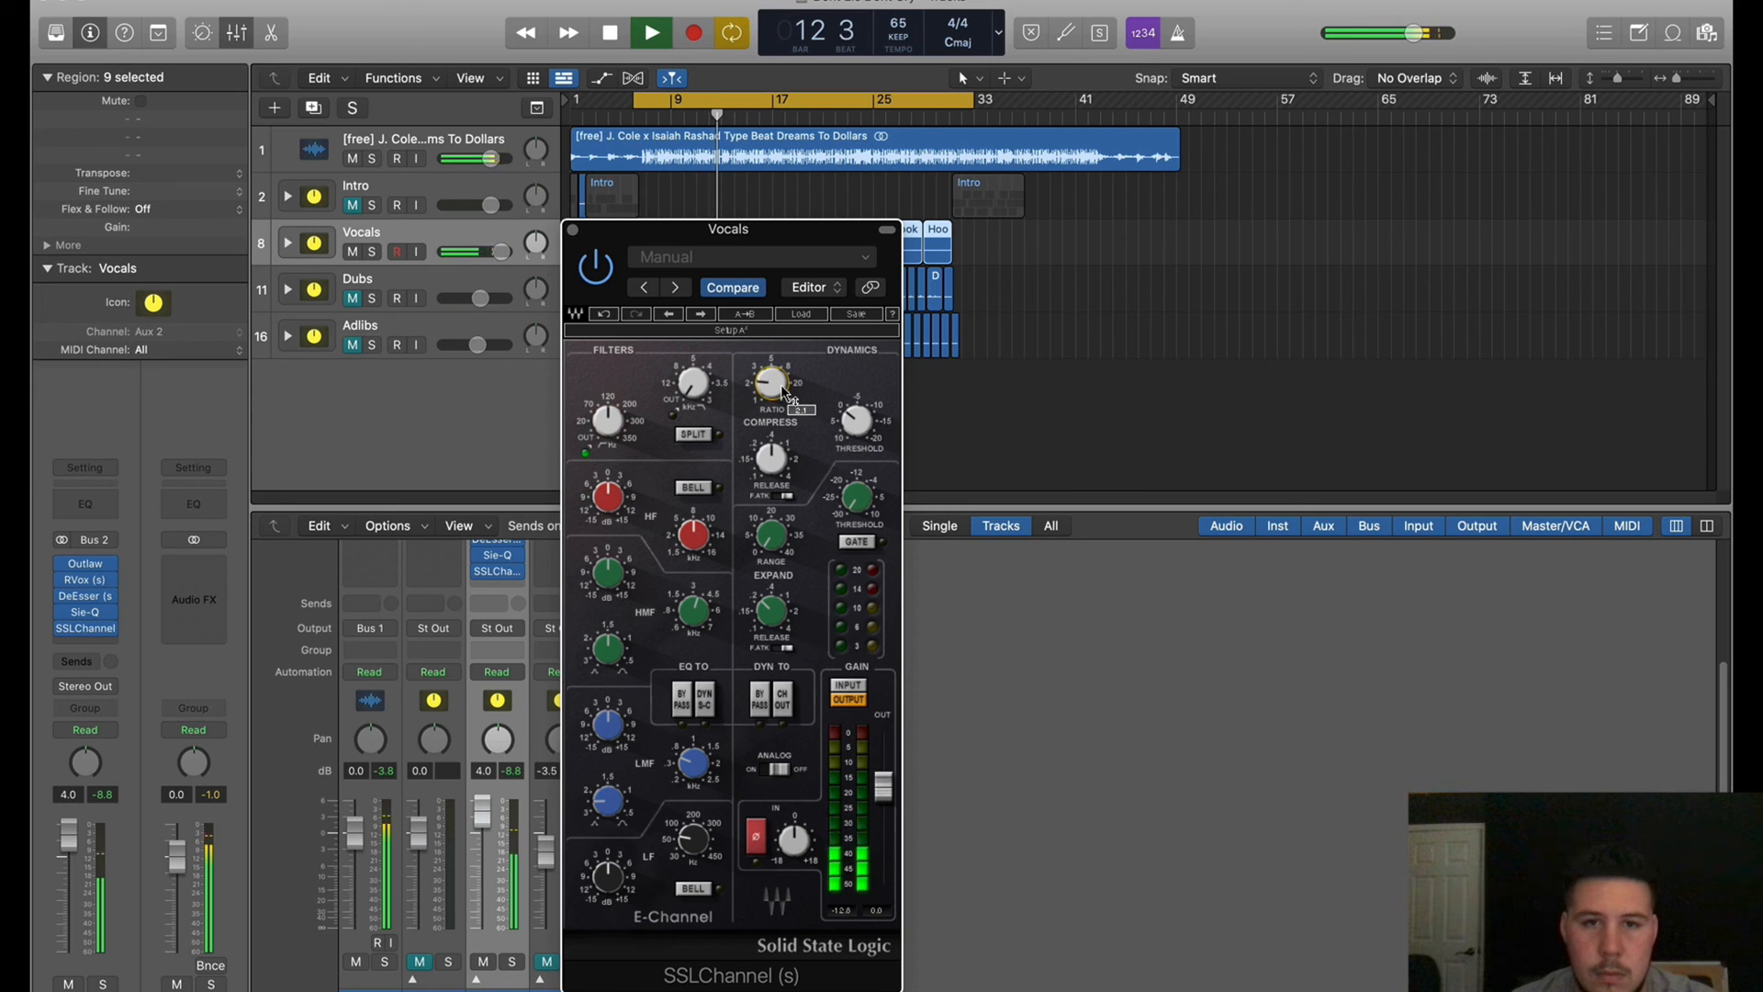
mouse_move(779, 481)
mouse_move(855, 425)
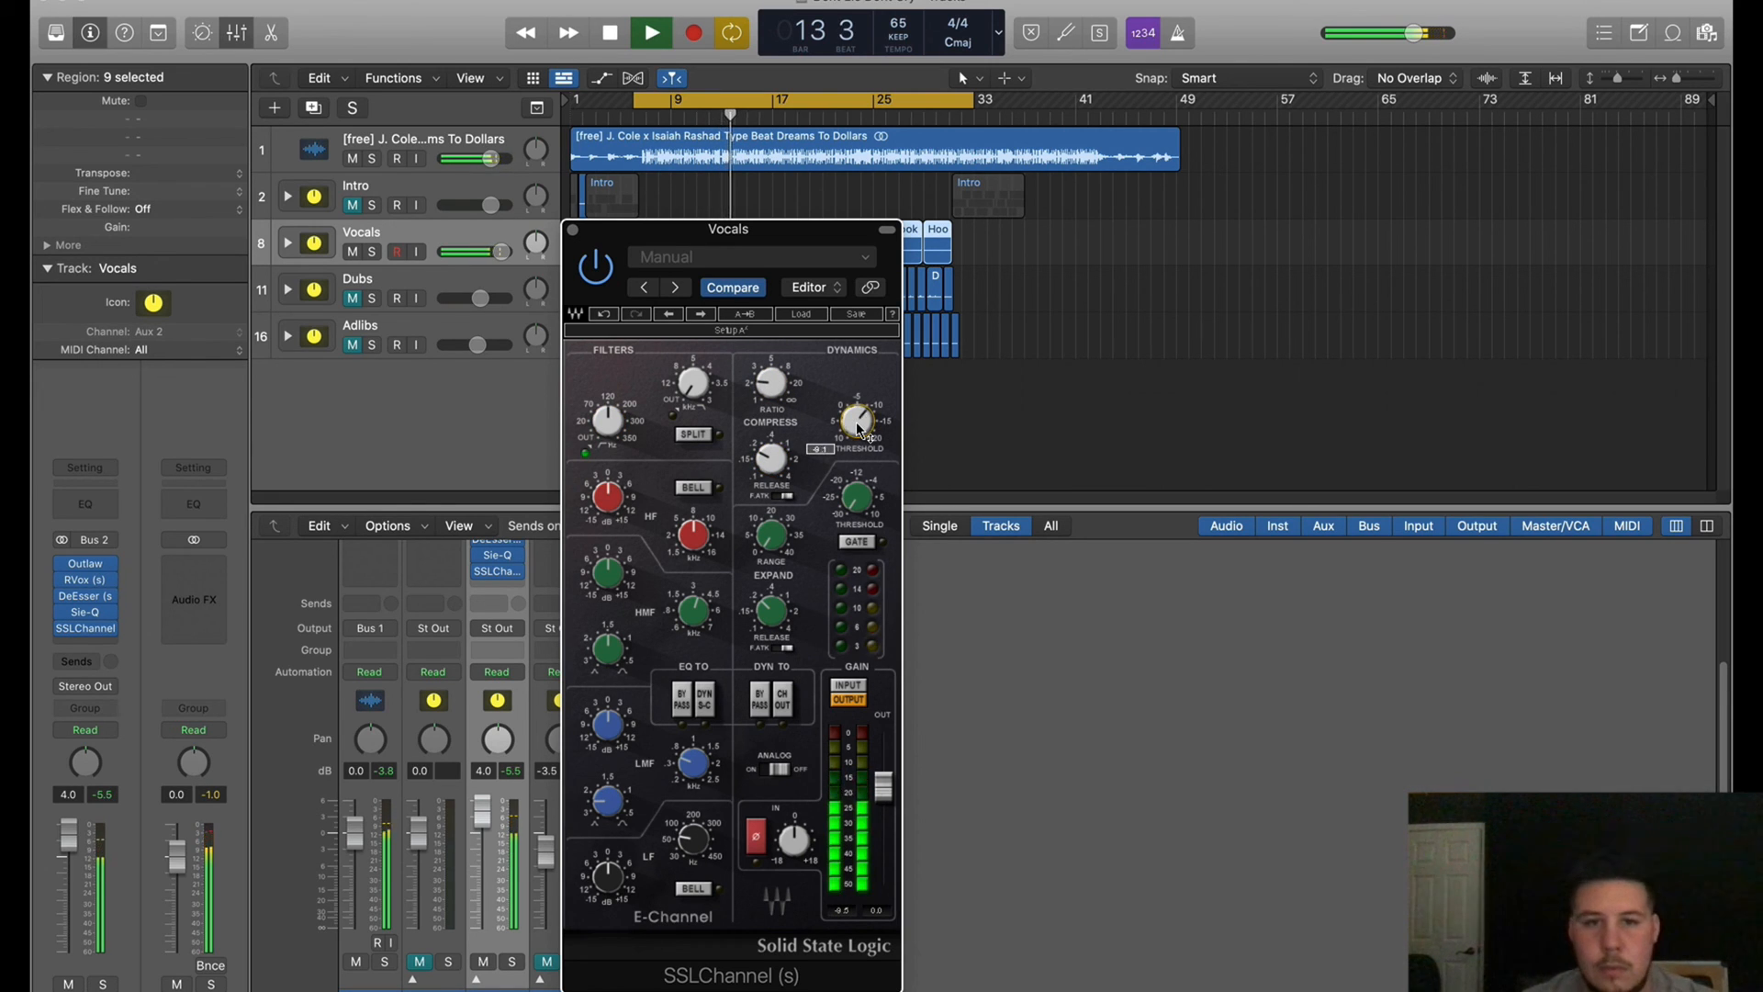
scroll(857, 428, down, 4)
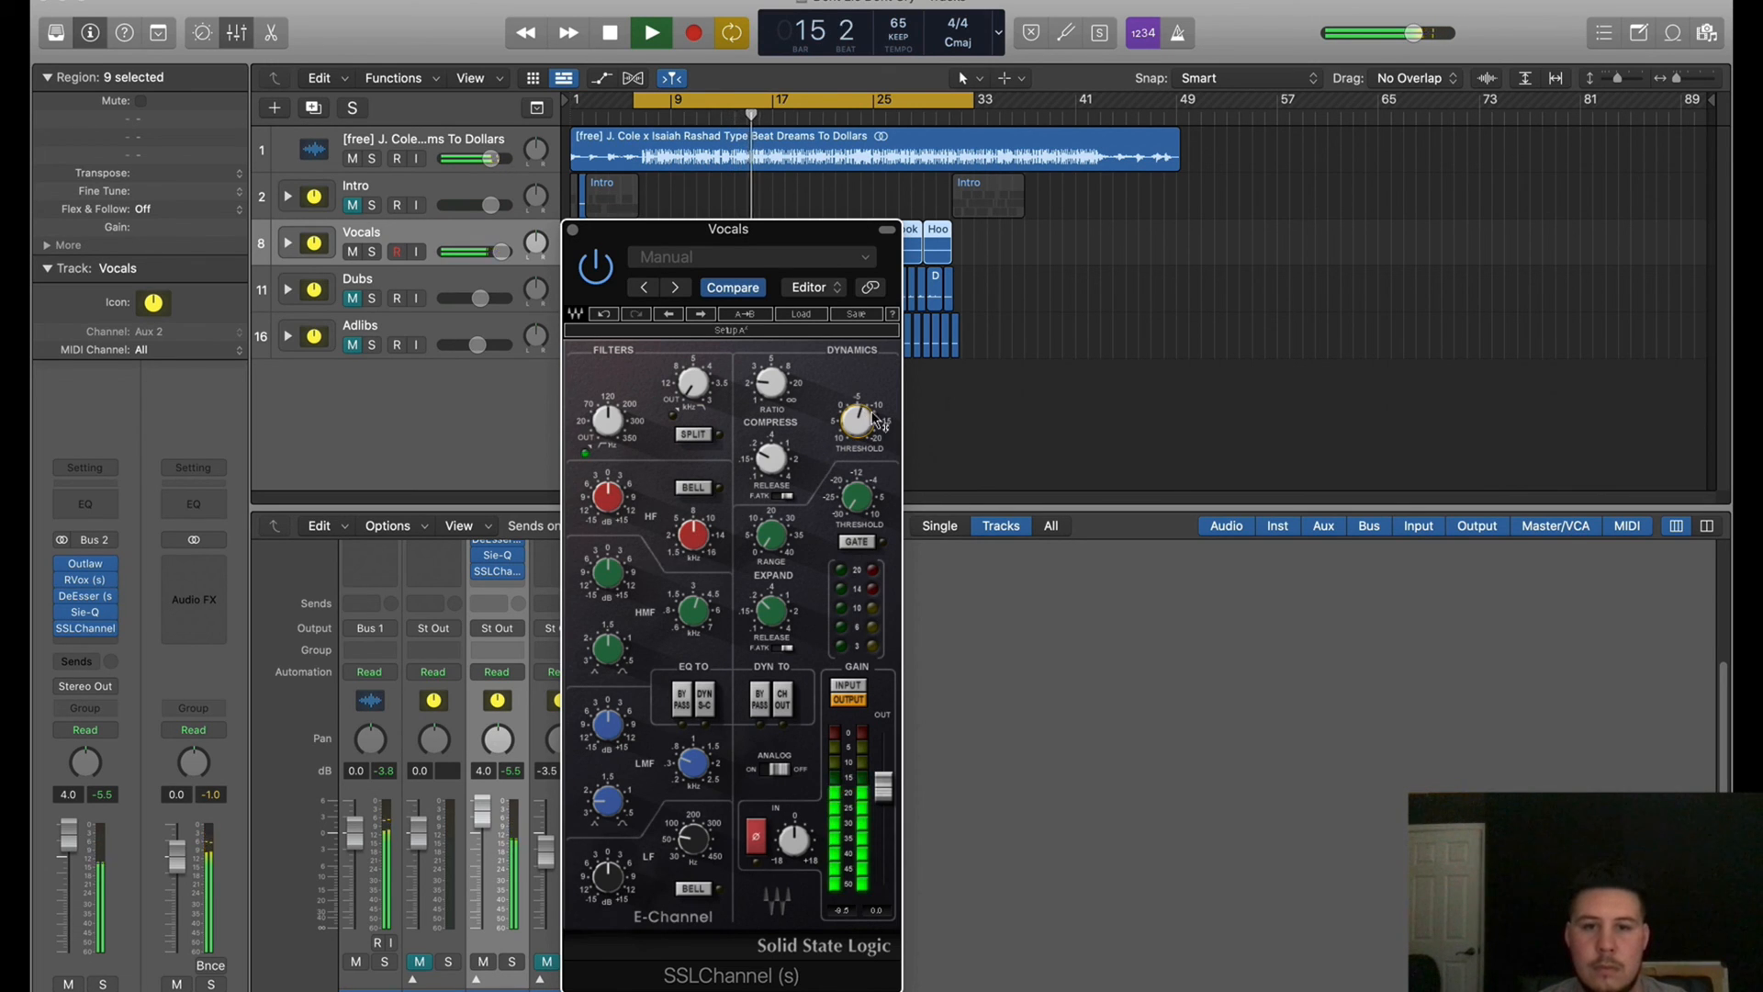
Boost the SSLChannel HF band by about 2.4 dB near 16 kHz, and boost the HMF band around 6 kHz with a raised Q
mouse_move(688, 558)
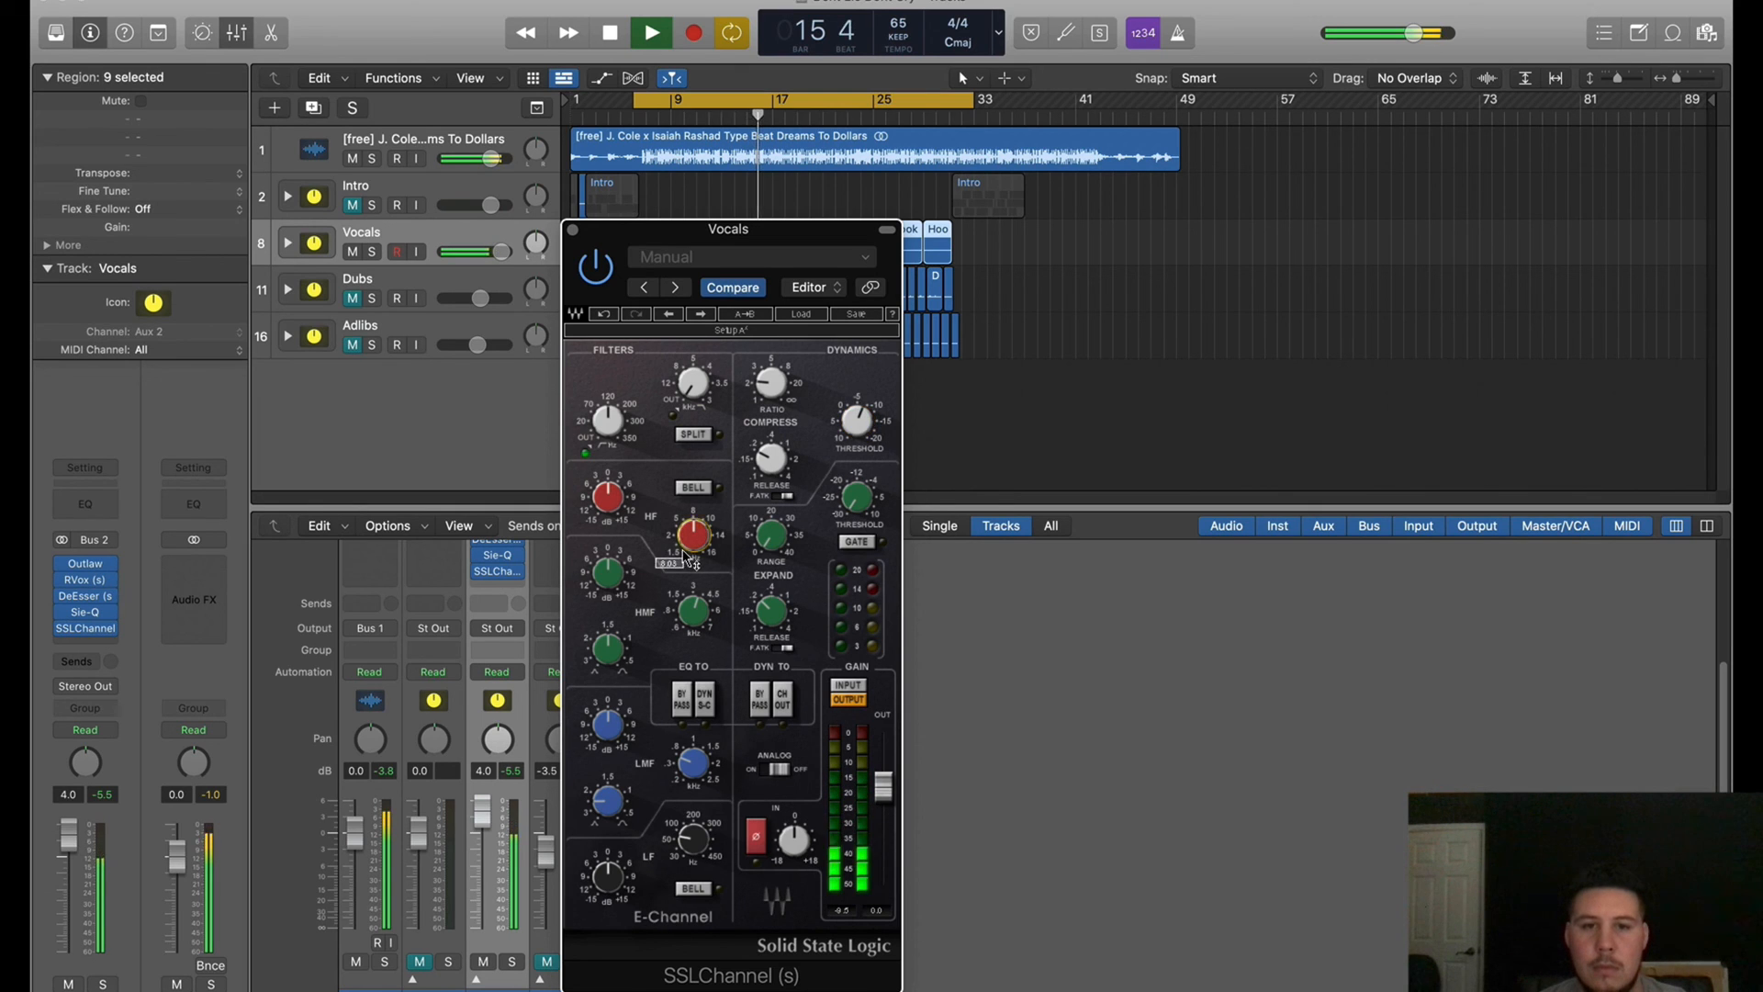
scroll(609, 511, up, 1)
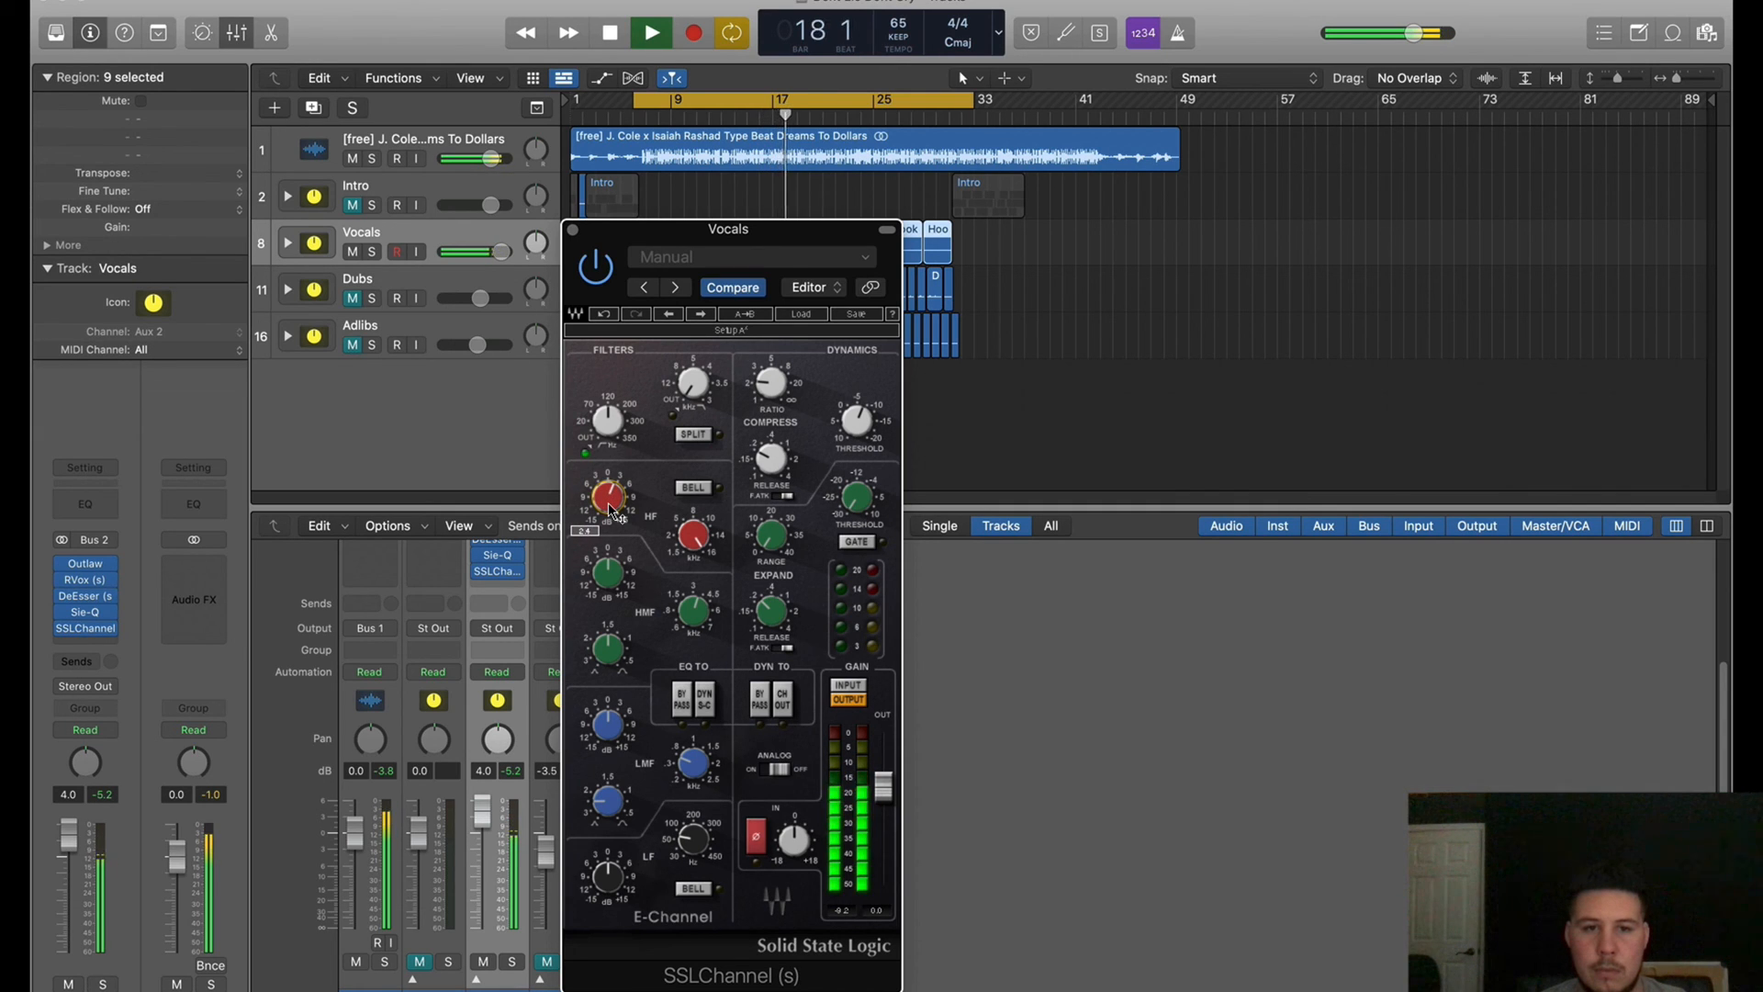
scroll(609, 657, up, 3)
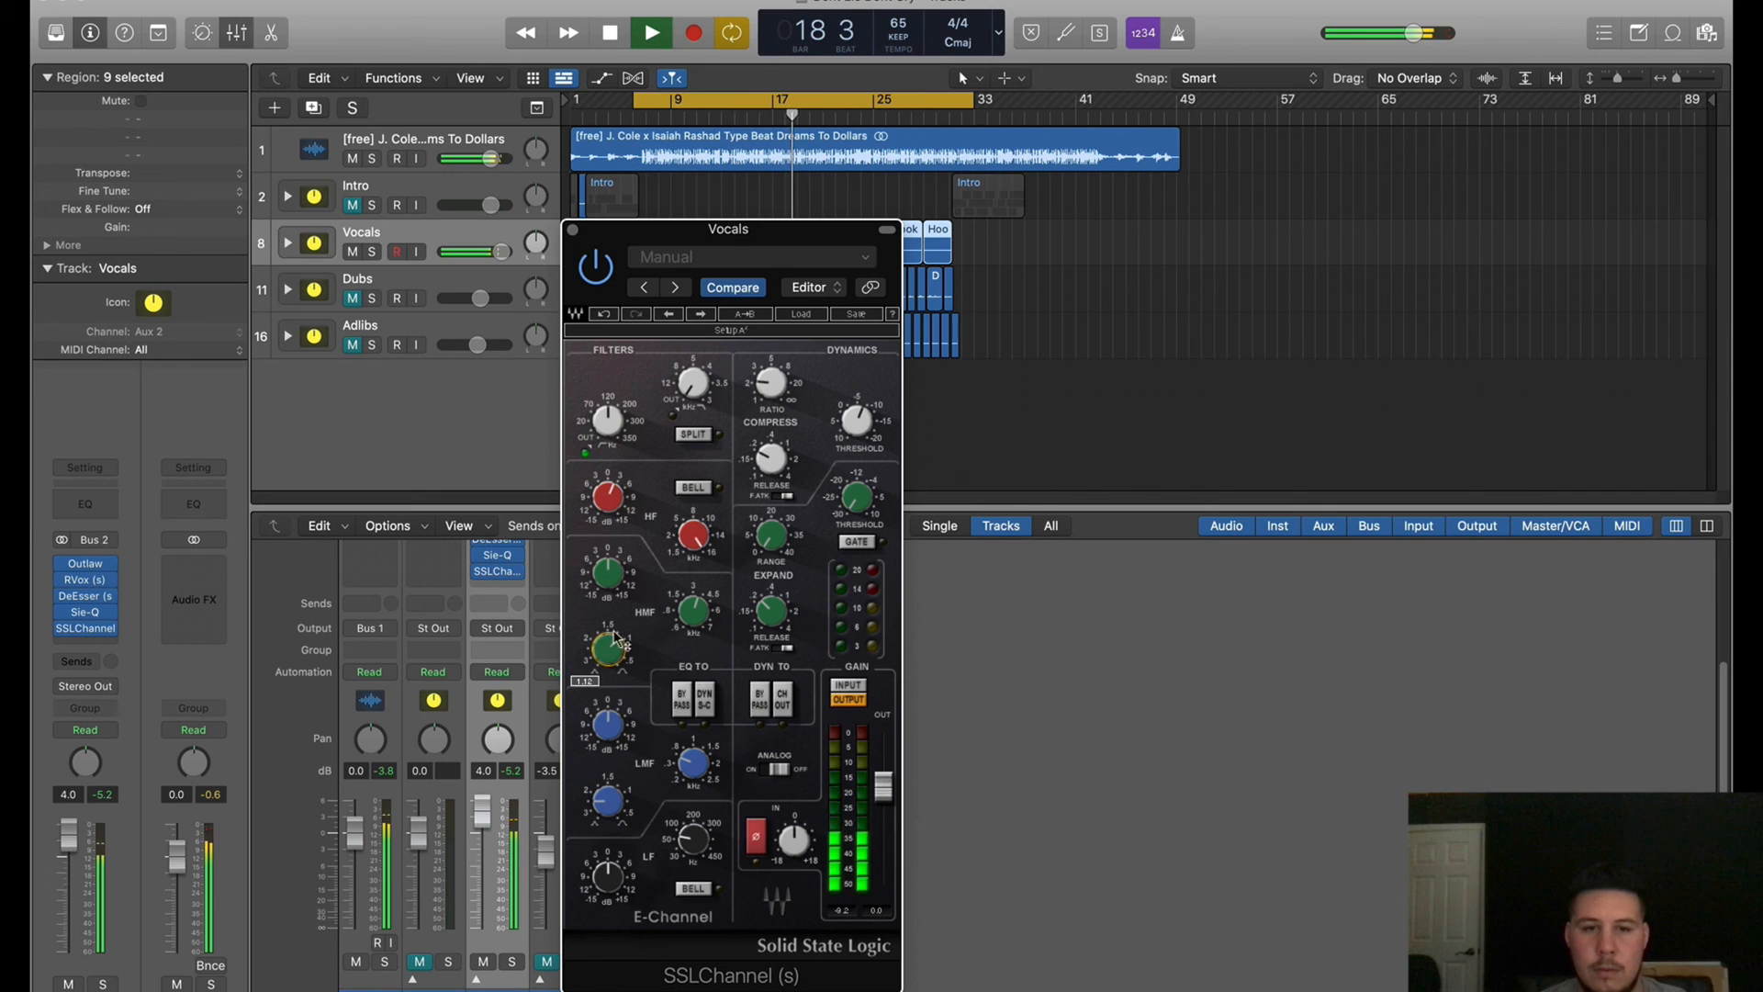
scroll(602, 579, up, 1)
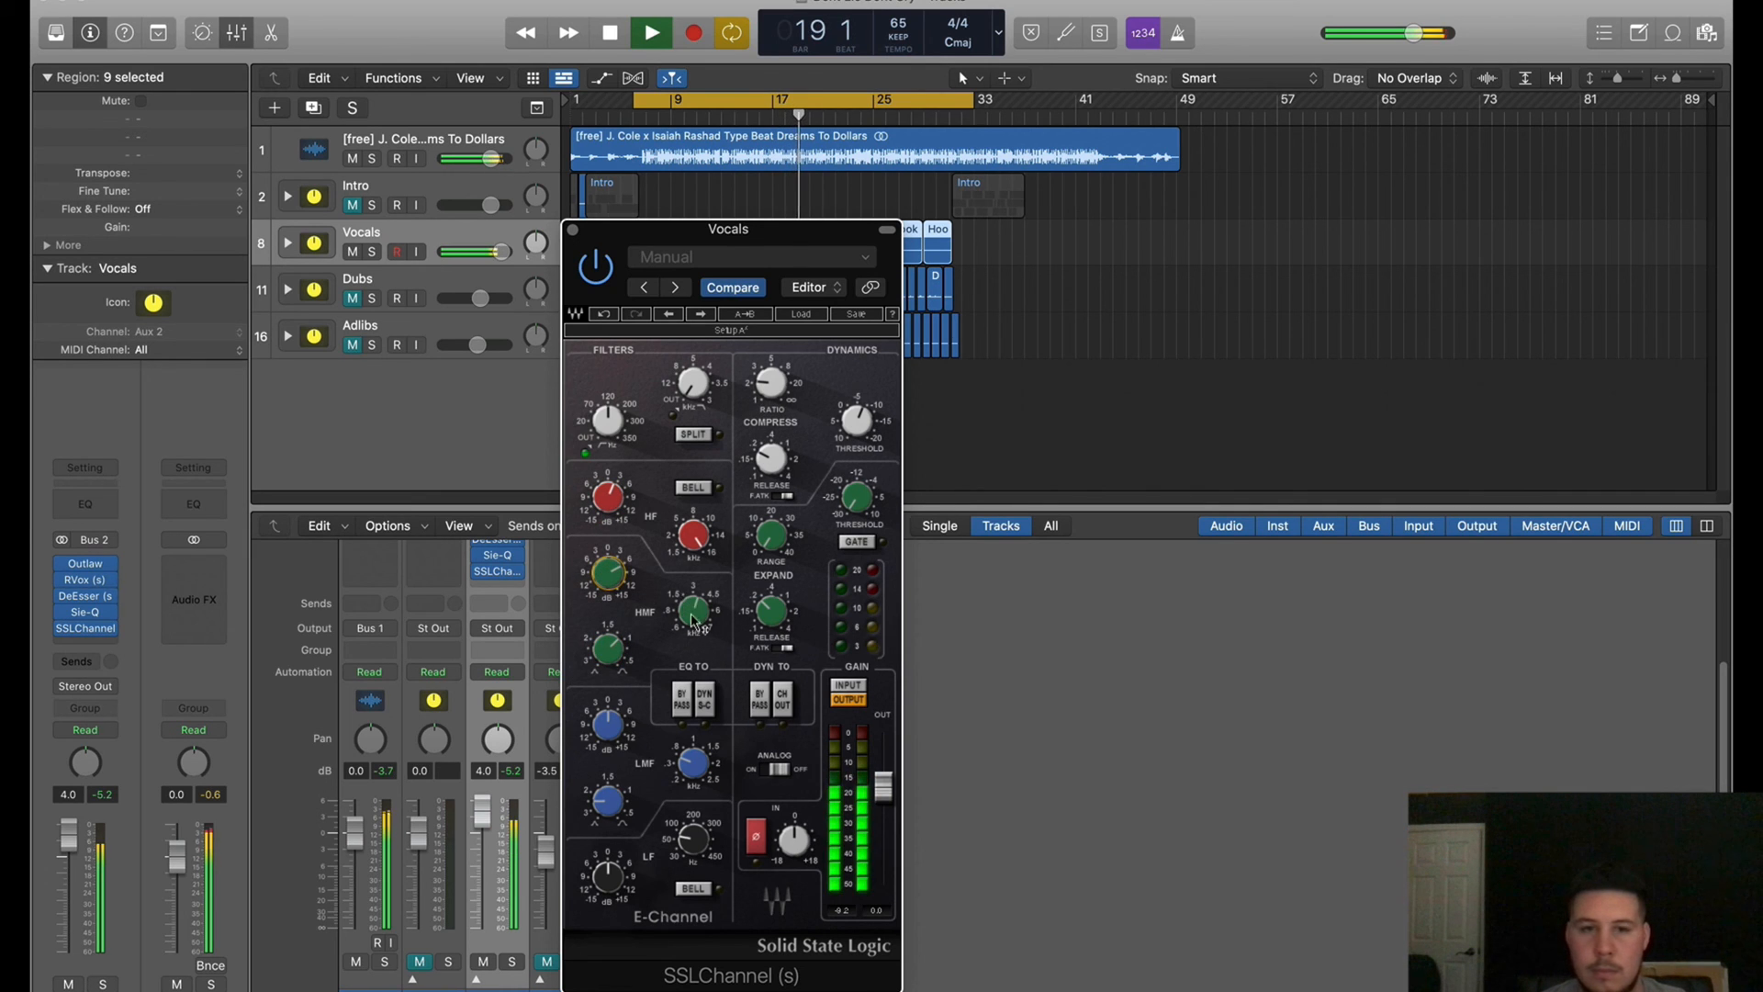
drag(614, 656, 641, 653)
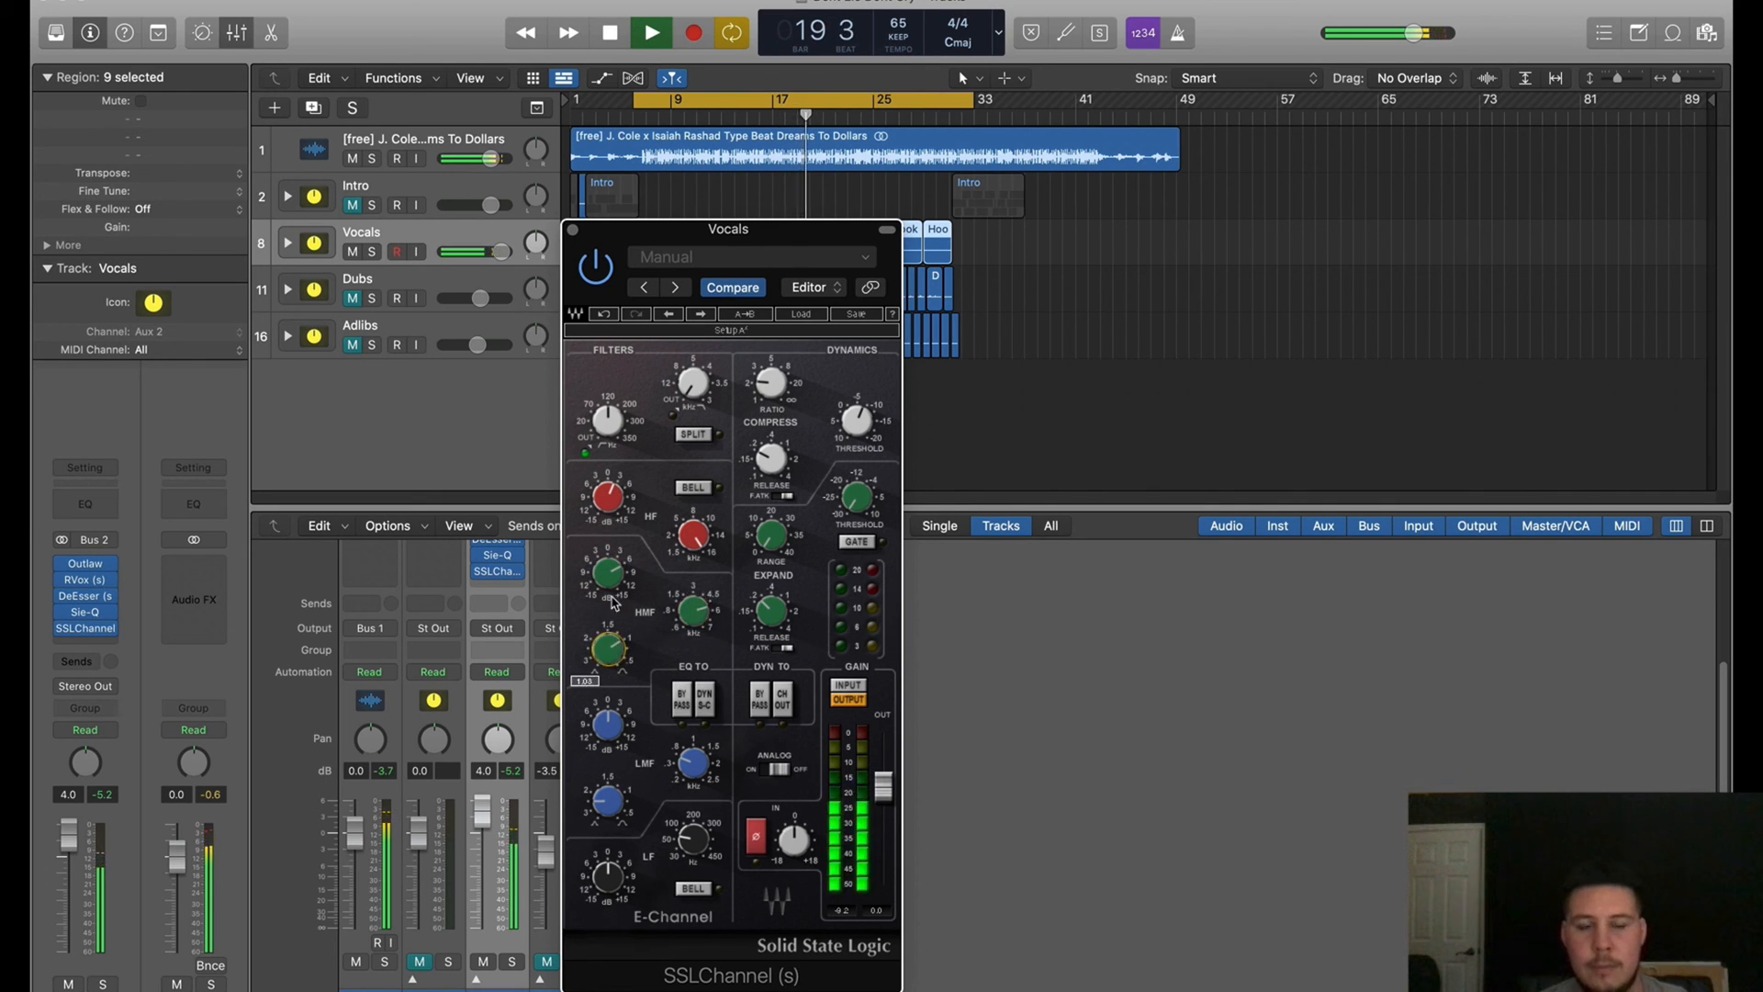
drag(609, 578, 708, 628)
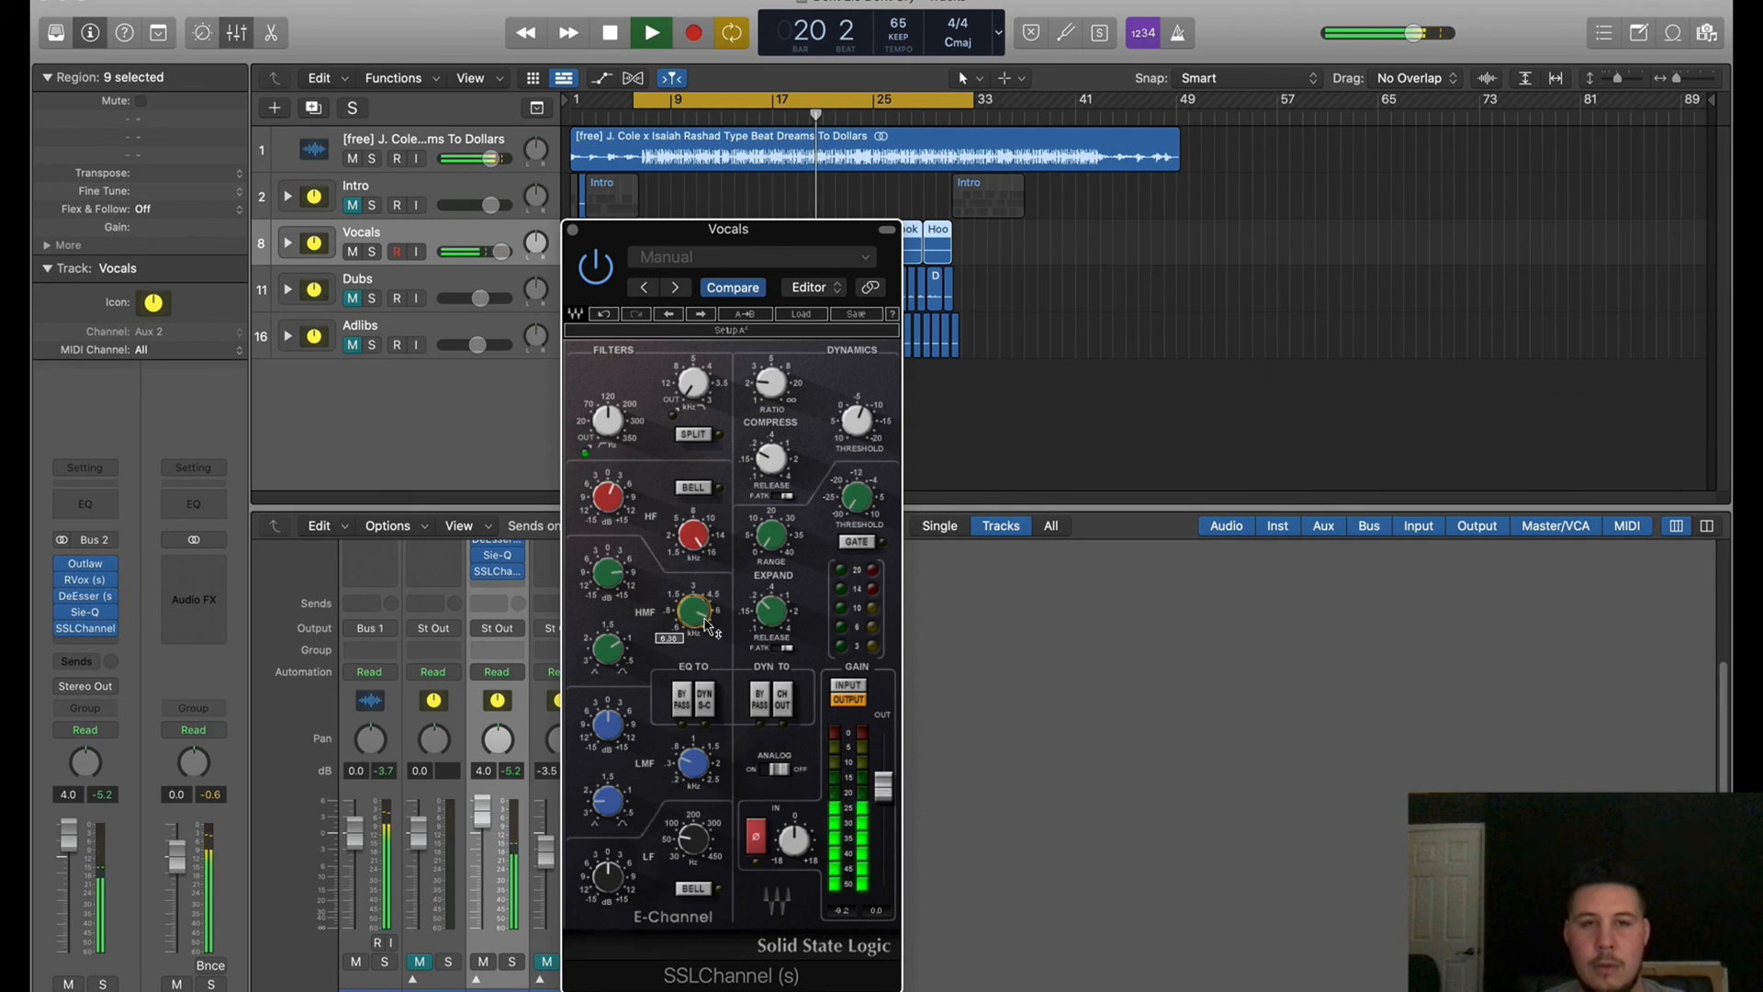
Select the beat track and lower its region gain to -6.5 dB
click(450, 149)
drag(153, 234, 145, 318)
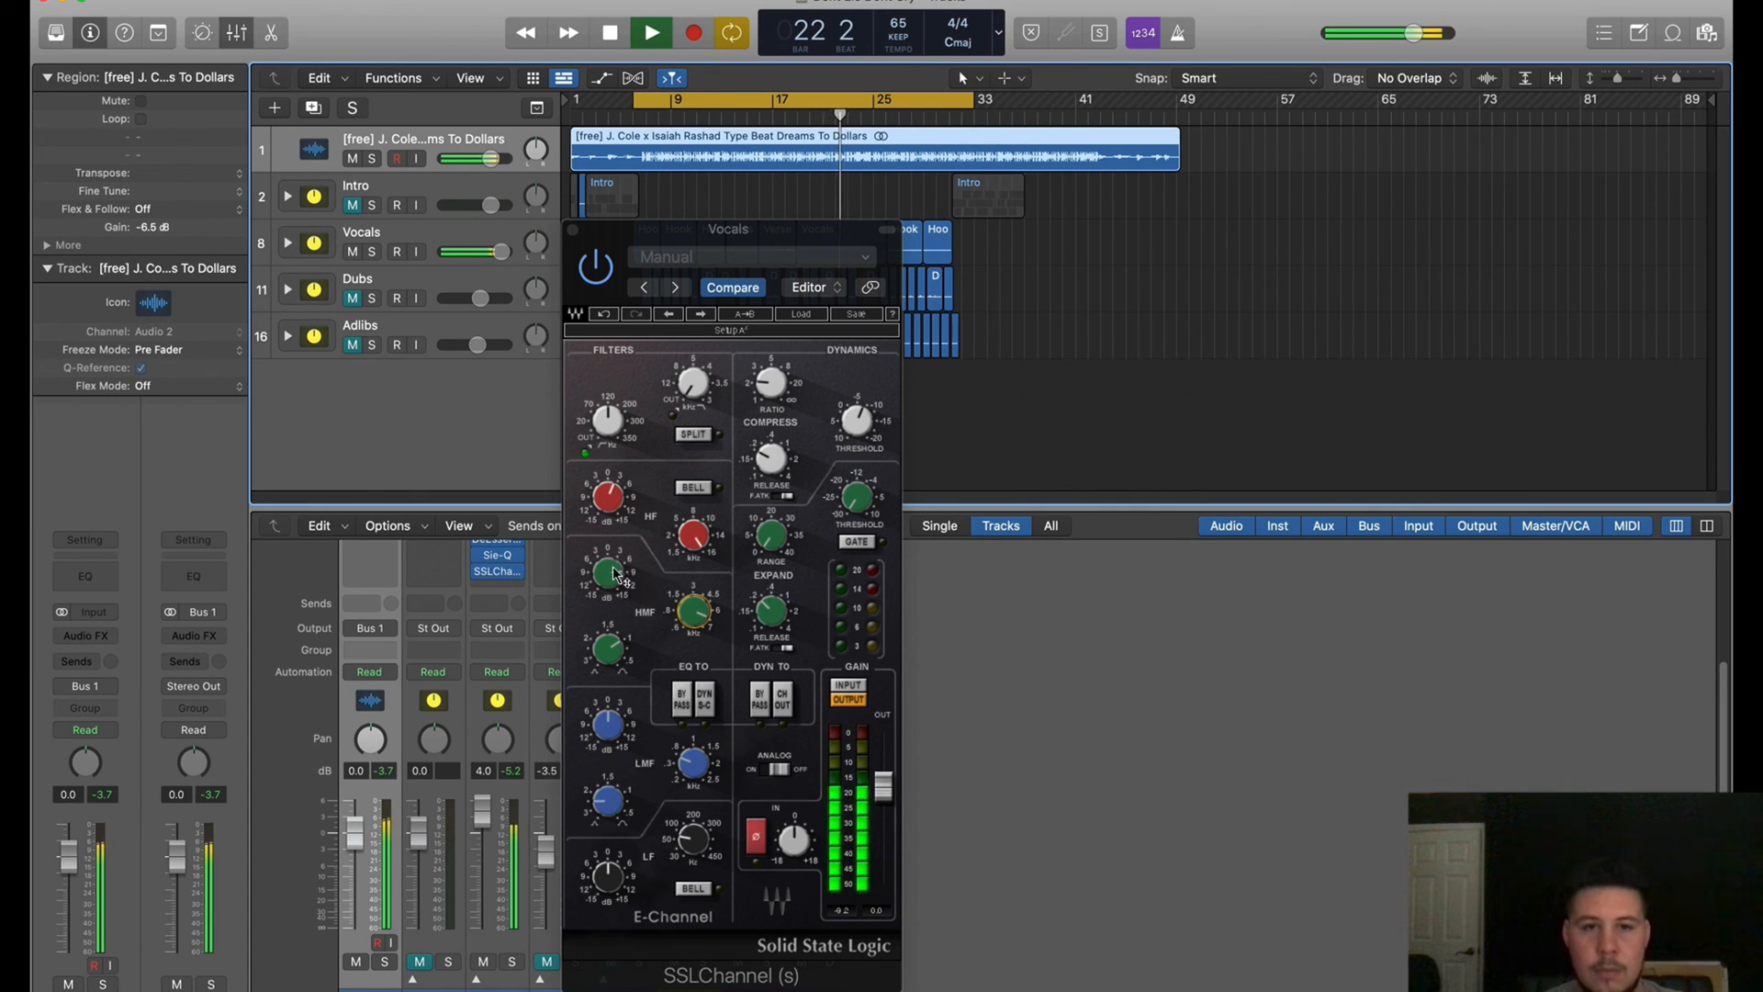
Readjust the gain and frequency of the HMF band in the vocal SSLChannel
mouse_move(610, 582)
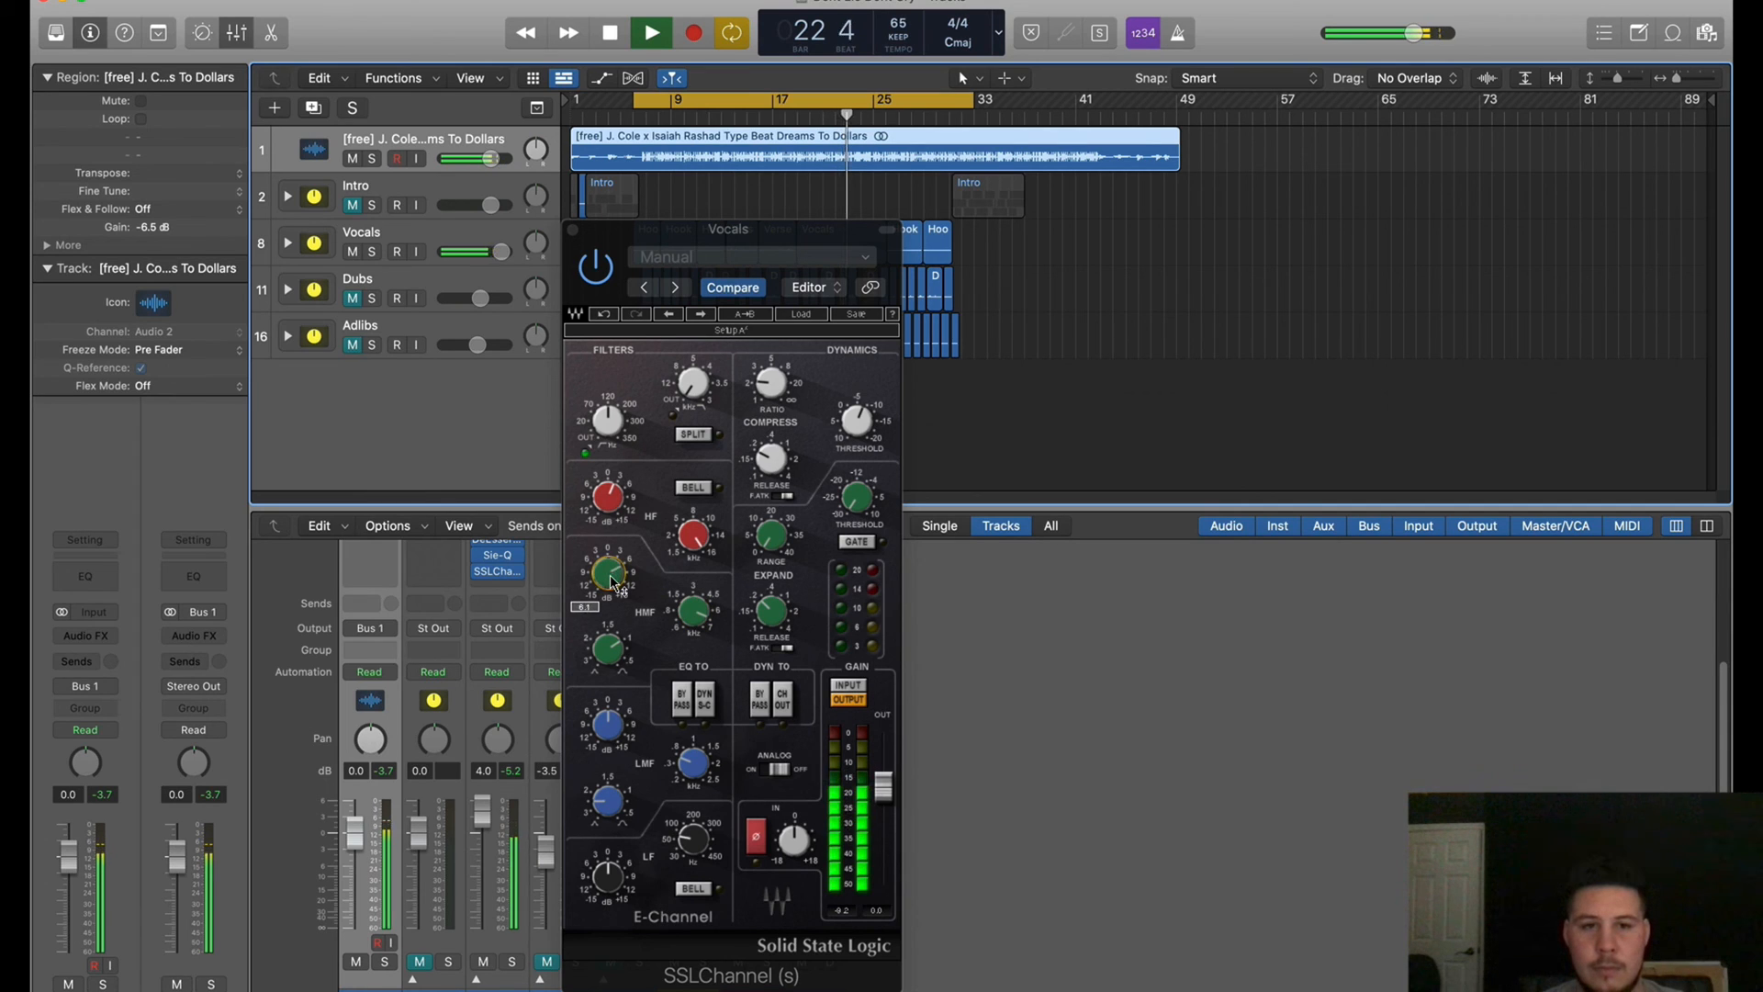
drag(602, 578, 649, 591)
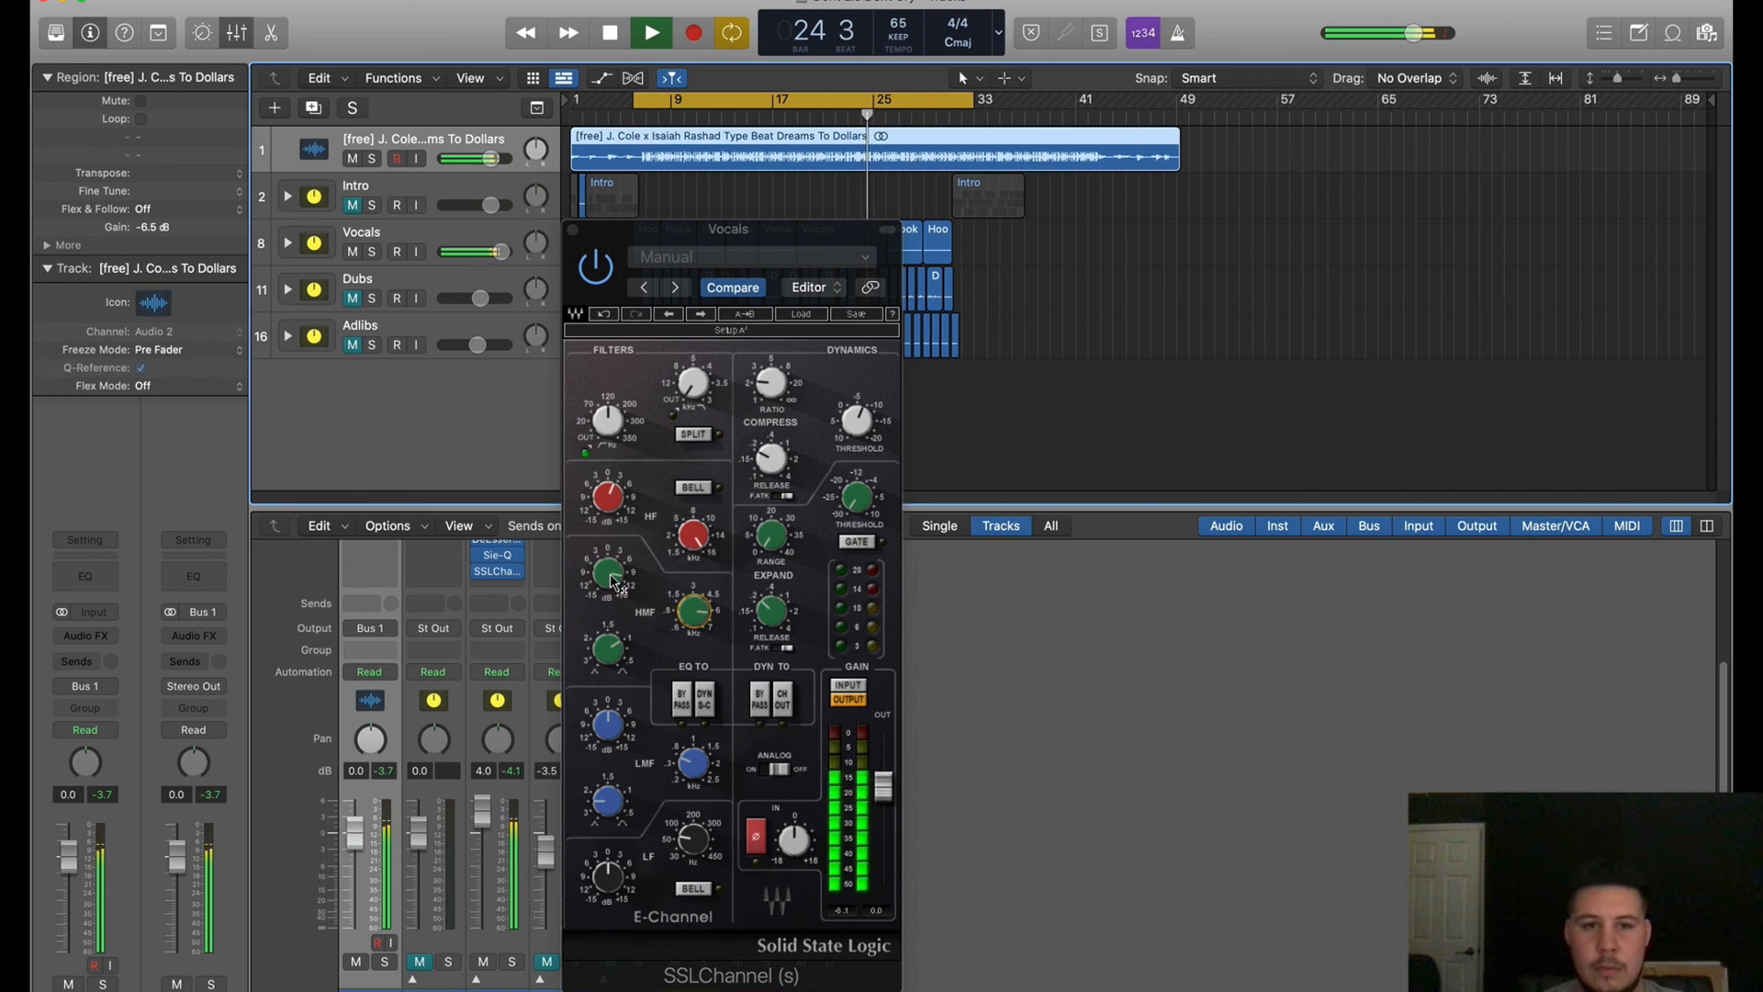
mouse_move(613, 582)
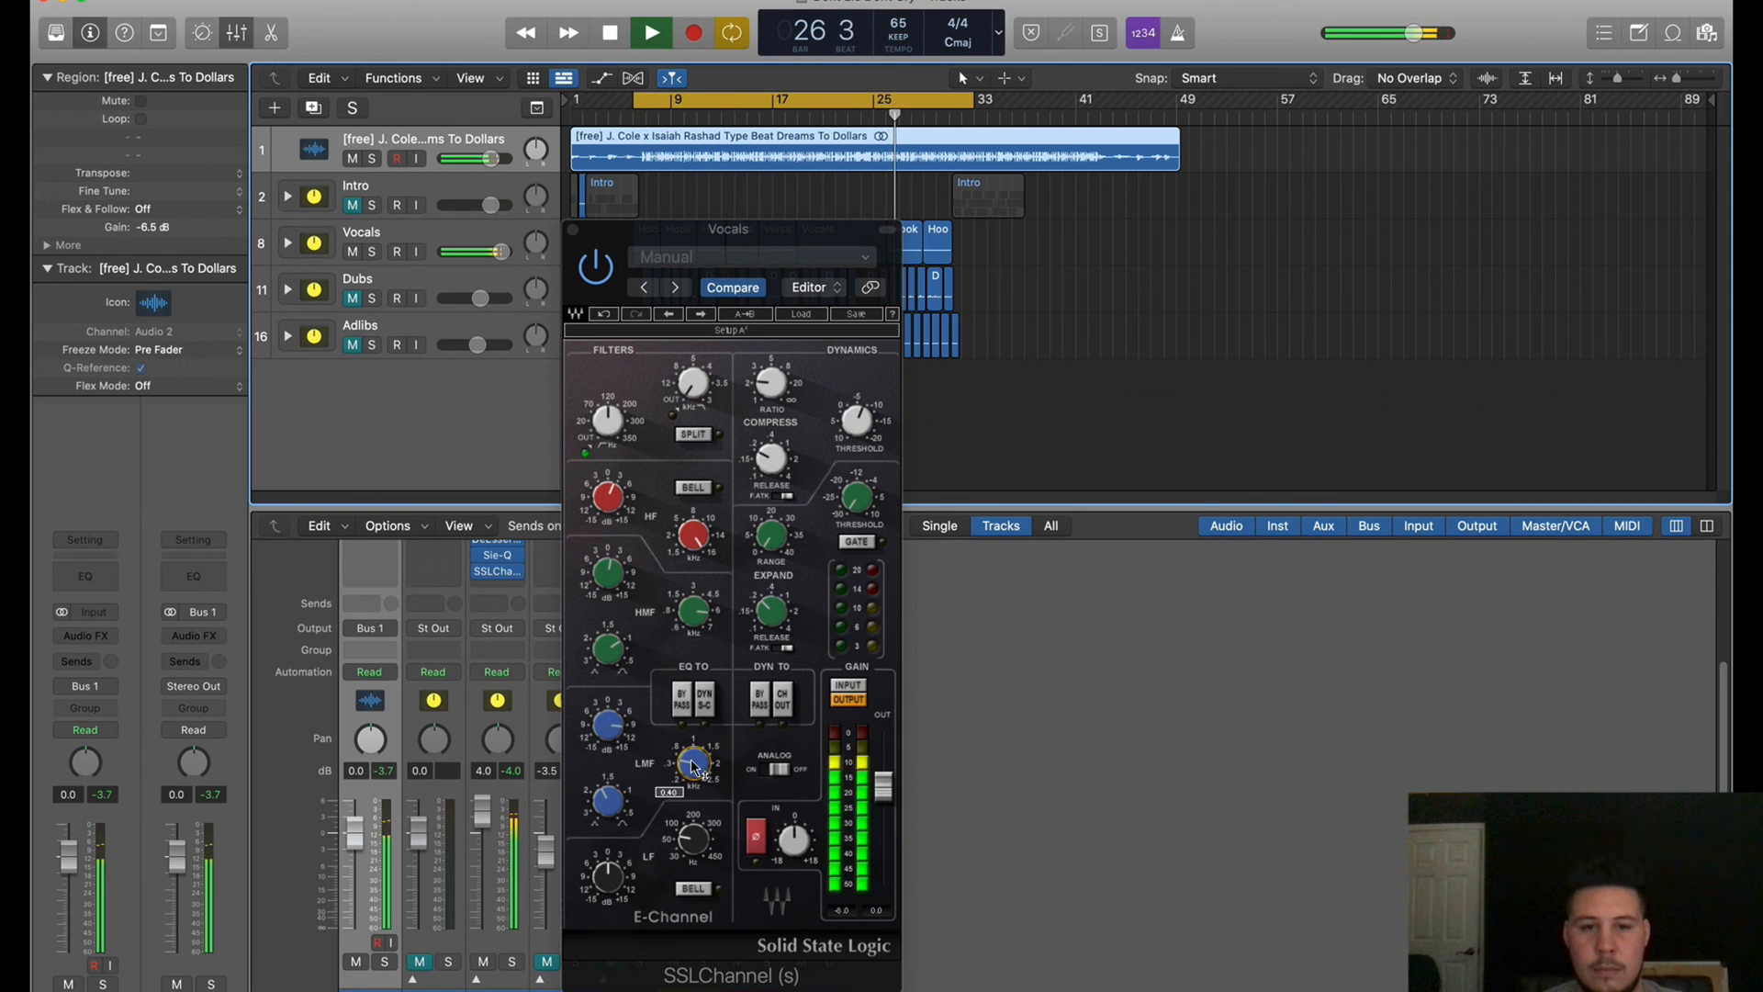
Return the SSLChannel LMF gain to about 0 dB, fine-tune the compressor threshold and close the plug-in window
drag(612, 714, 618, 727)
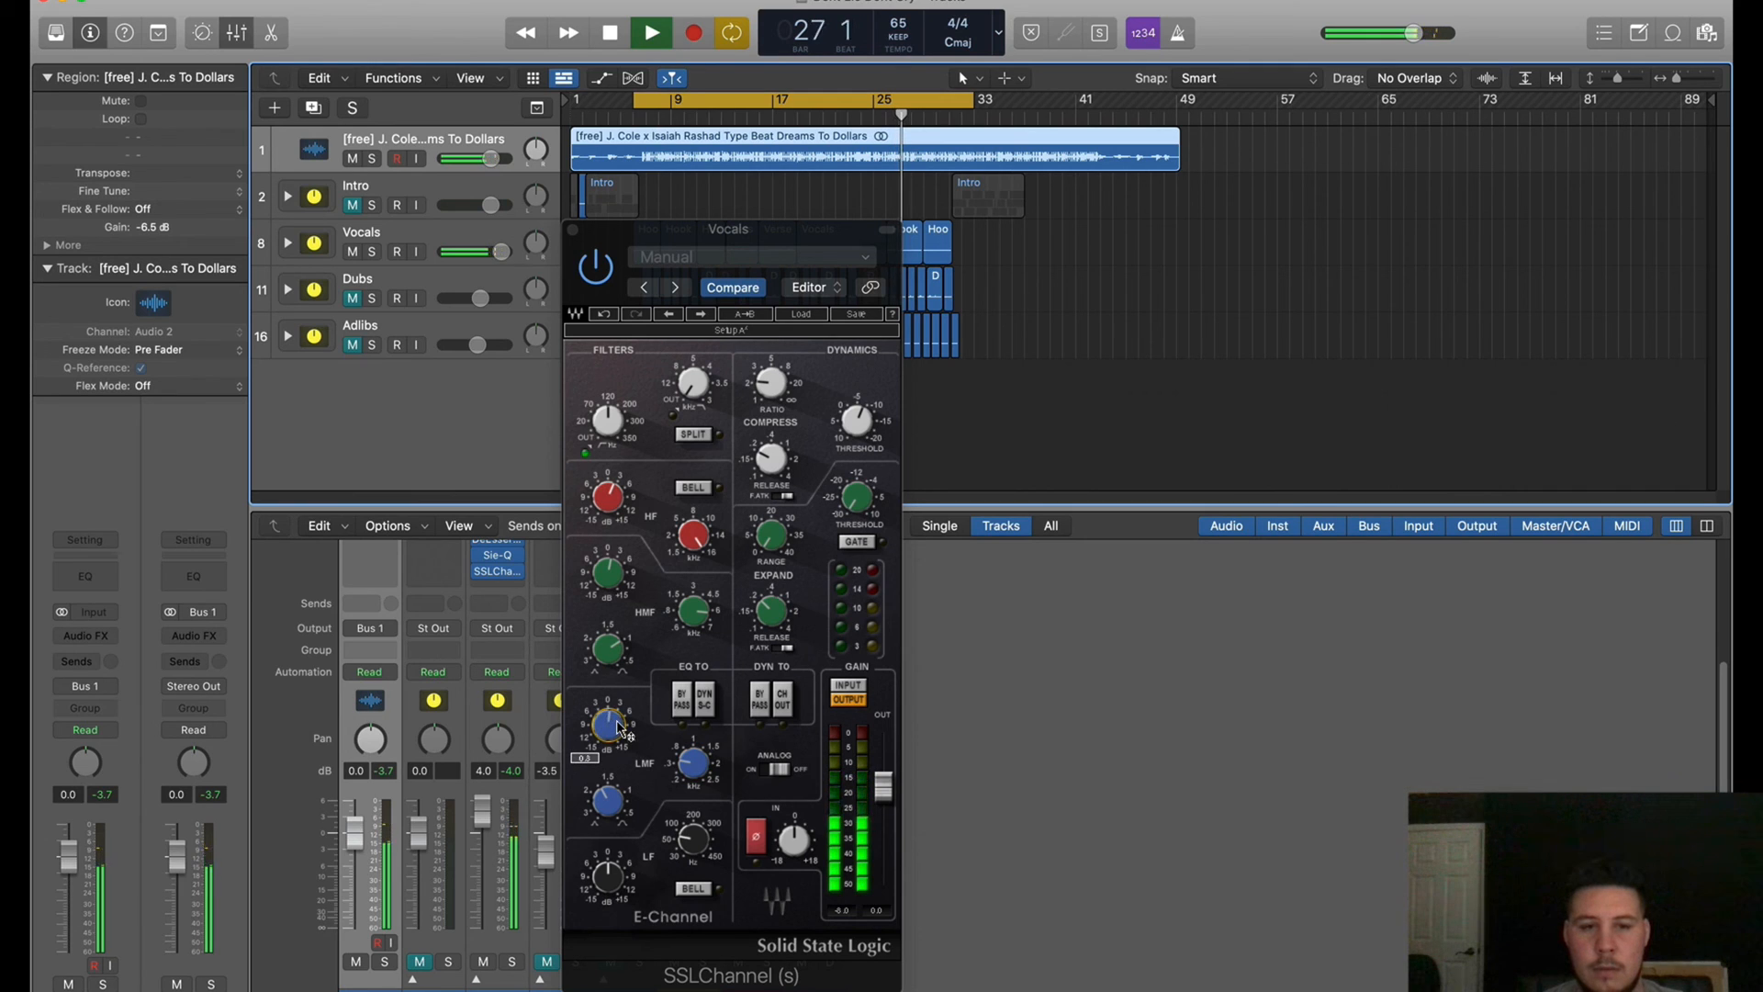
scroll(619, 727, down, 3)
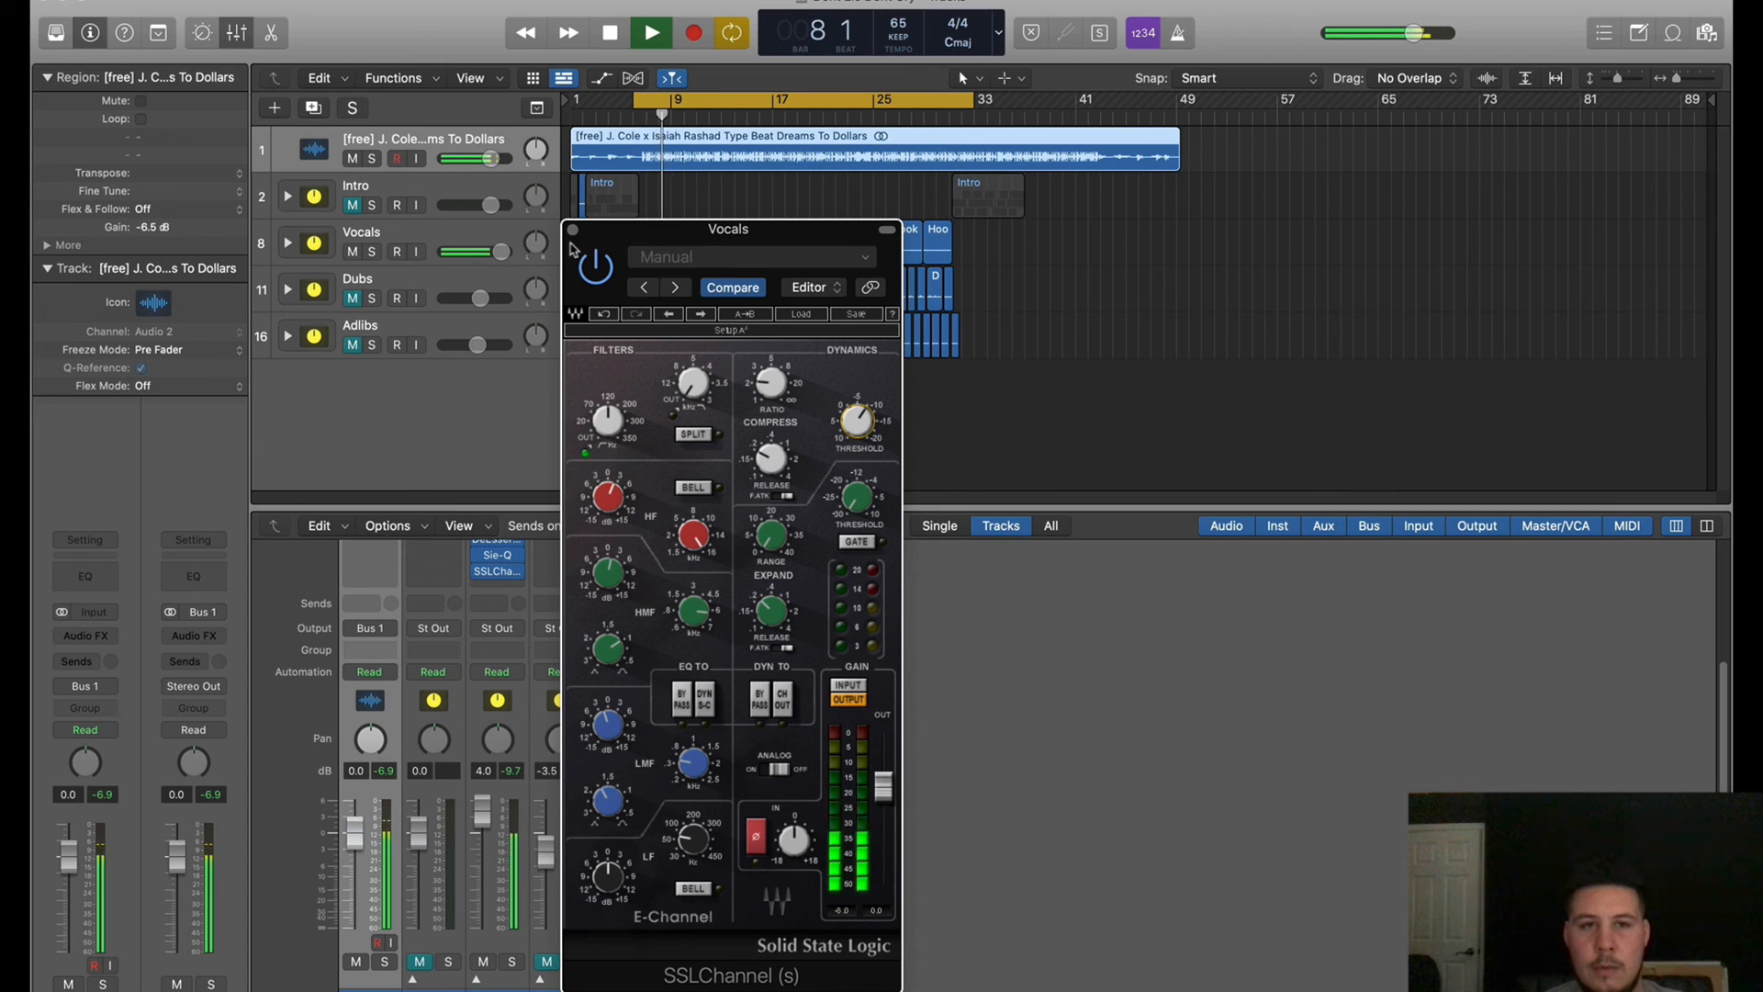
click(571, 231)
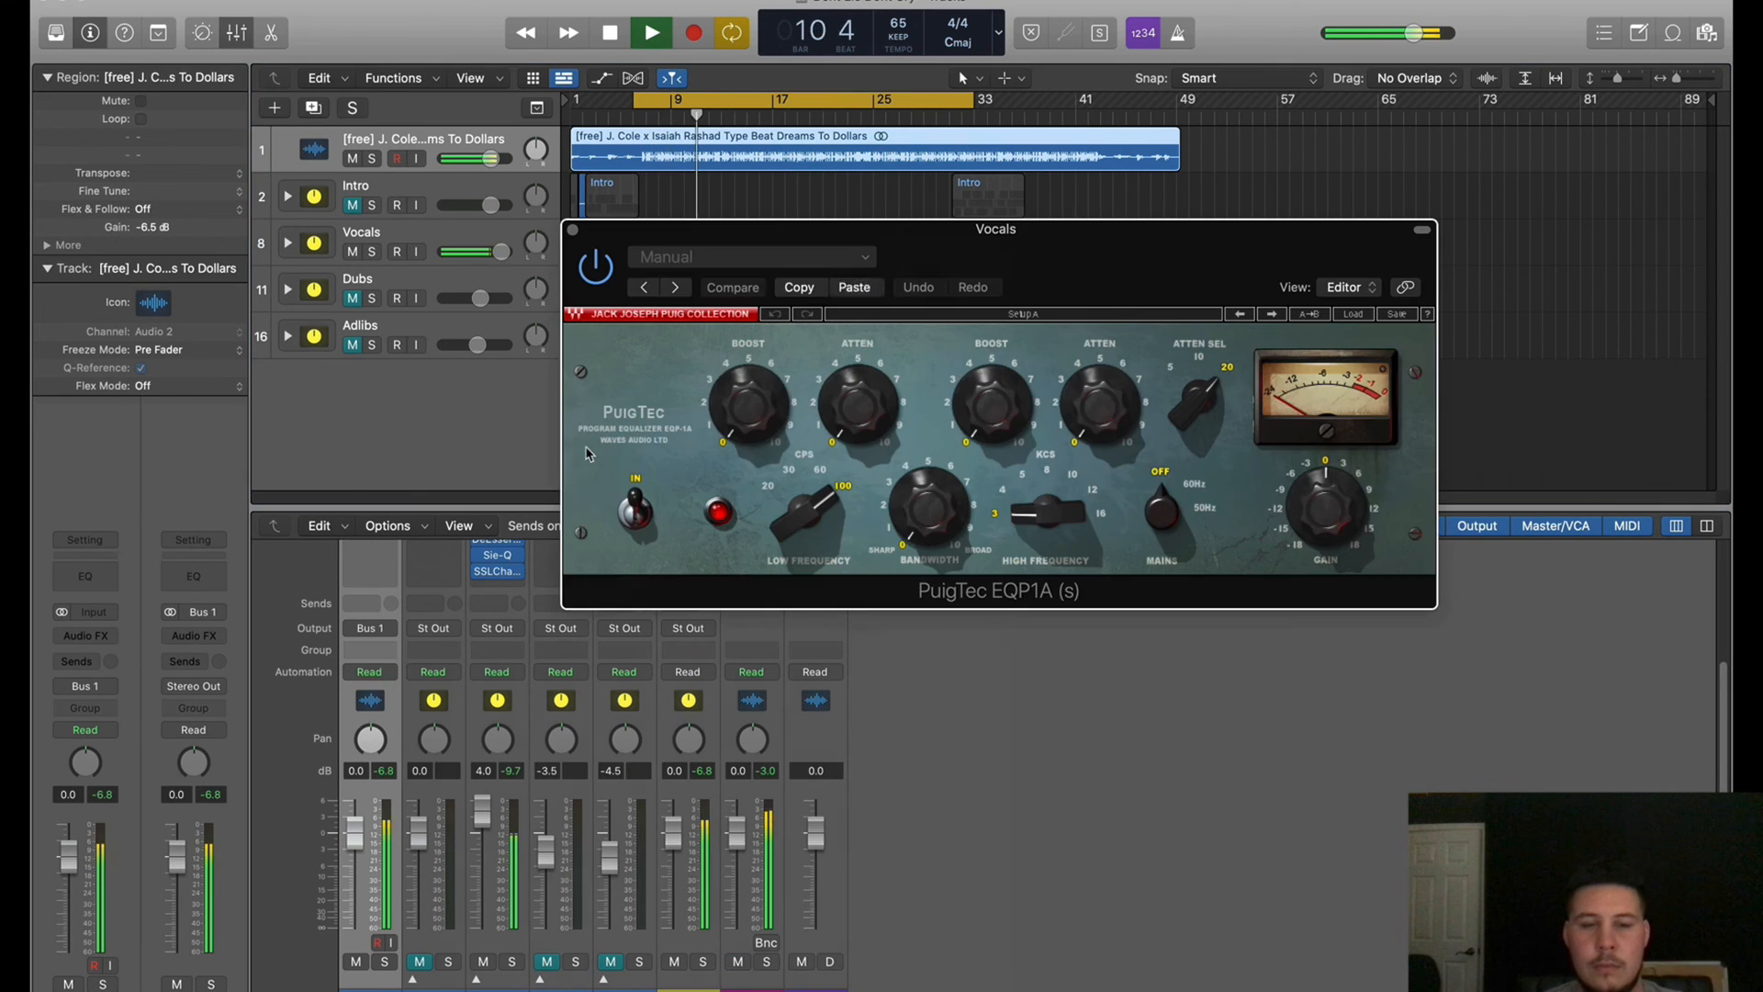
Insert PuigTec EQP1A (s) after SSLChannel on the Vocals stack and adjust its low-frequency and high-frequency boosts
click(497, 571)
drag(743, 425, 745, 372)
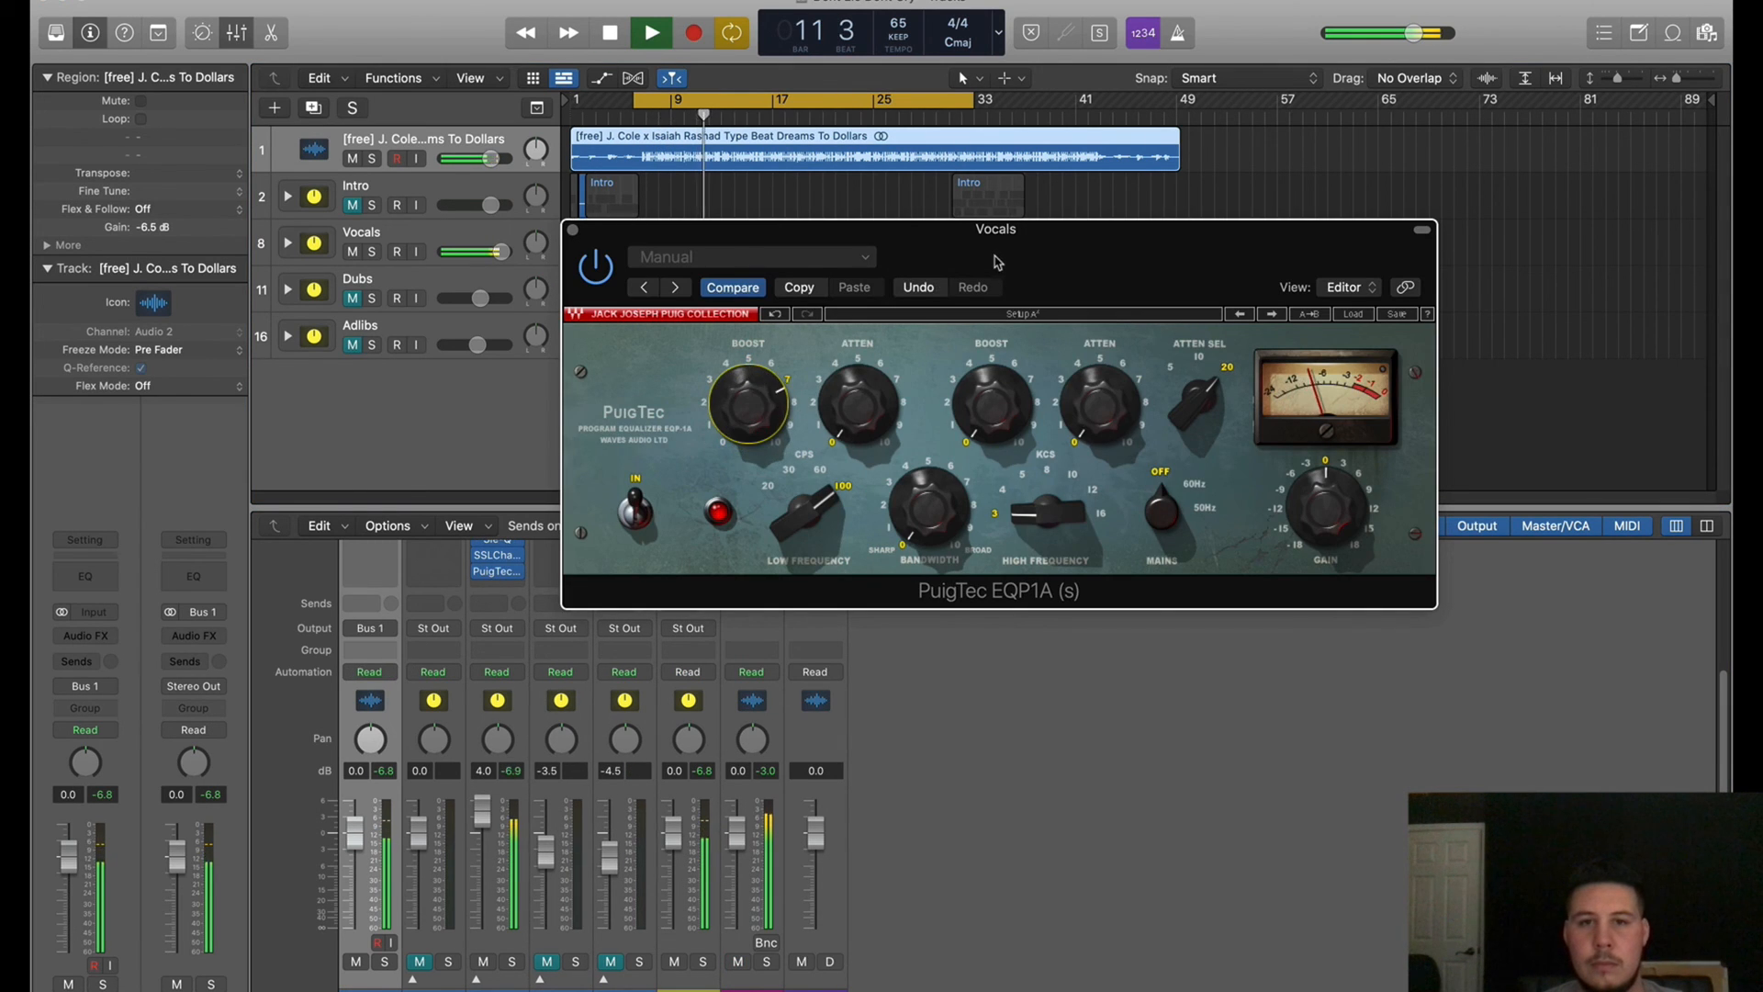
drag(995, 260, 851, 320)
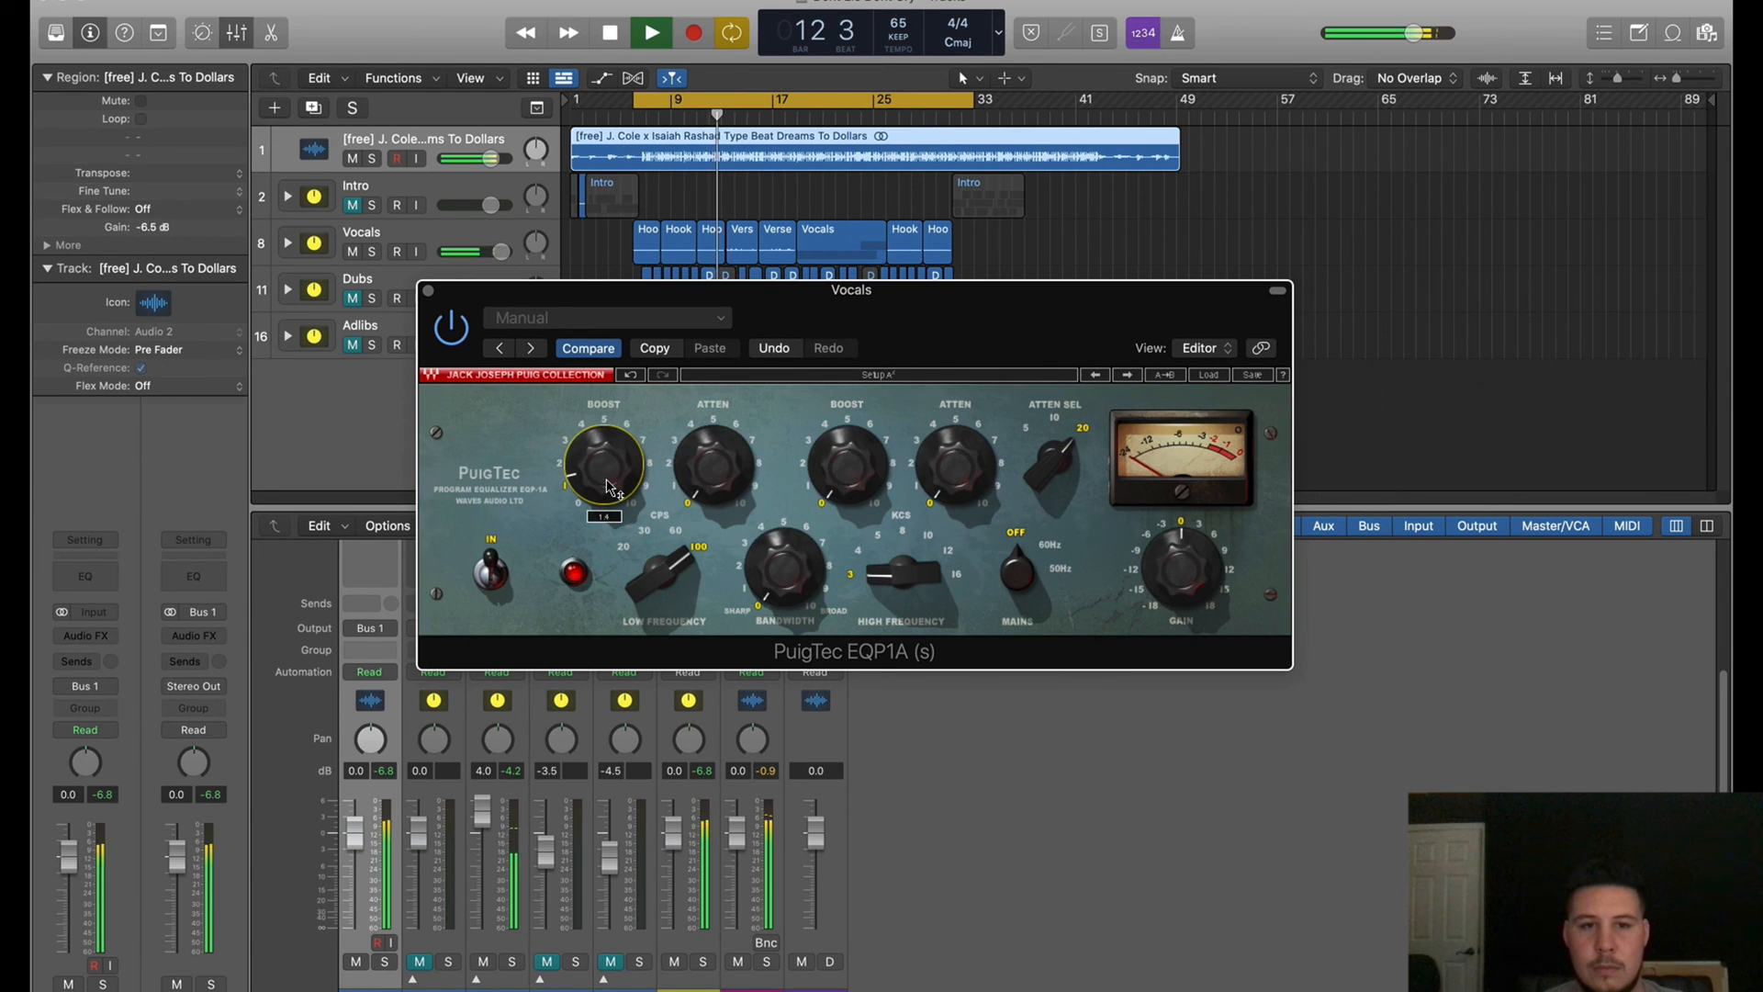
click(947, 551)
drag(847, 485, 849, 477)
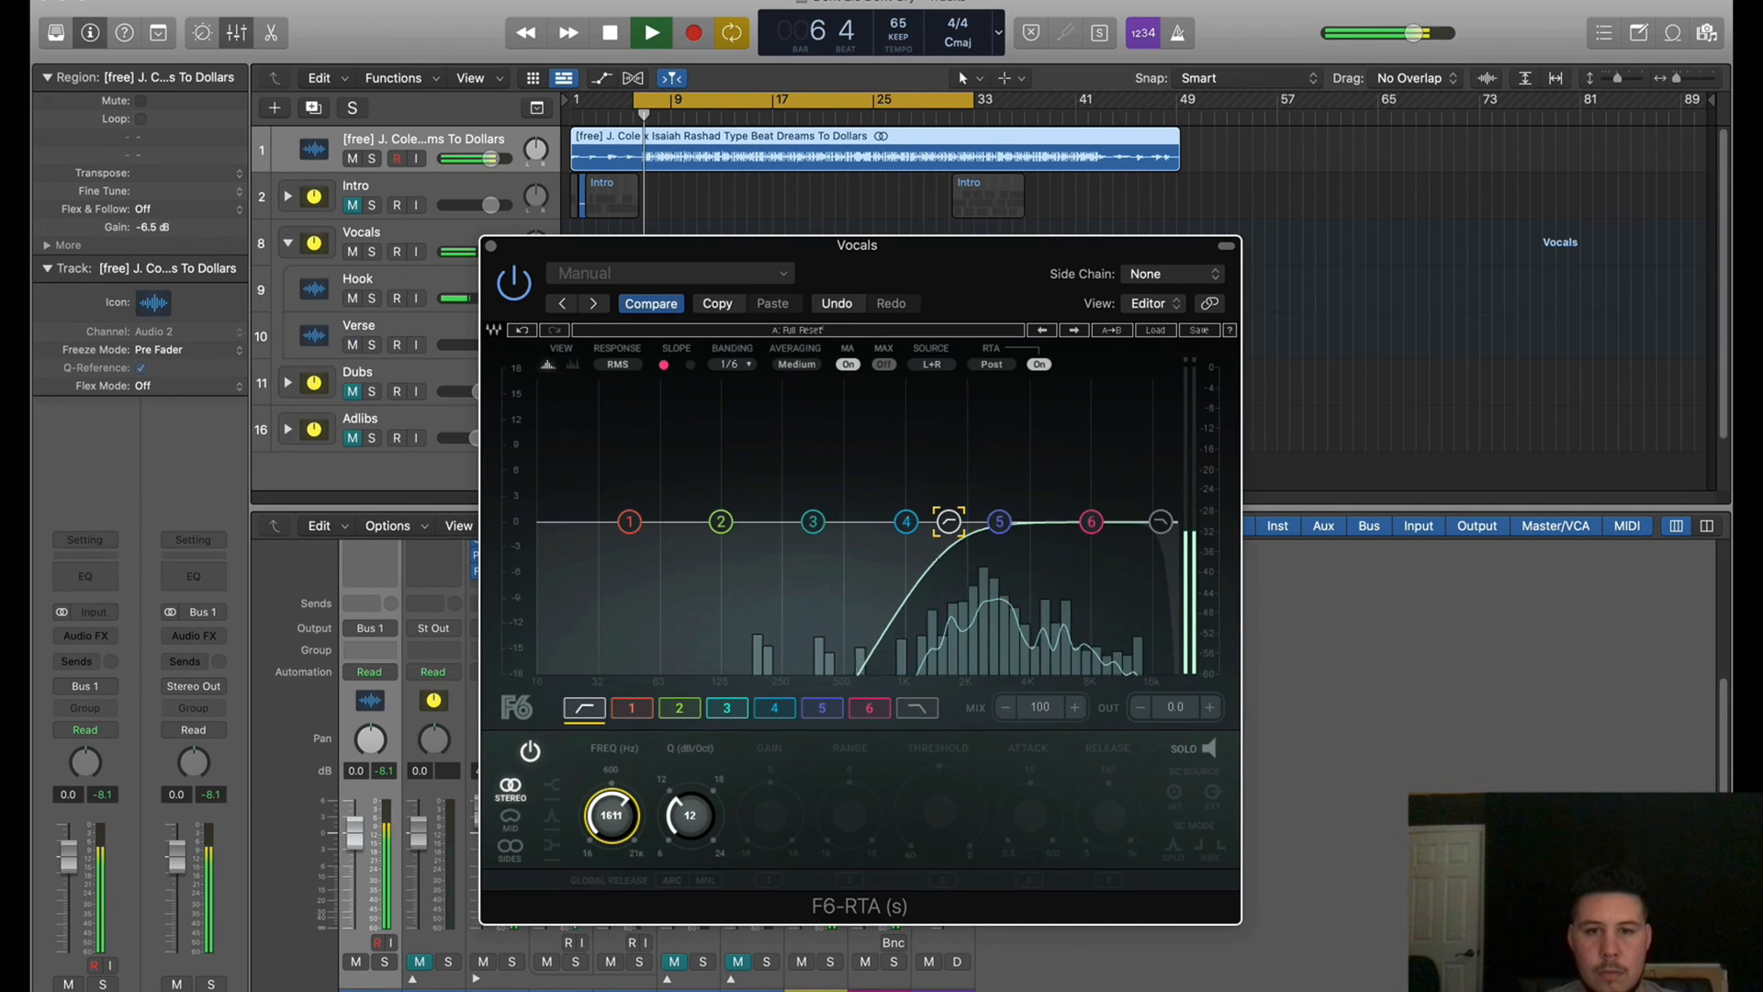
Lower the F6-RTA high-pass filter on the Vocals stack to about 108 Hz
drag(945, 519, 751, 522)
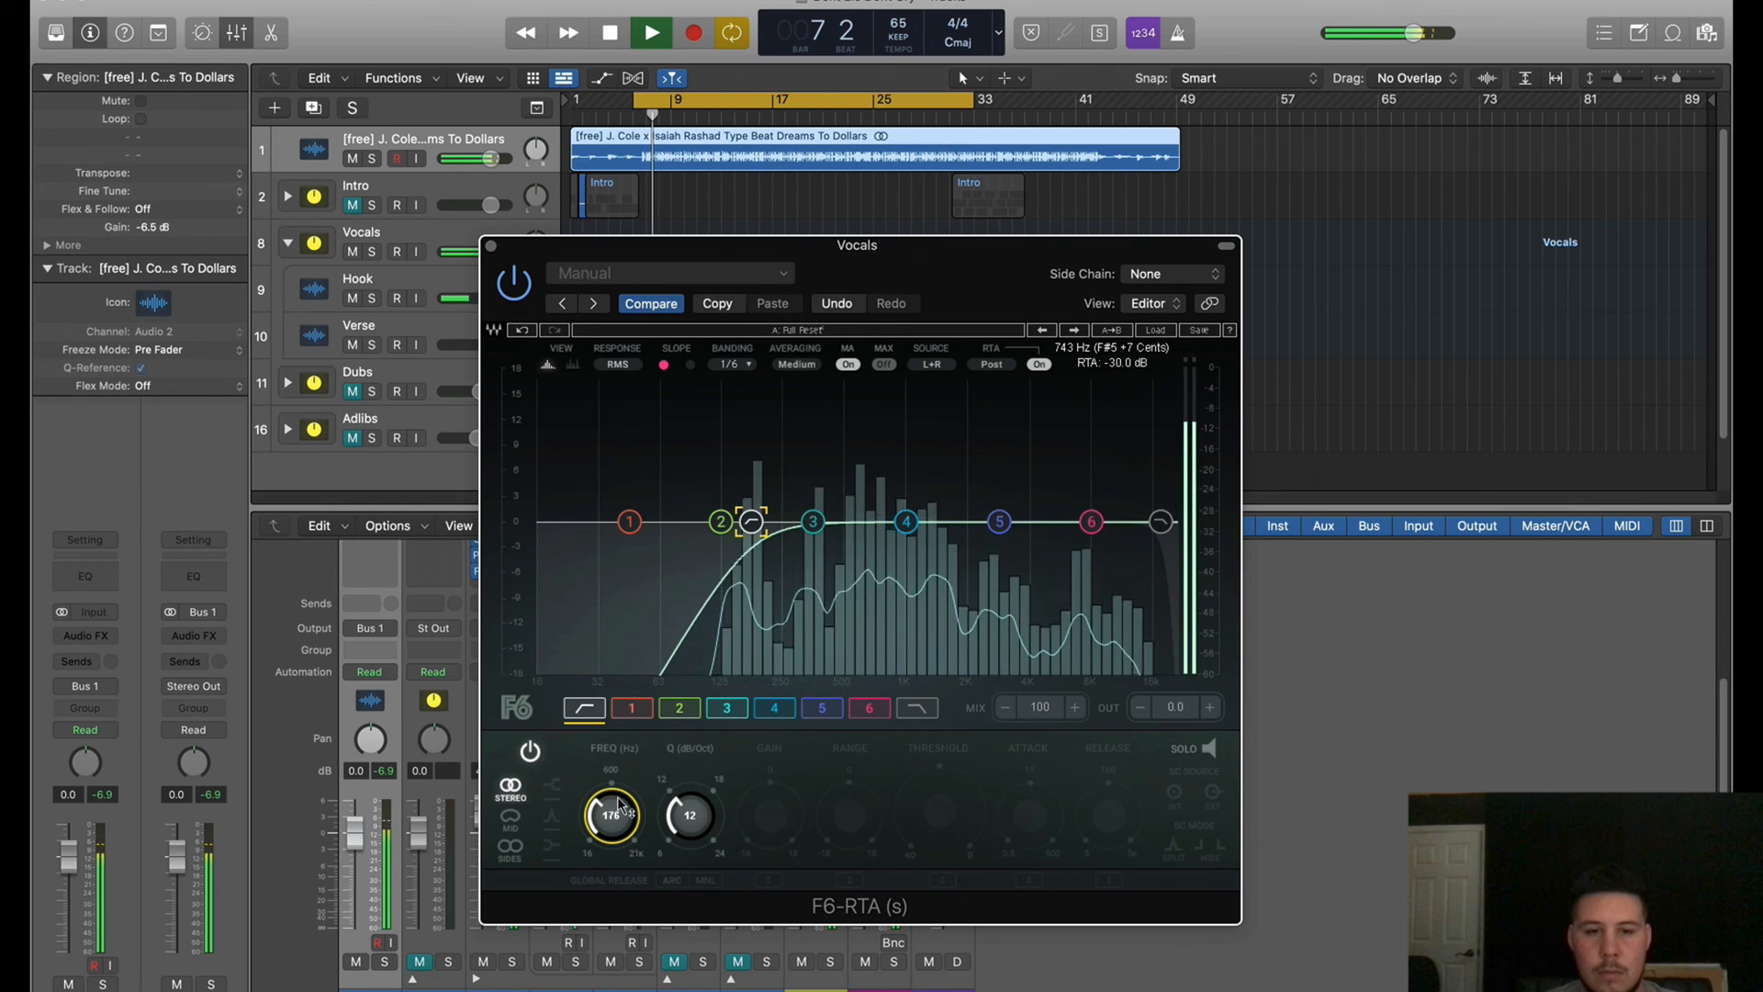
drag(620, 795, 620, 808)
scroll(620, 808, up, 2)
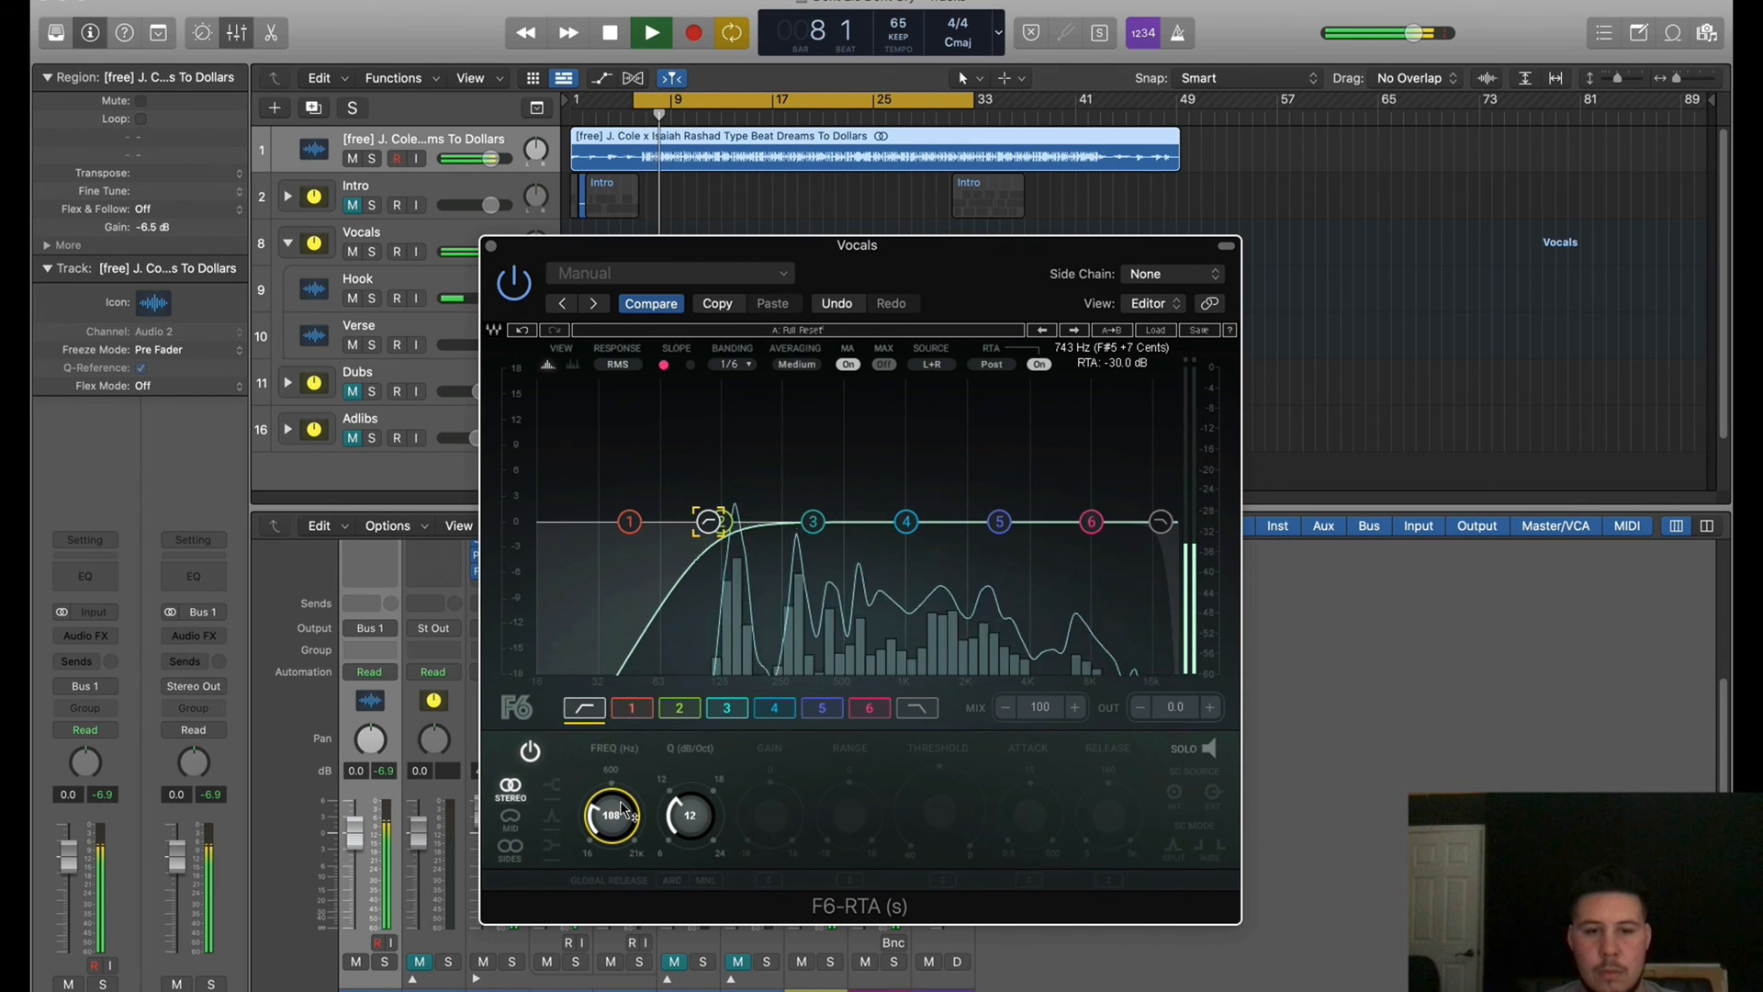
Set F6-RTA band 3 to 330 Hz with gain -1.5, Q 0.9 and range -1.1
drag(813, 521, 833, 446)
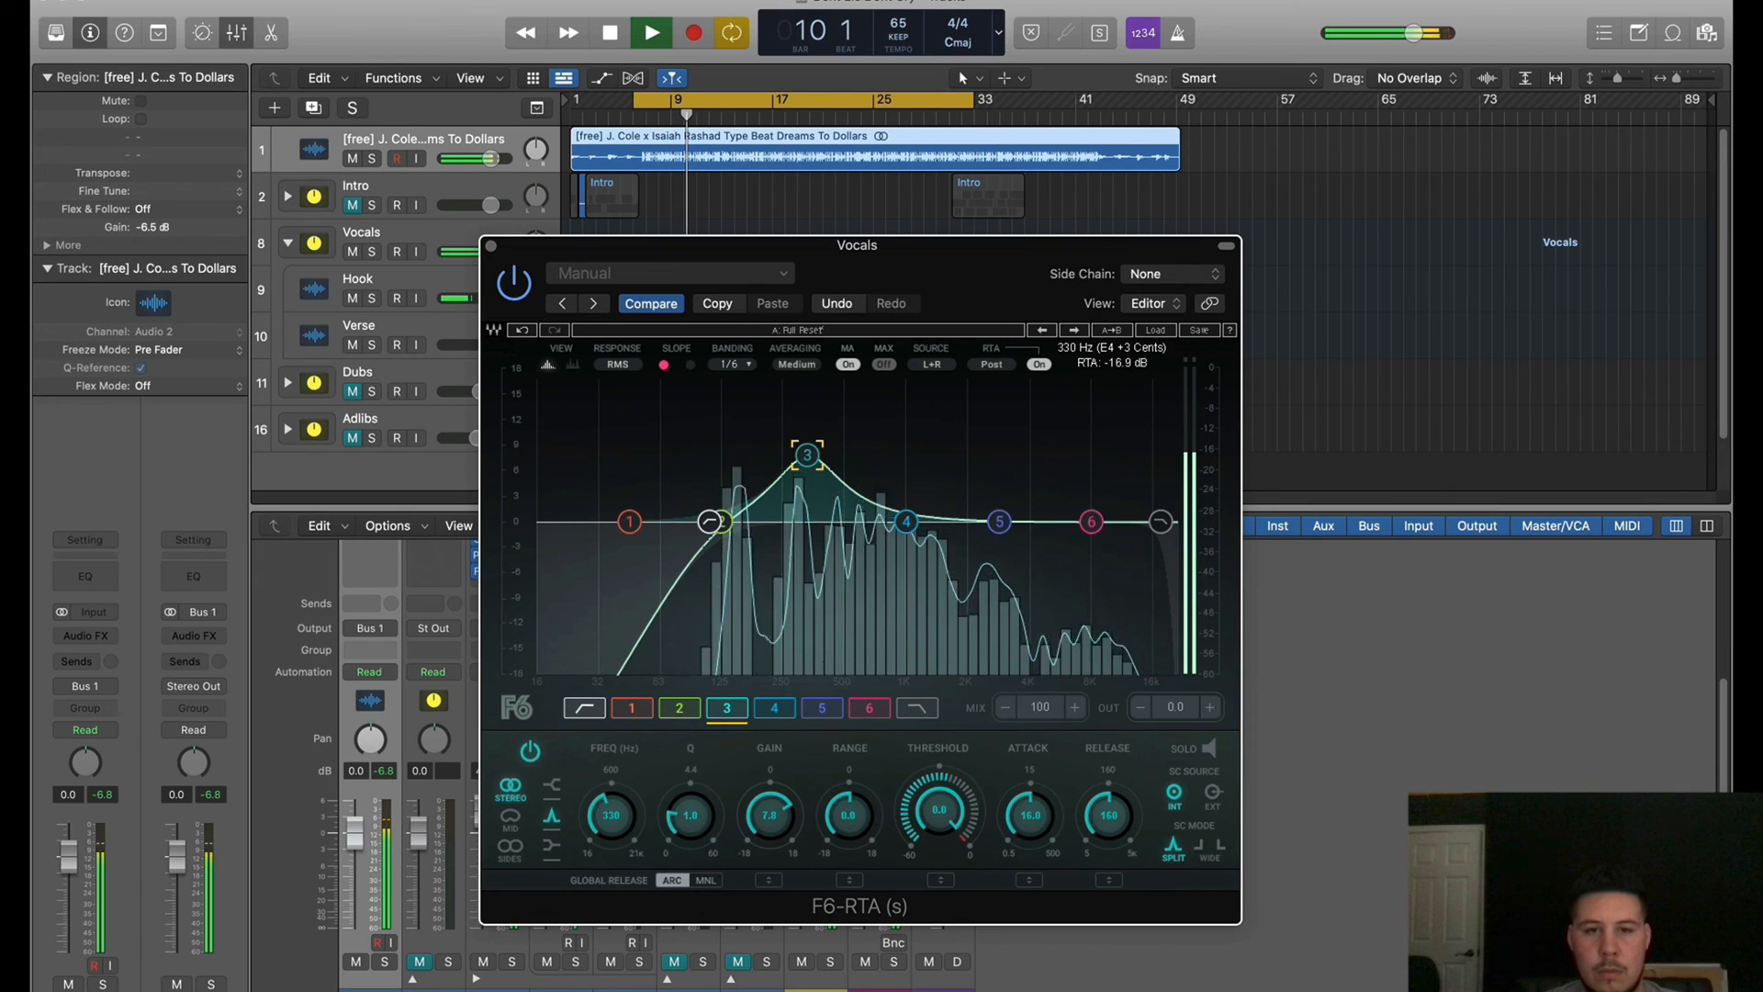
drag(769, 806, 779, 841)
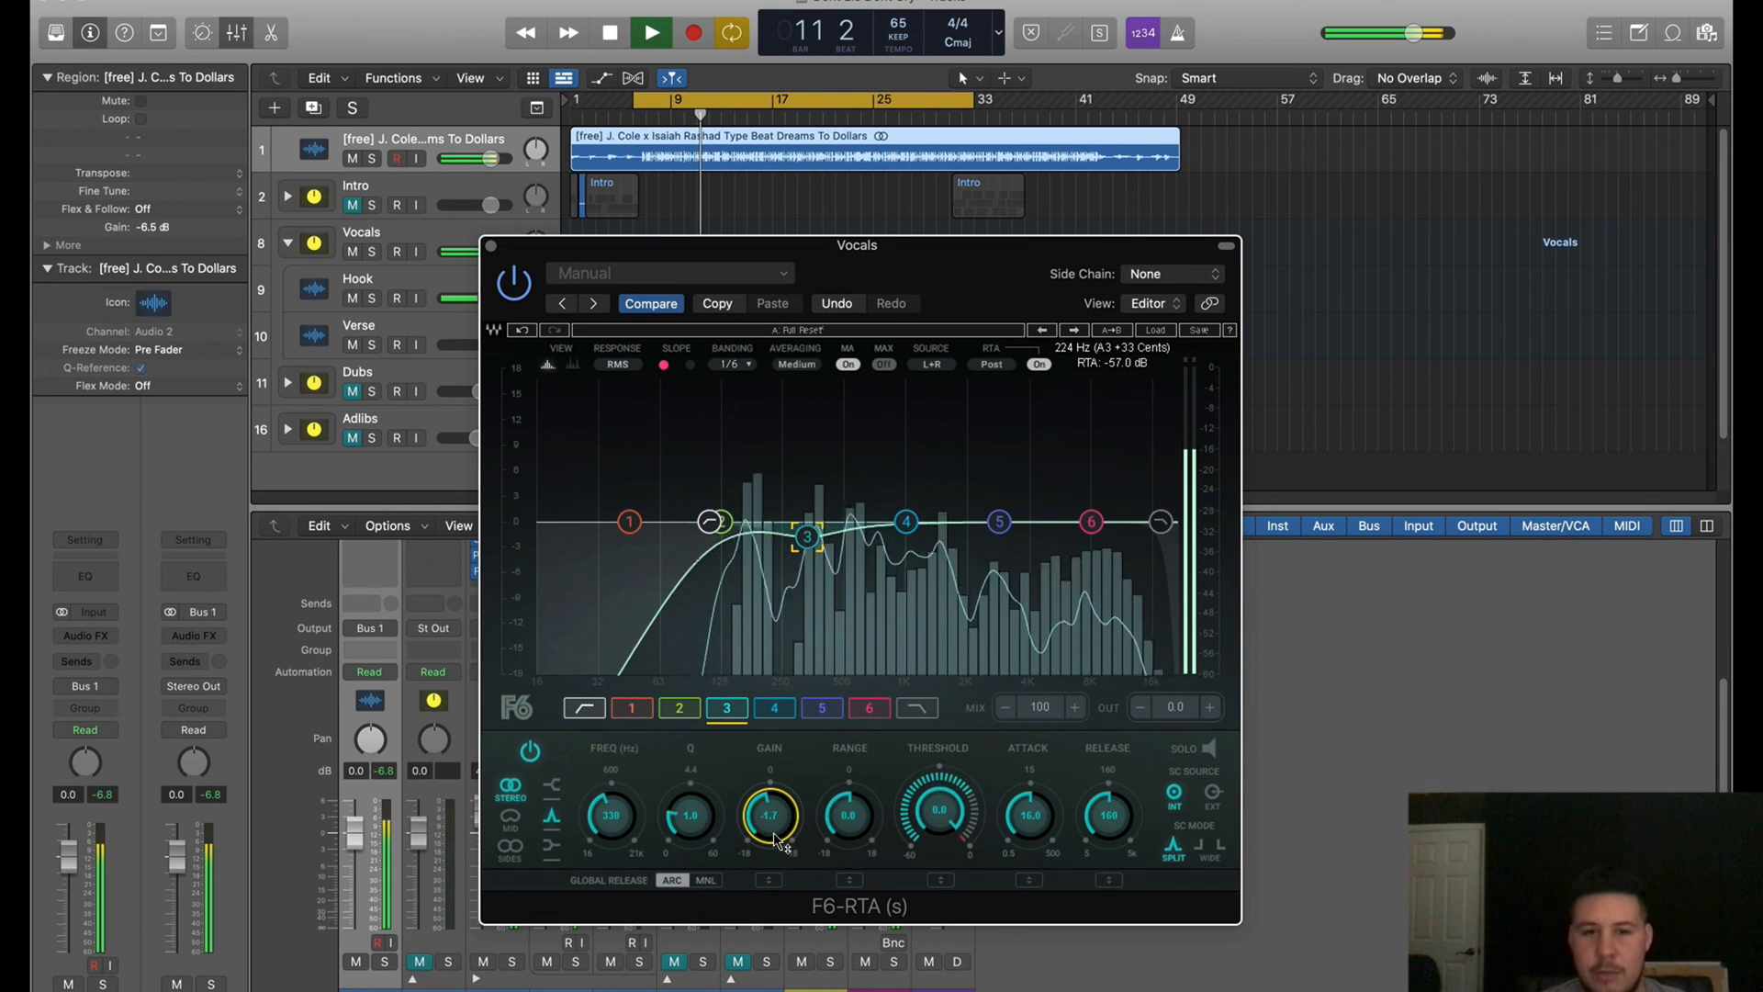
scroll(712, 841, down, 2)
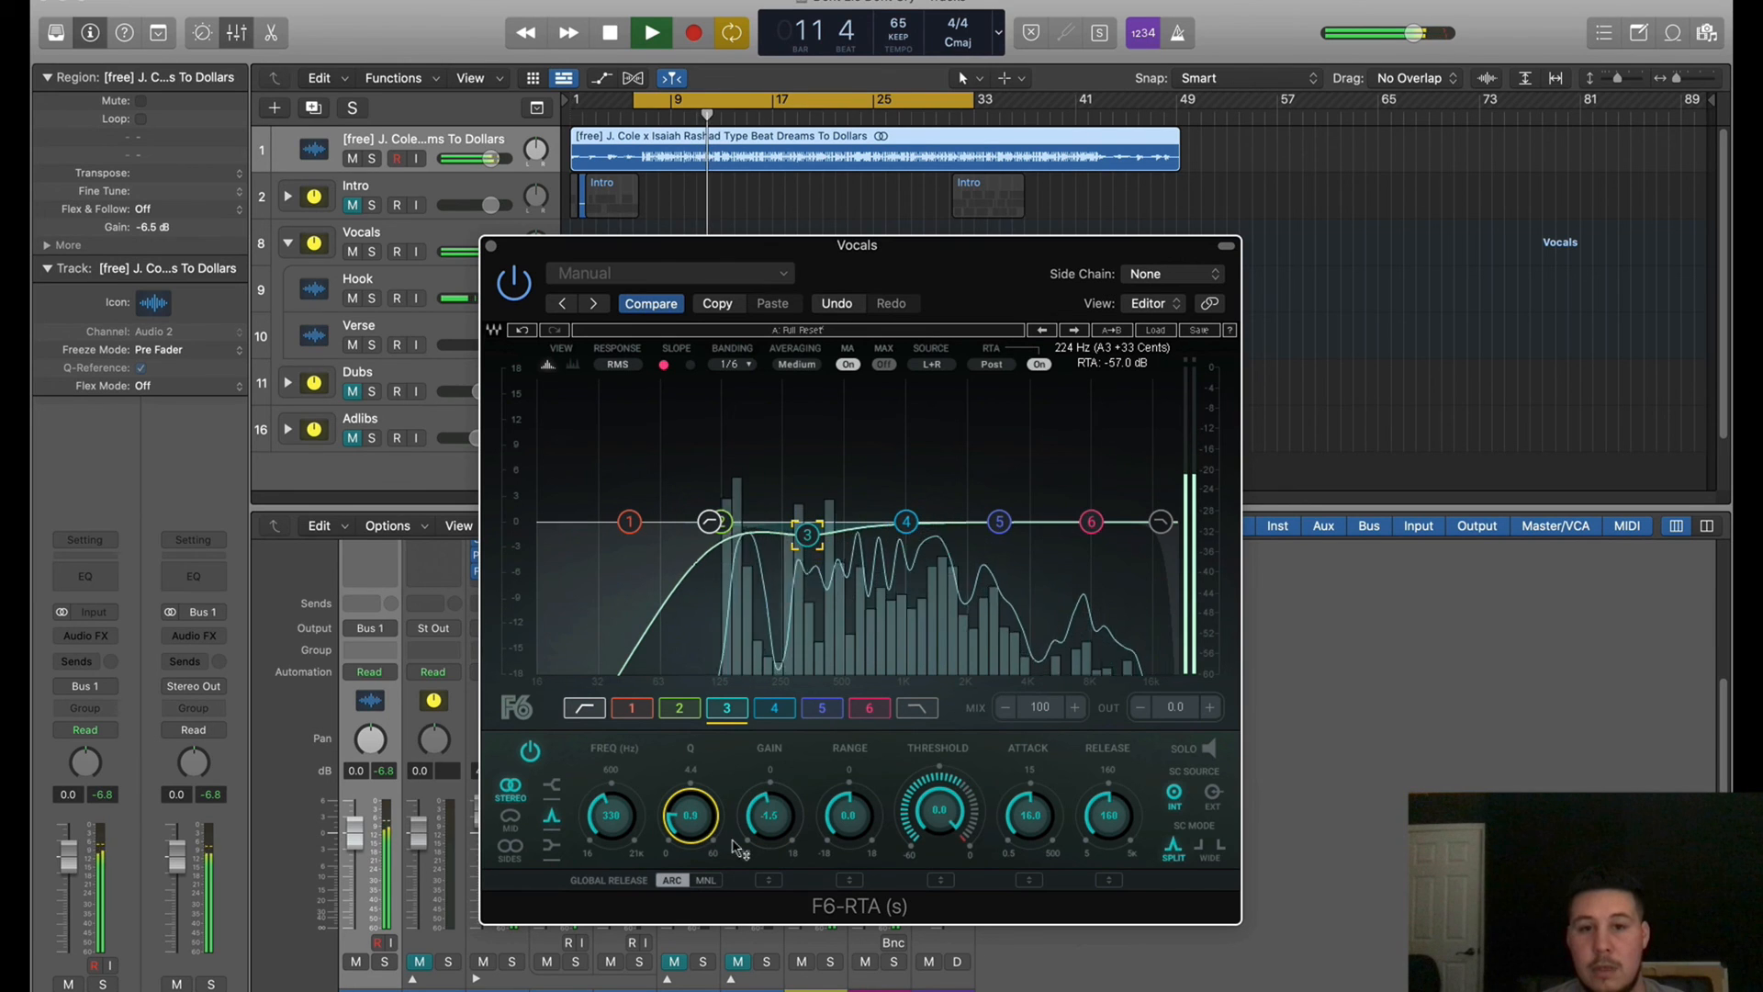
scroll(857, 832, down, 2)
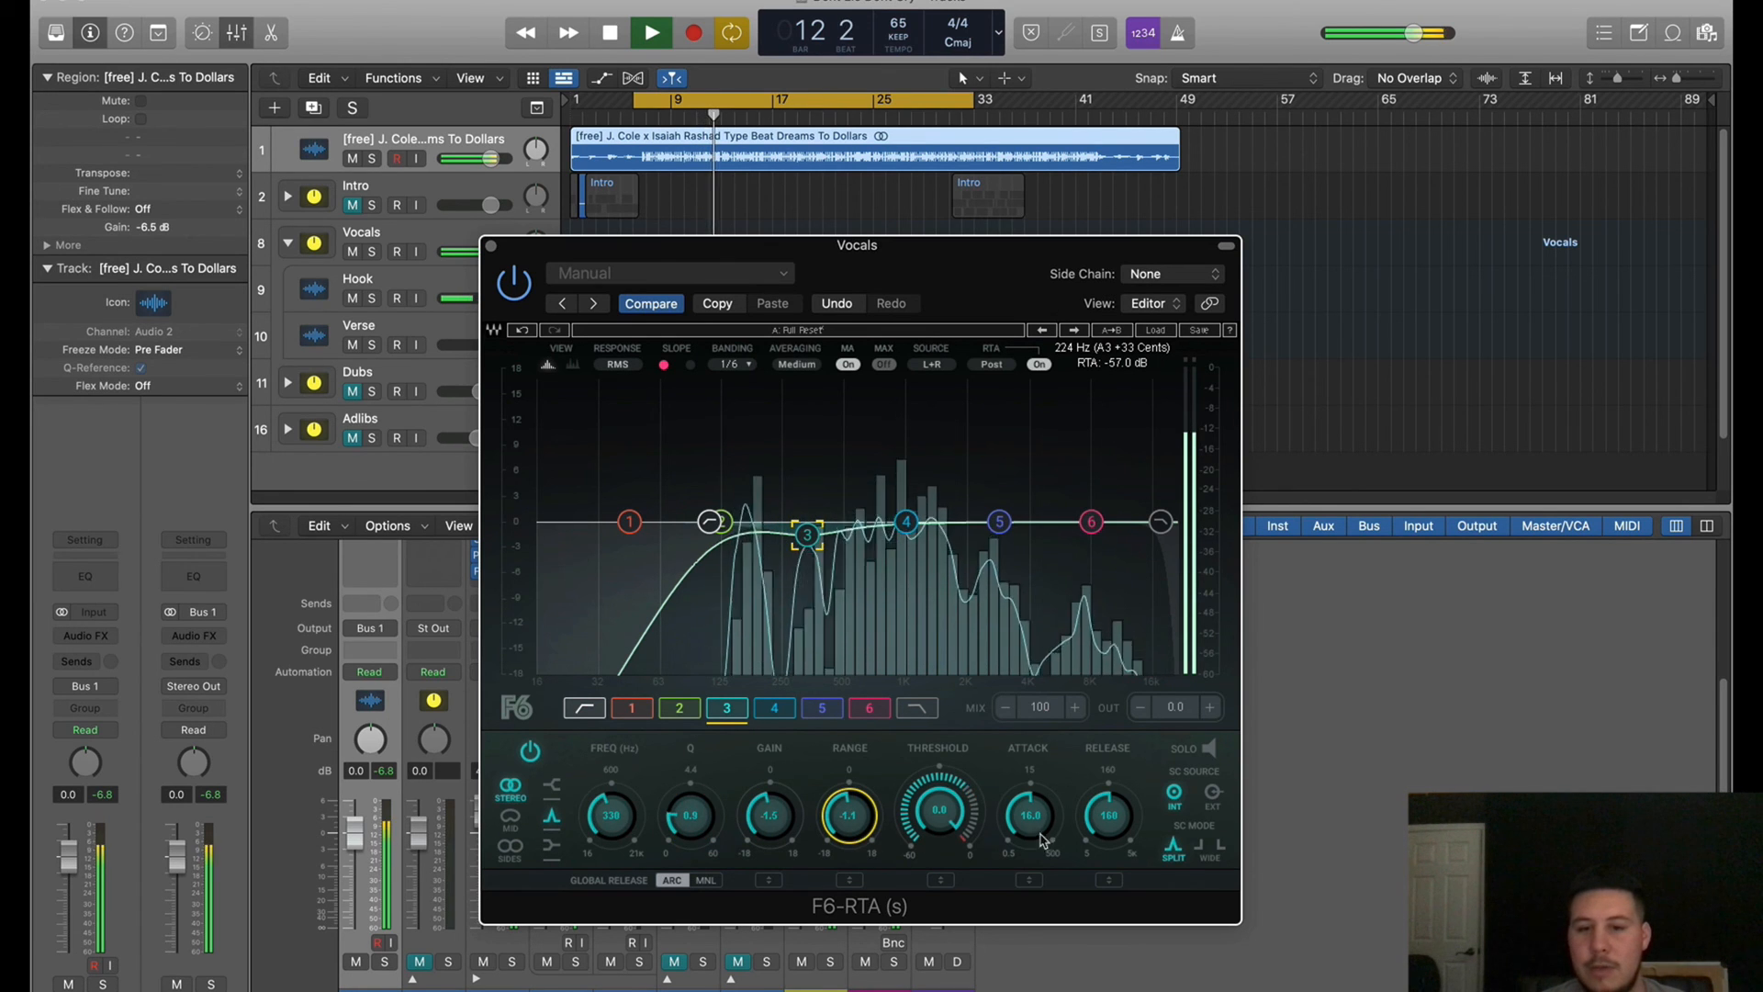
Shorten the attack of F6-RTA band 3, set its release to 19 and lower its threshold to about -5.8
scroll(1043, 838, down, 3)
scroll(1122, 824, down, 1)
scroll(969, 829, down, 3)
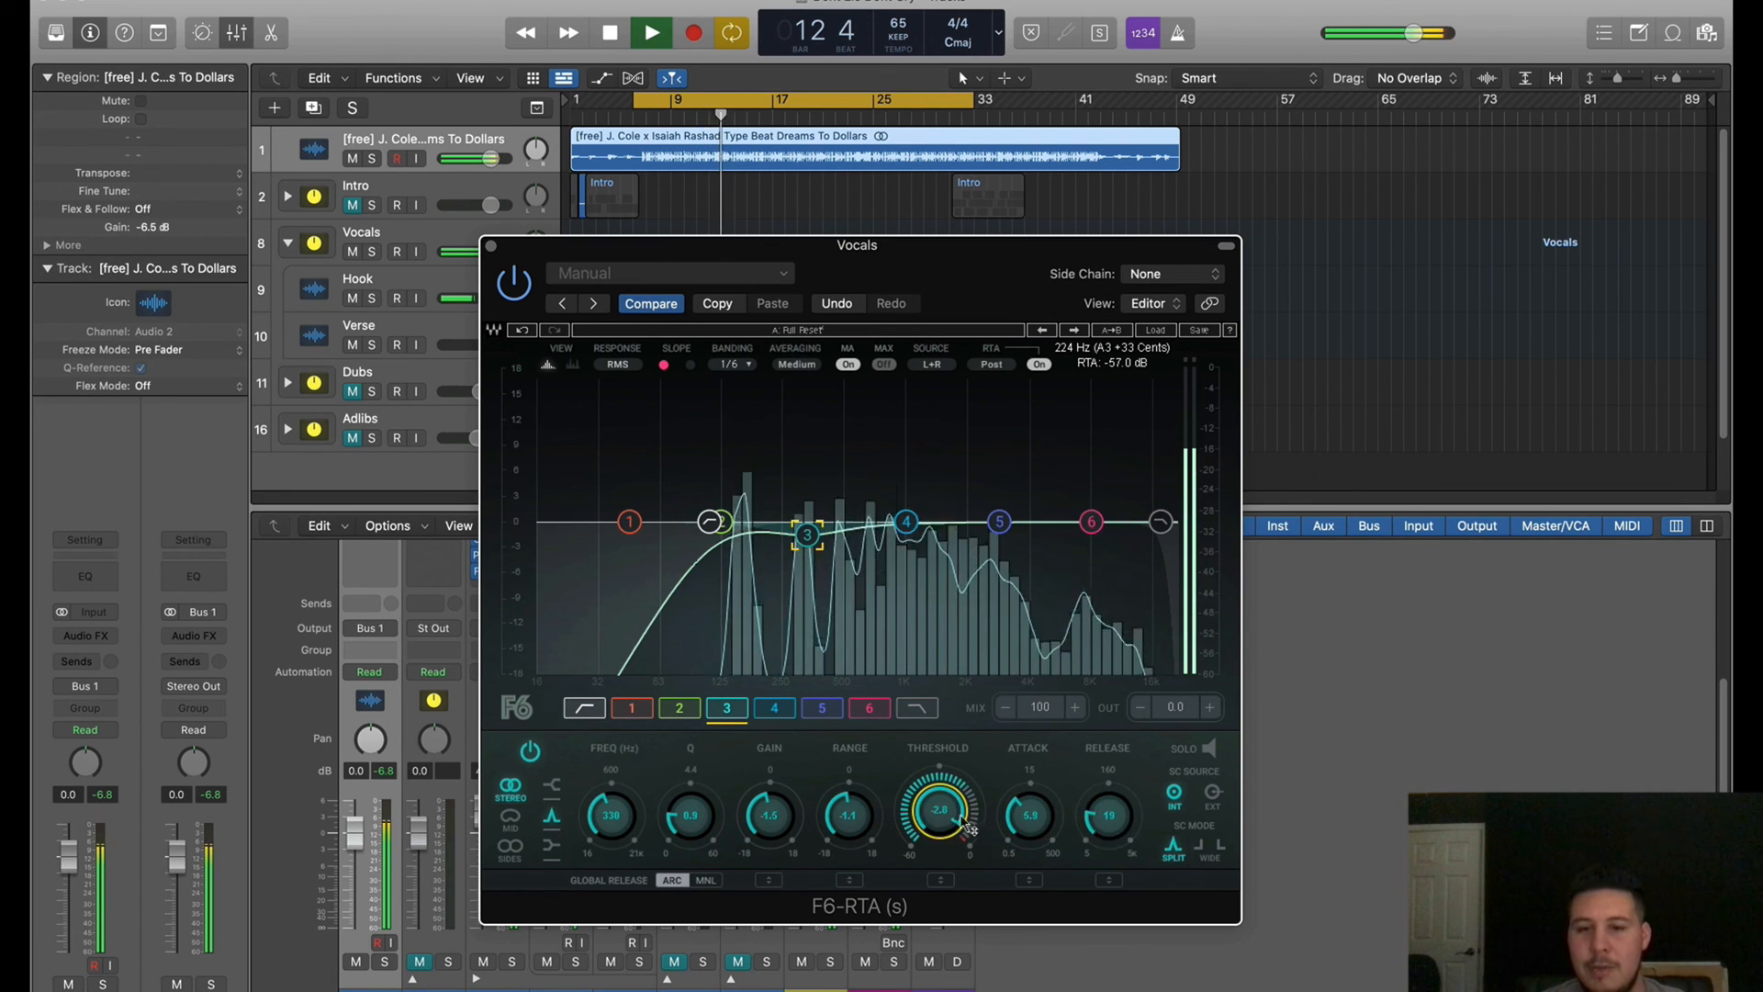
scroll(959, 824, down, 1)
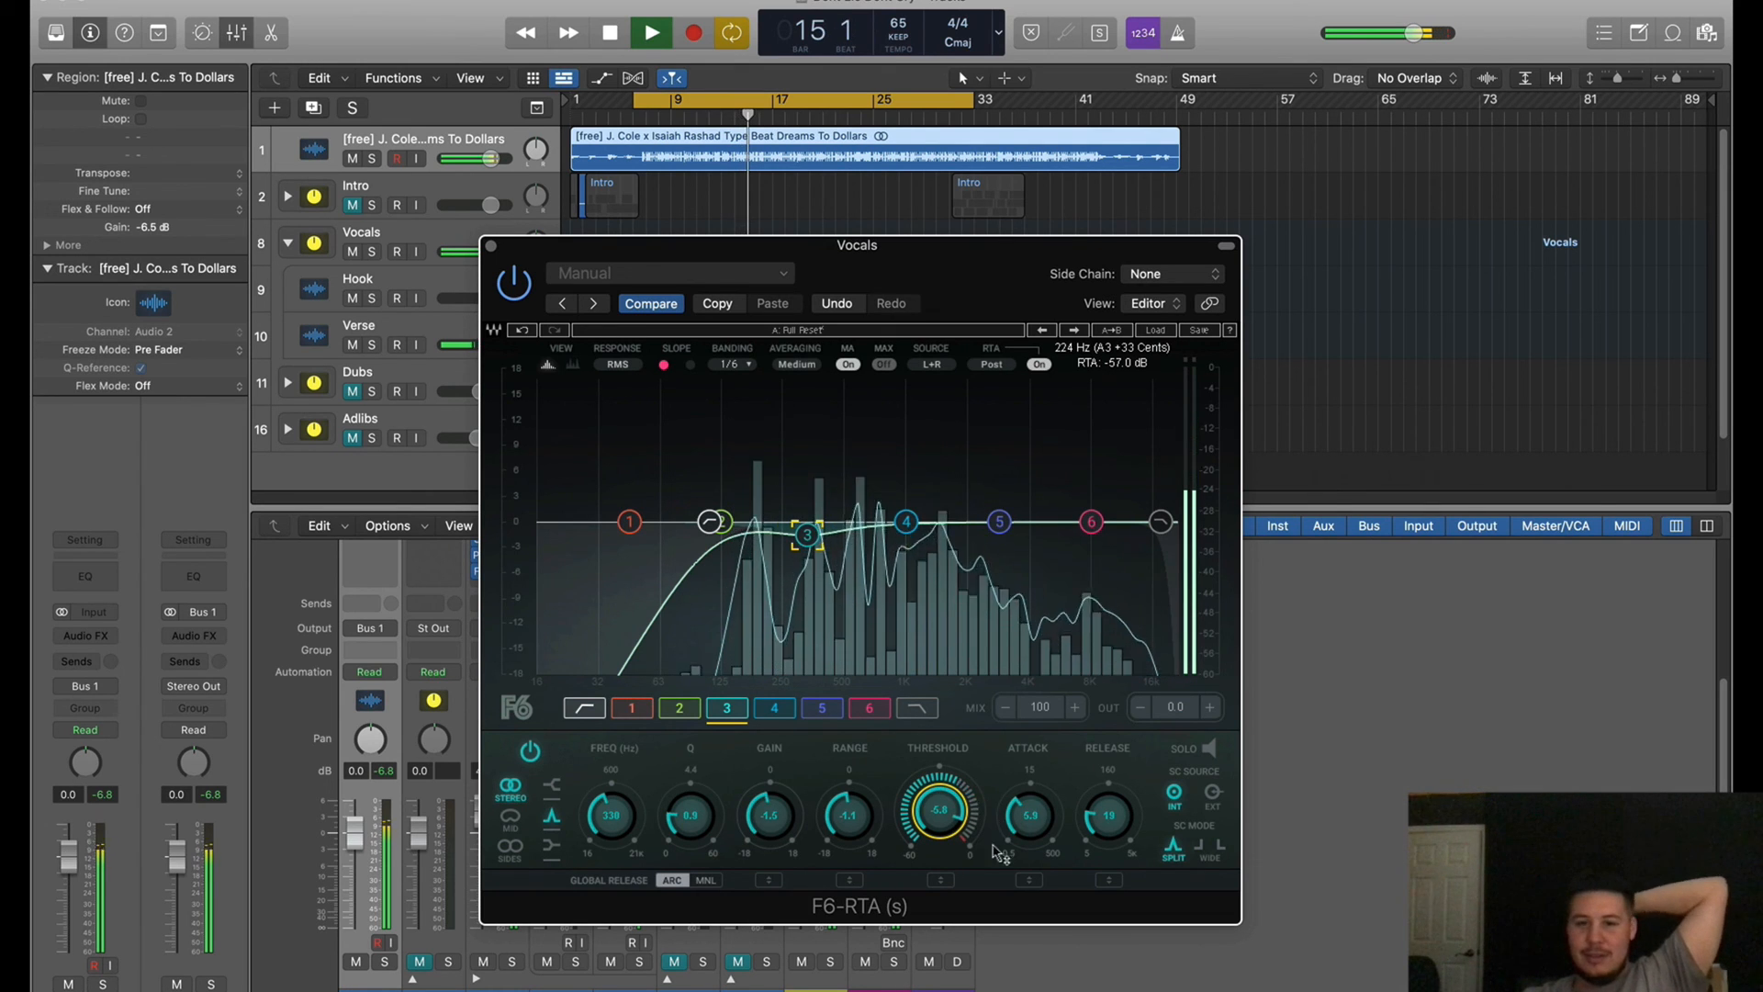
Set F6-RTA band 6 to a high shelf at about 6997 Hz with gain 1.4, and adjust its threshold
drag(934, 812, 946, 838)
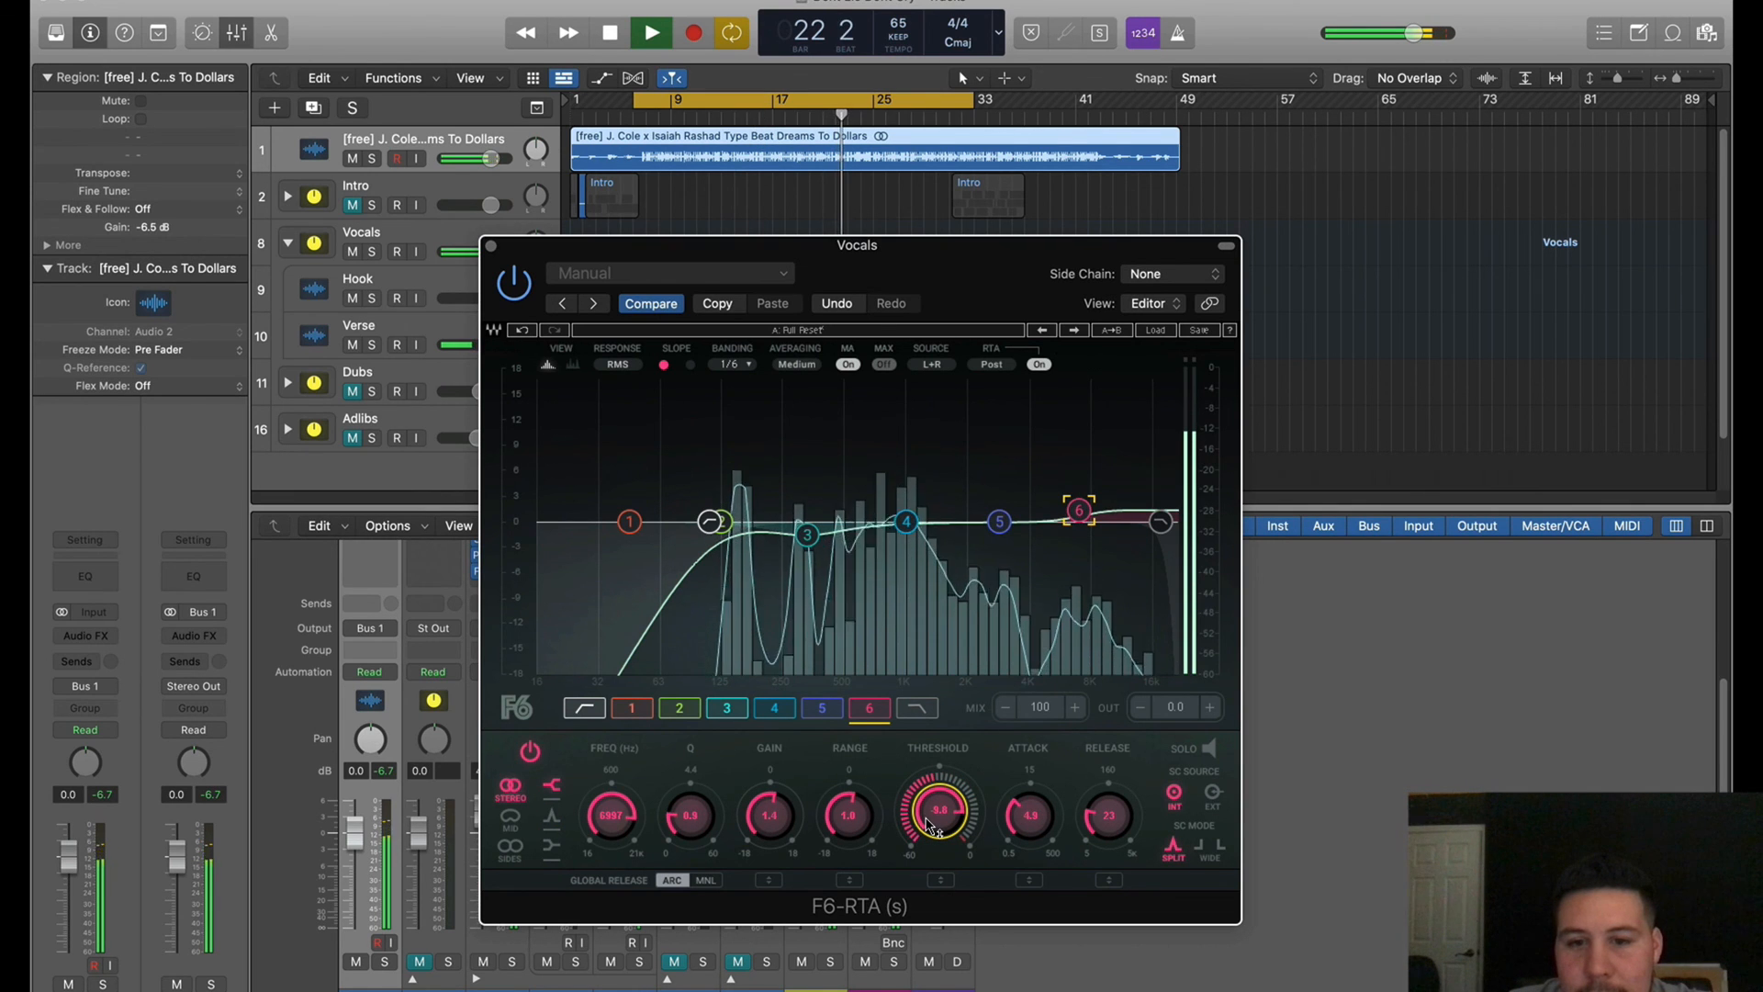
drag(929, 824, 930, 826)
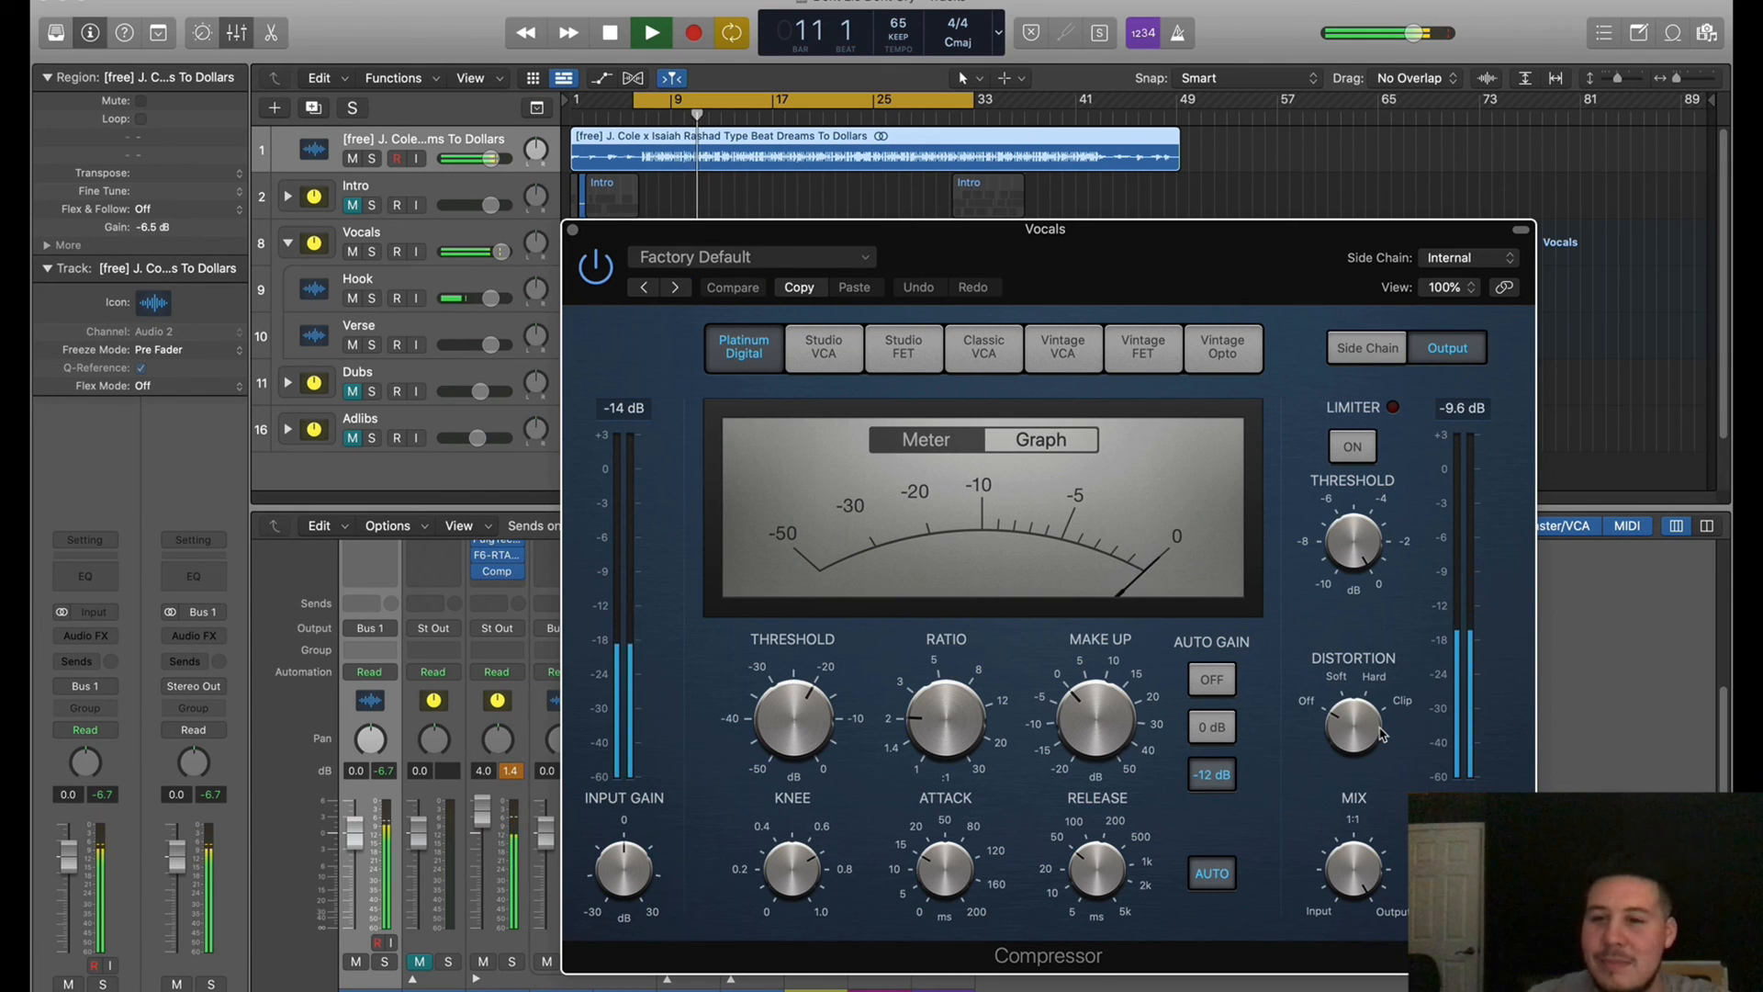
In the vocal Compressor, set distortion to Soft, turn auto gain off and choose the Studio FET circuit type
drag(1376, 733, 1376, 715)
click(1212, 681)
click(1222, 347)
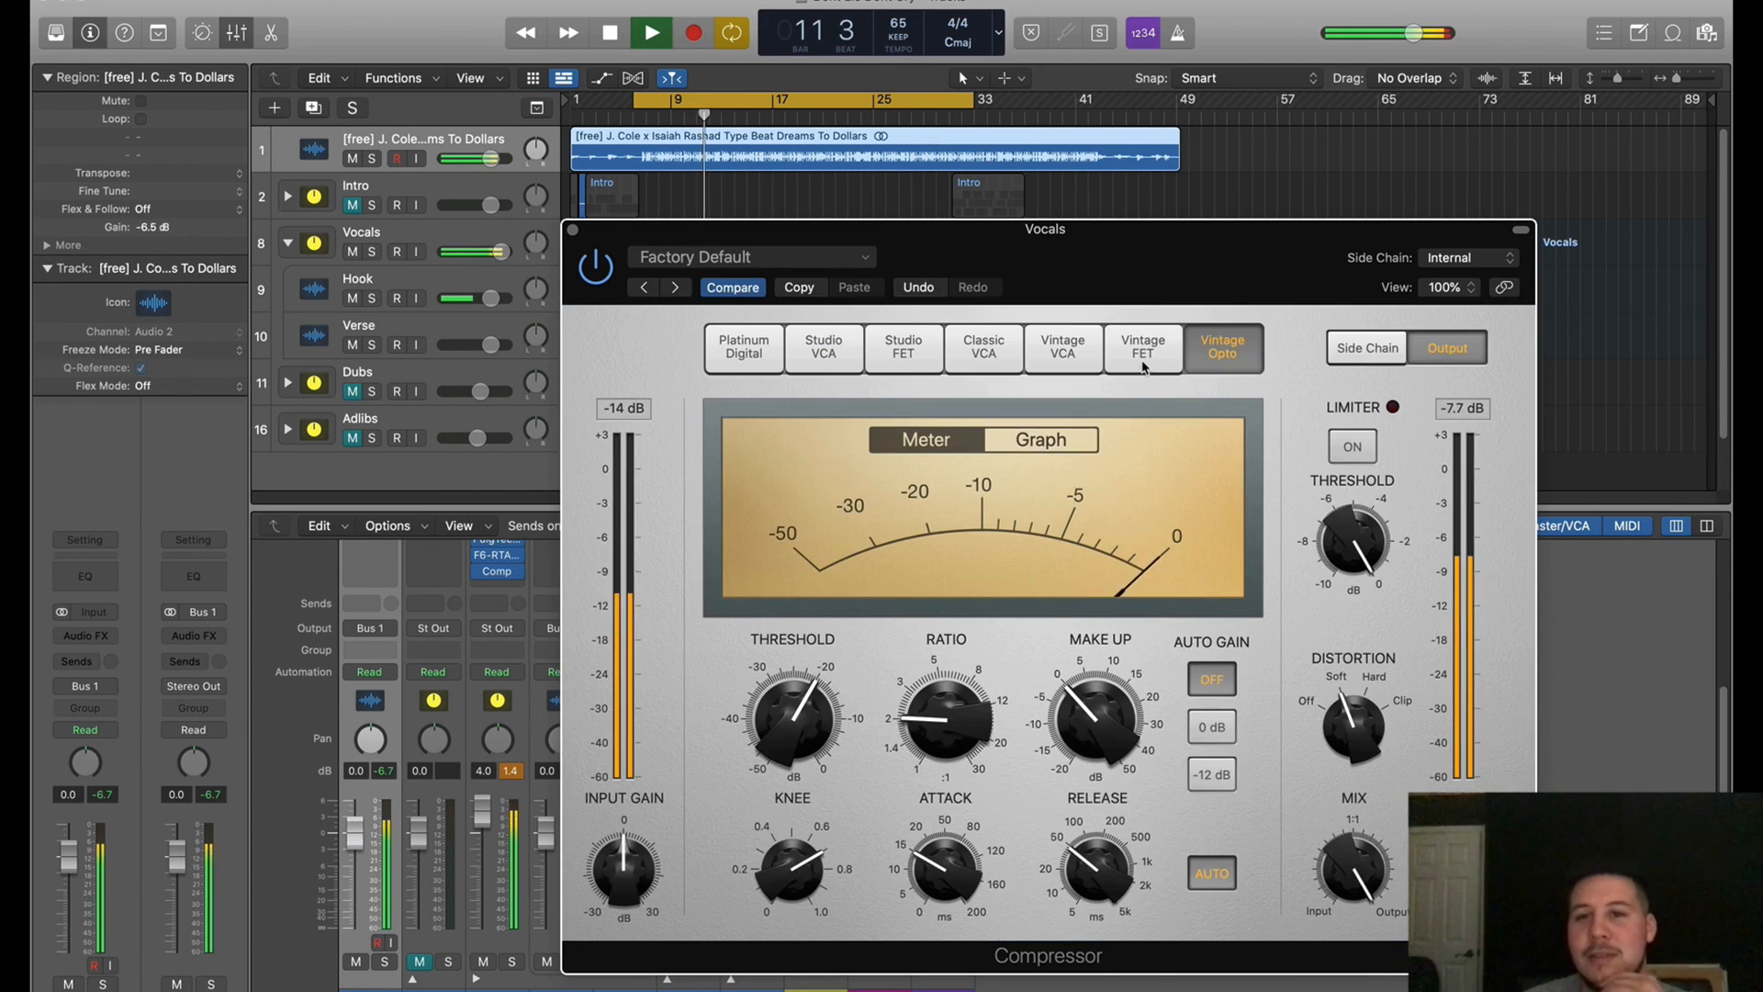
click(1143, 353)
click(895, 353)
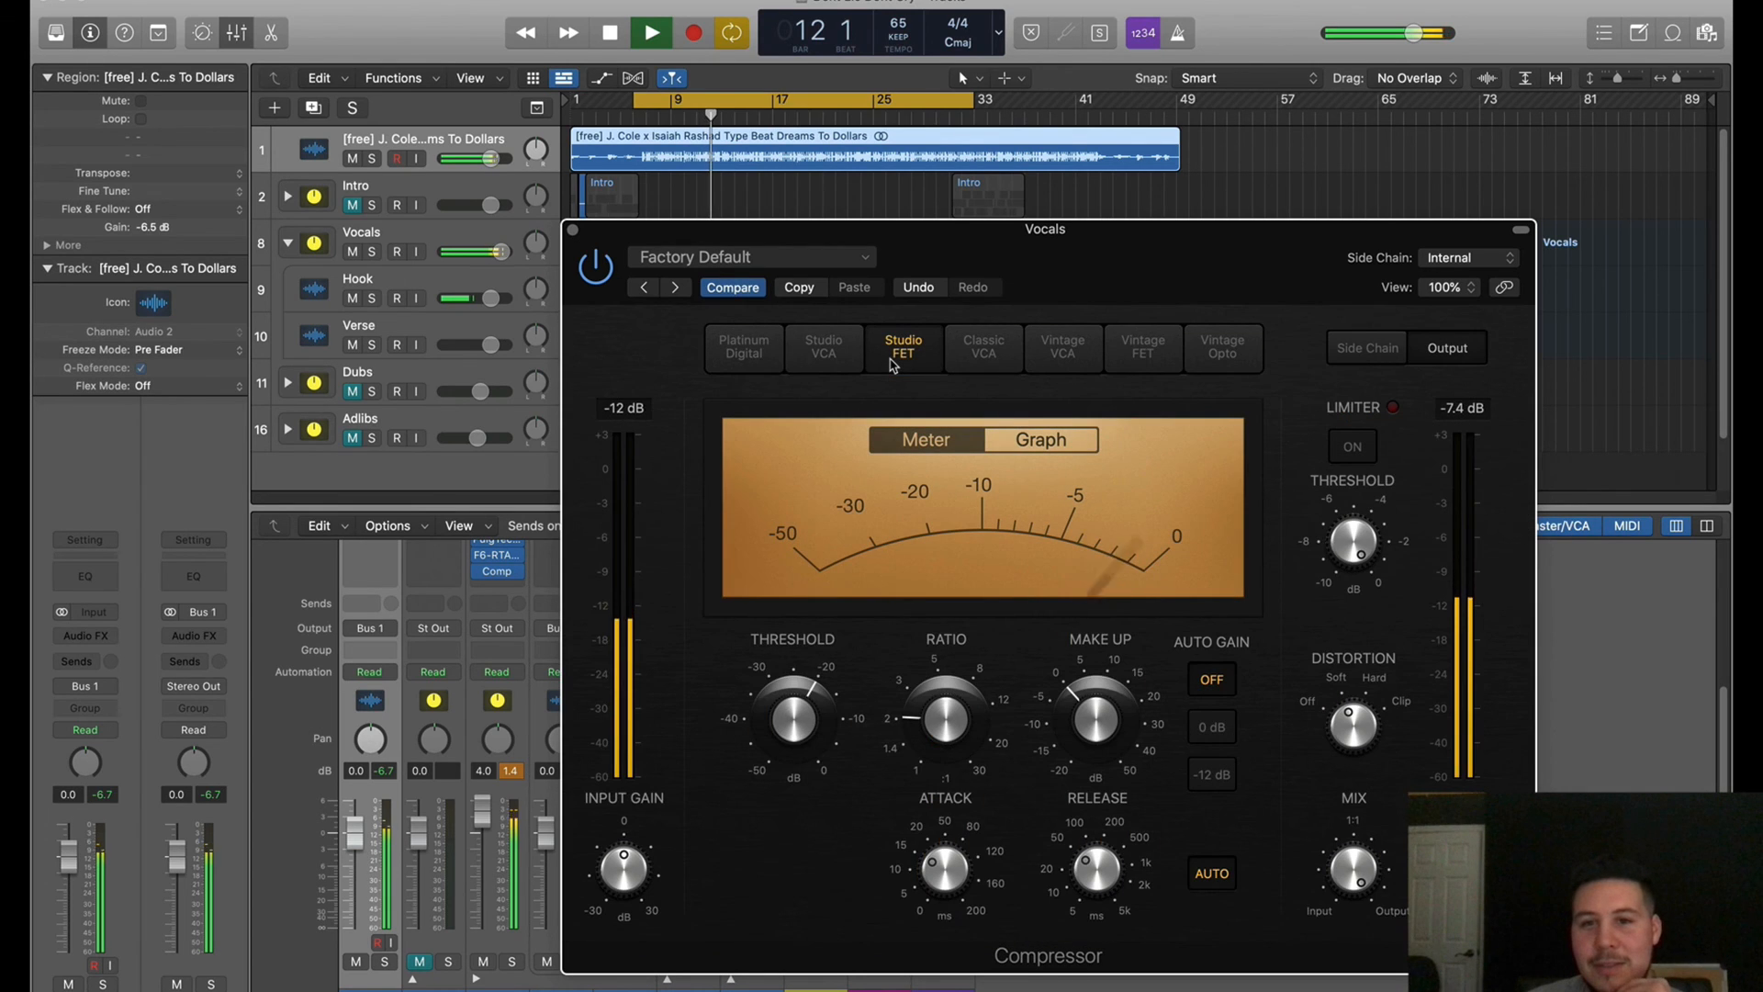
mouse_move(823, 745)
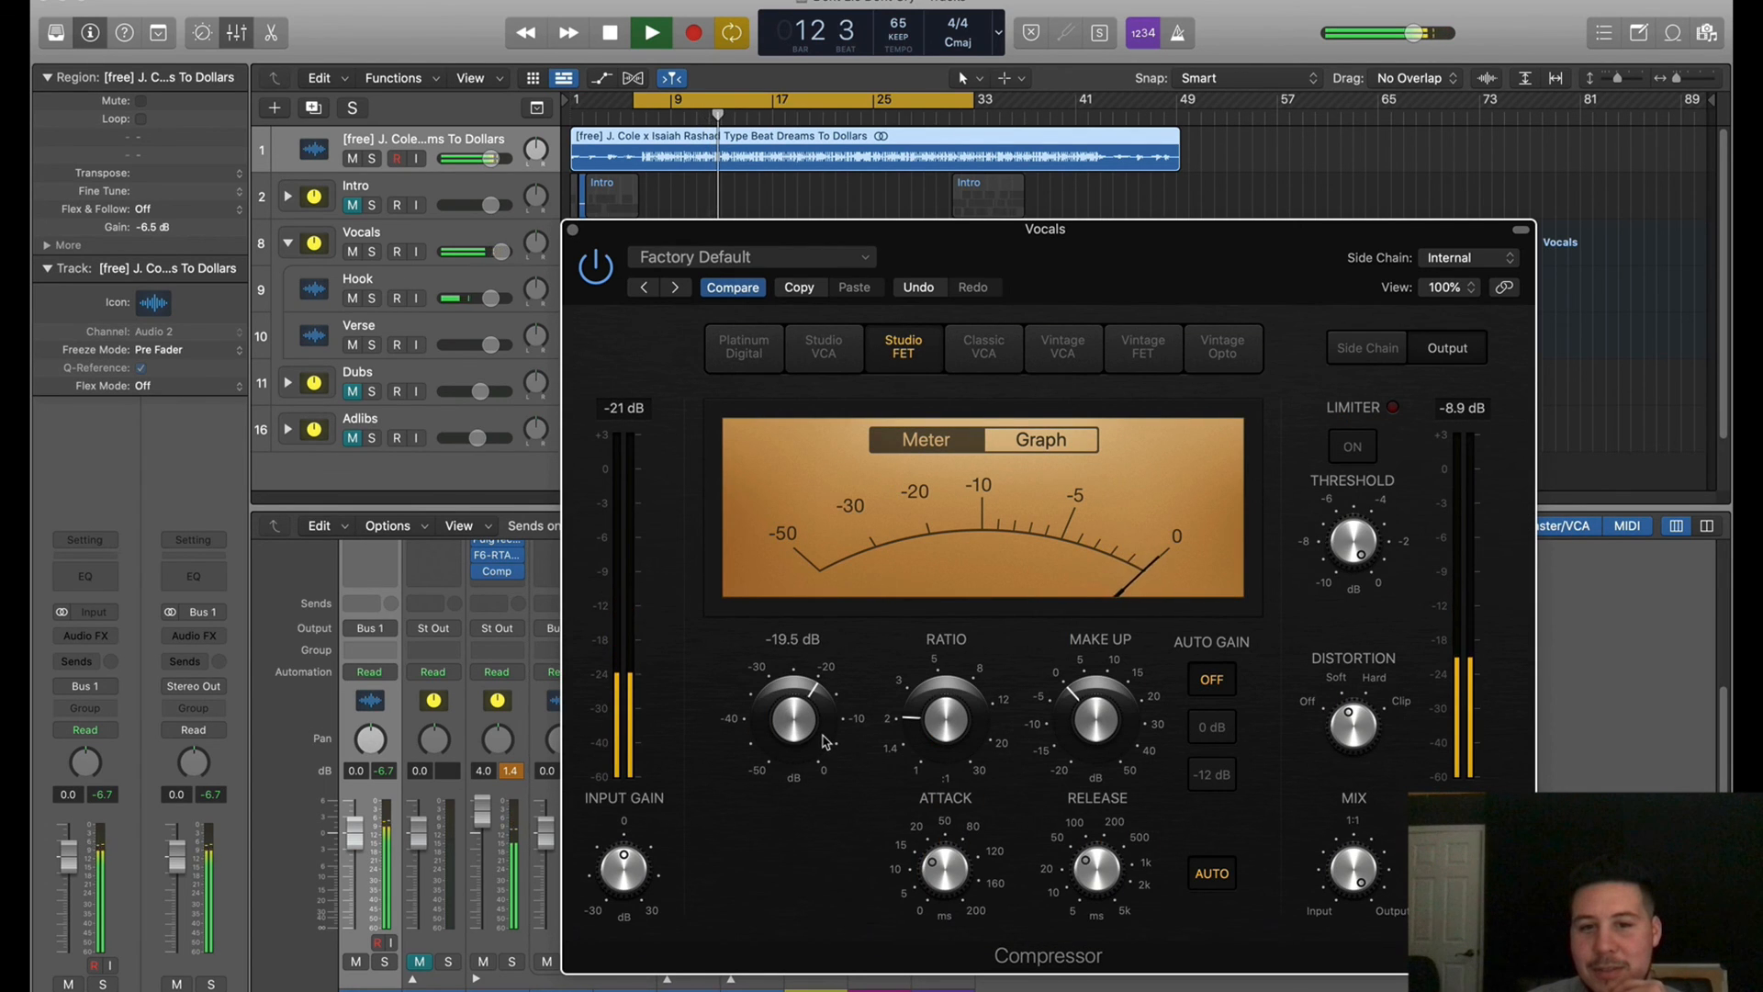
Audition the Vintage Opto and Vintage FET circuit types in the vocal Compressor, return to Studio FET and set the threshold to -19 dB
click(1226, 354)
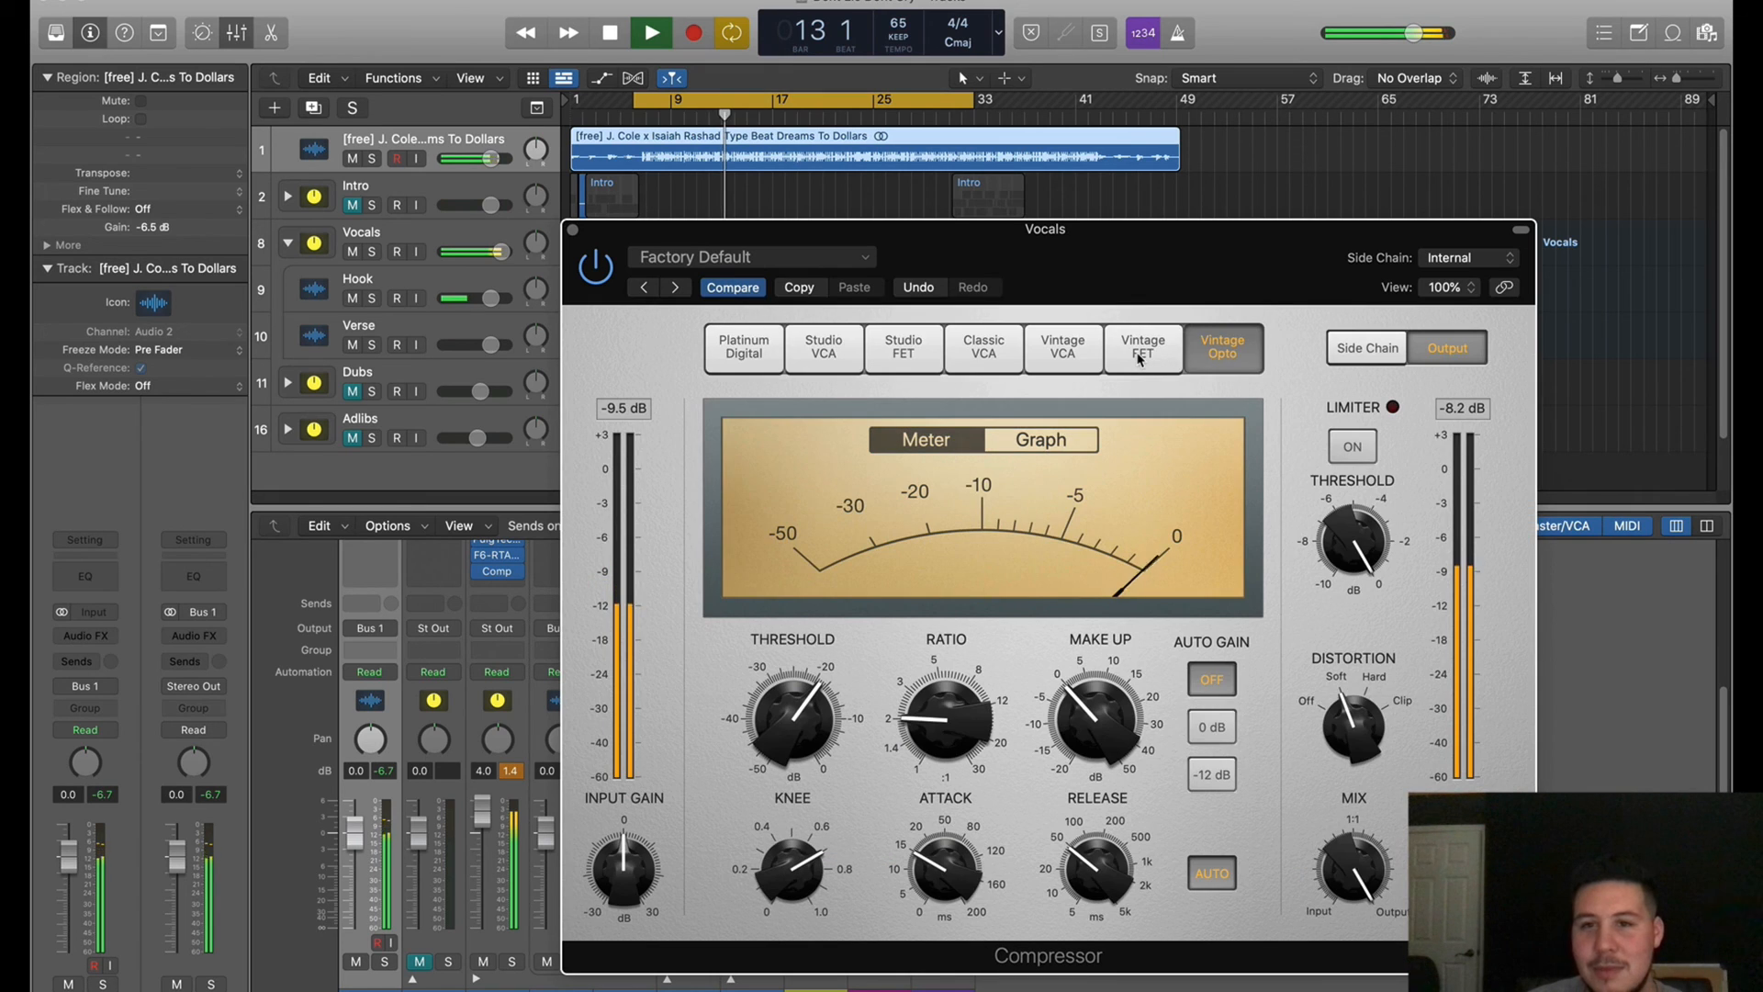
click(1138, 353)
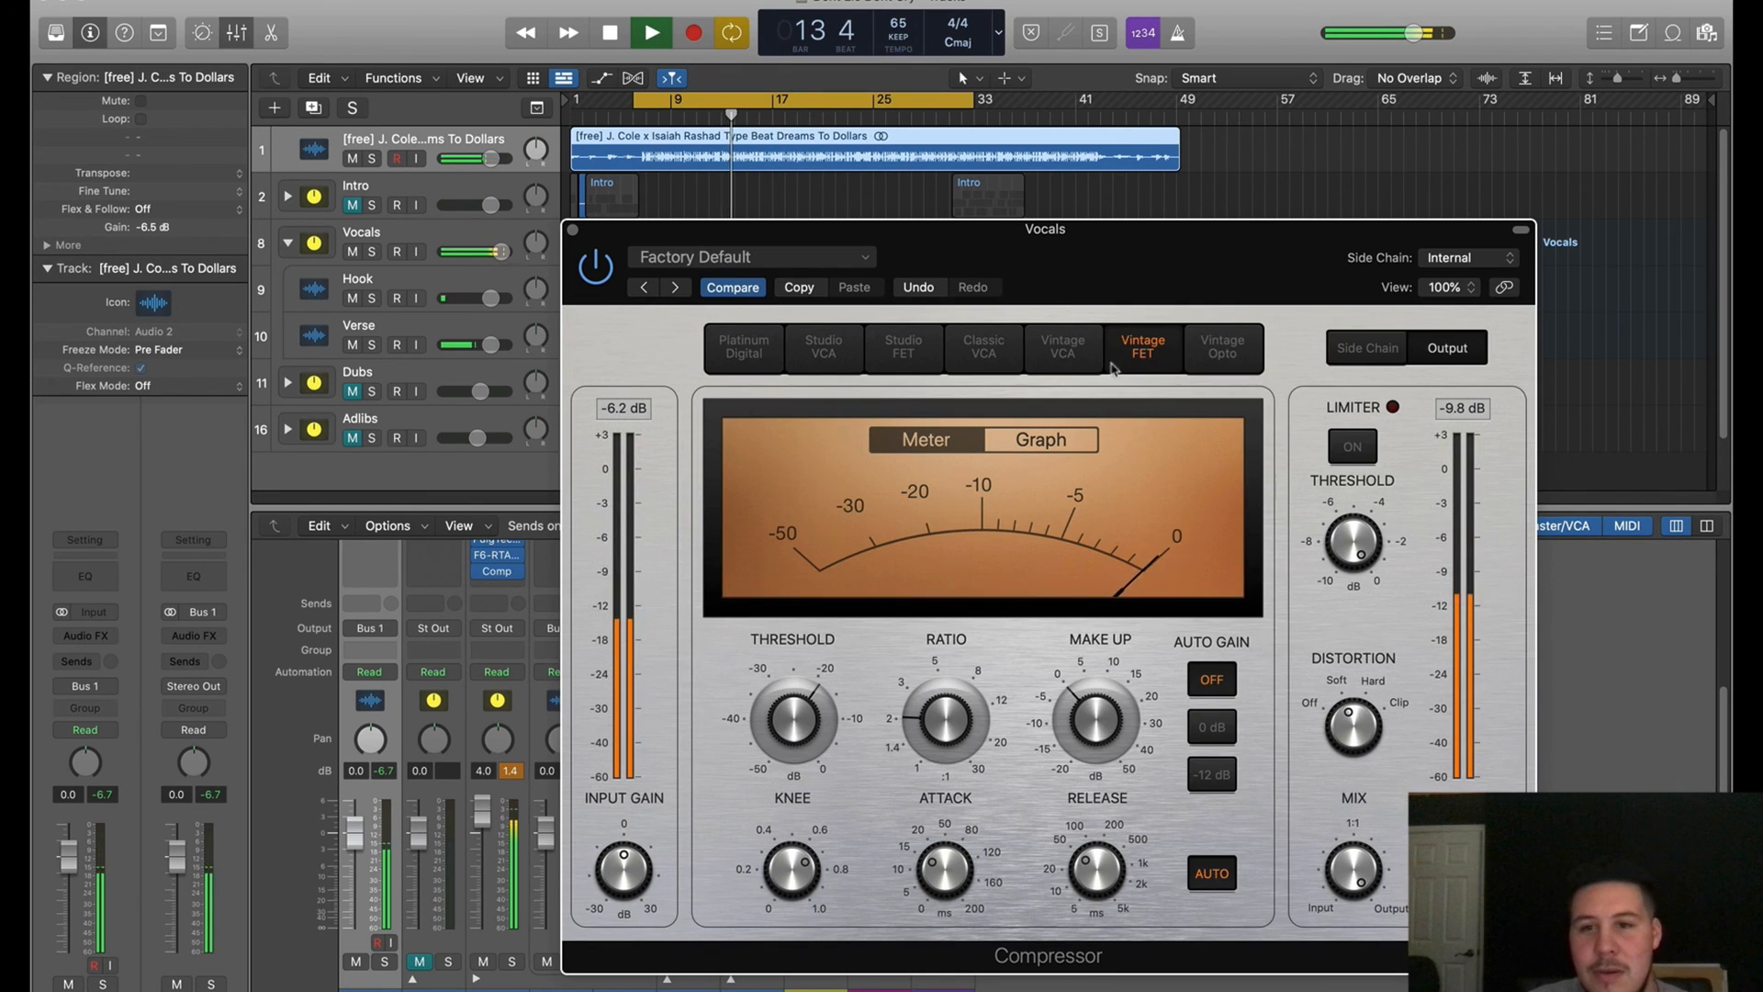
click(847, 364)
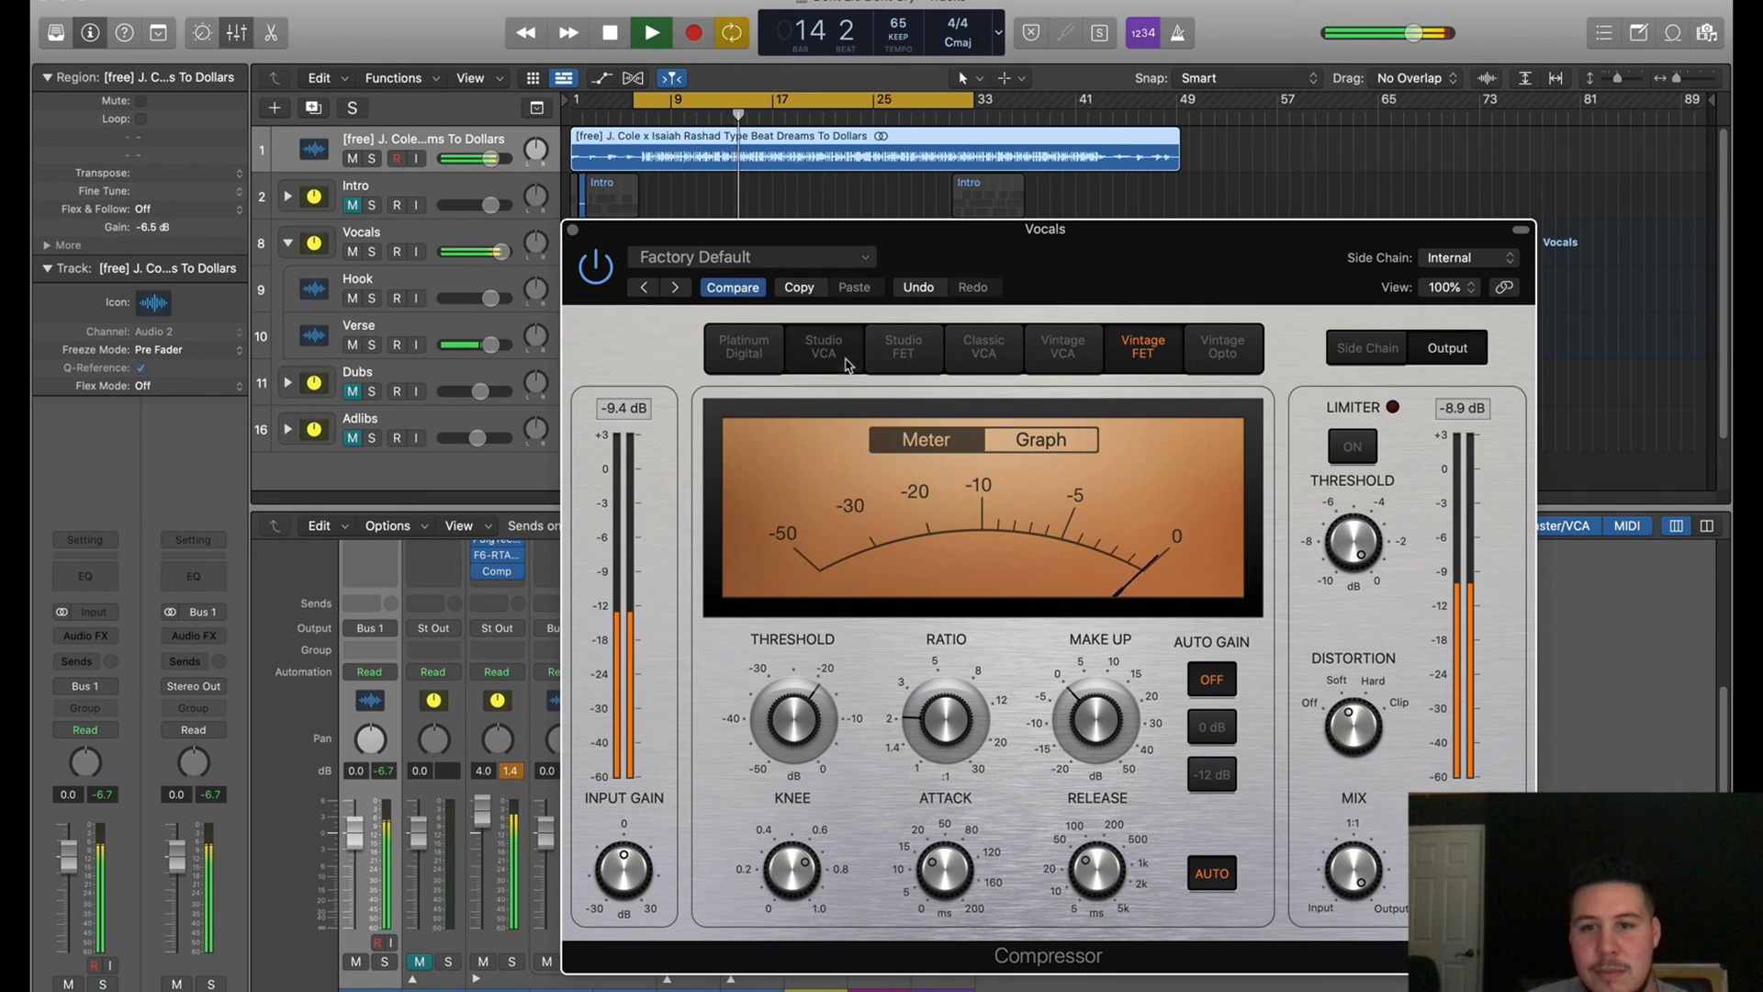
click(900, 356)
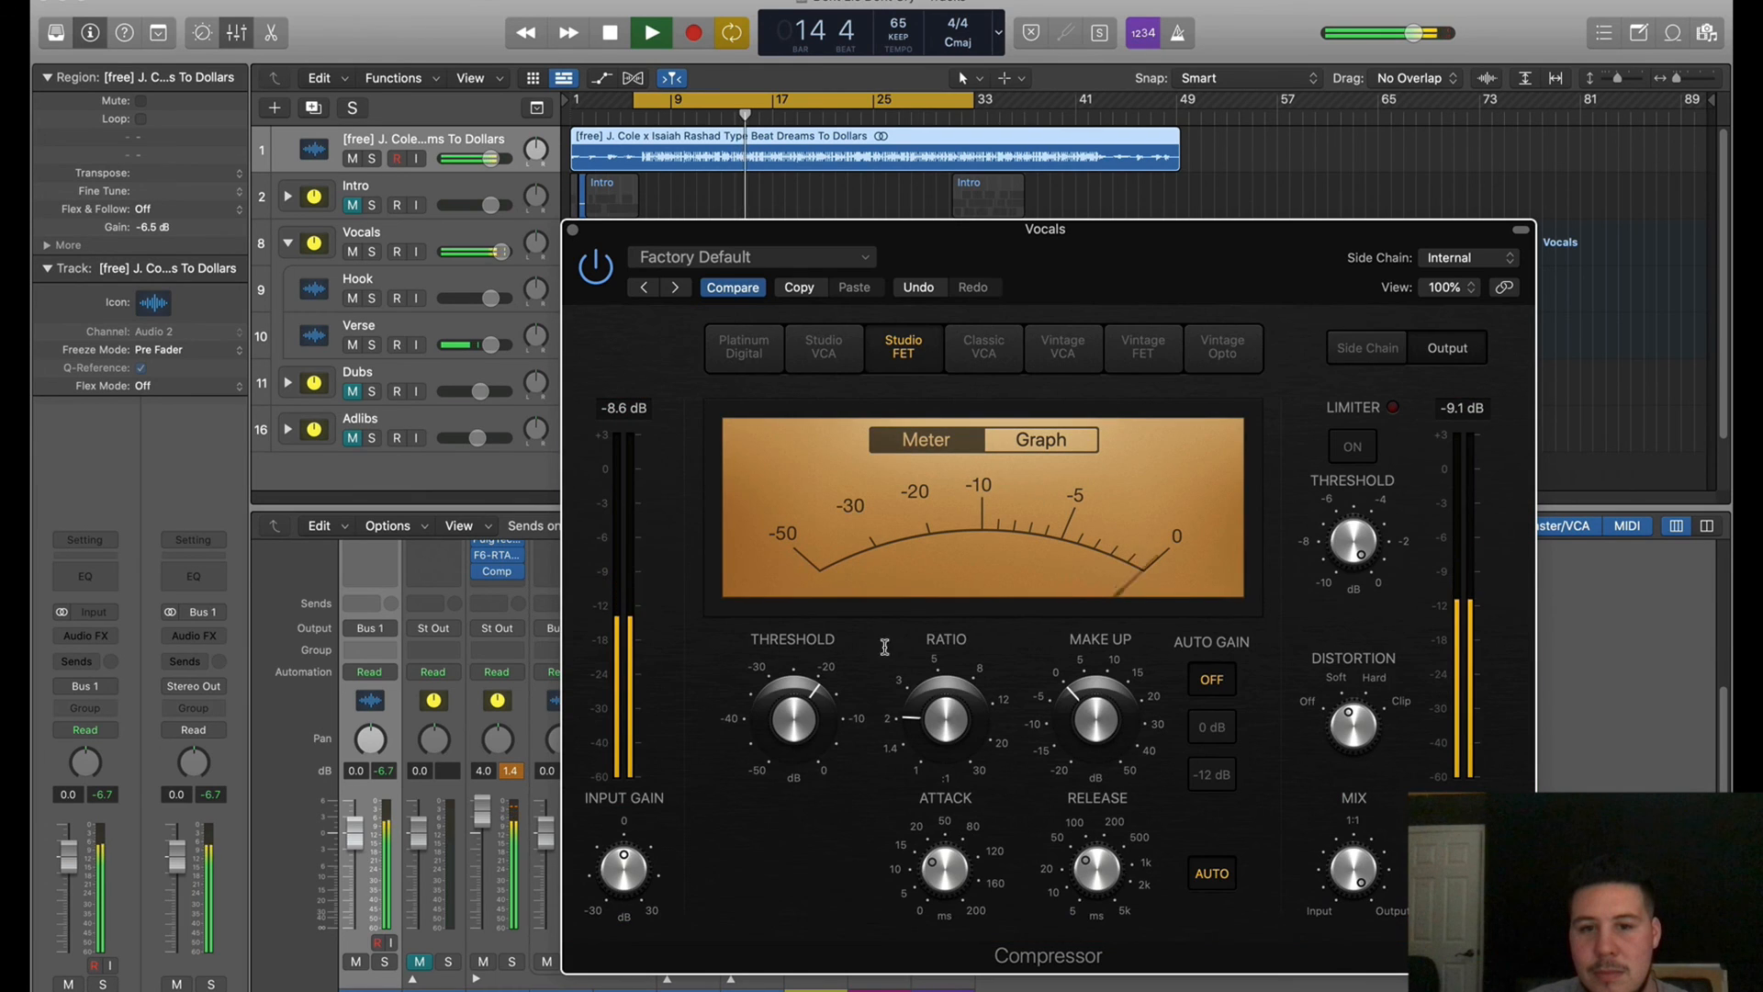
mouse_move(824, 720)
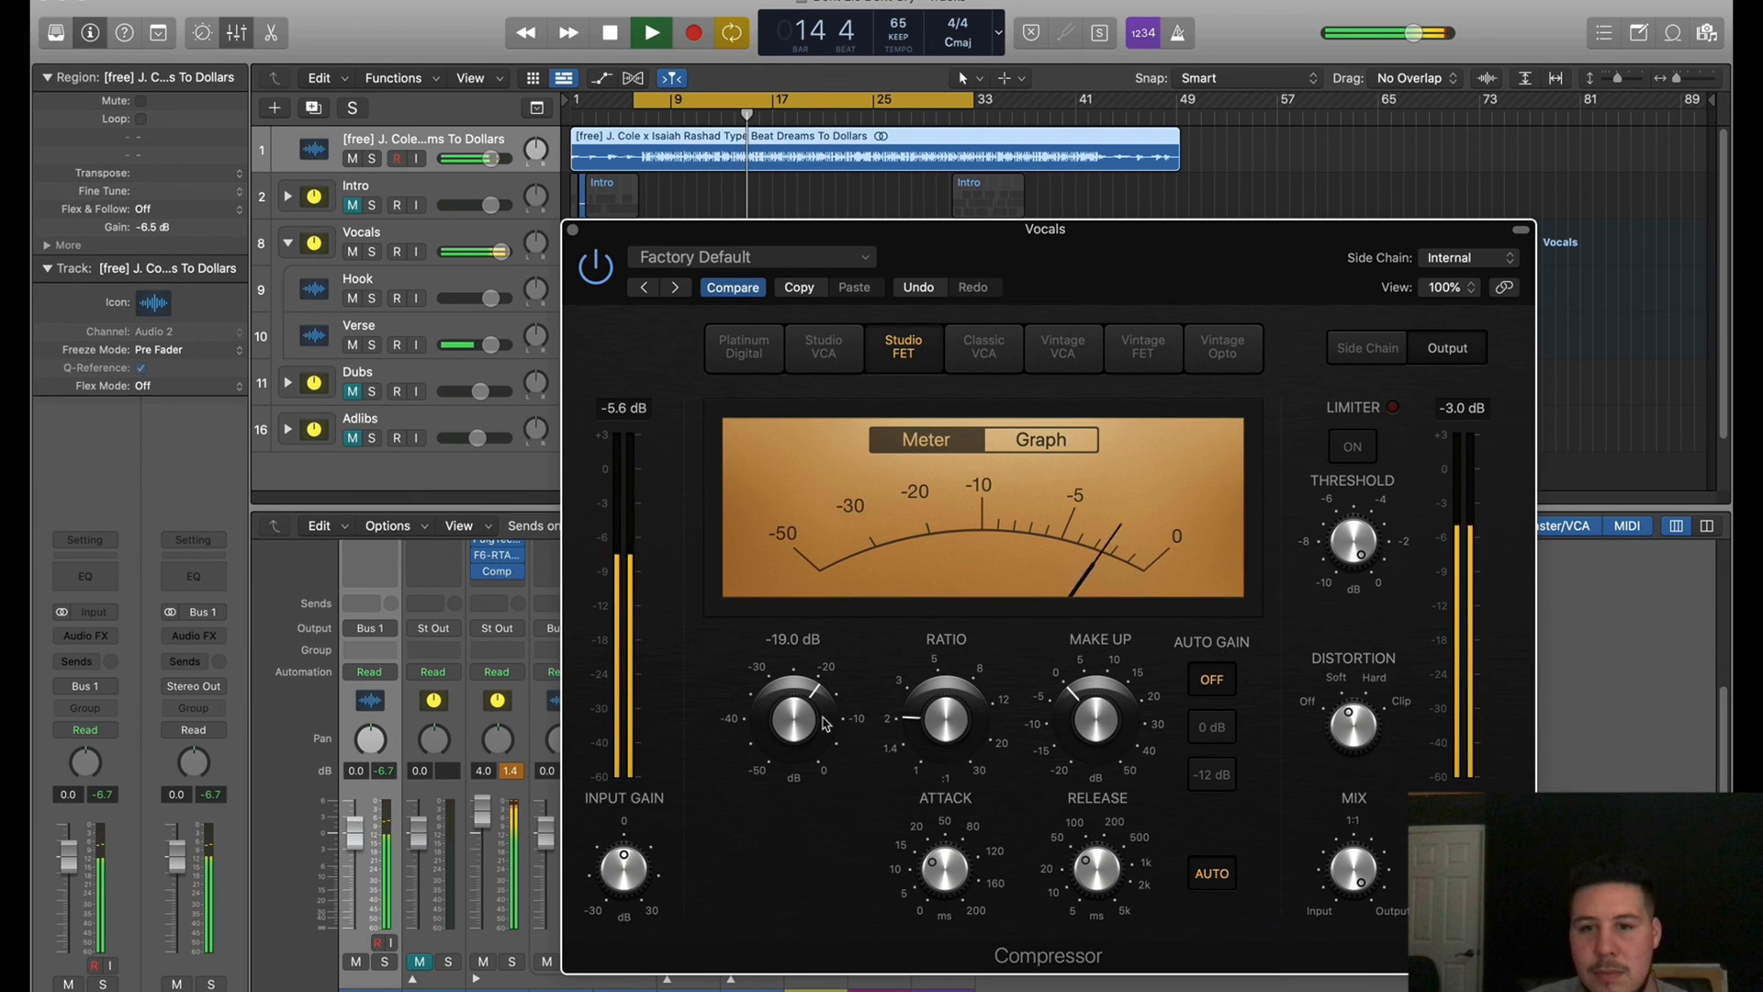
click(573, 229)
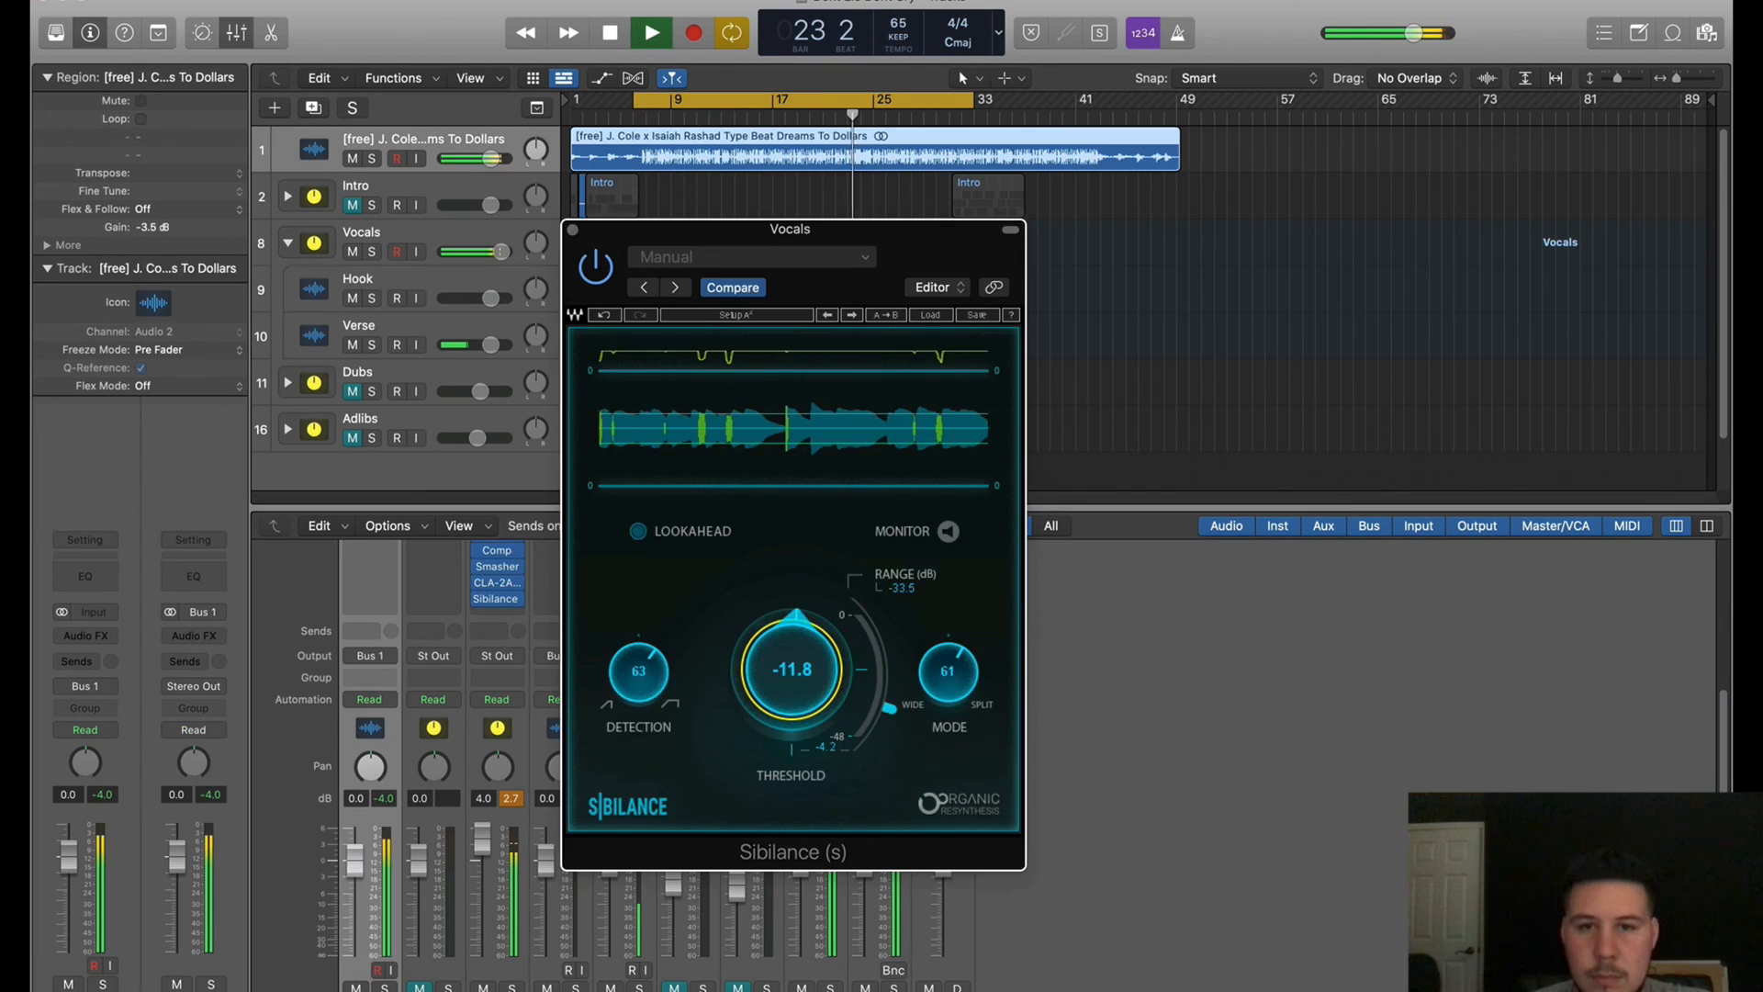
In the Vocals channel's Sibilance plug-in, set the threshold to -13.0, enable Lookahead and set the range to -34.0
scroll(826, 694, down, 5)
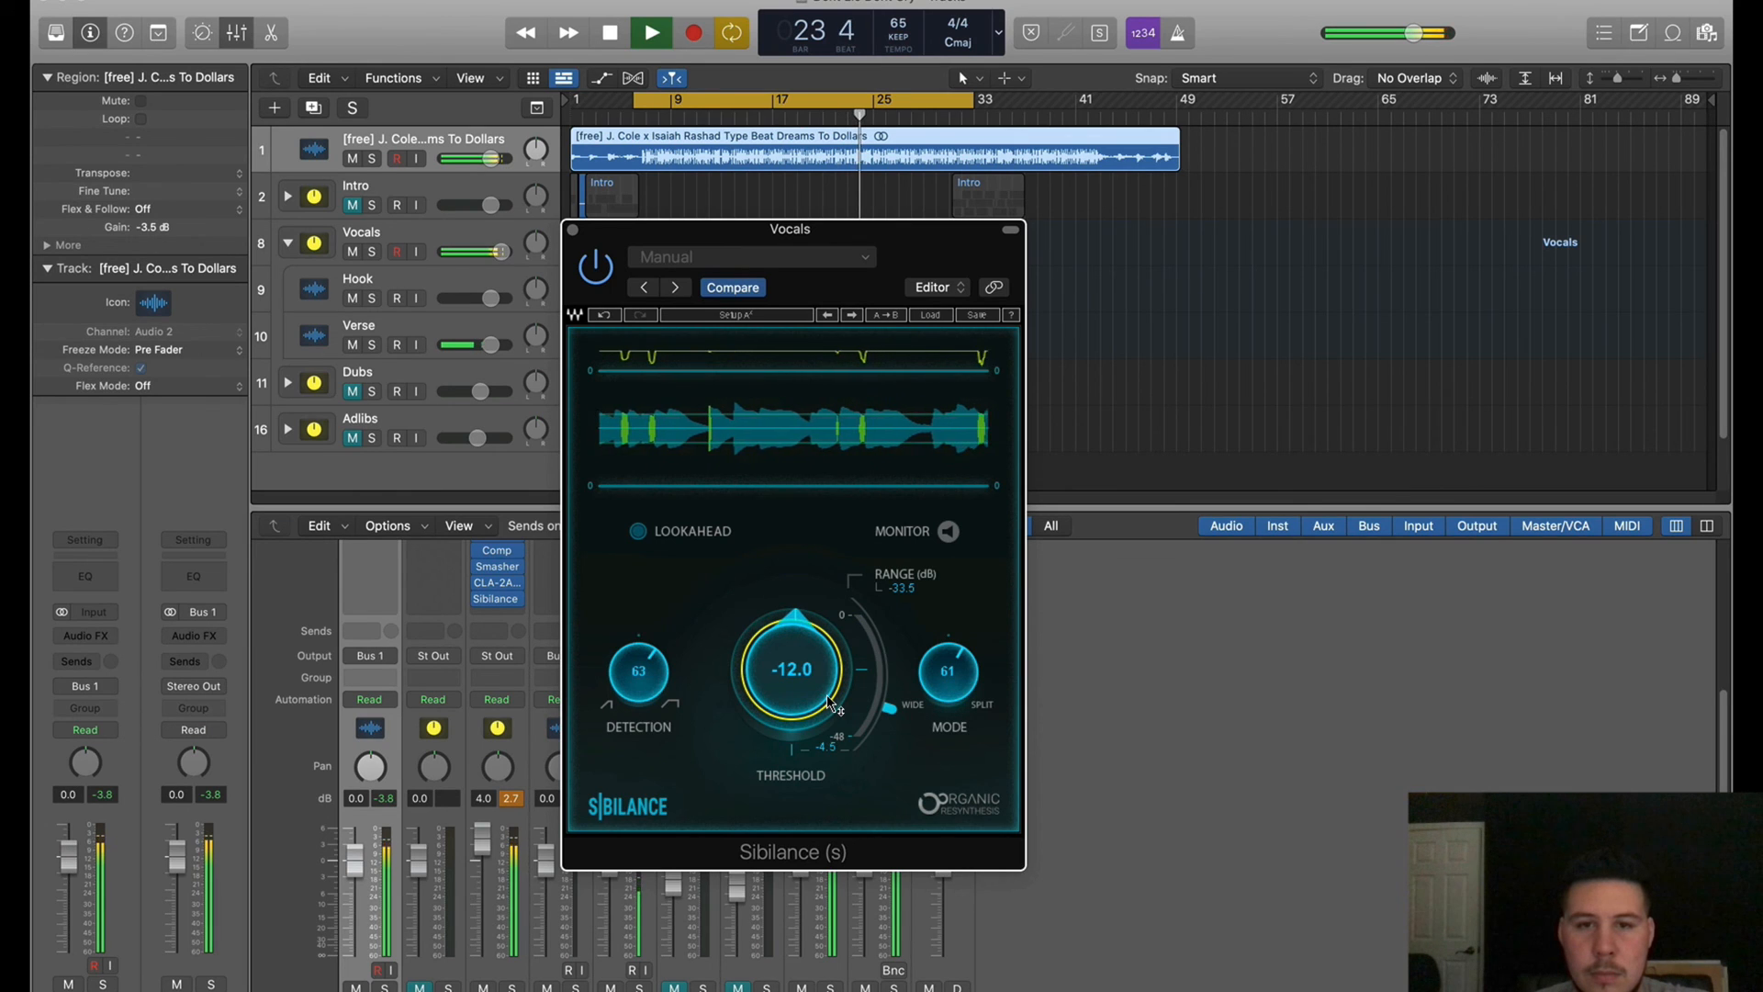
scroll(827, 695, down, 1)
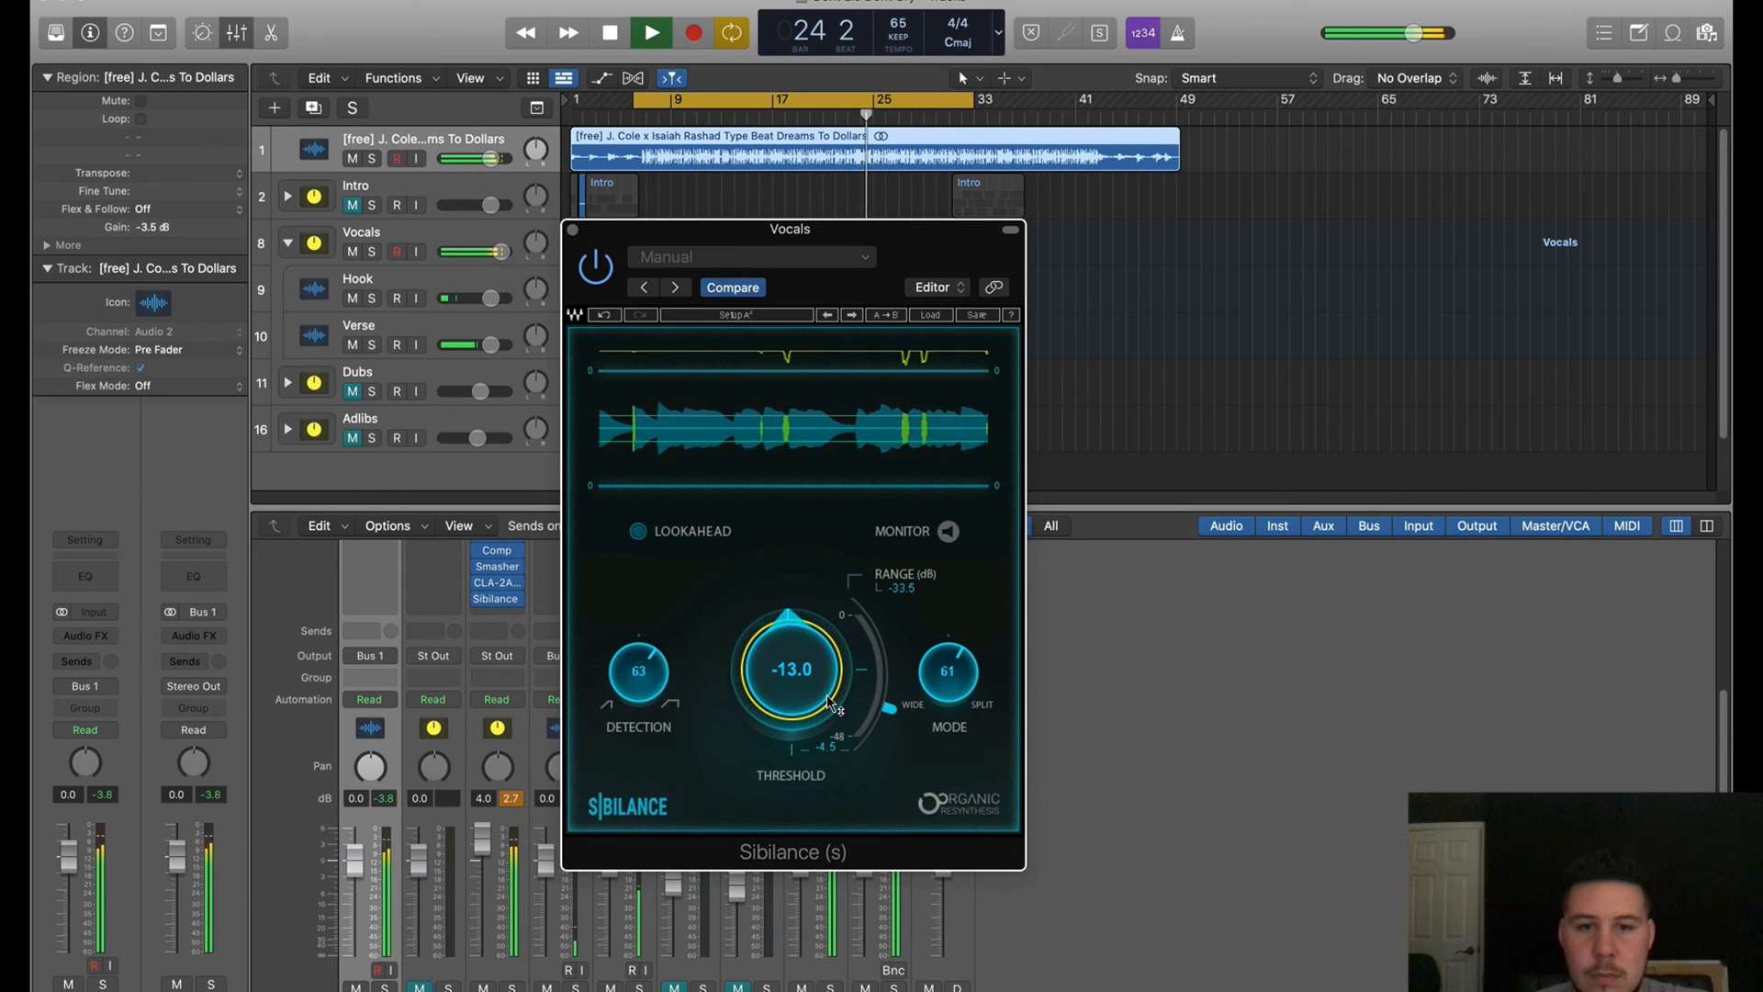
click(638, 532)
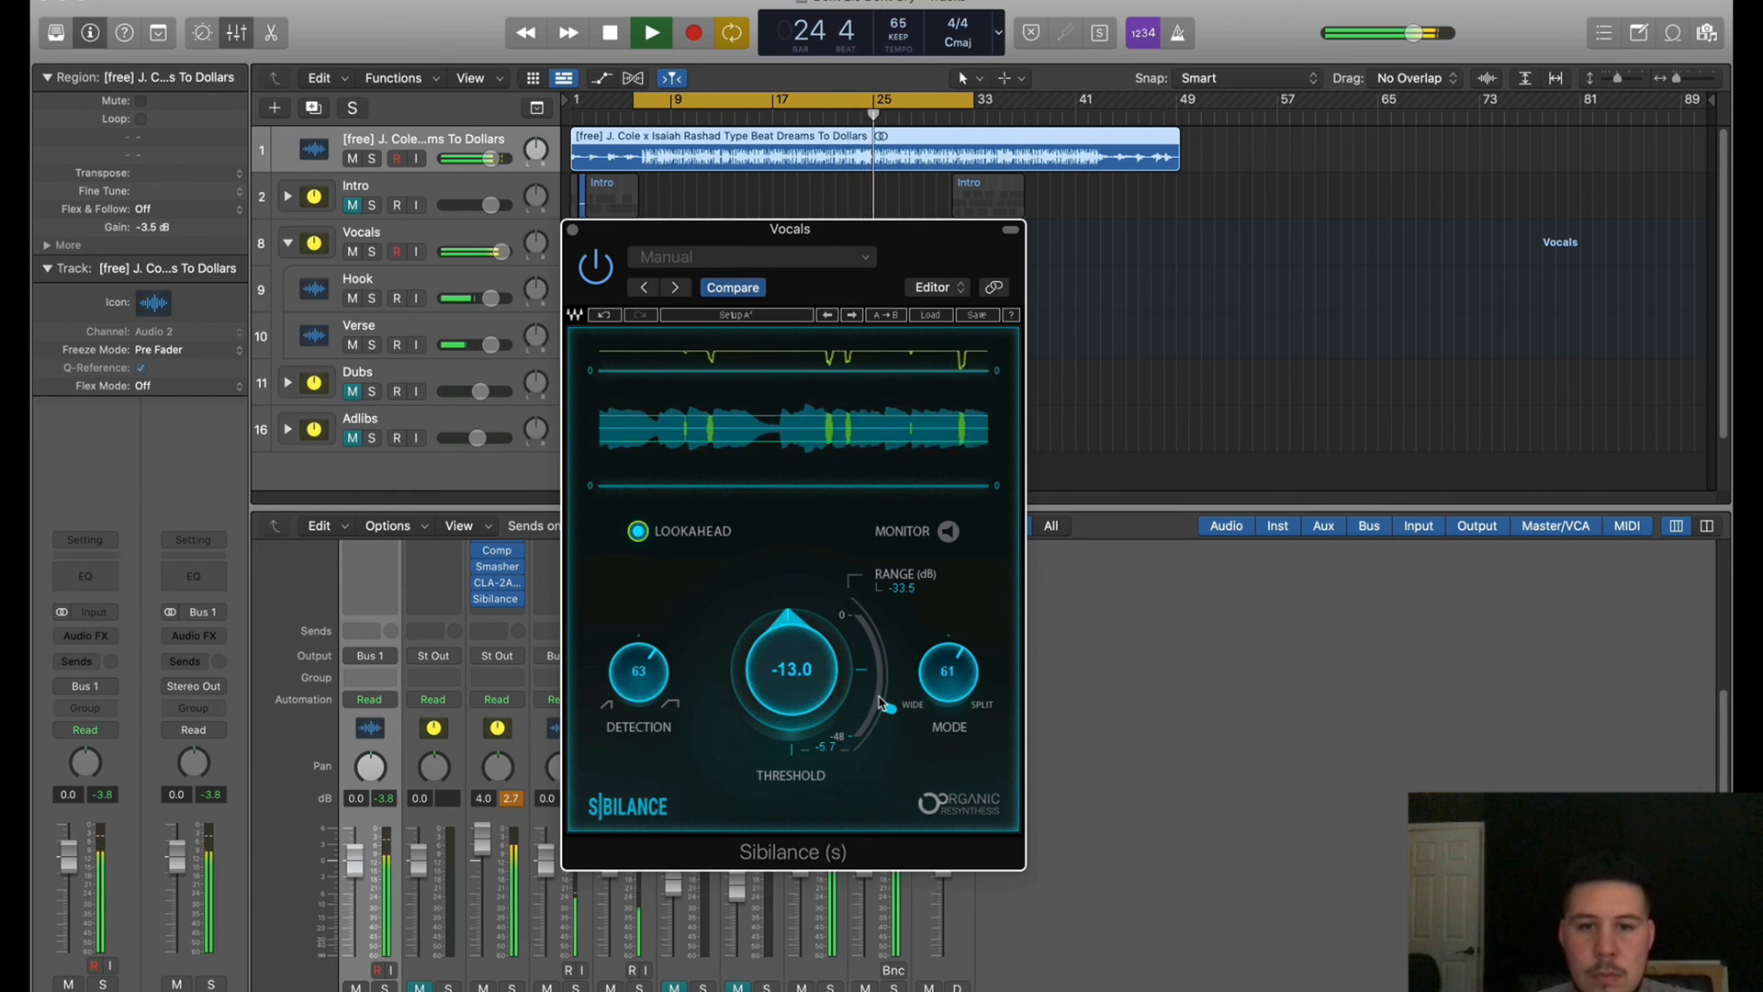
drag(896, 699, 898, 703)
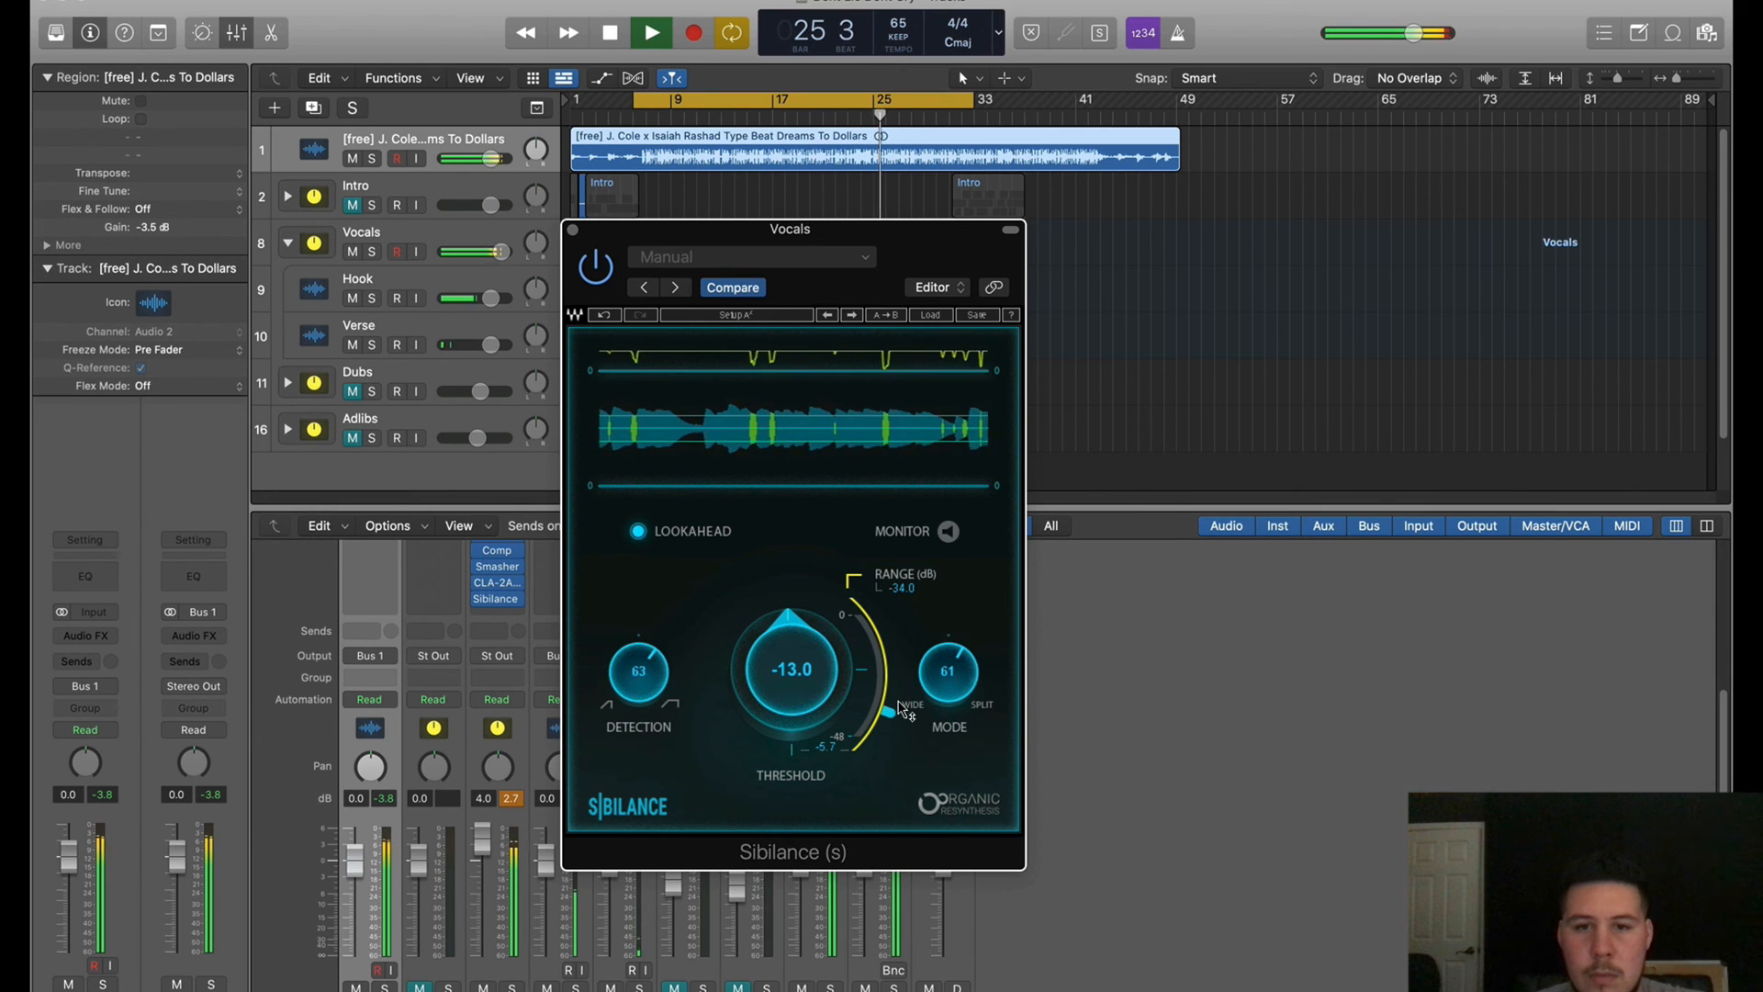
click(572, 230)
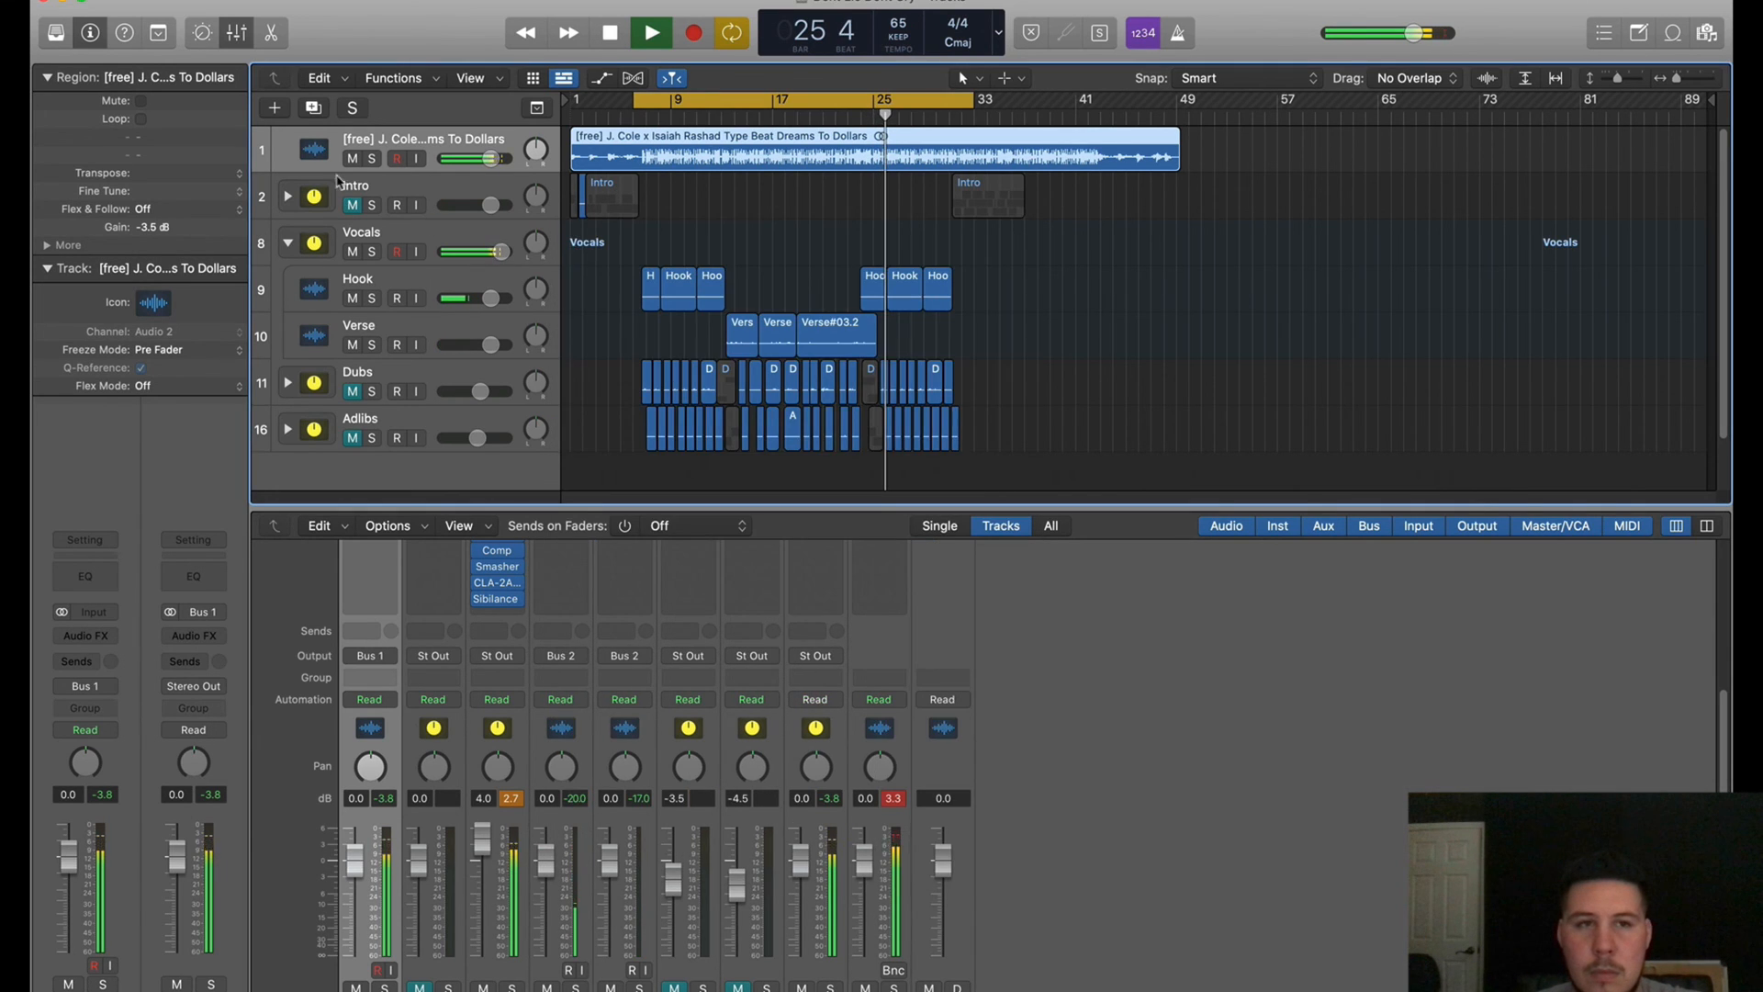
Reset the gain of the beat's audio region to 0 dB
double_click(178, 226)
text(0)
key(Return)
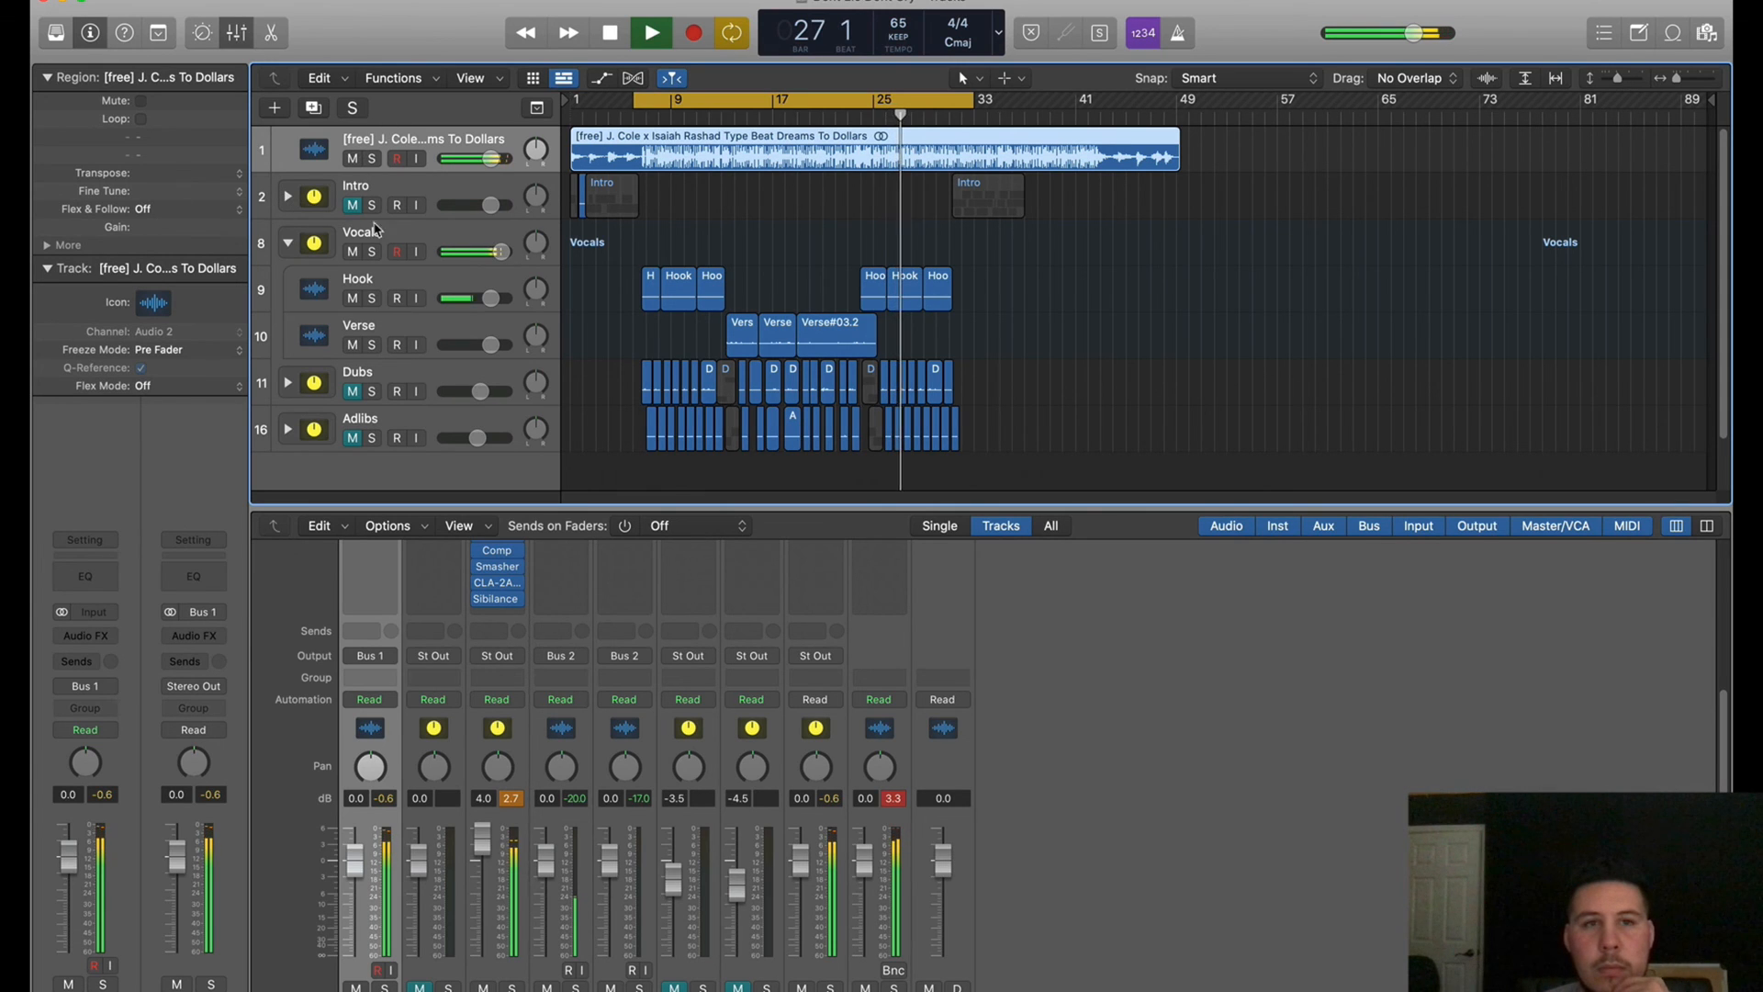
Collapse the Vocals stack, set its volume fader to 0.0 dB and reset its peak level display
click(287, 243)
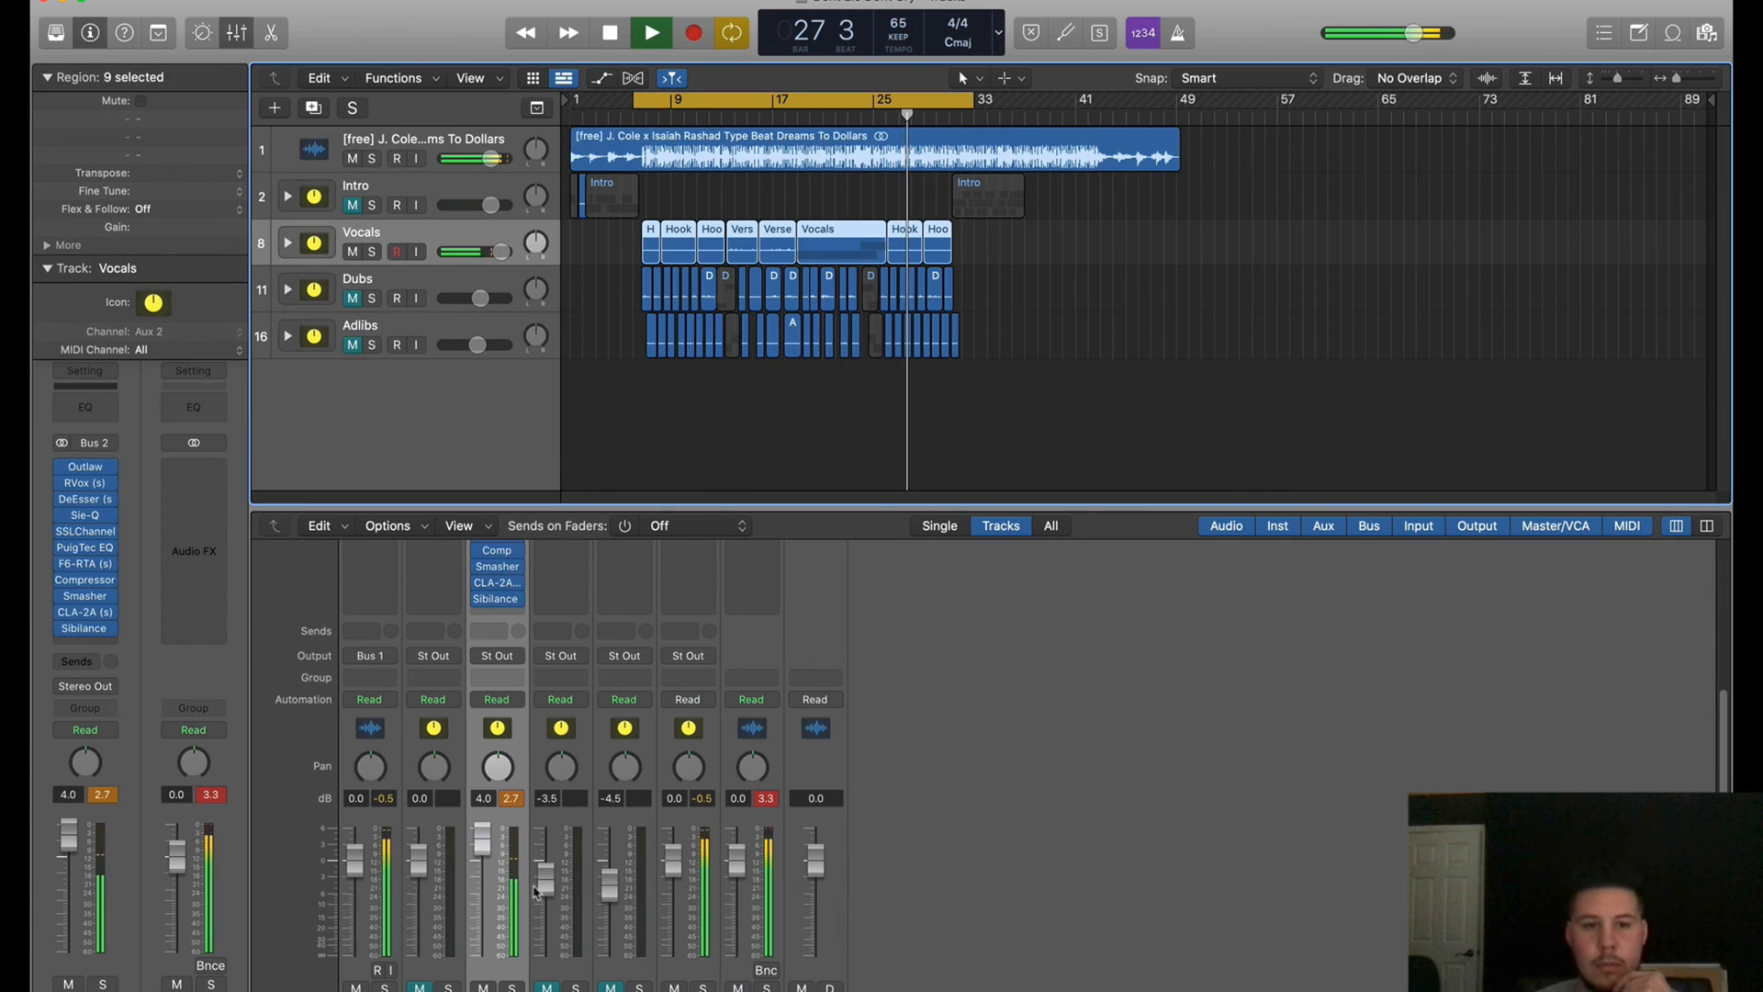
double_click(483, 798)
text(+0)
key(Return)
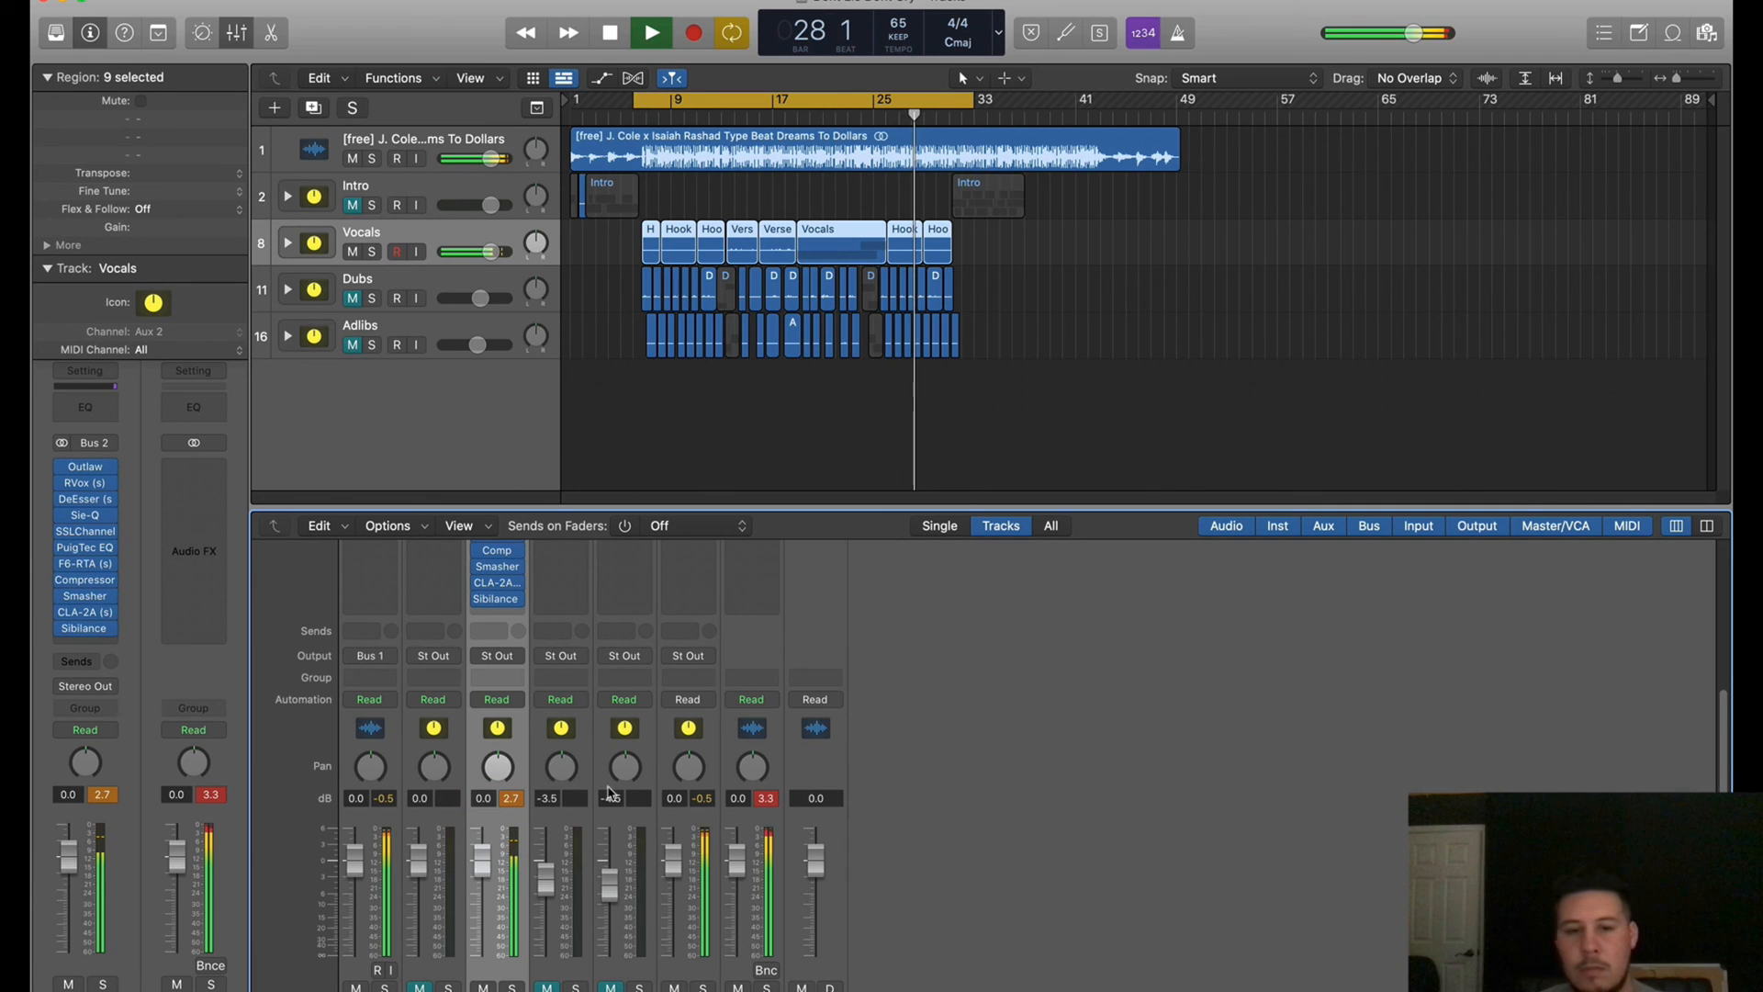
click(504, 798)
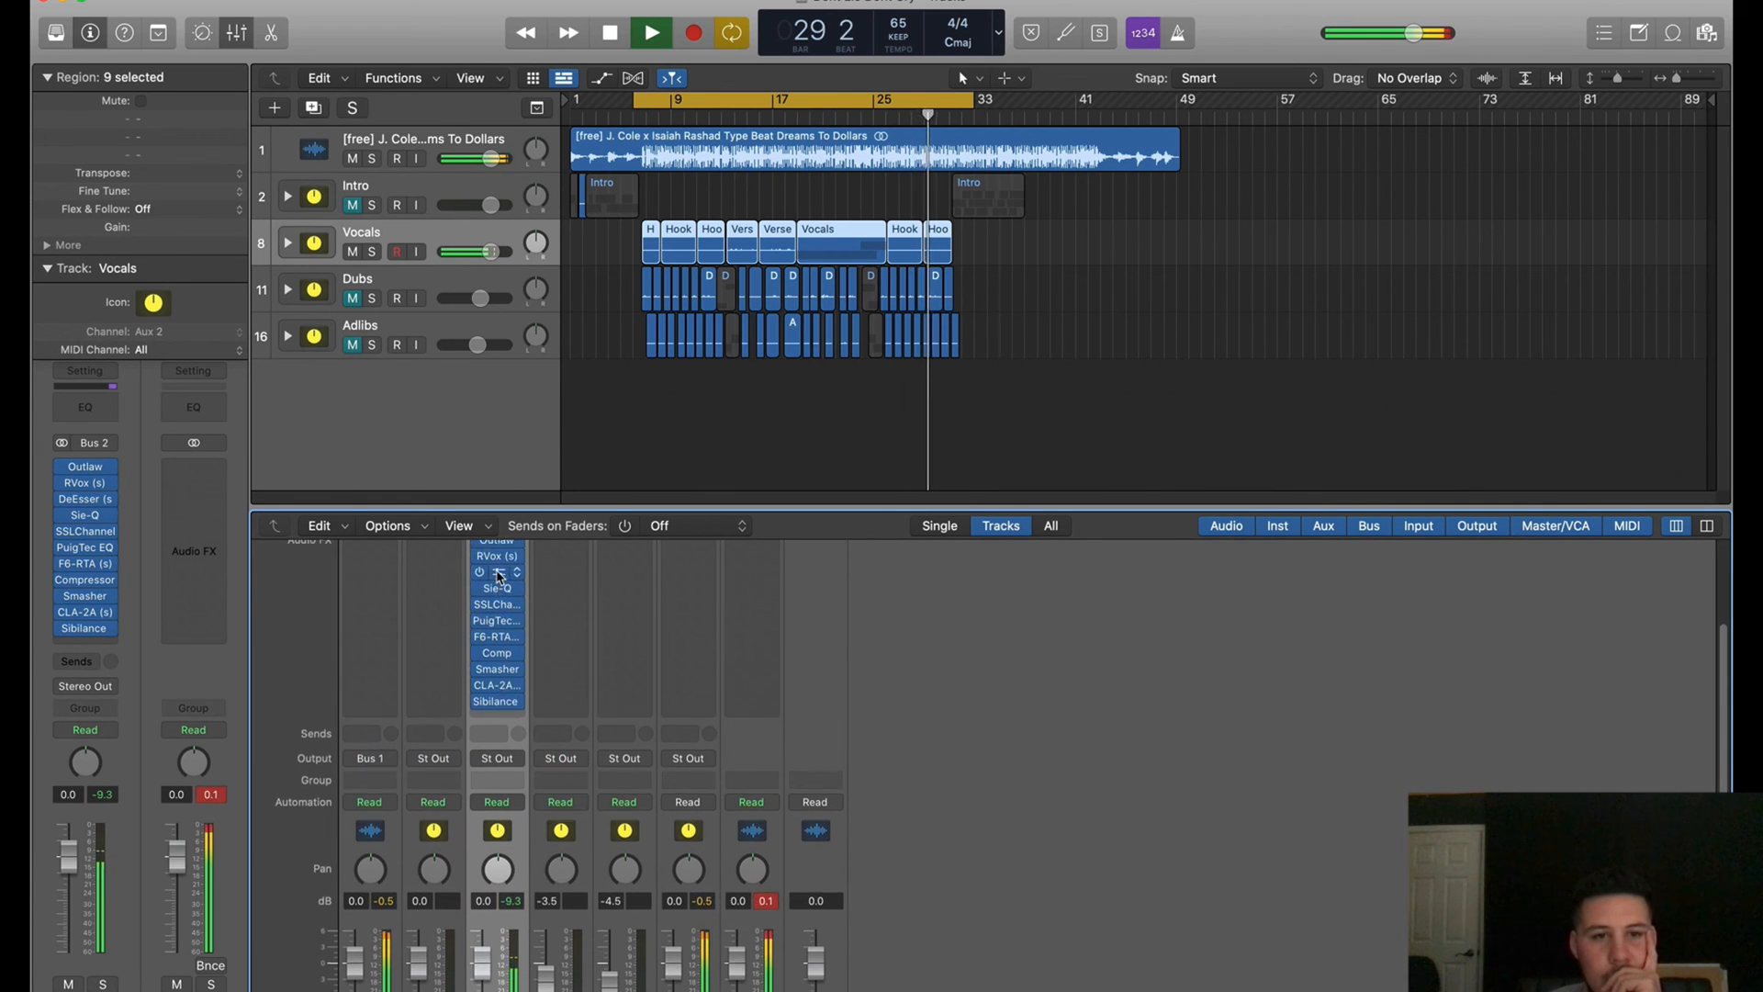
Check the RVox settings on the Vocals channel and close the plug-in
click(500, 557)
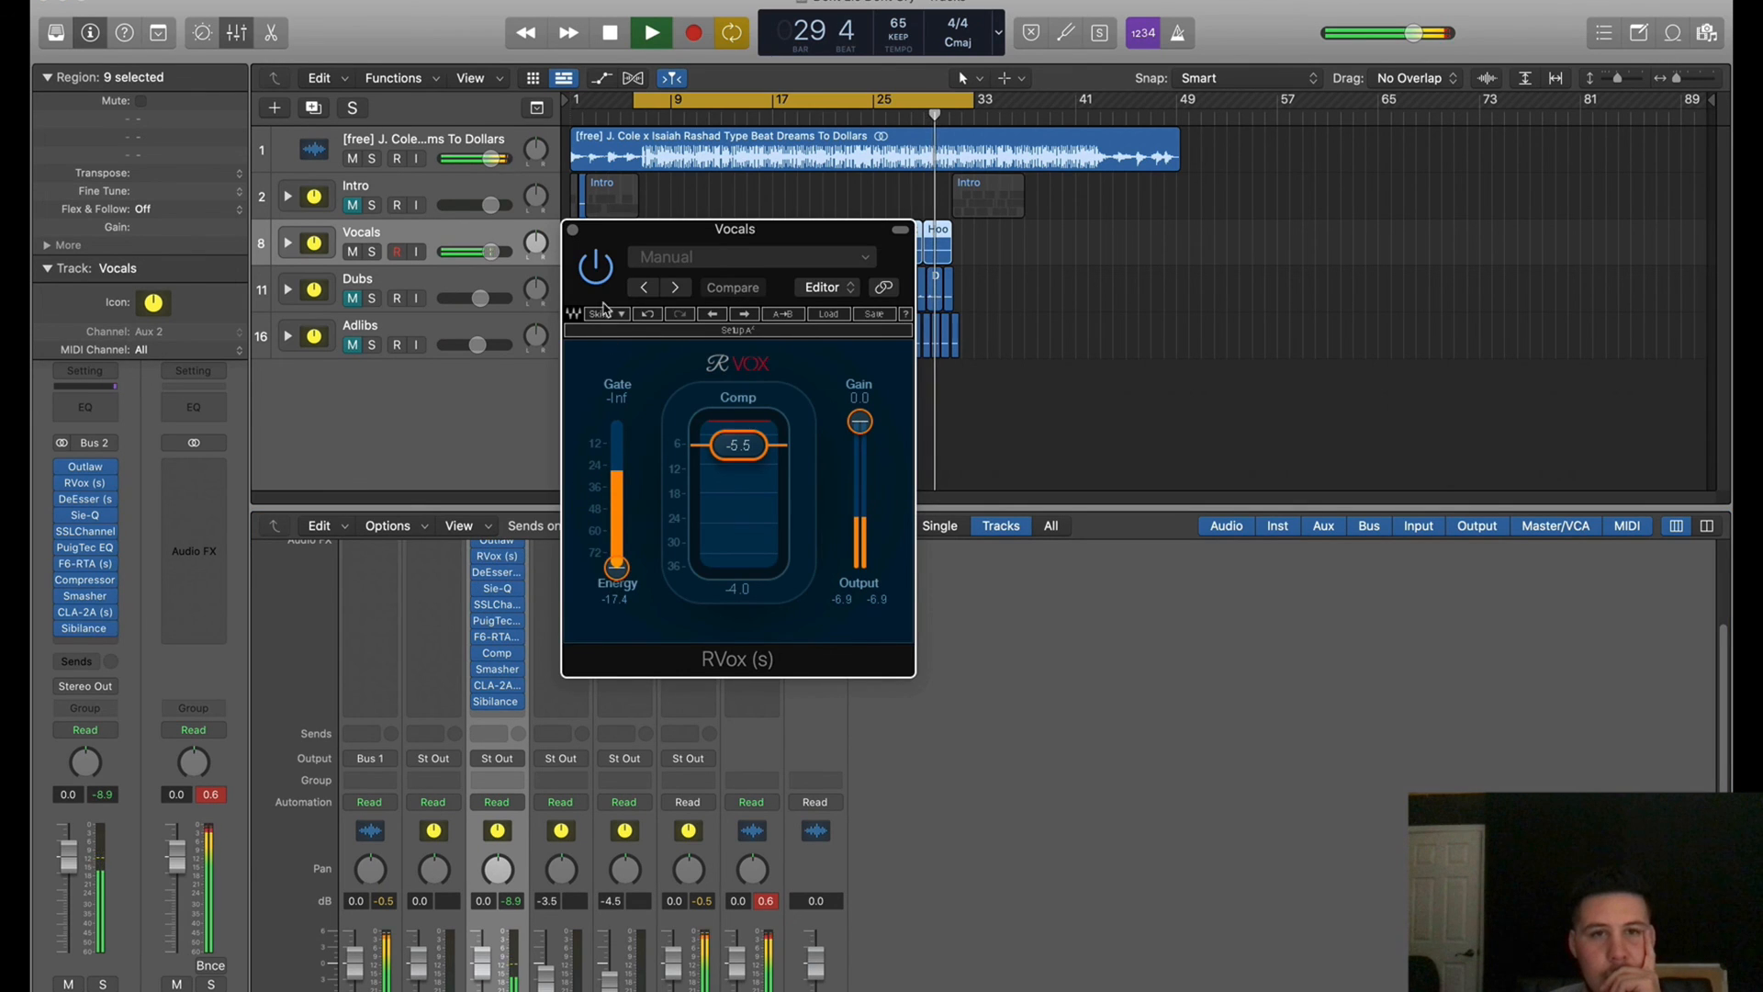
click(573, 230)
Set H-Delay on the Delay channel to a 1/4 note with slightly less feedback, and raise the Vocals channel's Bus 16 send
scroll(504, 748, up, 1)
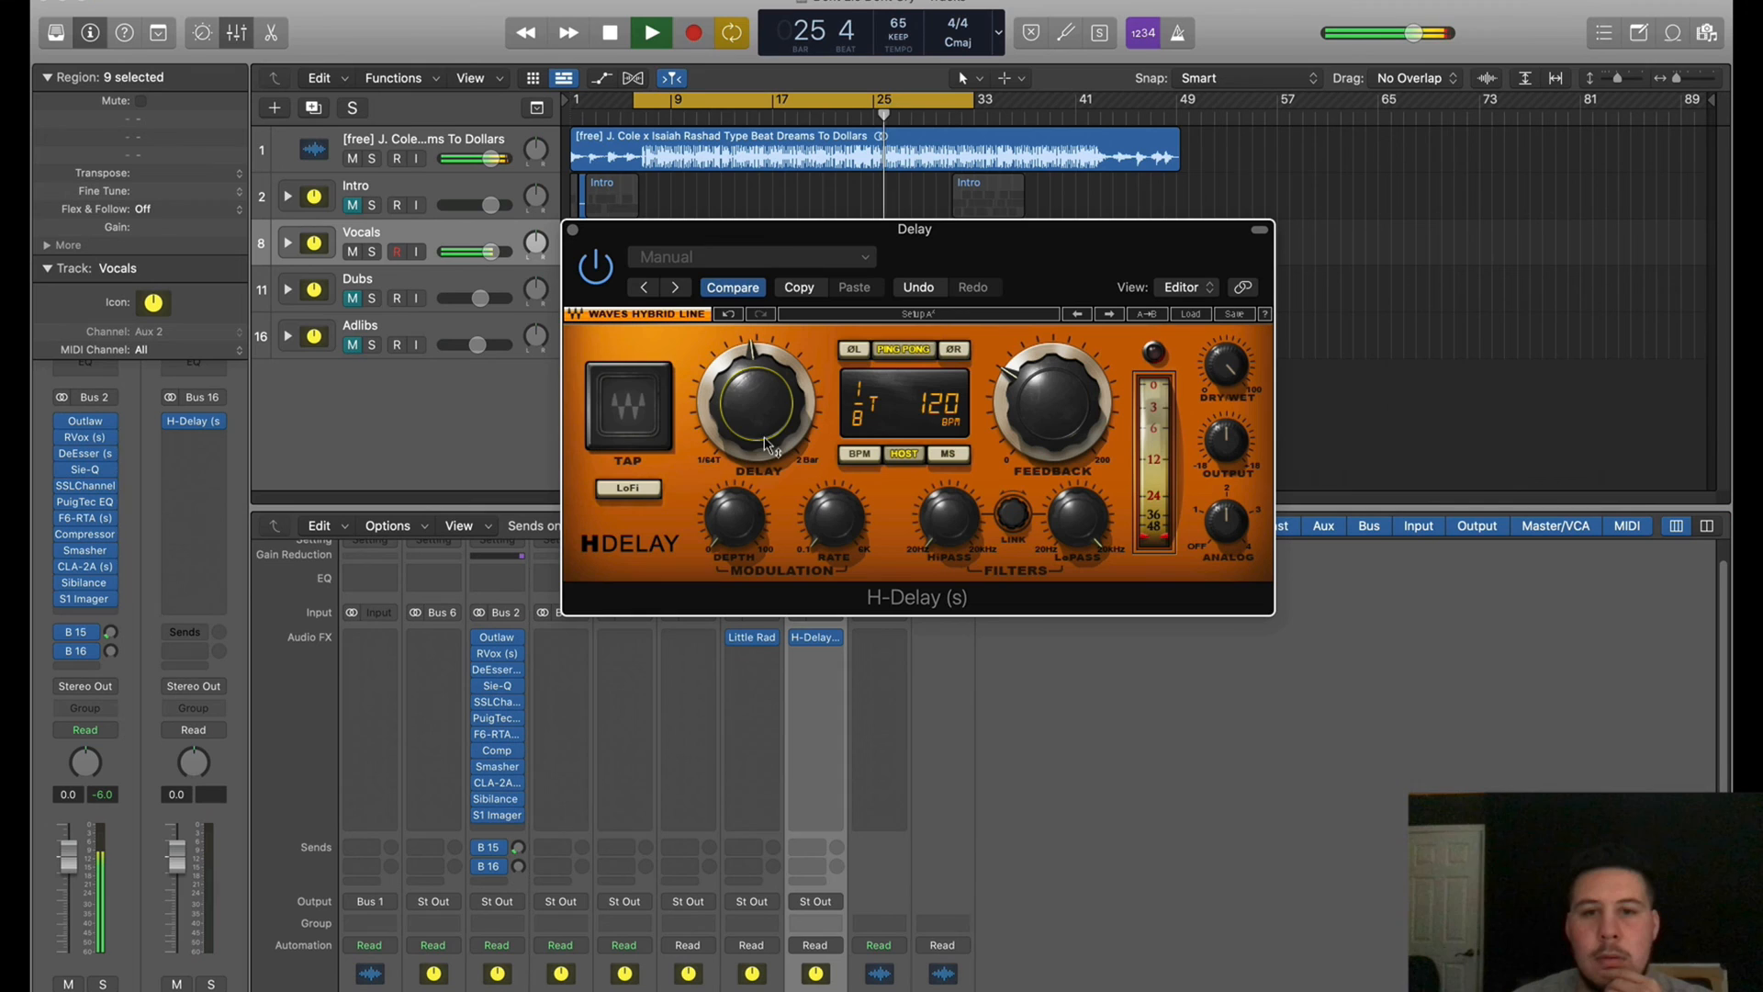
scroll(759, 437, up, 1)
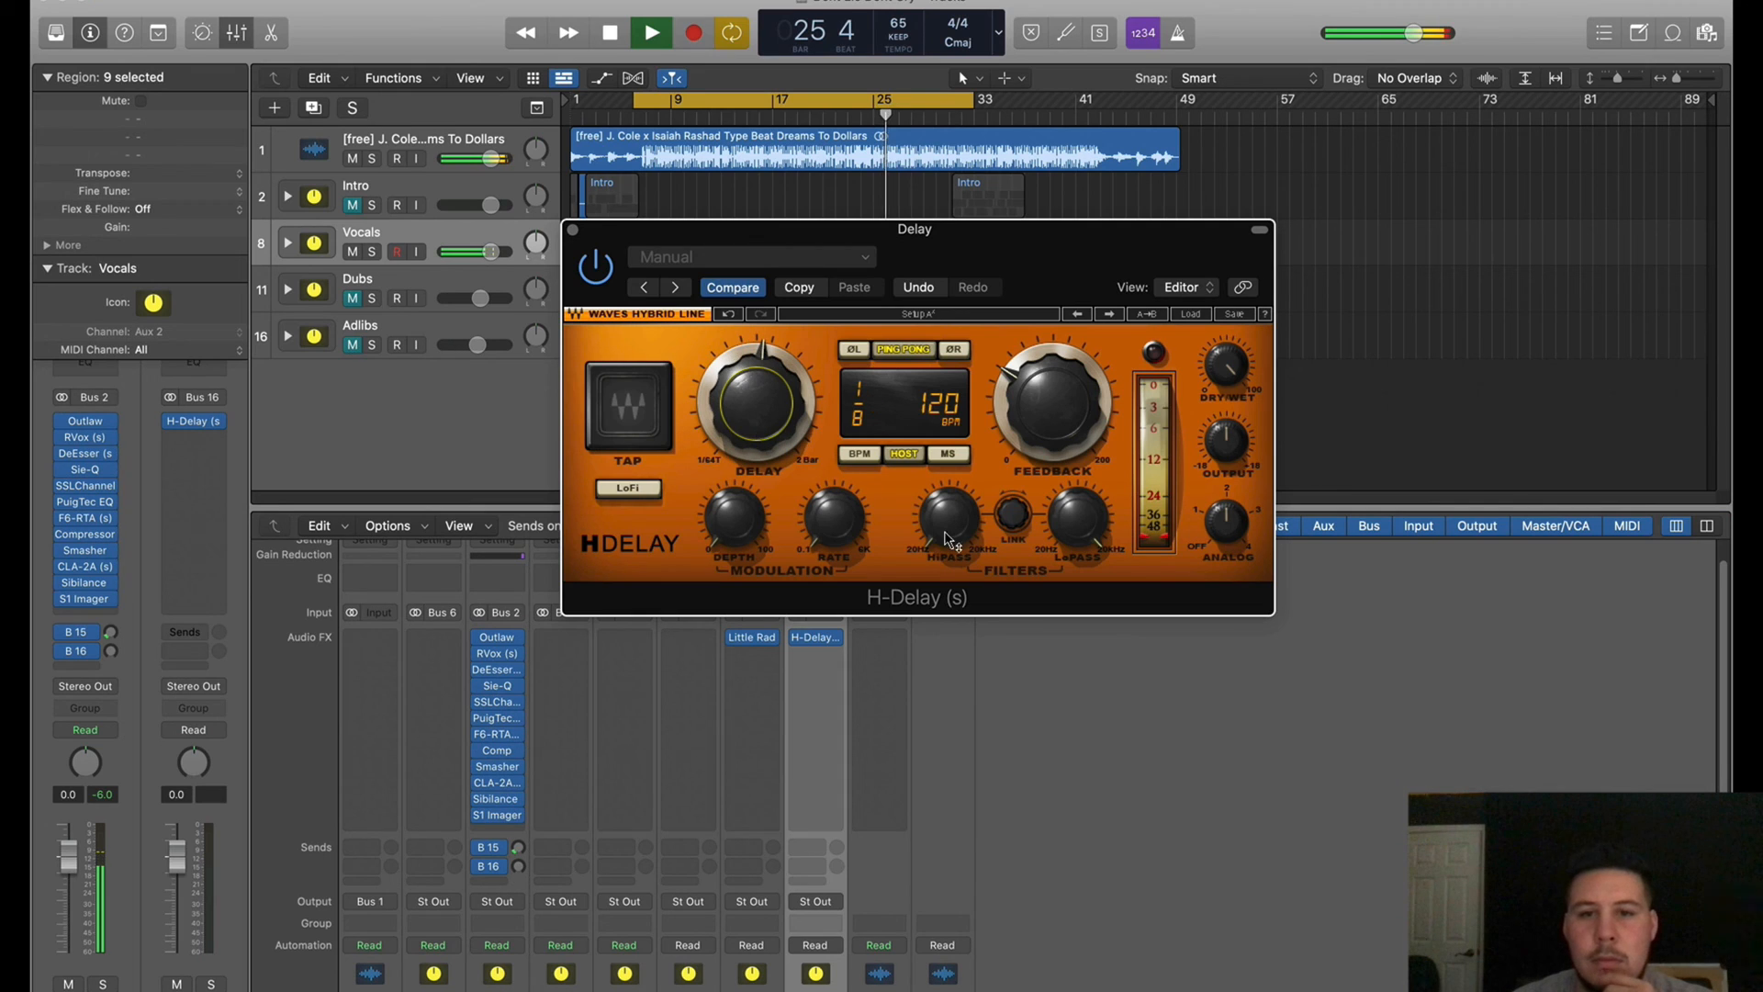
scroll(945, 533, up, 3)
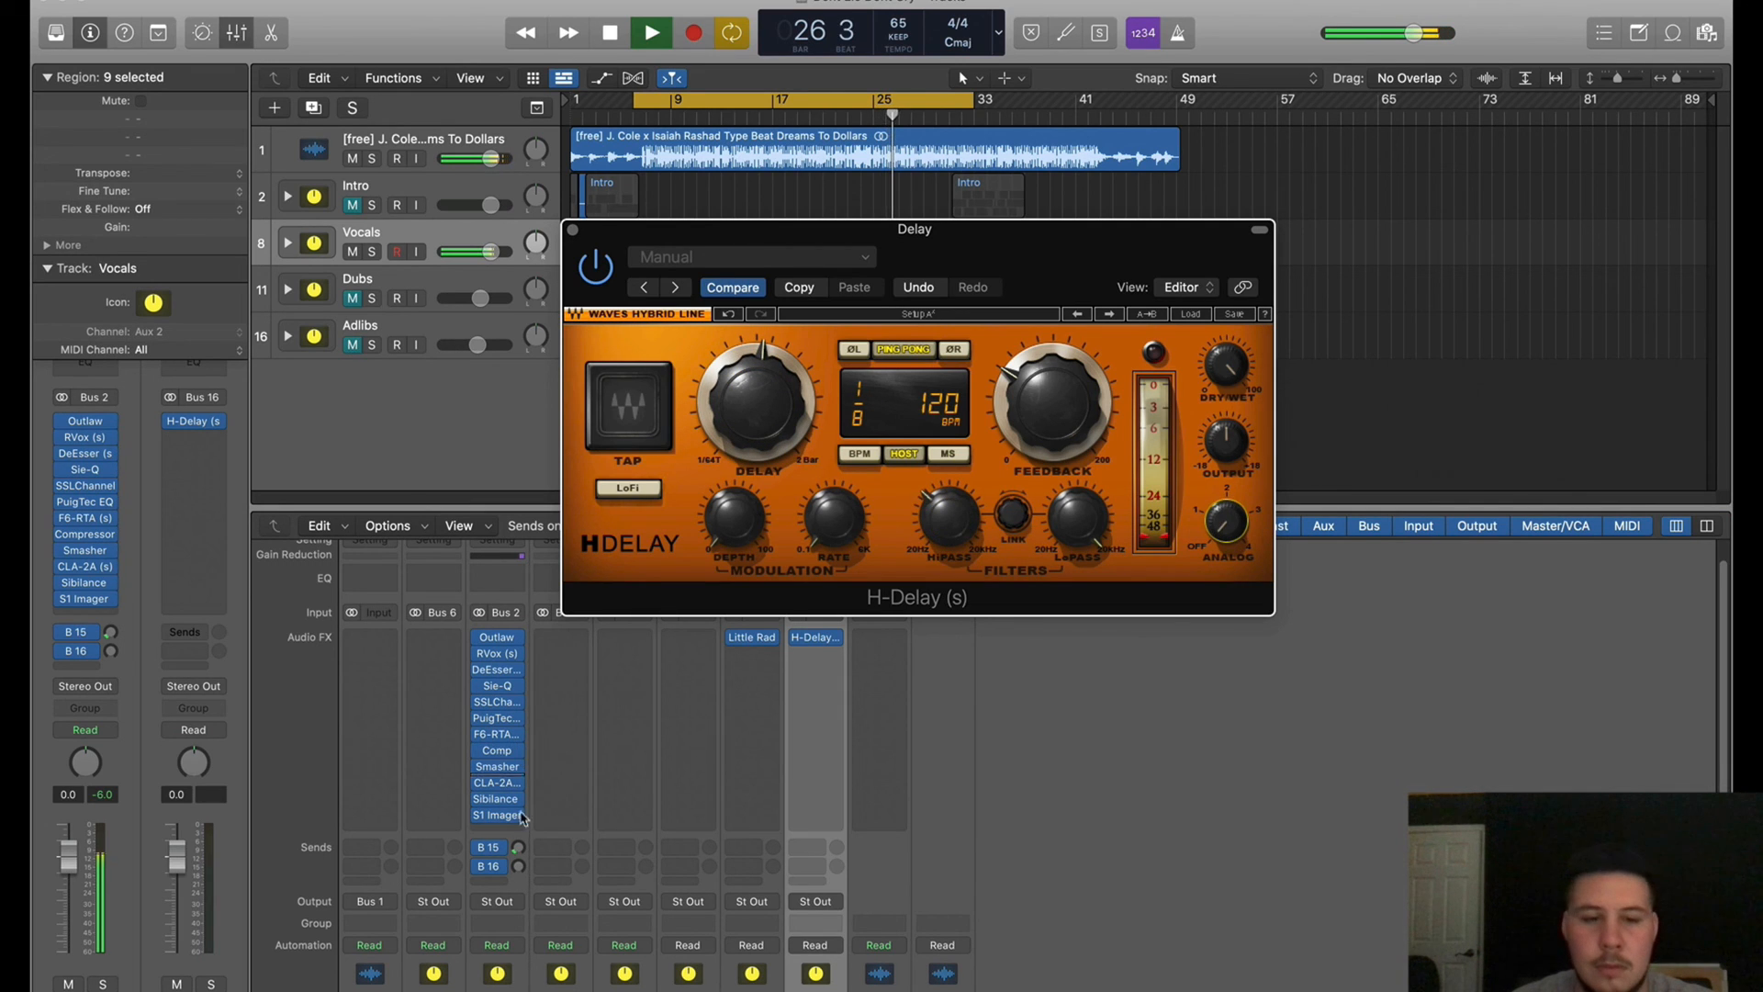
drag(518, 868, 519, 834)
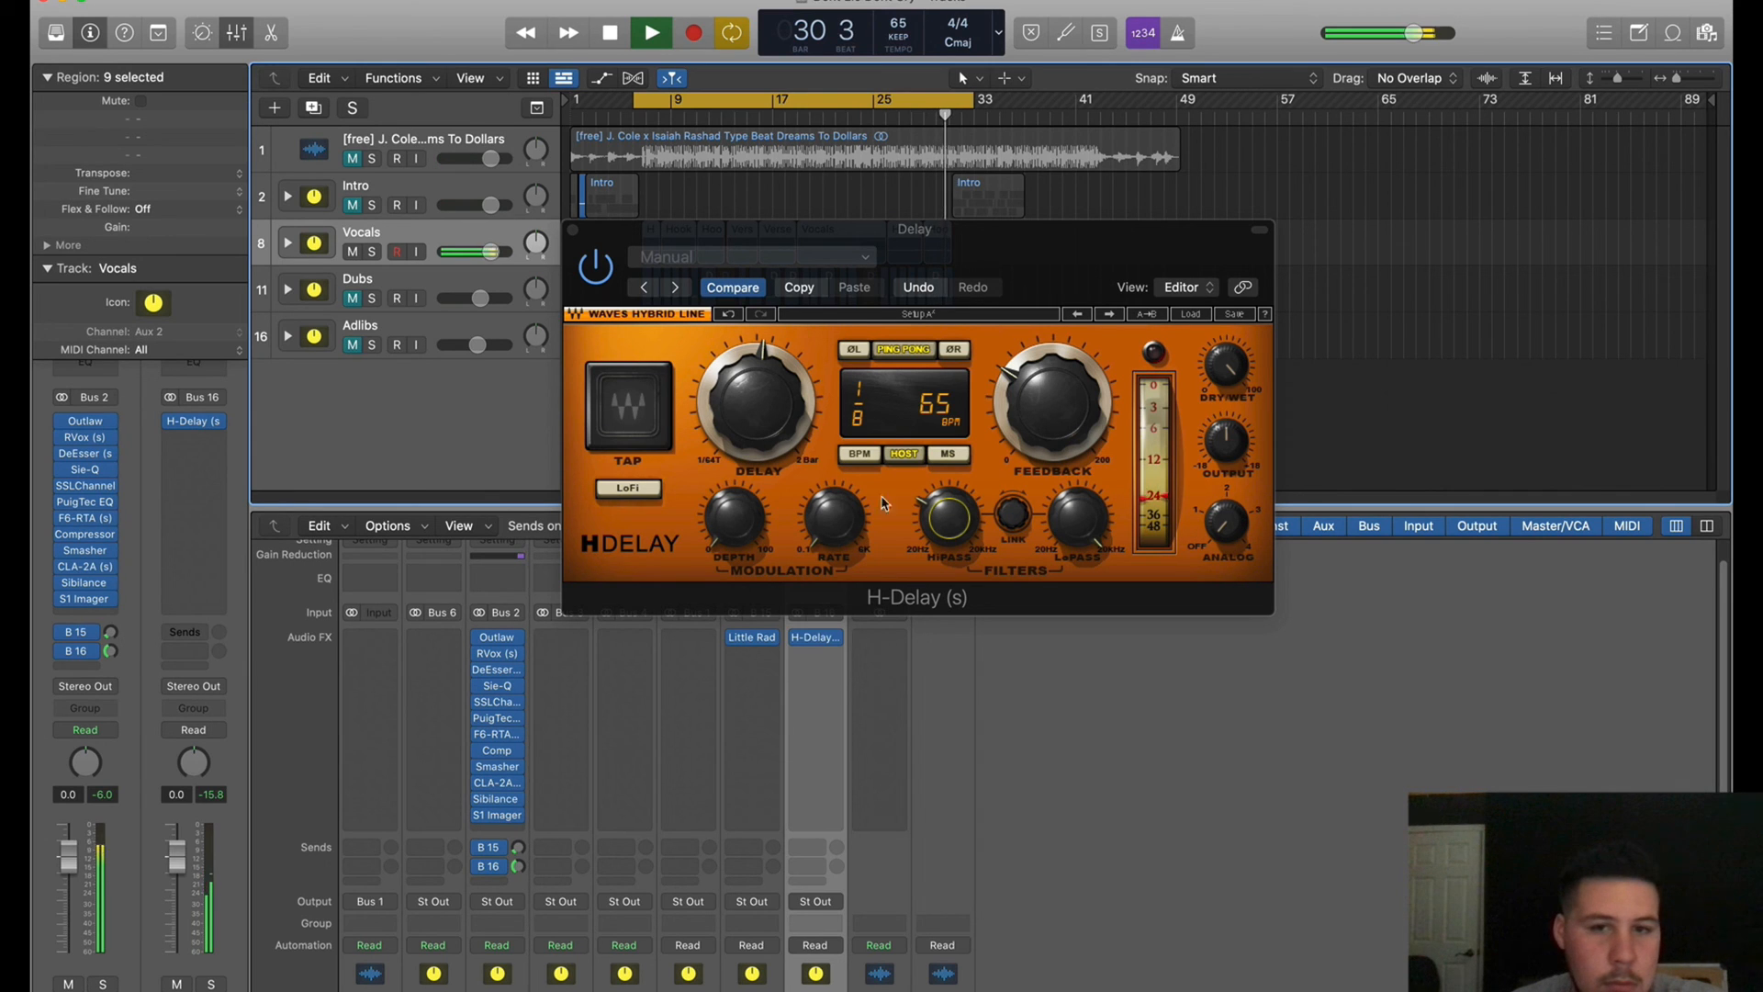
drag(1052, 405, 1052, 409)
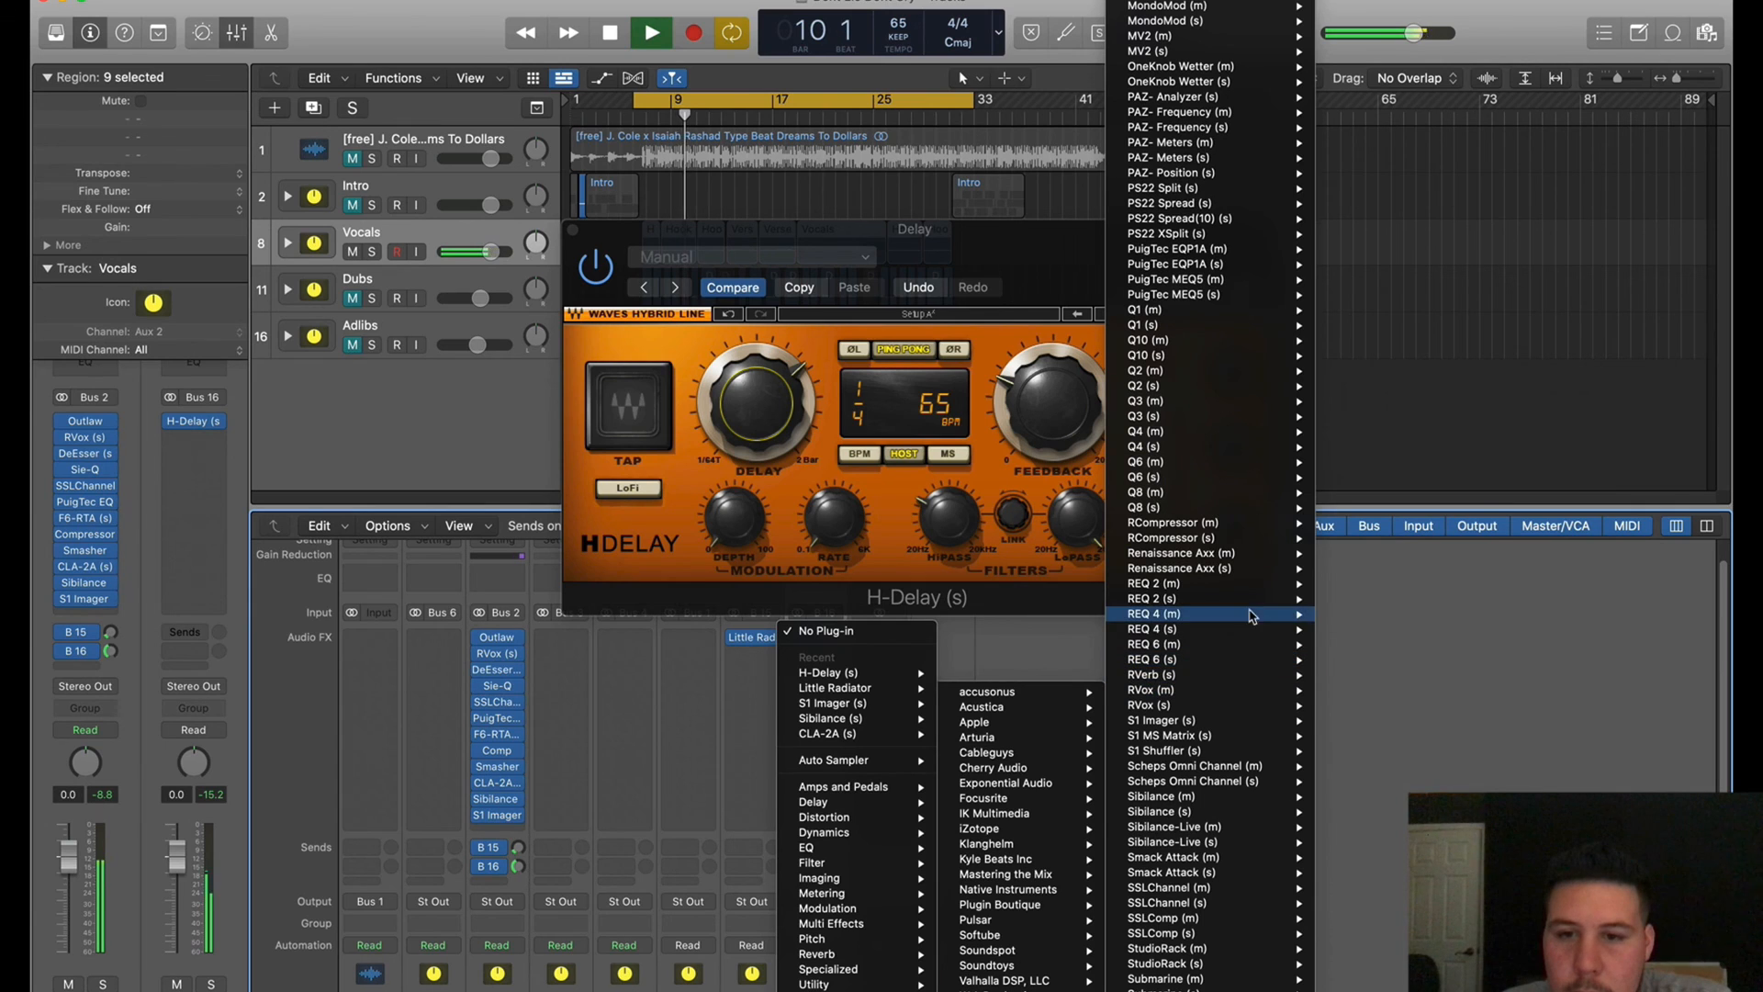
Insert RCompressor (s) after H-Delay on the Delay channel and set its side chain to Bus 2
click(1230, 538)
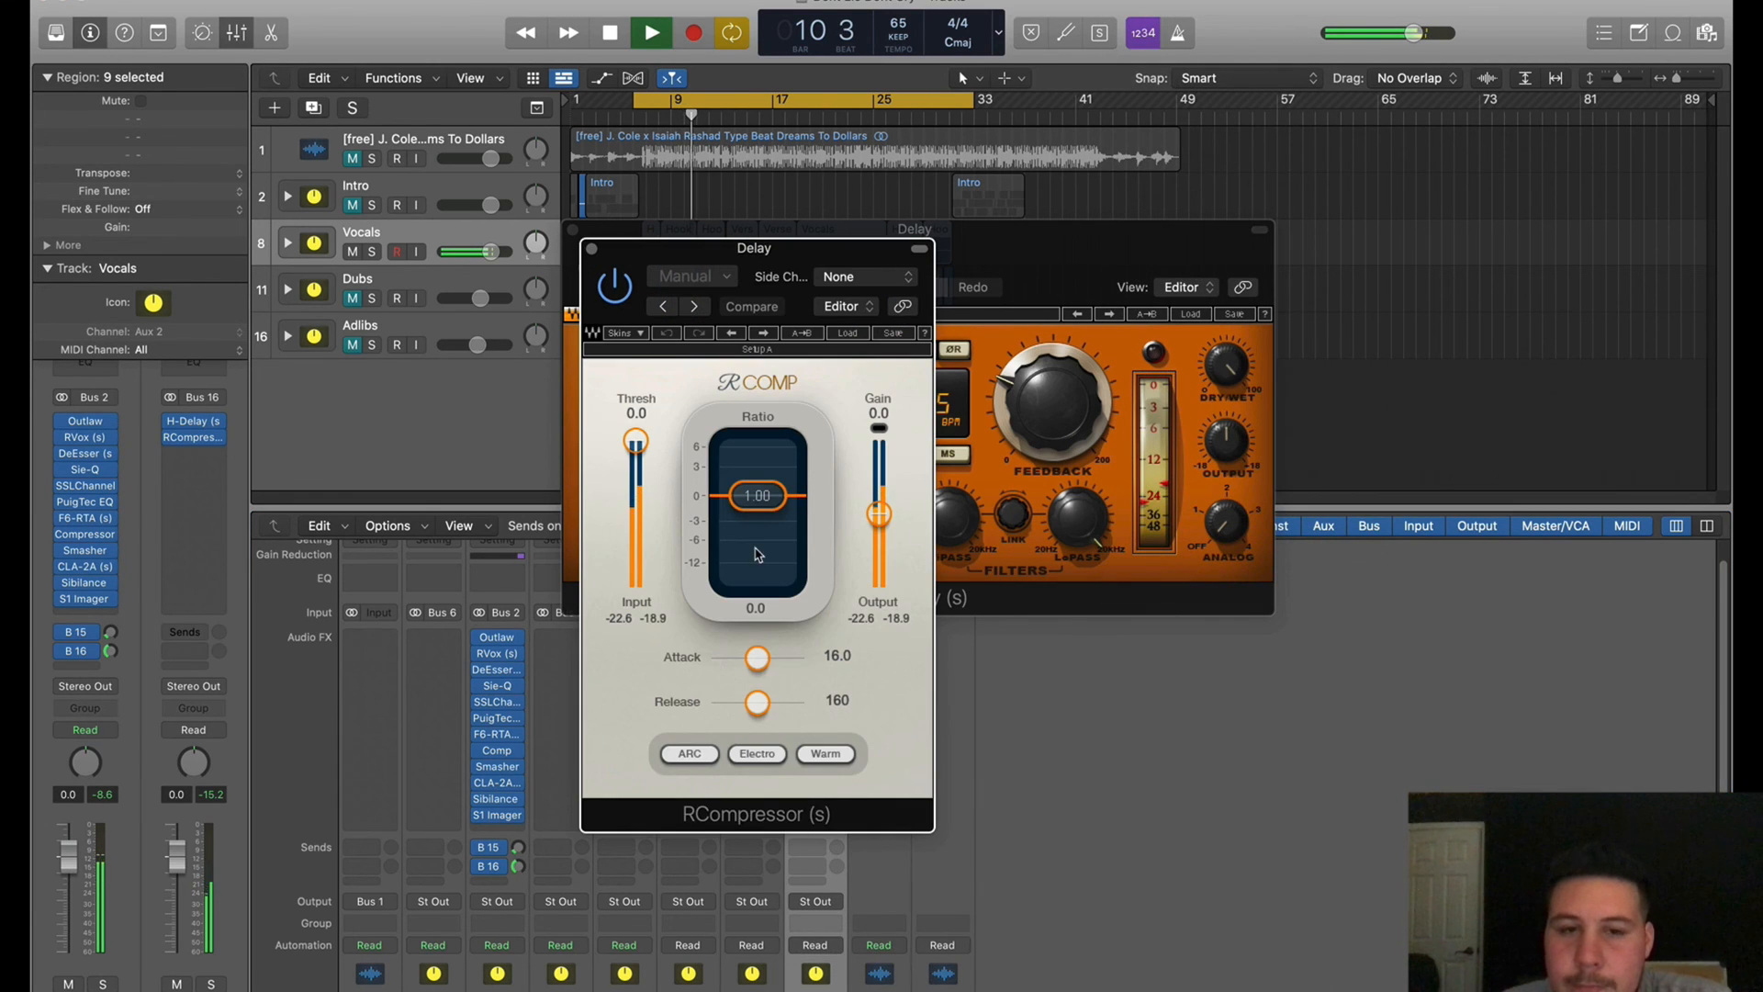
click(875, 273)
mouse_move(854, 341)
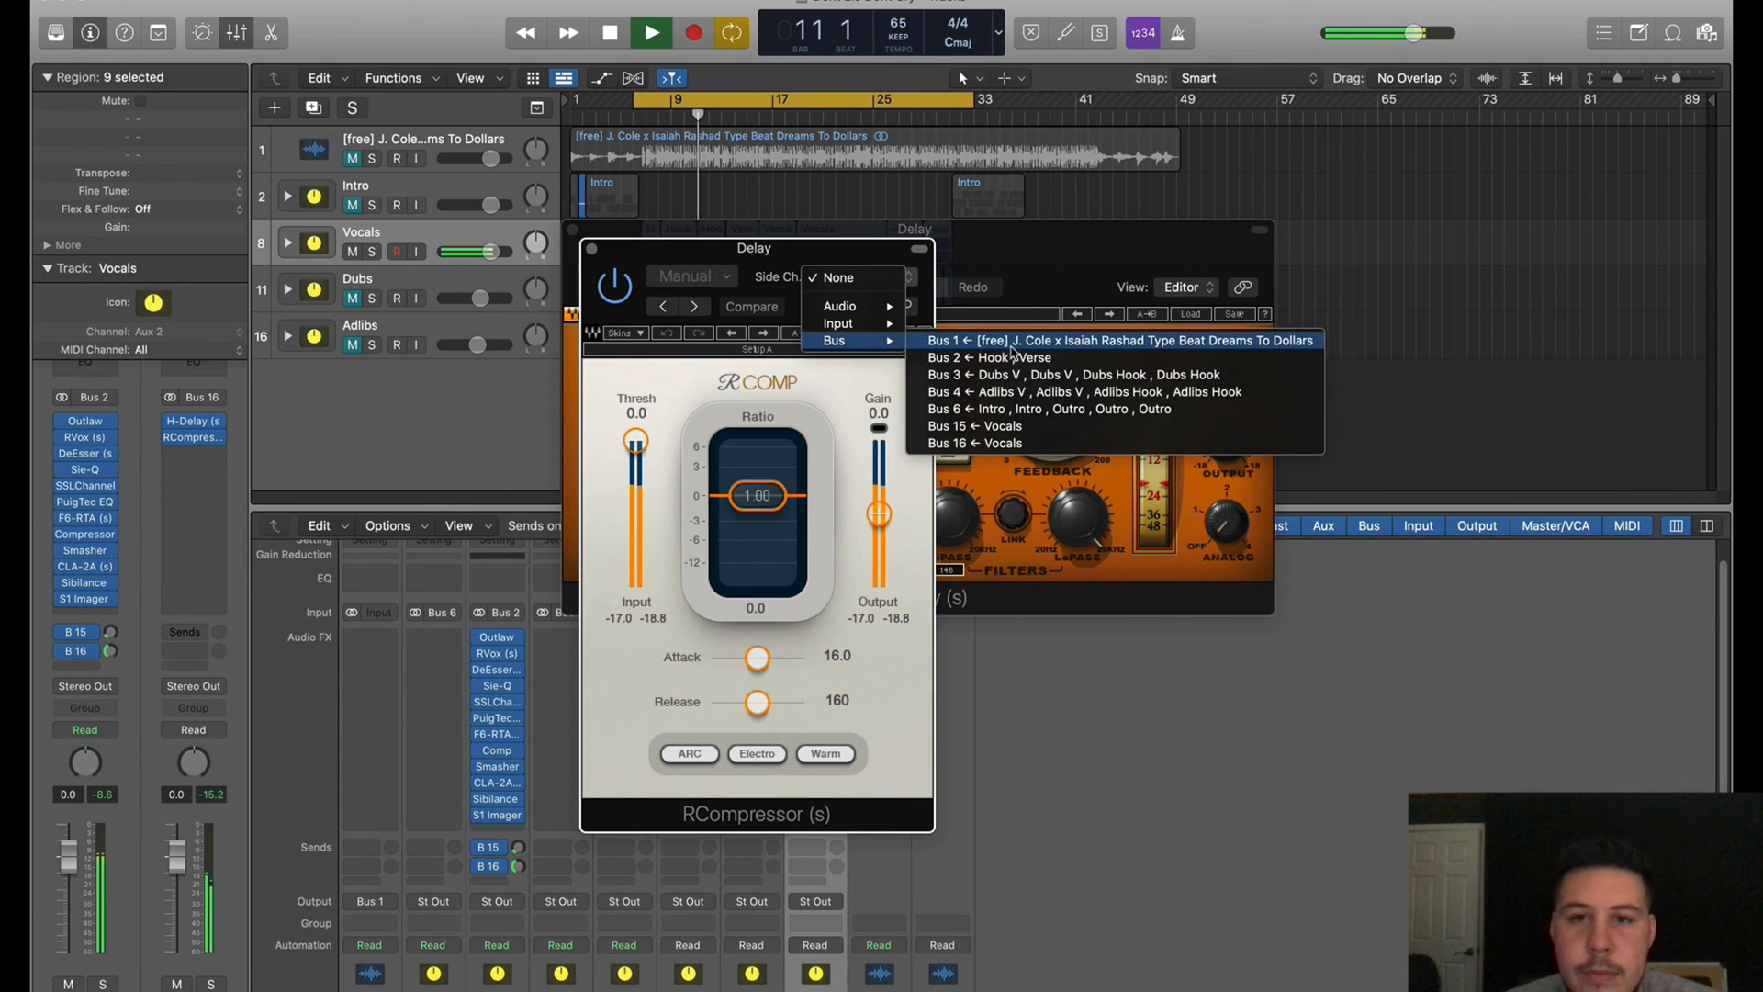
click(1014, 360)
Set RCompressor to ratio 2.00, Manual release mode, attack 0.57, release 5.00 and threshold -23.5, and move its window off H-Delay
drag(758, 495, 758, 513)
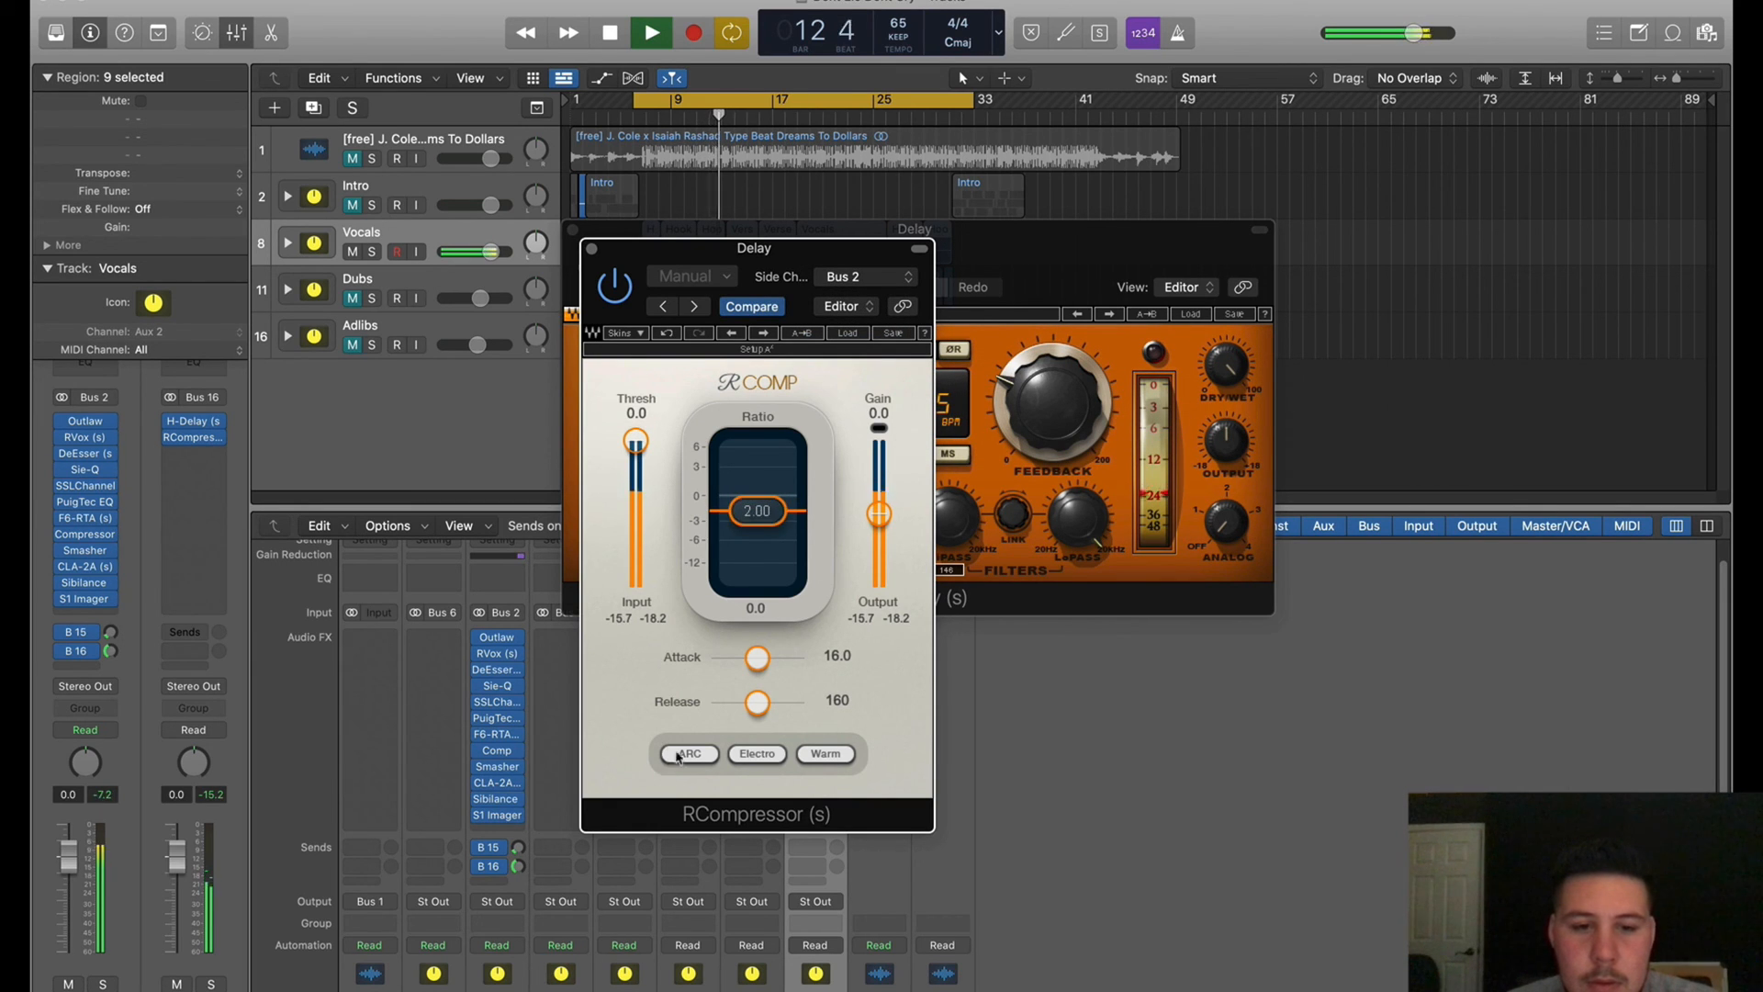
drag(757, 657, 716, 658)
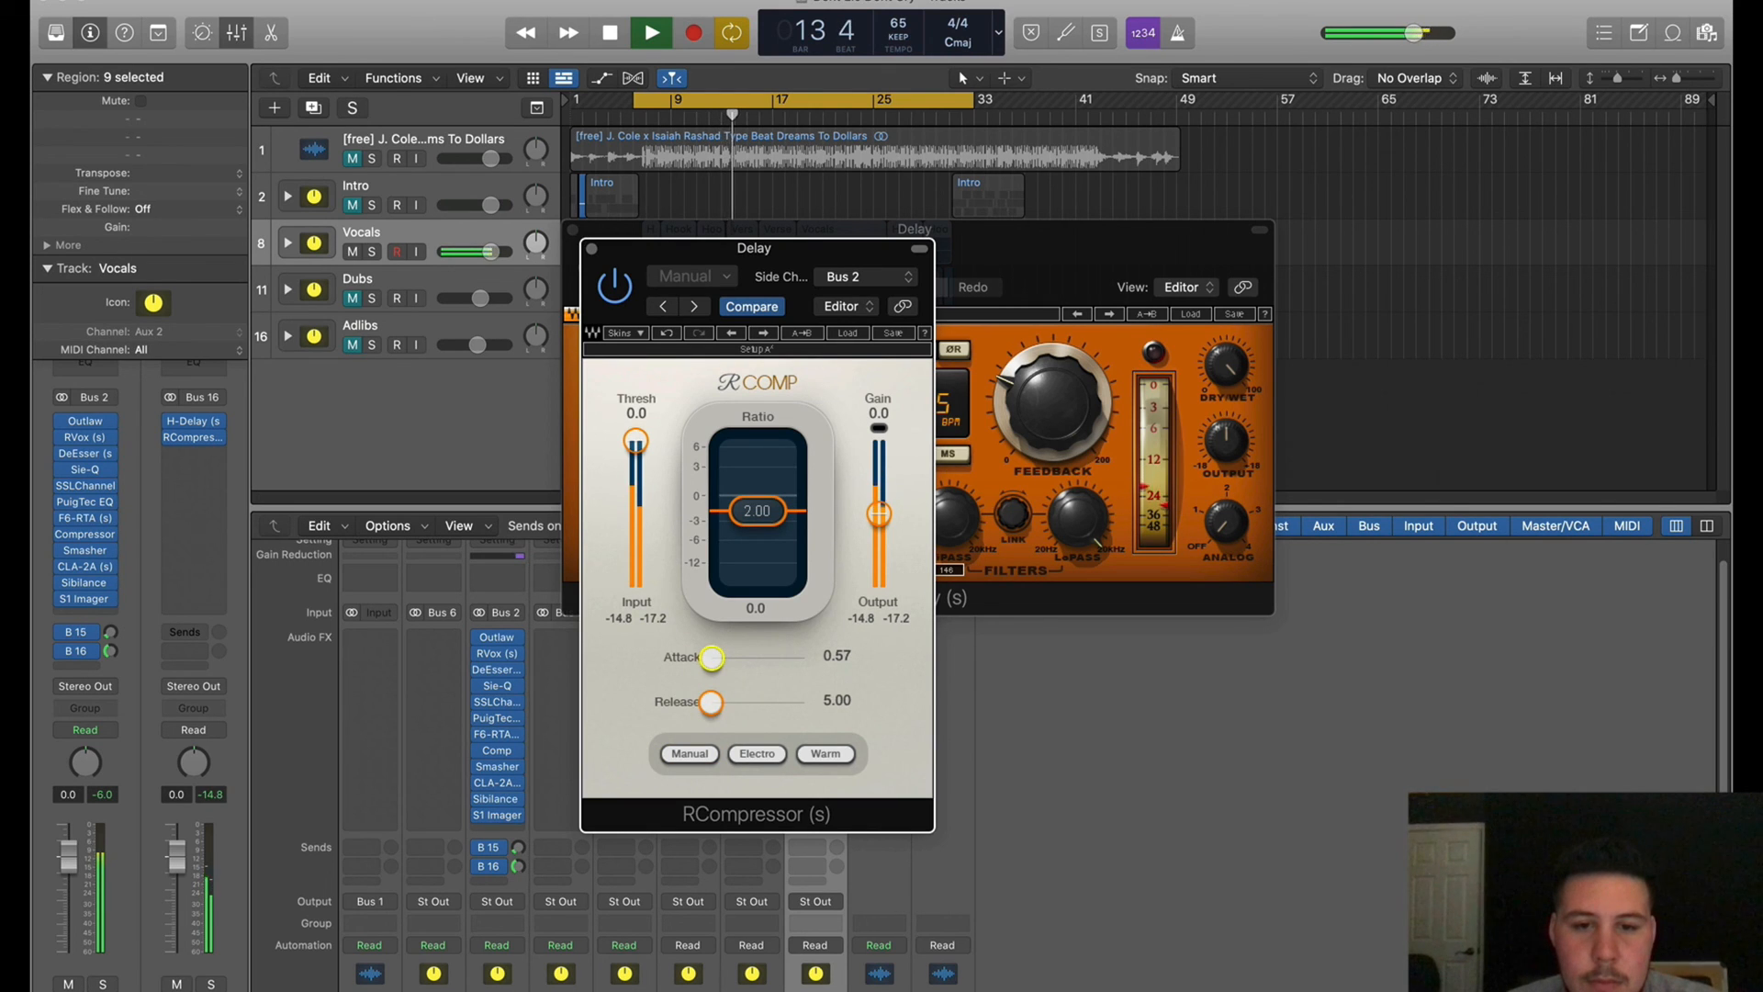
drag(637, 443, 635, 496)
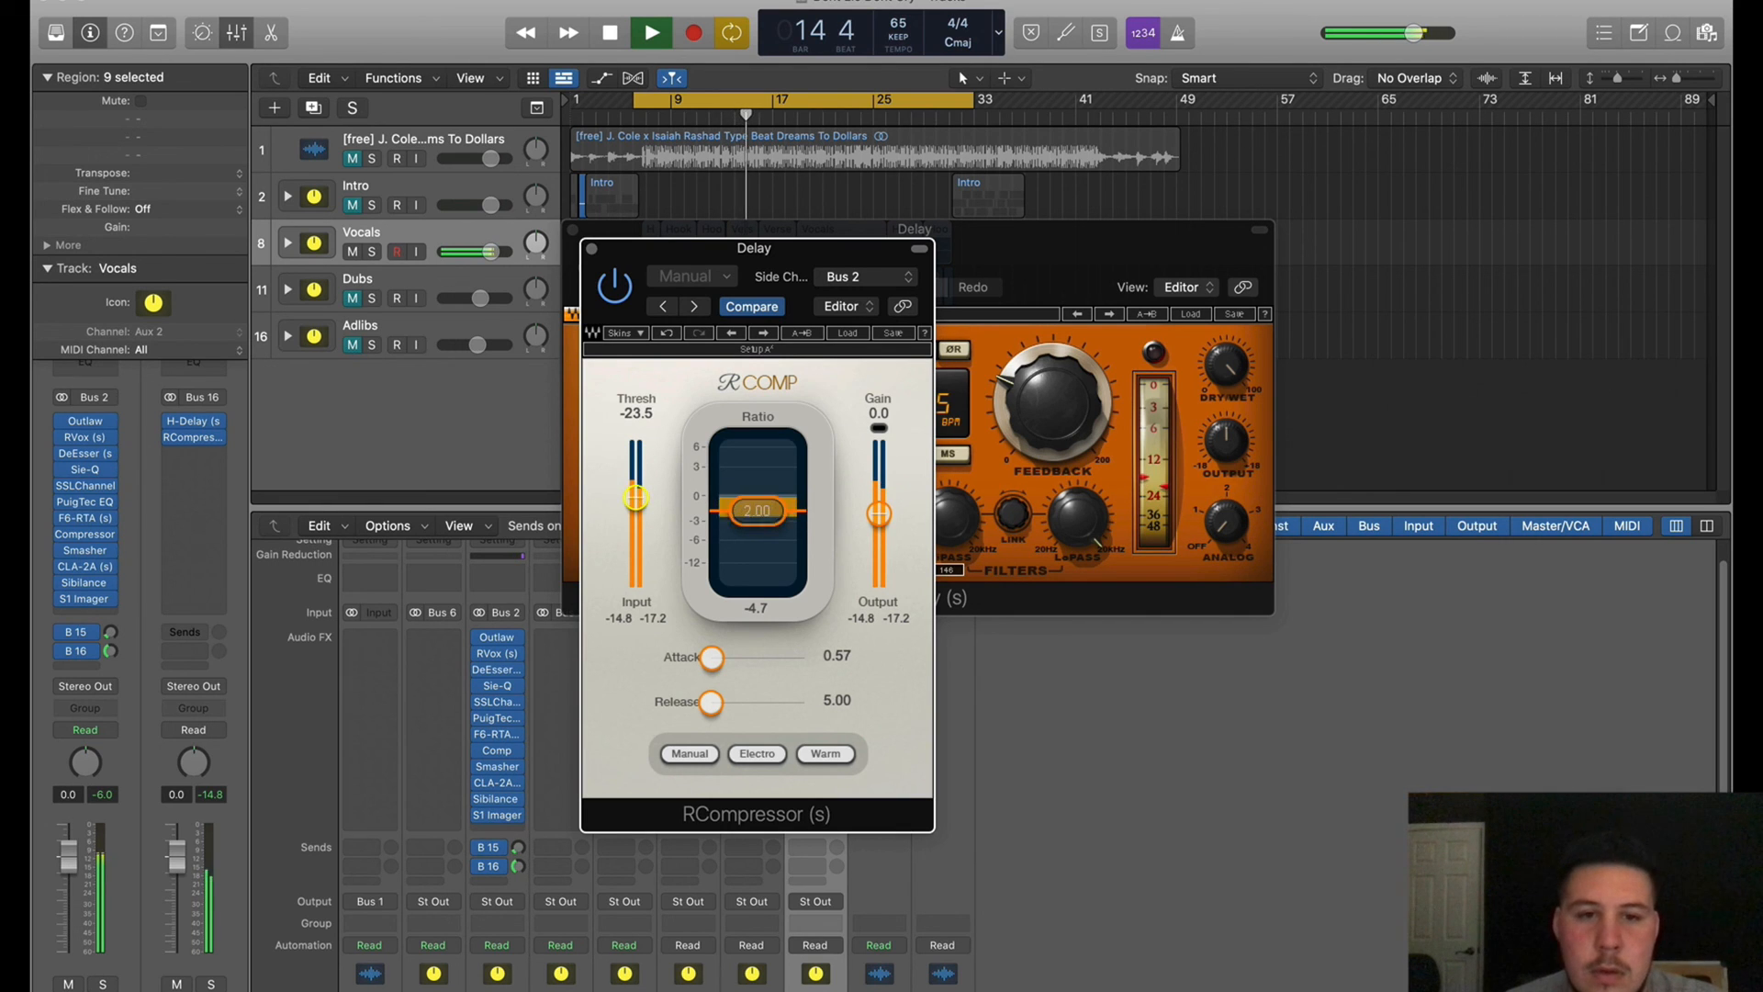
drag(904, 263, 647, 237)
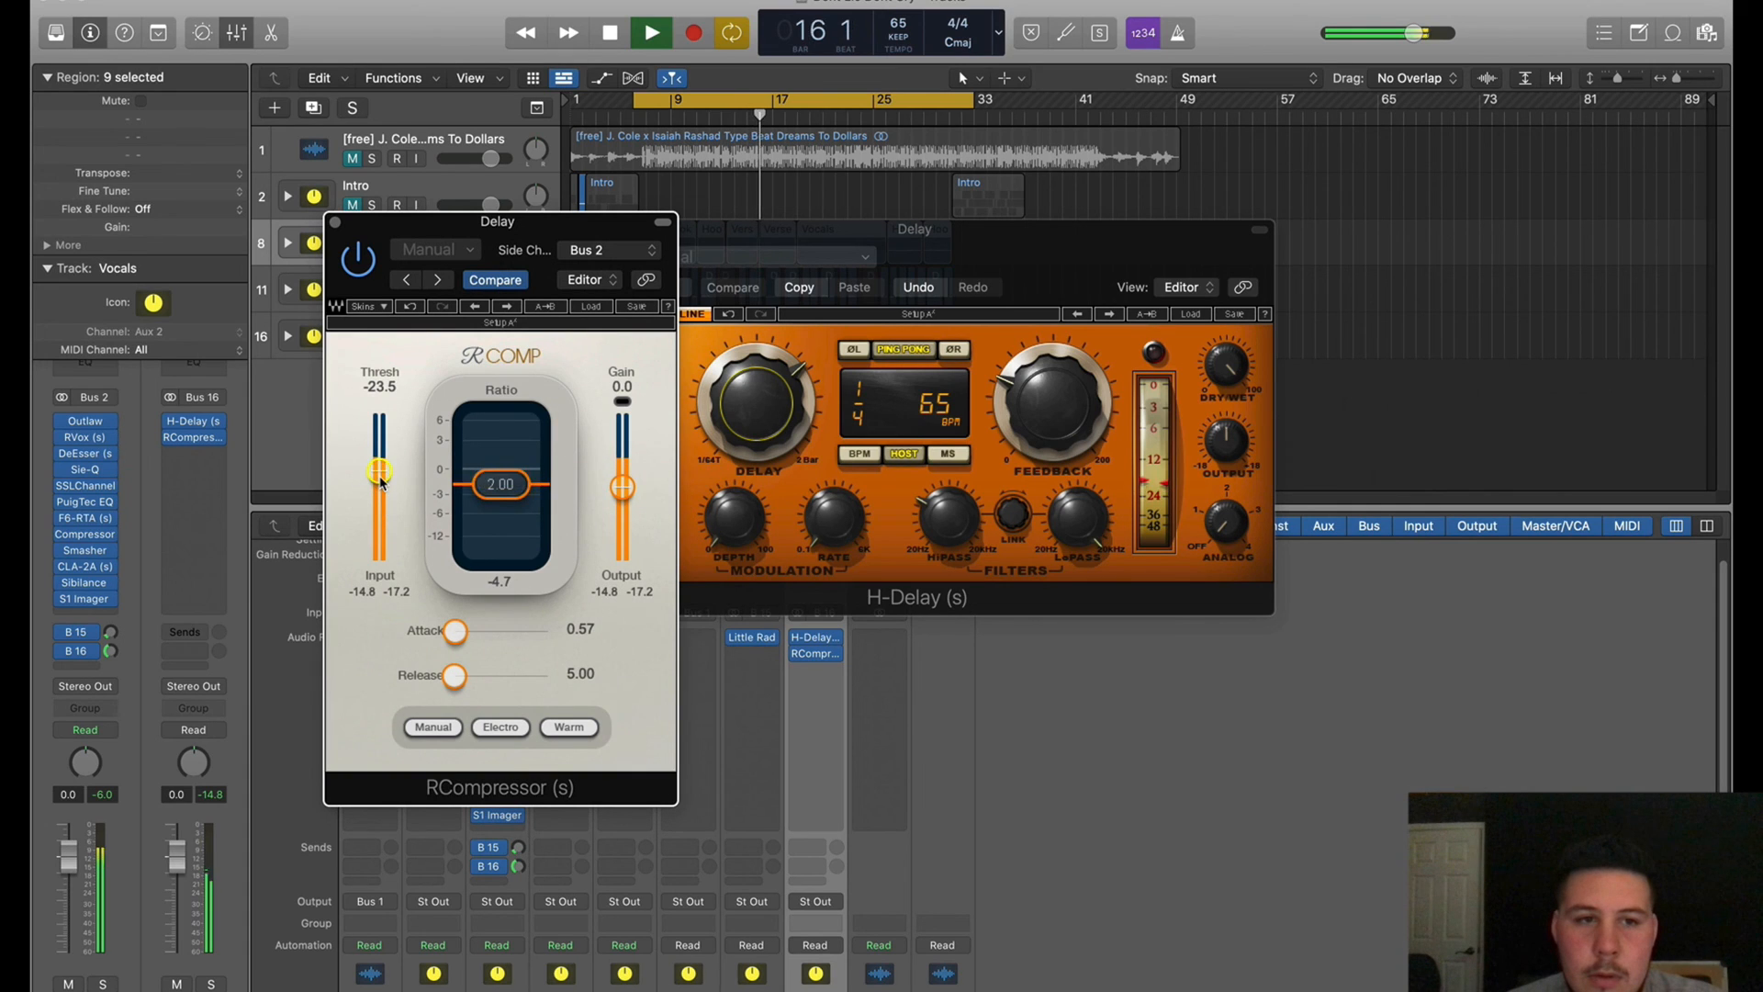
Adjust the H-Delay delay time while replaying the vocals, and close both Delay channel plug-in windows
click(1014, 413)
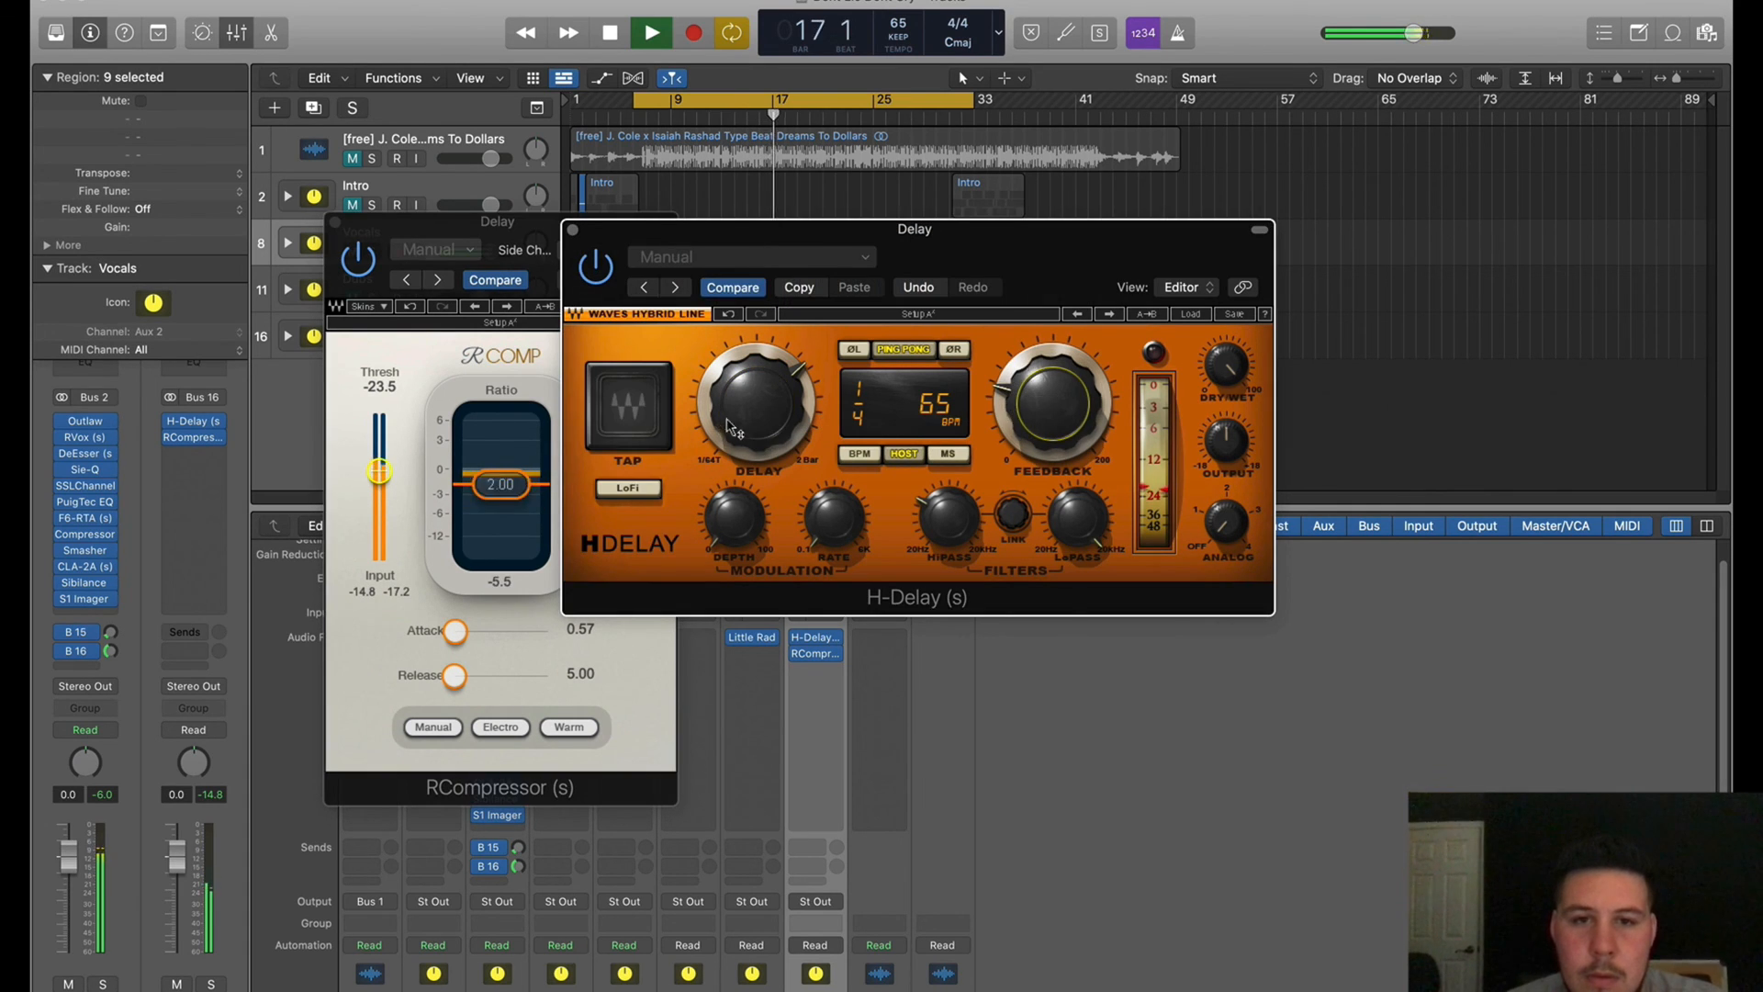
key(space)
key(space)
drag(750, 418, 750, 450)
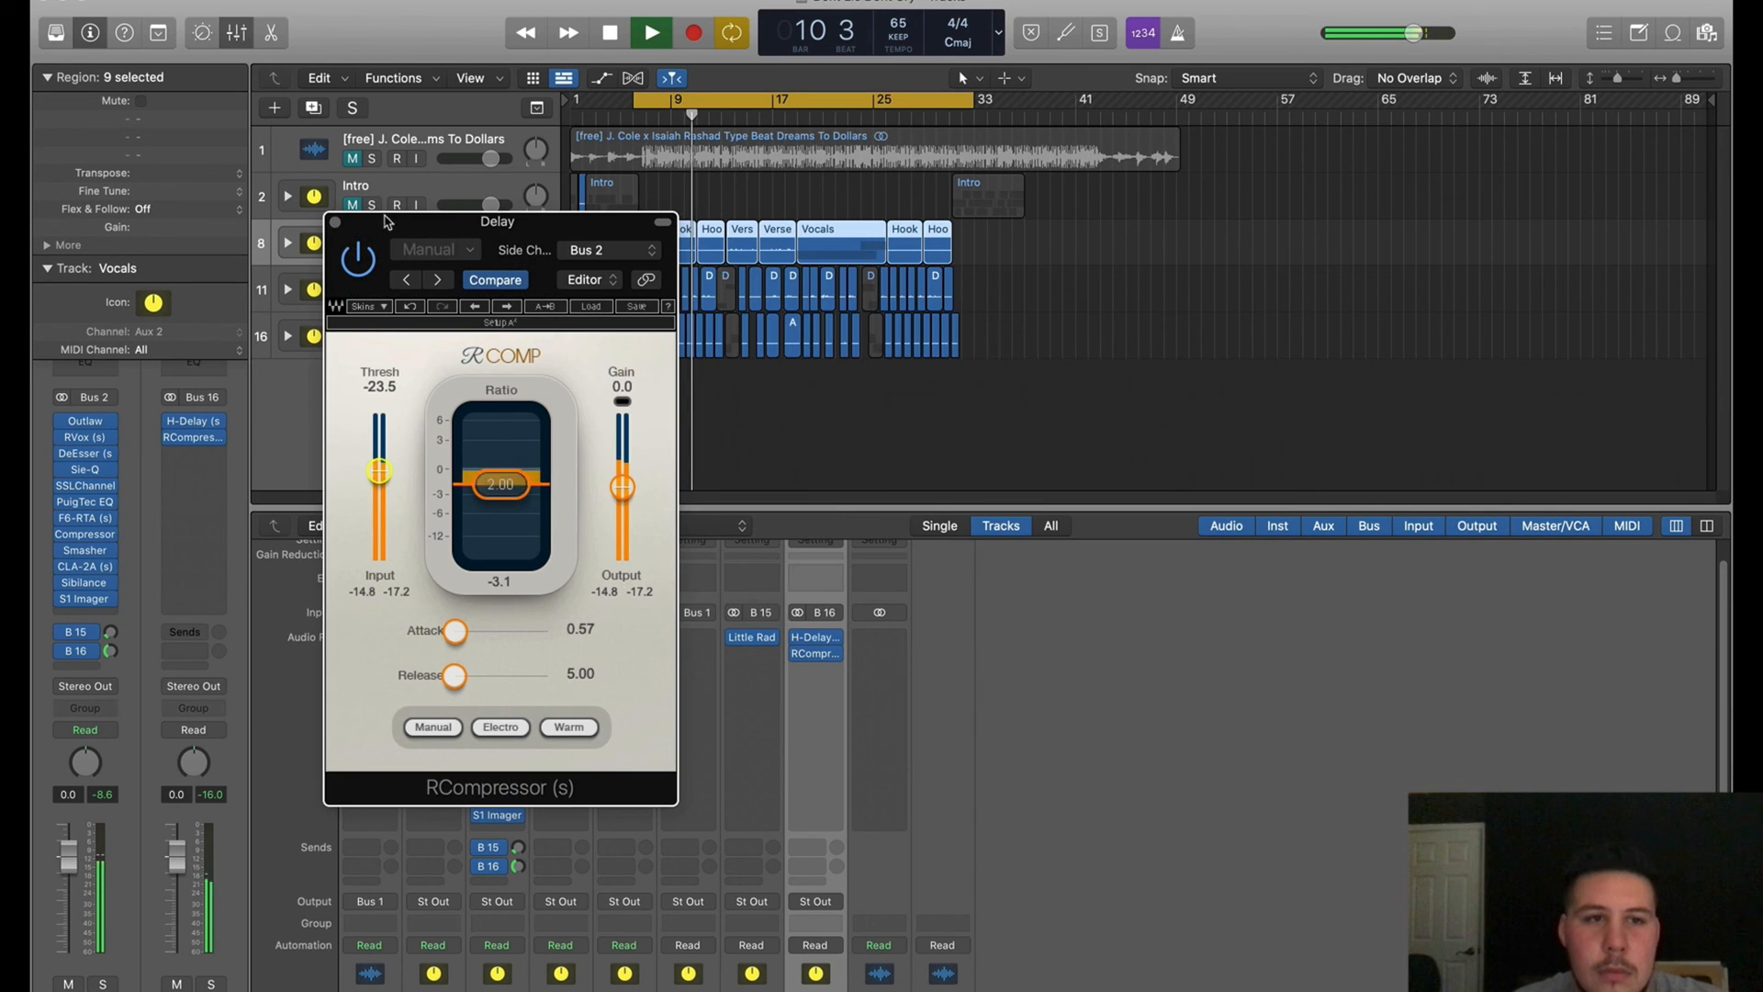
click(572, 230)
click(334, 223)
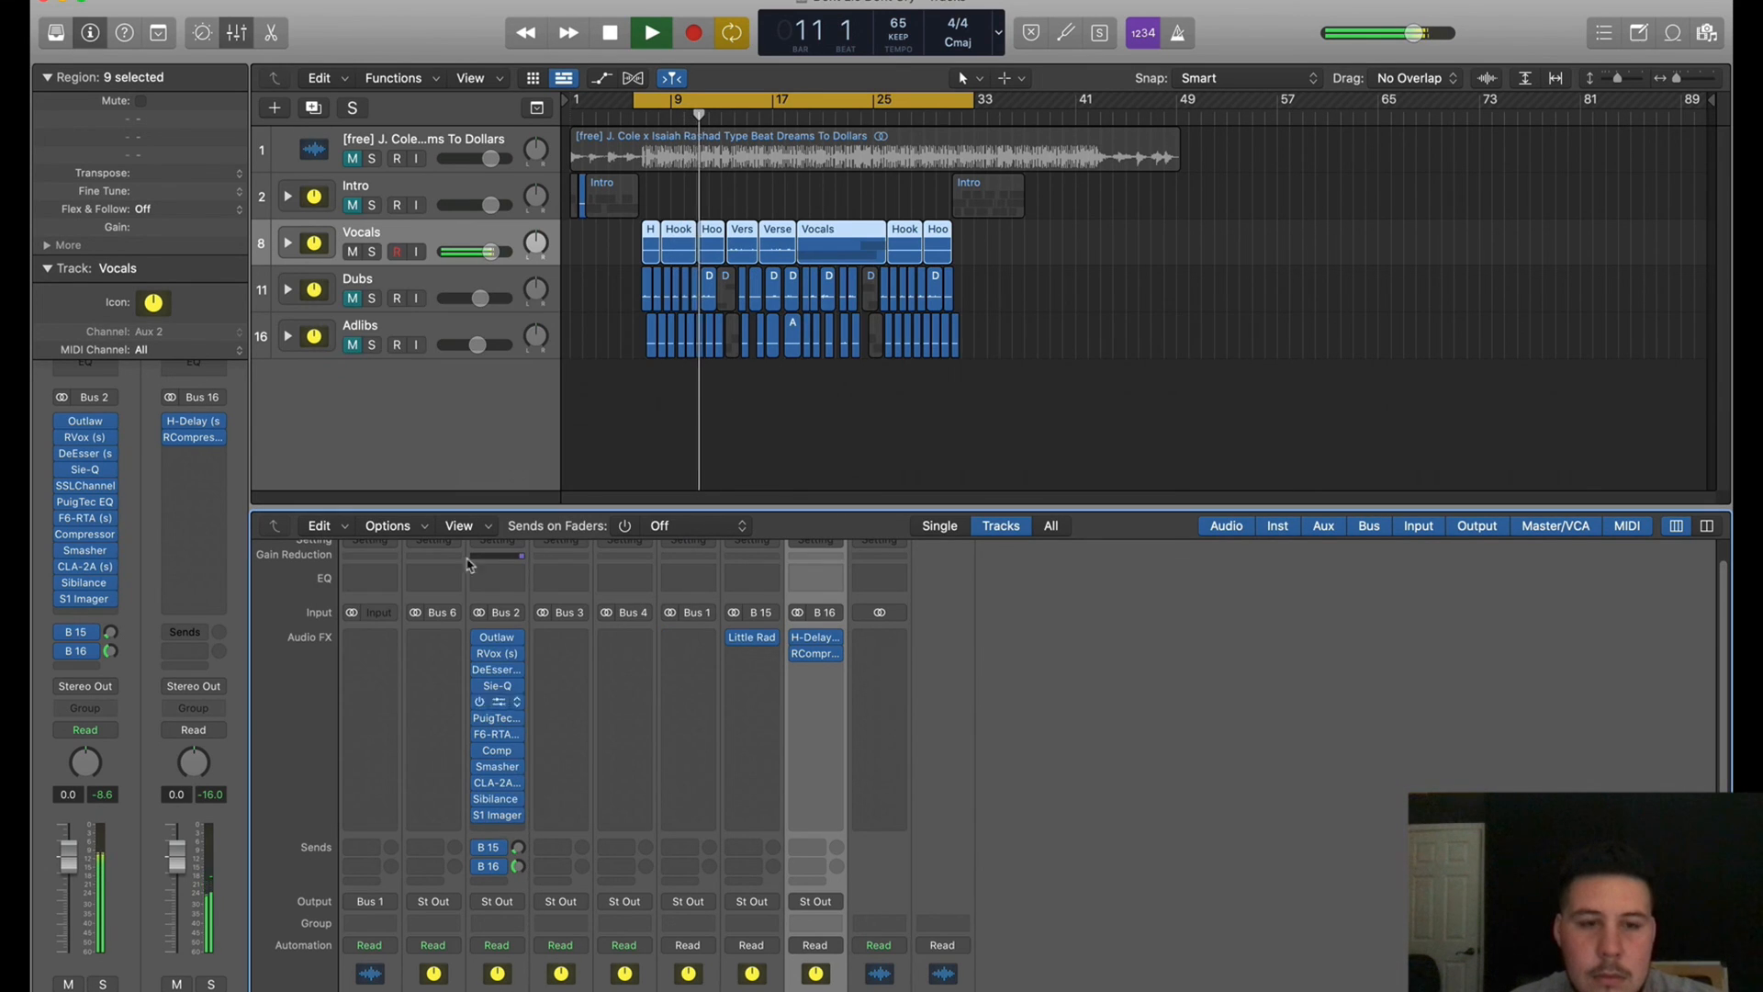
Bring the muted beat track back into playback and lower the Vocals channel's Bus 16 send to -26.0 dB
click(372, 159)
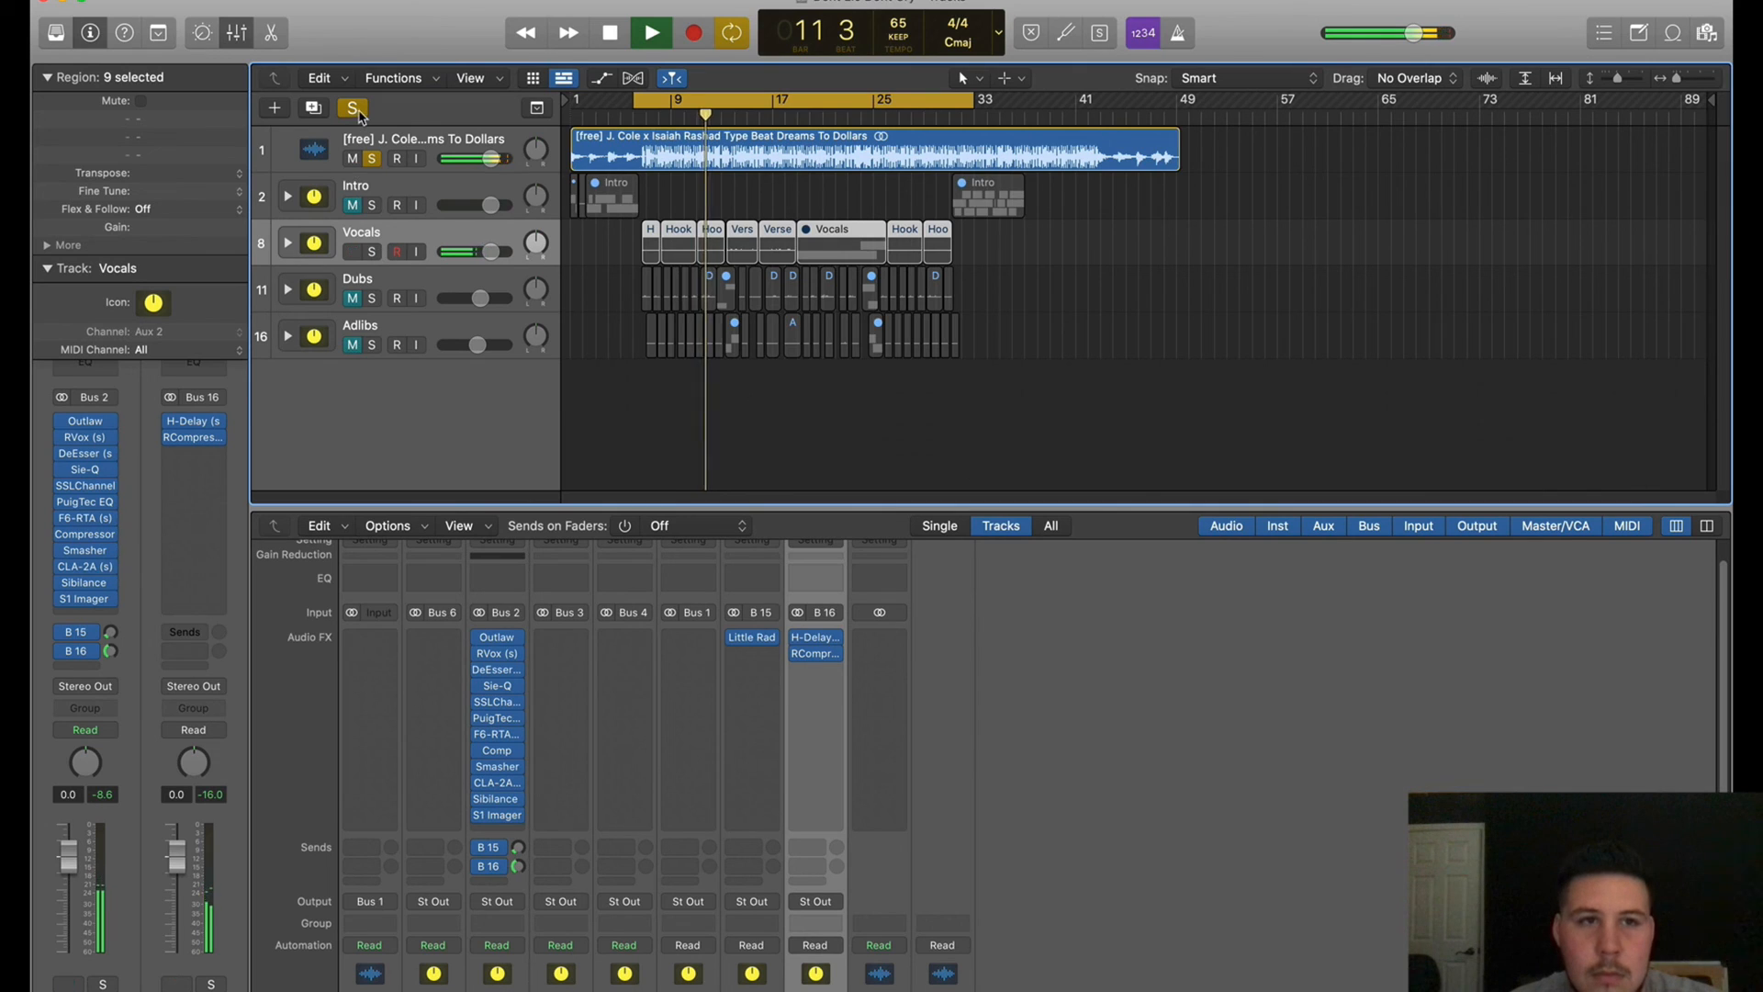
click(372, 158)
drag(516, 871, 517, 913)
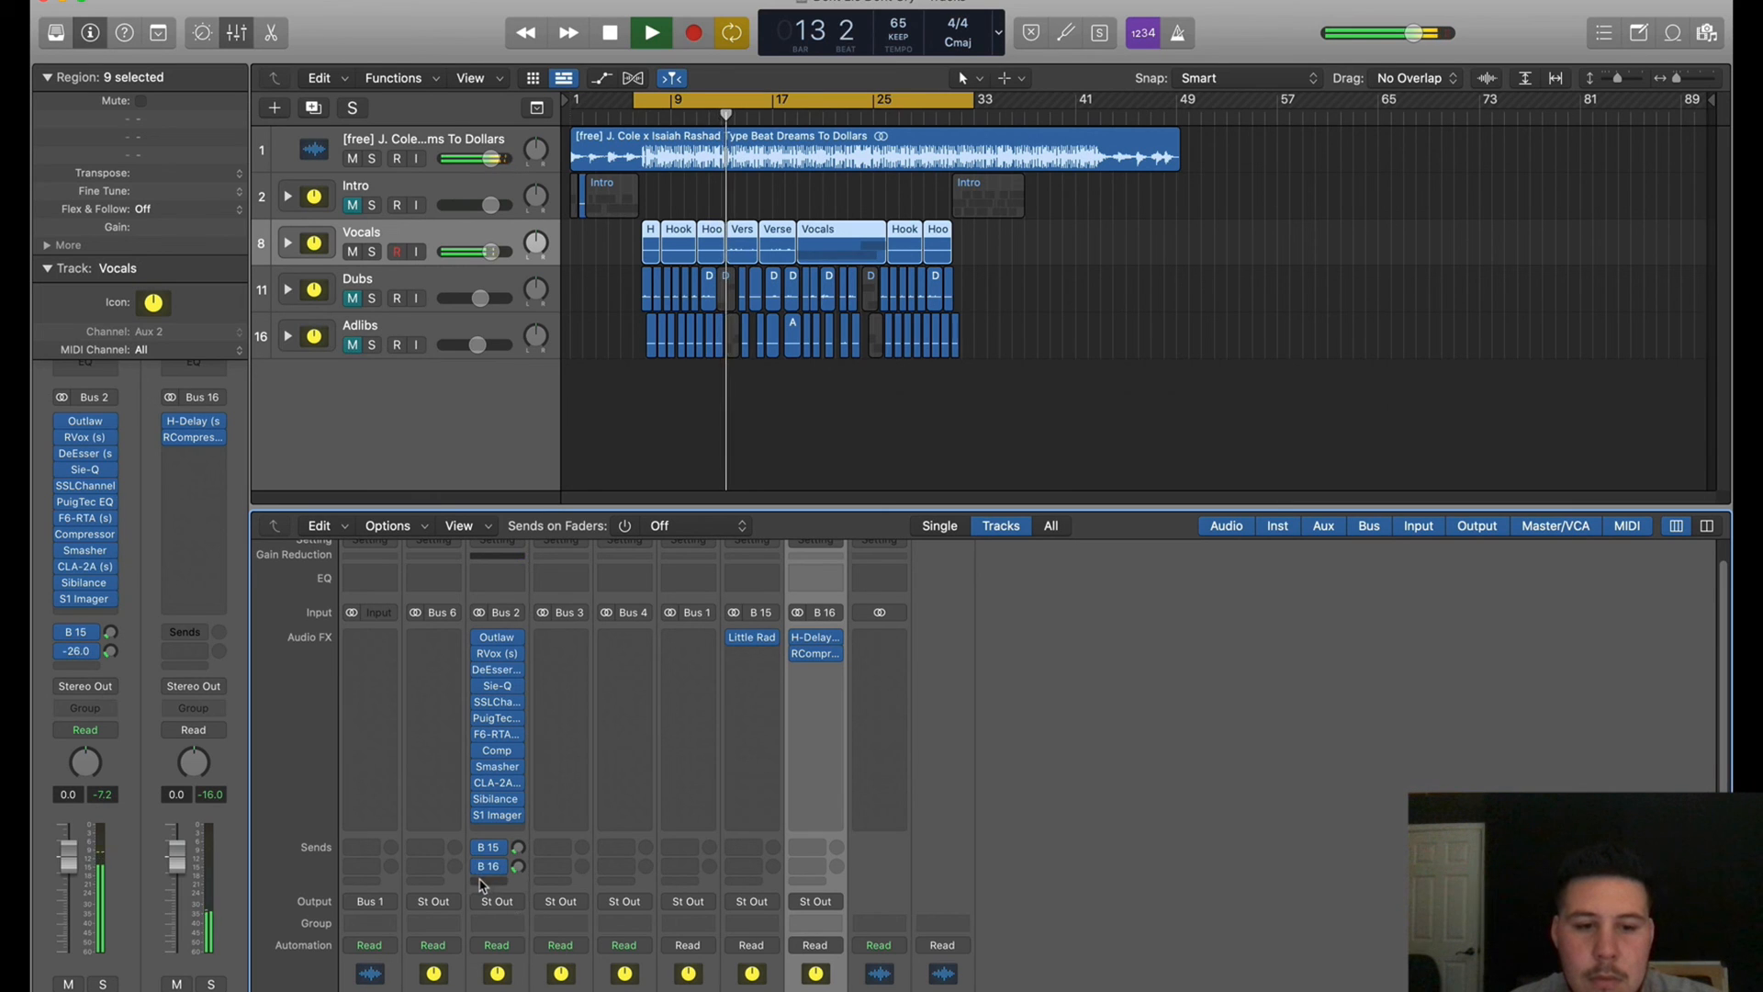
Add a Bus 17 send to the Vocals channel and set its level to about -2.8 dB for the MannyM Reverb
click(496, 881)
mouse_move(515, 904)
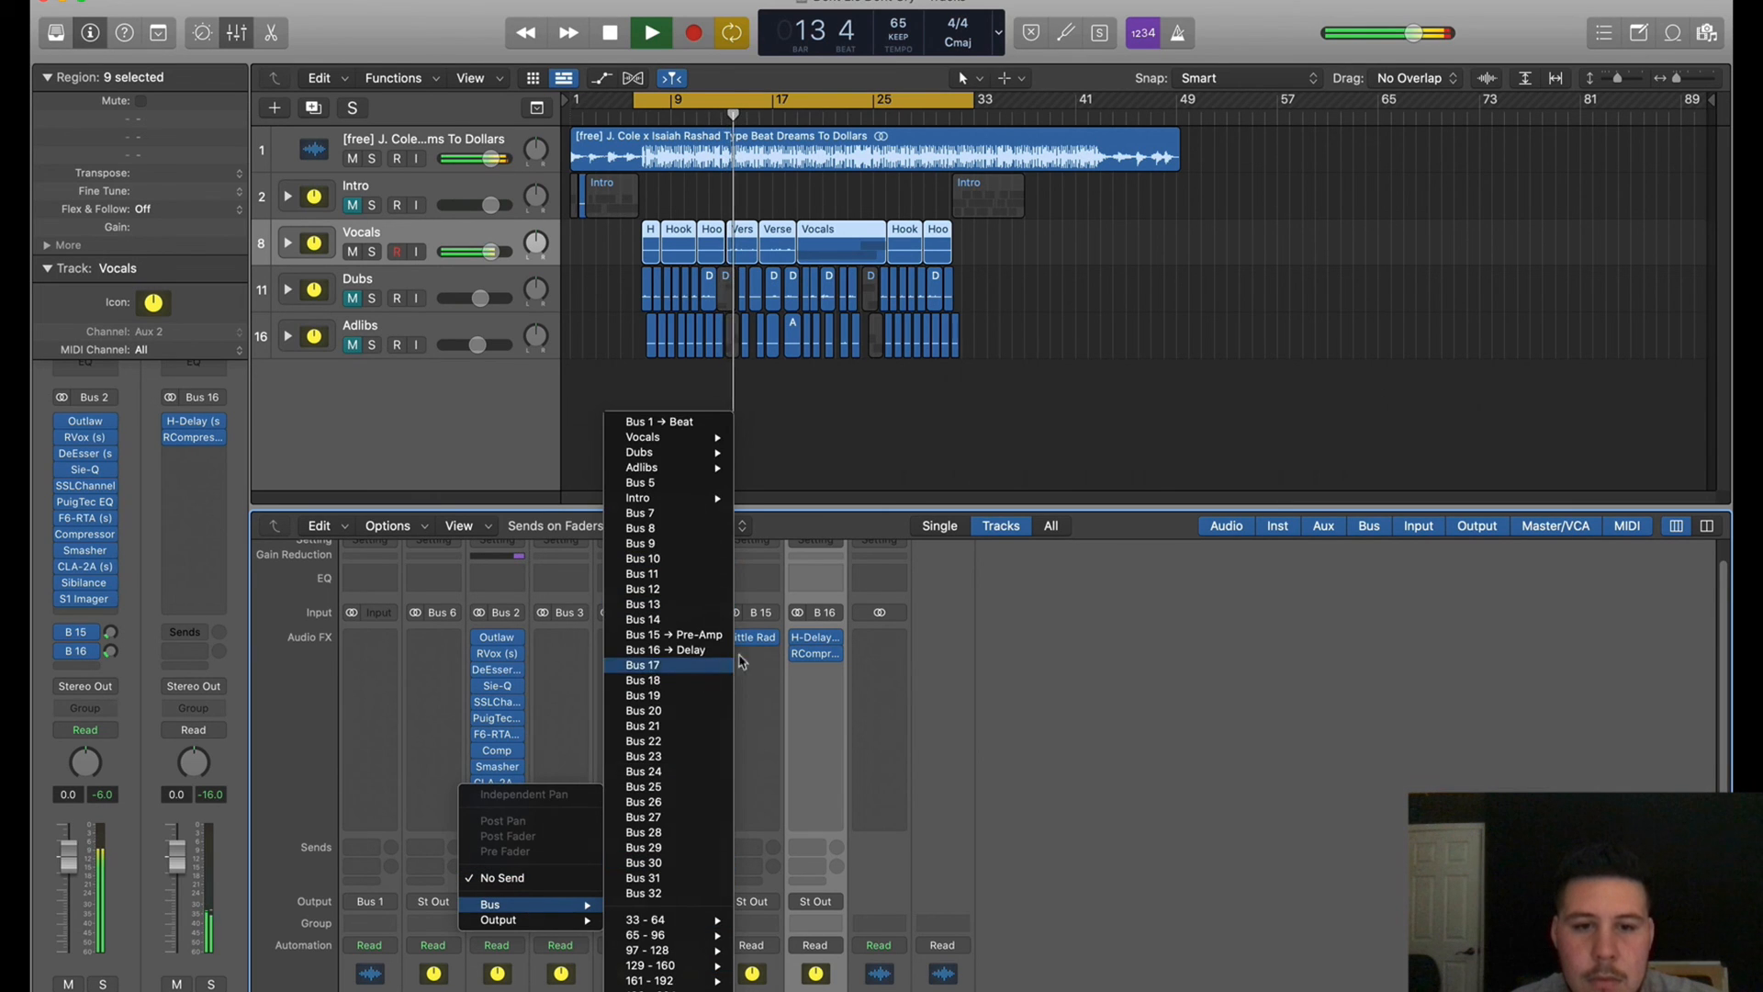
click(700, 665)
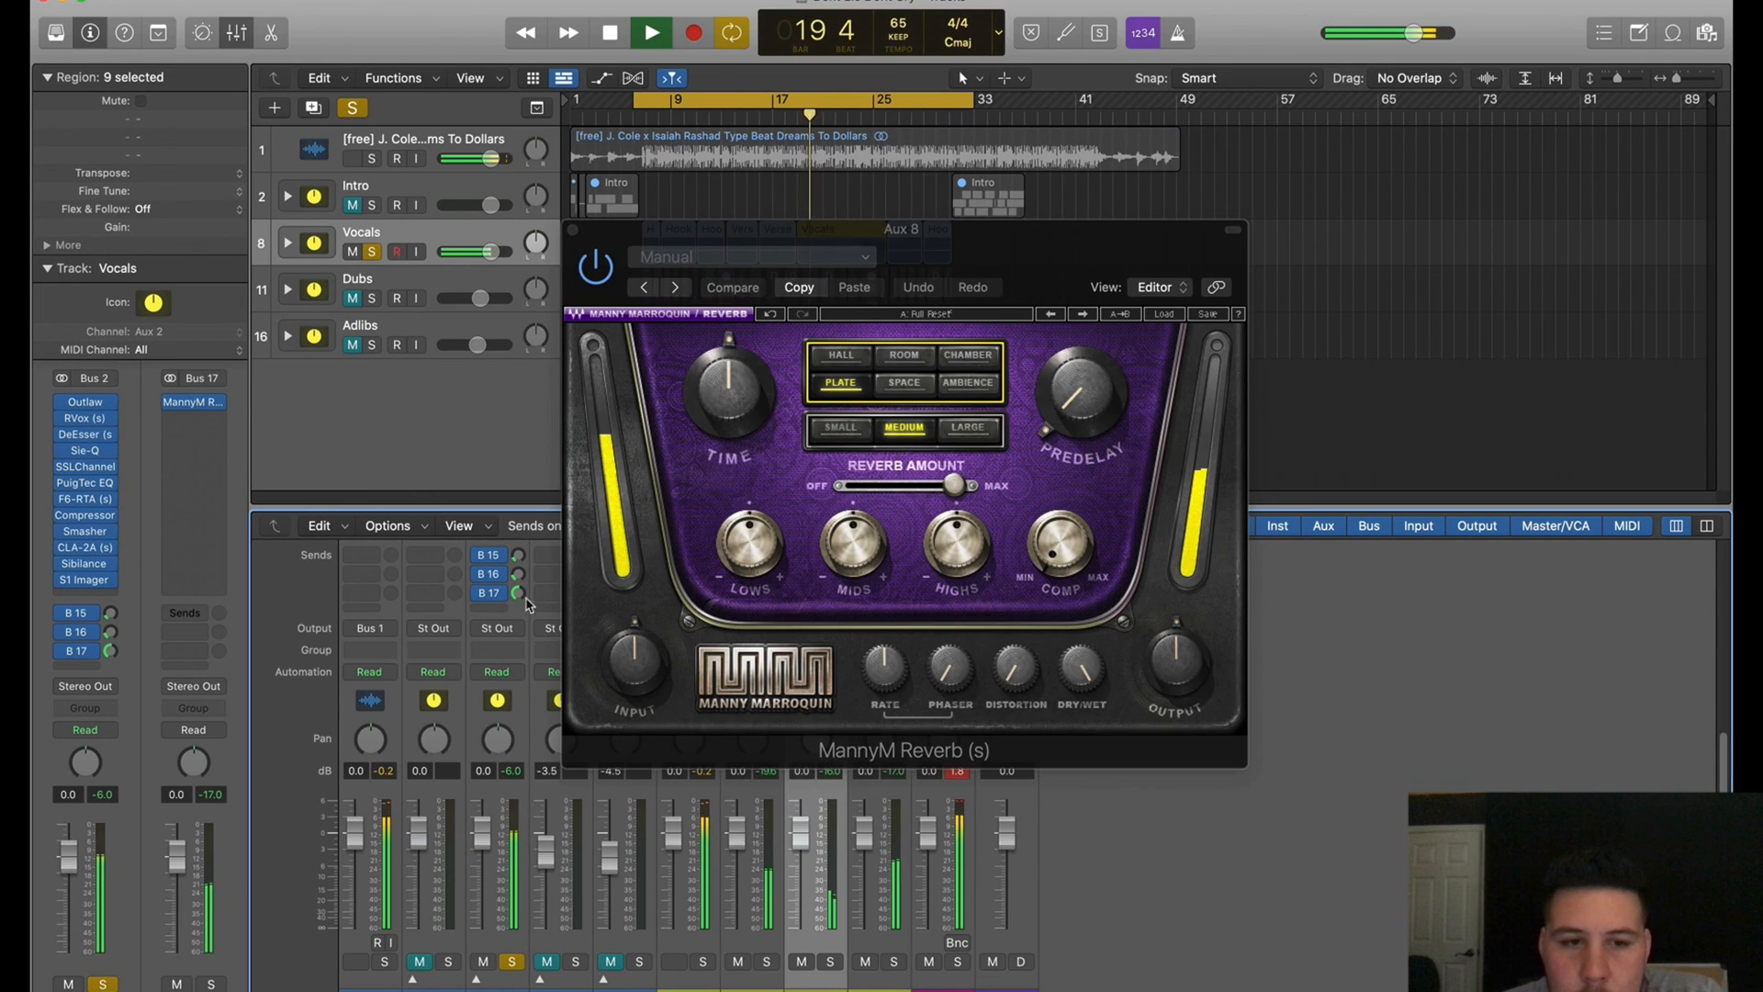
drag(528, 604, 528, 613)
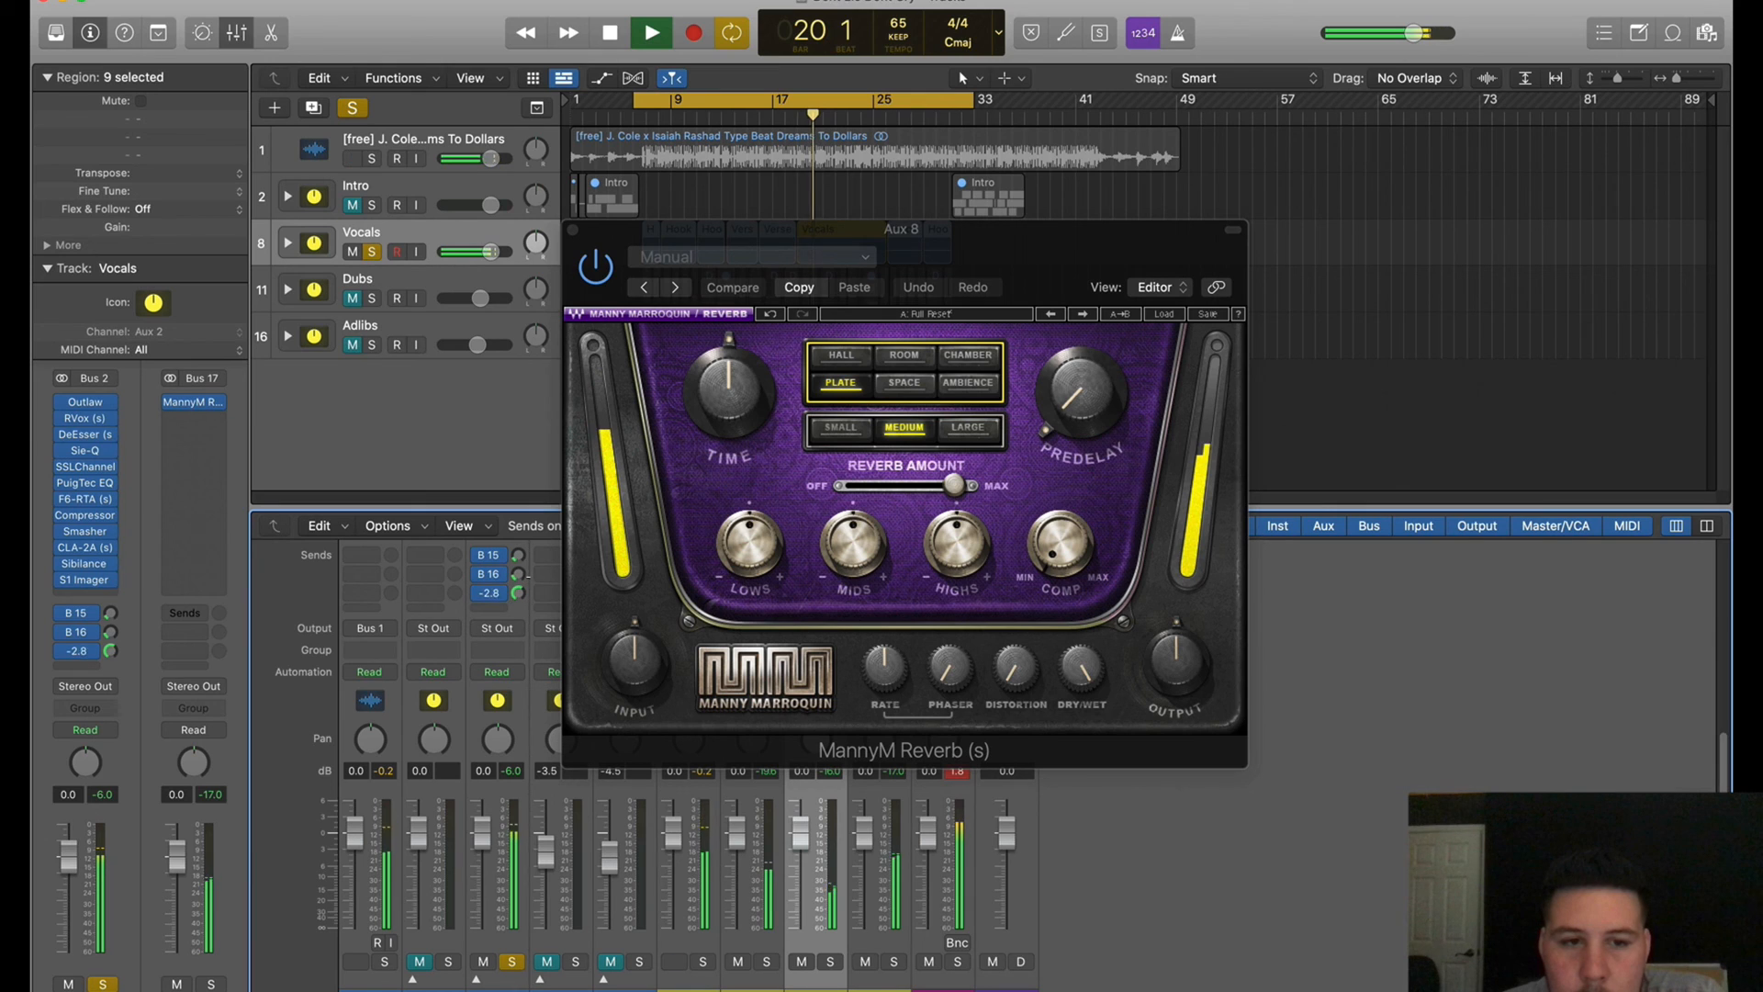
Set the MannyM Reverb to the Large plate size with a predelay of 19
click(968, 427)
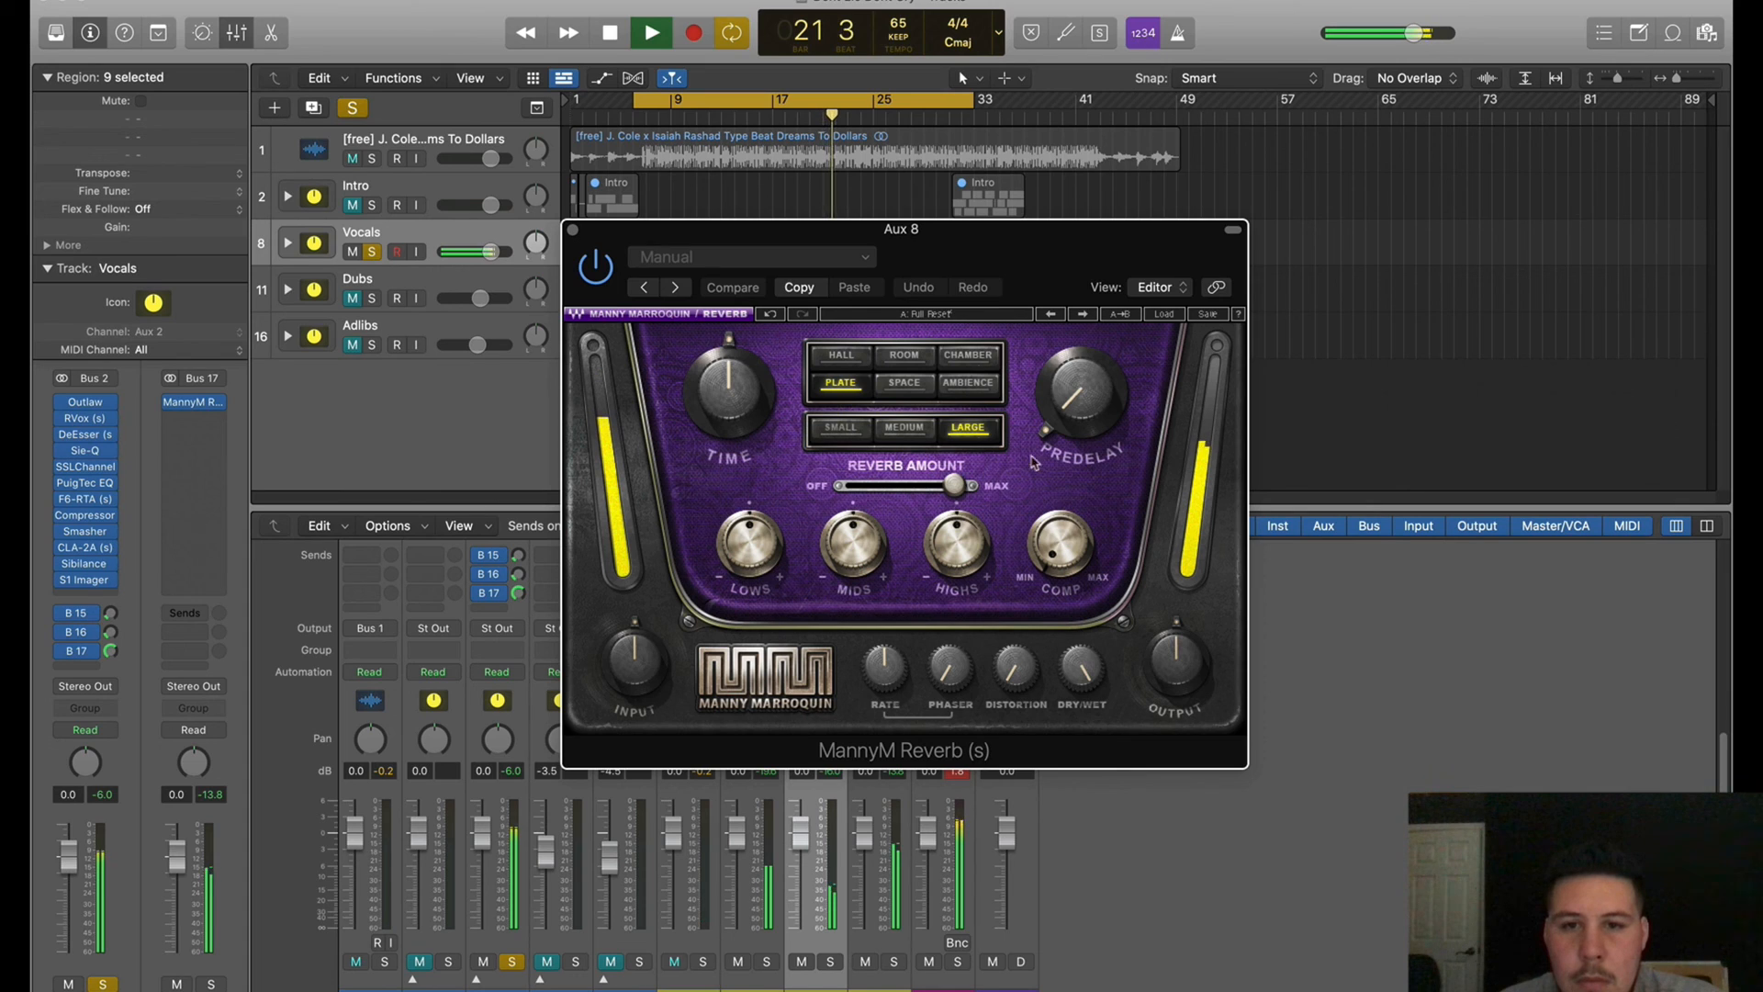
mouse_move(1088, 439)
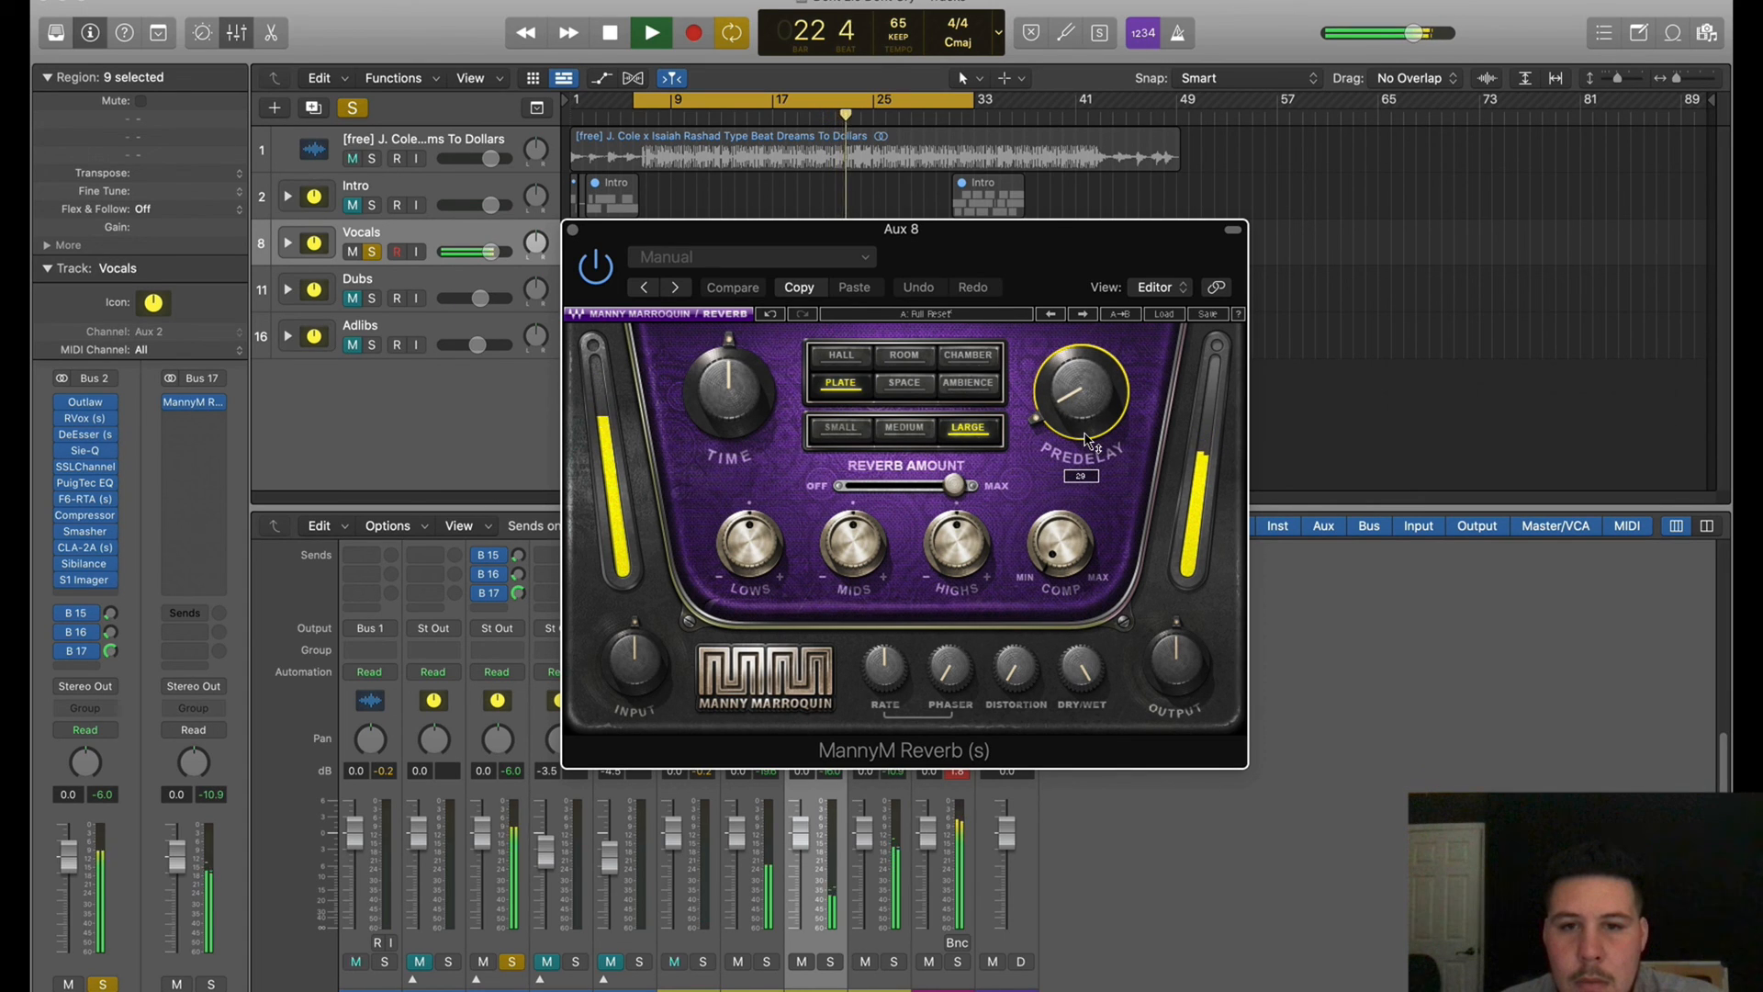
scroll(1088, 439, down, 2)
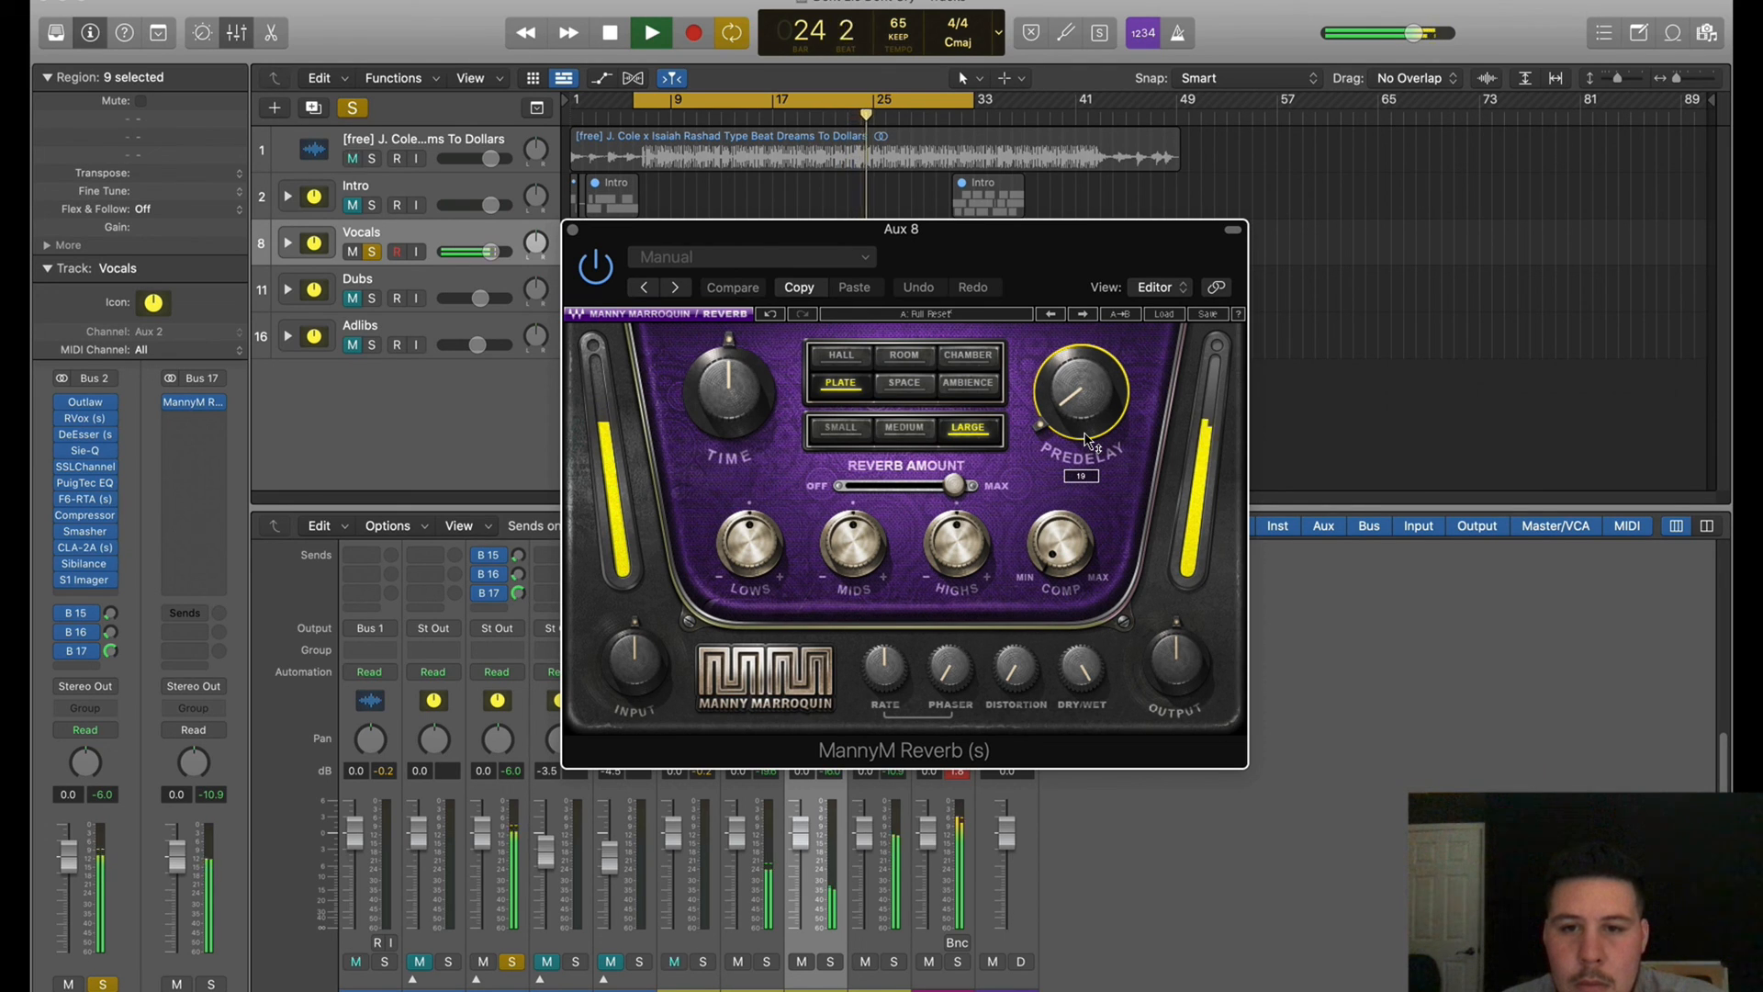
Solo the beat track alongside the vocals and lower the Vocals channel's Bus 17 send to -9.4 dB
click(373, 160)
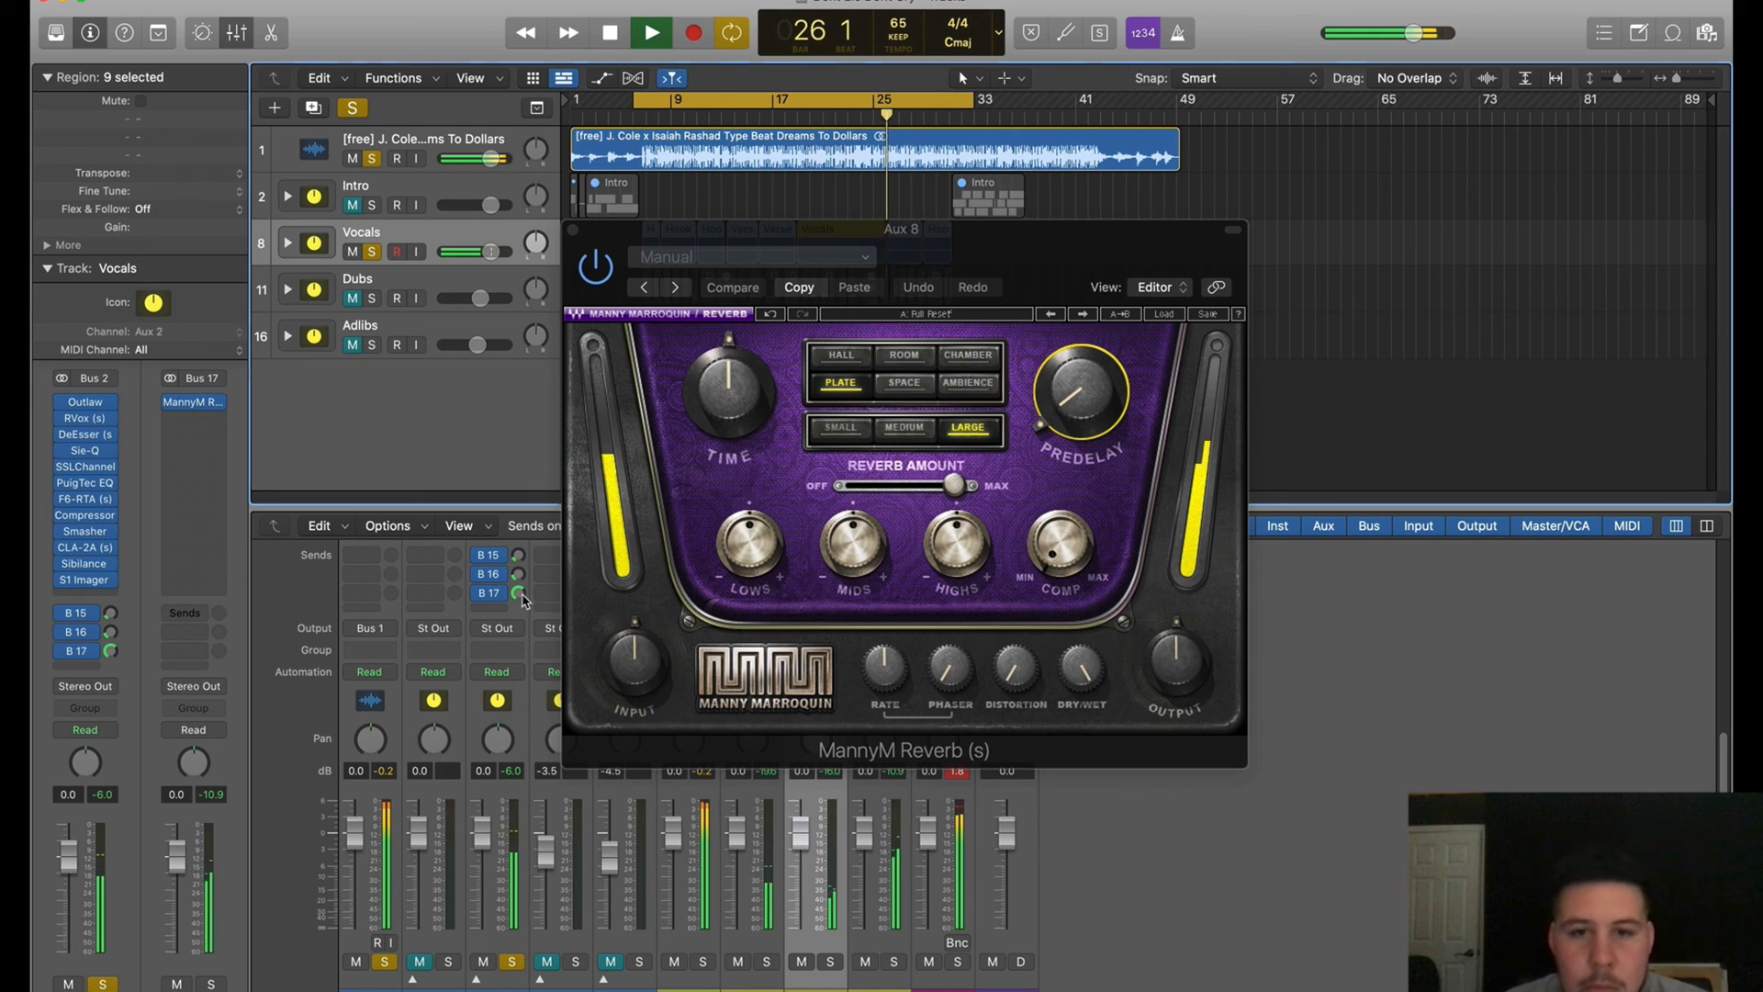
drag(519, 596, 527, 615)
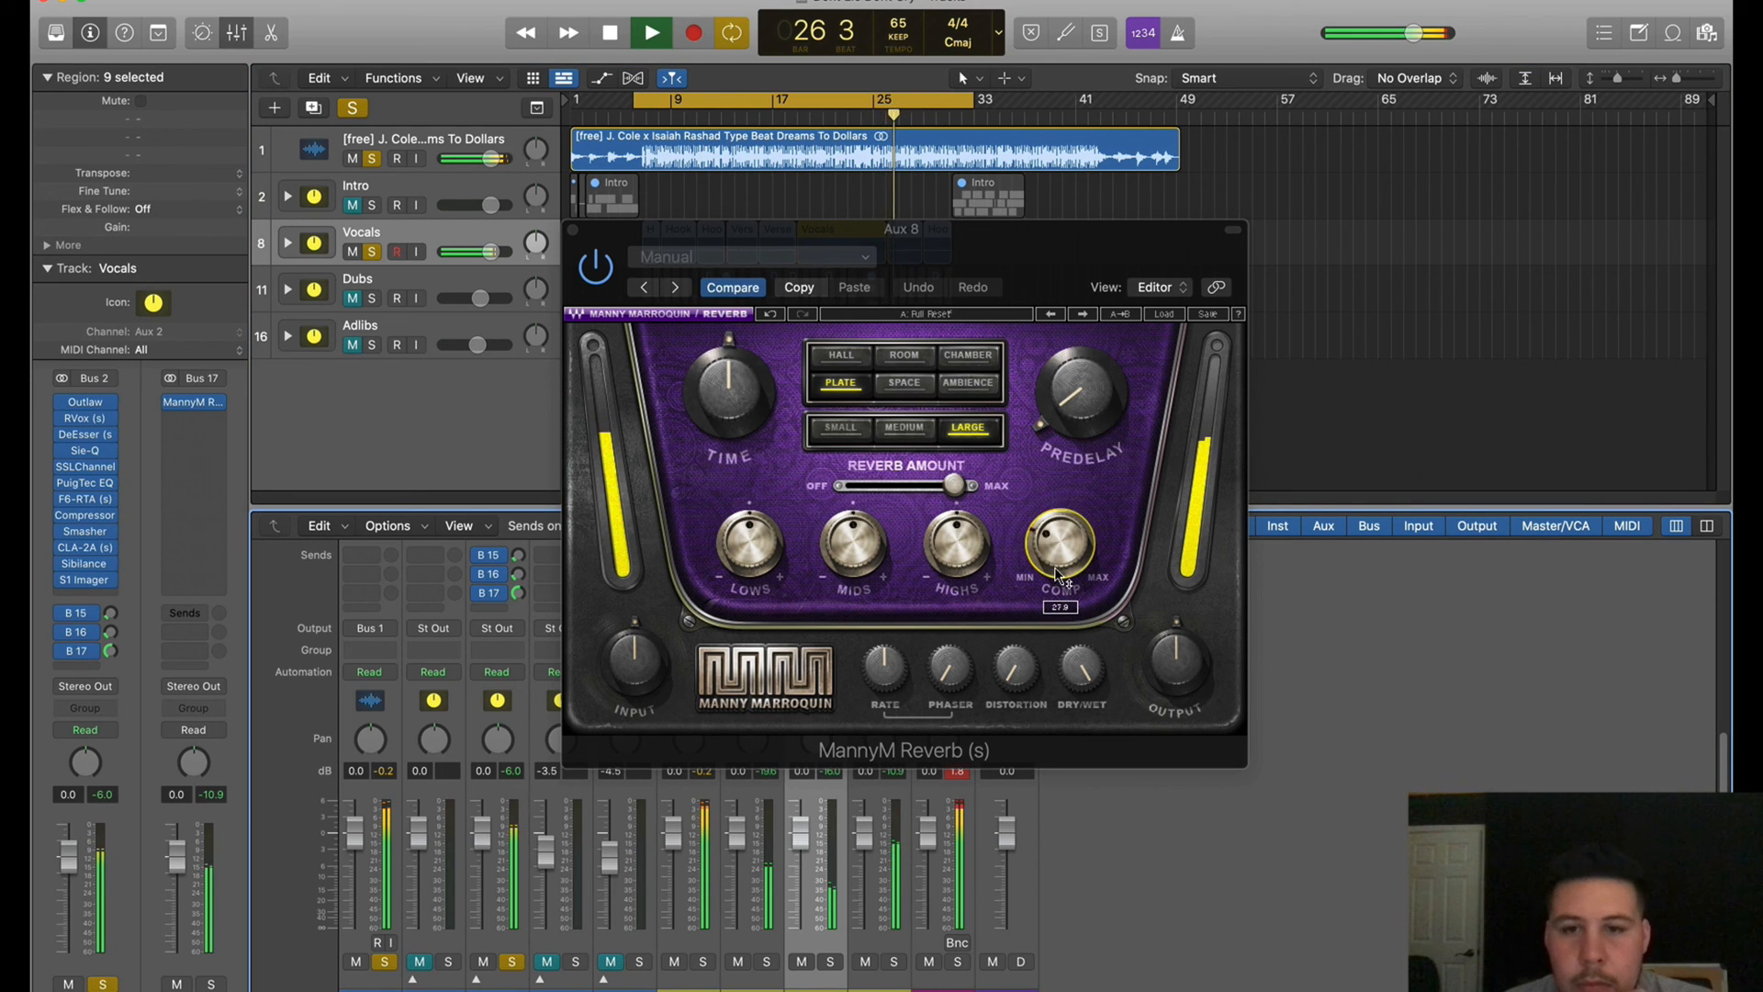
Fine-tune the MannyM Reverb's compression, raise its distortion, and close the plug-in window
drag(1058, 576, 1059, 587)
drag(1020, 675, 1035, 690)
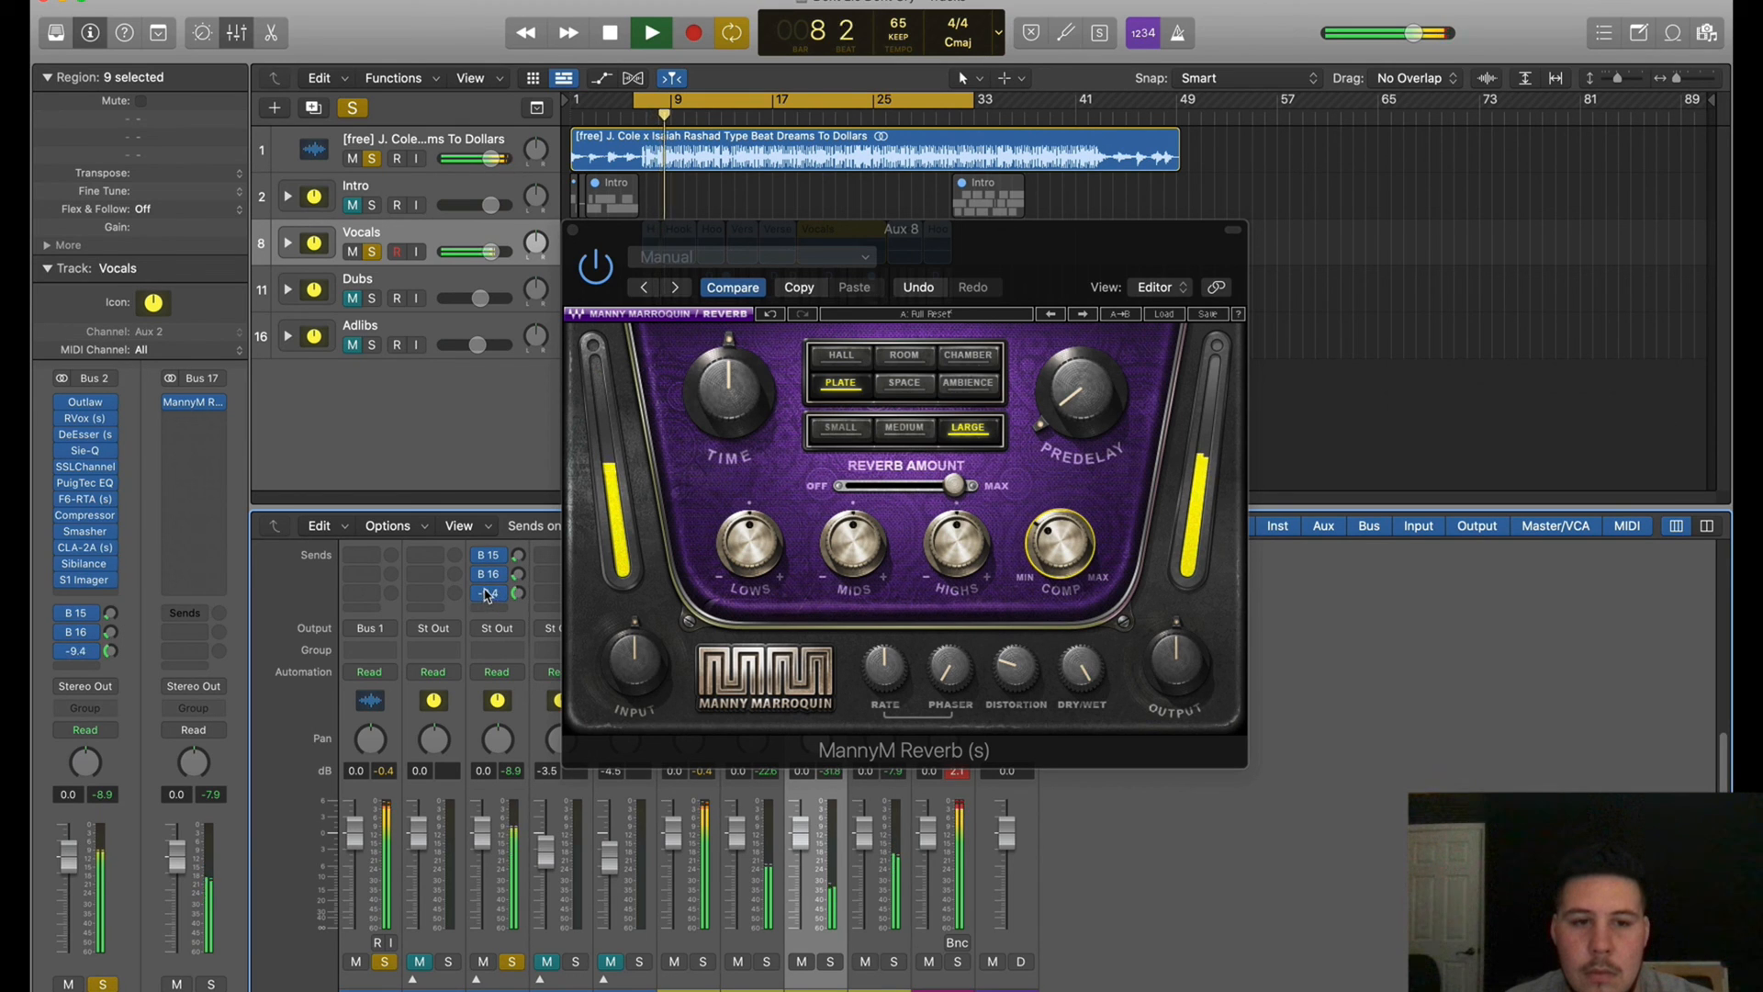
click(570, 230)
Insert a Channel EQ below MannyM Reverb on the Bus 17 reverb channel
scroll(826, 643, up, 5)
click(872, 602)
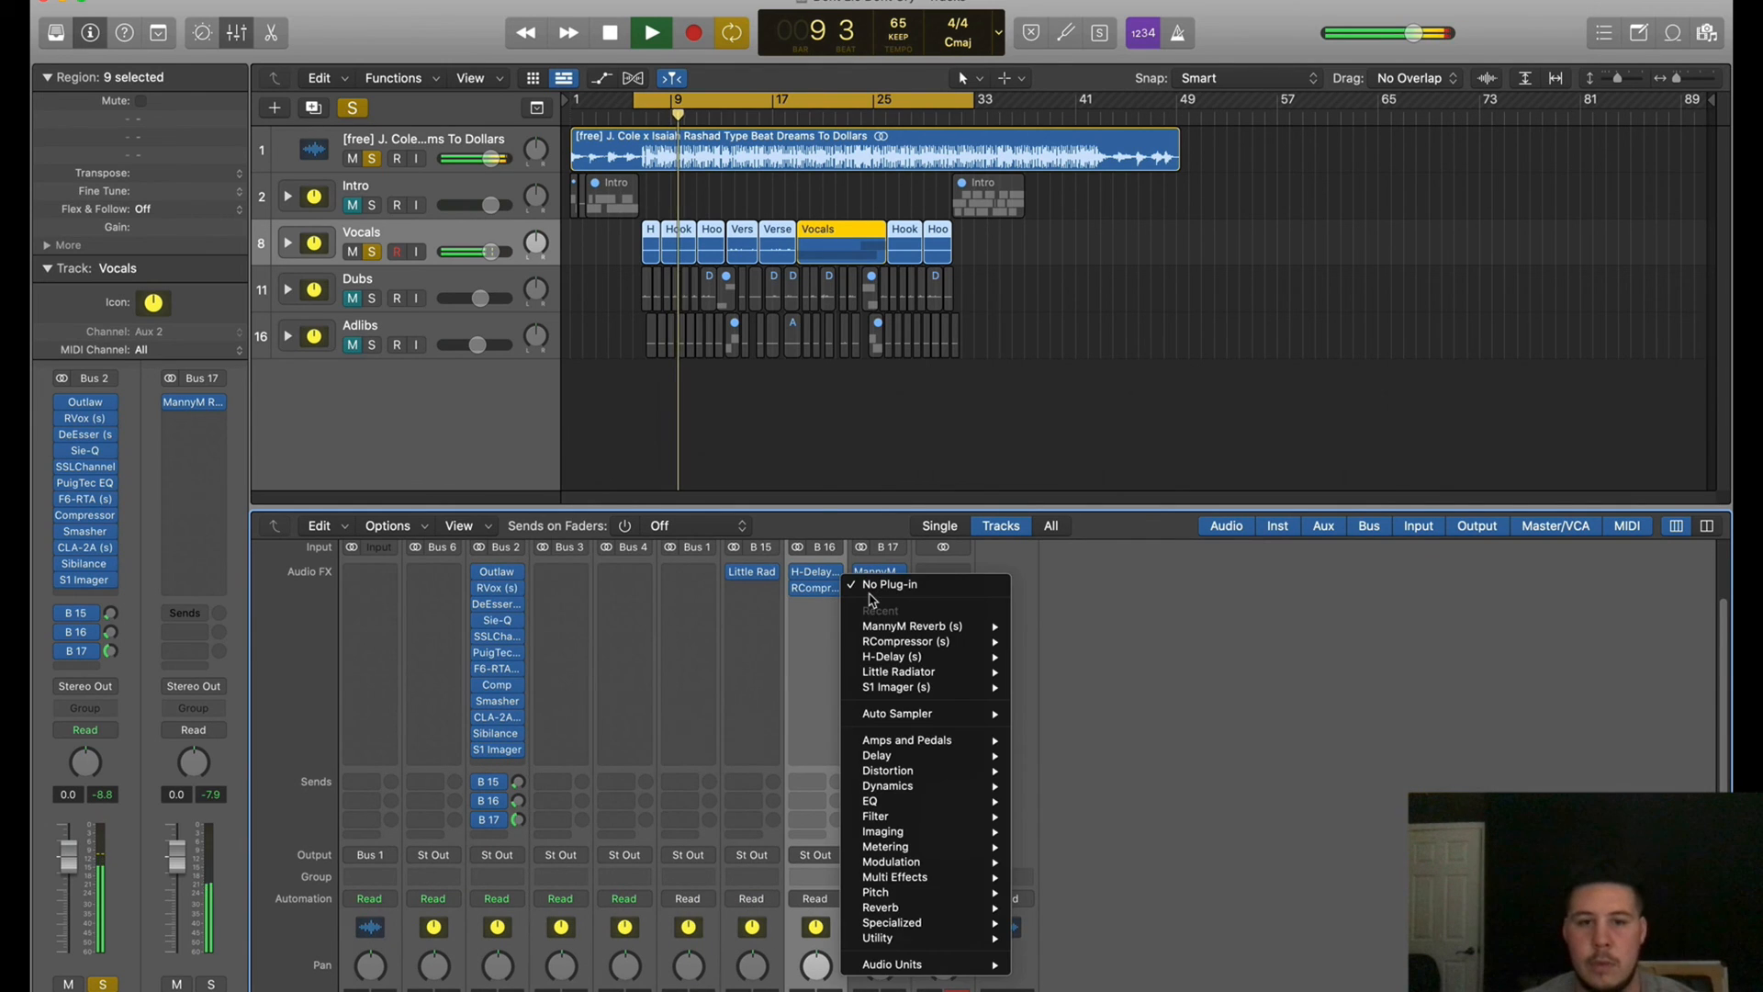
click(914, 829)
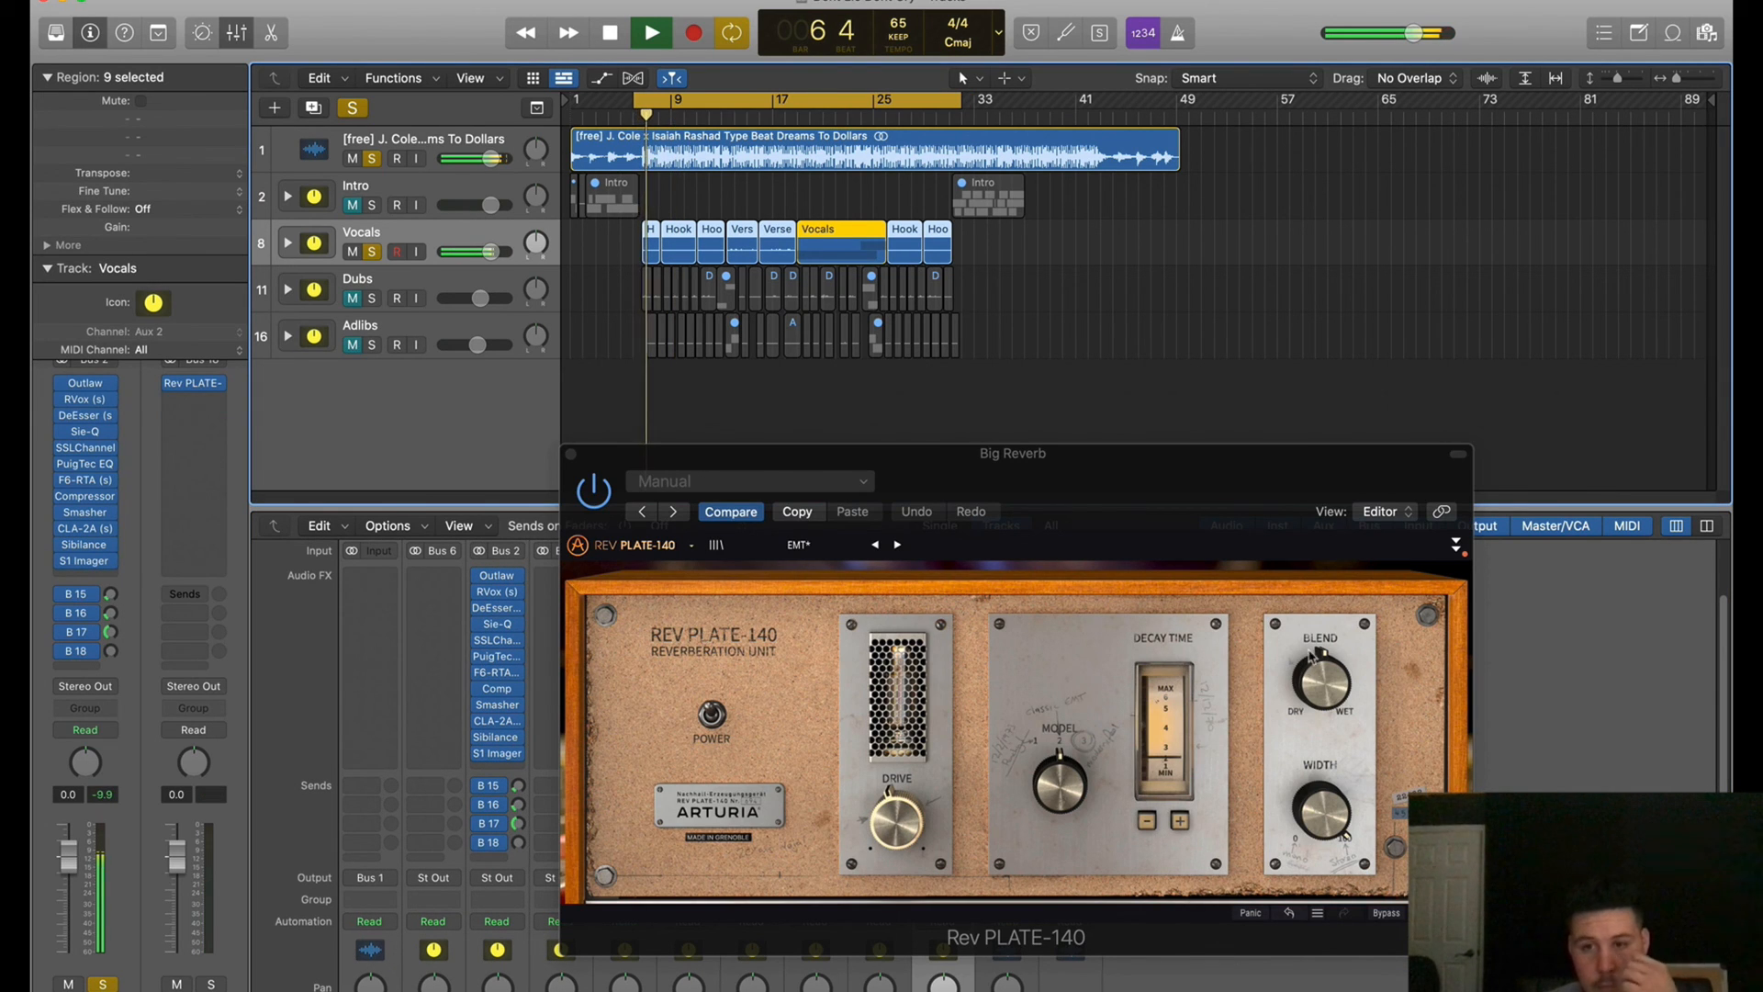
Set the Vocals channel's Bus 18 send to about +0.5 dB and reposition the Rev PLATE-140 window around the mixer
drag(1091, 505, 1208, 452)
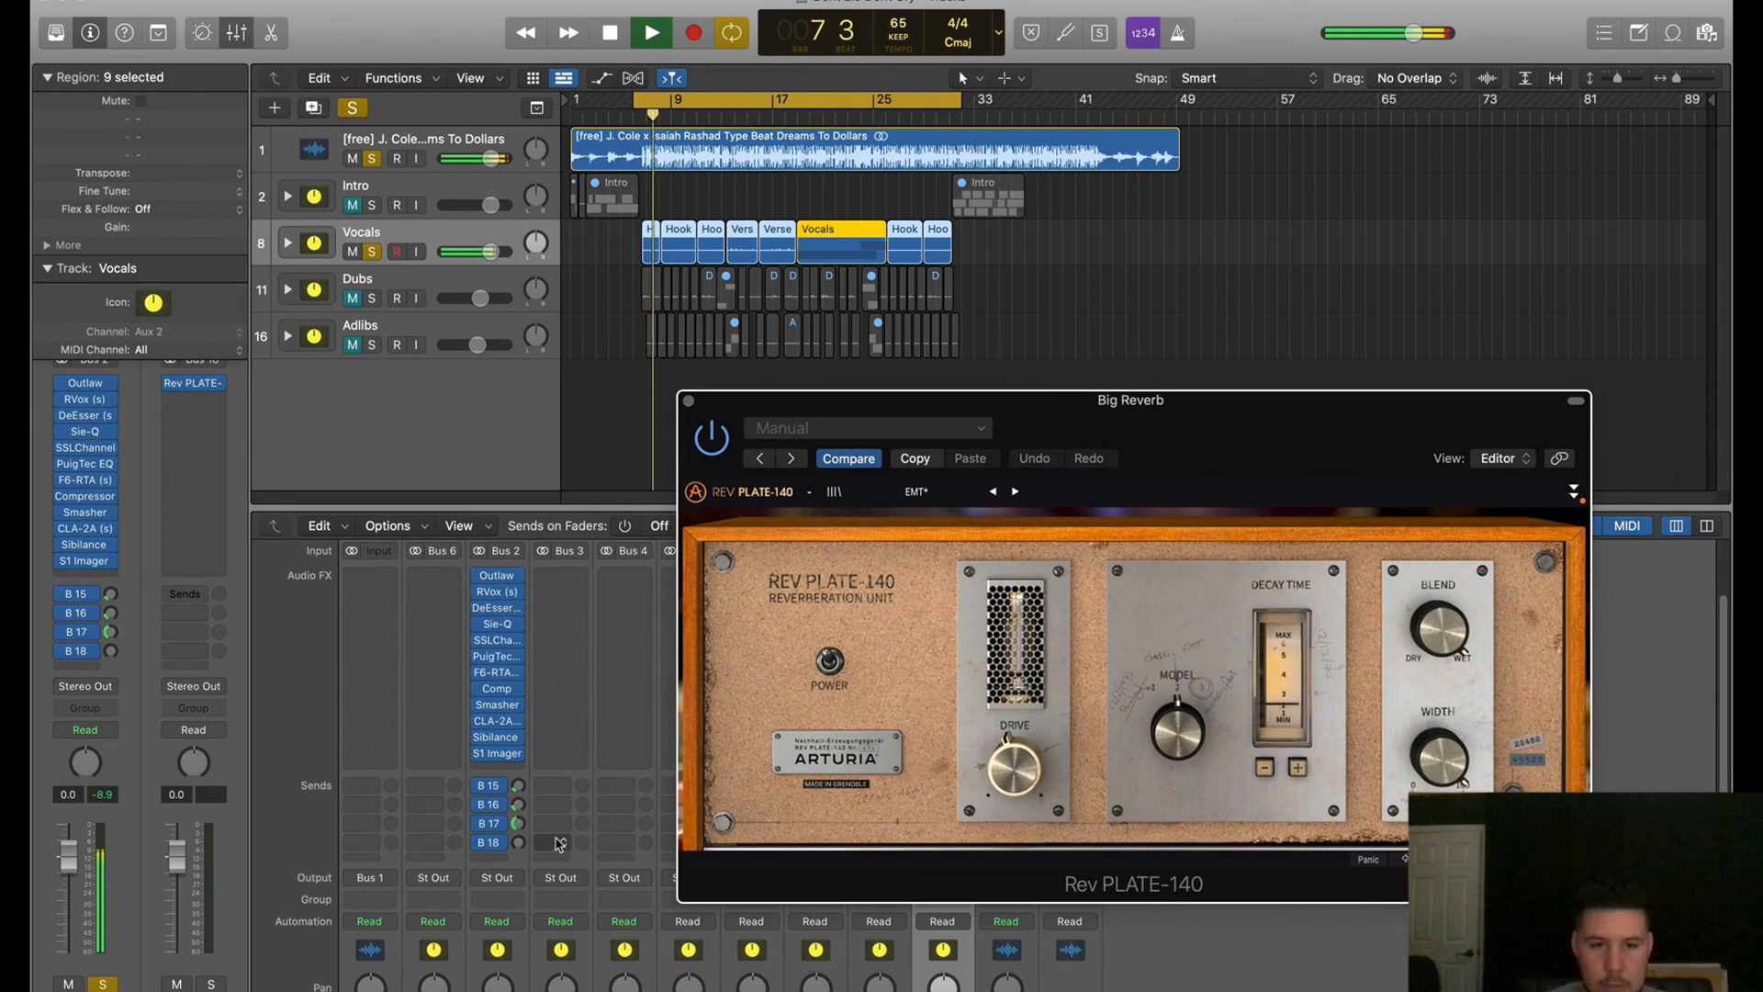
drag(520, 843, 538, 731)
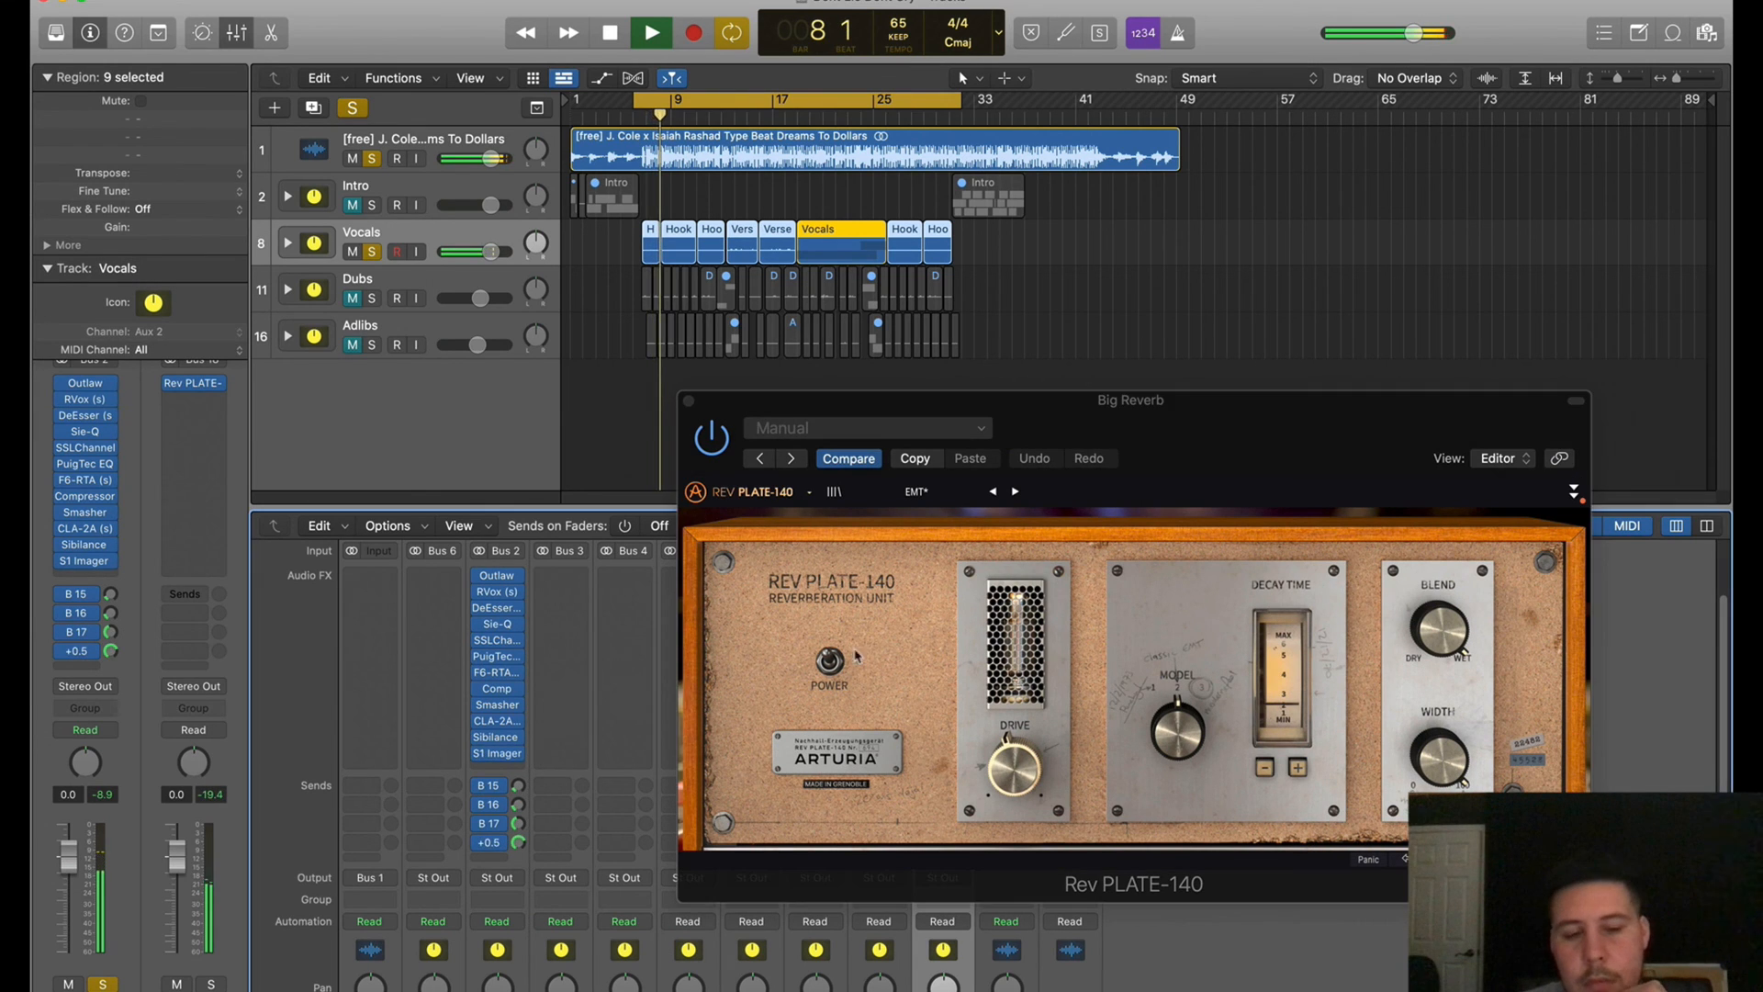
drag(1281, 468, 1070, 383)
Raise the Rev PLATE-140 decay time and audition the Punchy and other plate models against the Classic EMT
click(1040, 736)
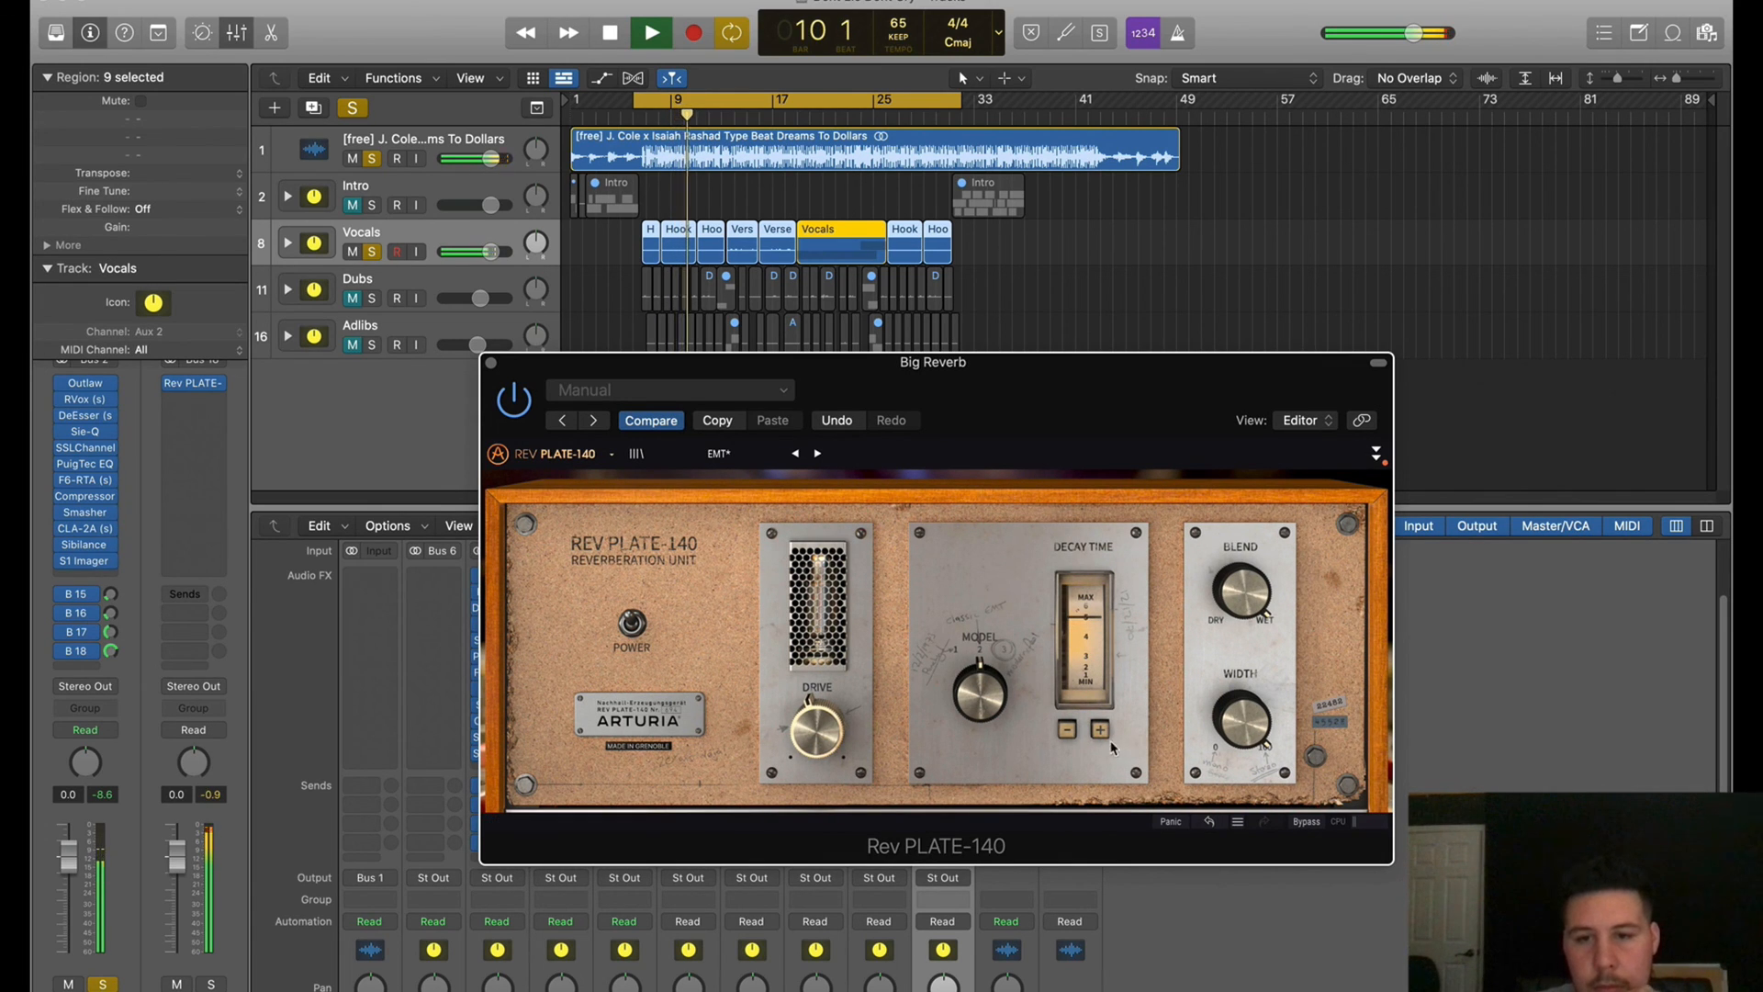
mouse_move(987, 686)
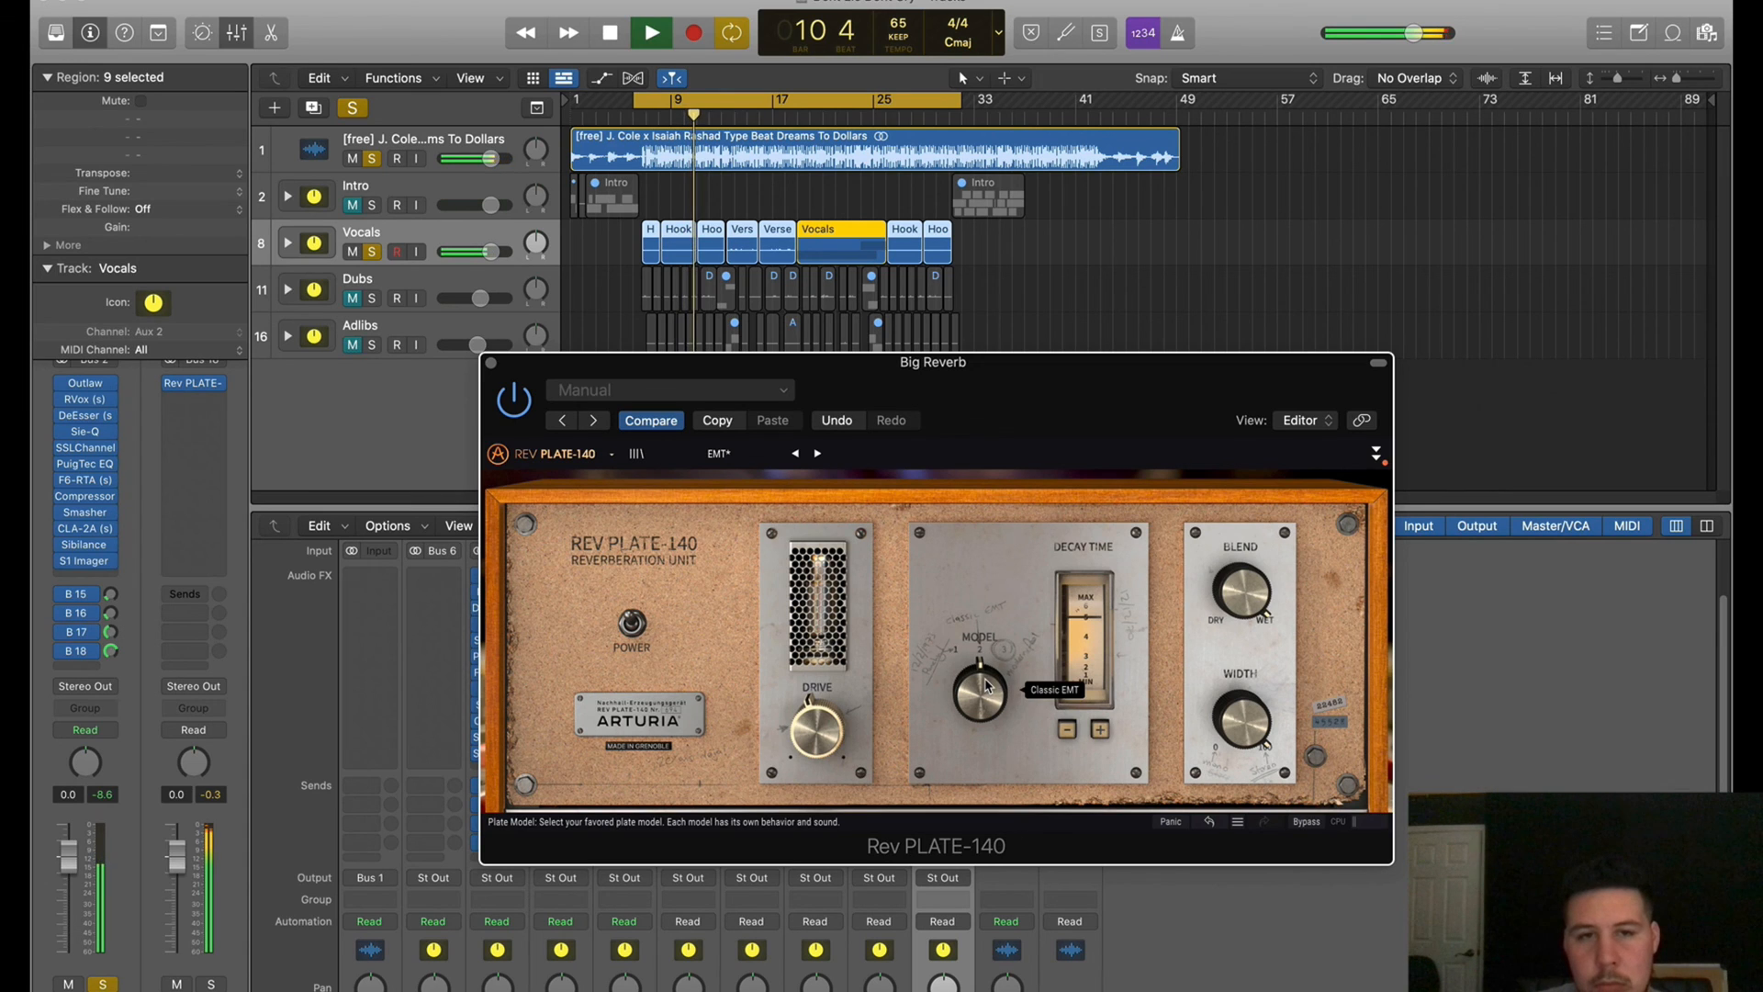
drag(987, 685, 990, 721)
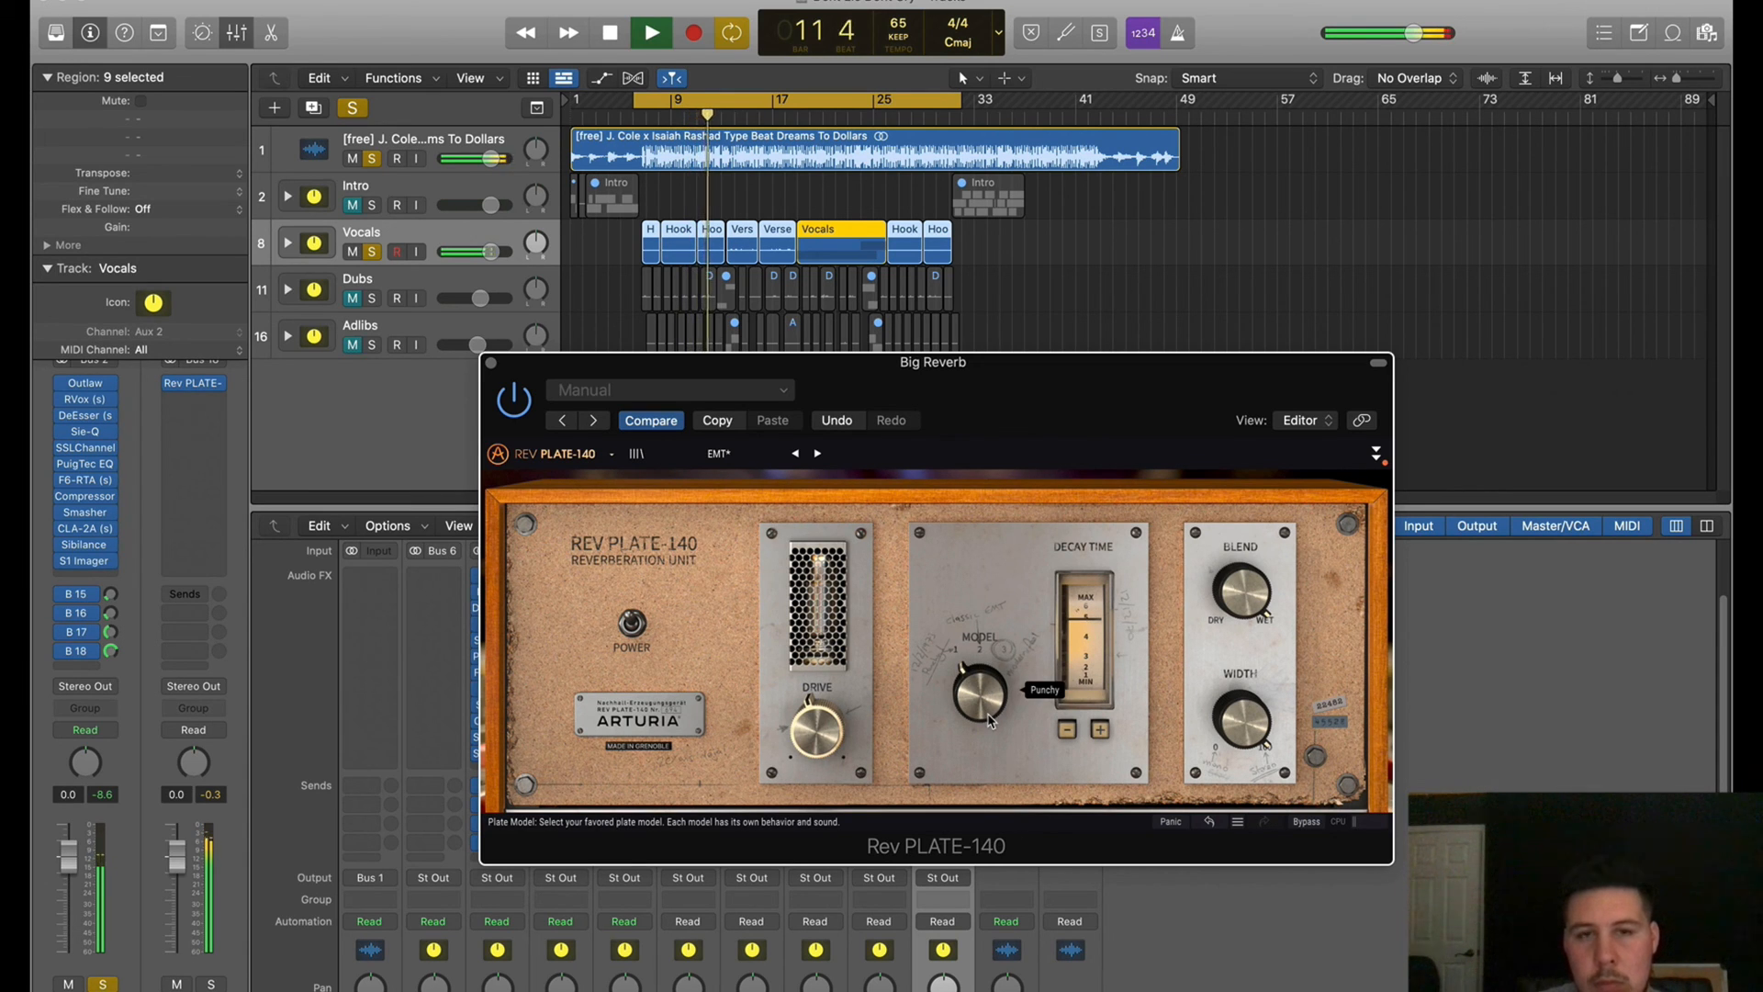
scroll(989, 721, up, 2)
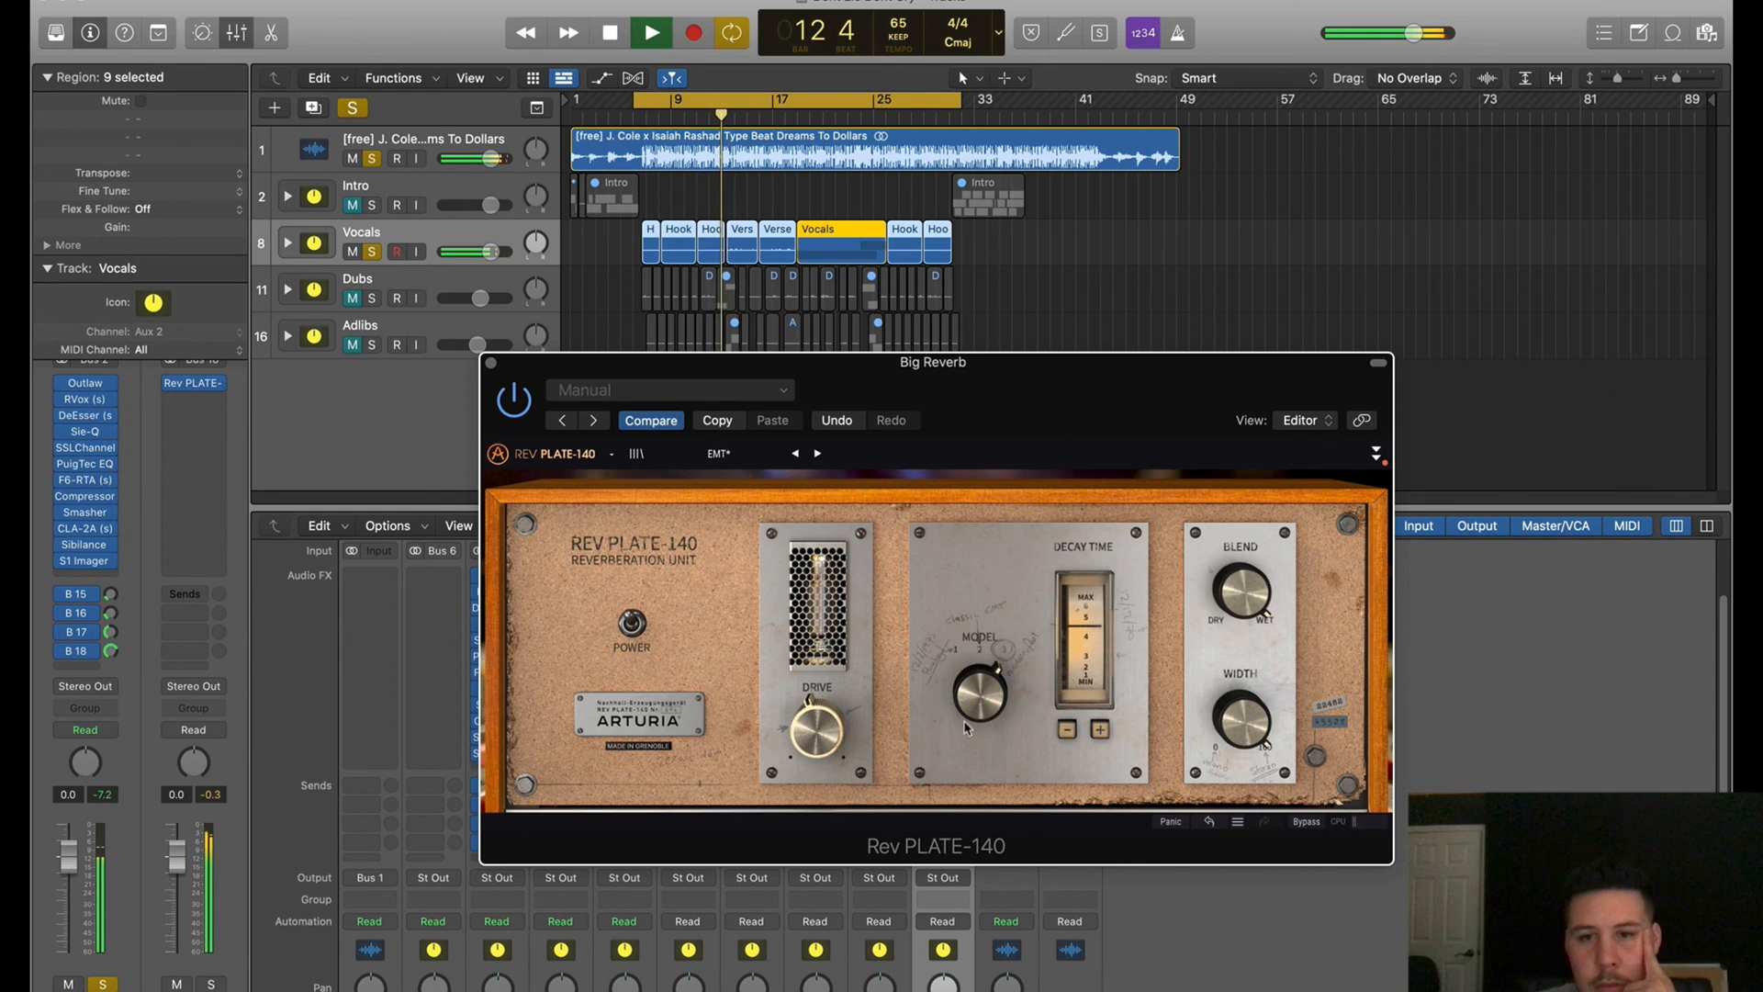
Set the Rev PLATE-140 stereo width to mid-range, reduce its drive slightly, and move its window off the Vocals sends
mouse_move(1242, 593)
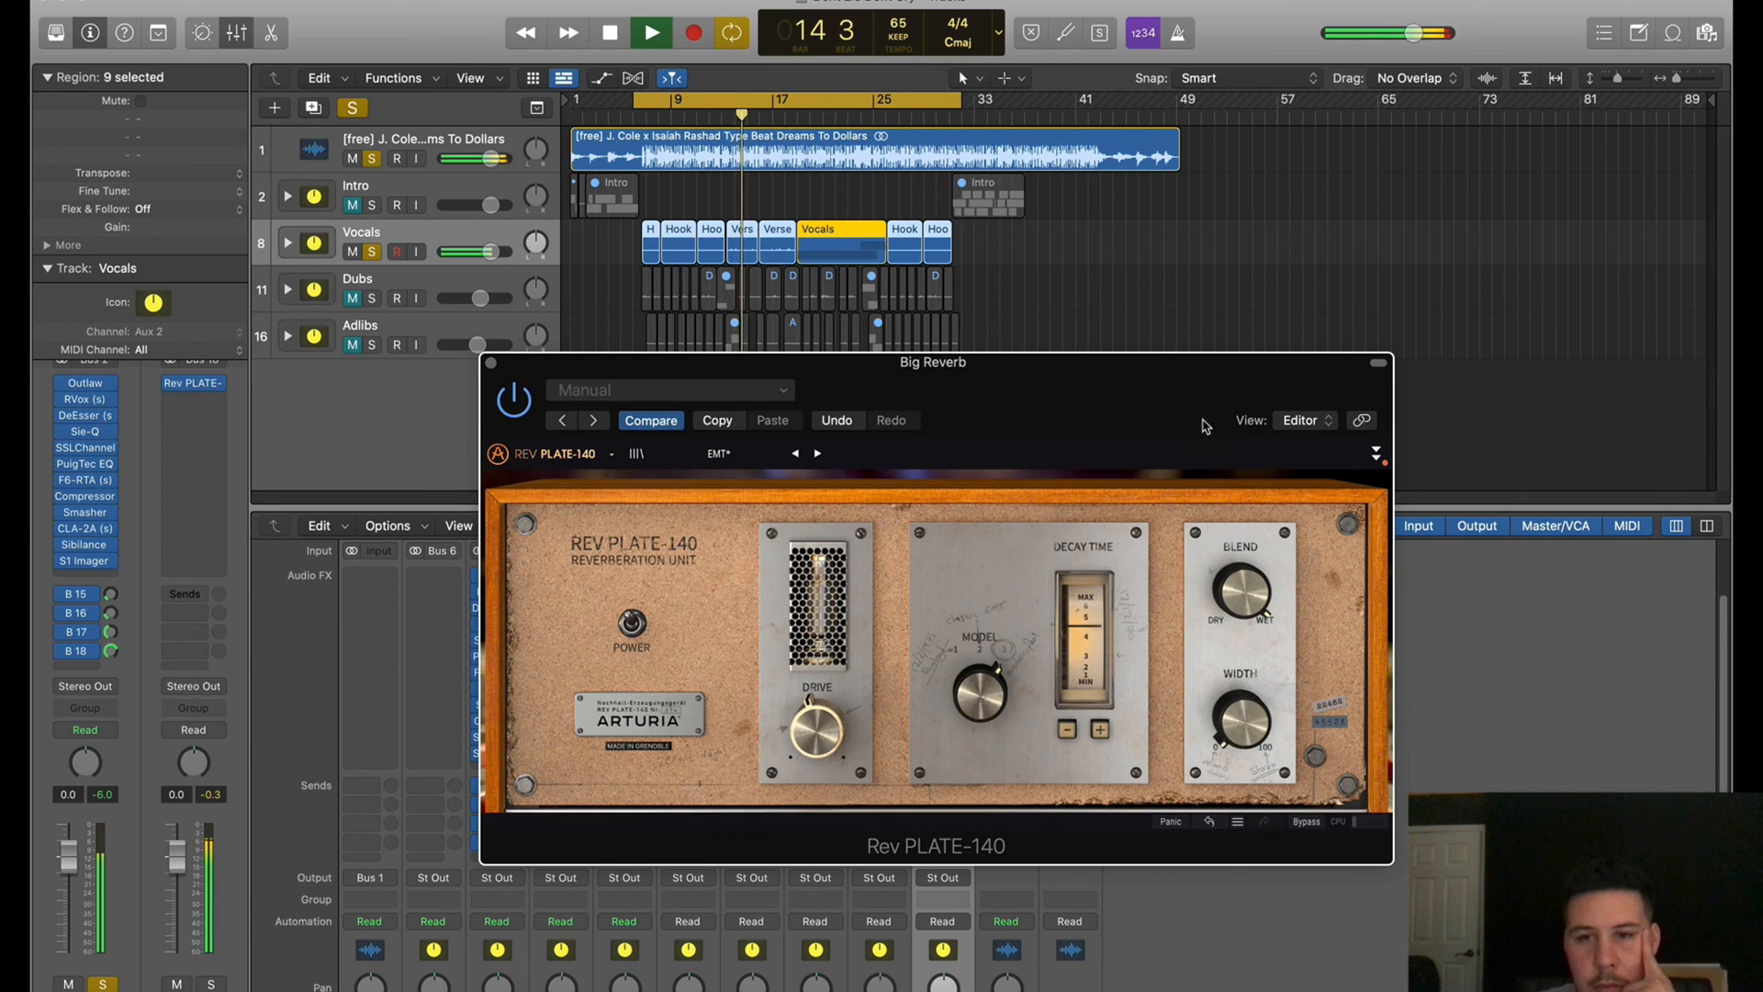
drag(1254, 727, 1254, 672)
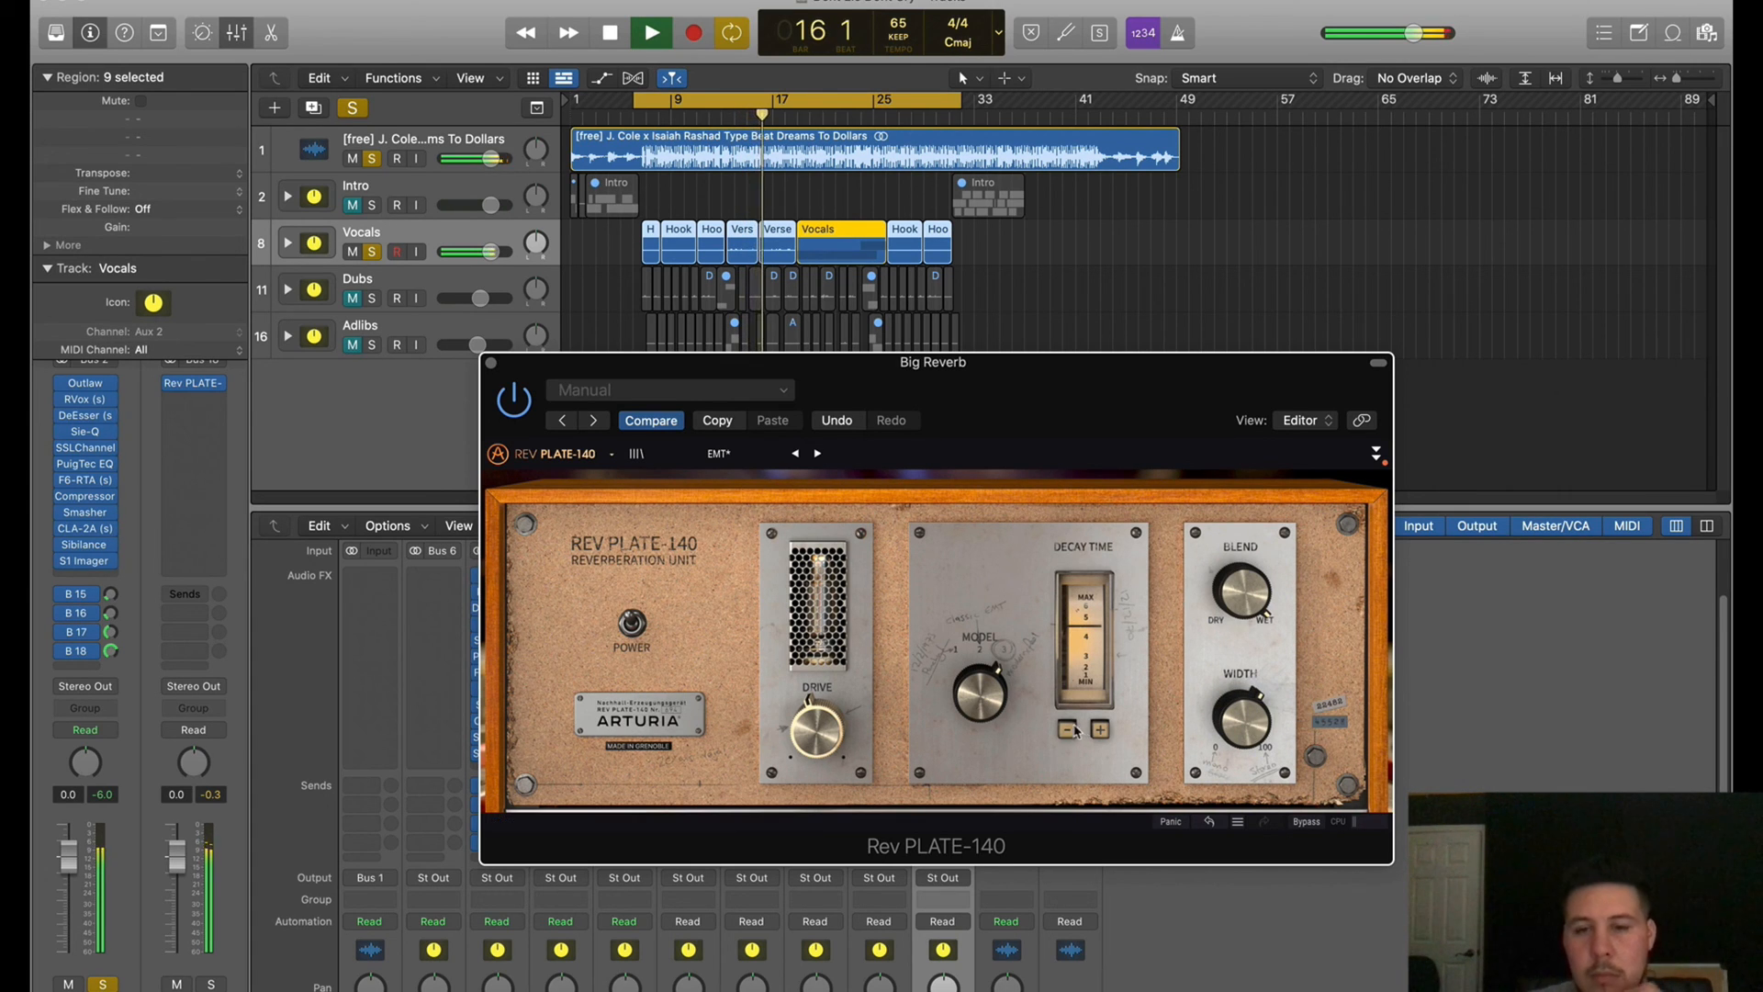
drag(816, 731, 816, 742)
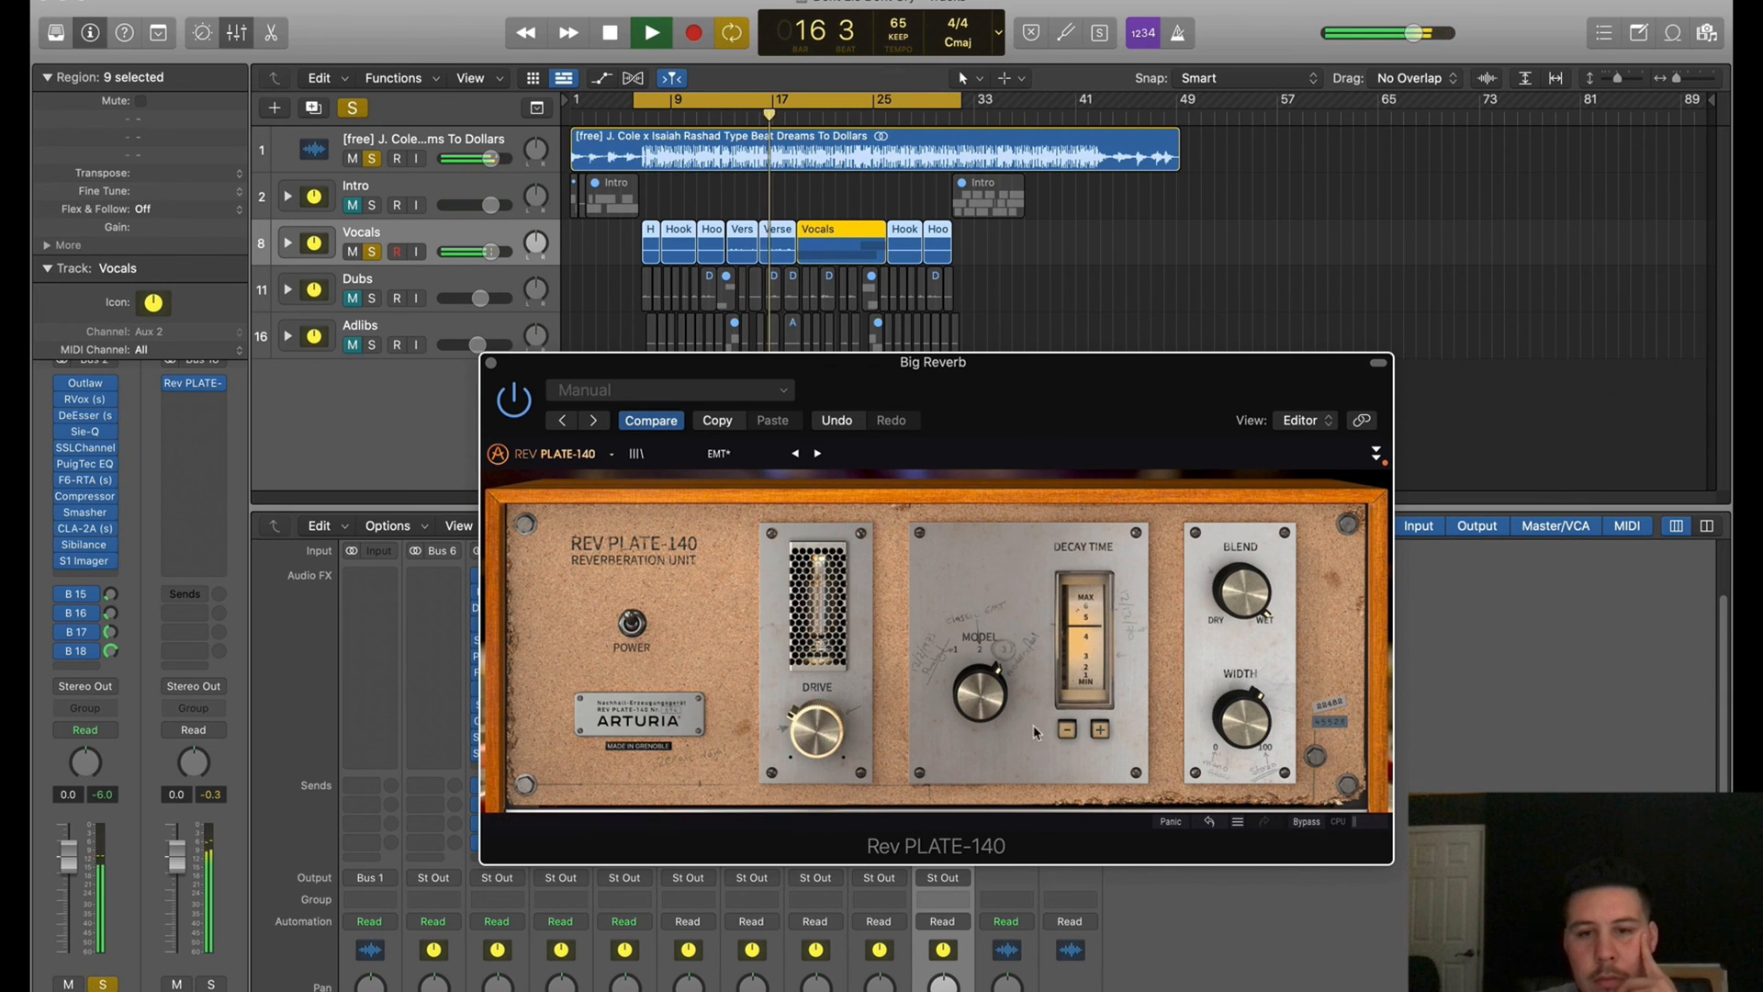
drag(914, 401, 1050, 323)
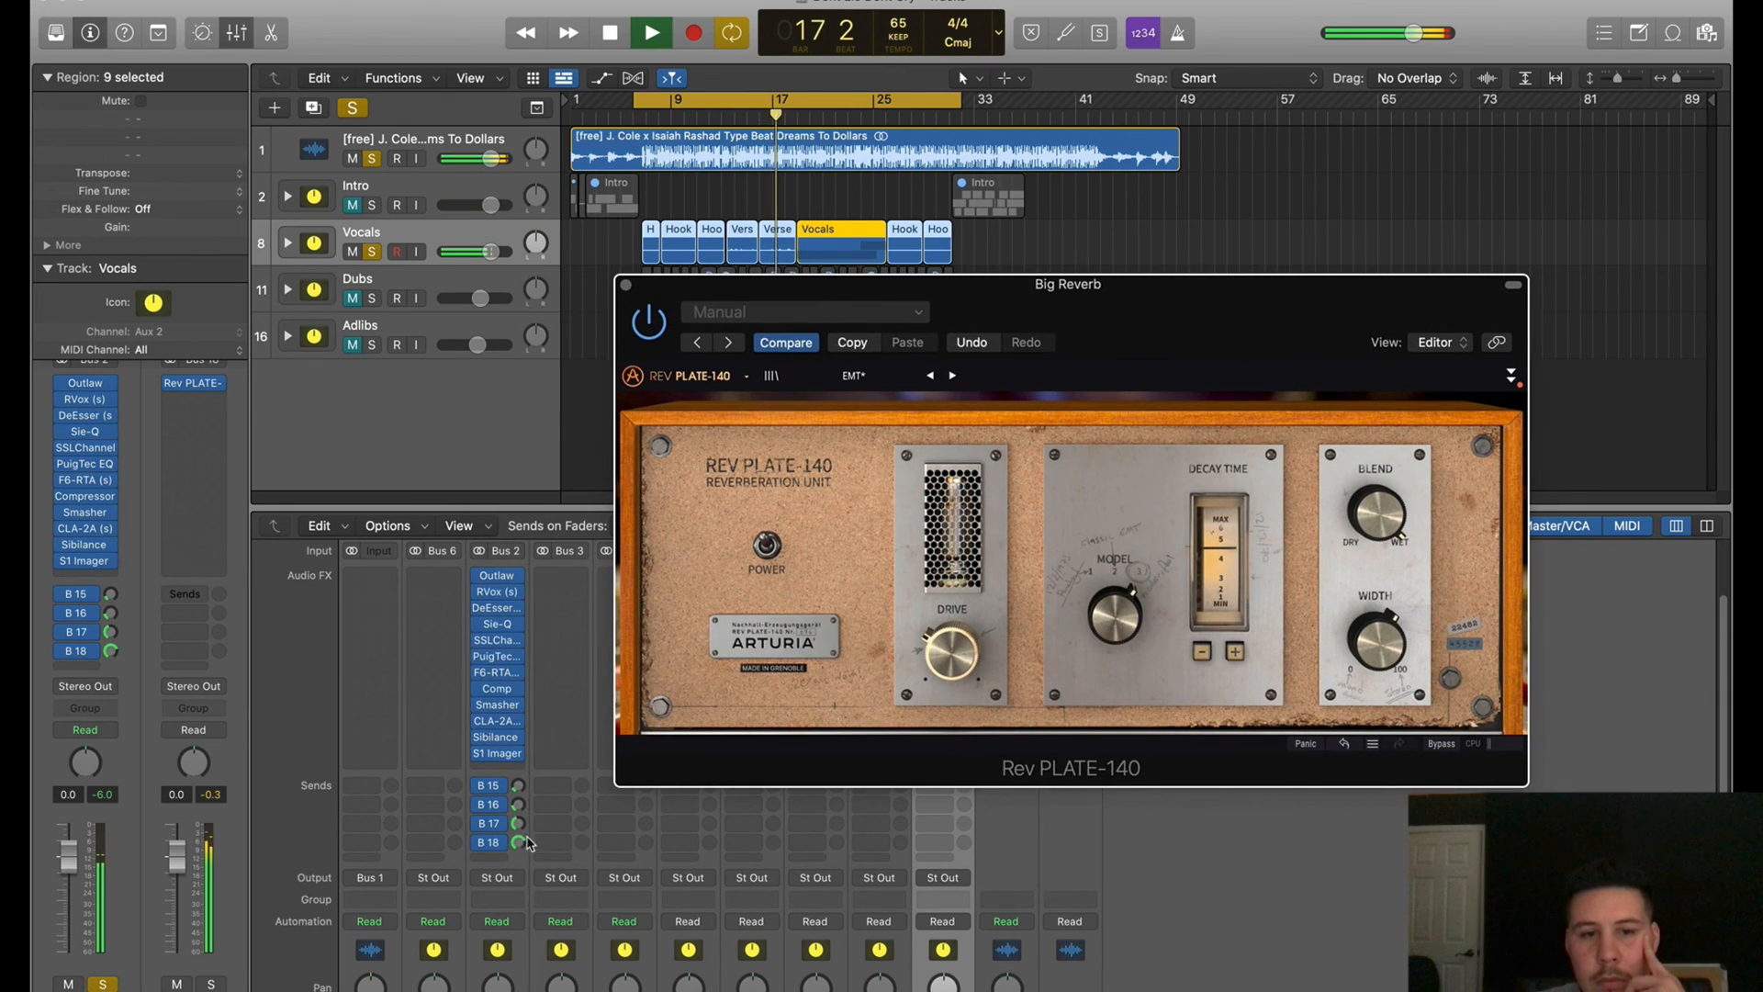
Set the Rev PLATE-140 width to 1.00, lower the Vocals channel's Bus 18 send to -10.6 dB, and close the plug-in
drag(524, 900, 526, 894)
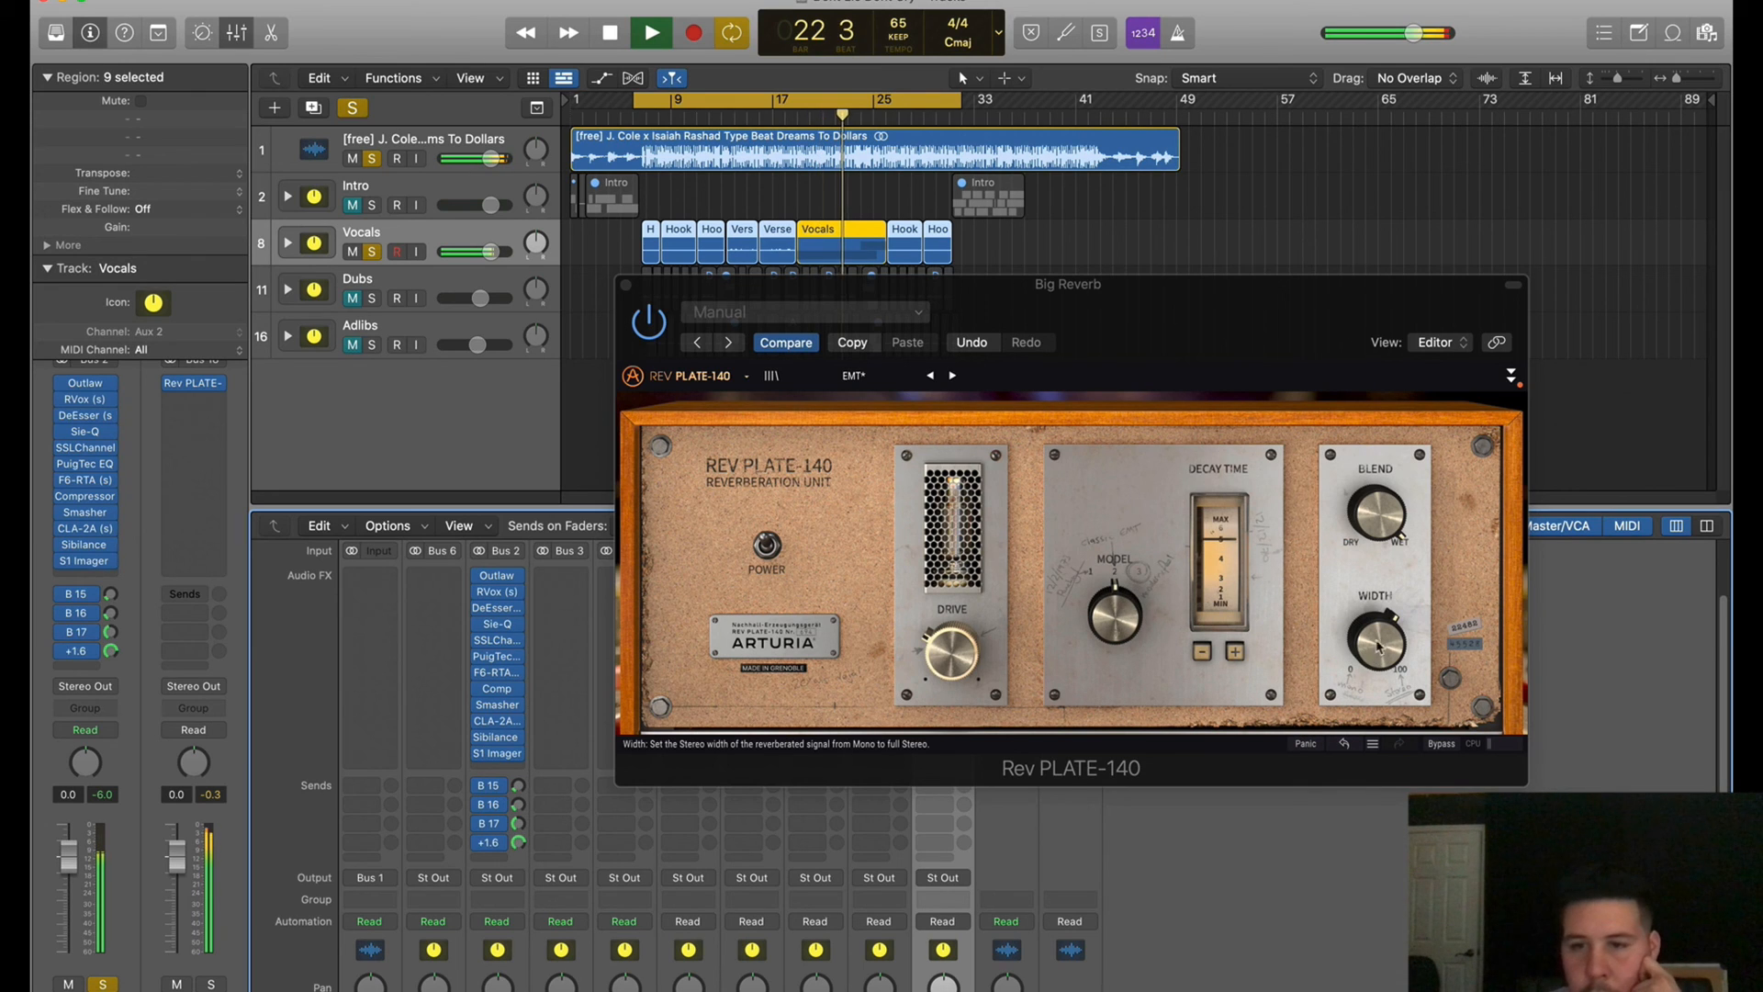
drag(1377, 643, 1376, 635)
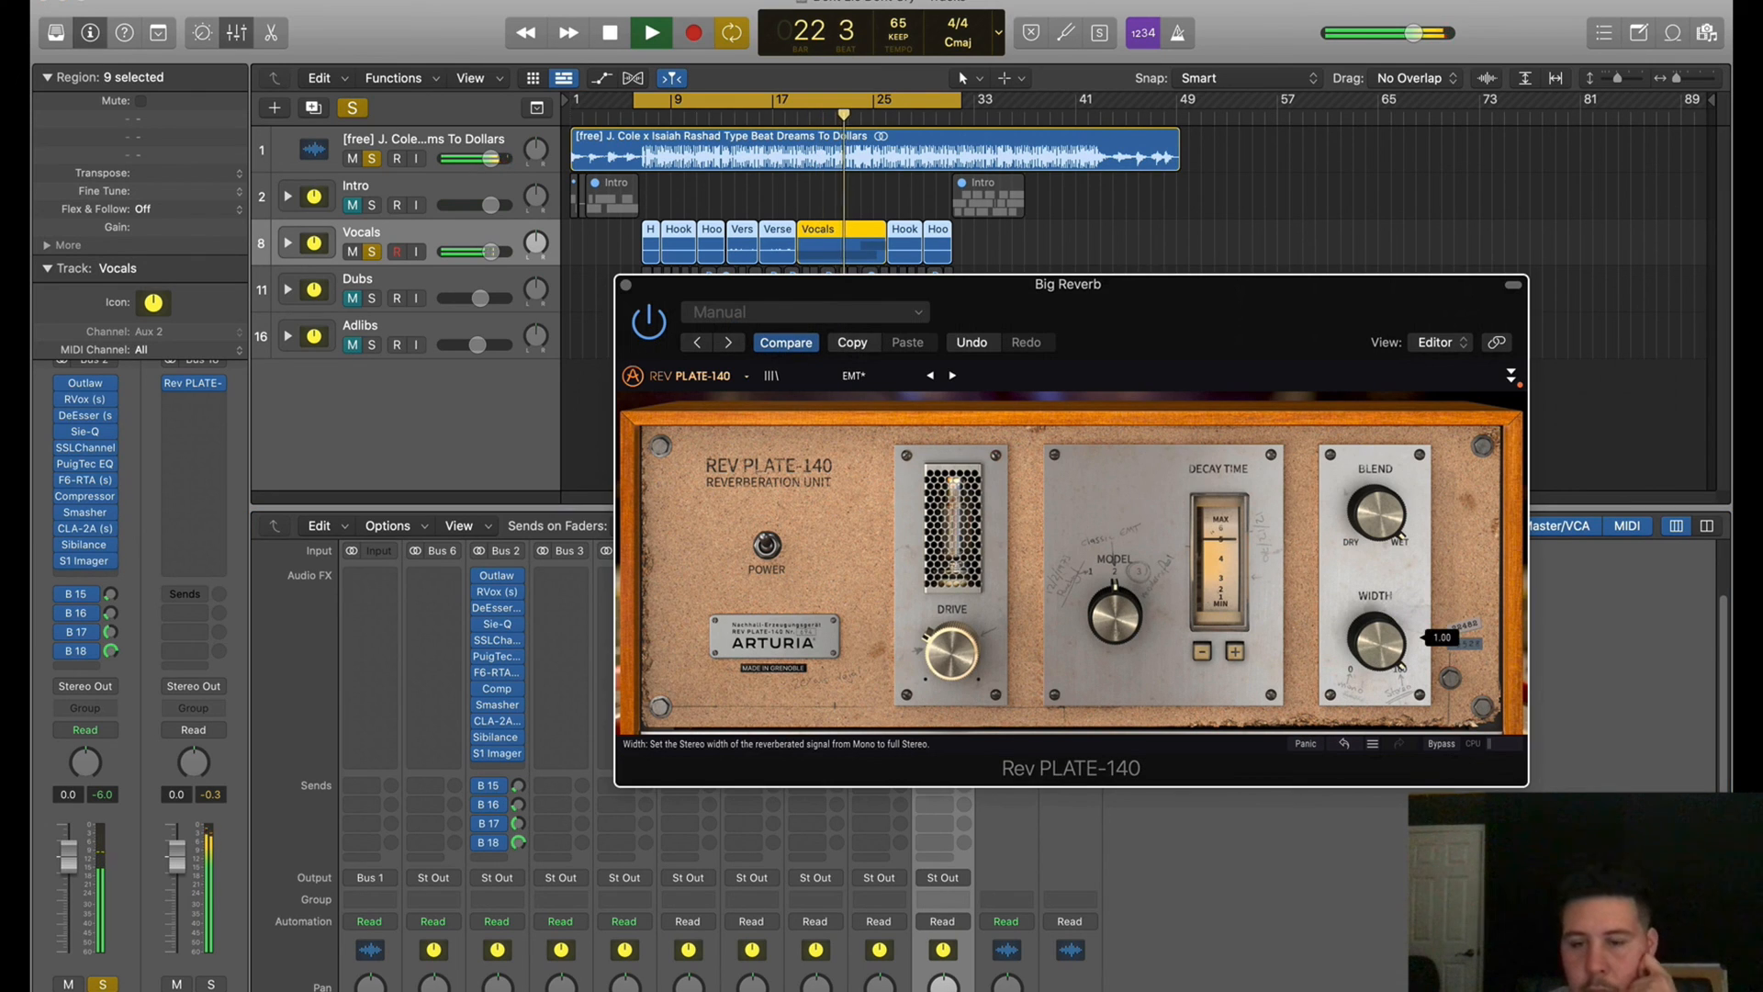
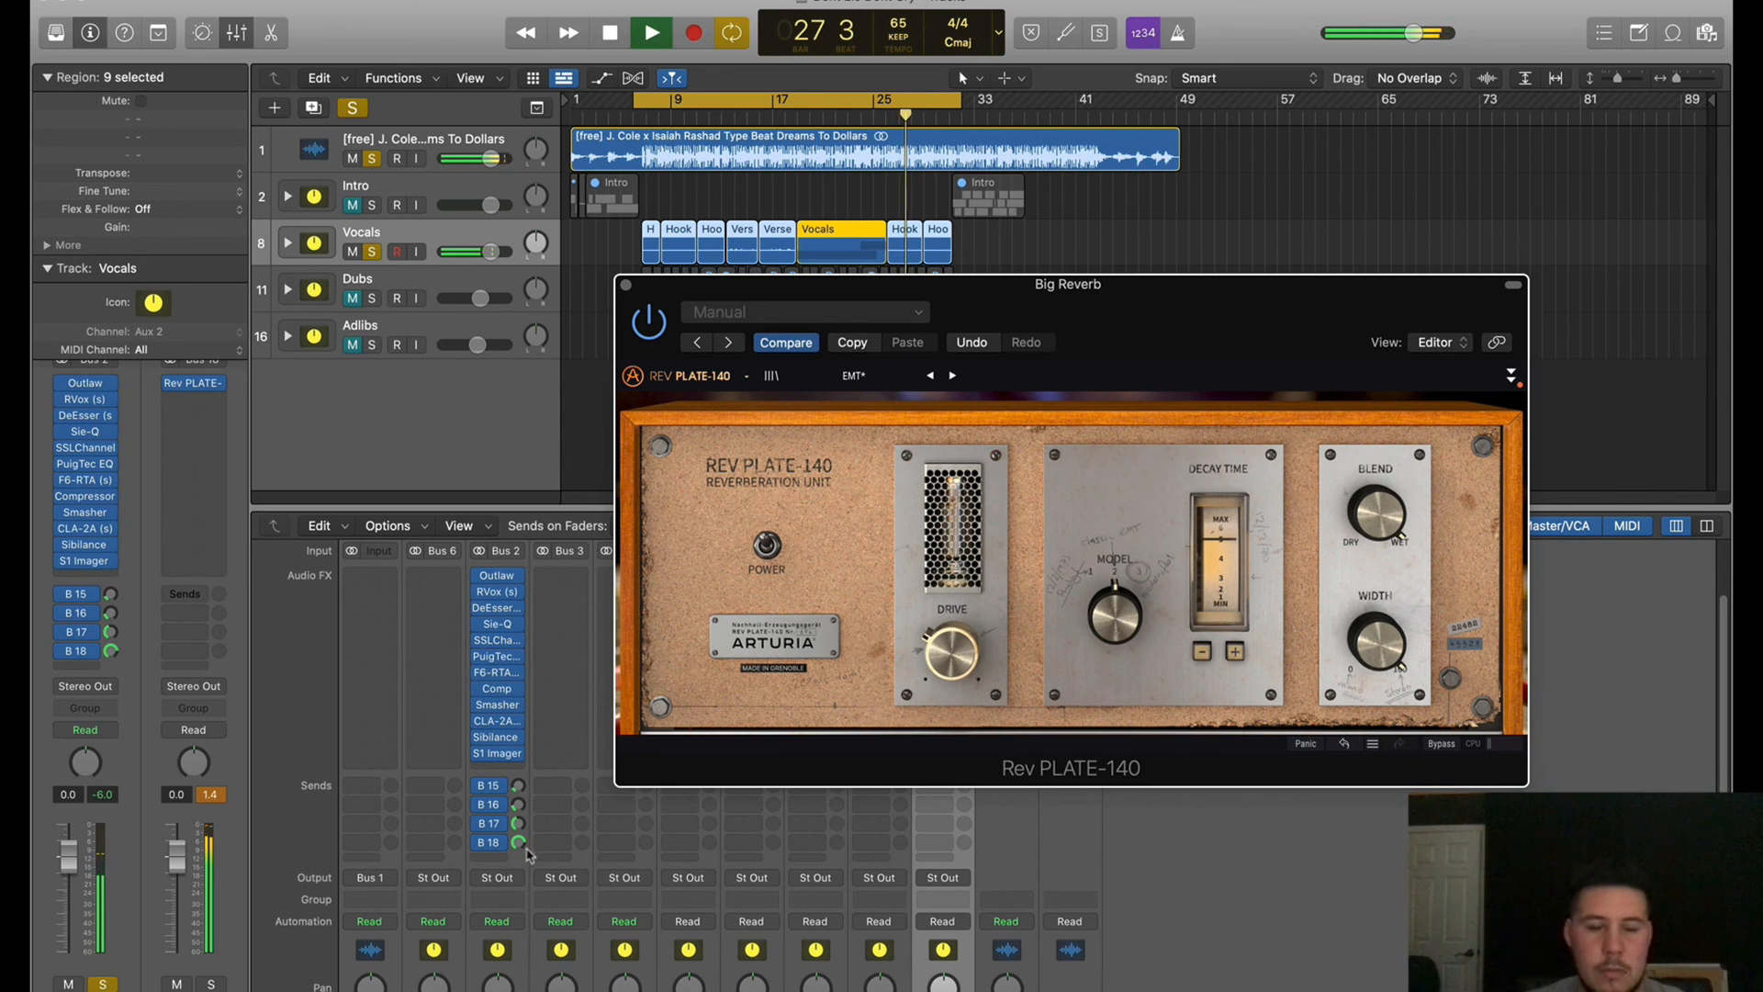
drag(519, 842, 518, 835)
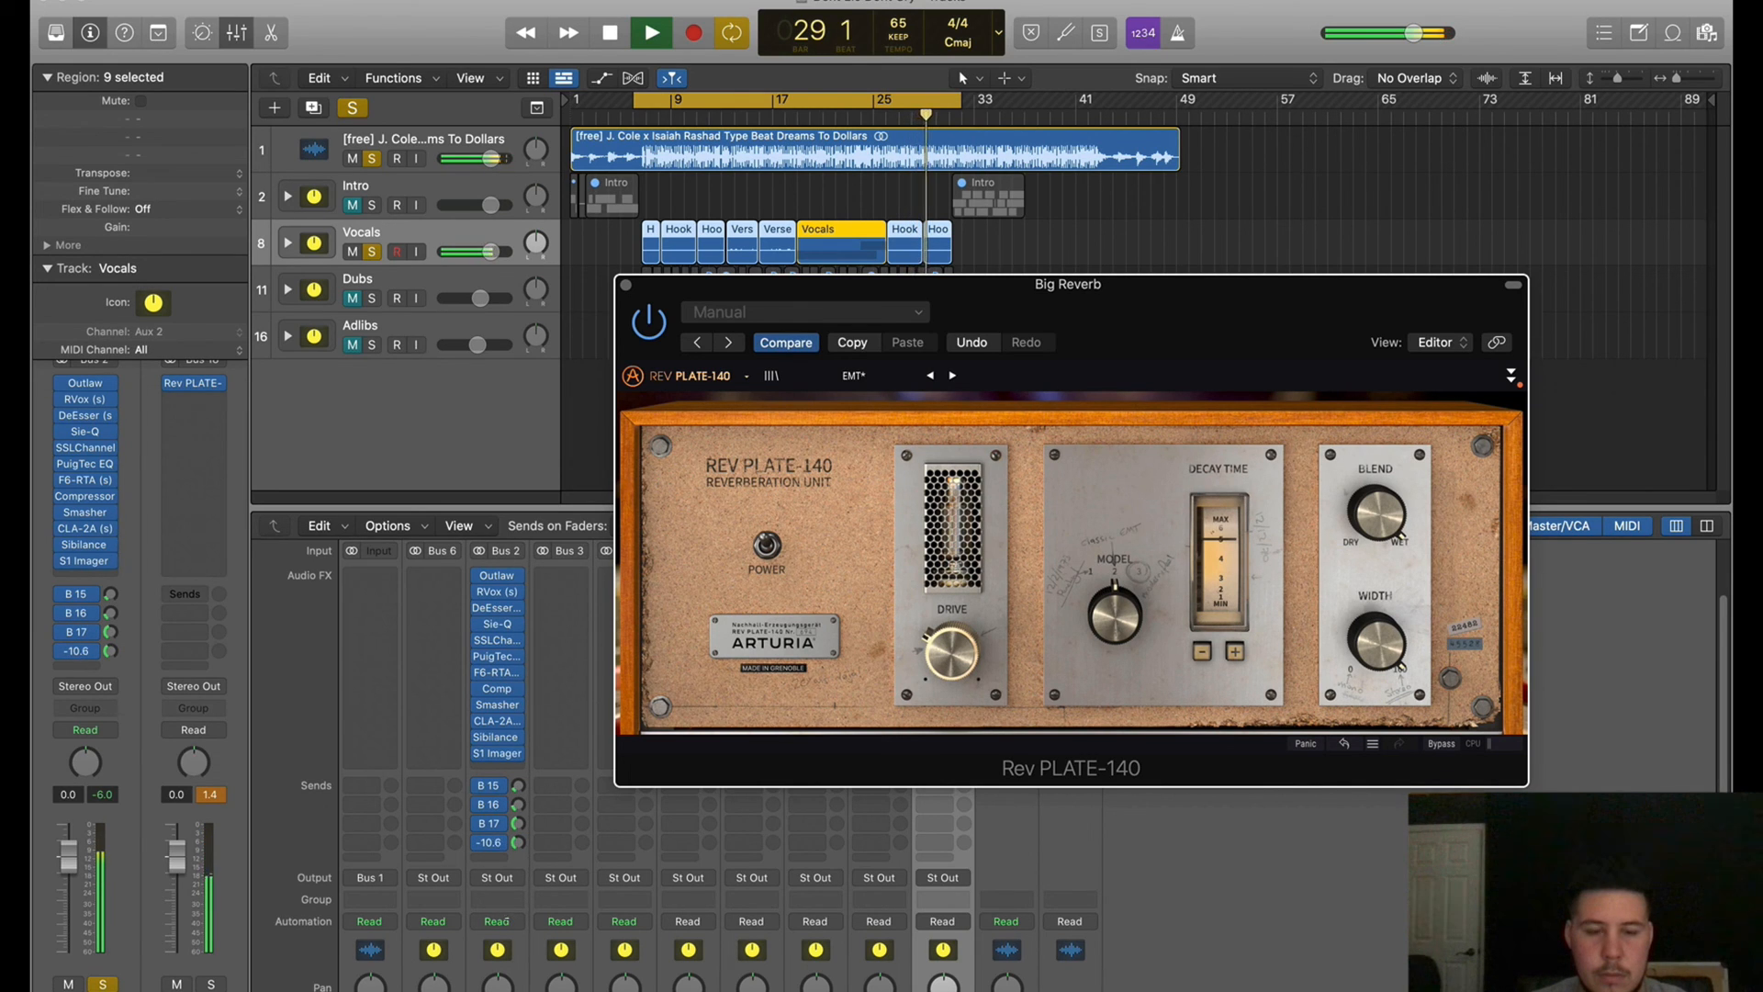
click(627, 288)
Insert a Channel EQ after Rev PLATE-140 on the Big Reverb channel with an 18 dB/Oct low cut at 180 Hz
click(946, 591)
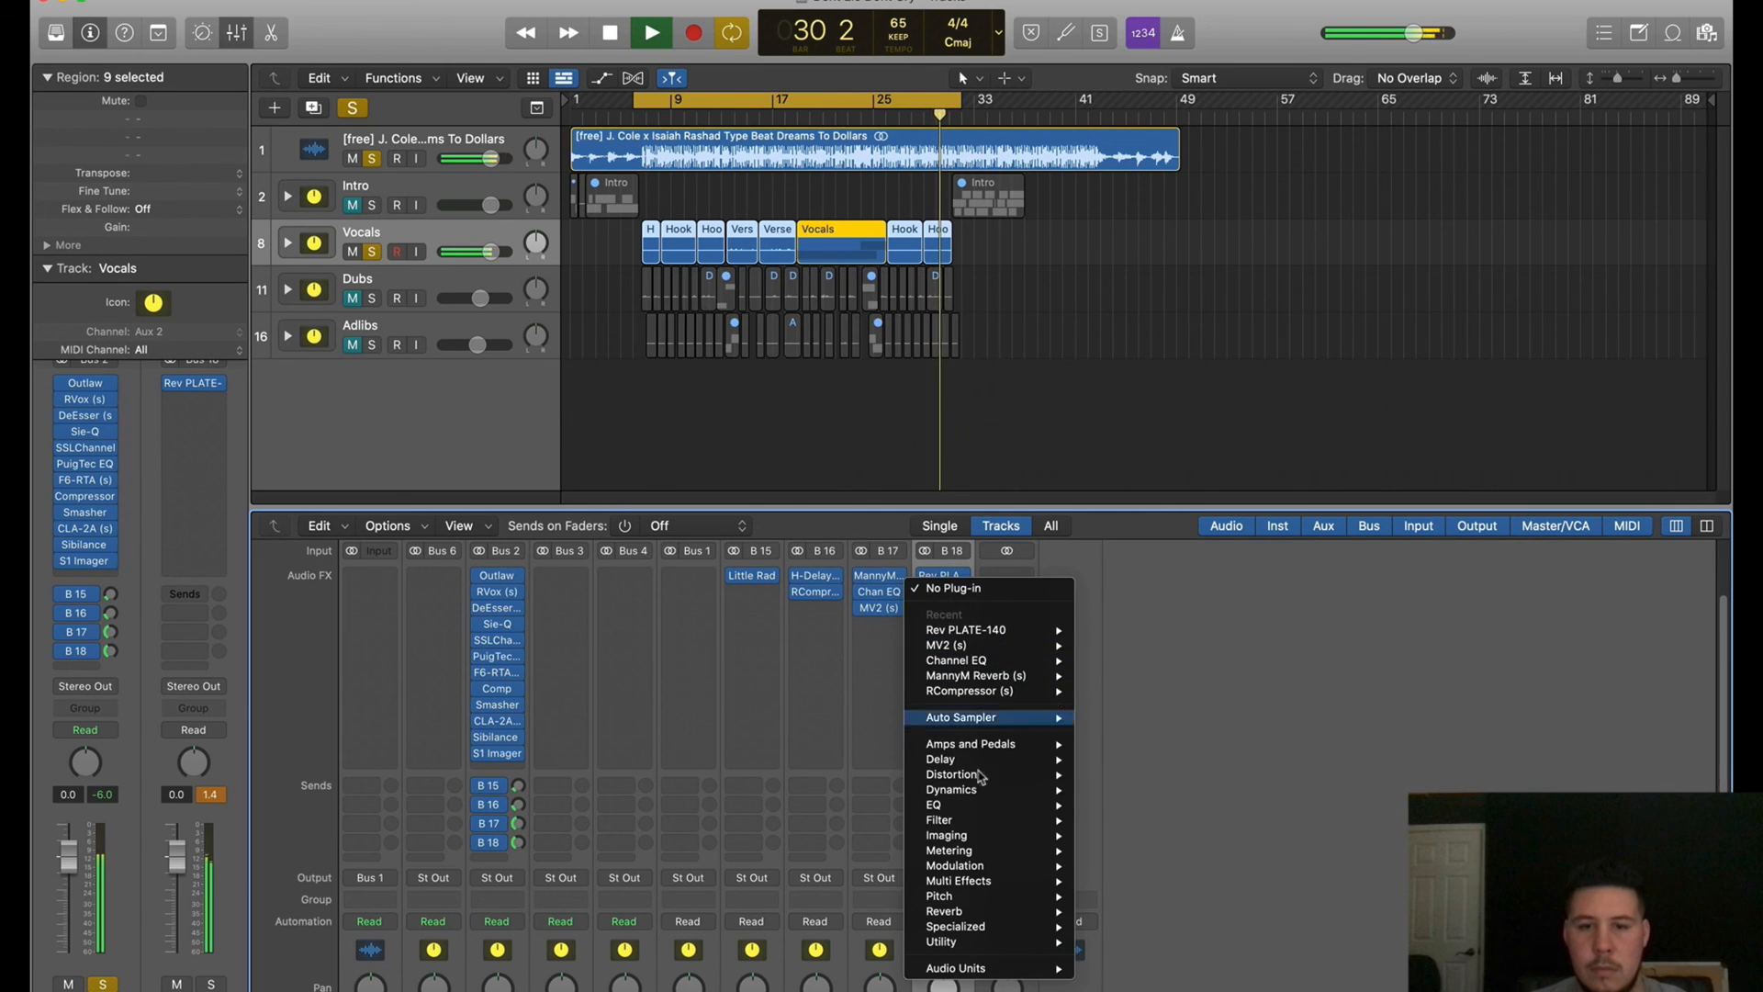
mouse_move(1035, 812)
click(1146, 804)
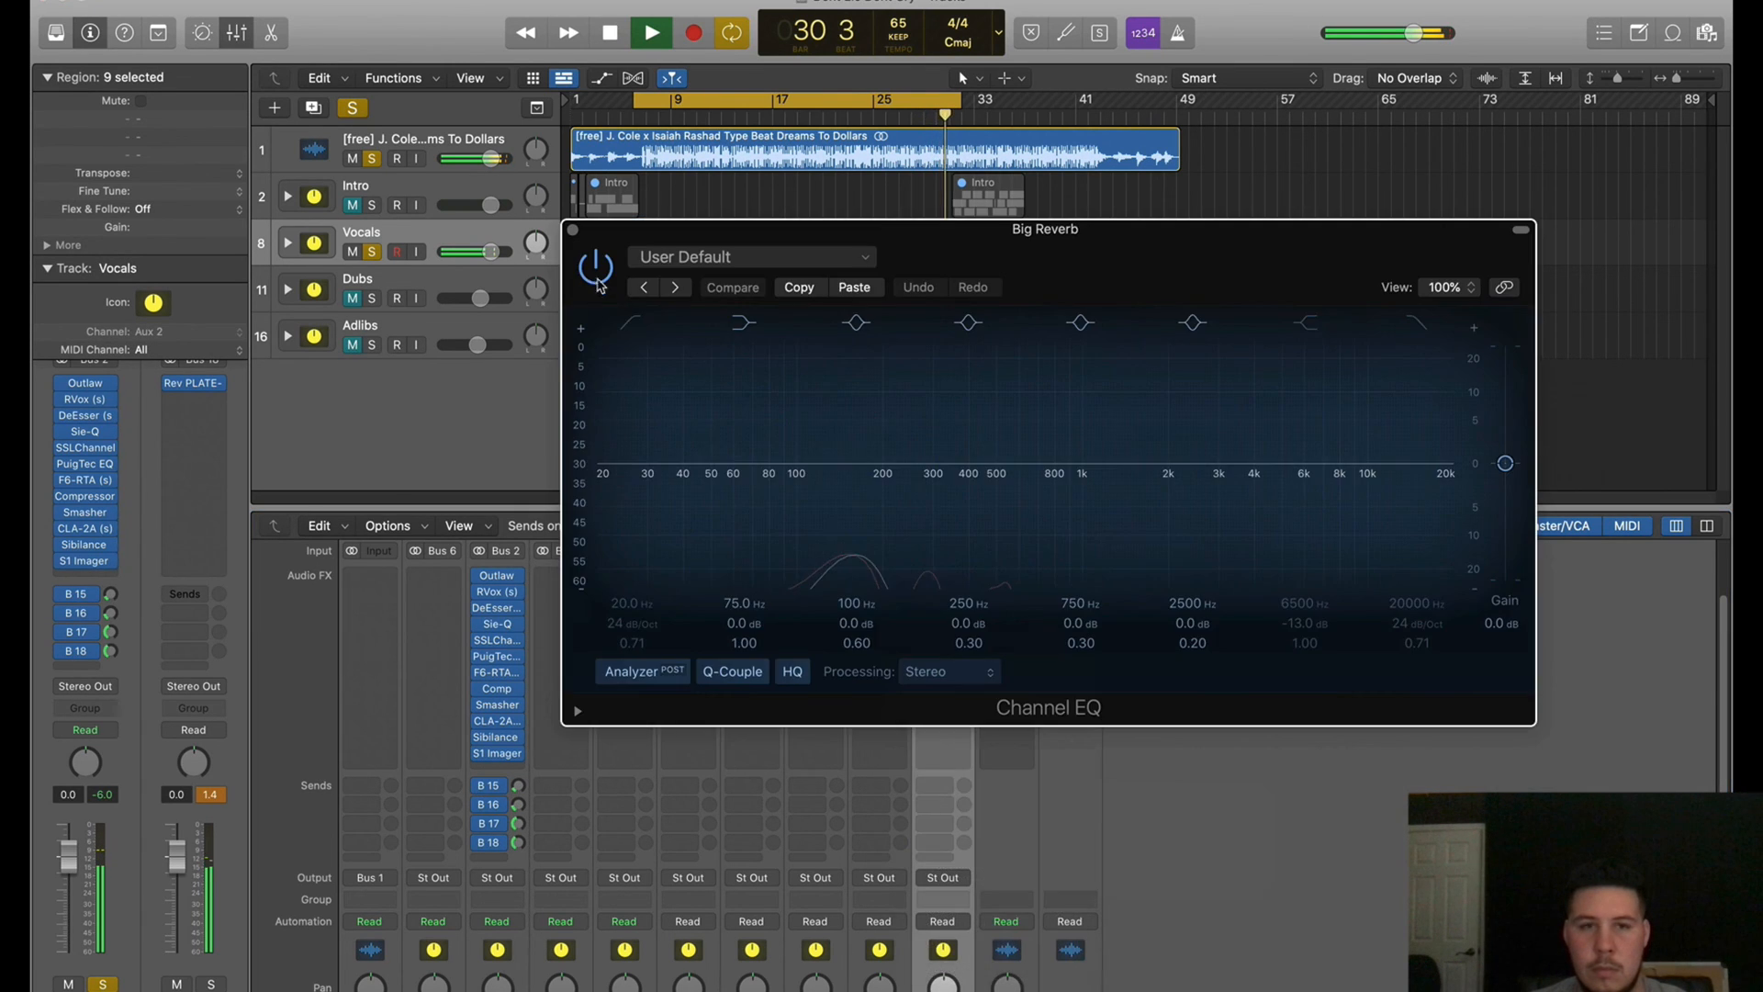
click(633, 326)
drag(597, 491, 853, 492)
Boost Big Reverb's EQ by 1.5 dB at 4640 Hz with Q 0.51, cut 1.7 dB at 372 Hz, and close it
drag(1154, 496, 1357, 453)
drag(910, 463, 960, 473)
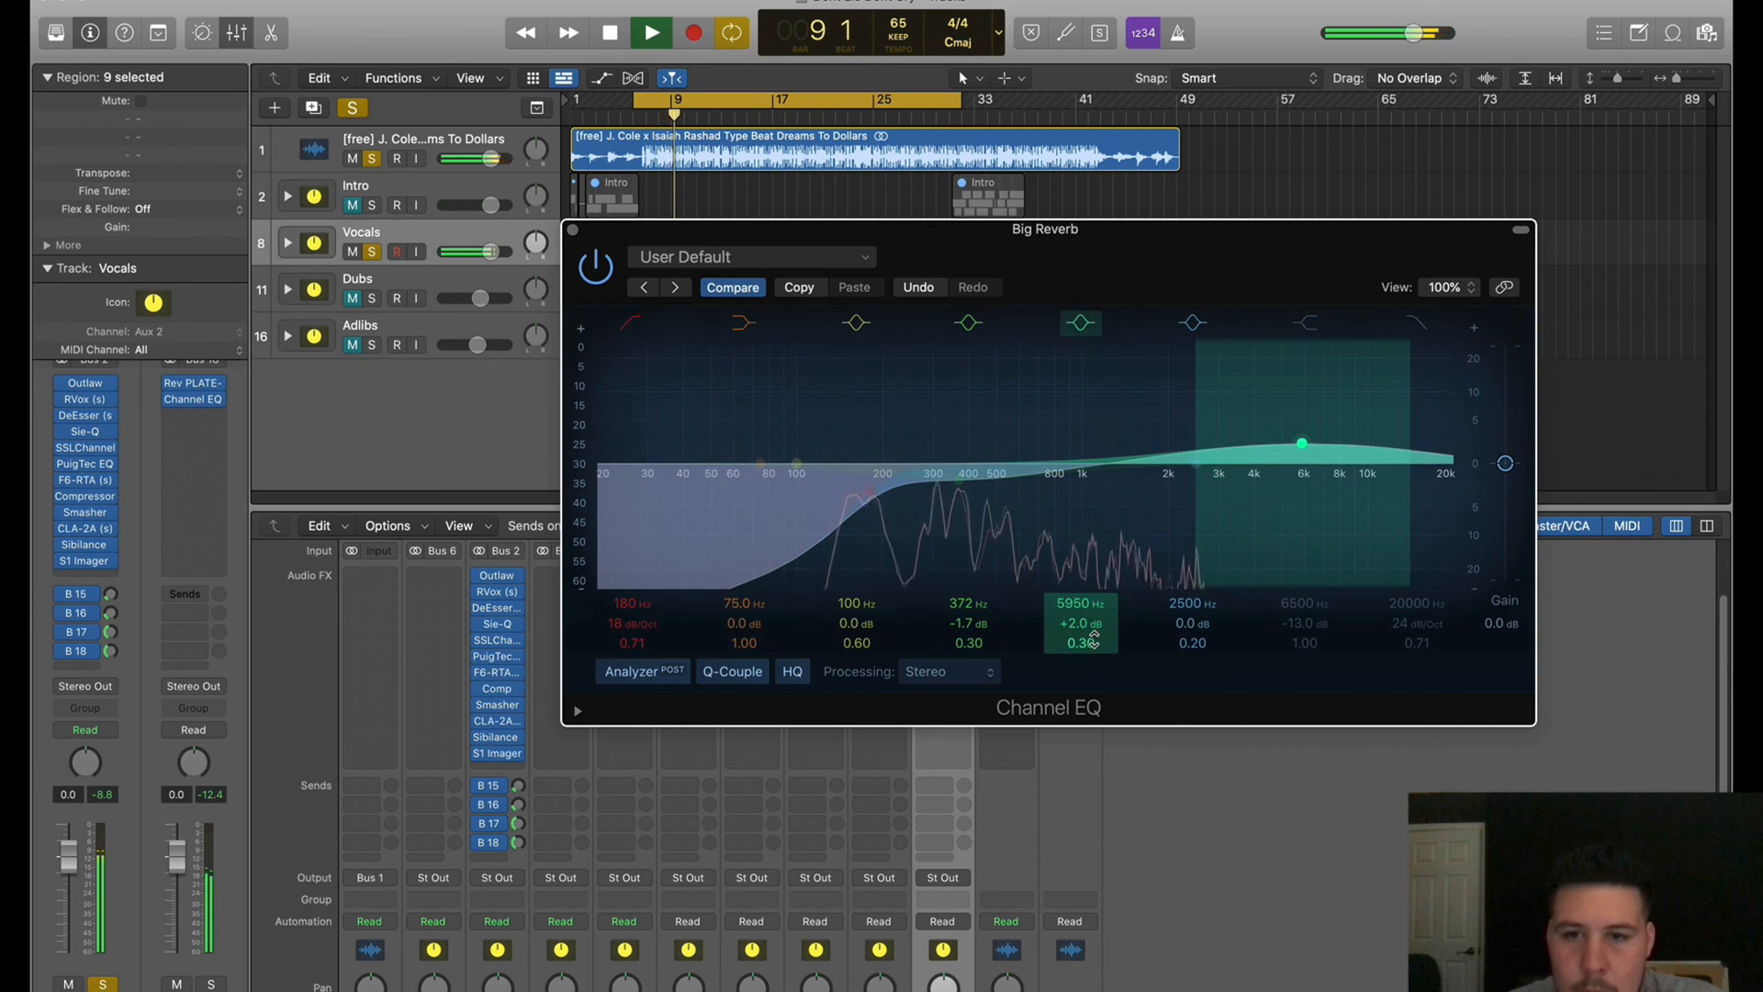
mouse_move(1094, 640)
mouse_down()
mouse_move(1082, 612)
mouse_move(1084, 627)
mouse_up()
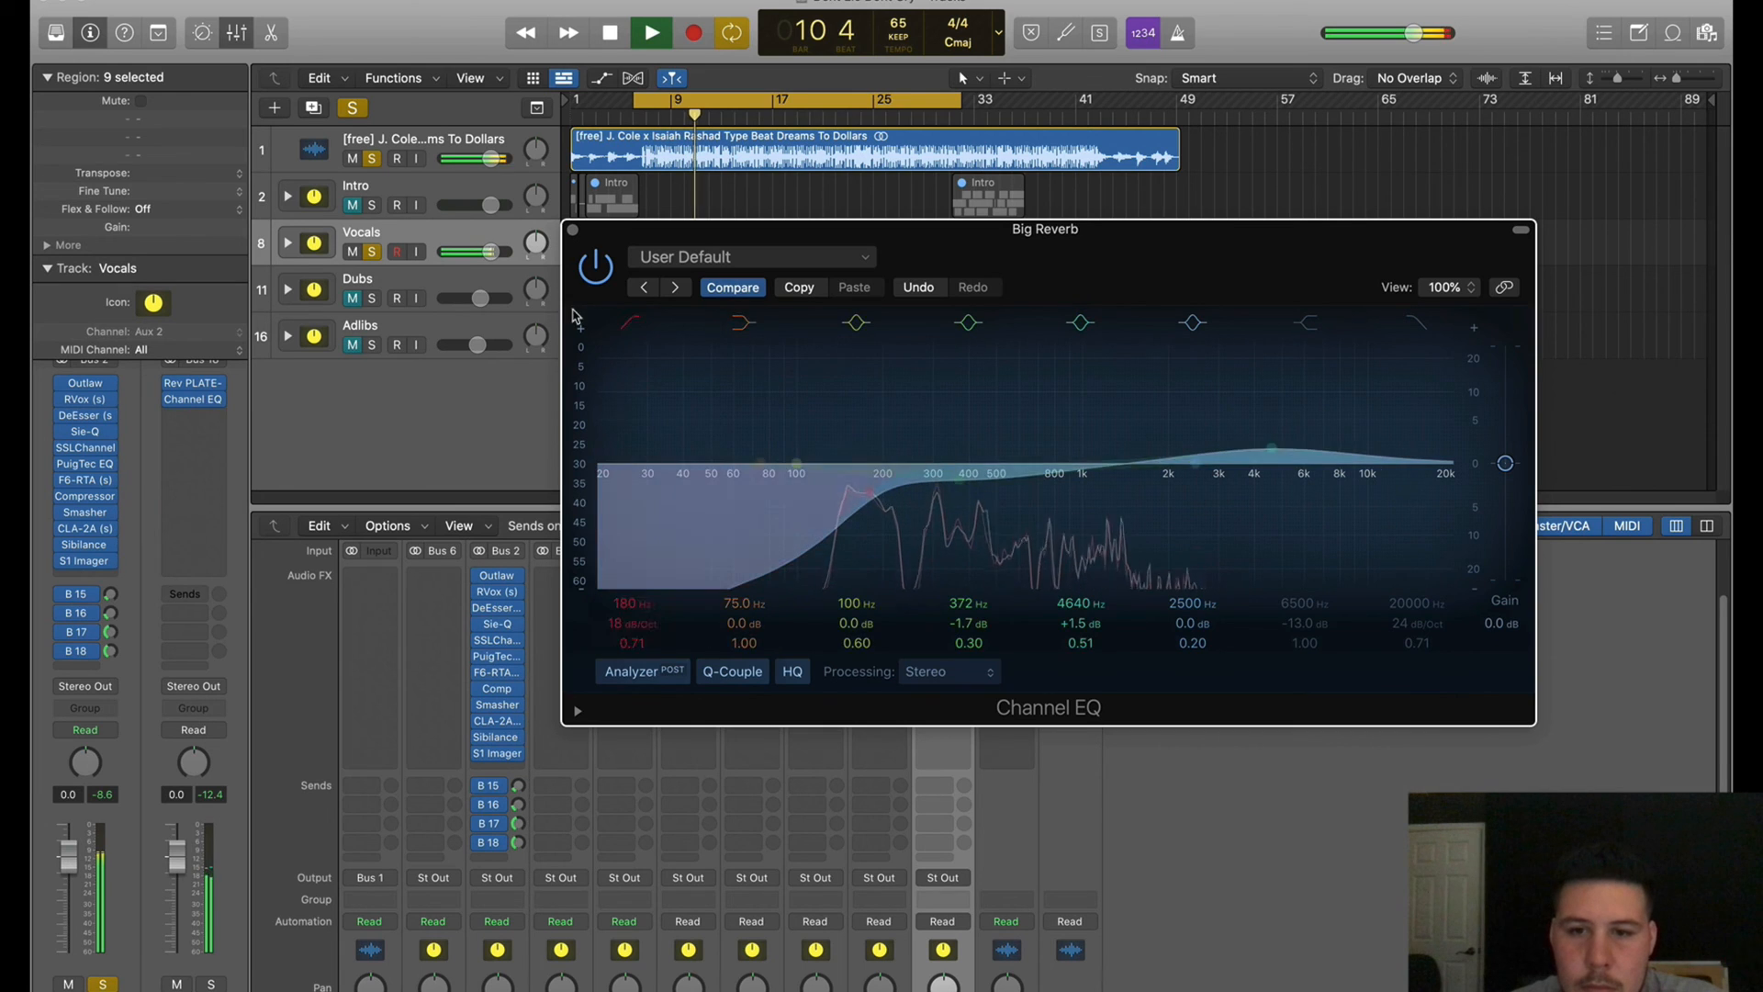
click(572, 229)
Copy the Vocals channel strip setting and paste it onto the Dubs channel on Bus 3
click(497, 569)
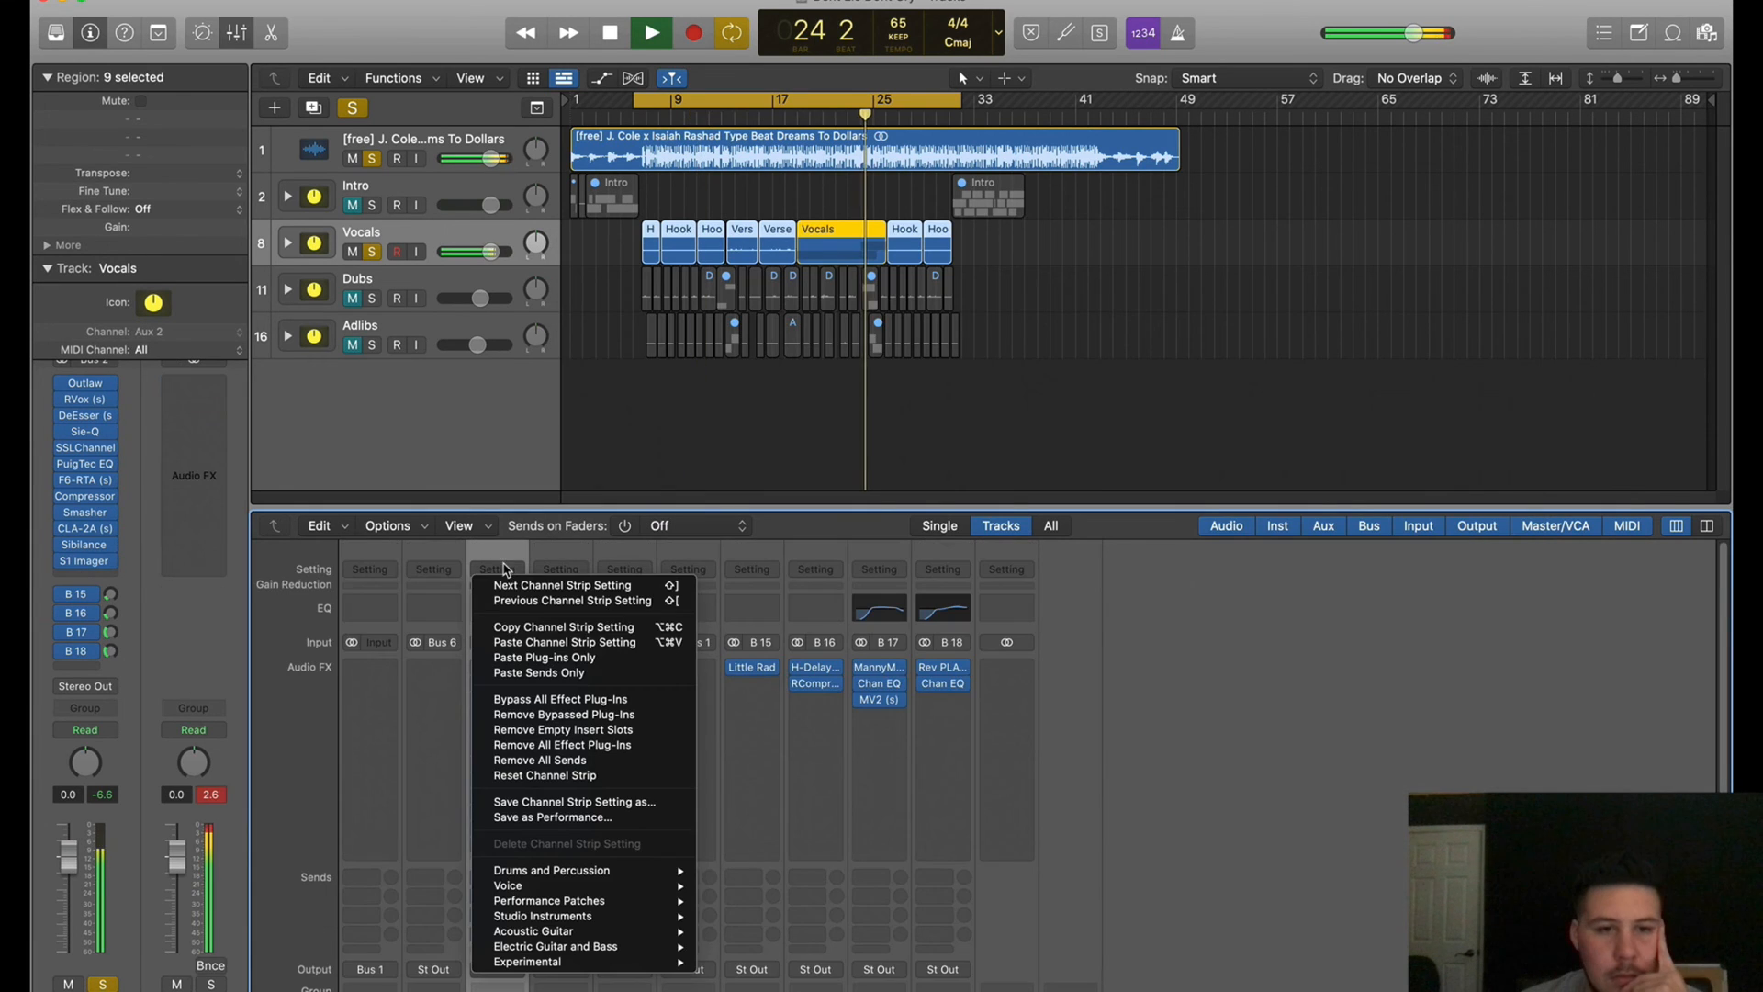
click(554, 630)
click(560, 570)
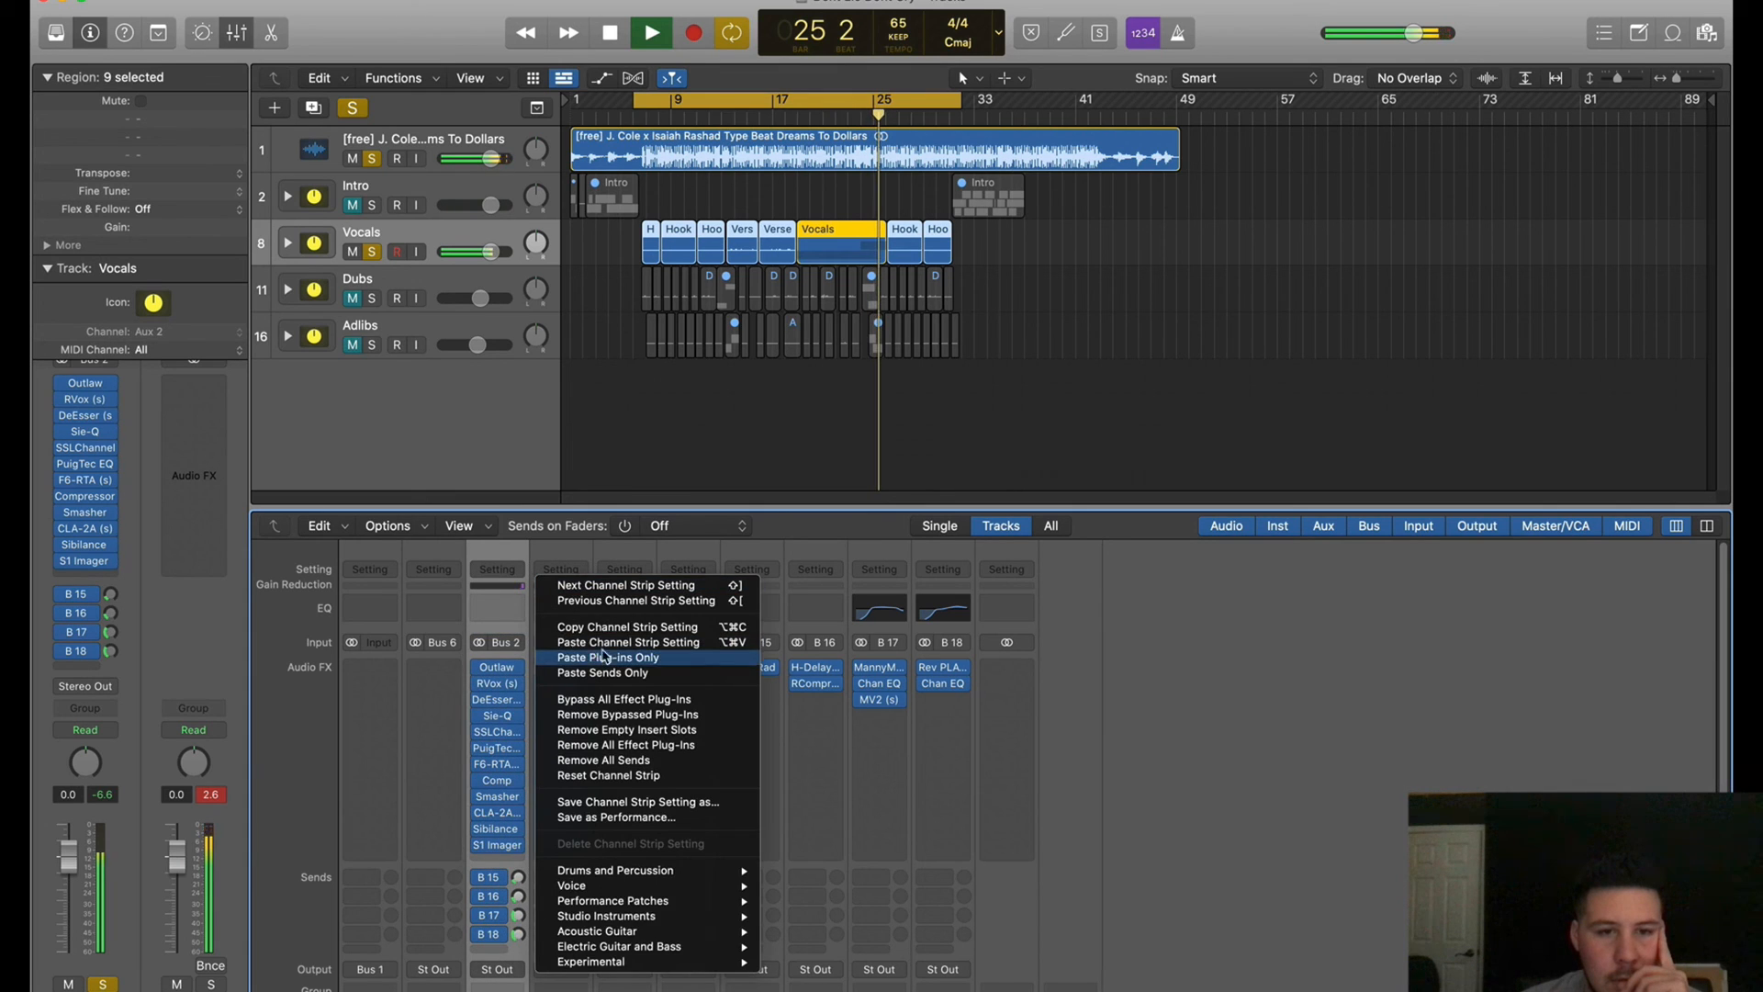
click(612, 643)
scroll(1010, 817, down, 3)
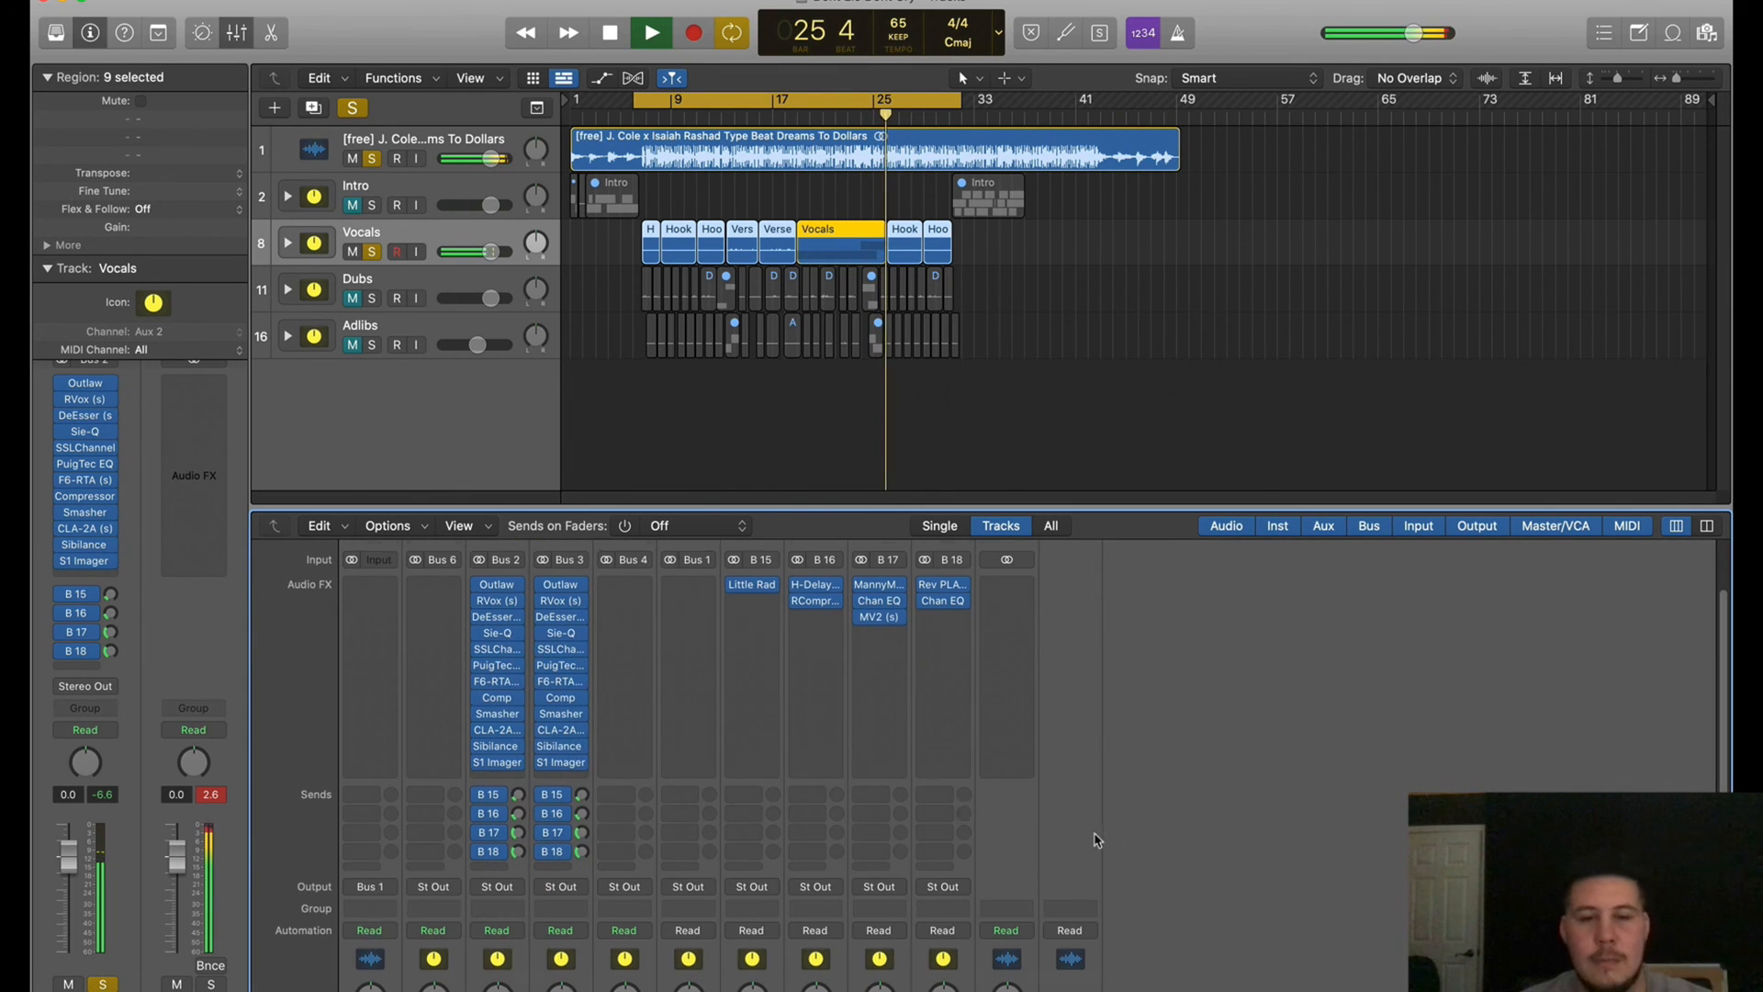
Solo the Dubs stack with the vocals and beat, and lower its fader to about -2.5 dB
click(367, 294)
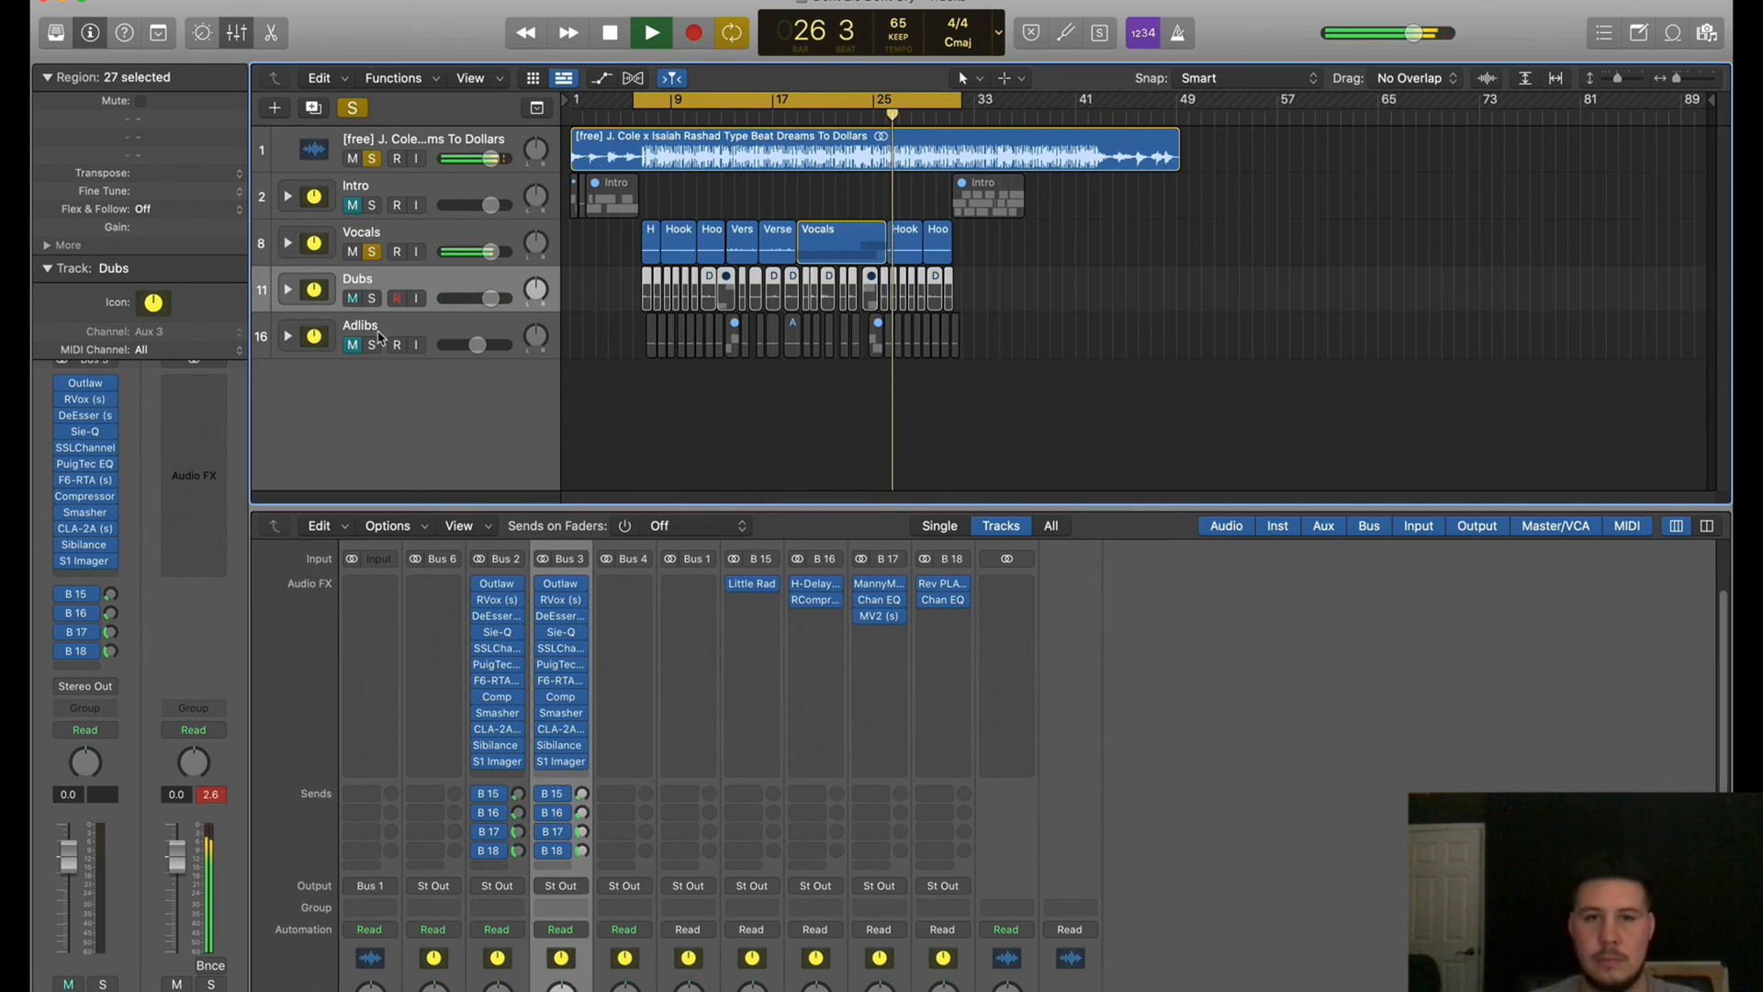
scroll(624, 785, down, 2)
scroll(625, 786, down, 3)
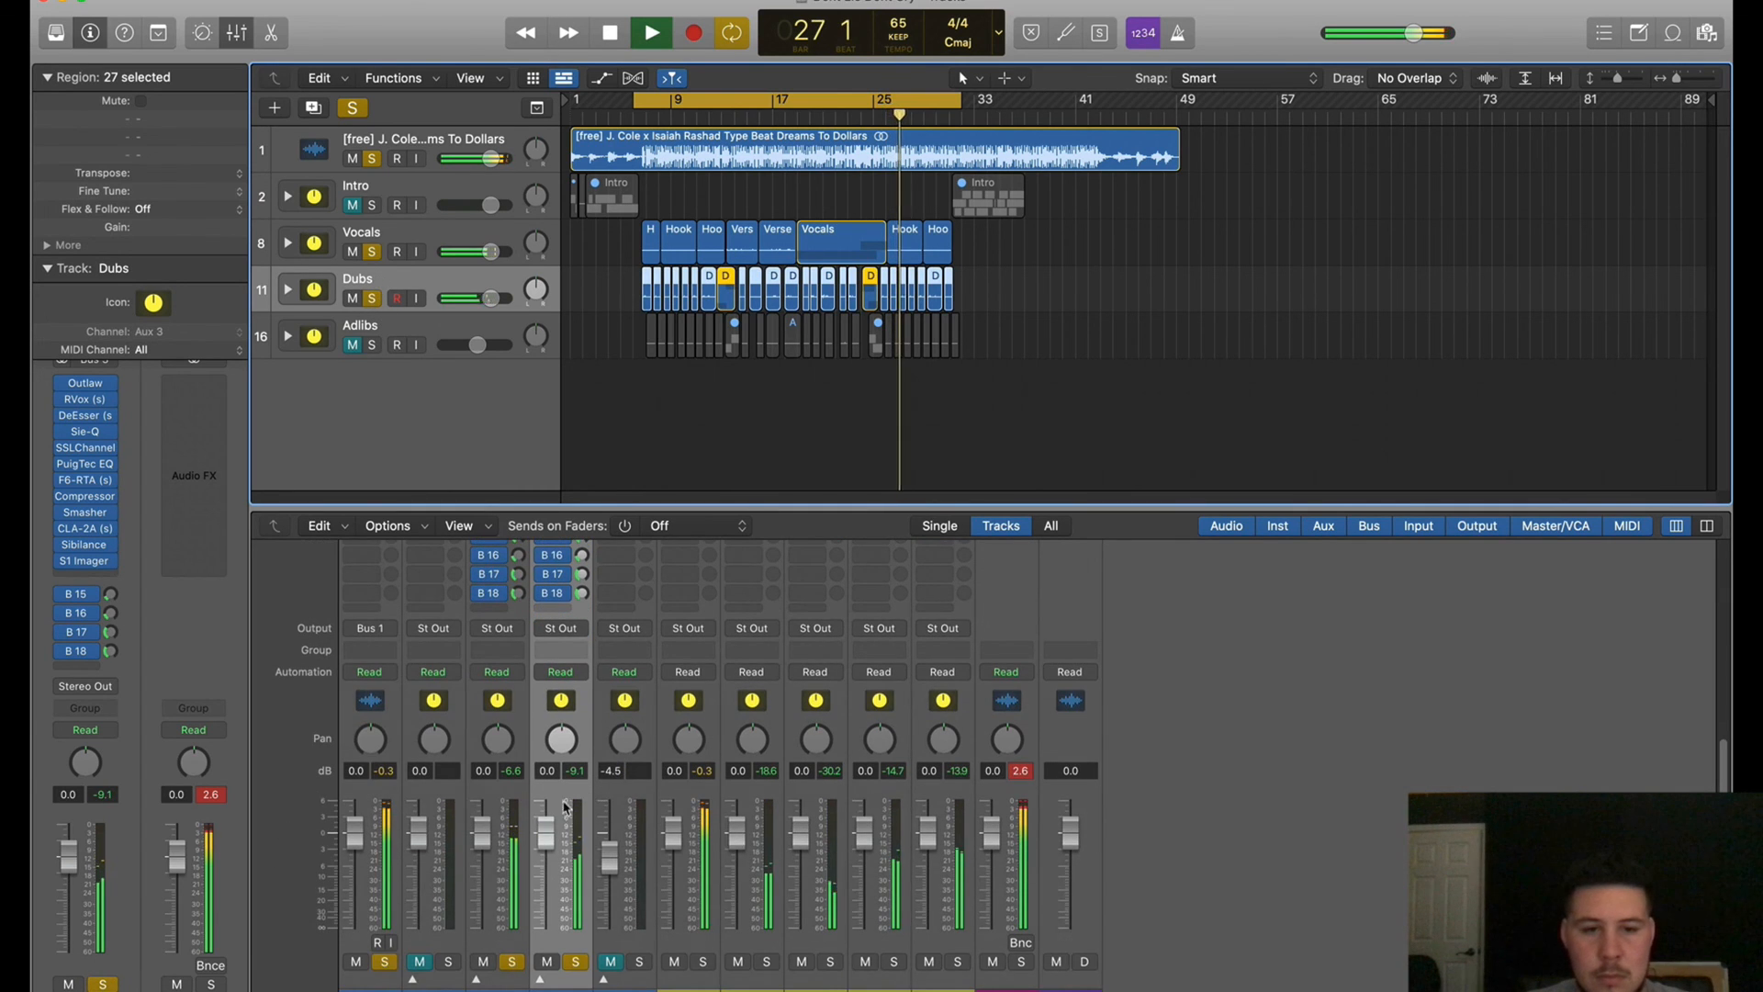
drag(548, 836, 548, 852)
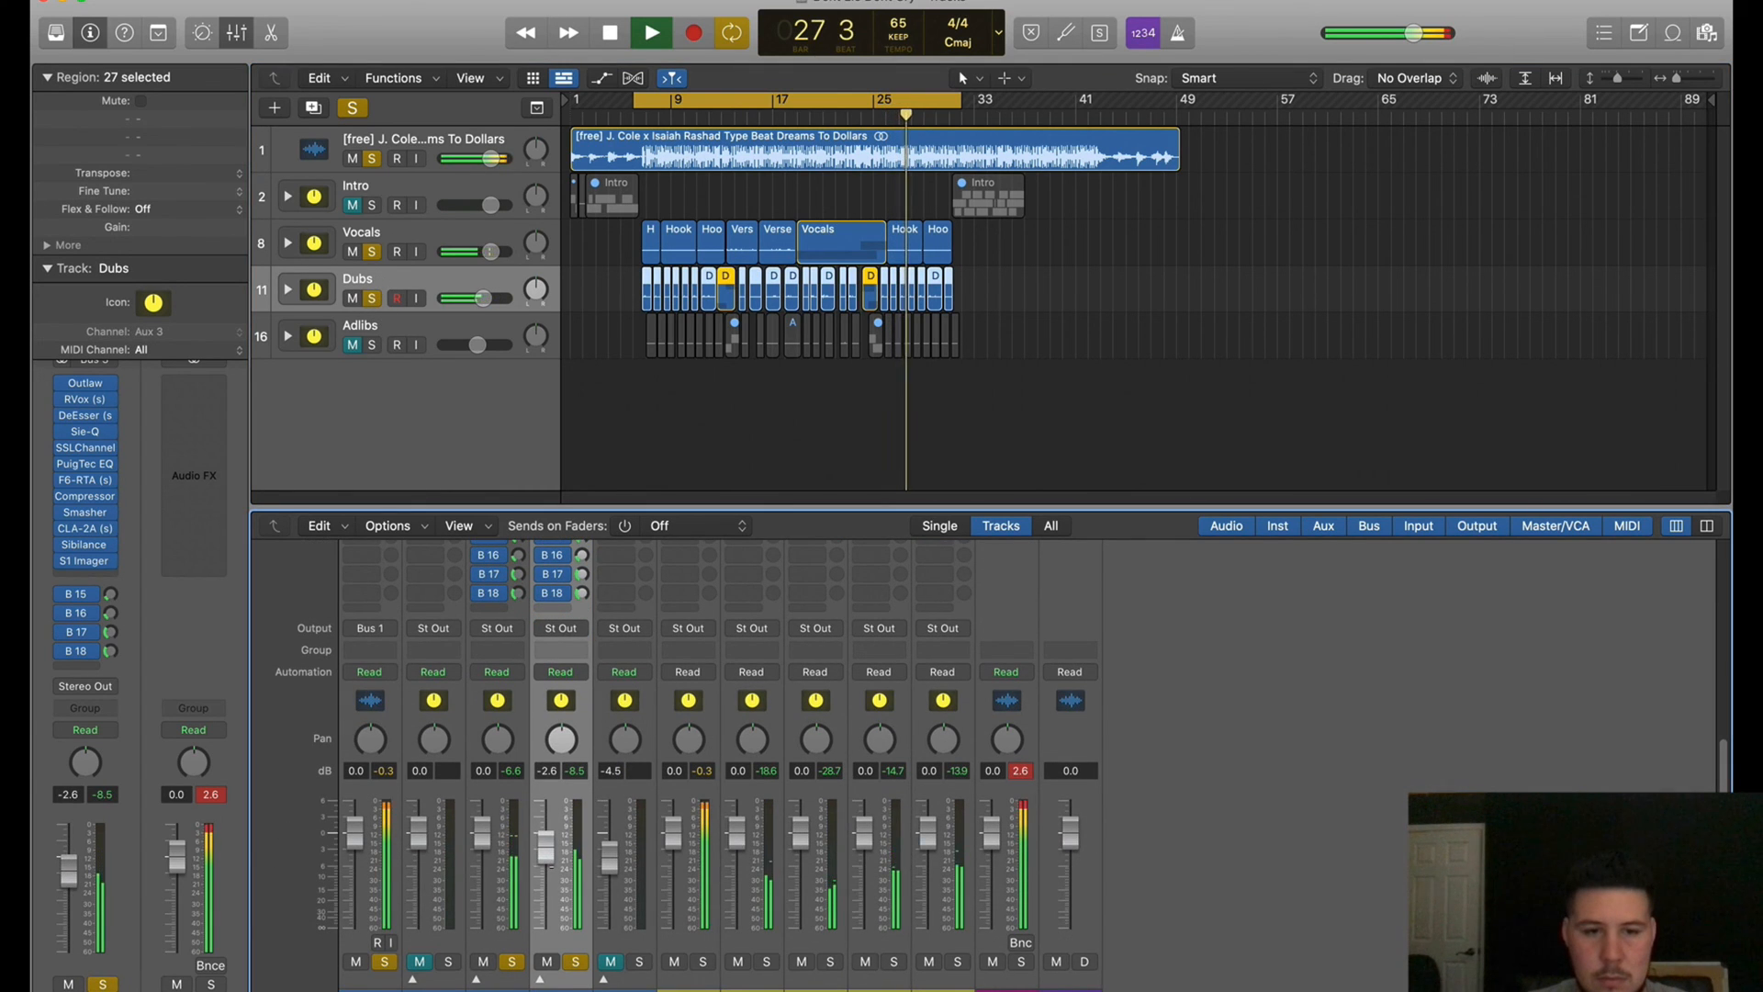
Insert a stereo Channel EQ on the Dubs channel between Sibilance and S1 Imager
scroll(572, 710, up, 2)
drag(561, 639, 583, 723)
click(569, 623)
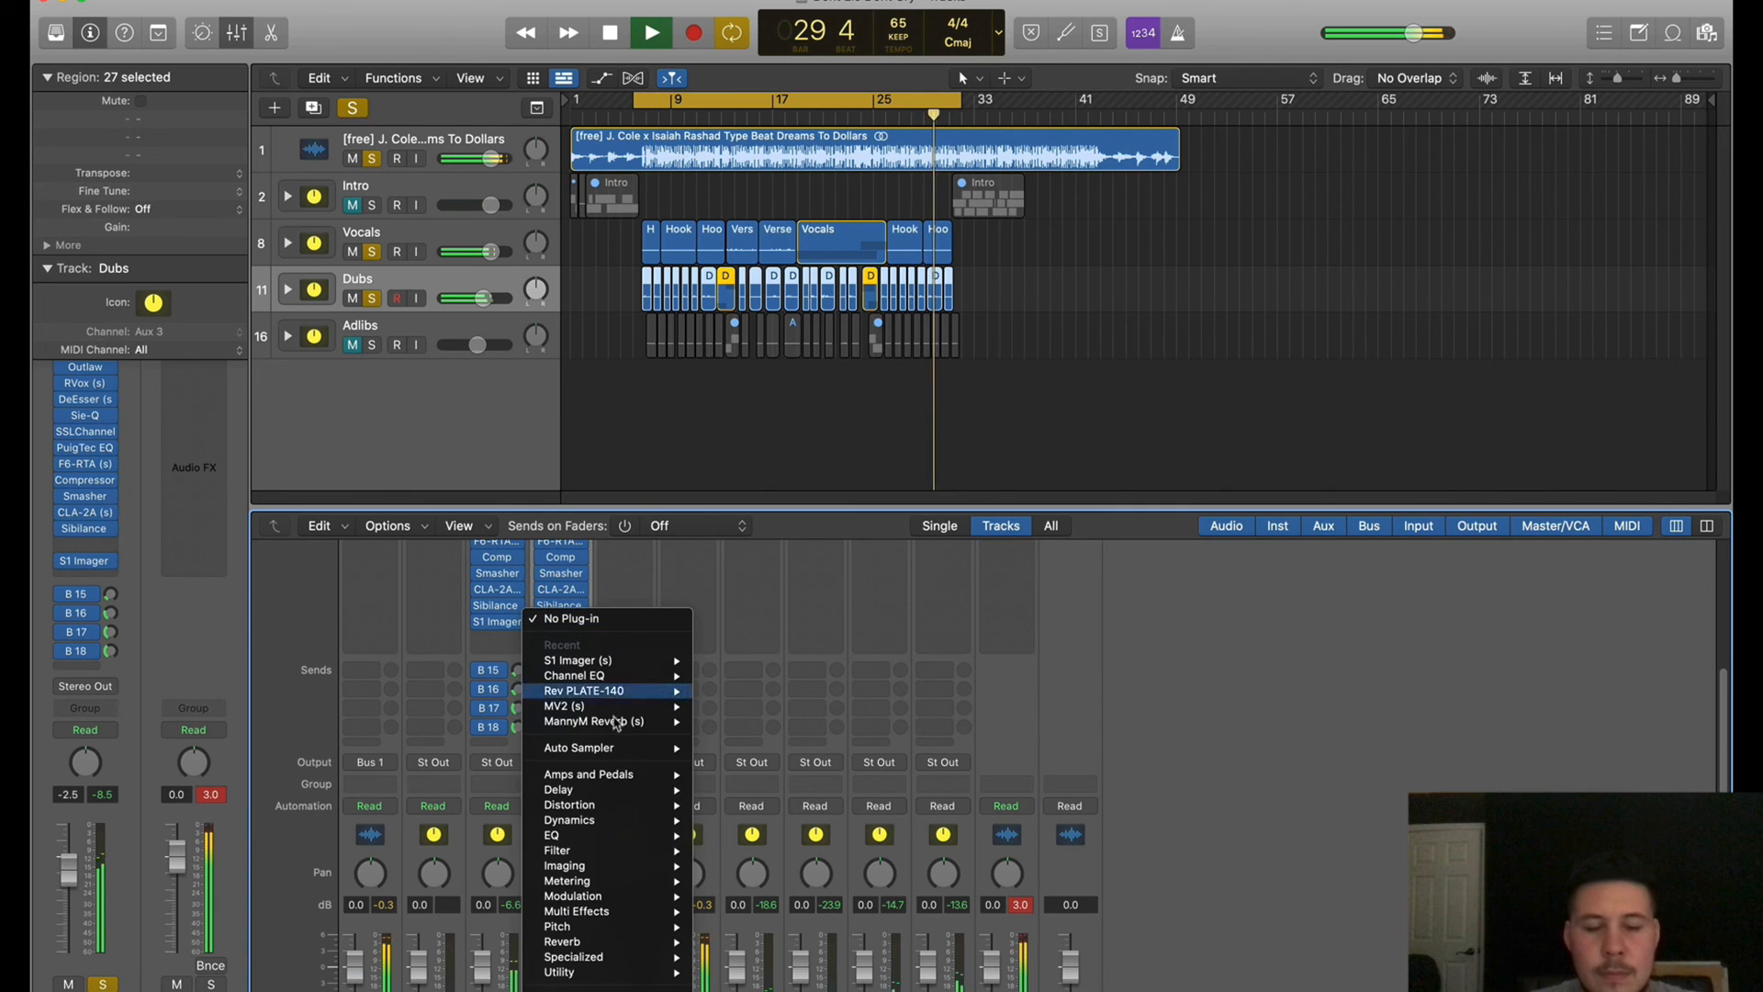
mouse_move(610, 836)
click(788, 837)
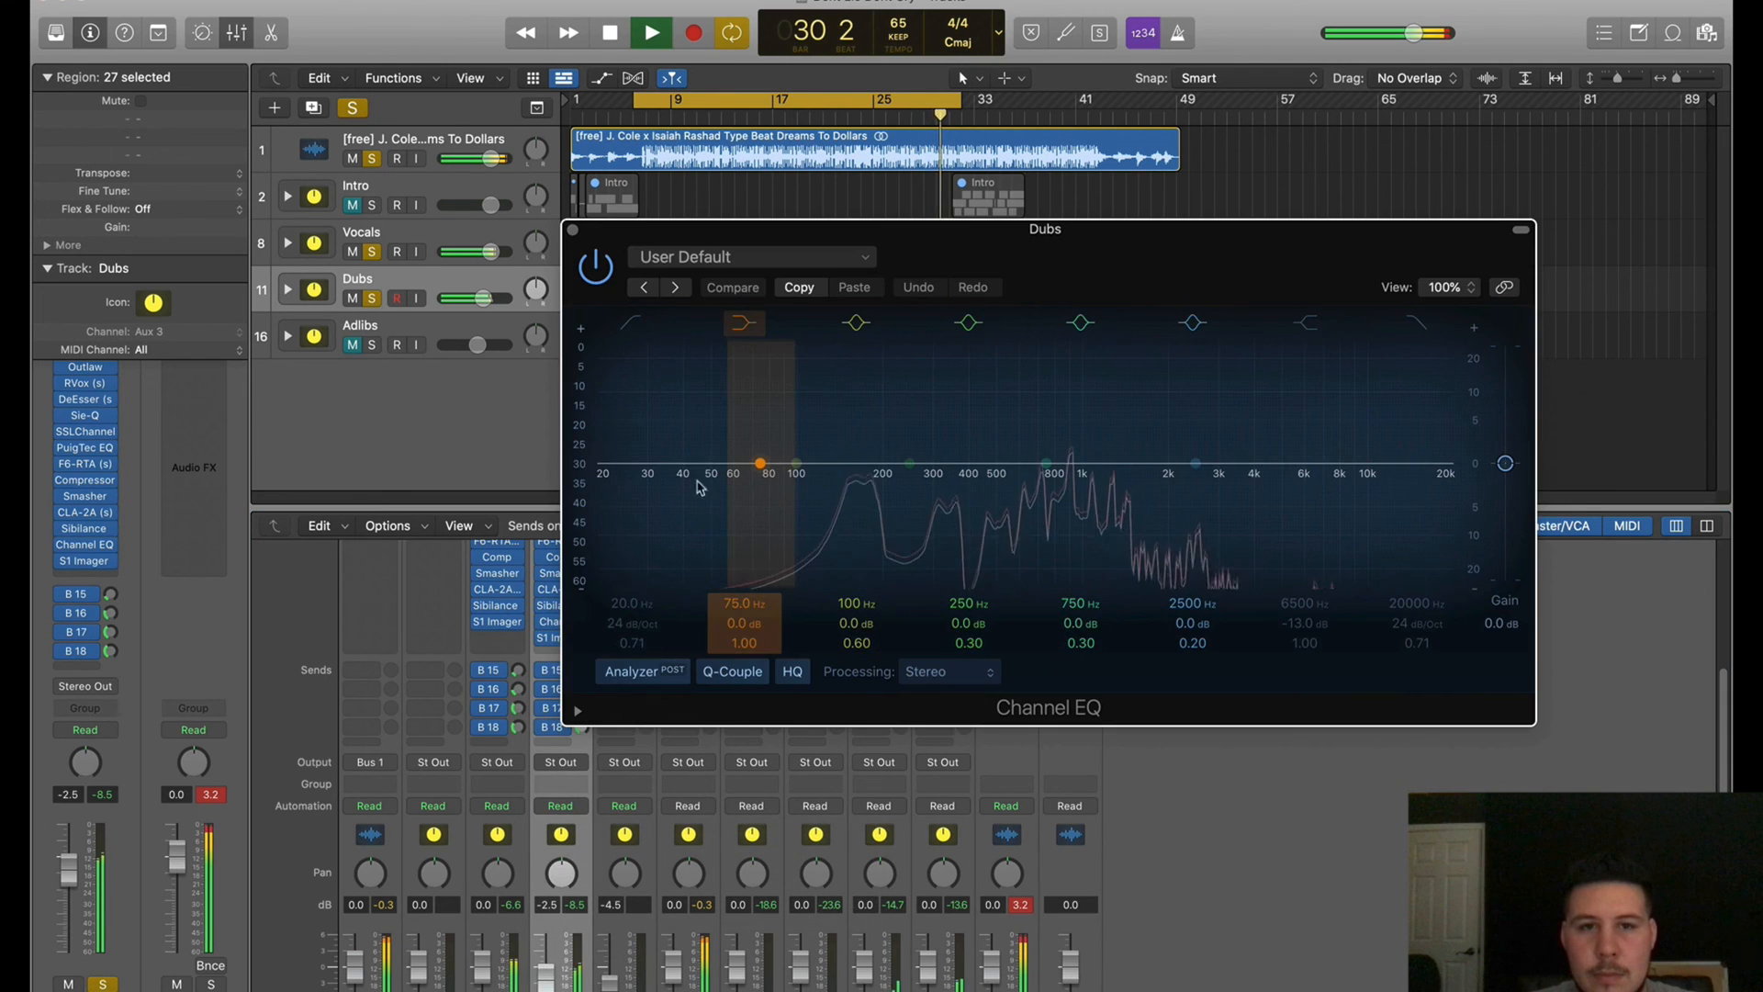
Enable the low cut on the Dubs EQ at about 162 Hz with a 6 dB/Oct slope
click(632, 323)
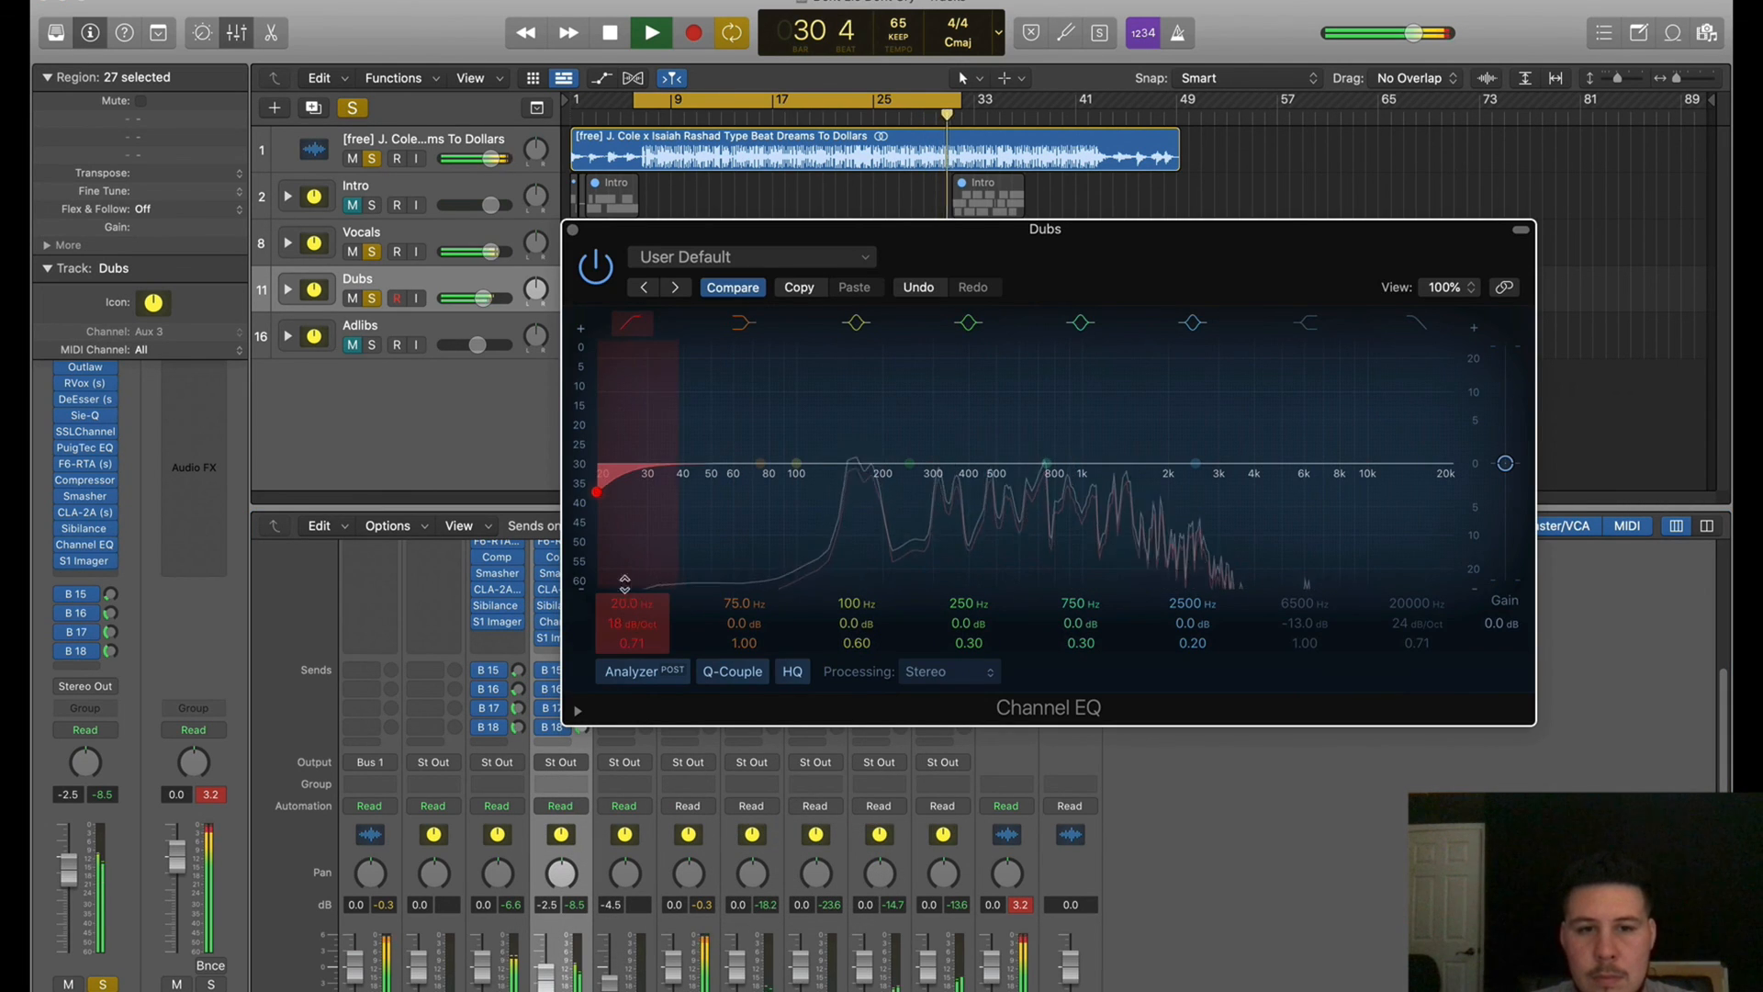
drag(596, 491, 903, 526)
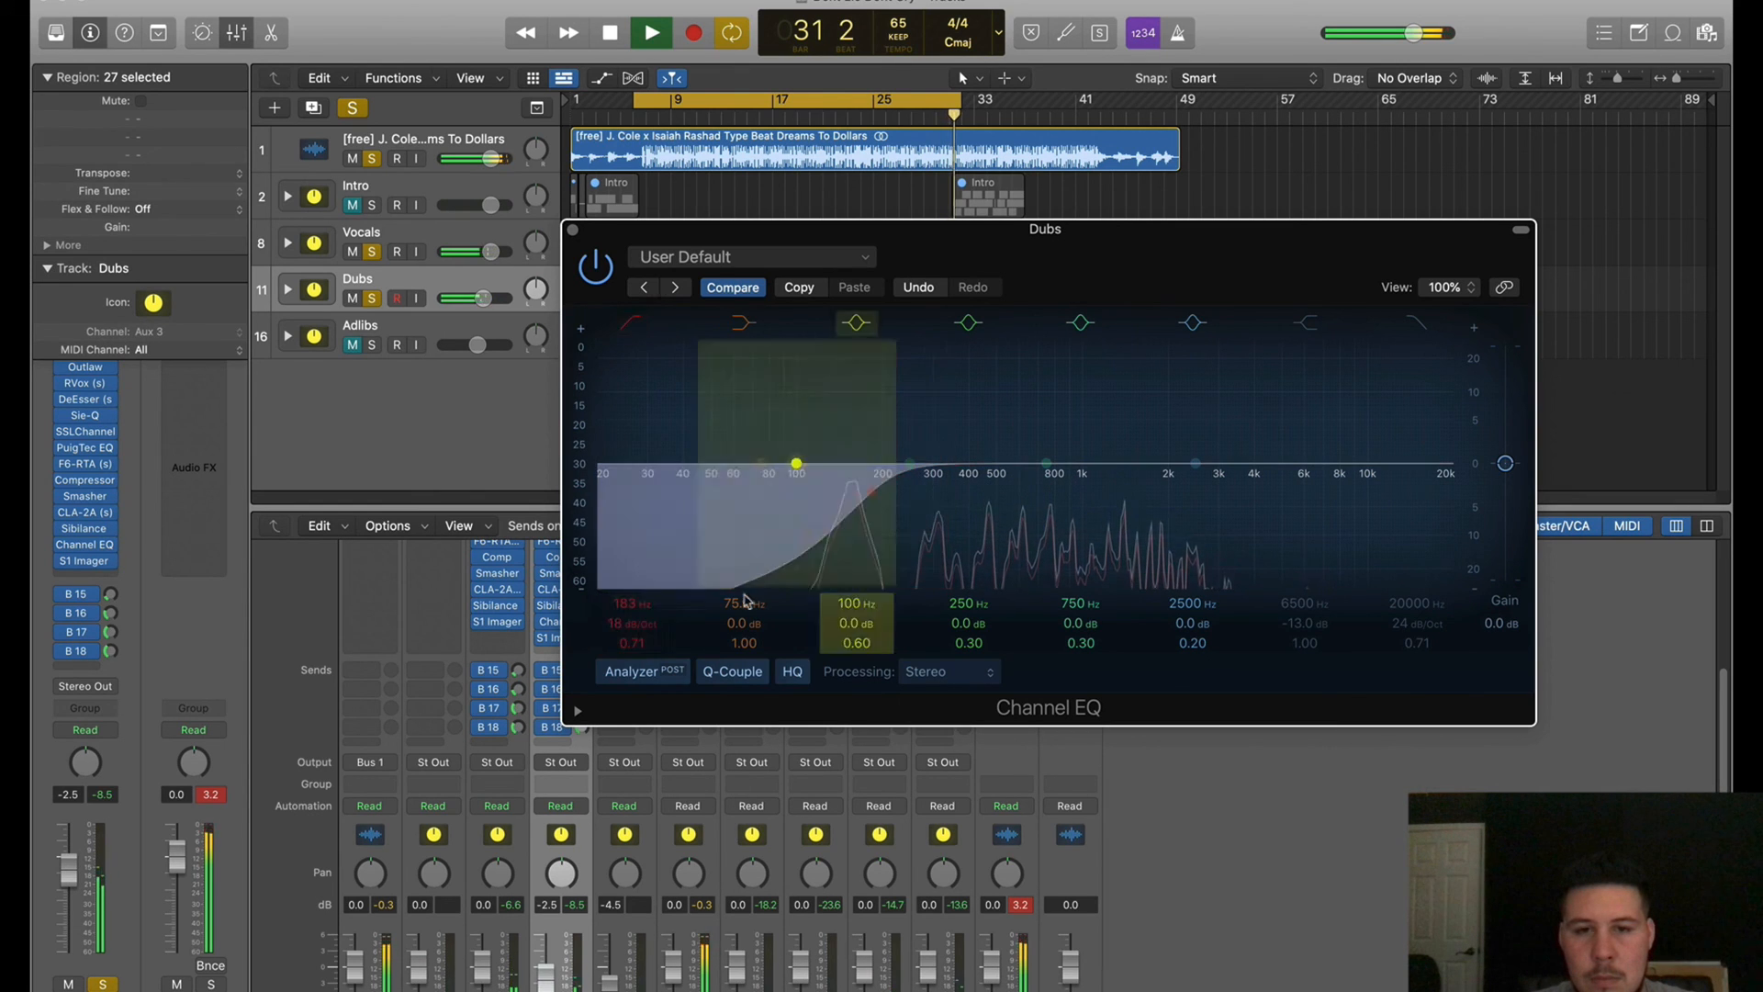
drag(632, 624, 632, 644)
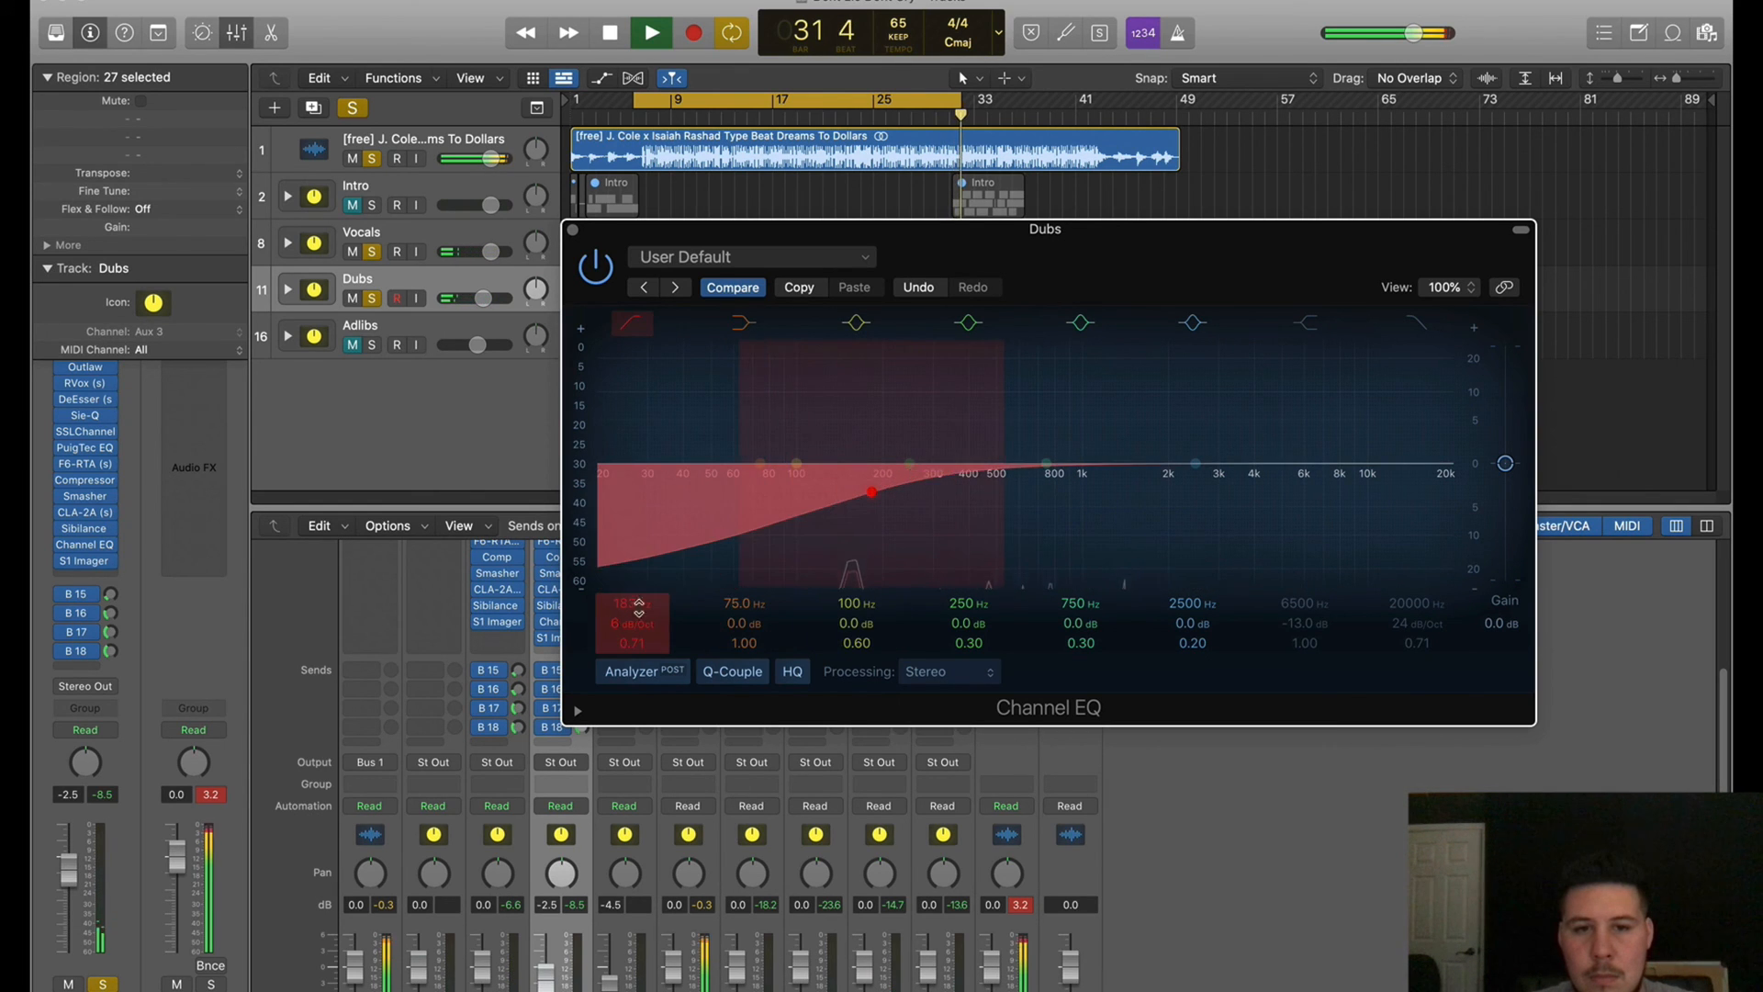
Set the Dubs EQ's high shelf to -6.5 dB at 13100 Hz and close the EQ
drag(1010, 233, 950, 466)
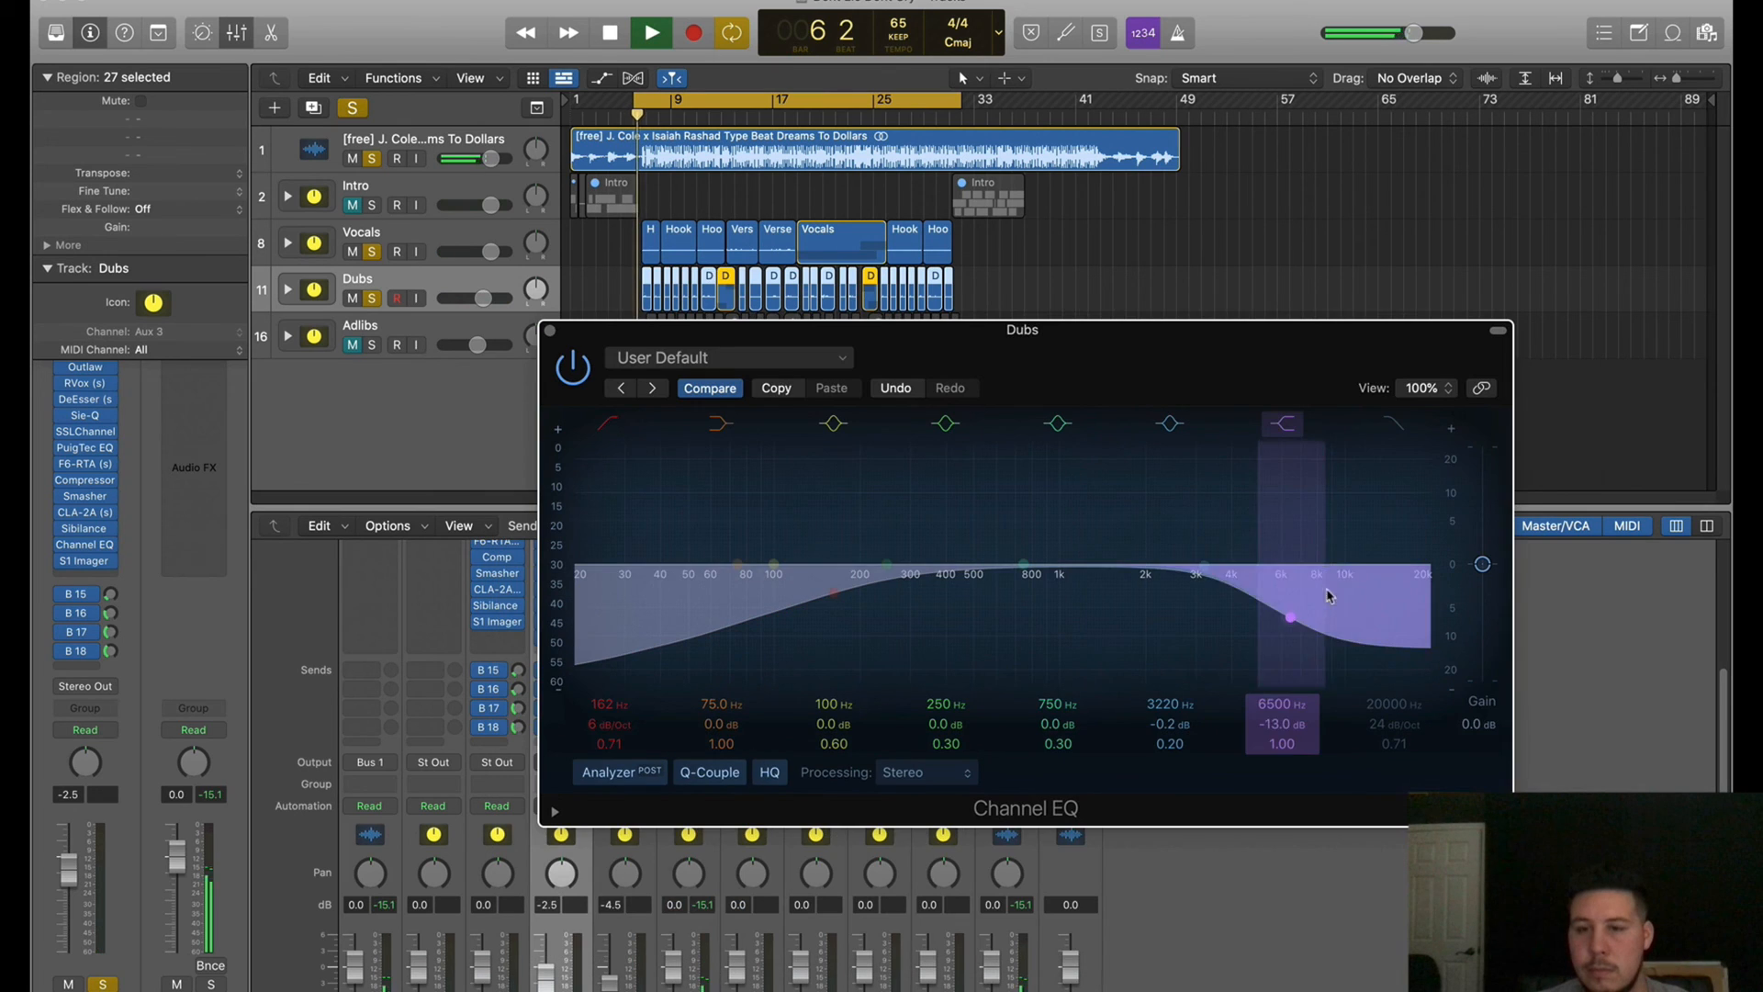
drag(1290, 606, 1389, 614)
click(549, 330)
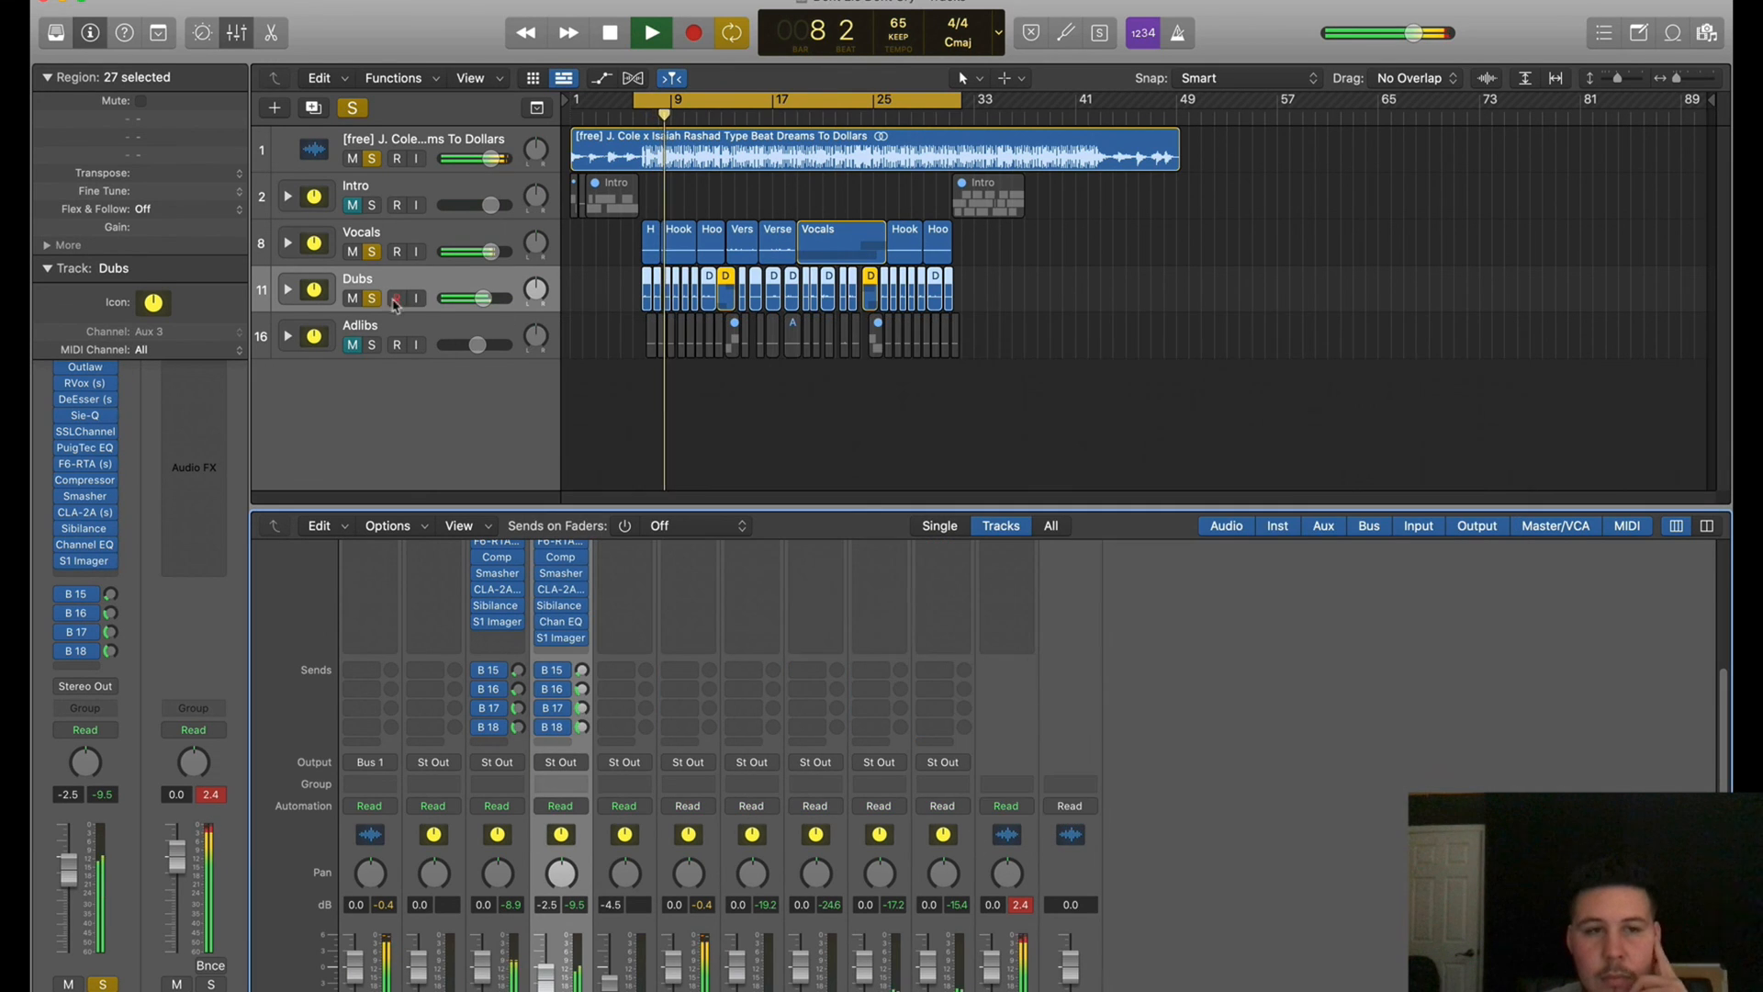
Unmute and solo the Adlibs stack with the vocals, dubs and beat, and call up the Dubs channel strip setting commands
click(432, 338)
scroll(598, 602, up, 2)
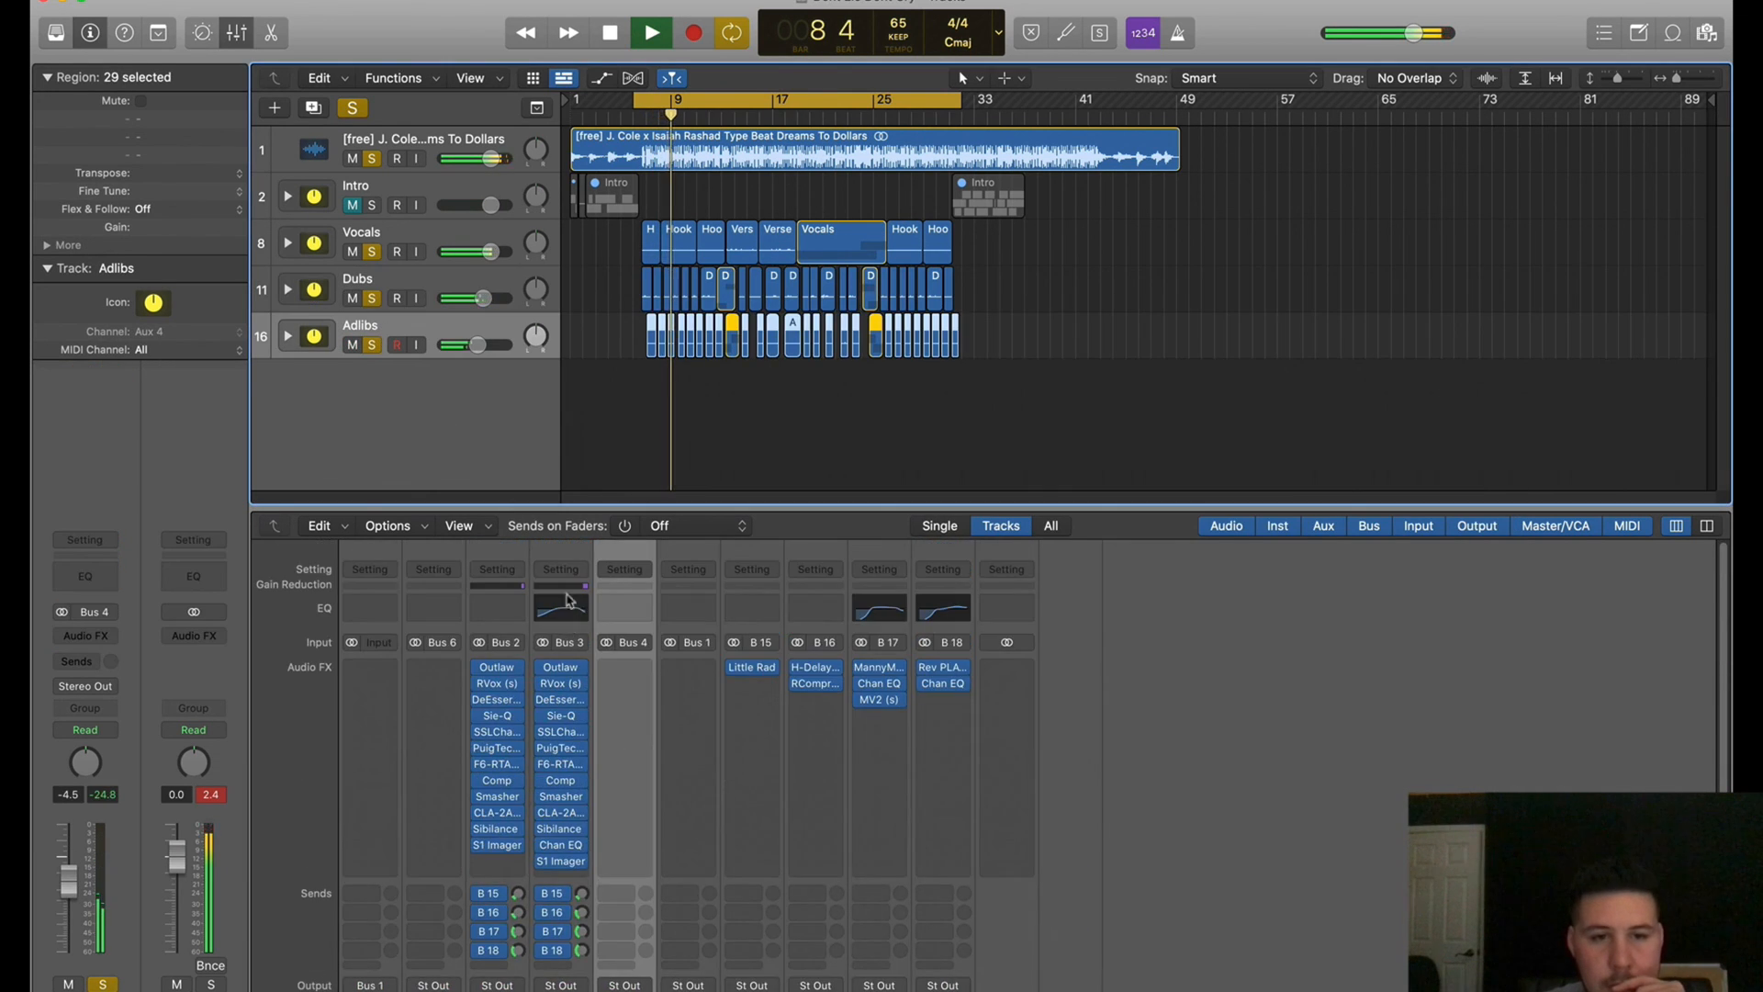
click(615, 570)
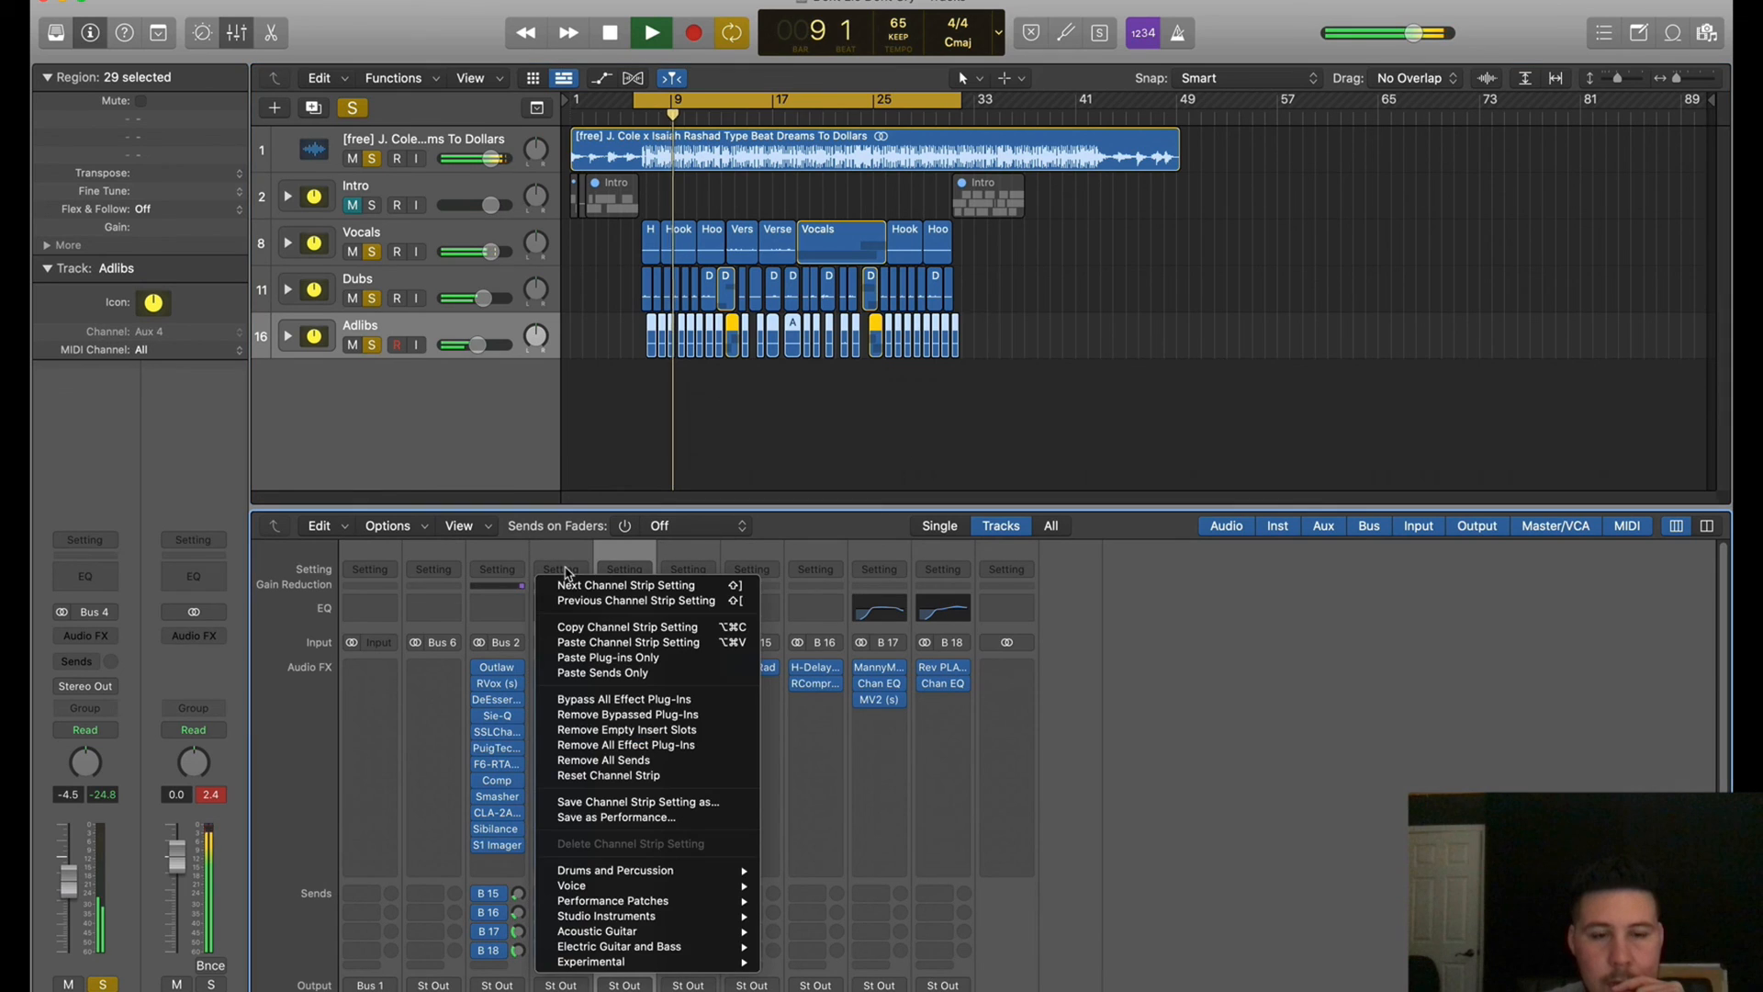
click(628, 642)
Set the Dubs S1 Imager width to about 1.20, and paste the Dubs channel strip setting onto the Adlibs channel
click(560, 862)
drag(648, 523, 641, 492)
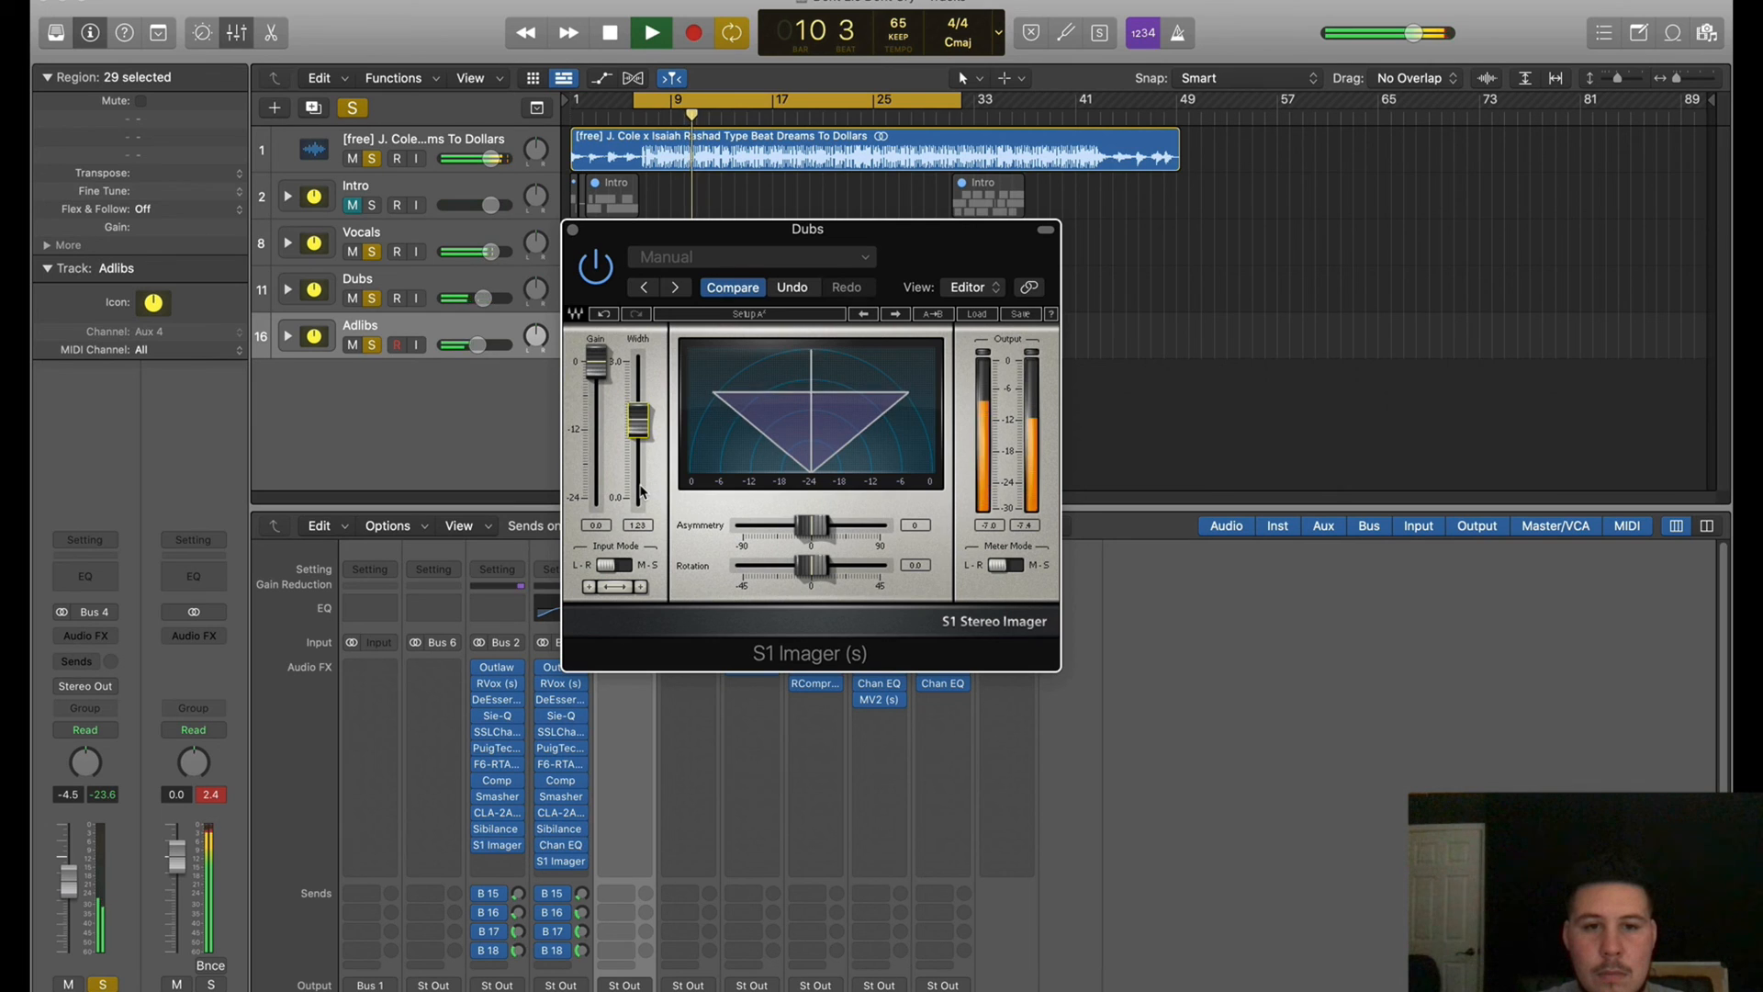
scroll(641, 492, down, 2)
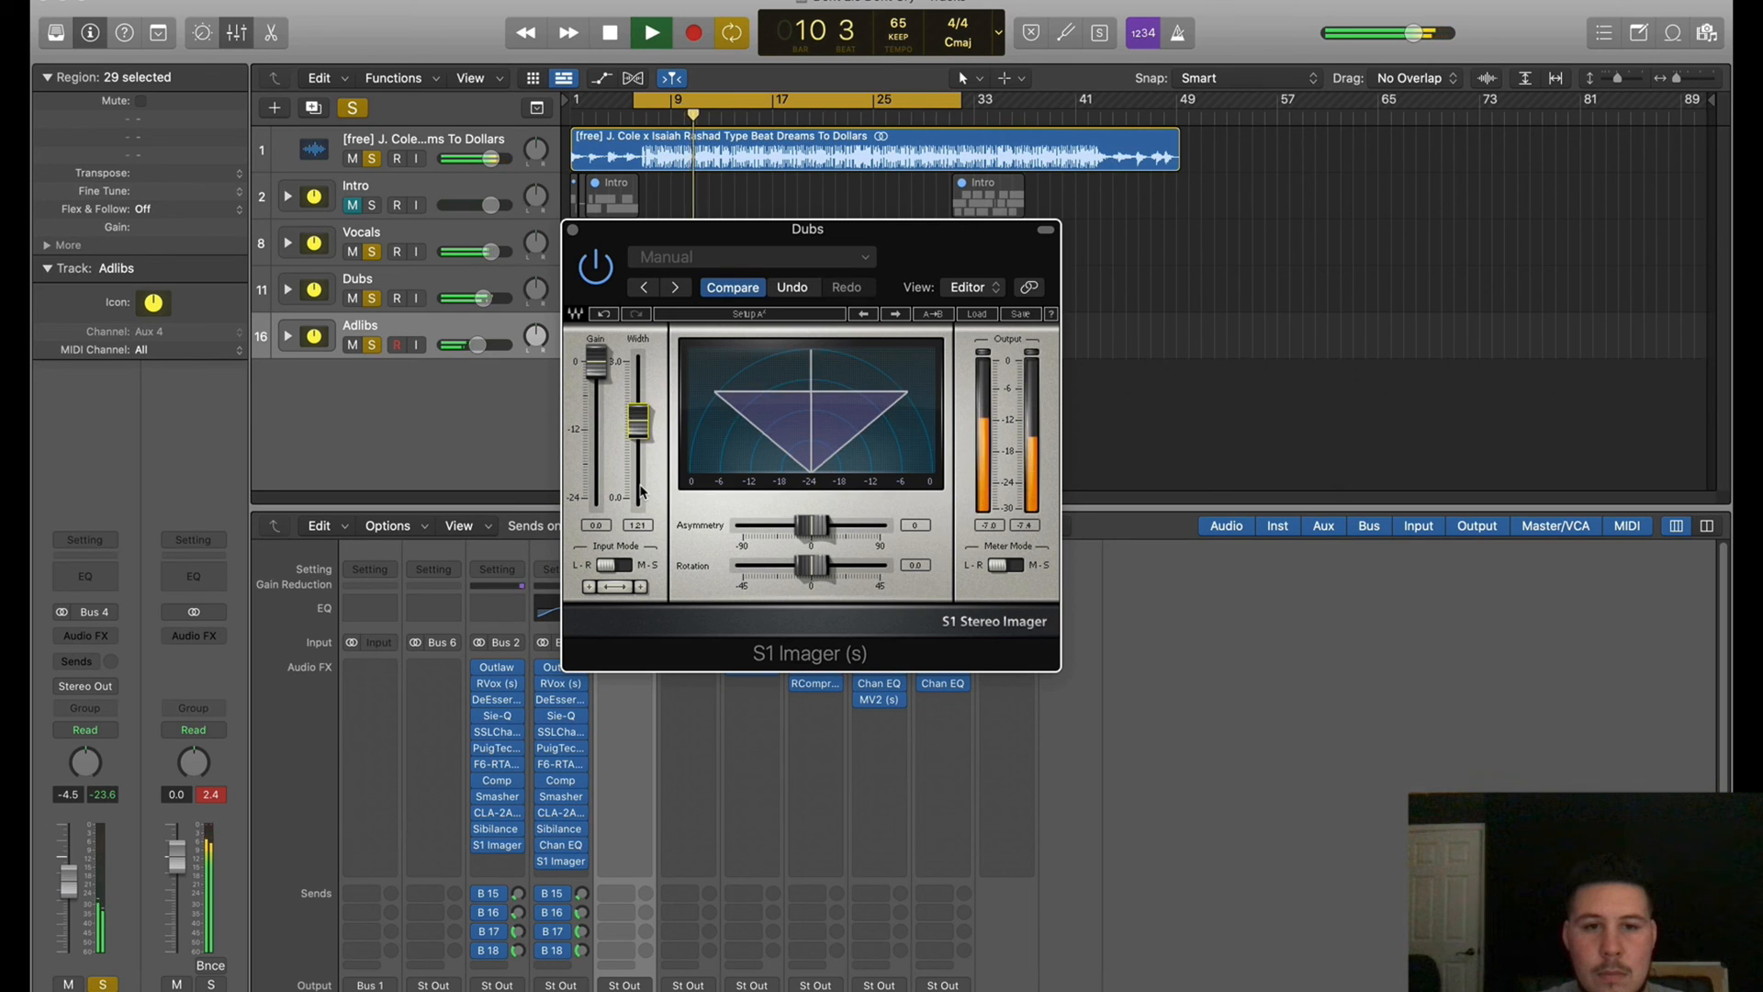
click(571, 229)
scroll(621, 766, down, 5)
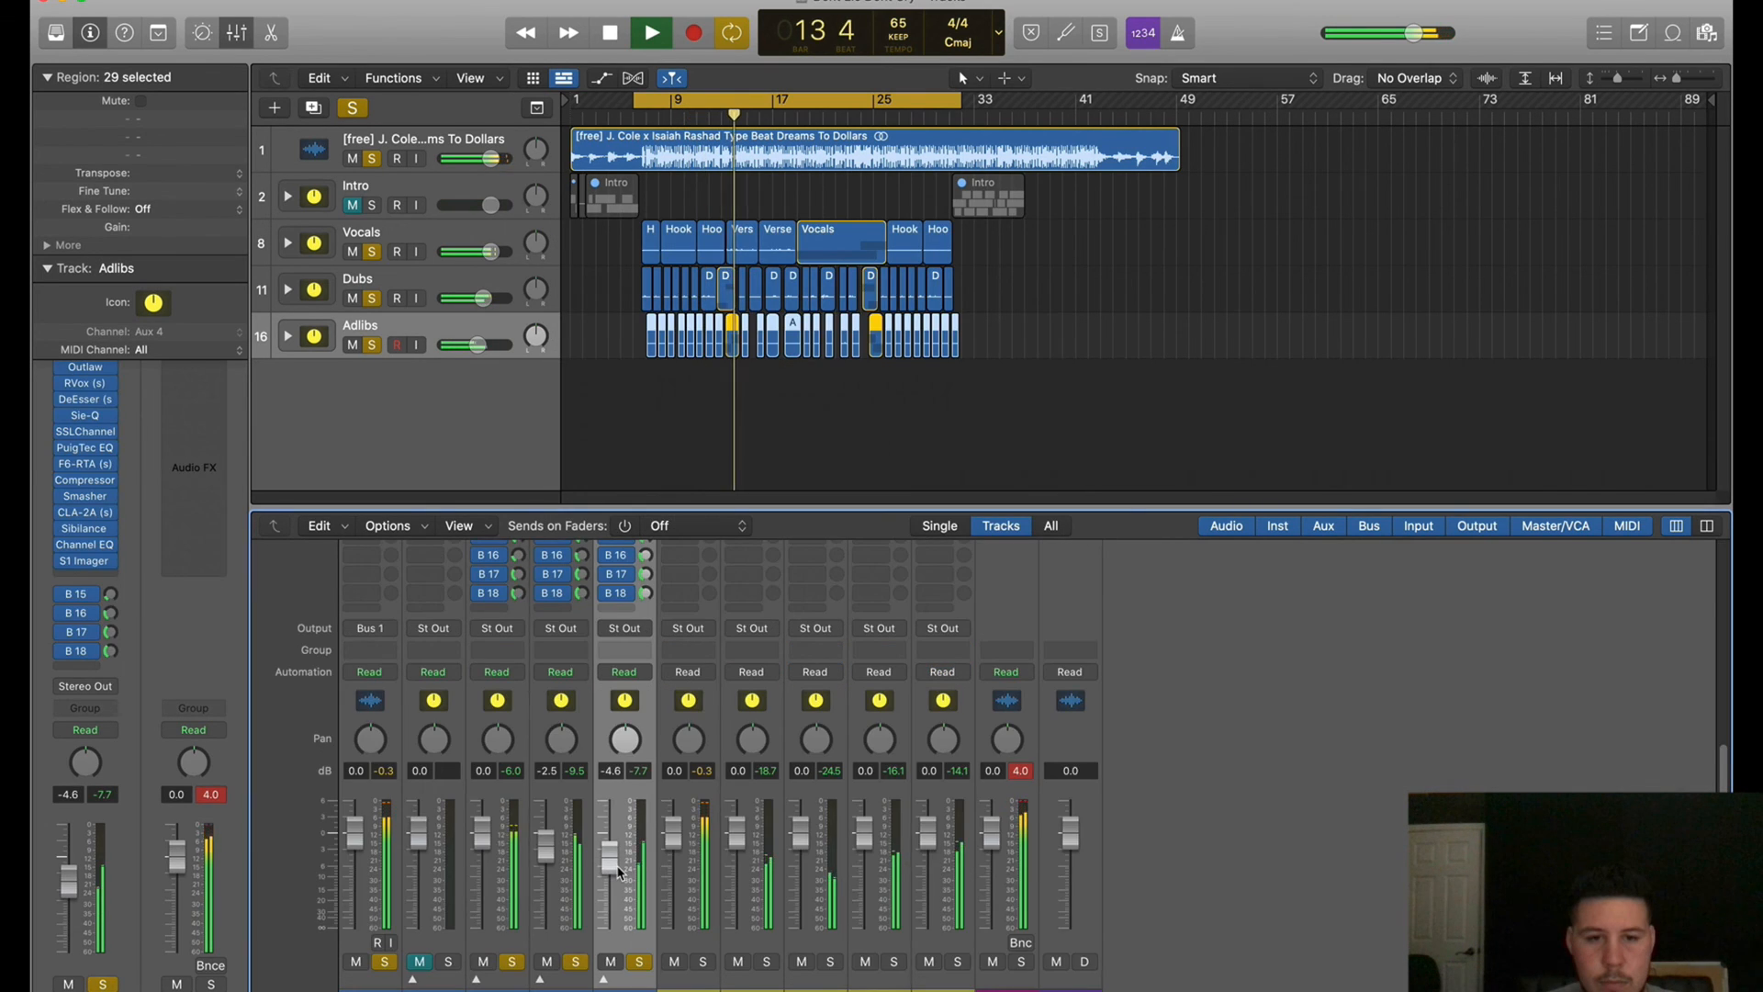
Set the Adlibs sends to about -10.0 dB on Bus 17 and about -9.3 dB on Bus 18
scroll(620, 766, up, 4)
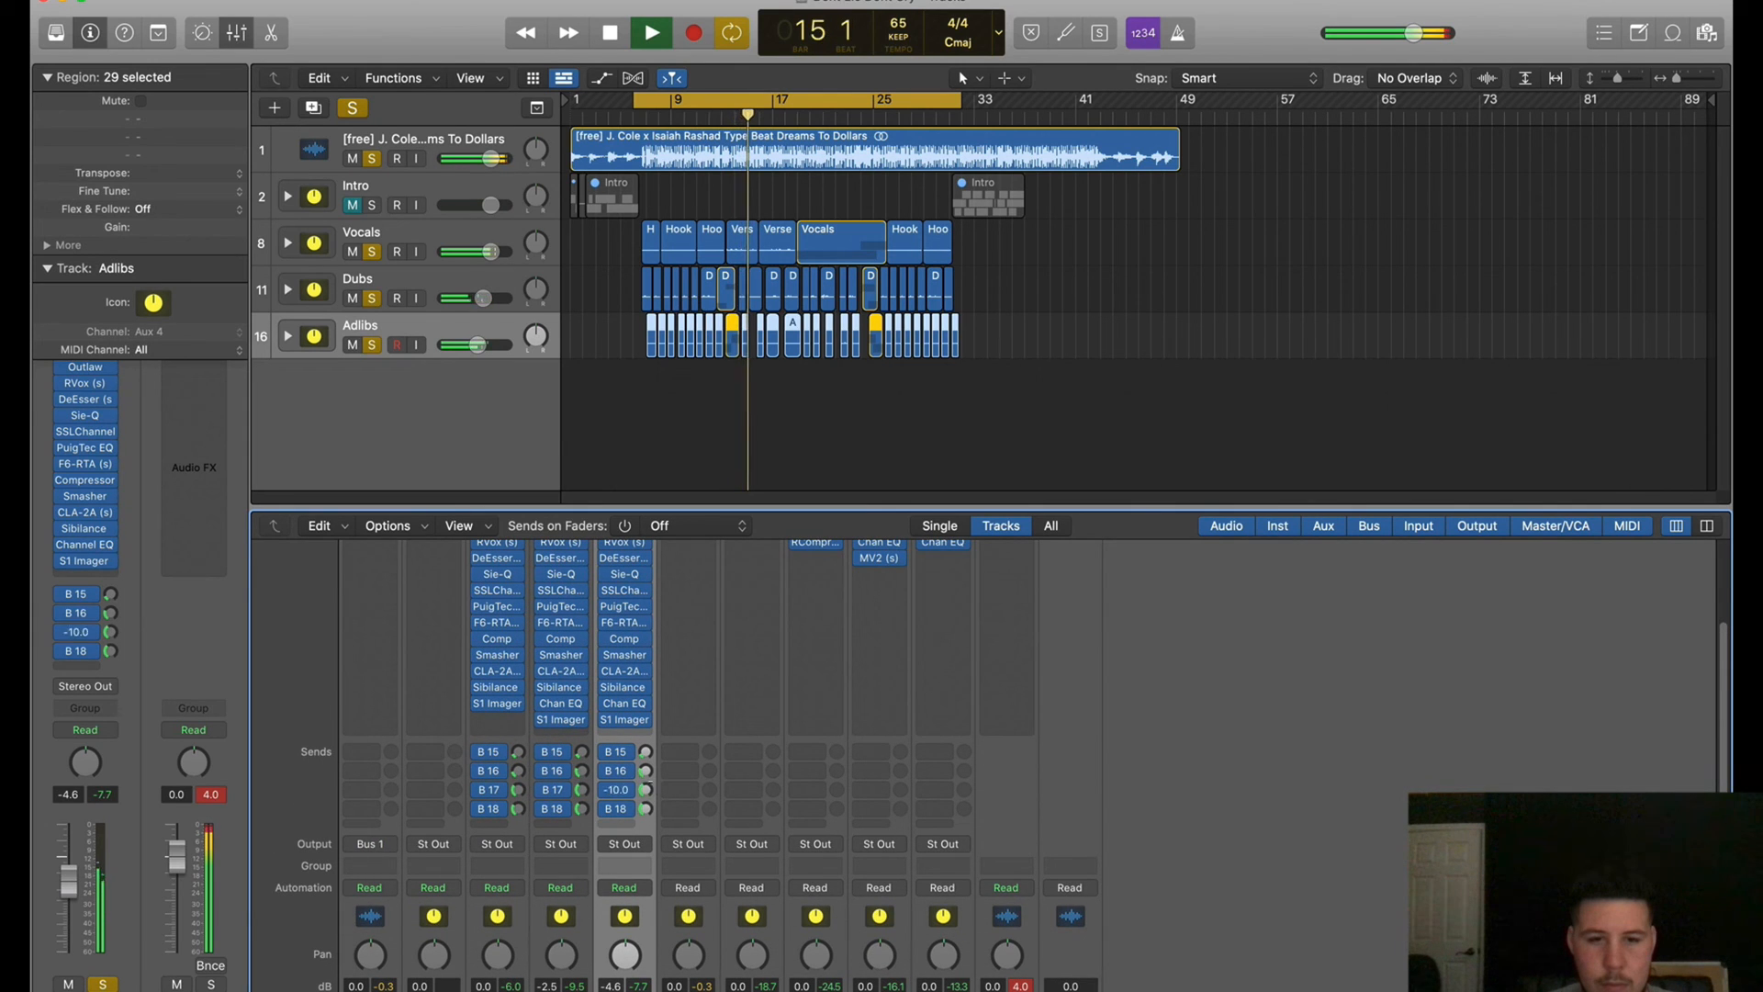
click(647, 790)
click(646, 809)
Set the Adlibs EQ low cut to 12 dB/Oct at 191 Hz and add a boost around 1940 Hz with Q 0.35
click(622, 703)
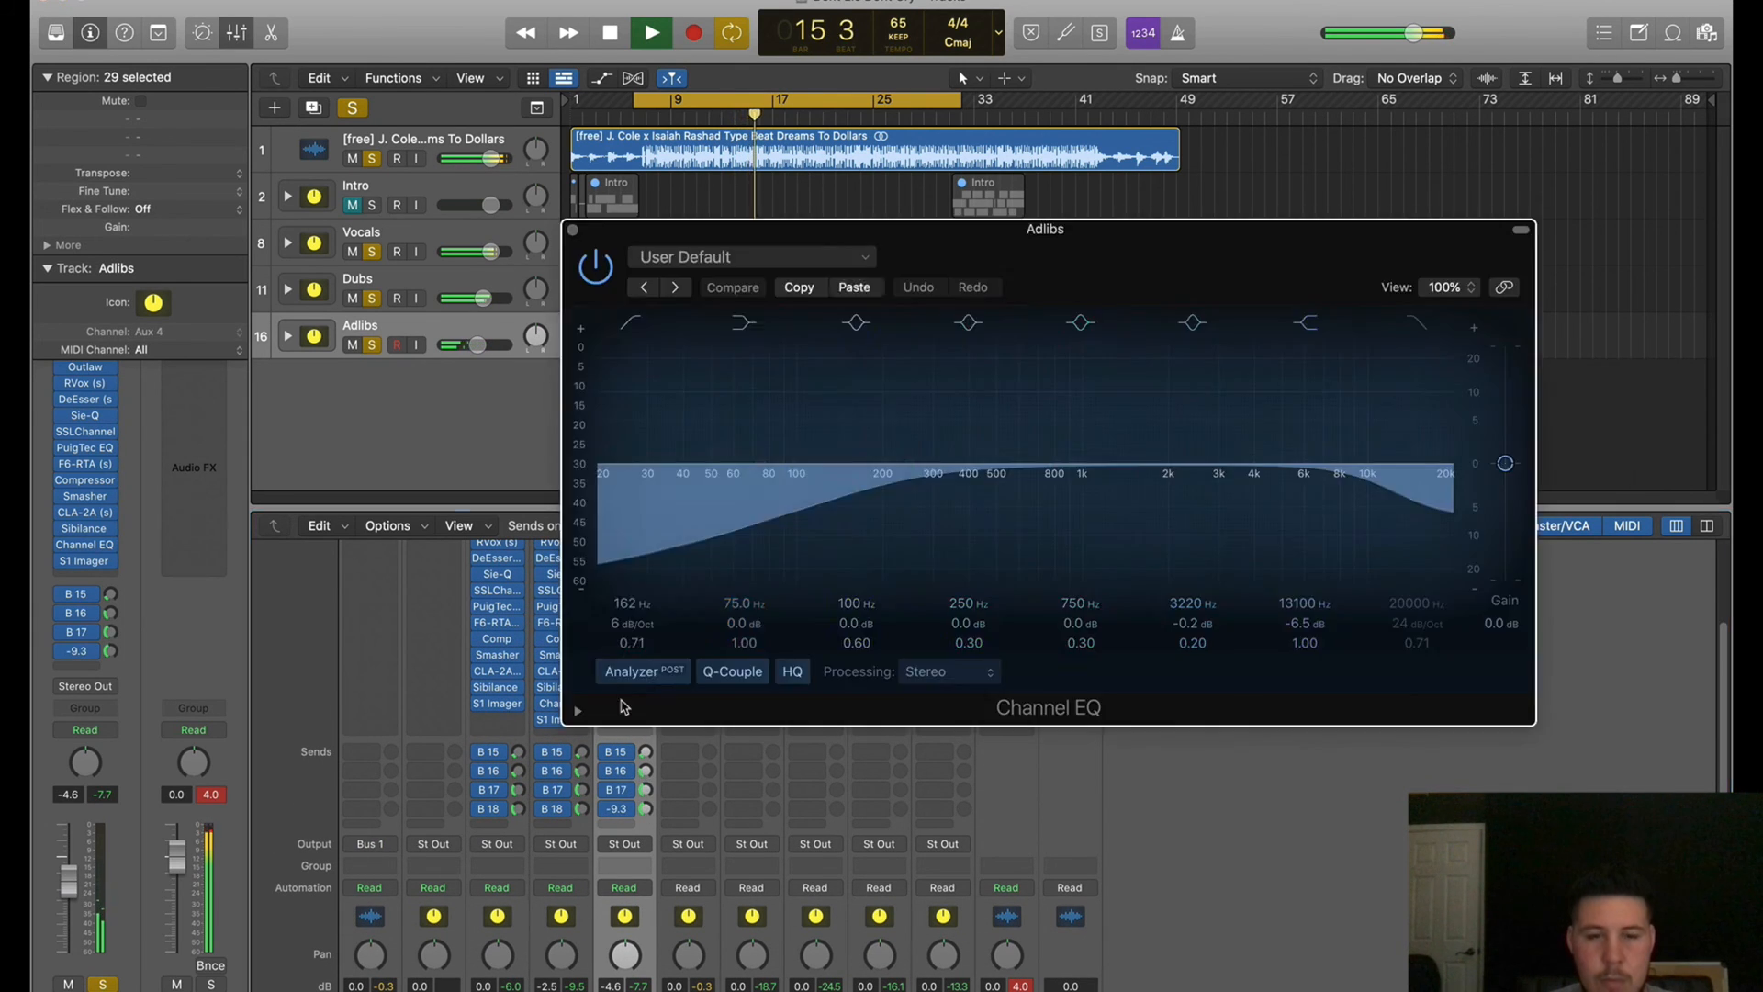
drag(647, 613, 643, 620)
drag(1298, 490, 1237, 434)
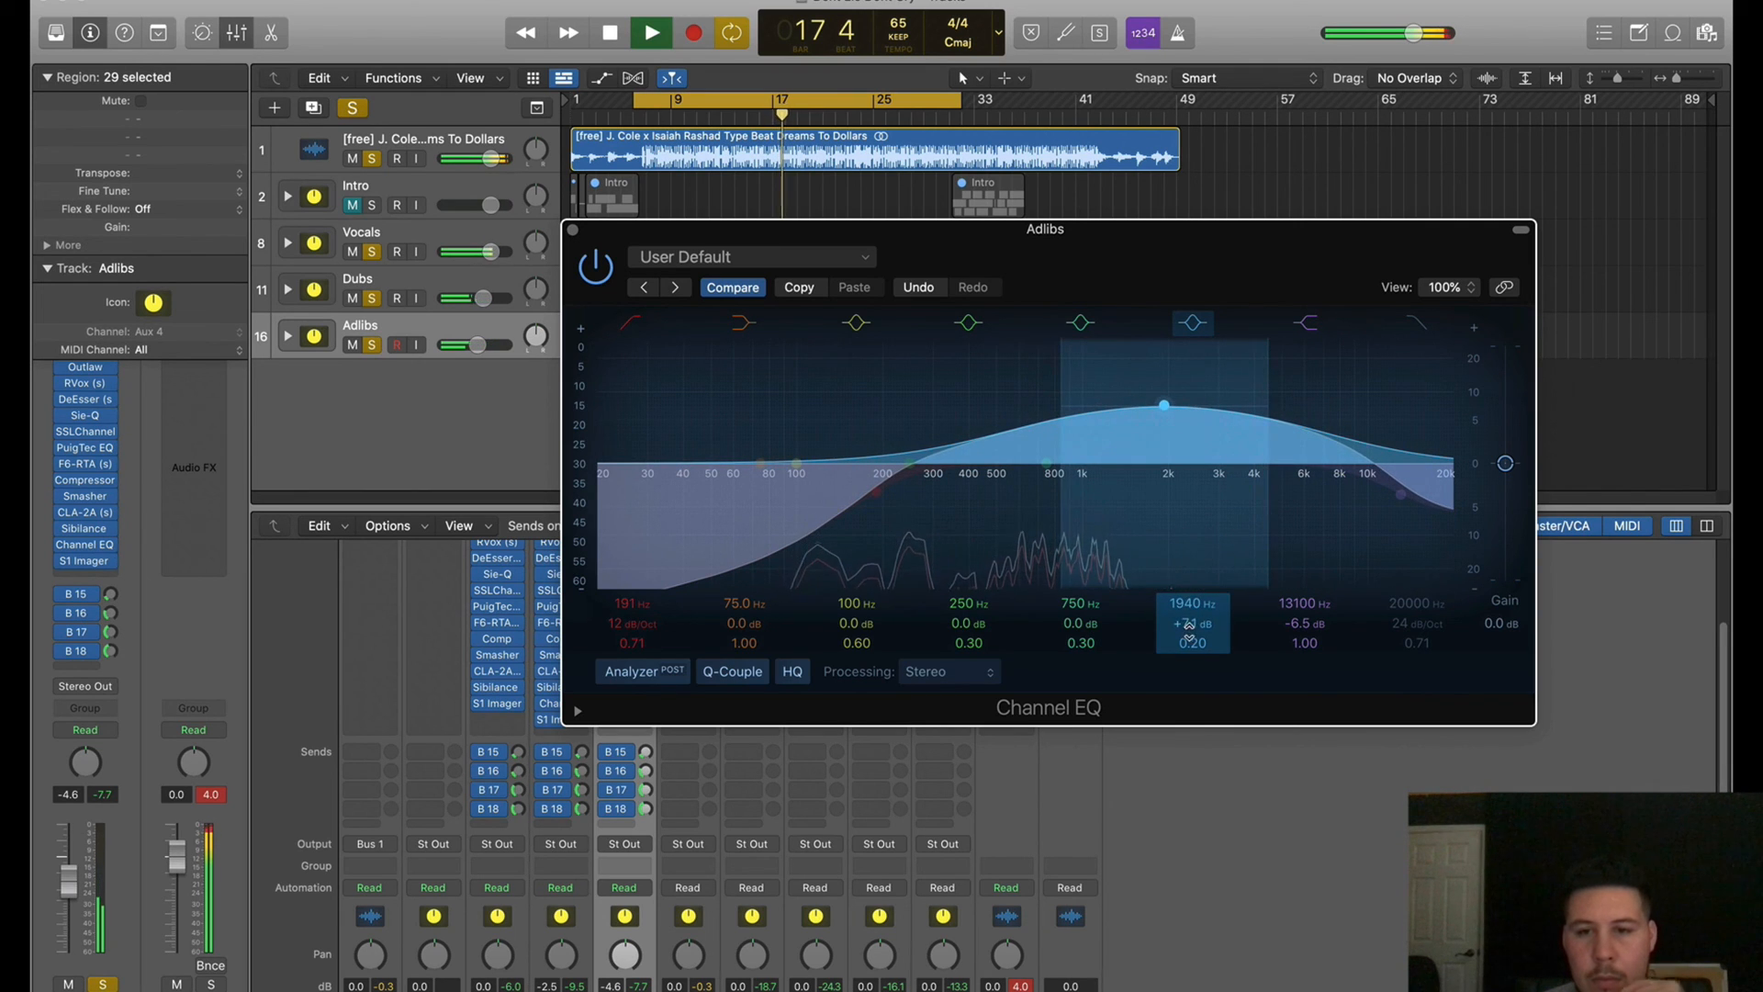
drag(1192, 645, 1198, 610)
Set the Adlibs EQ to a 260 Hz low cut, -13.9 dB high shelf at 13900 Hz and +1.8 dB at 2360 Hz
drag(1397, 506, 1371, 551)
drag(956, 544, 966, 544)
drag(1343, 514, 1368, 513)
drag(1232, 465, 1277, 478)
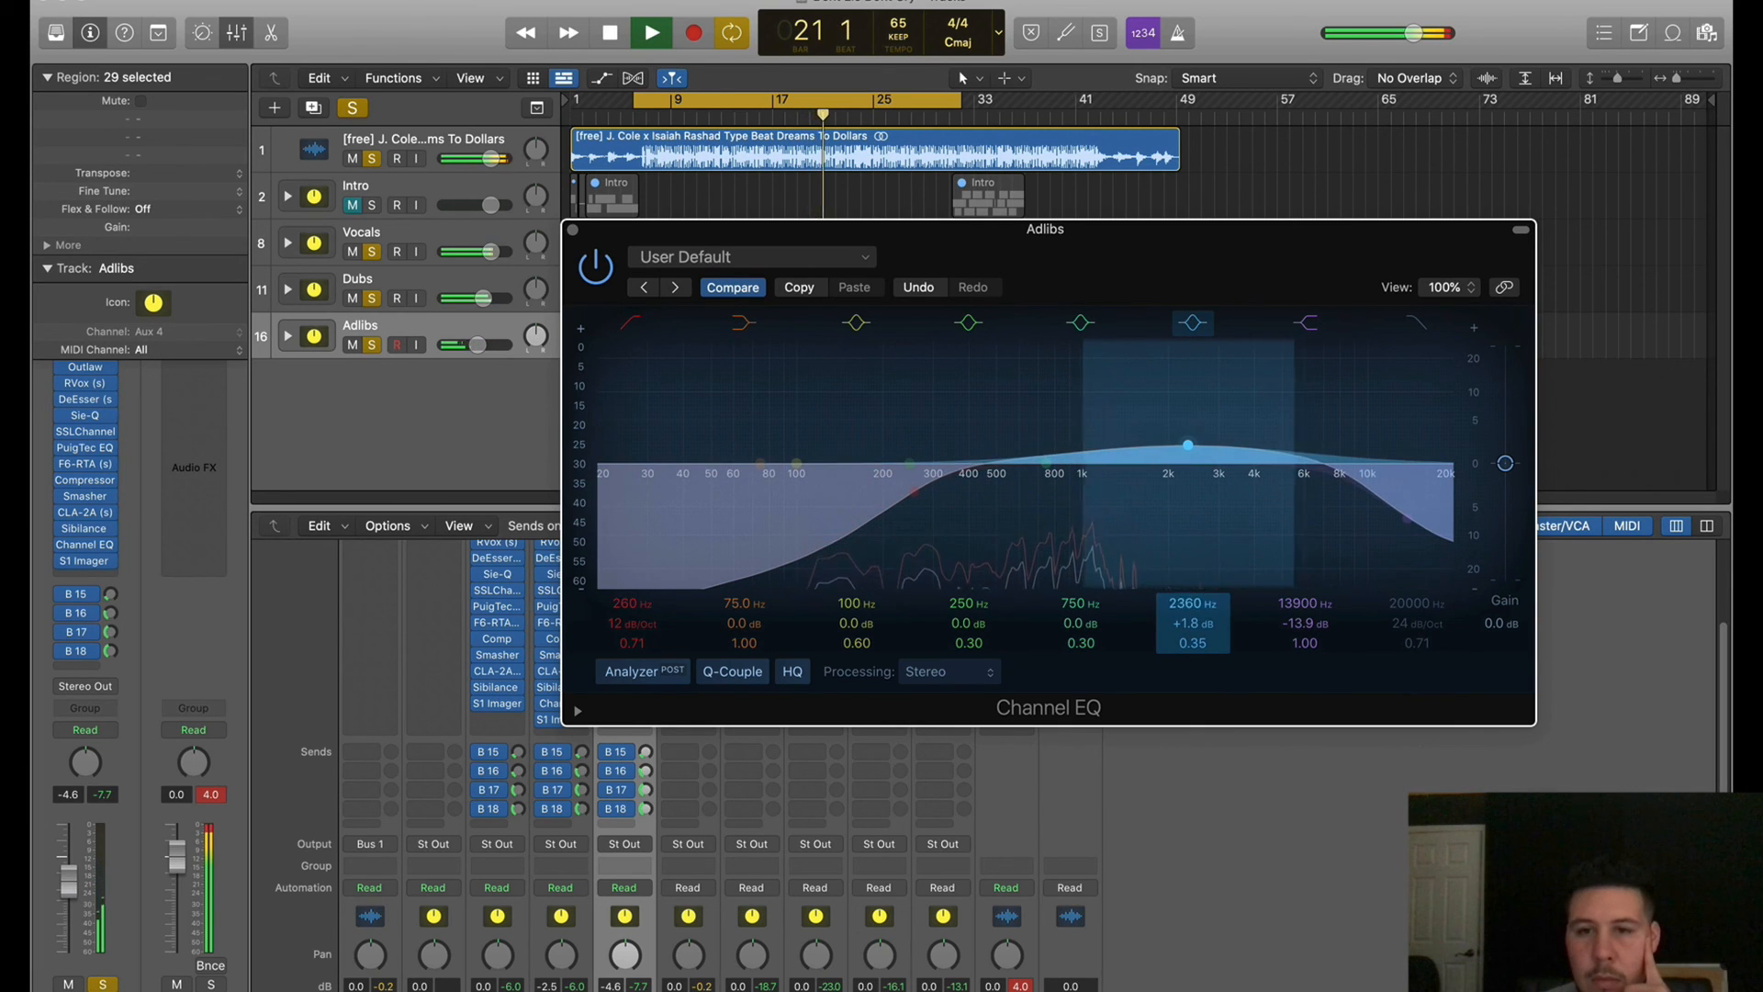
Refine the Adlibs EQ to -12.8 dB at 10600 Hz, +2.7 dB at 1830 Hz and a low cut near 210 Hz, and close it
drag(1352, 510, 1320, 503)
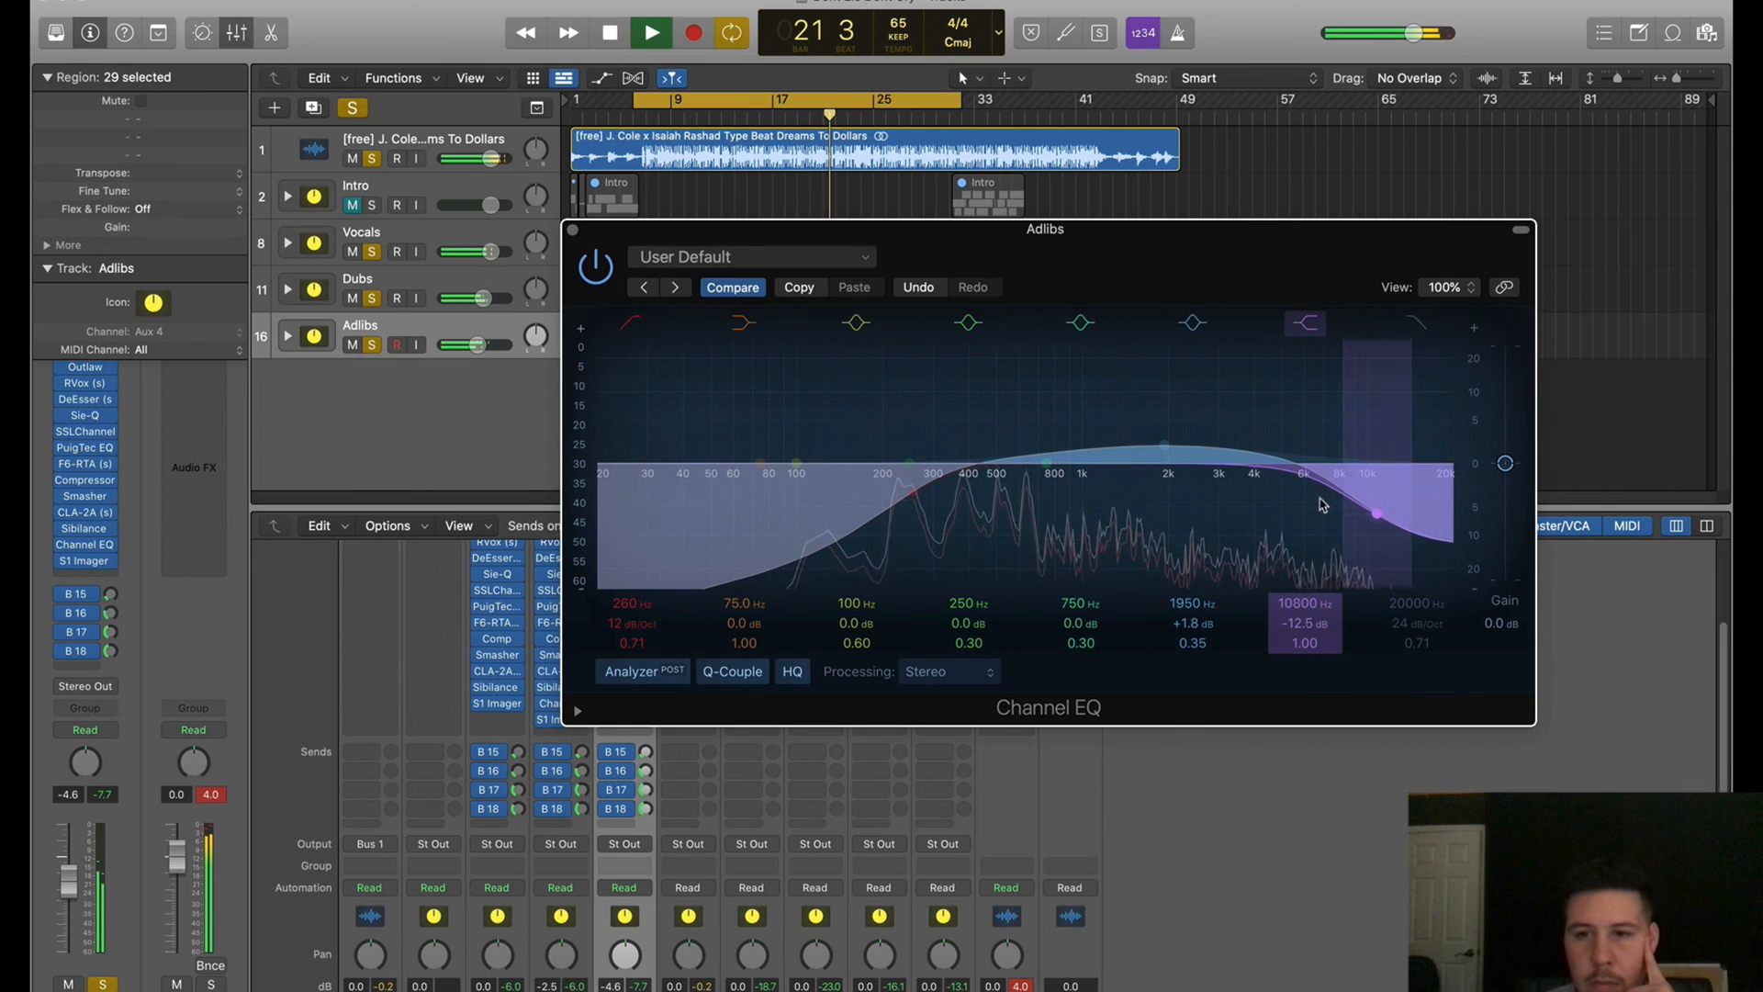
drag(1191, 428, 1185, 419)
drag(868, 489, 849, 496)
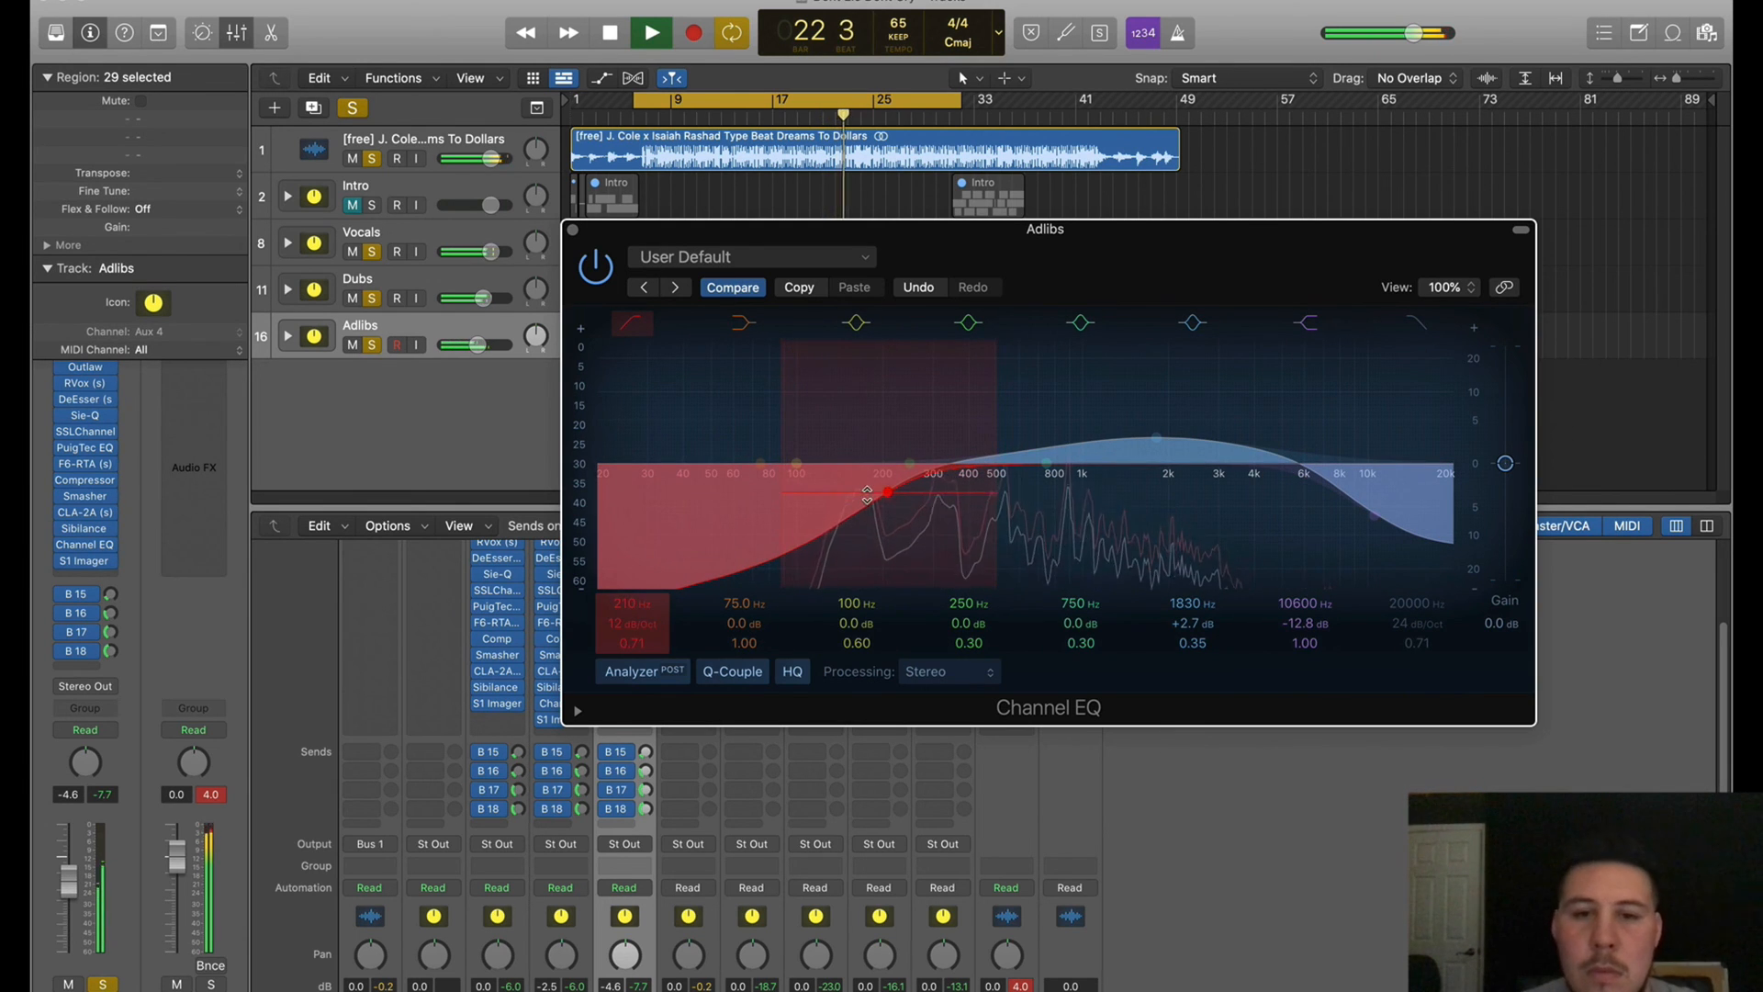
click(572, 229)
Set the Adlibs S1 Imager width to 1.25 and its sends to about -12.6 dB on Bus 16 and -7.6 dB on Bus 18
click(622, 722)
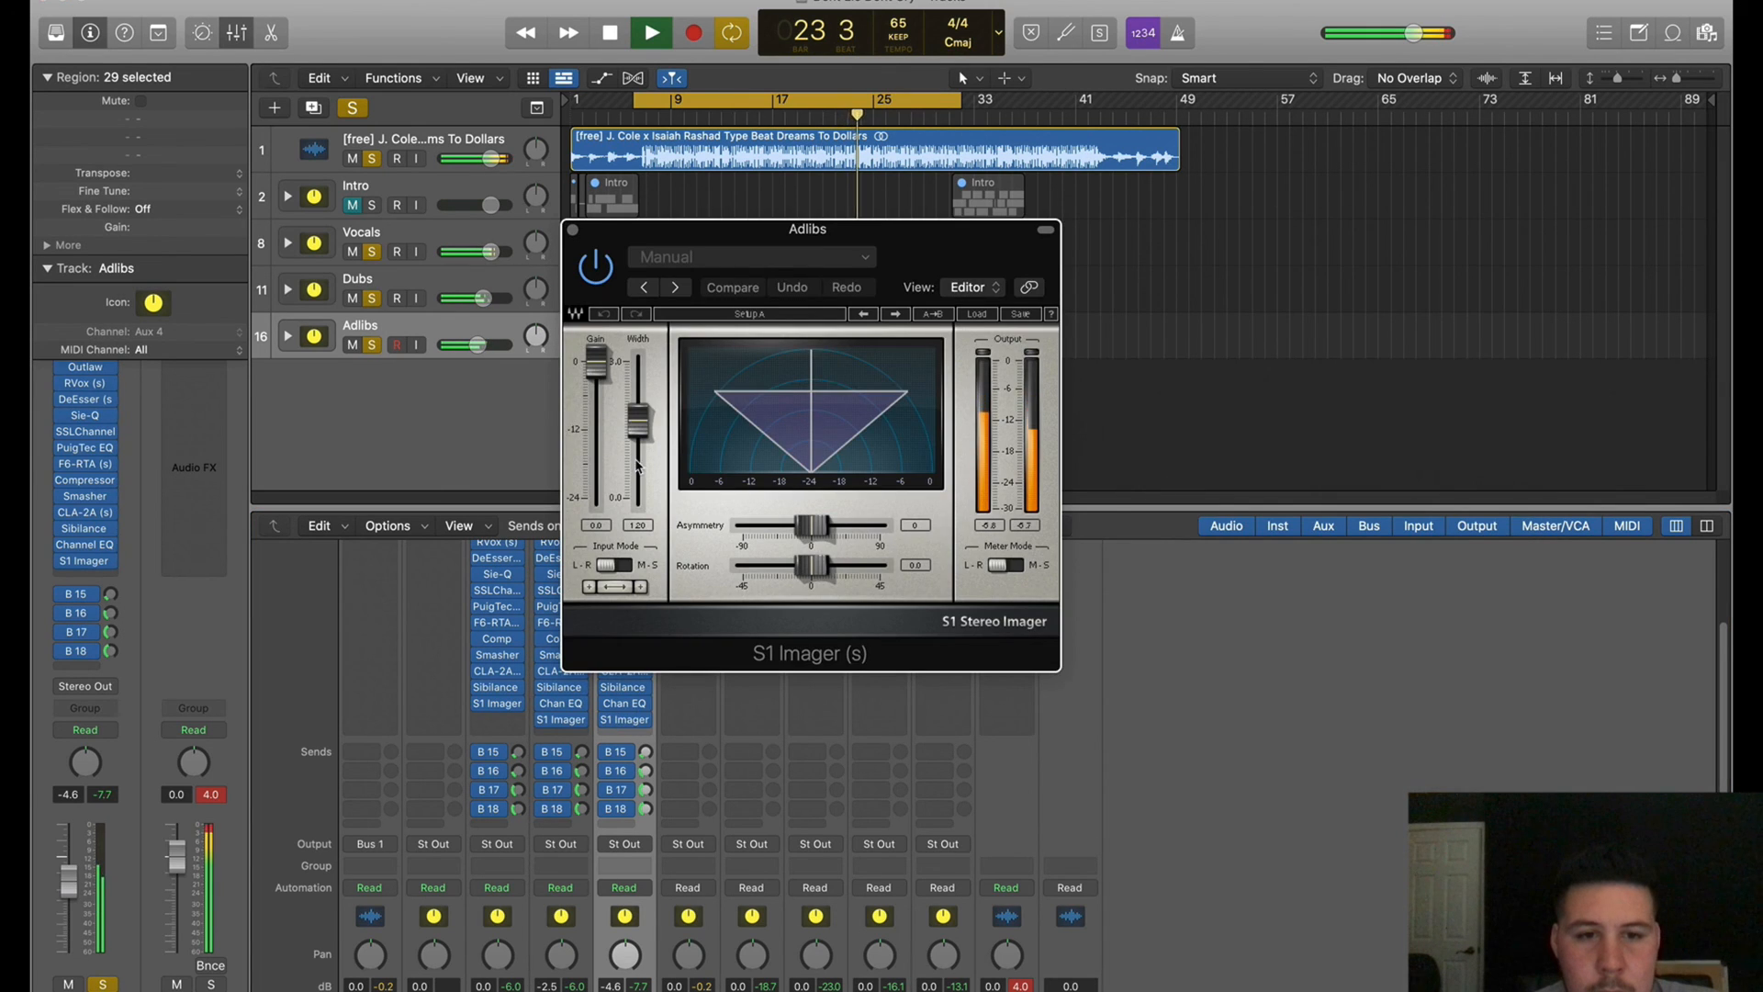
scroll(636, 465, up, 1)
scroll(637, 465, up, 2)
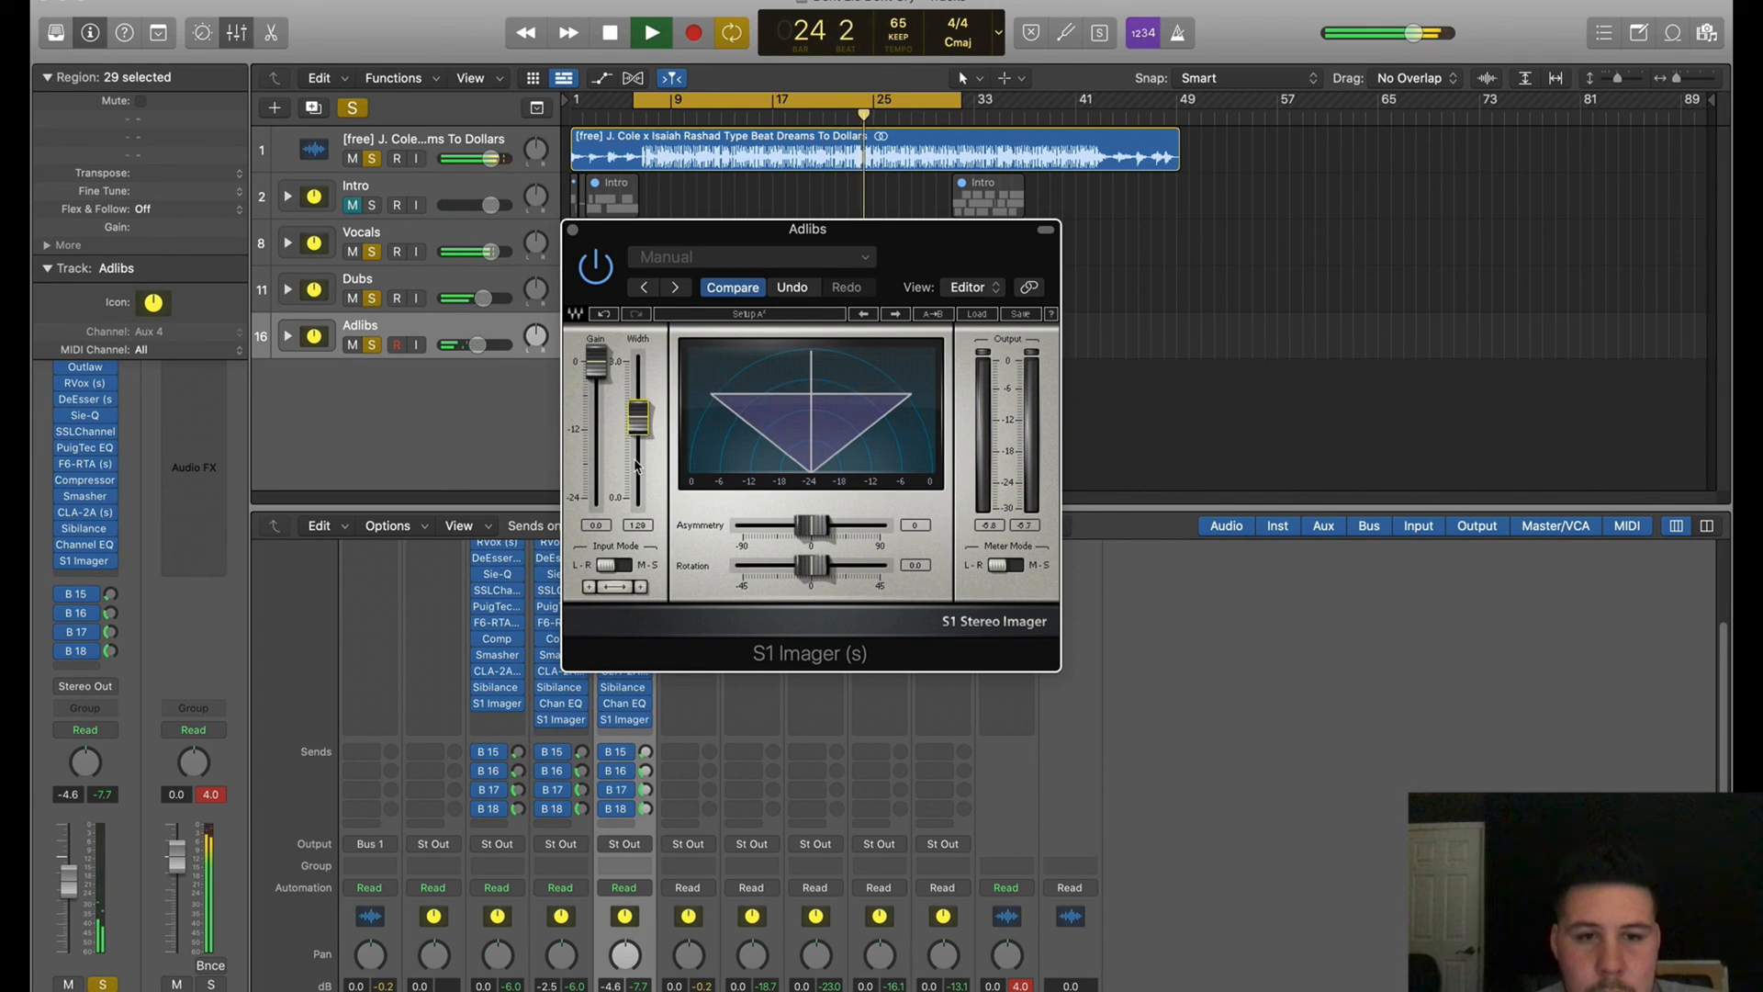
scroll(636, 465, down, 3)
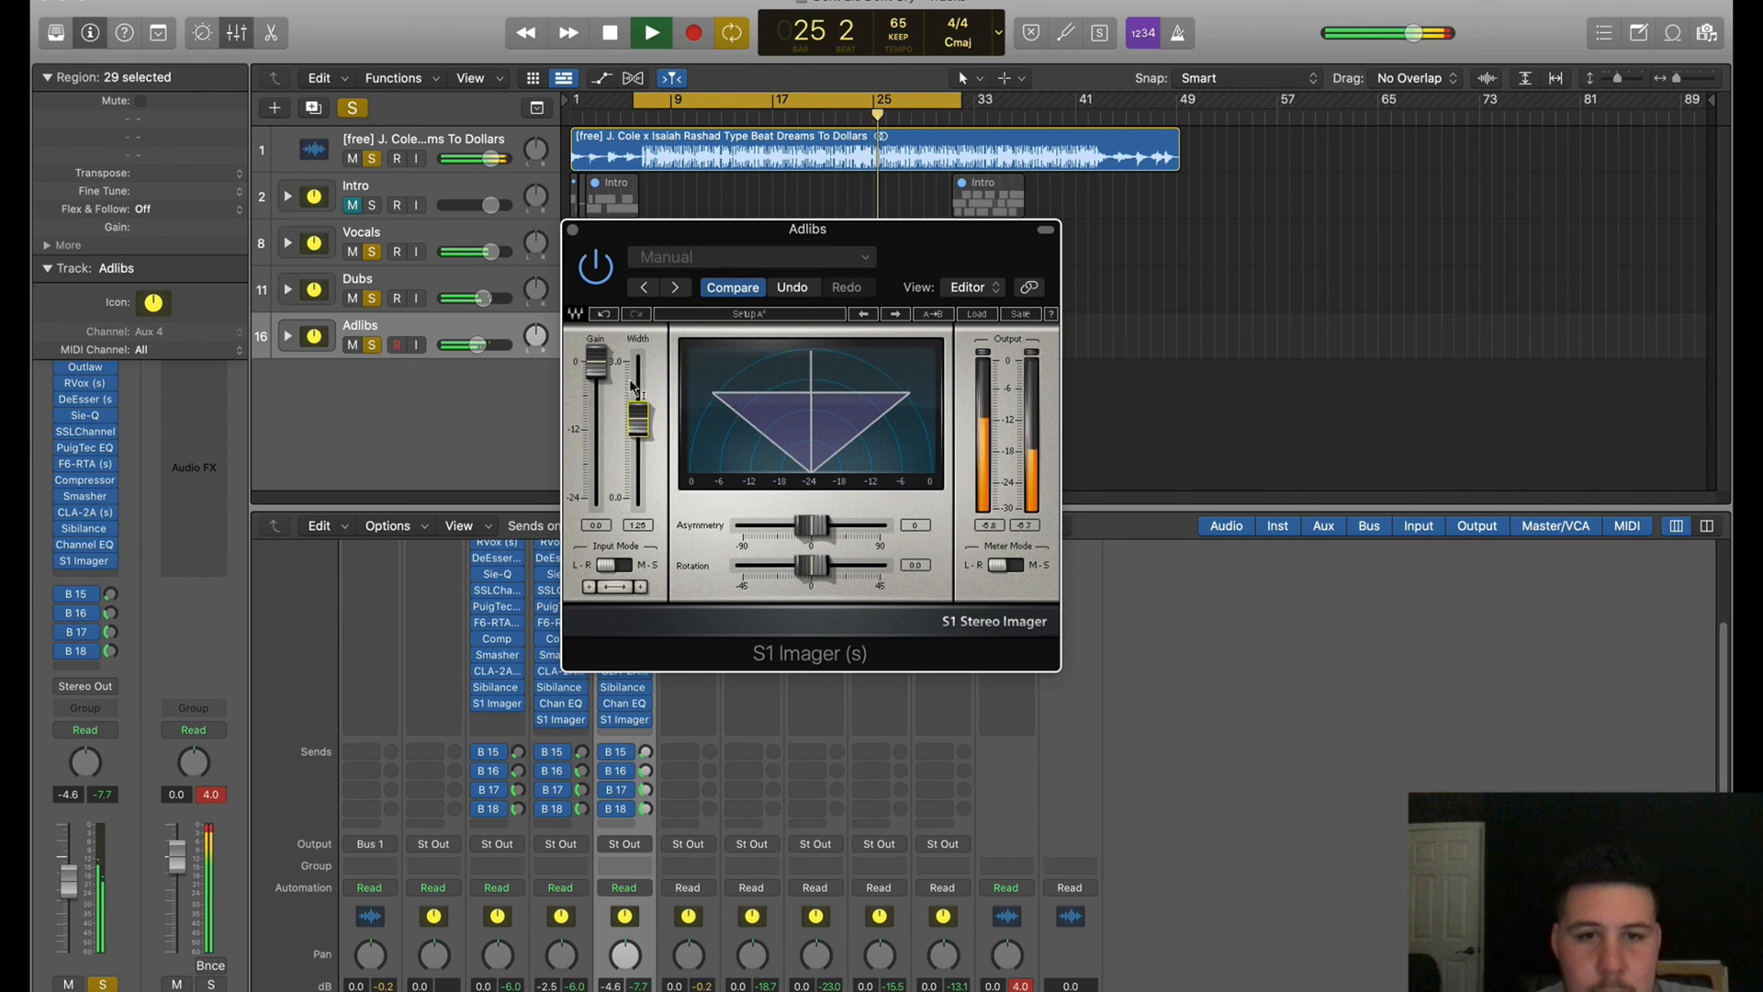
click(573, 230)
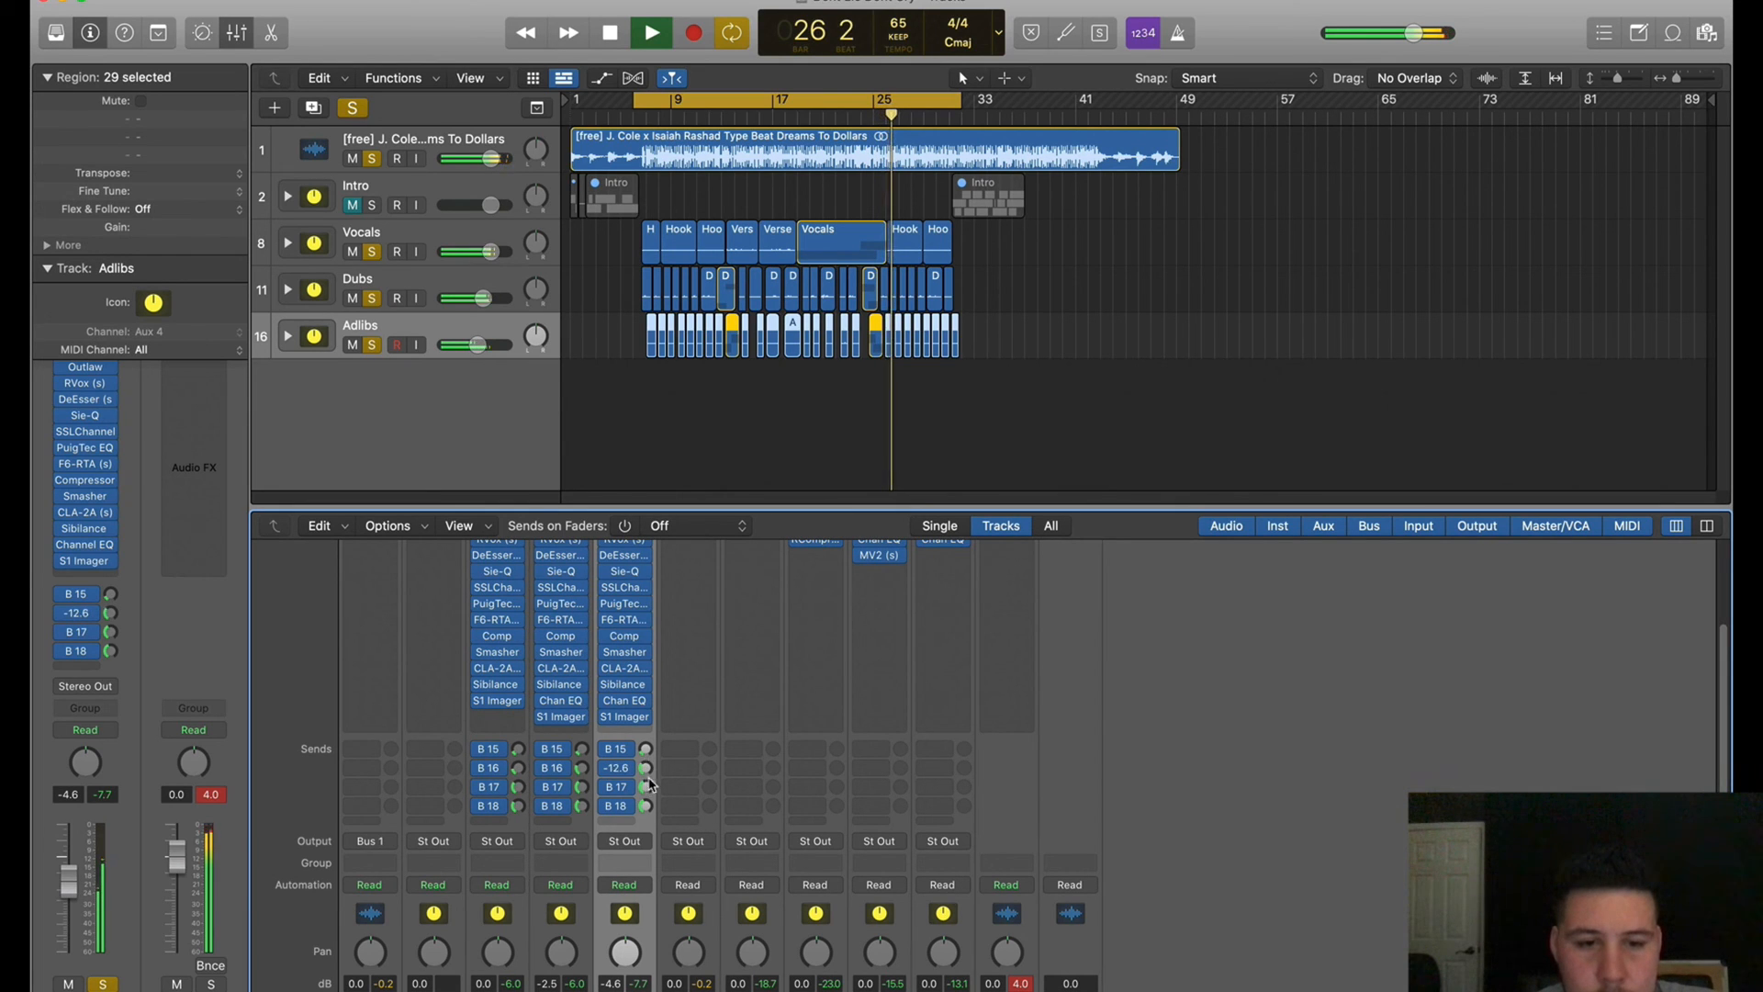
mouse_move(647, 802)
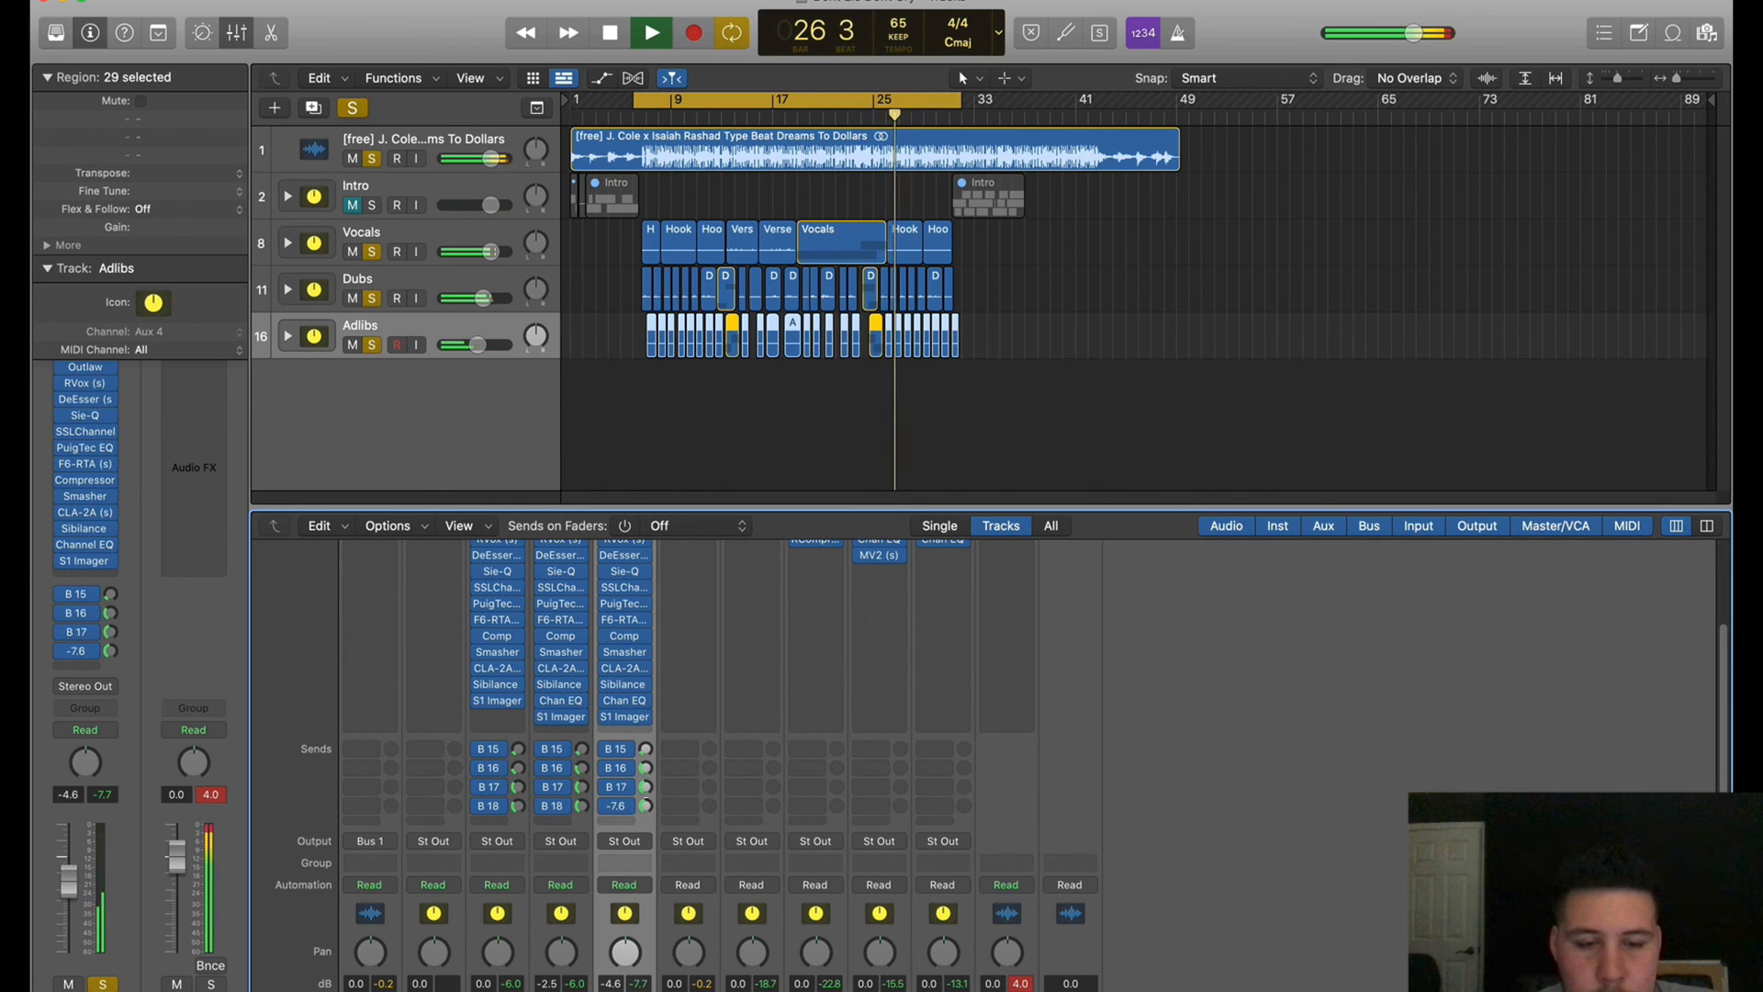
click(744, 378)
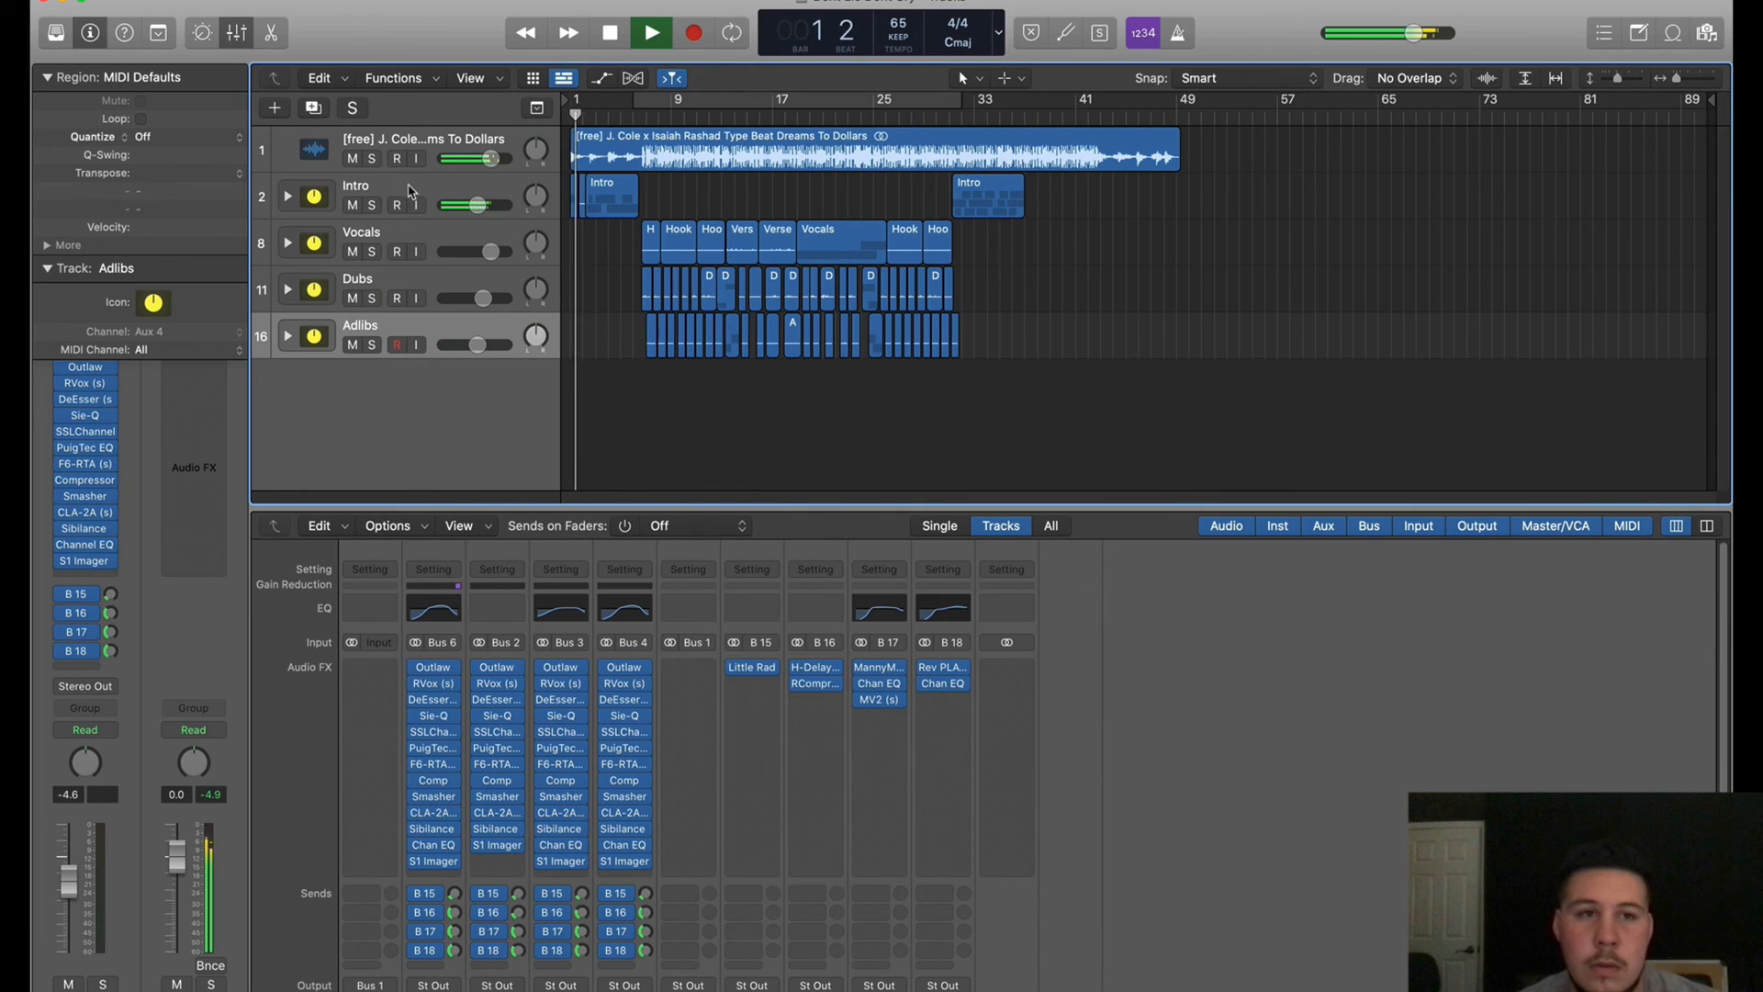
Select the Intro stack during playback and adjust its Bus 16 send to about -9.7 dB
click(411, 191)
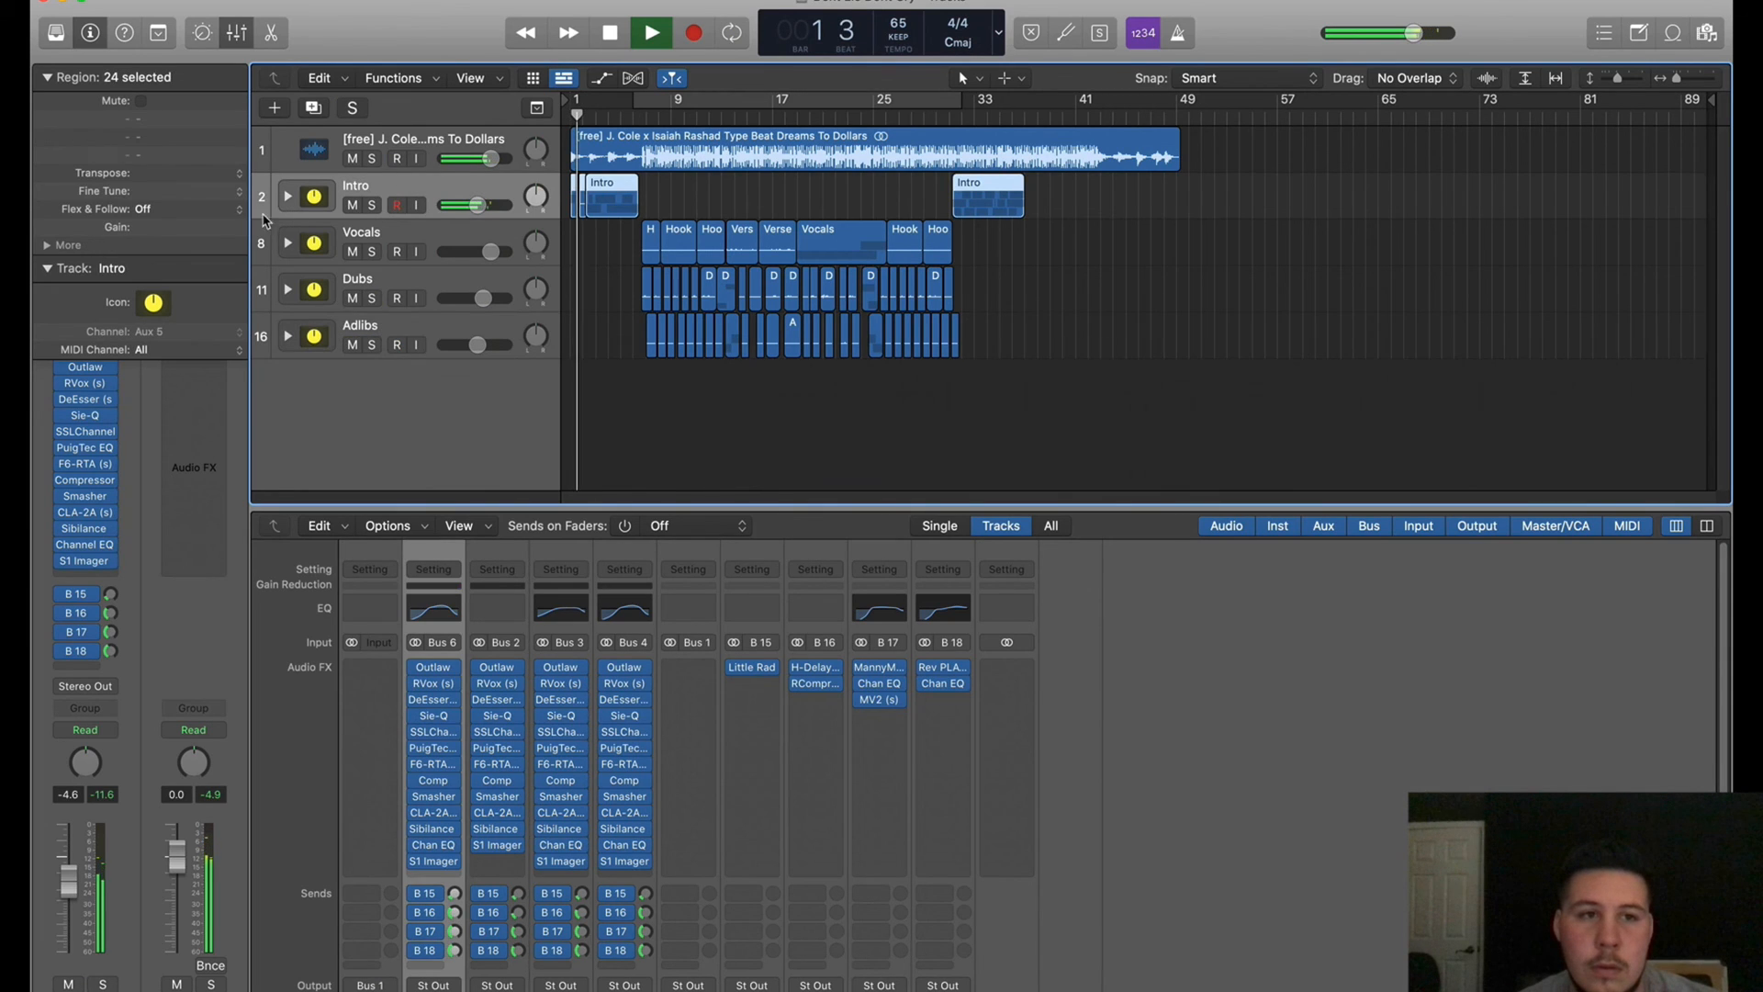
scroll(451, 874, down, 2)
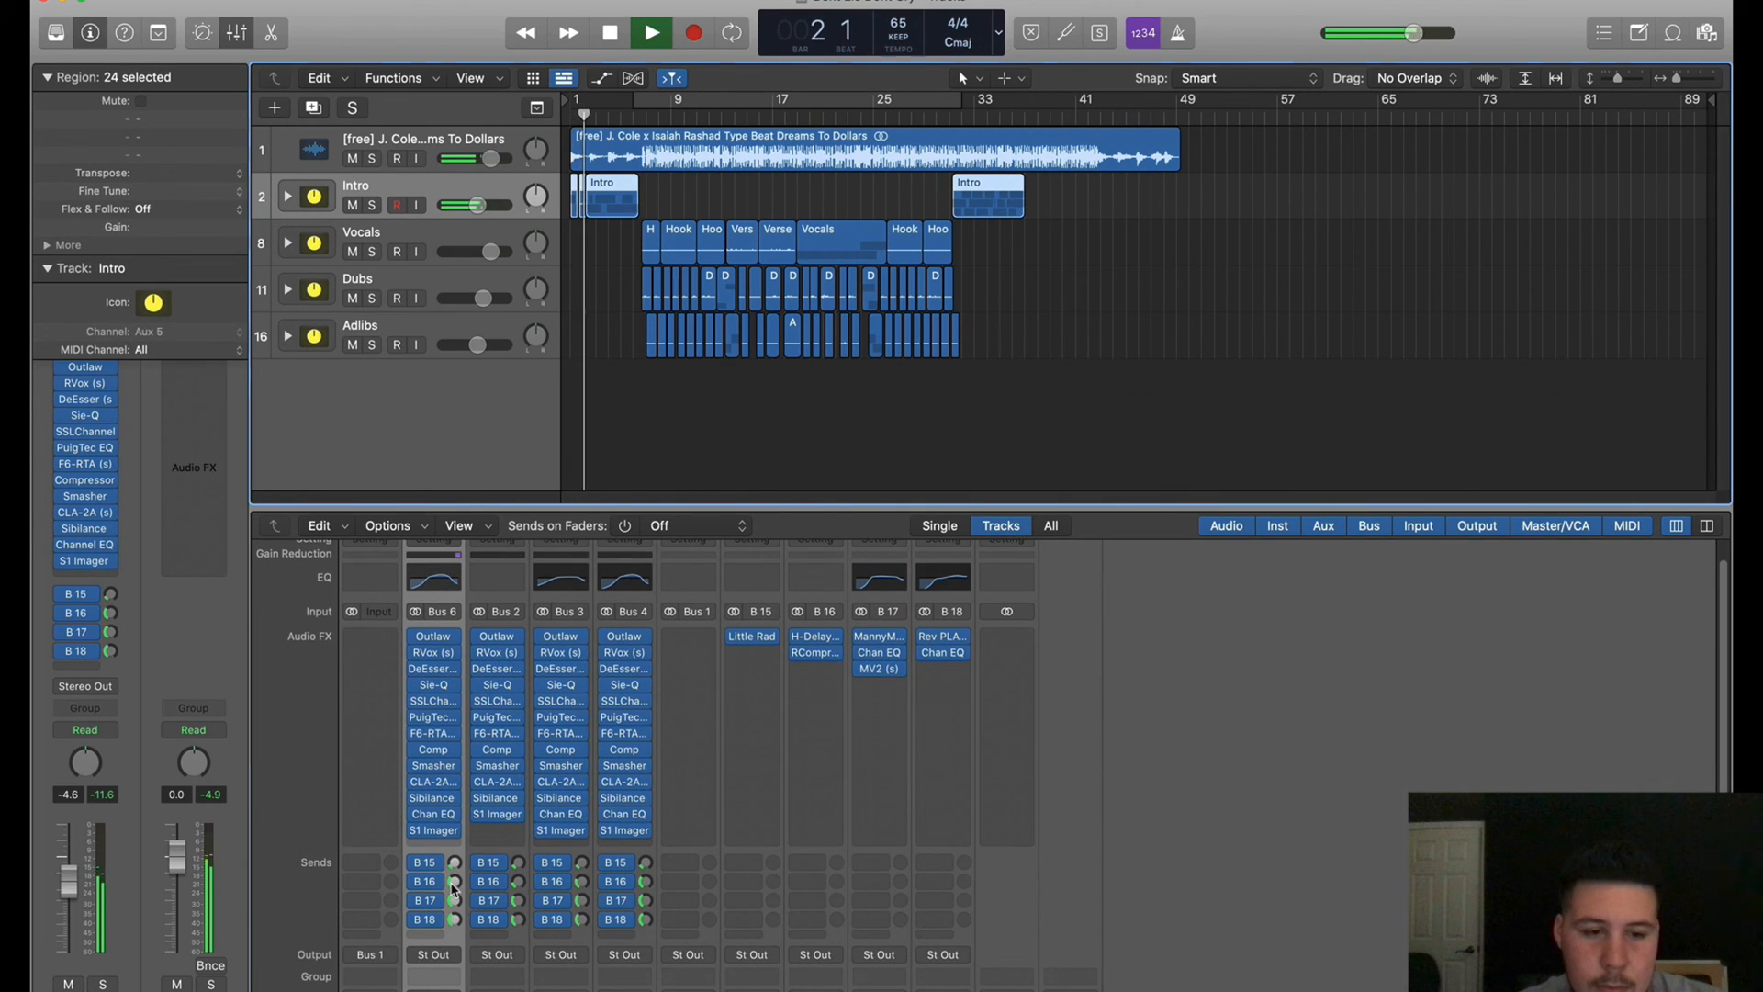
mouse_move(452, 878)
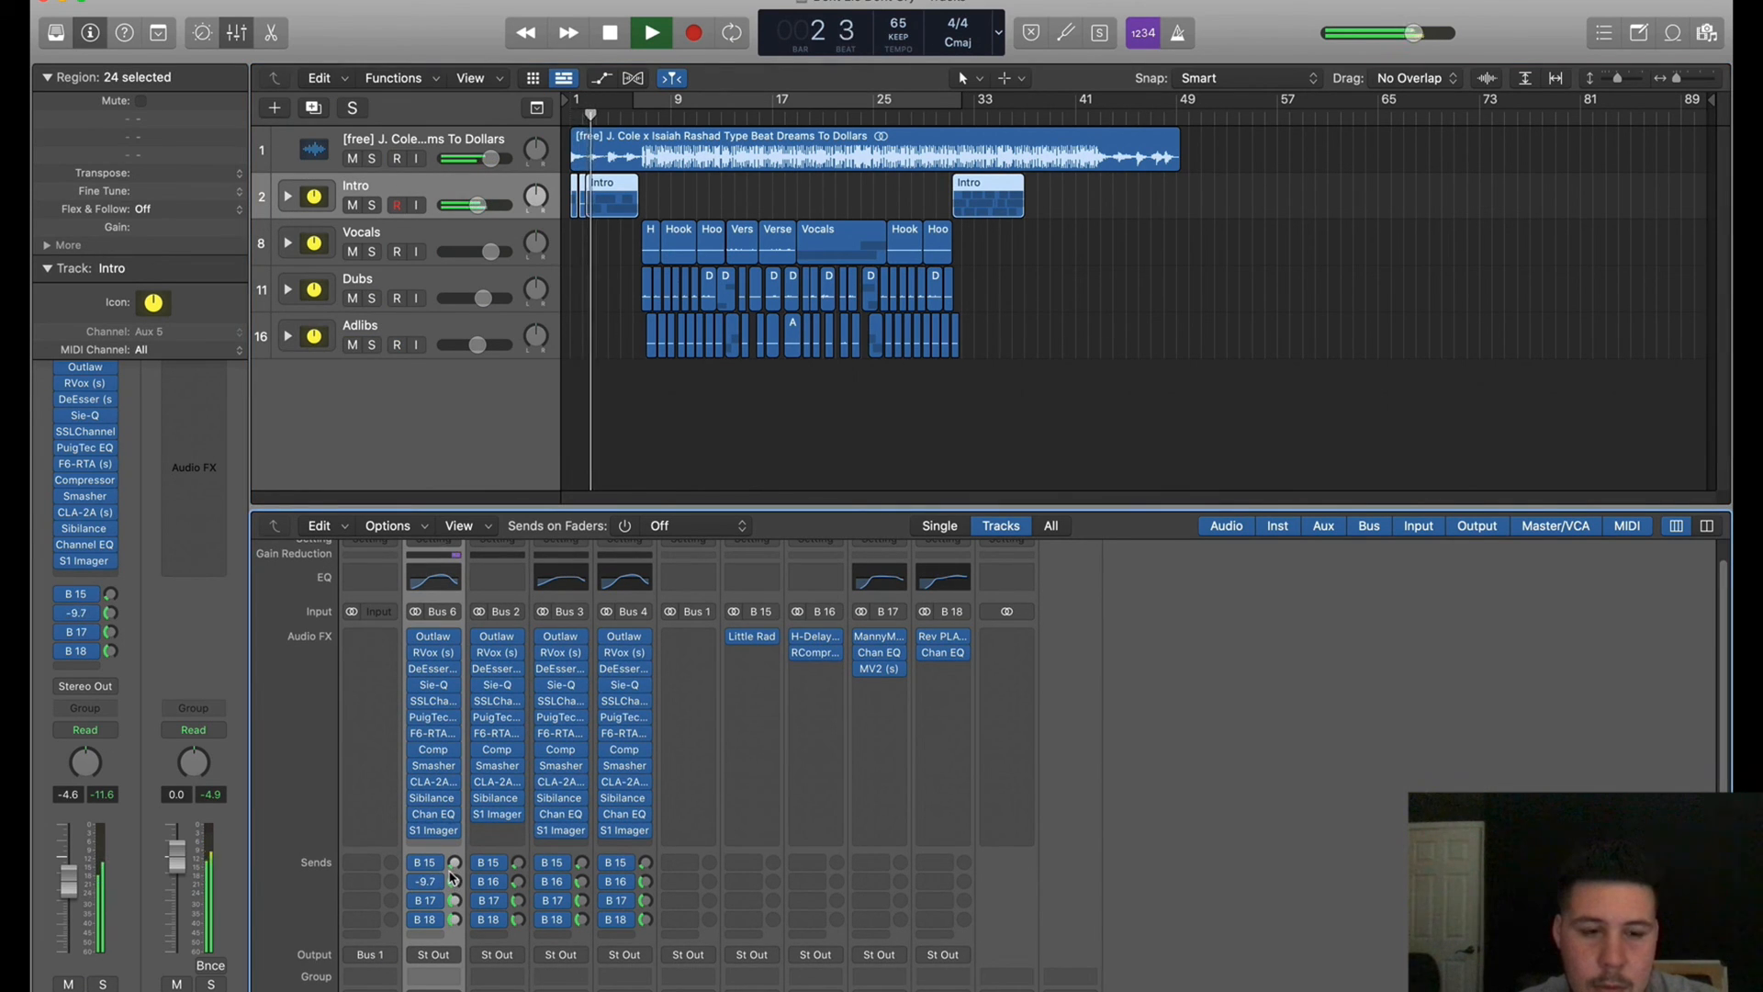
drag(455, 881, 455, 889)
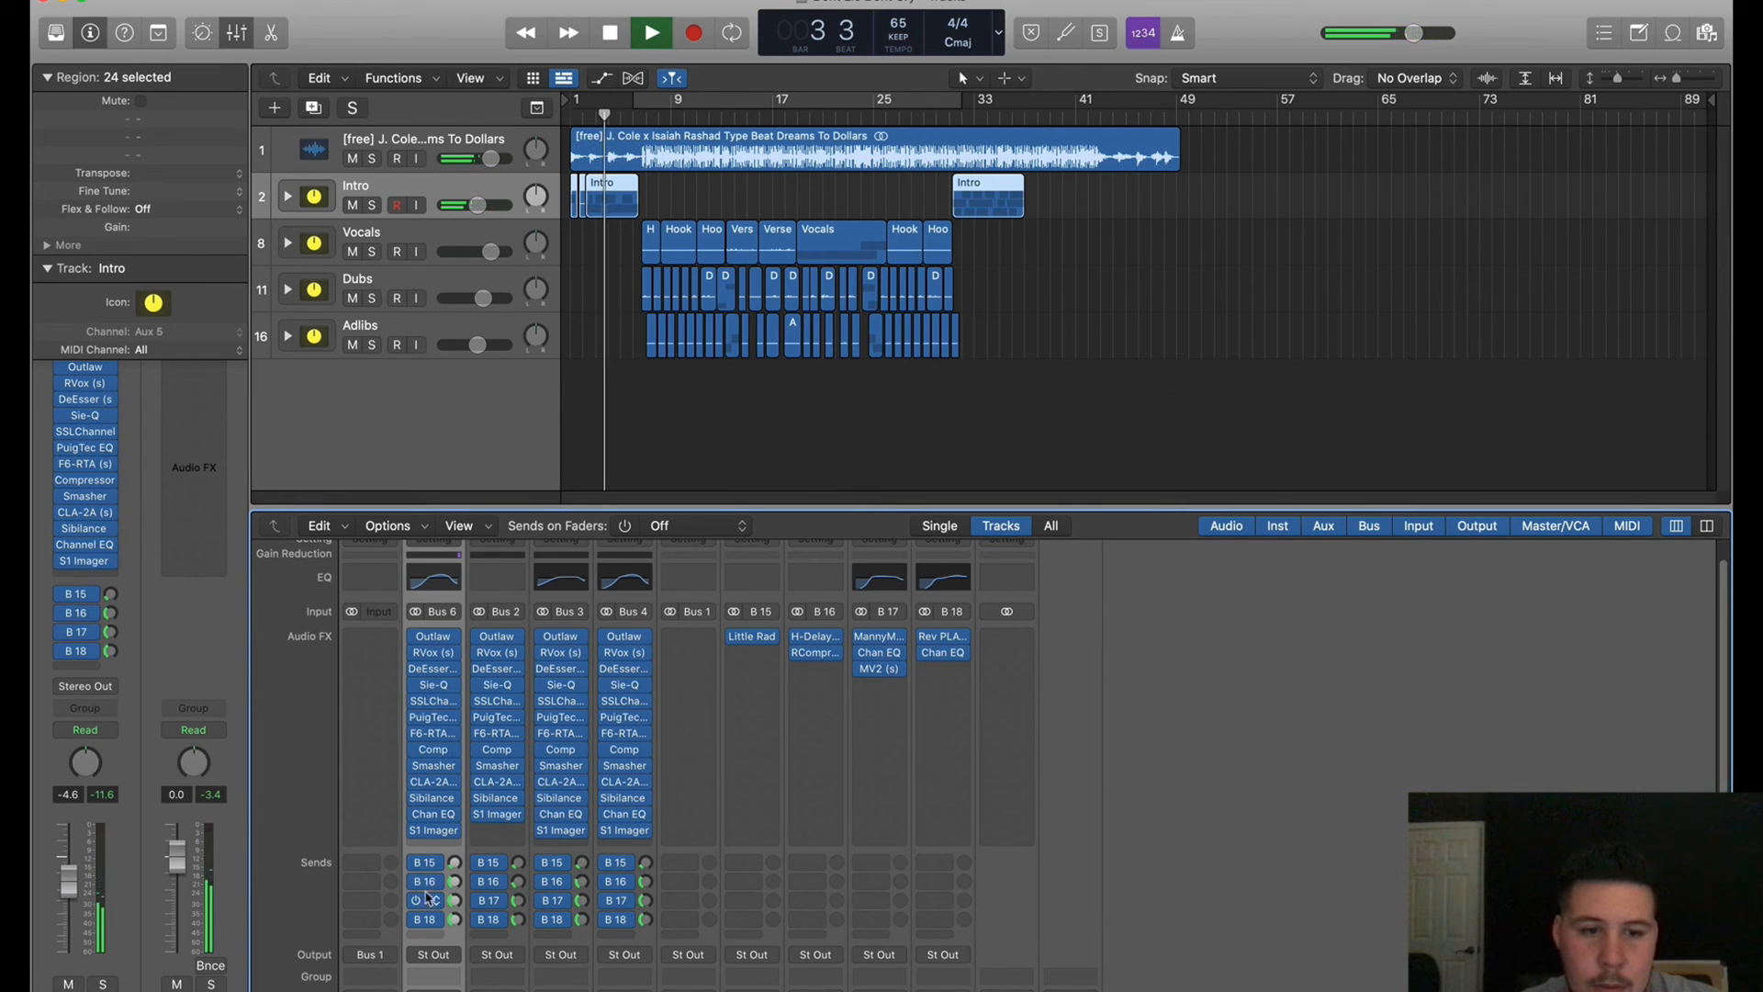
Expand the Intro stack, play its regions from the start, and open the Hook#01.17 region in the audio editor
click(287, 197)
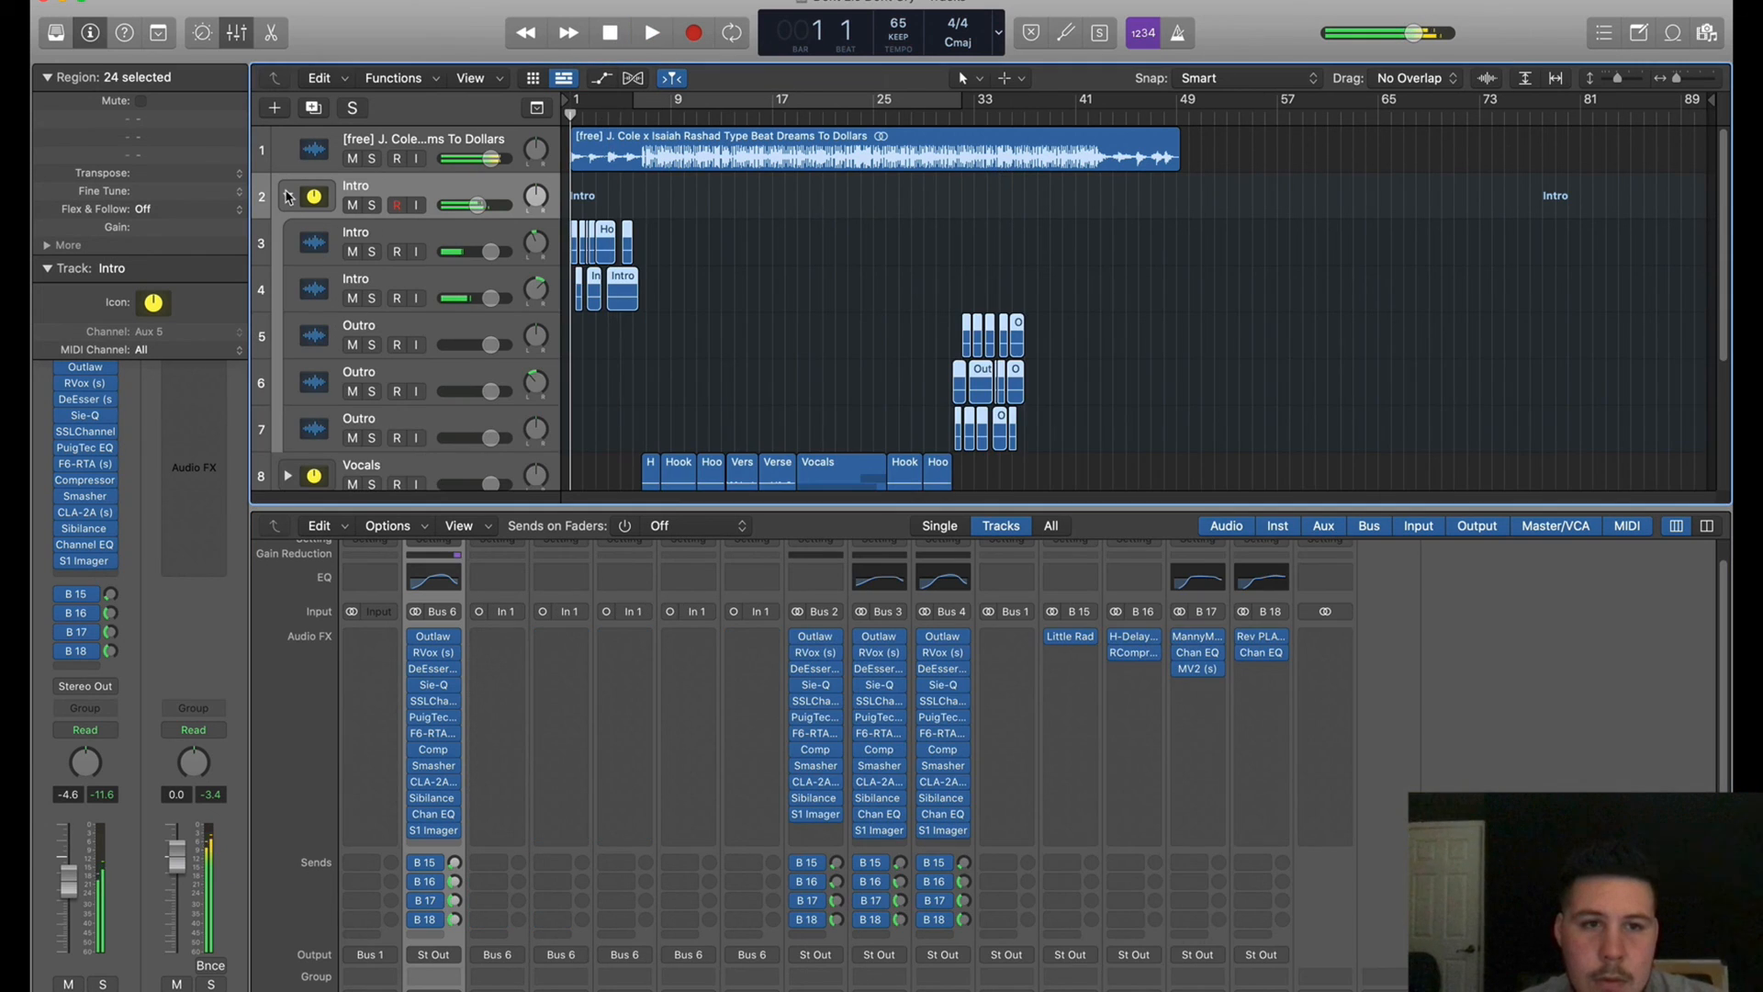
drag(1676, 78, 1687, 78)
click(641, 383)
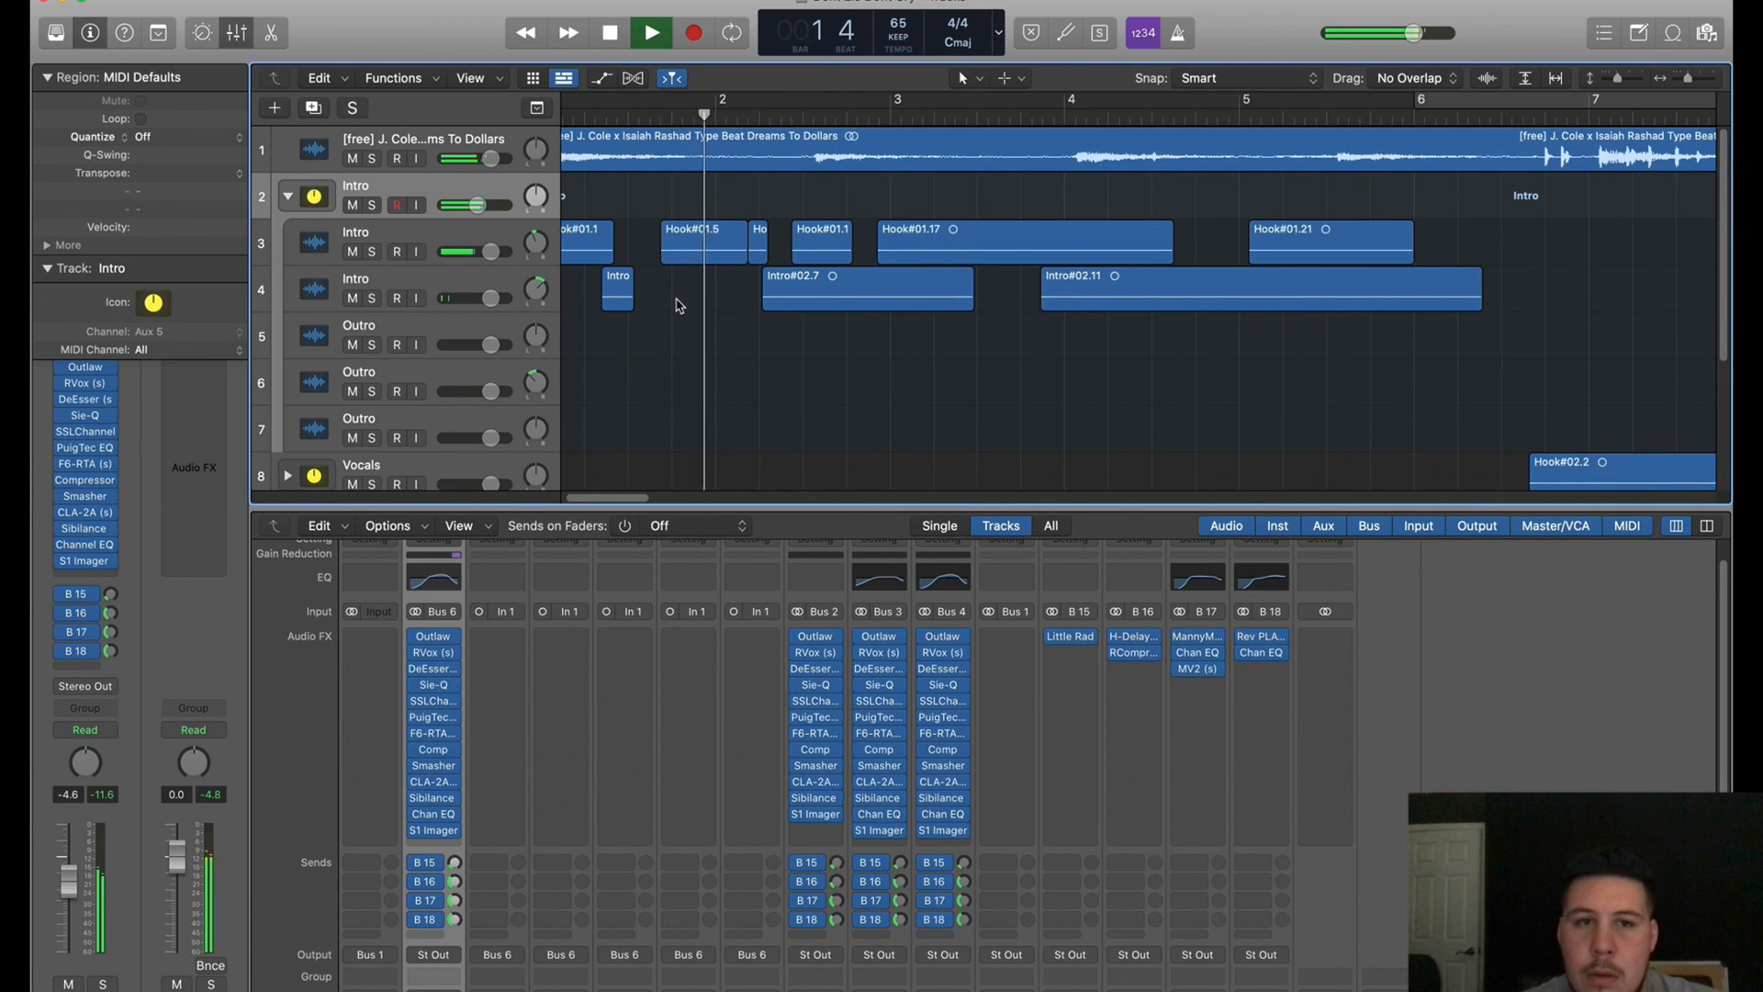
scroll(634, 311, down, 1)
scroll(634, 310, right, 2)
scroll(670, 316, right, 3)
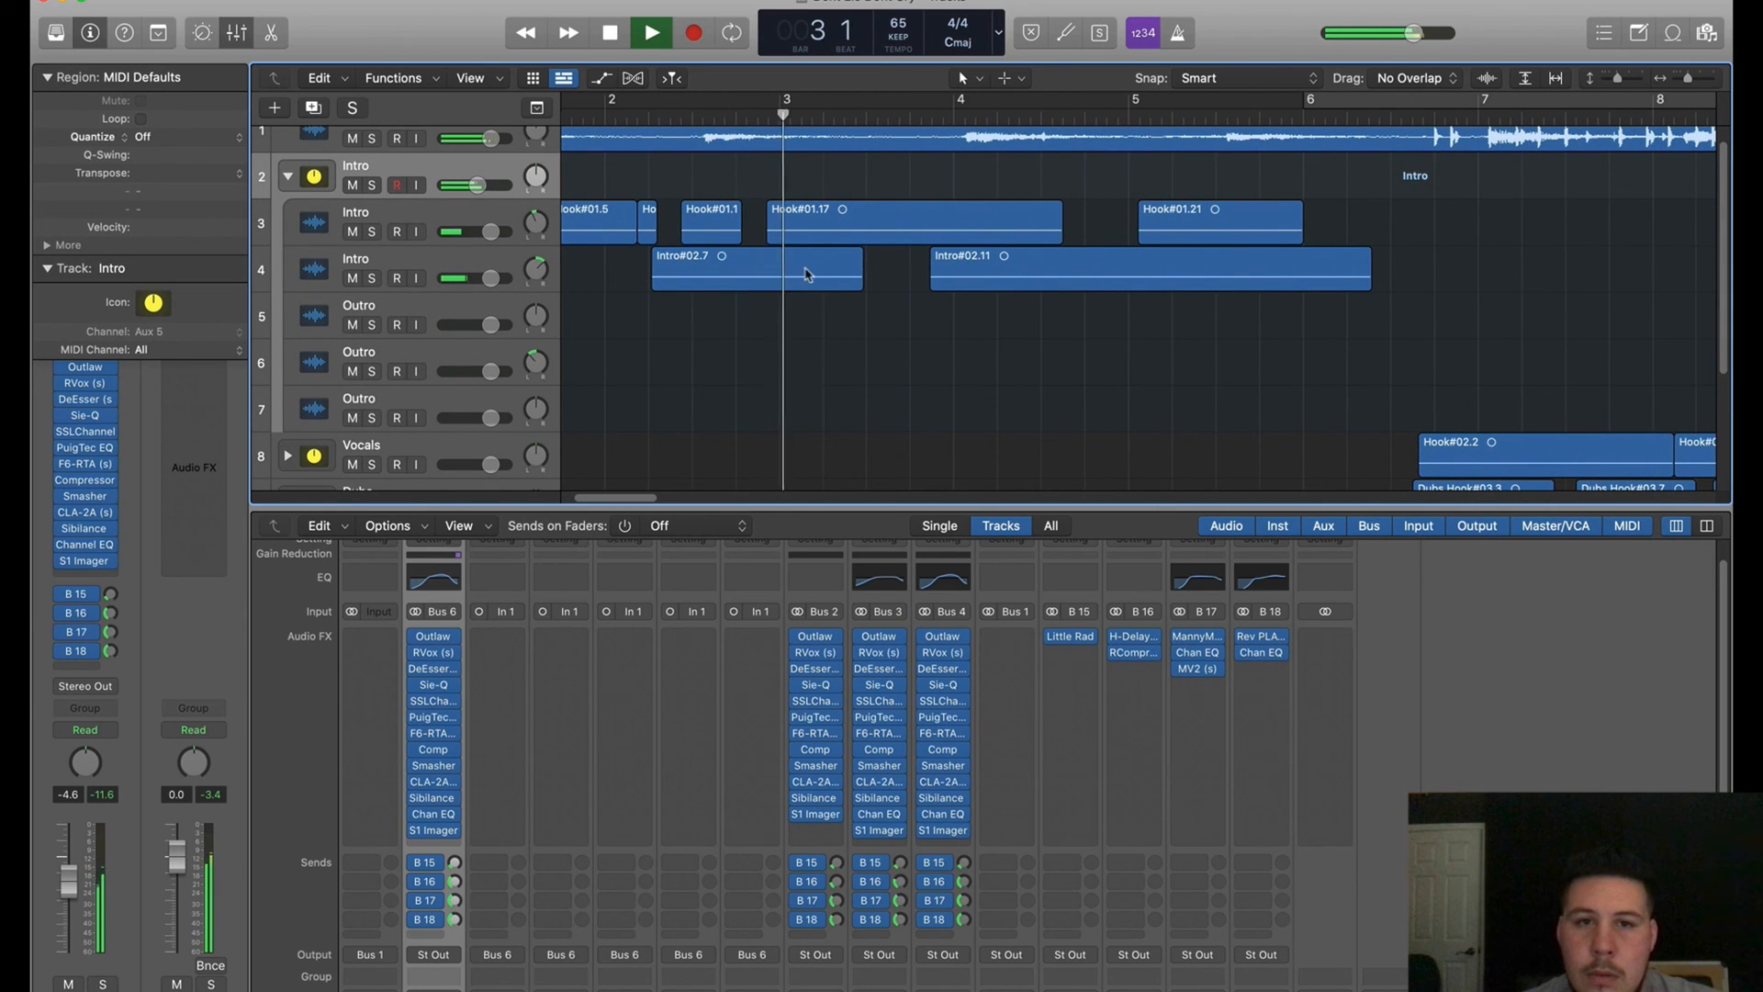
click(826, 221)
key(e)
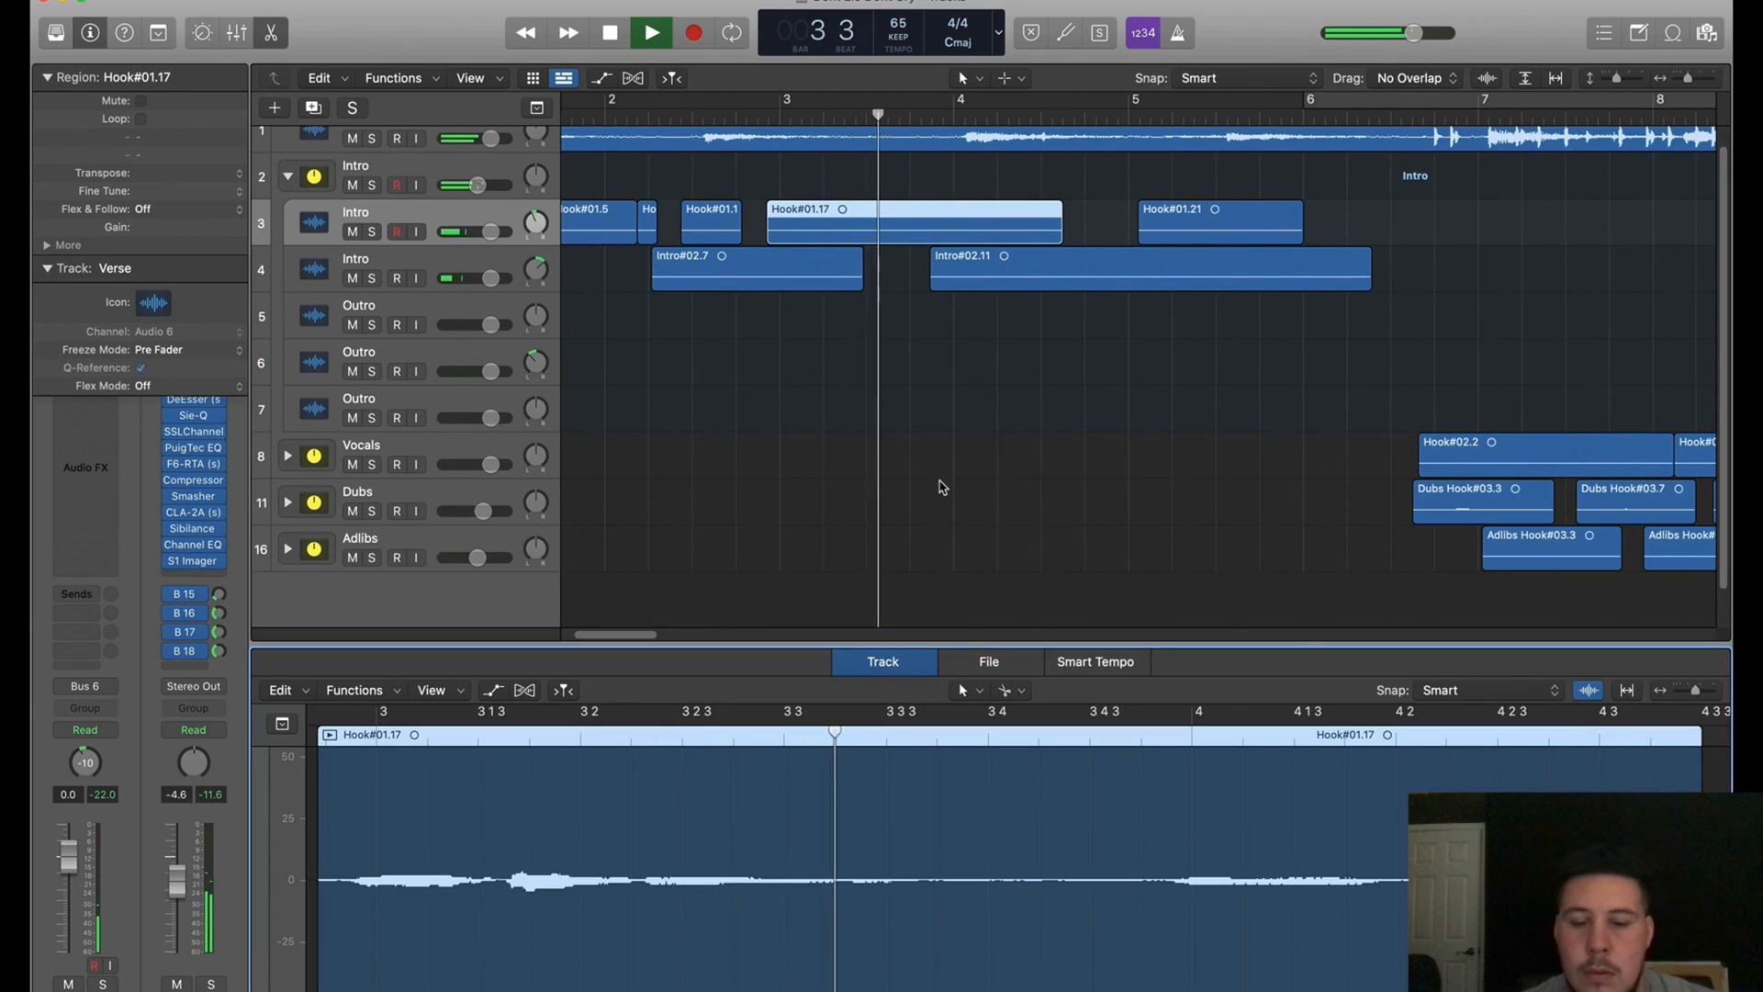
scroll(939, 500, right, 8)
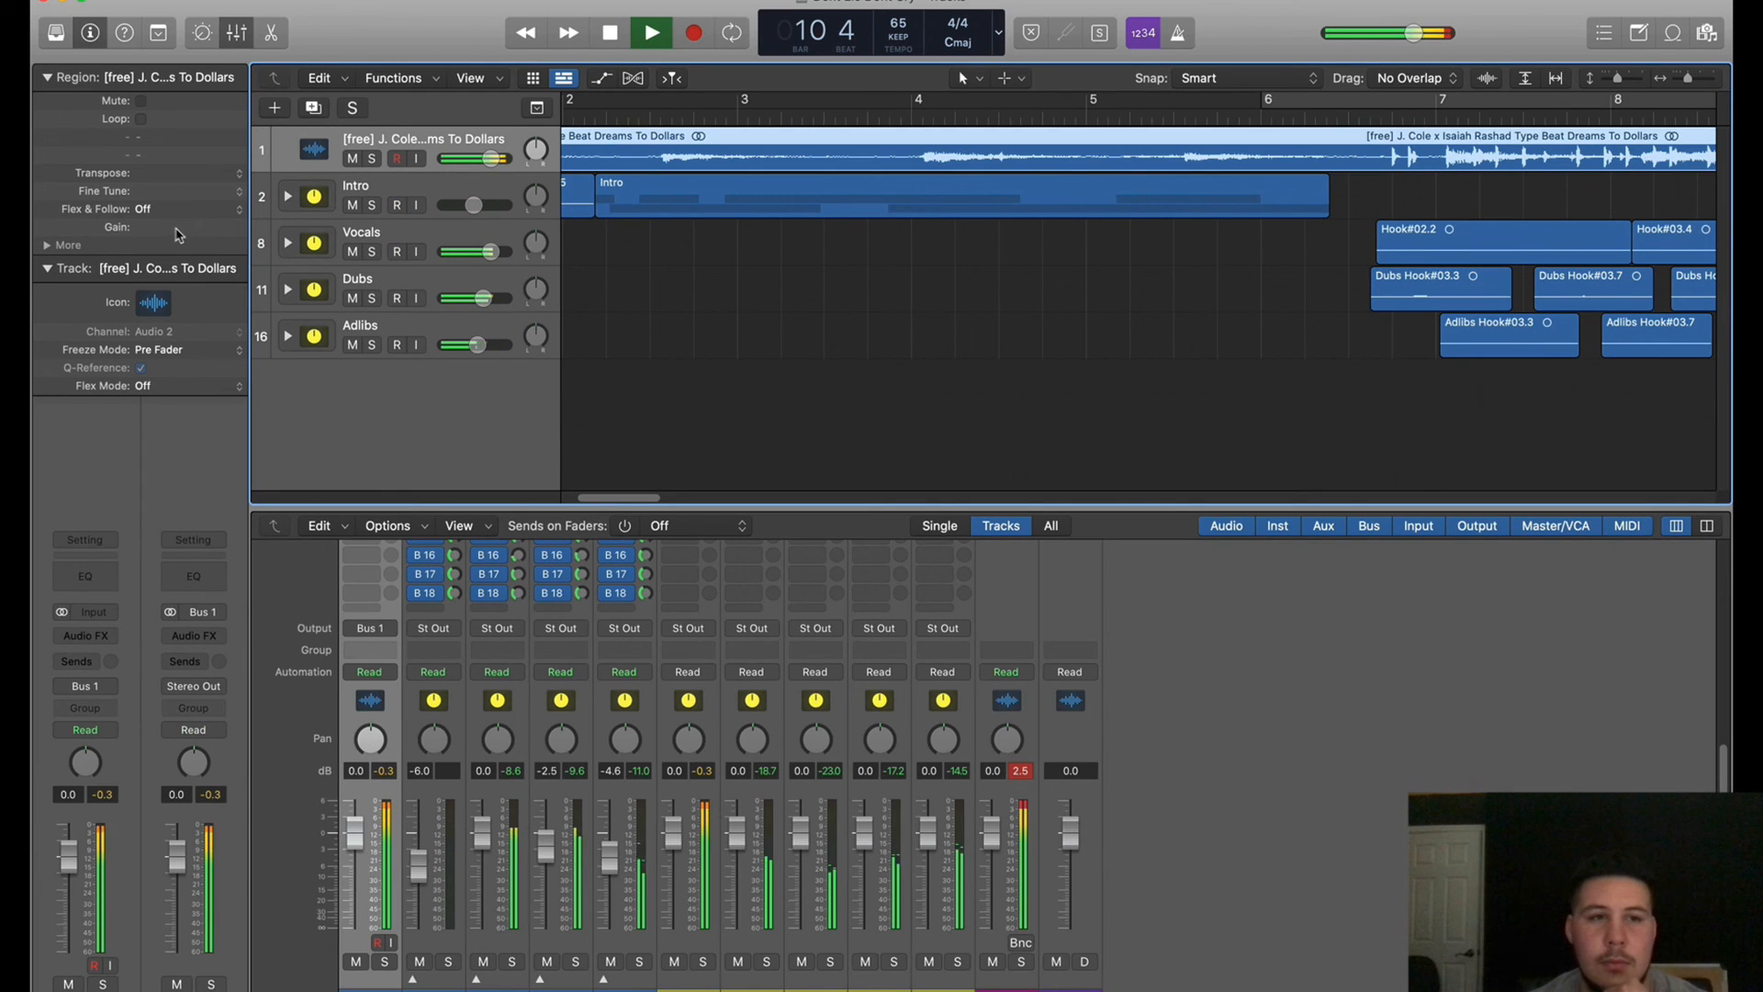
Lower the beat region's gain to -3.5 dB
drag(178, 235, 180, 273)
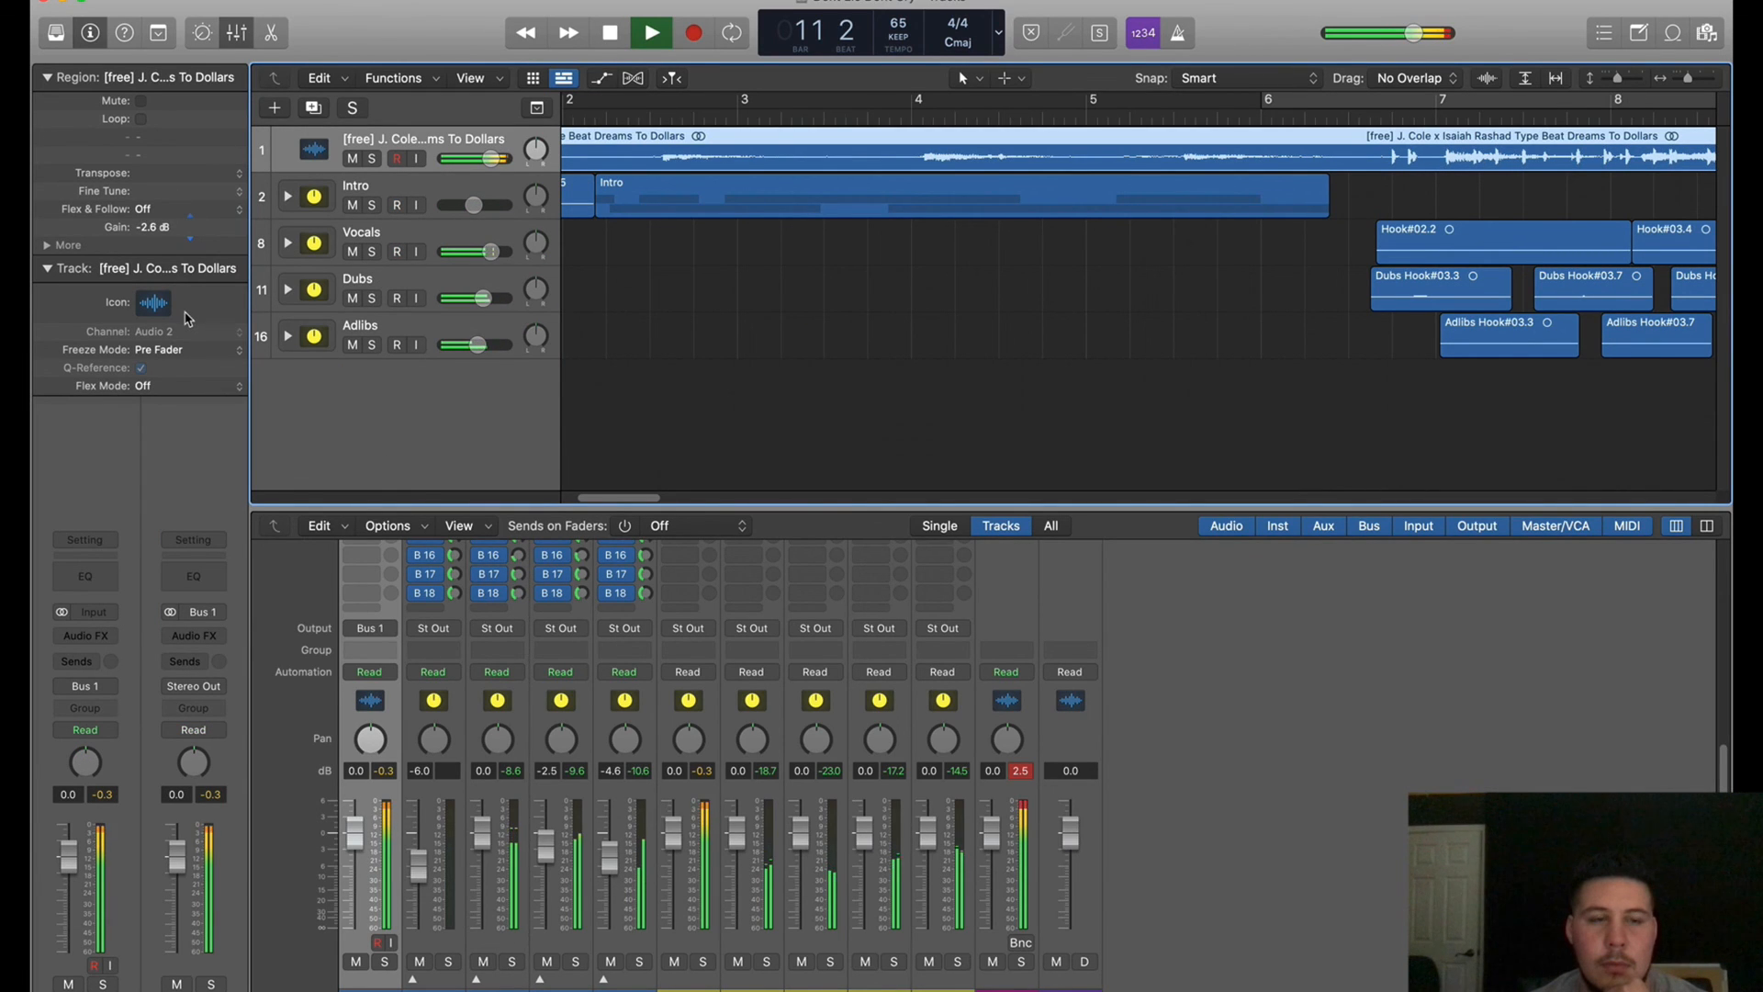
click(187, 314)
drag(143, 225, 147, 239)
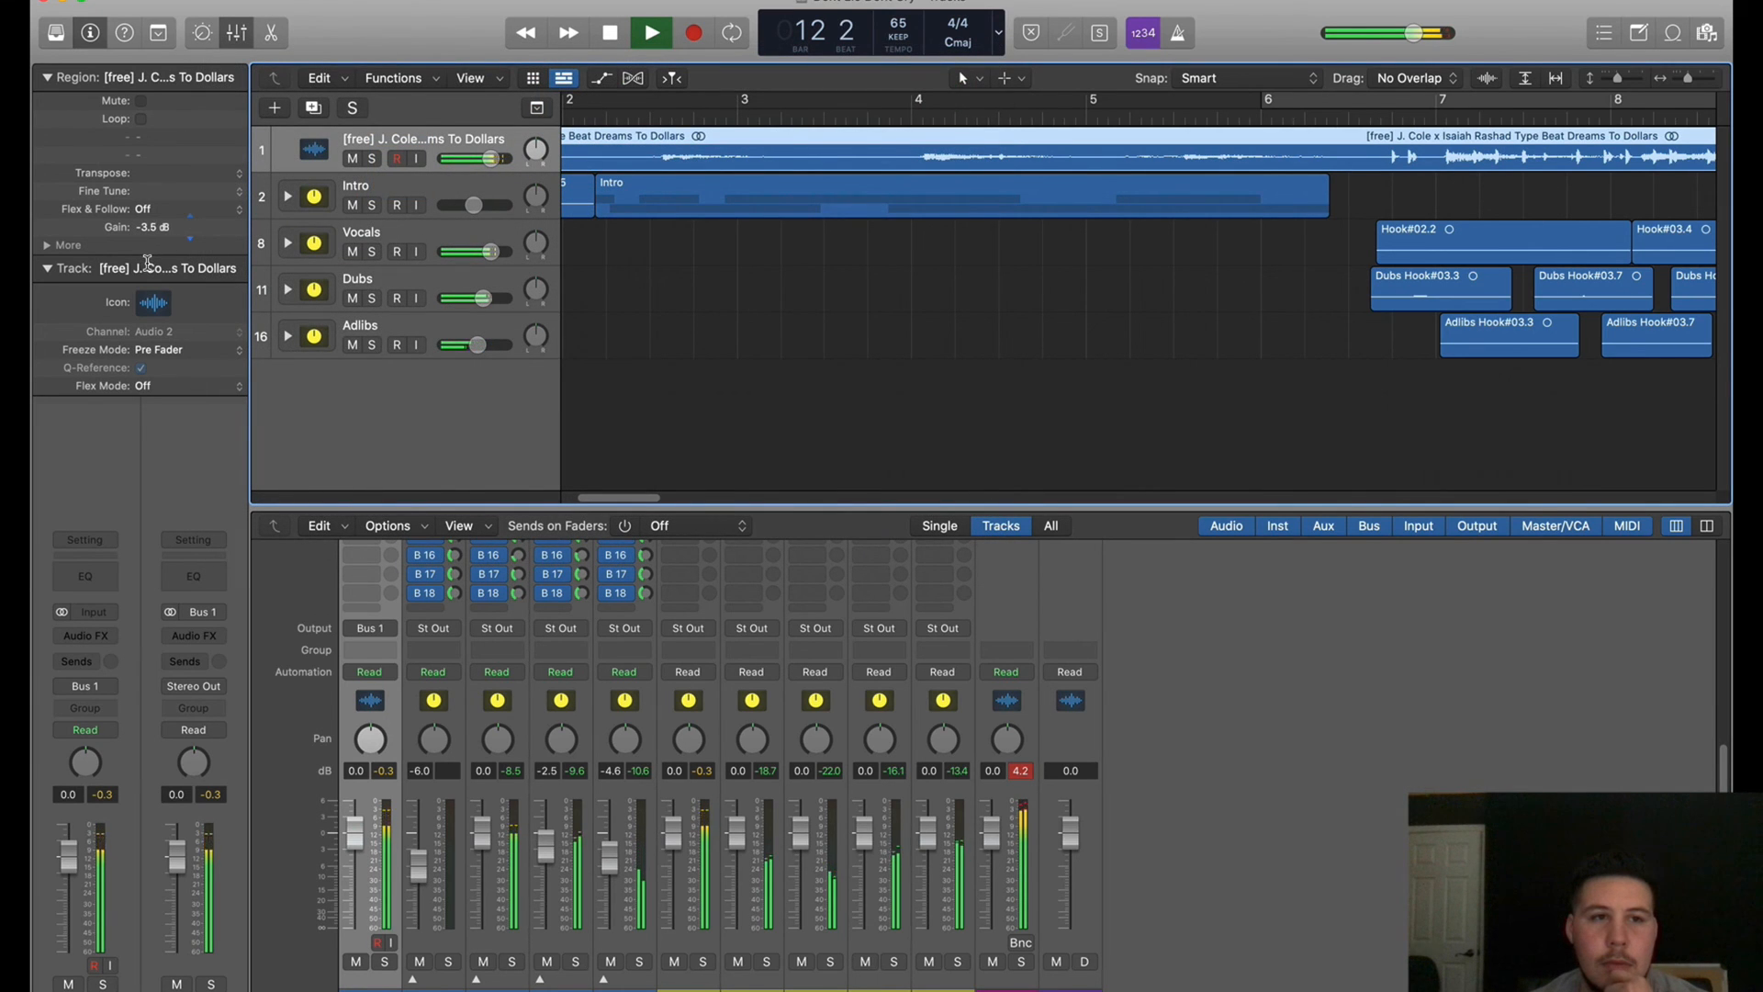
Lower the Adlibs stack to -6.0 dB and Dubs to -3.5 dB, and select the Intro, Vocals, Dubs and Adlibs channels to lower them together
click(1148, 424)
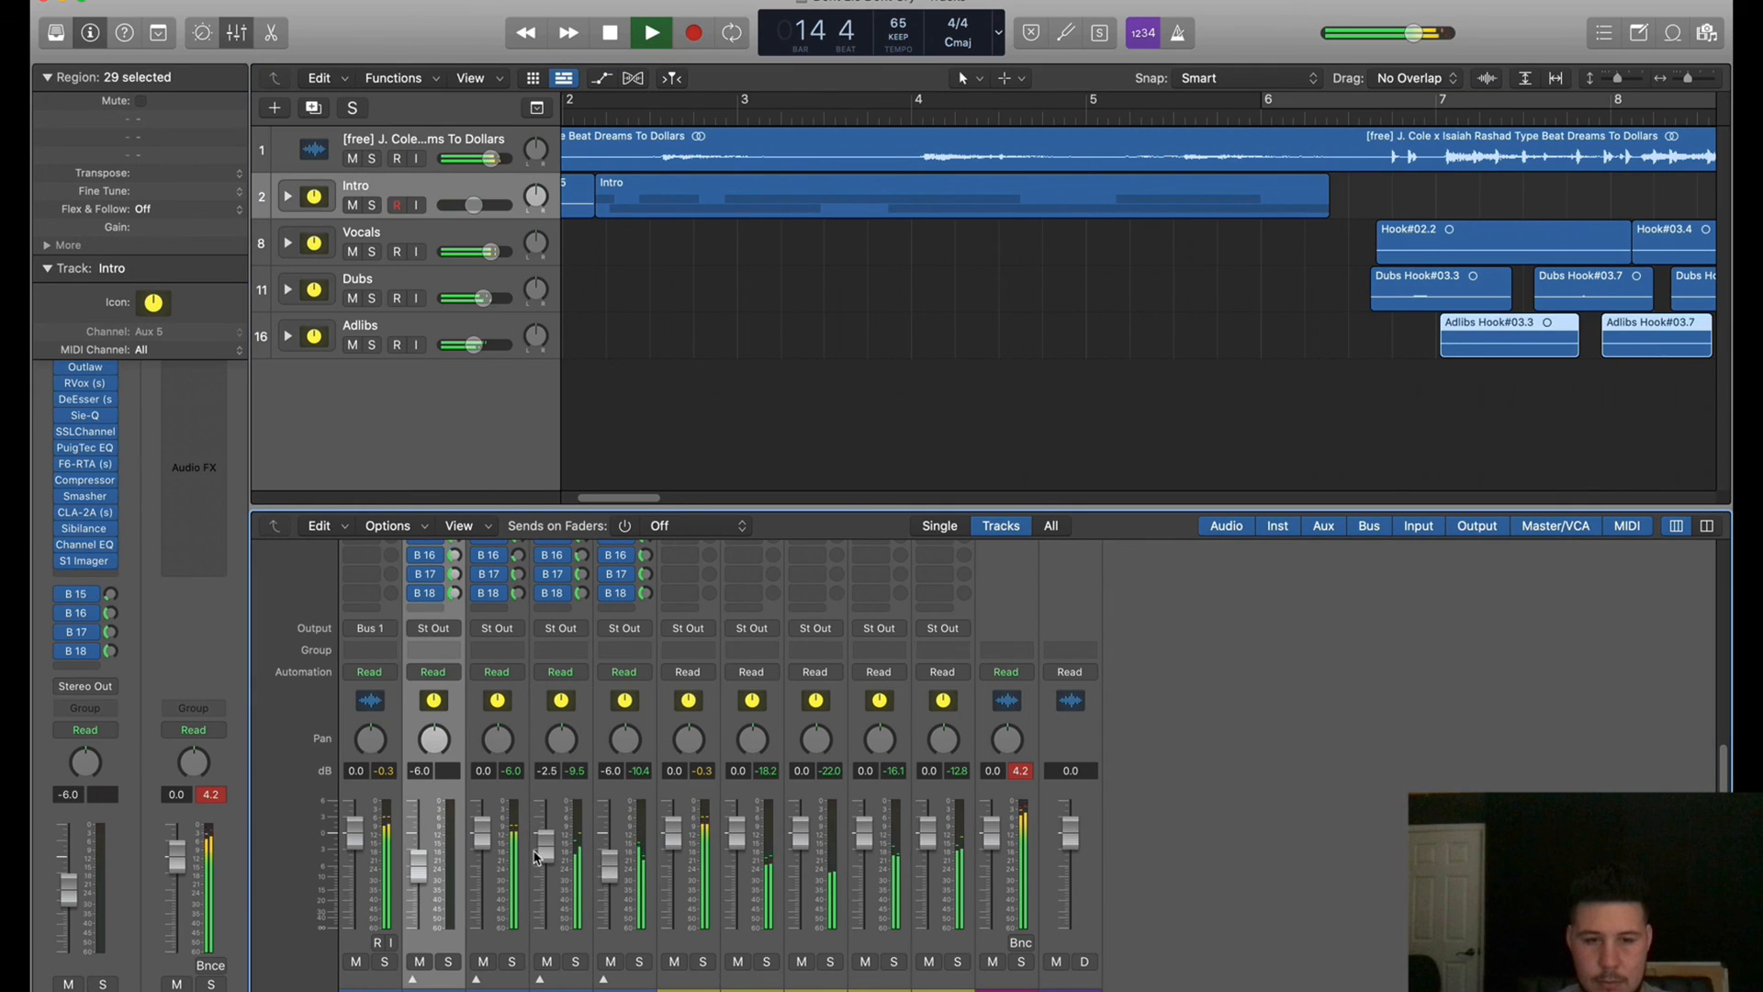
click(538, 858)
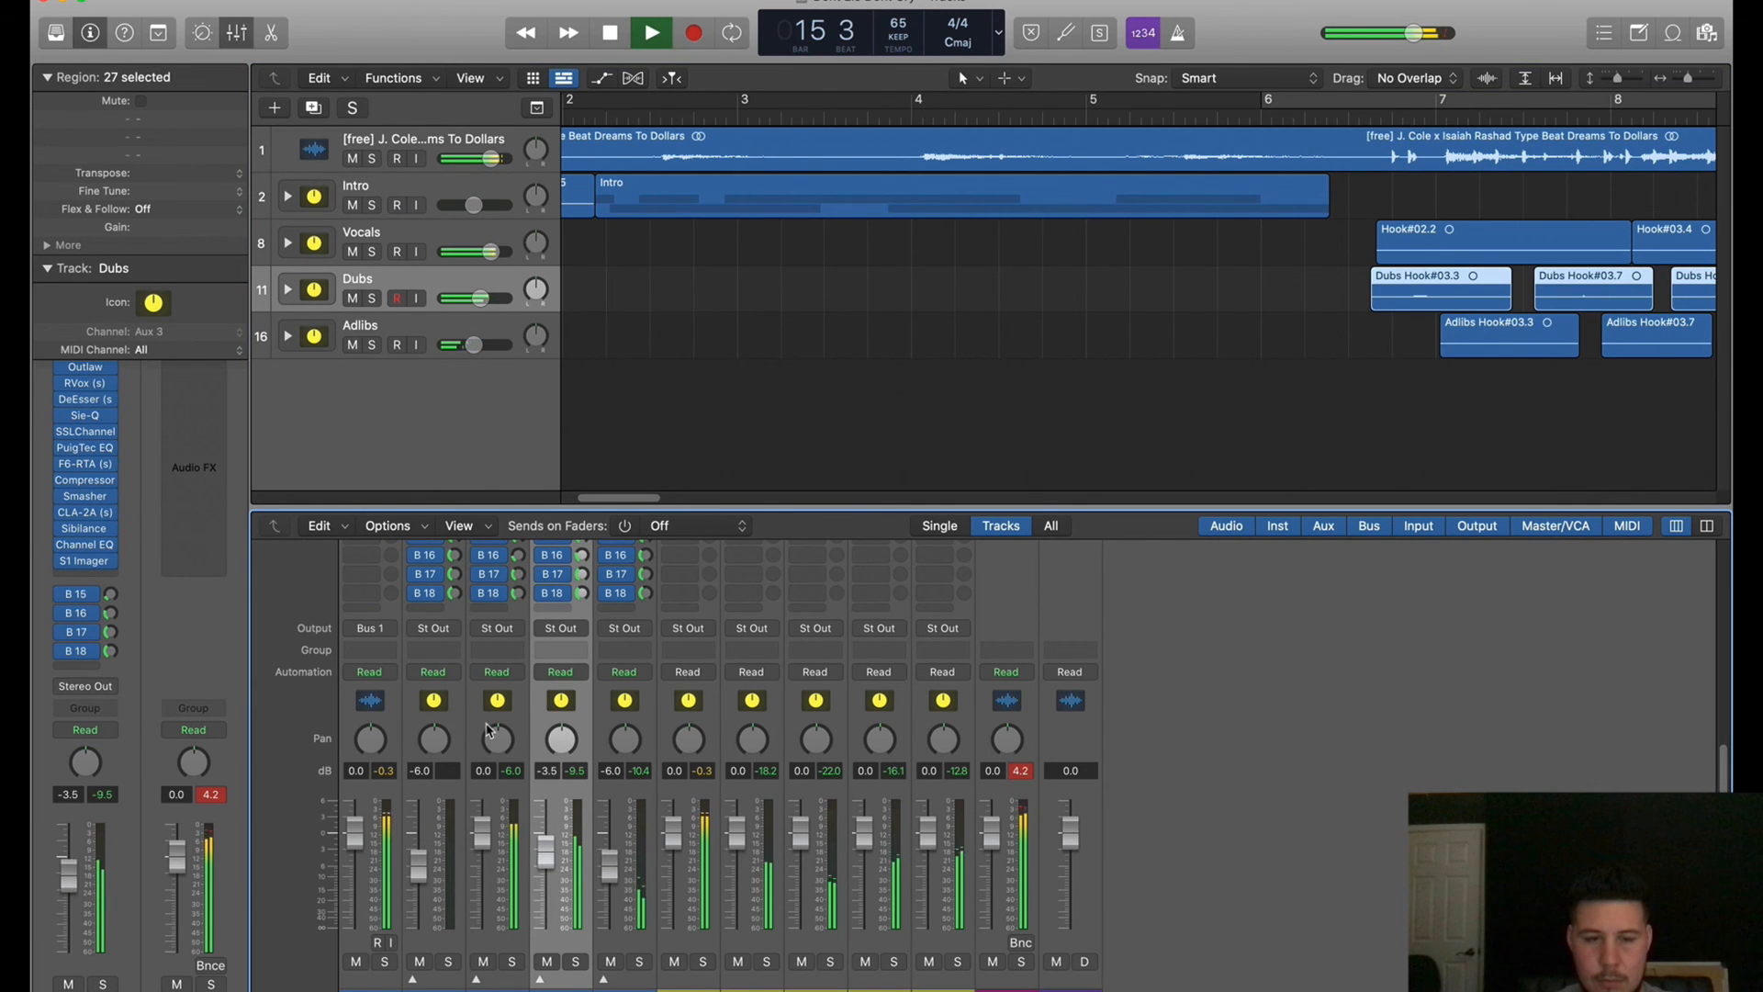
drag(458, 724, 635, 732)
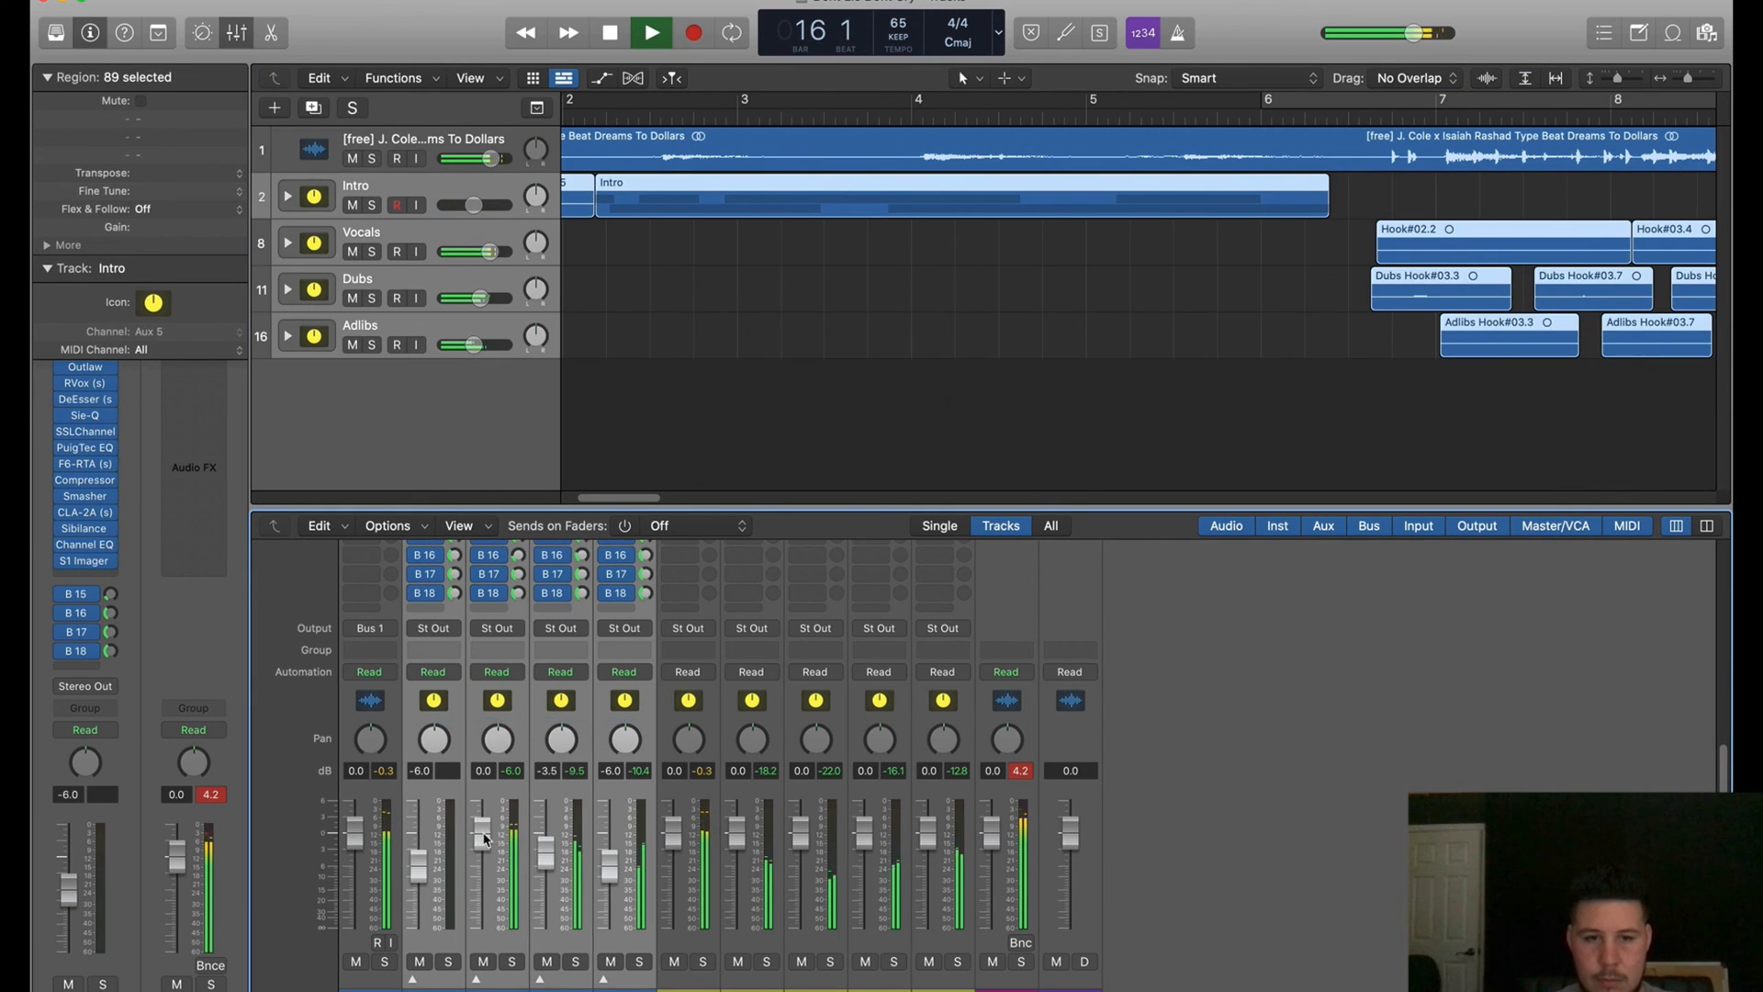
drag(485, 837, 483, 851)
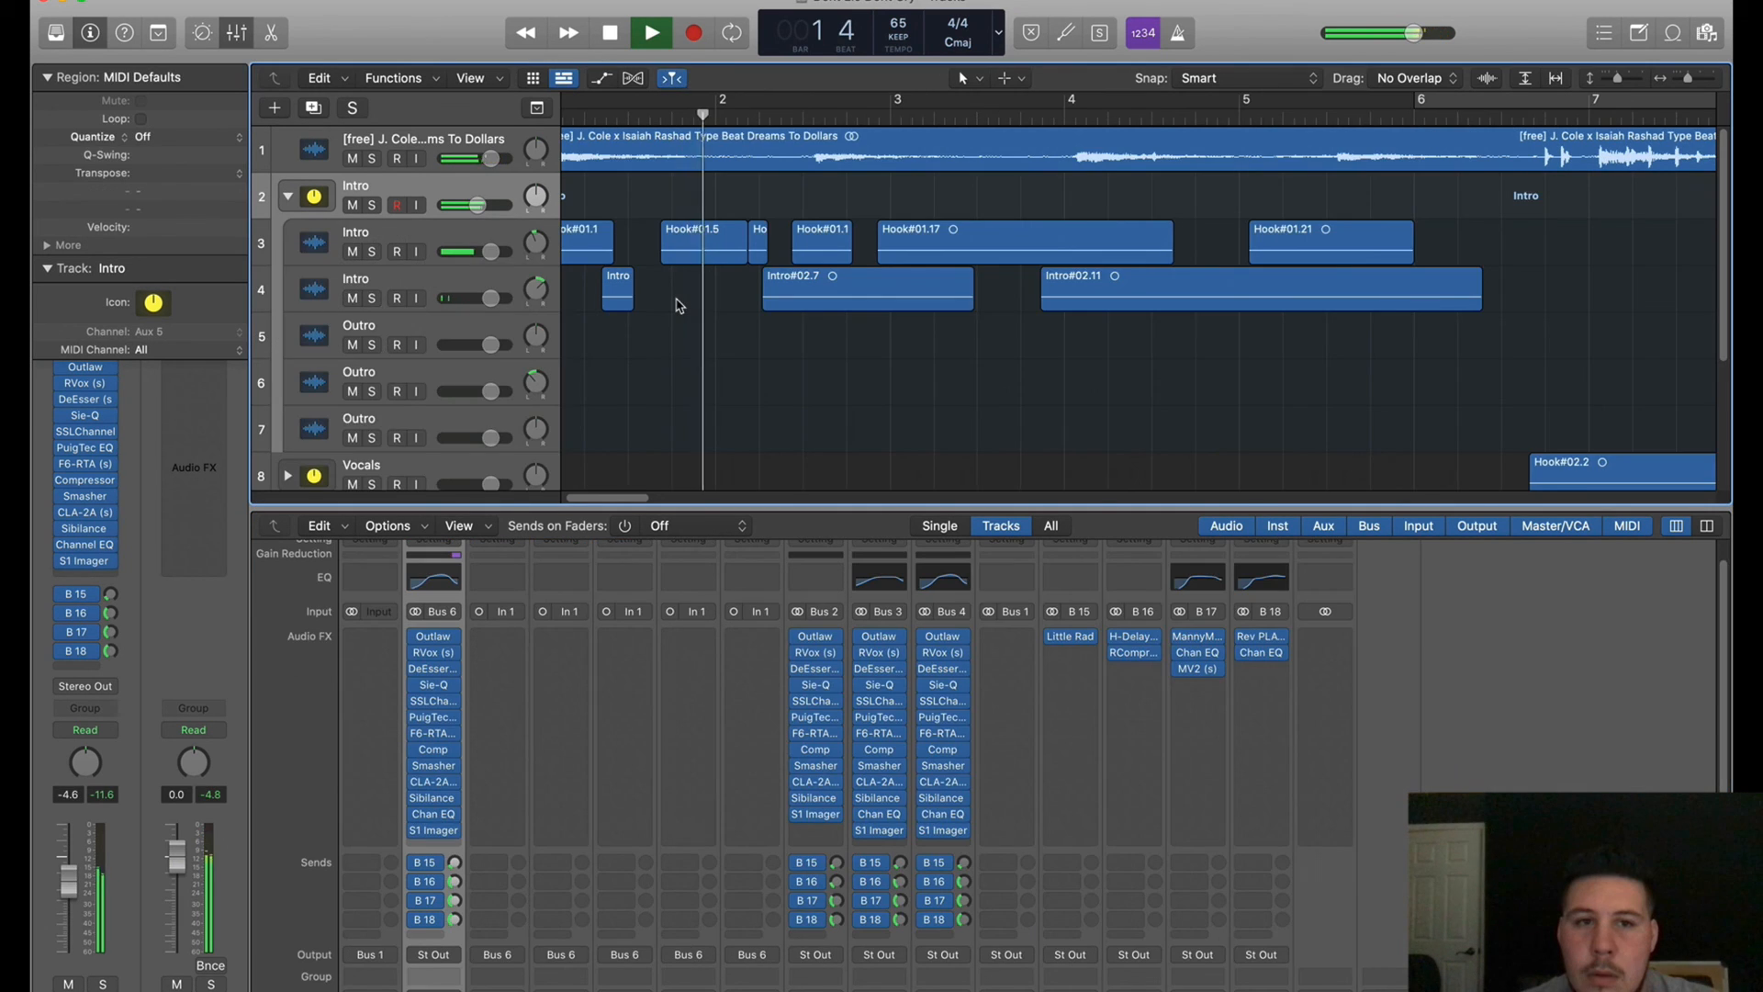
Play the expanded Intro stack and open its Hook#01.17 region in the audio editor
scroll(588, 315, up, 5)
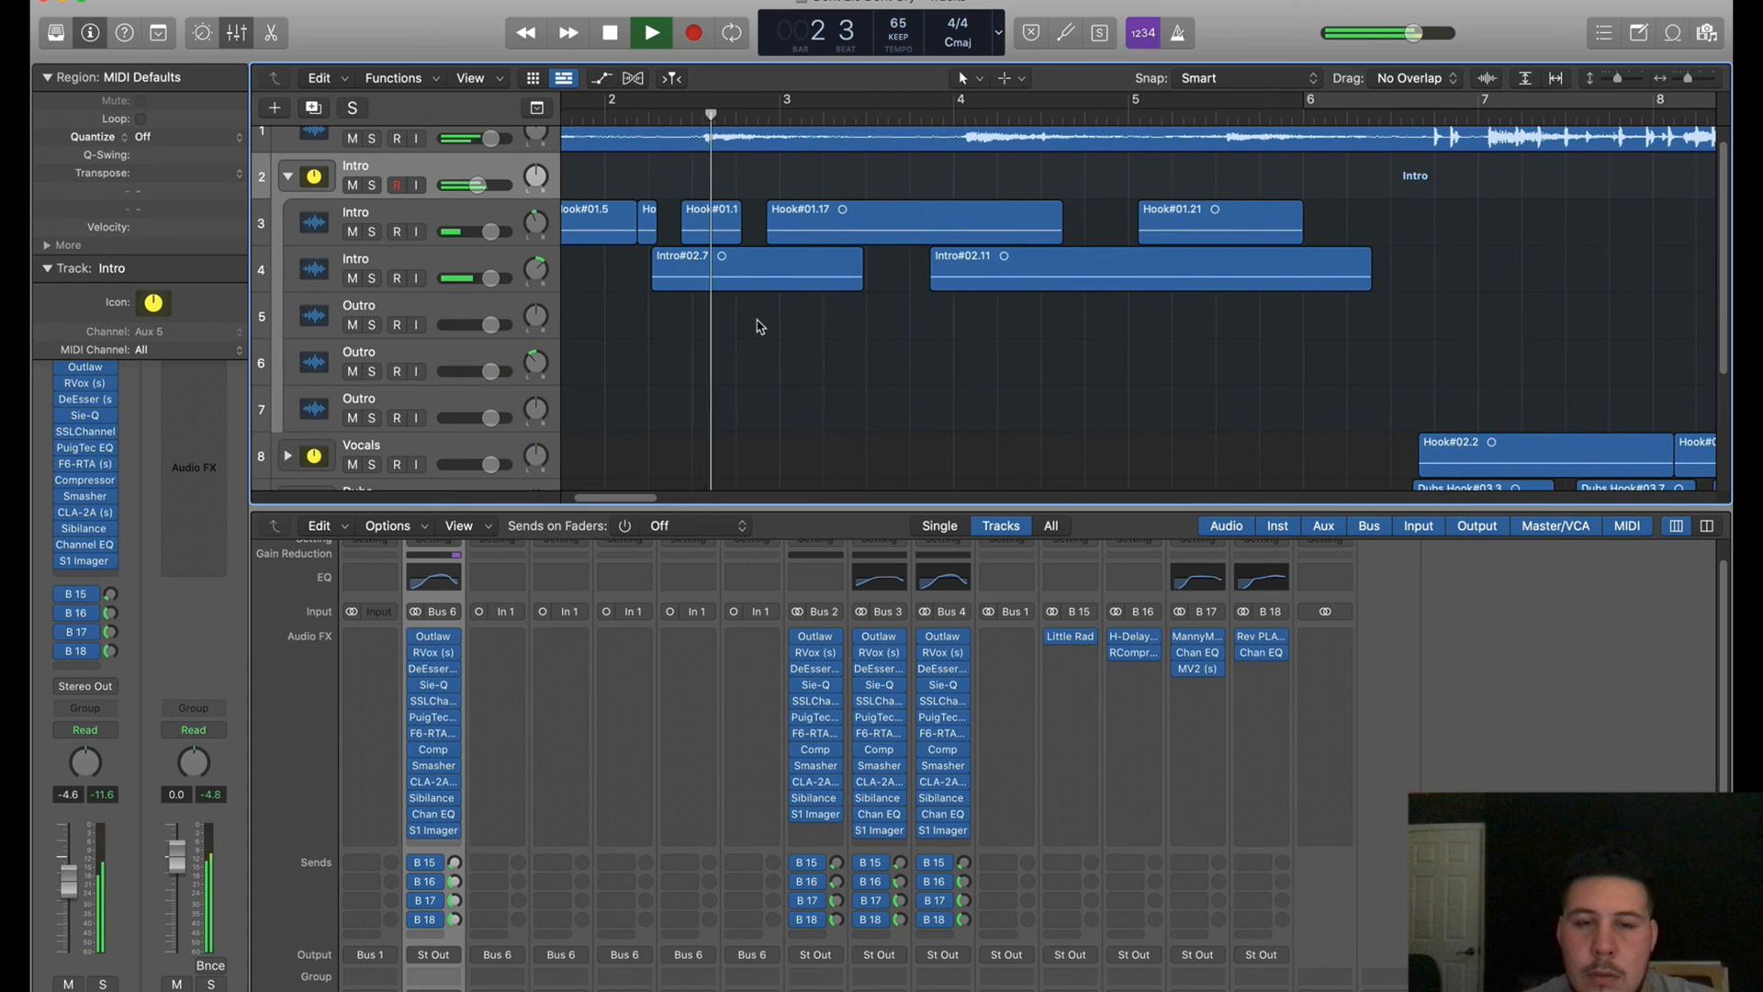
double_click(836, 236)
scroll(940, 516, right, 5)
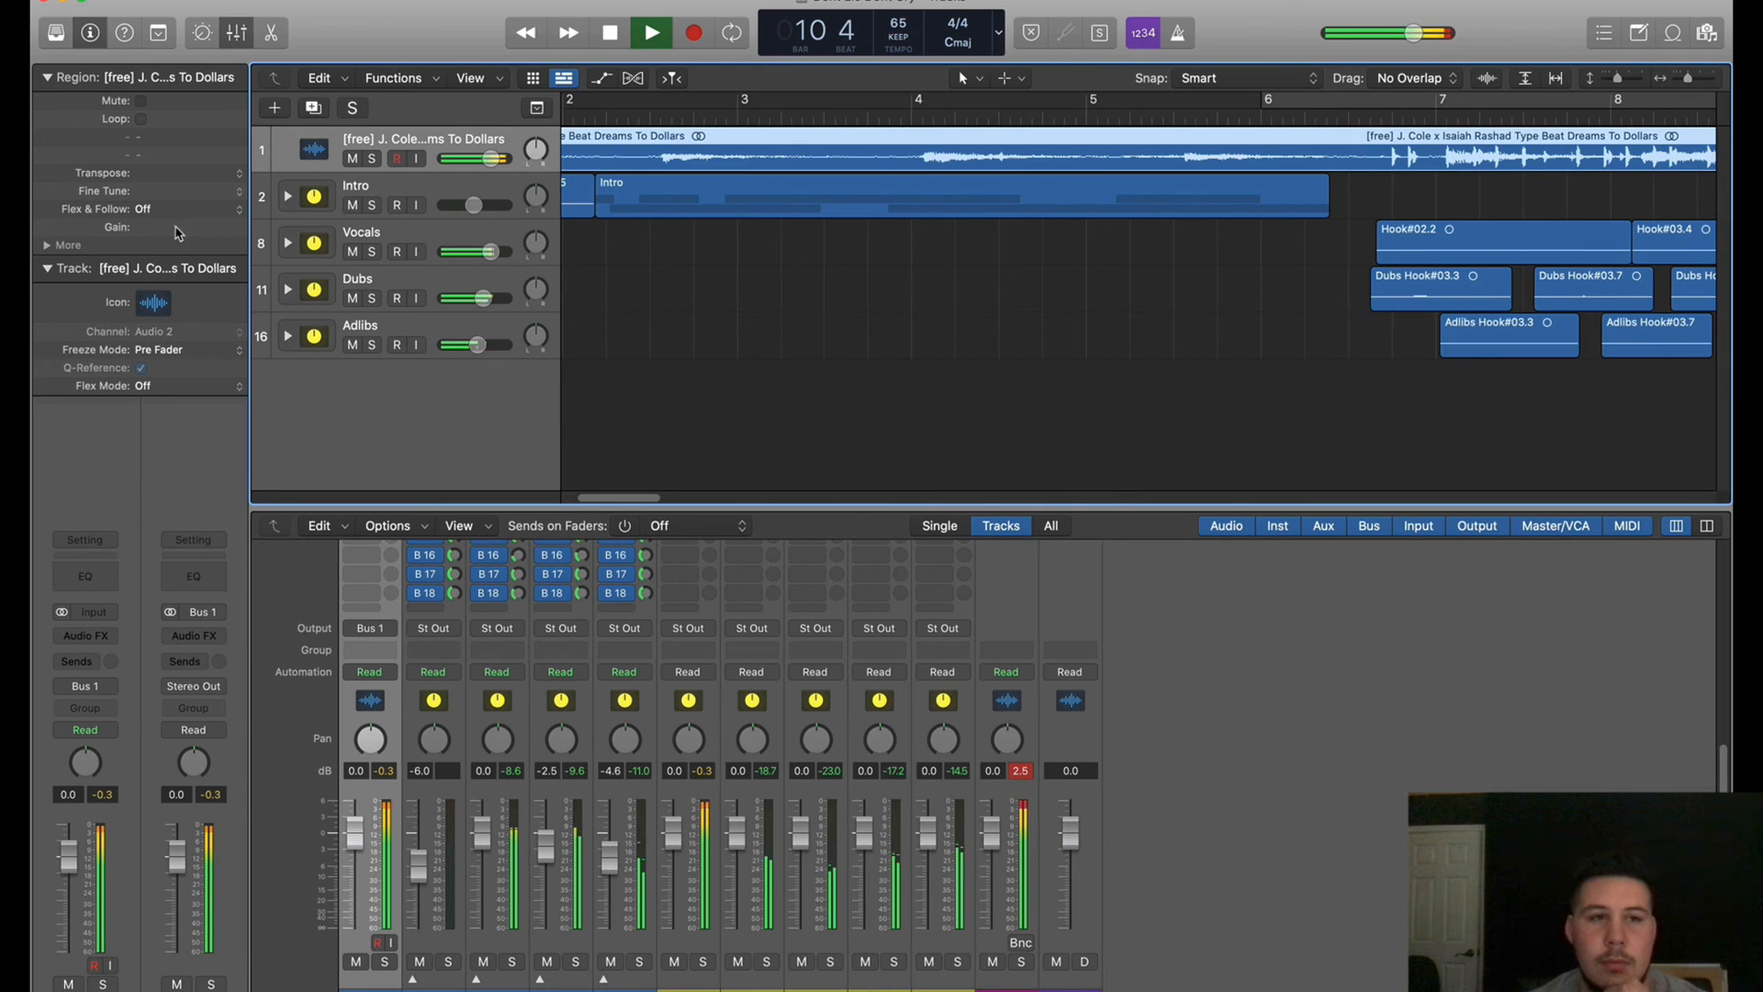
Lower the beat region's gain to about -3.5 dB during playback
drag(179, 234, 180, 273)
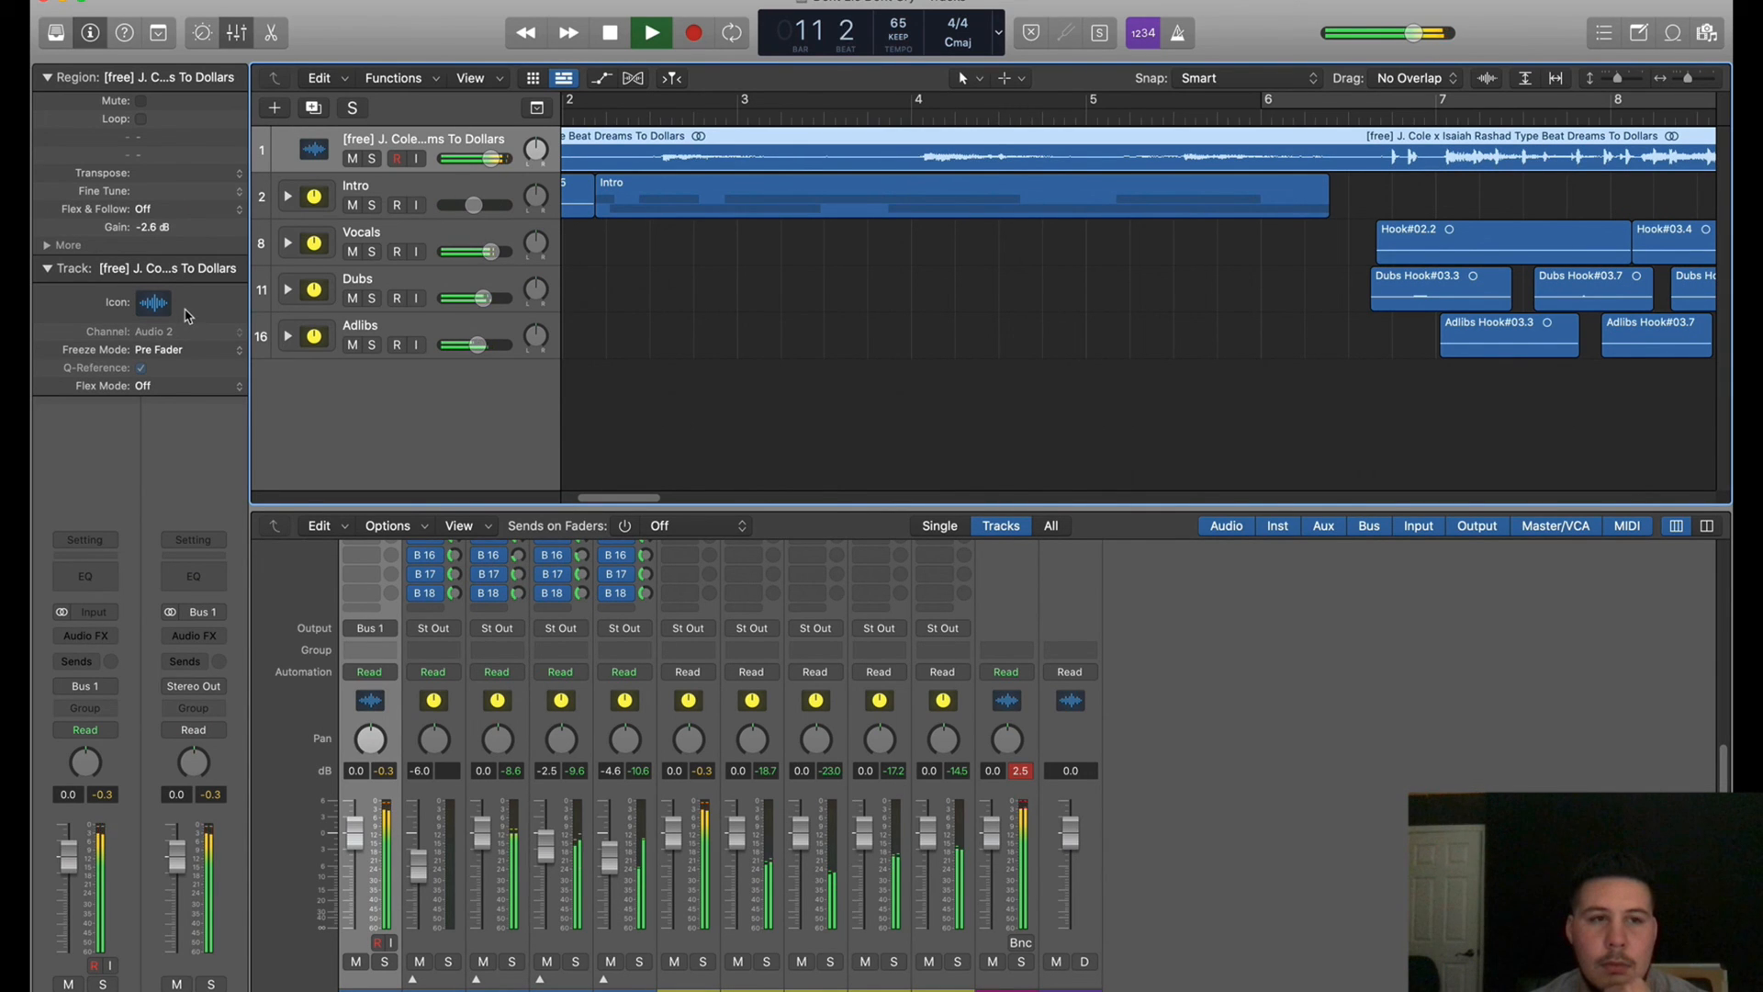
click(187, 315)
click(126, 222)
drag(144, 226, 147, 239)
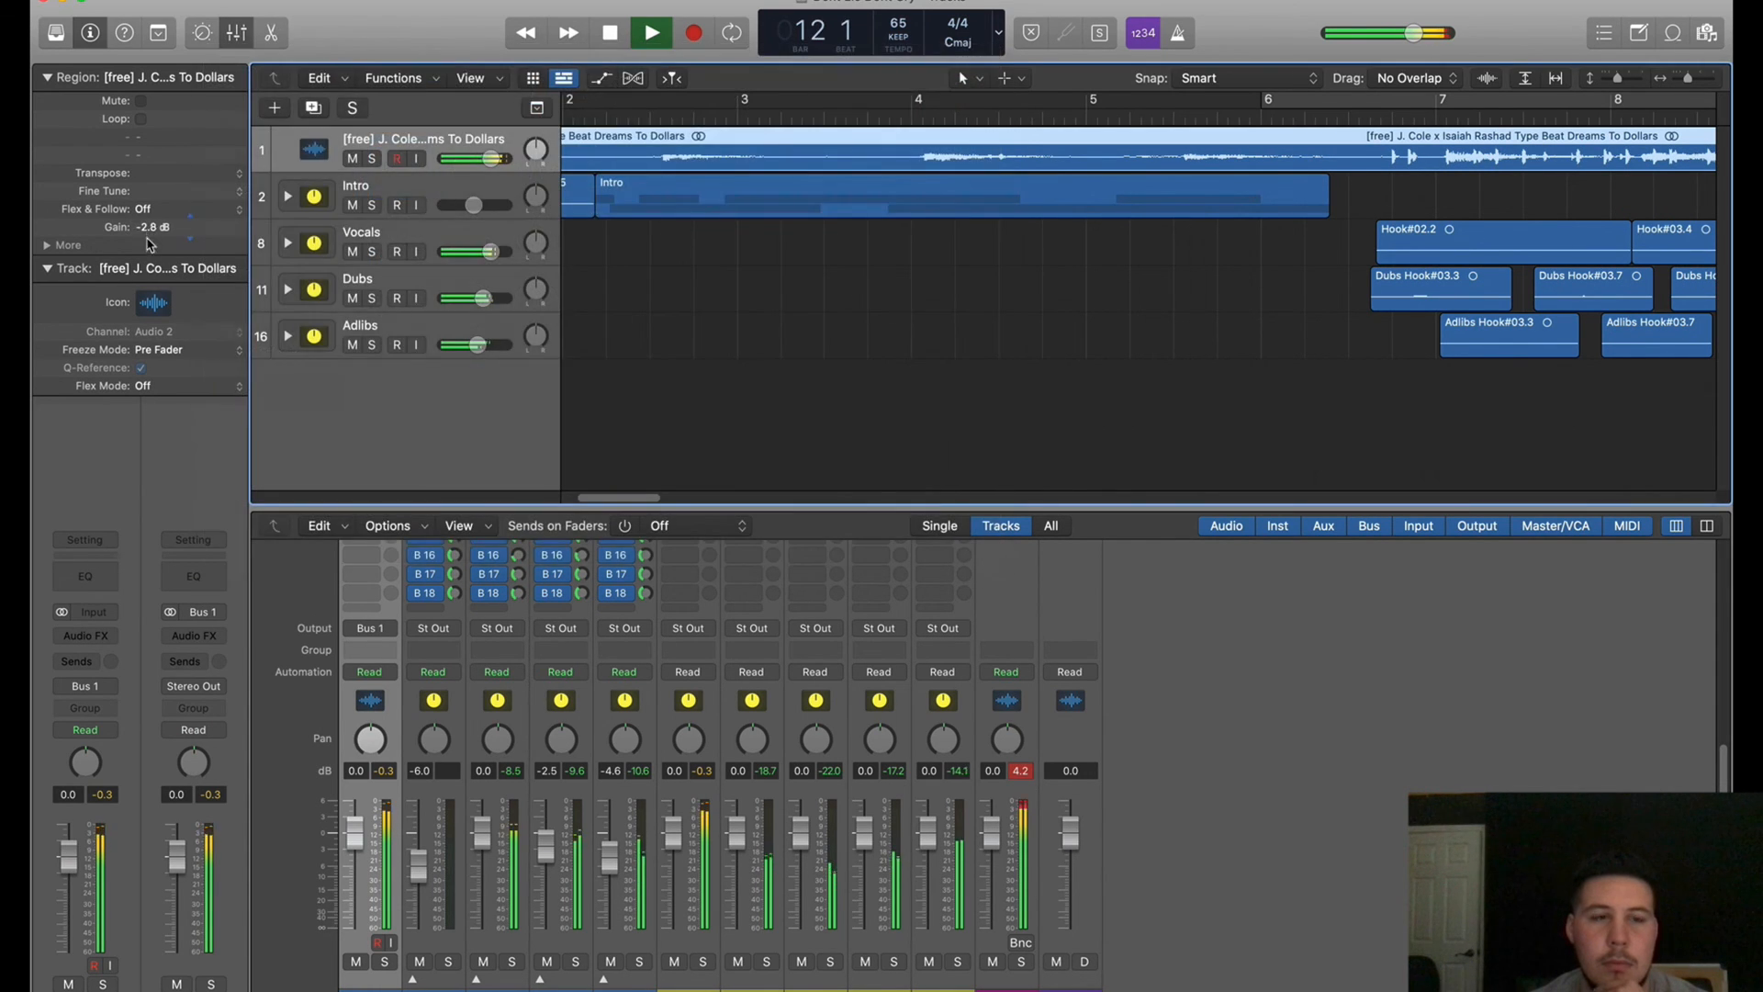
click(1125, 408)
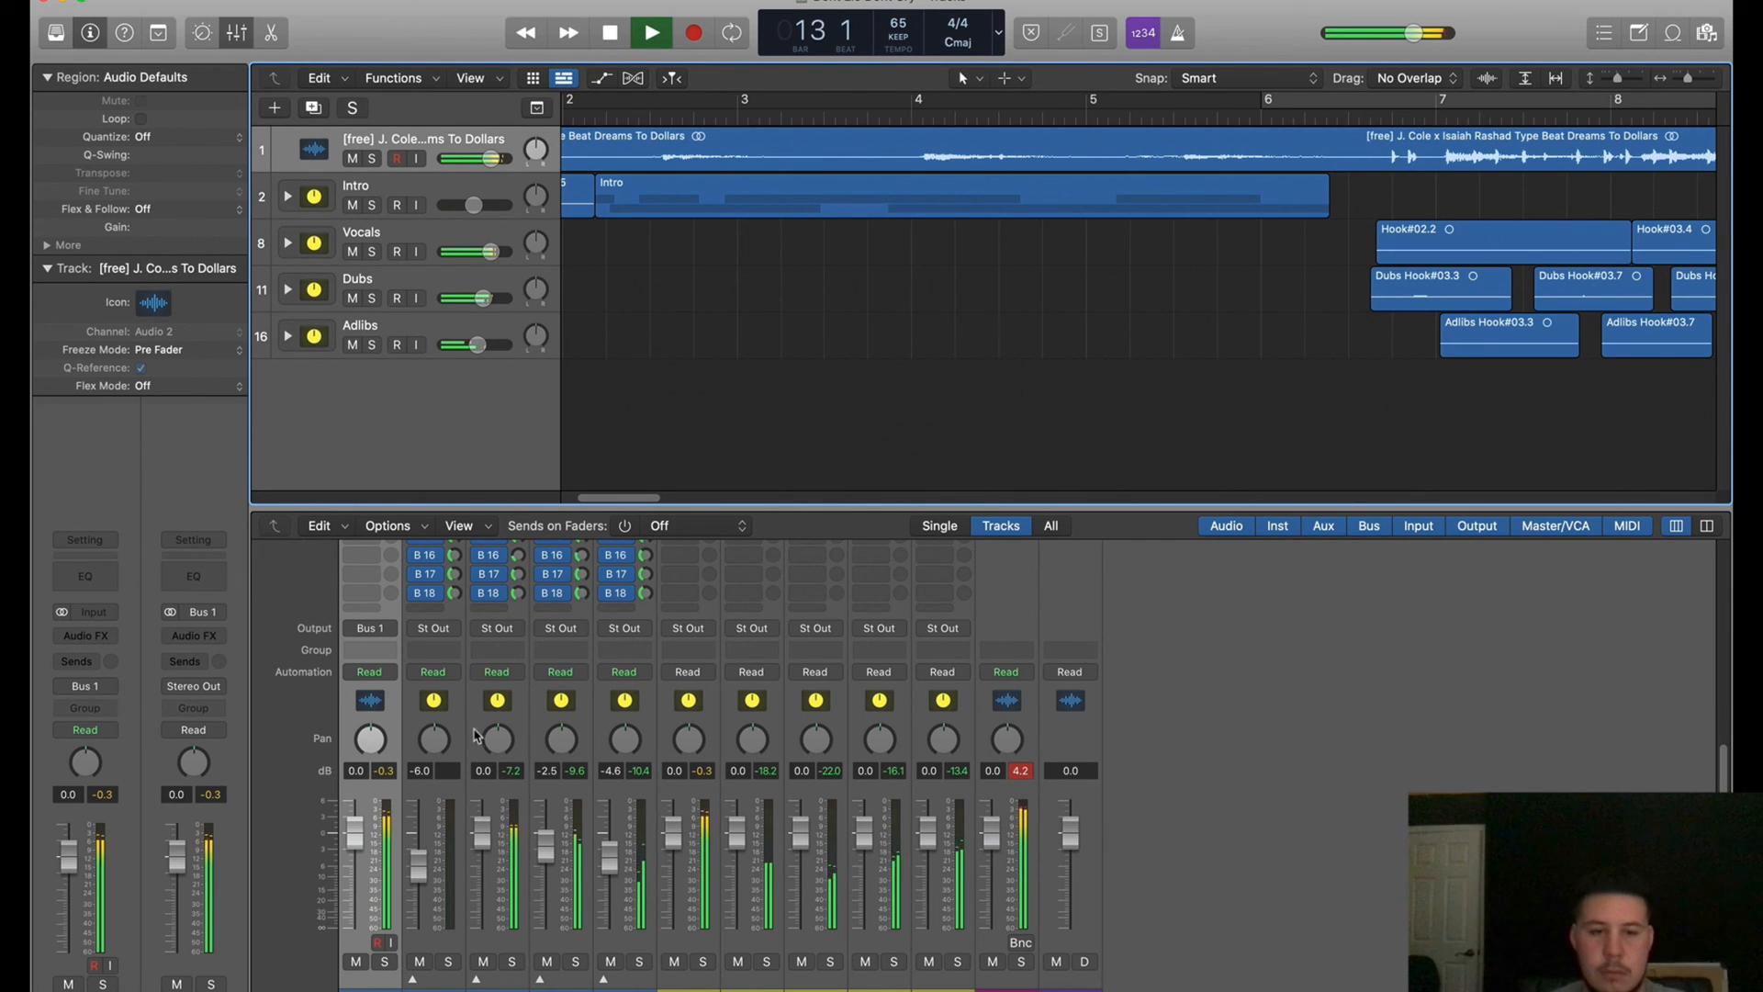
Set the Dubs stack to -3.5 dB and lower the Intro, Vocals, Dubs and Adlibs faders together by about 1.5 dB
click(540, 858)
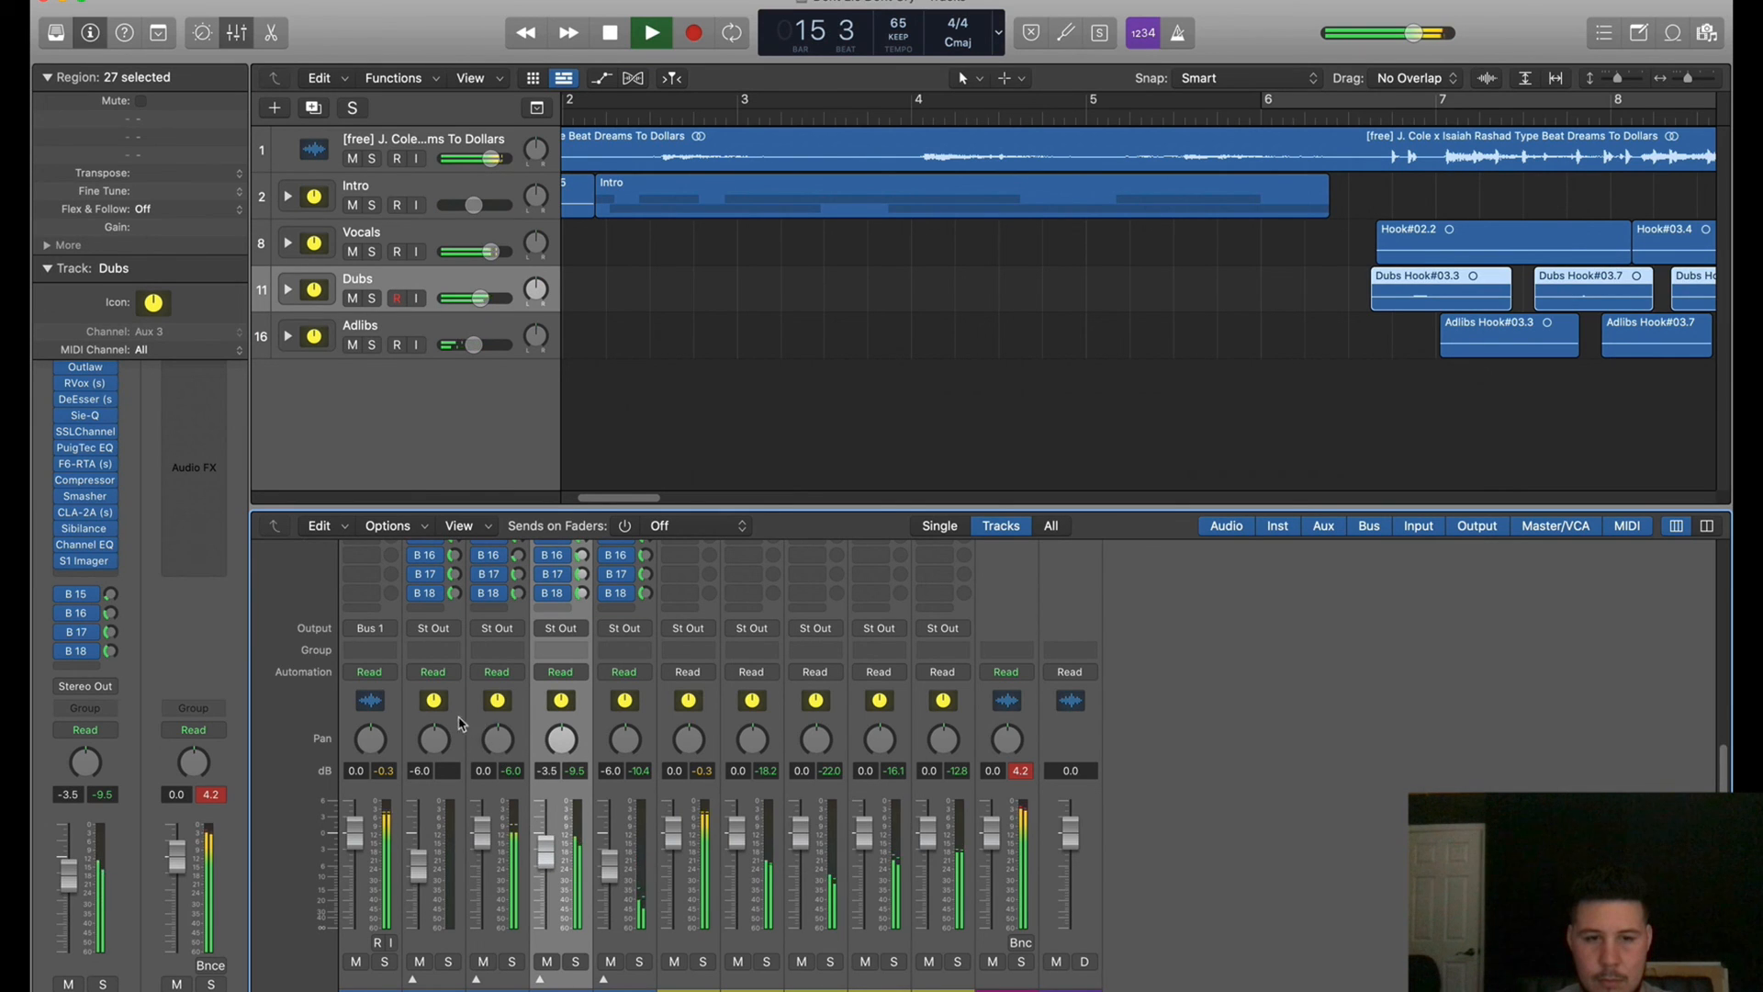
drag(459, 723, 630, 730)
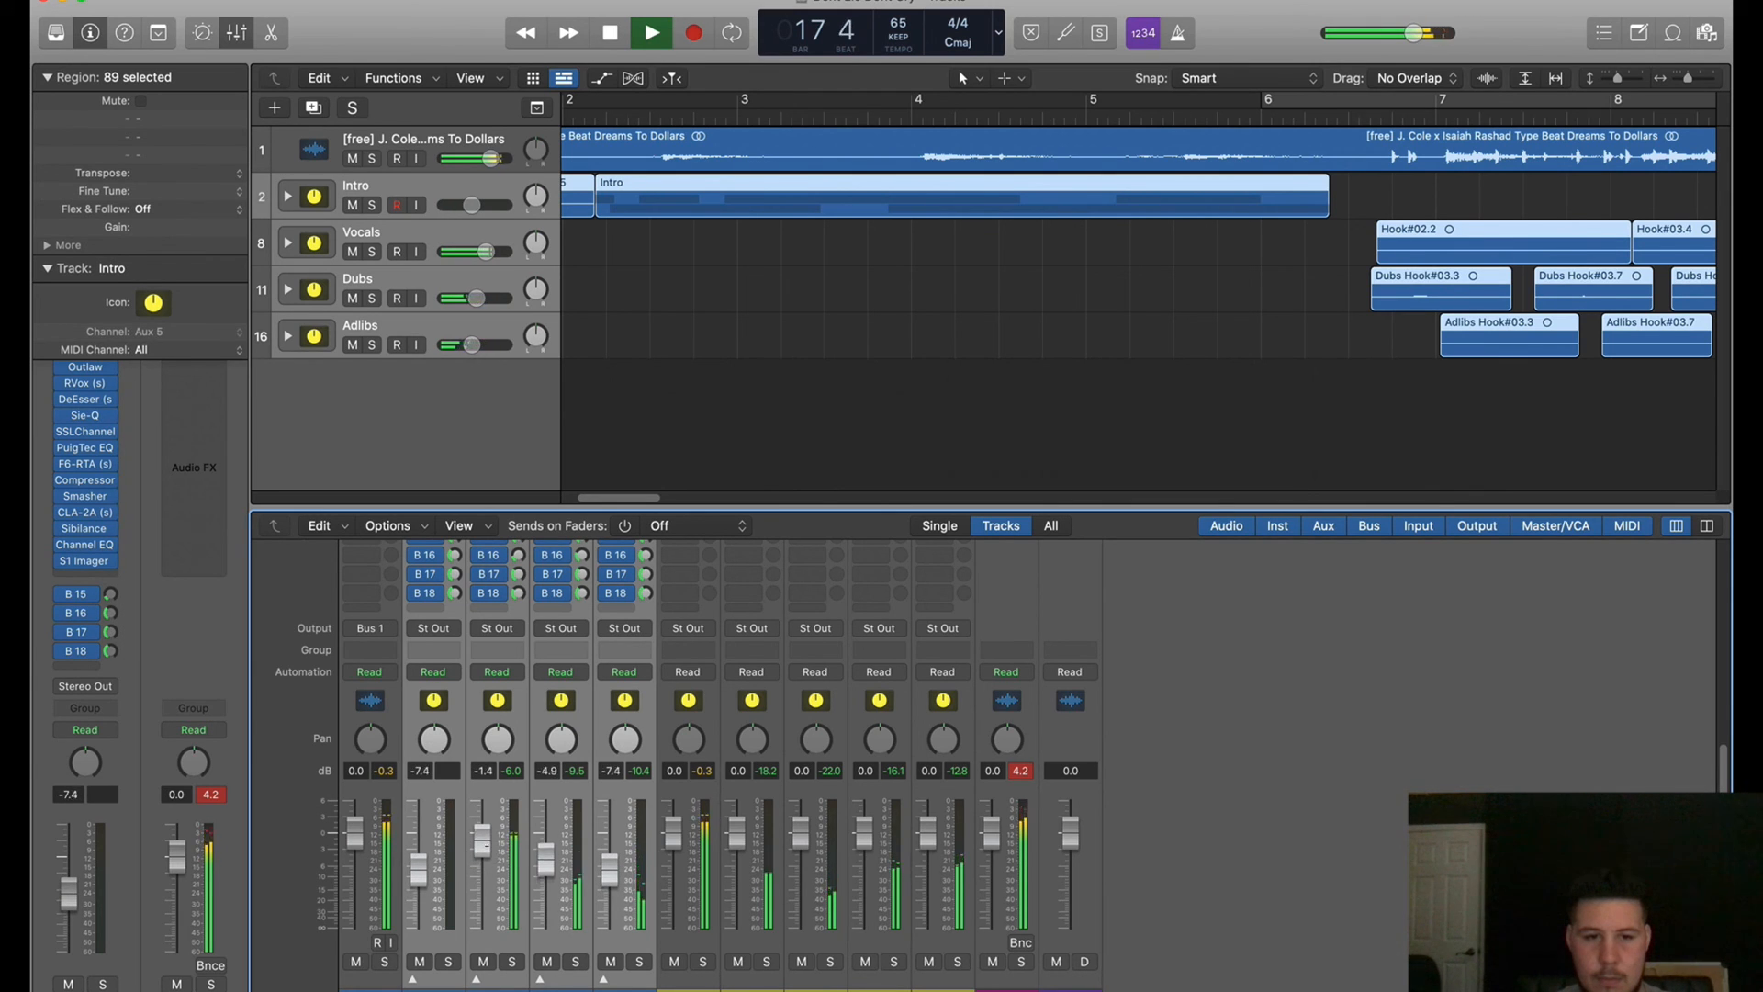
click(1137, 742)
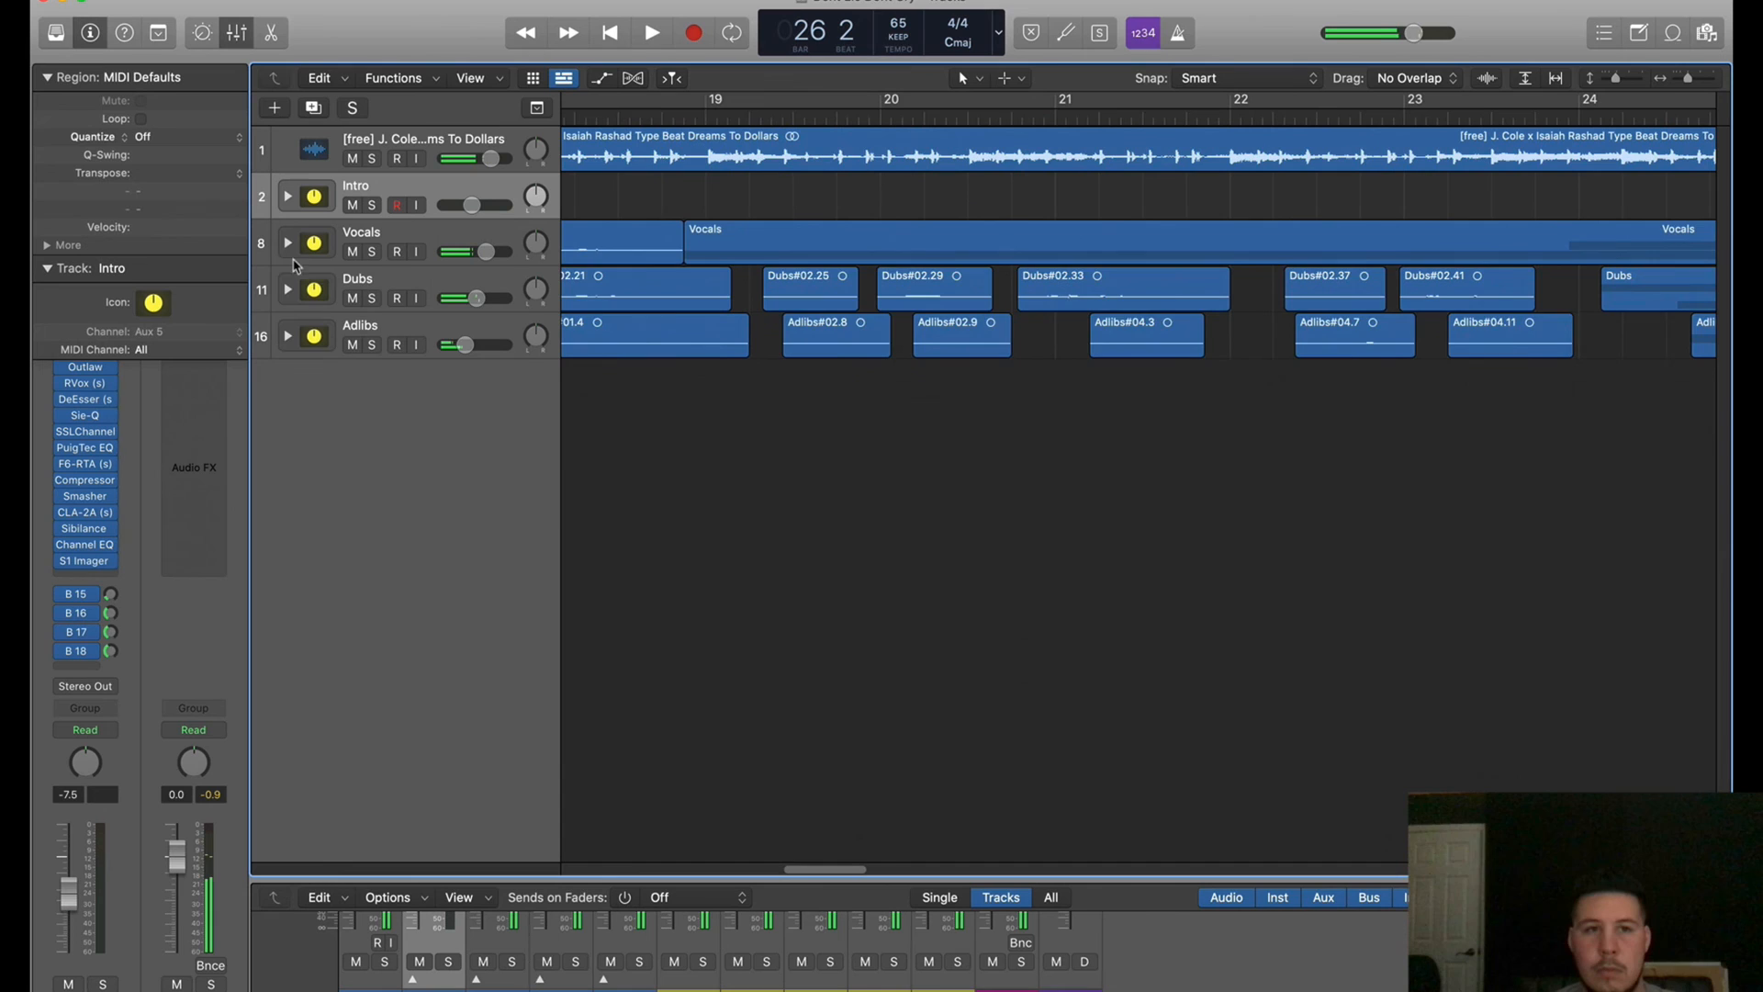
Expand the Vocals, Dubs and Adlibs stacks and select their regions from about bar 25 to the end of the final hook
click(287, 242)
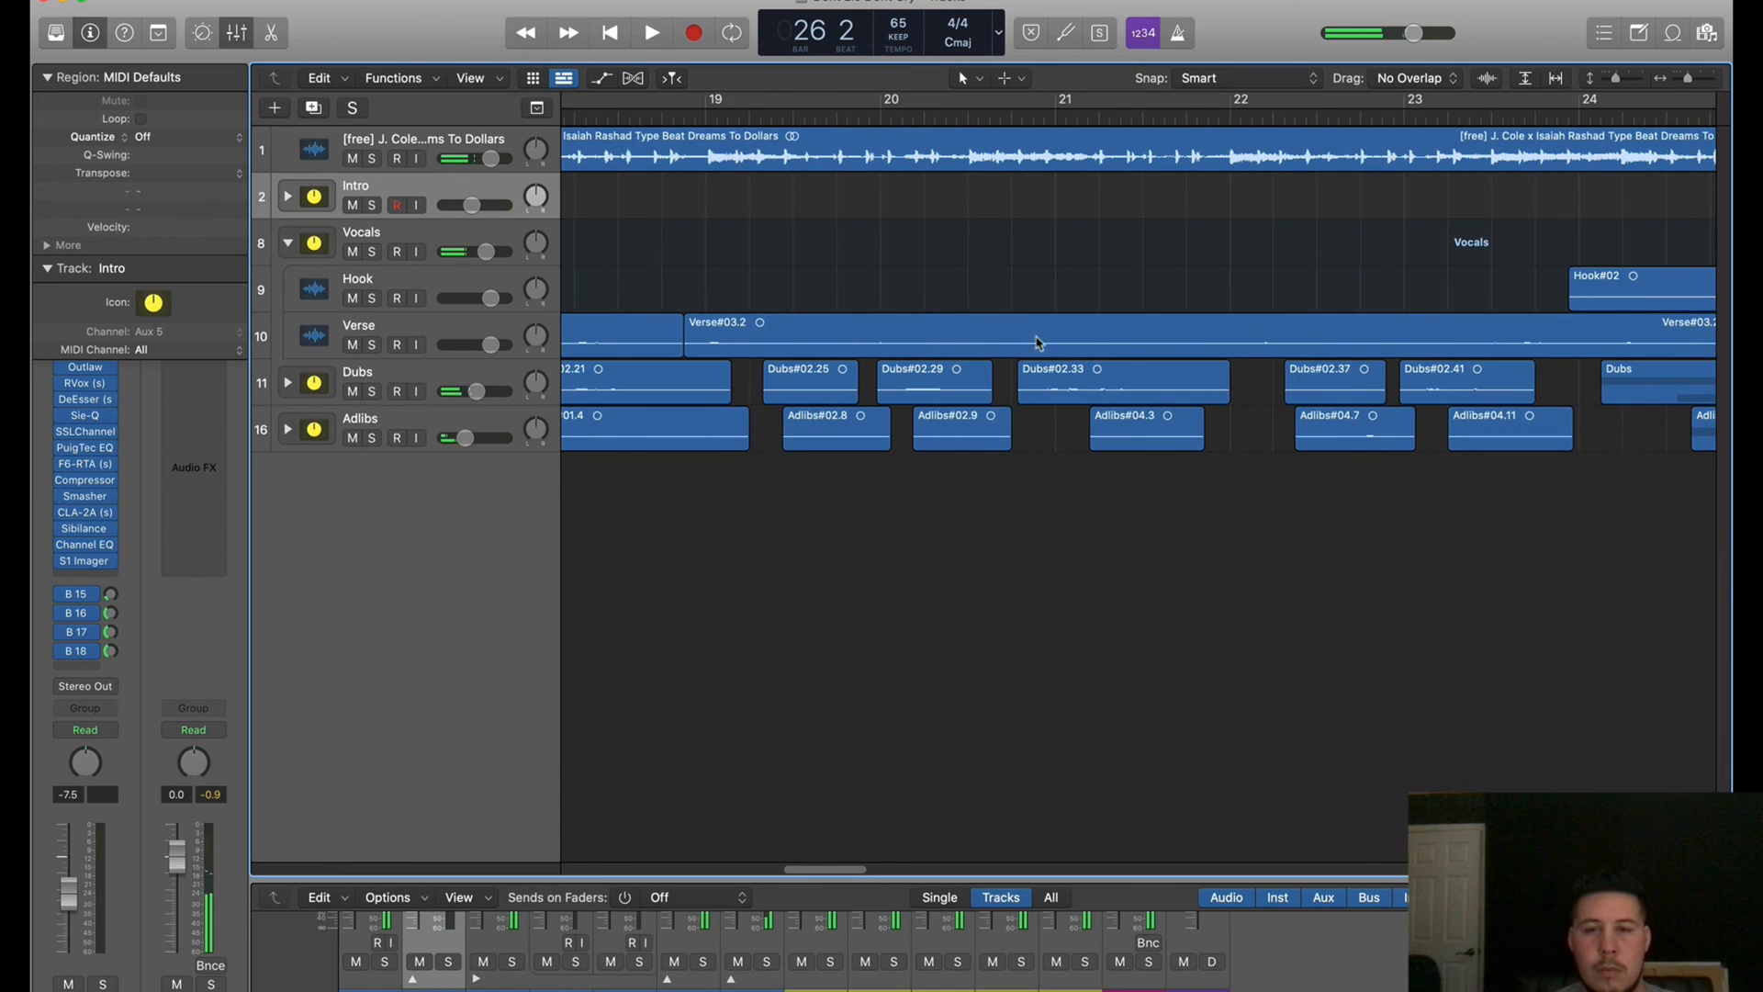
scroll(1036, 342, right, 2)
click(287, 385)
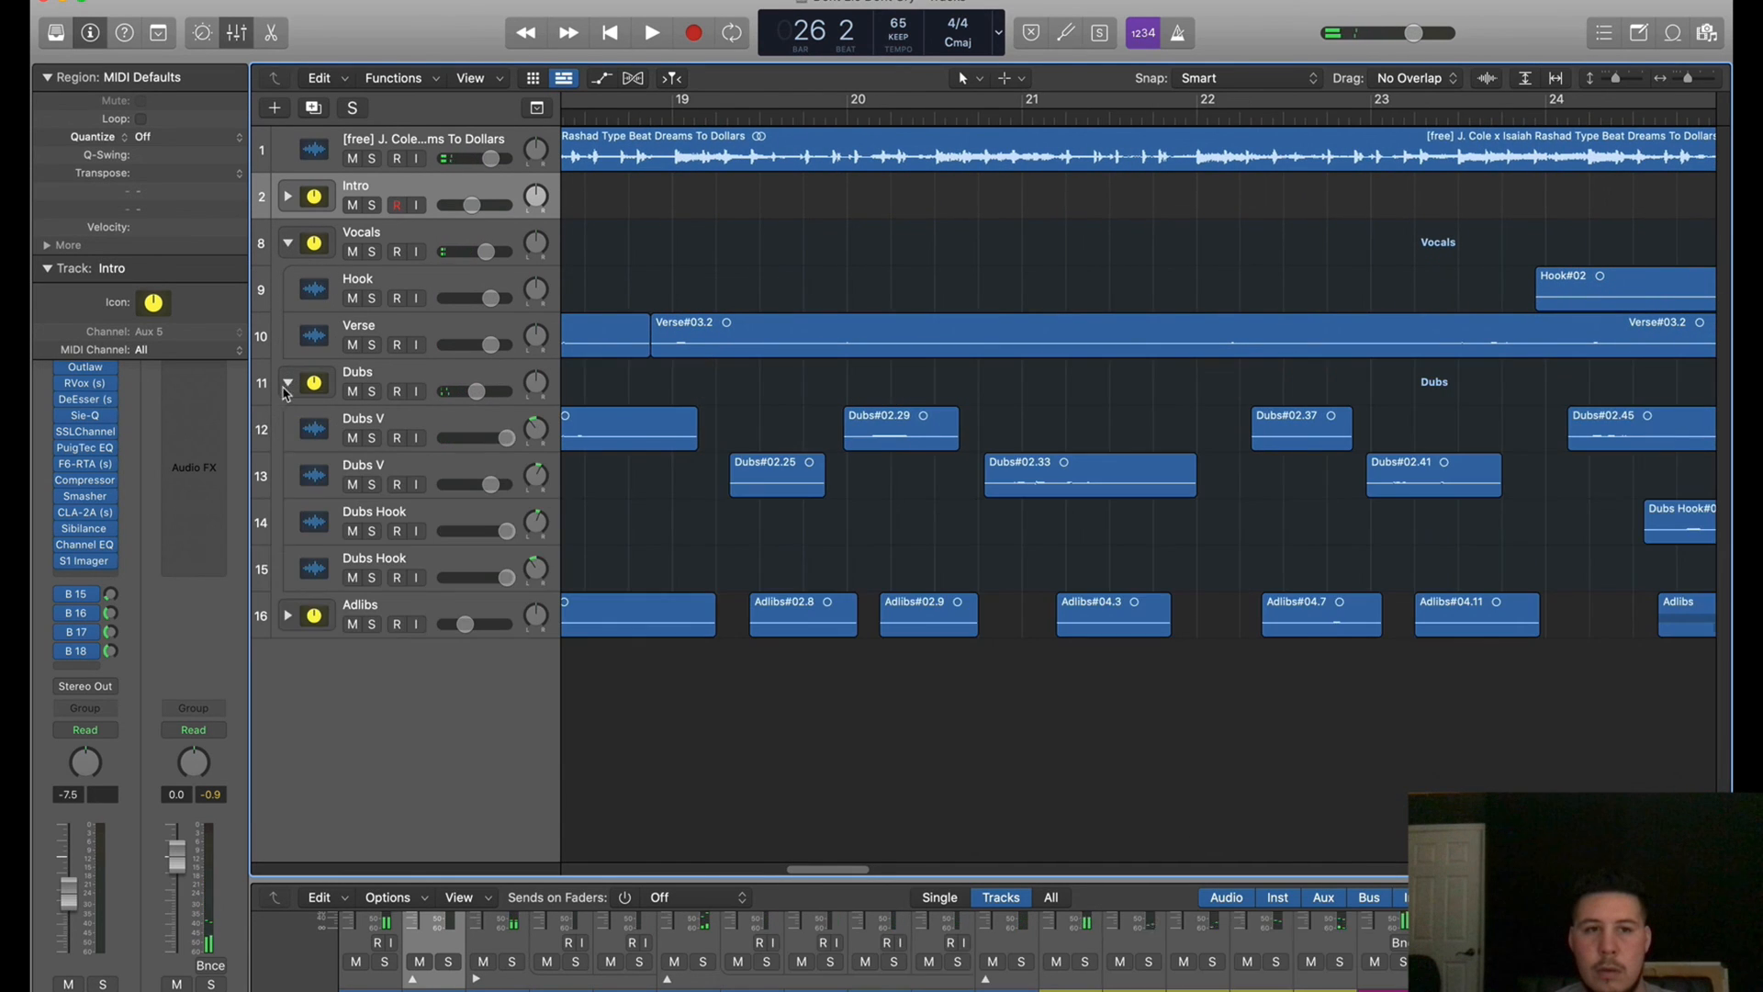
click(287, 615)
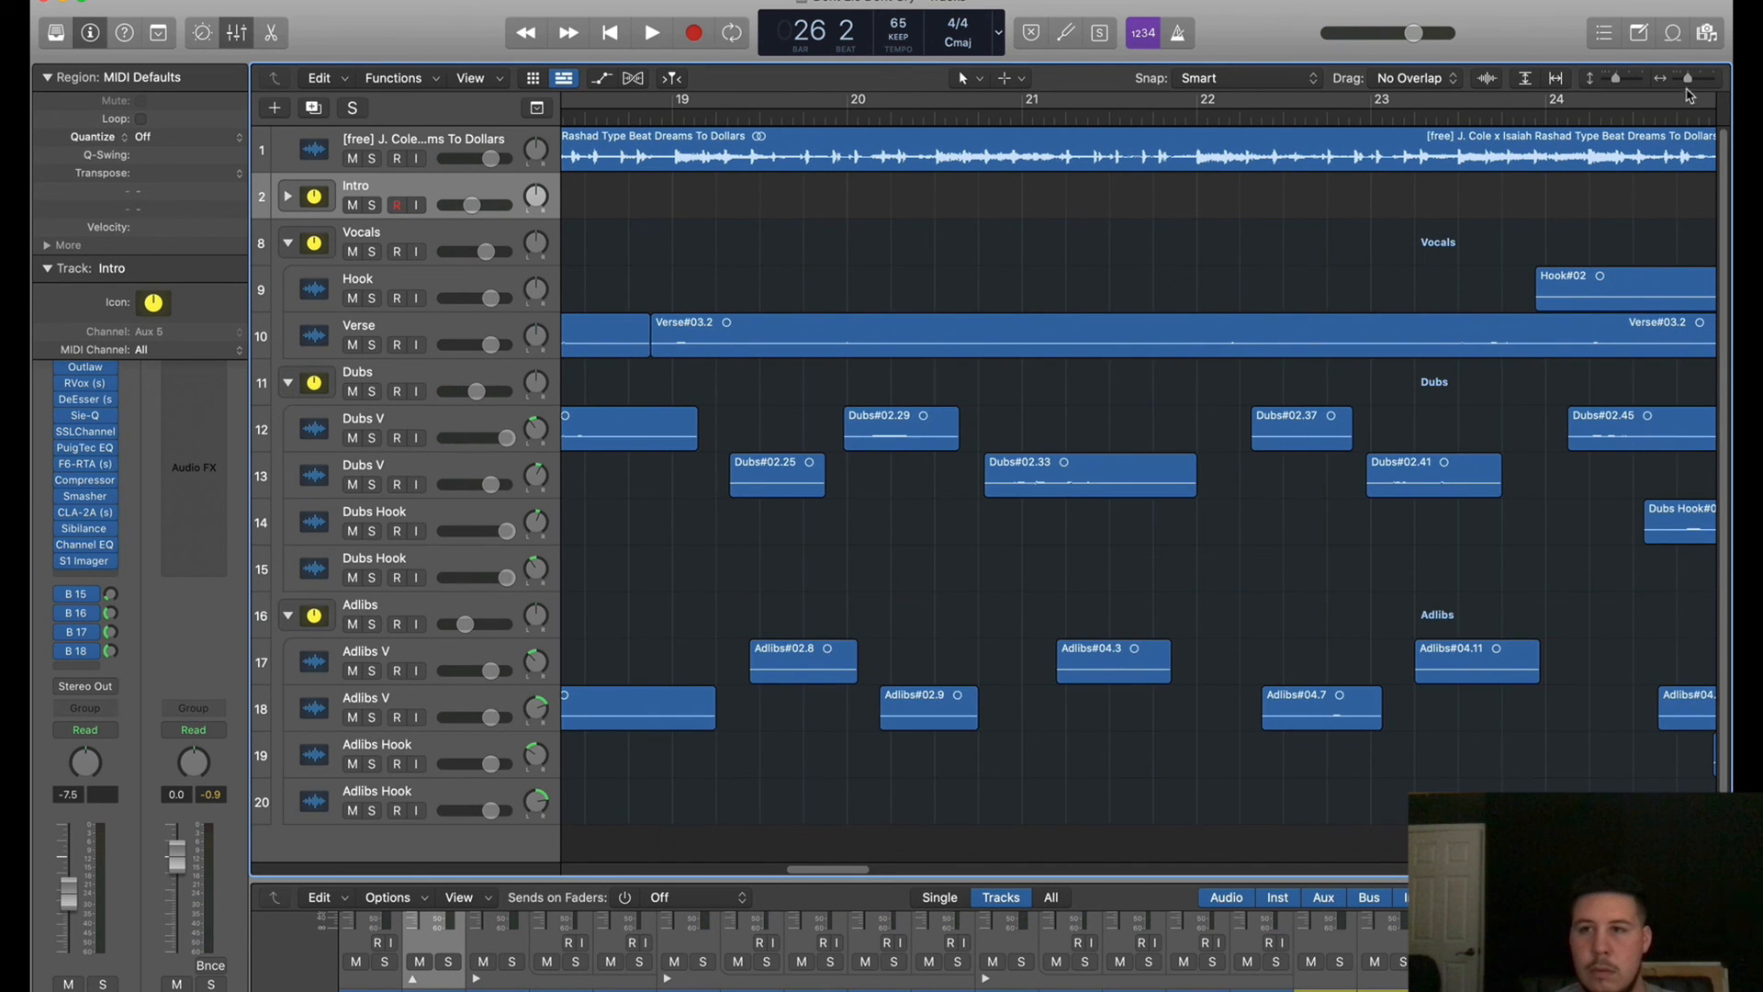
drag(1687, 79, 1685, 89)
scroll(1574, 720, right, 10)
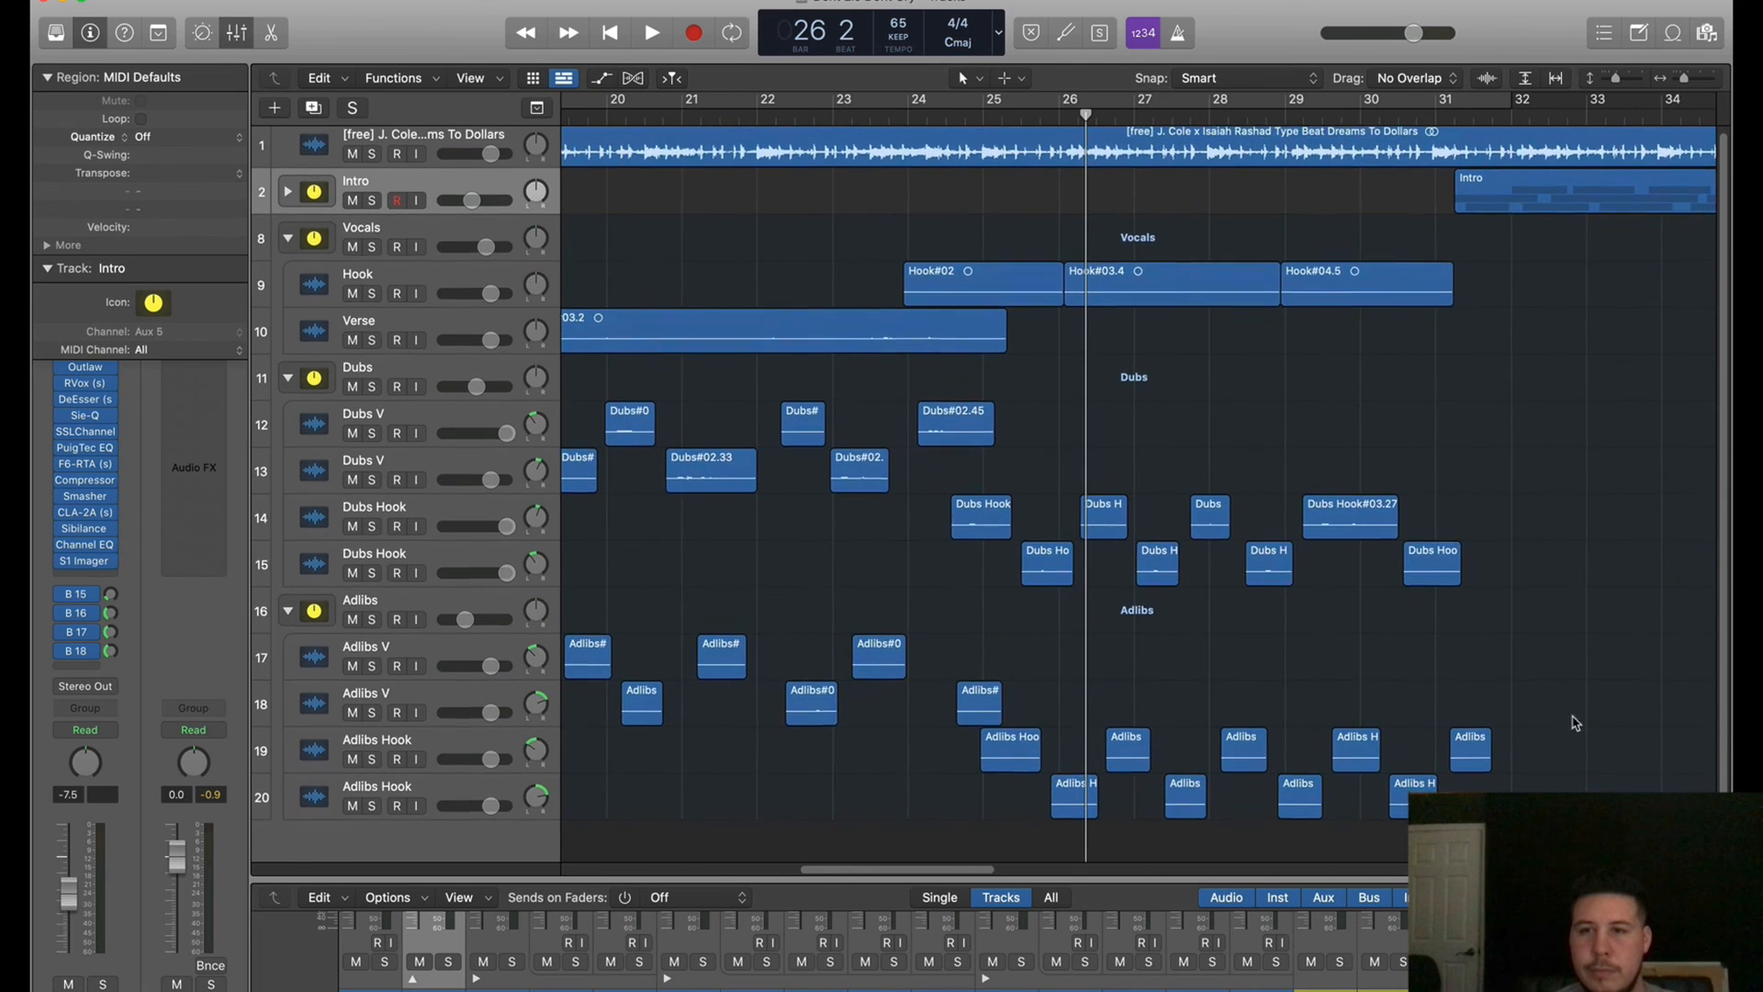
drag(1598, 810, 1021, 241)
click(464, 265)
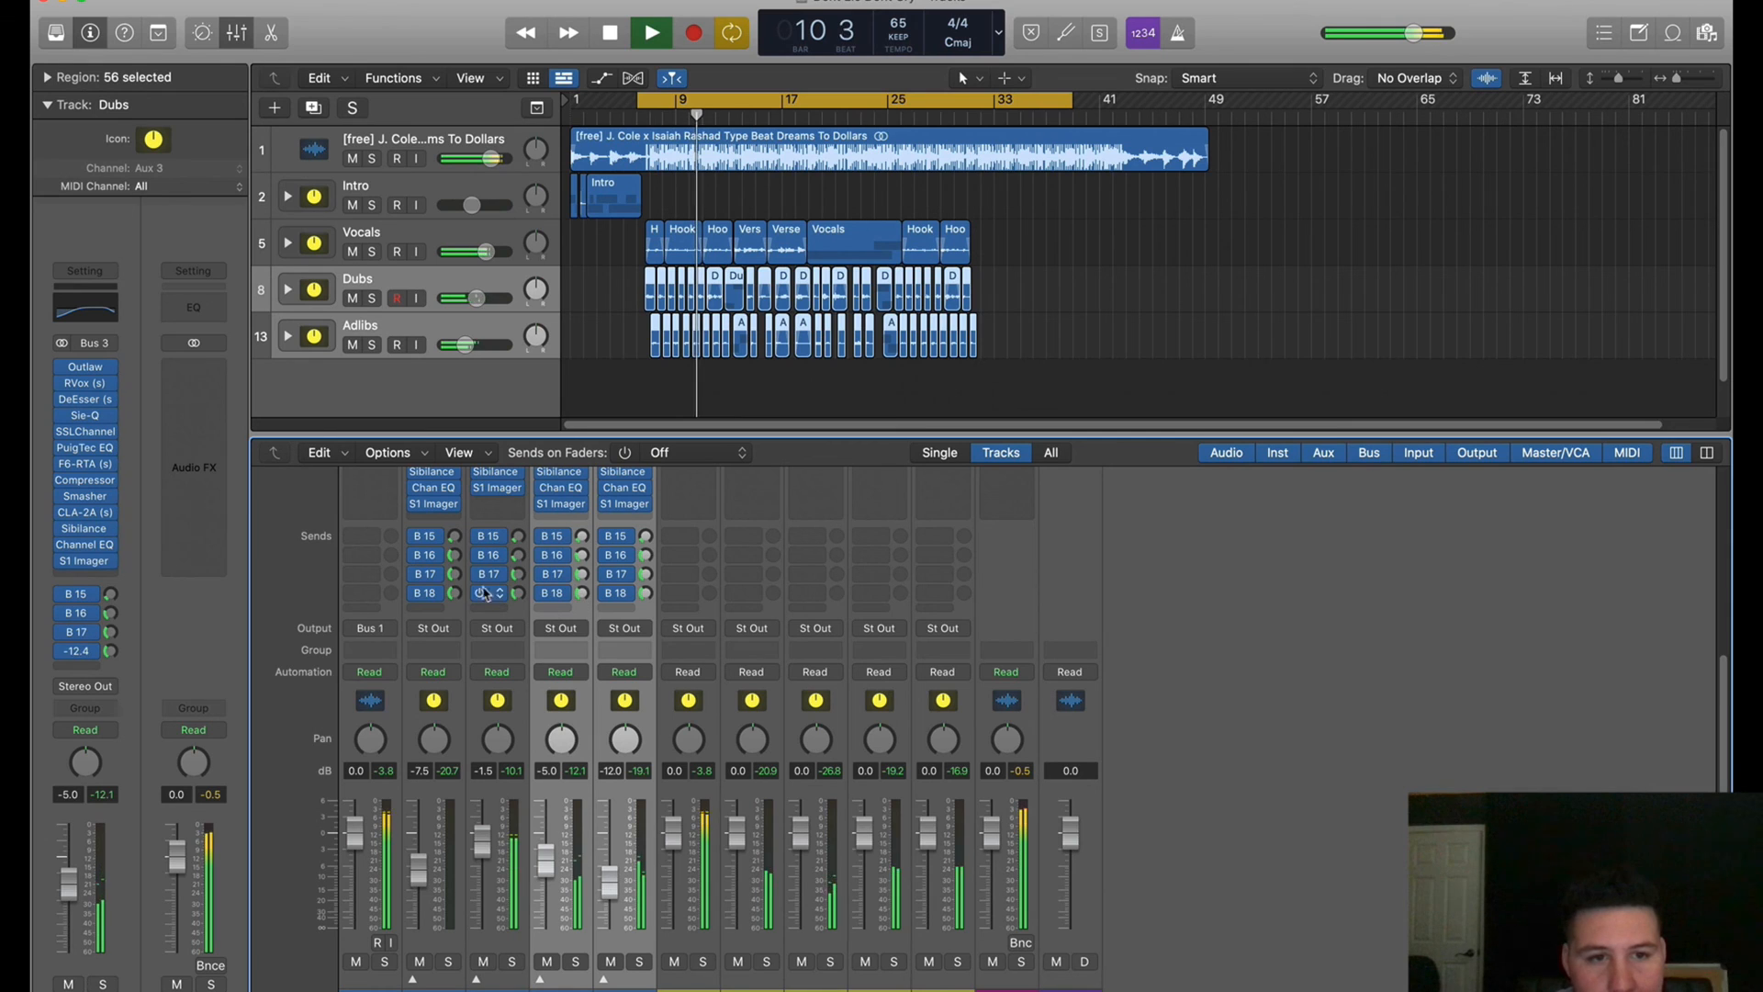
Set the Vocals Bus 18 send to about -15.8 dB and the Dubs and Adlibs Bus 16 sends to about -23.0 and -18.5 dB
click(518, 576)
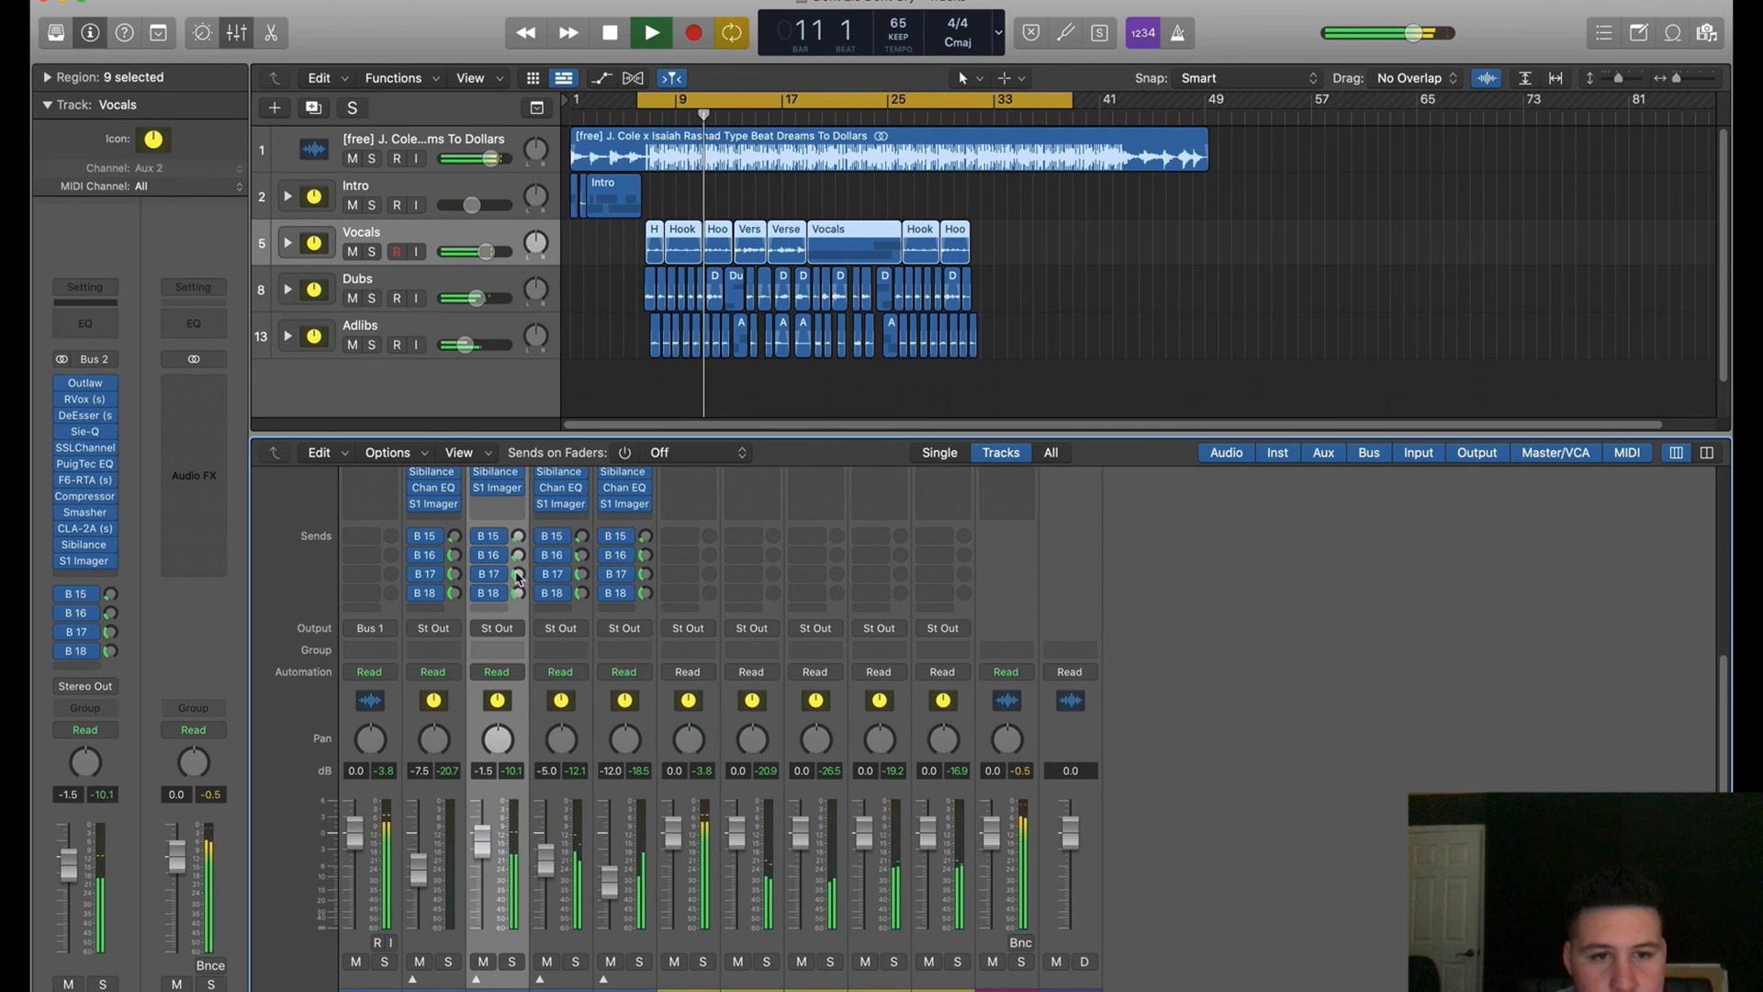
drag(520, 594, 520, 587)
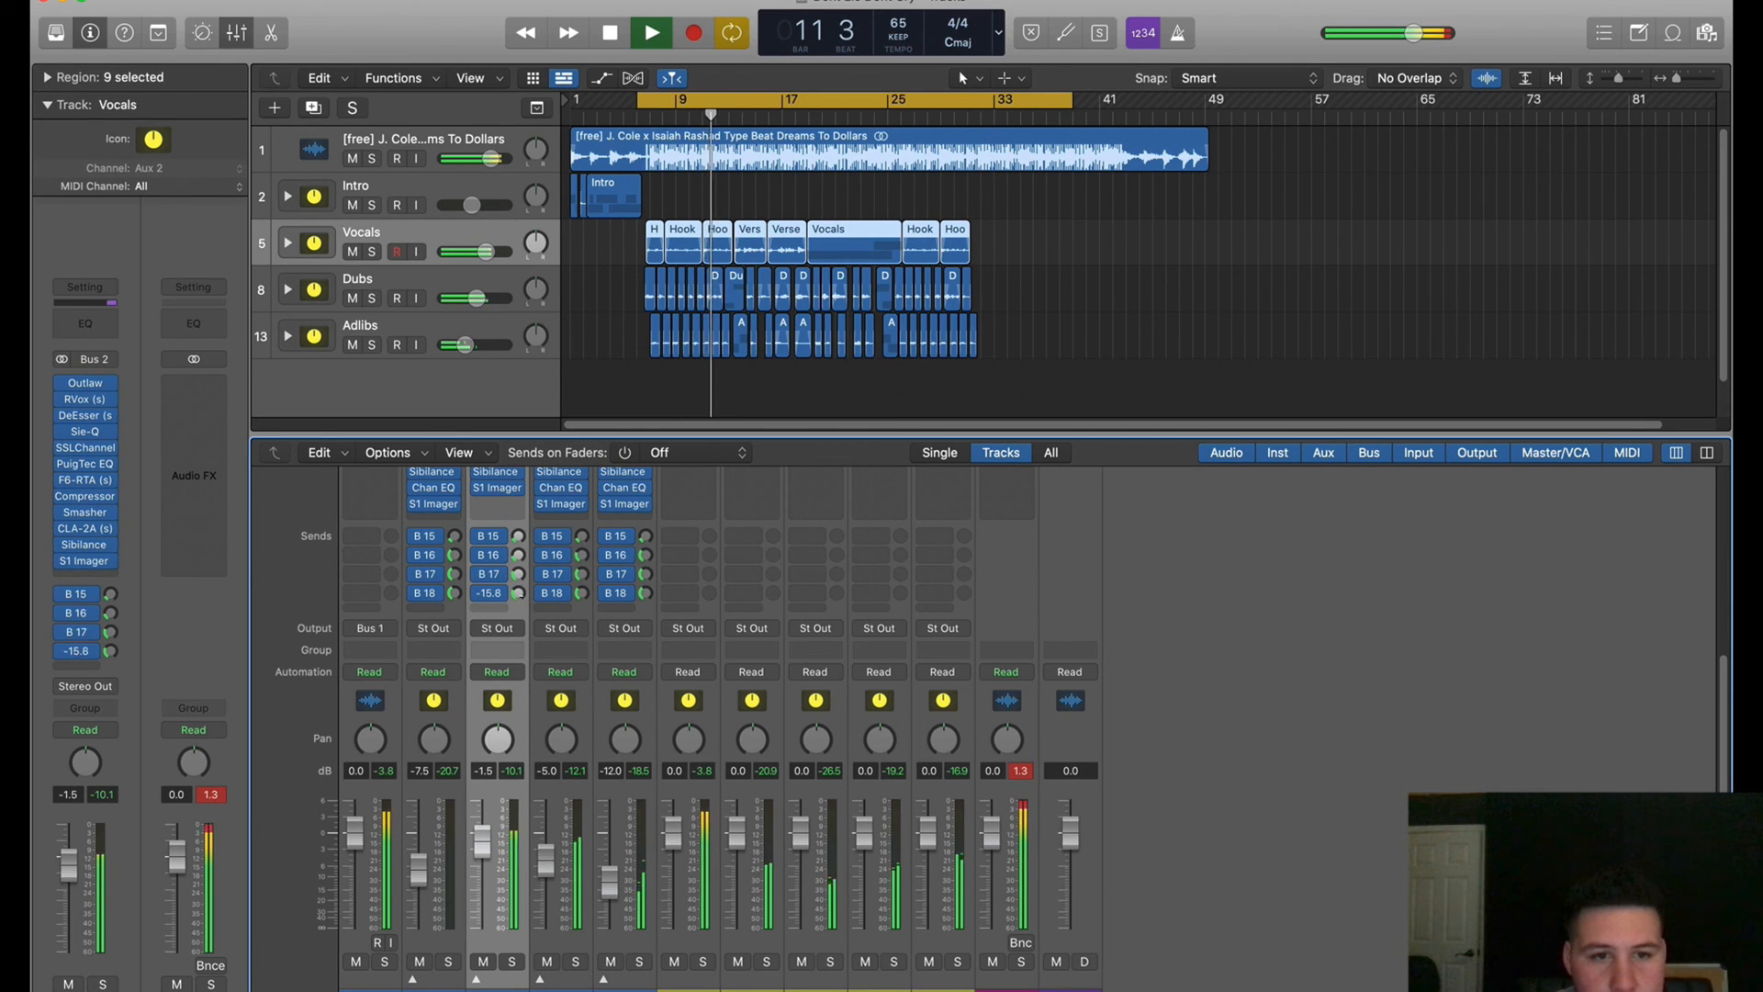
click(1378, 643)
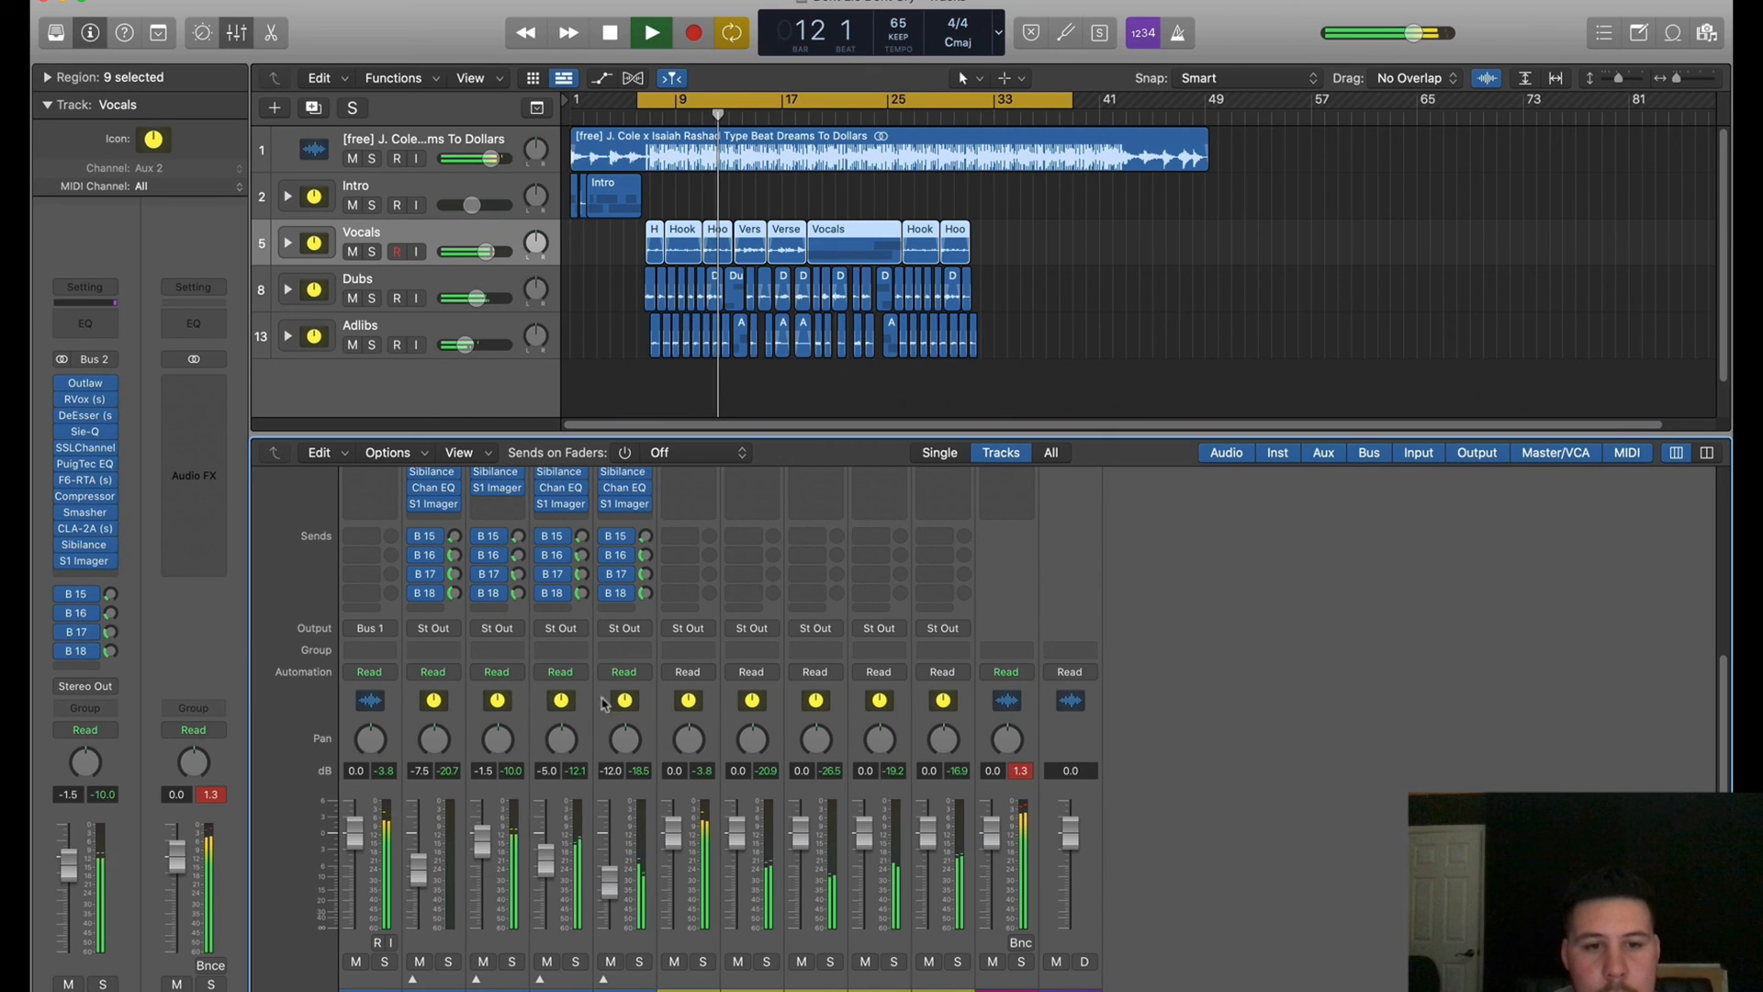
click(552, 697)
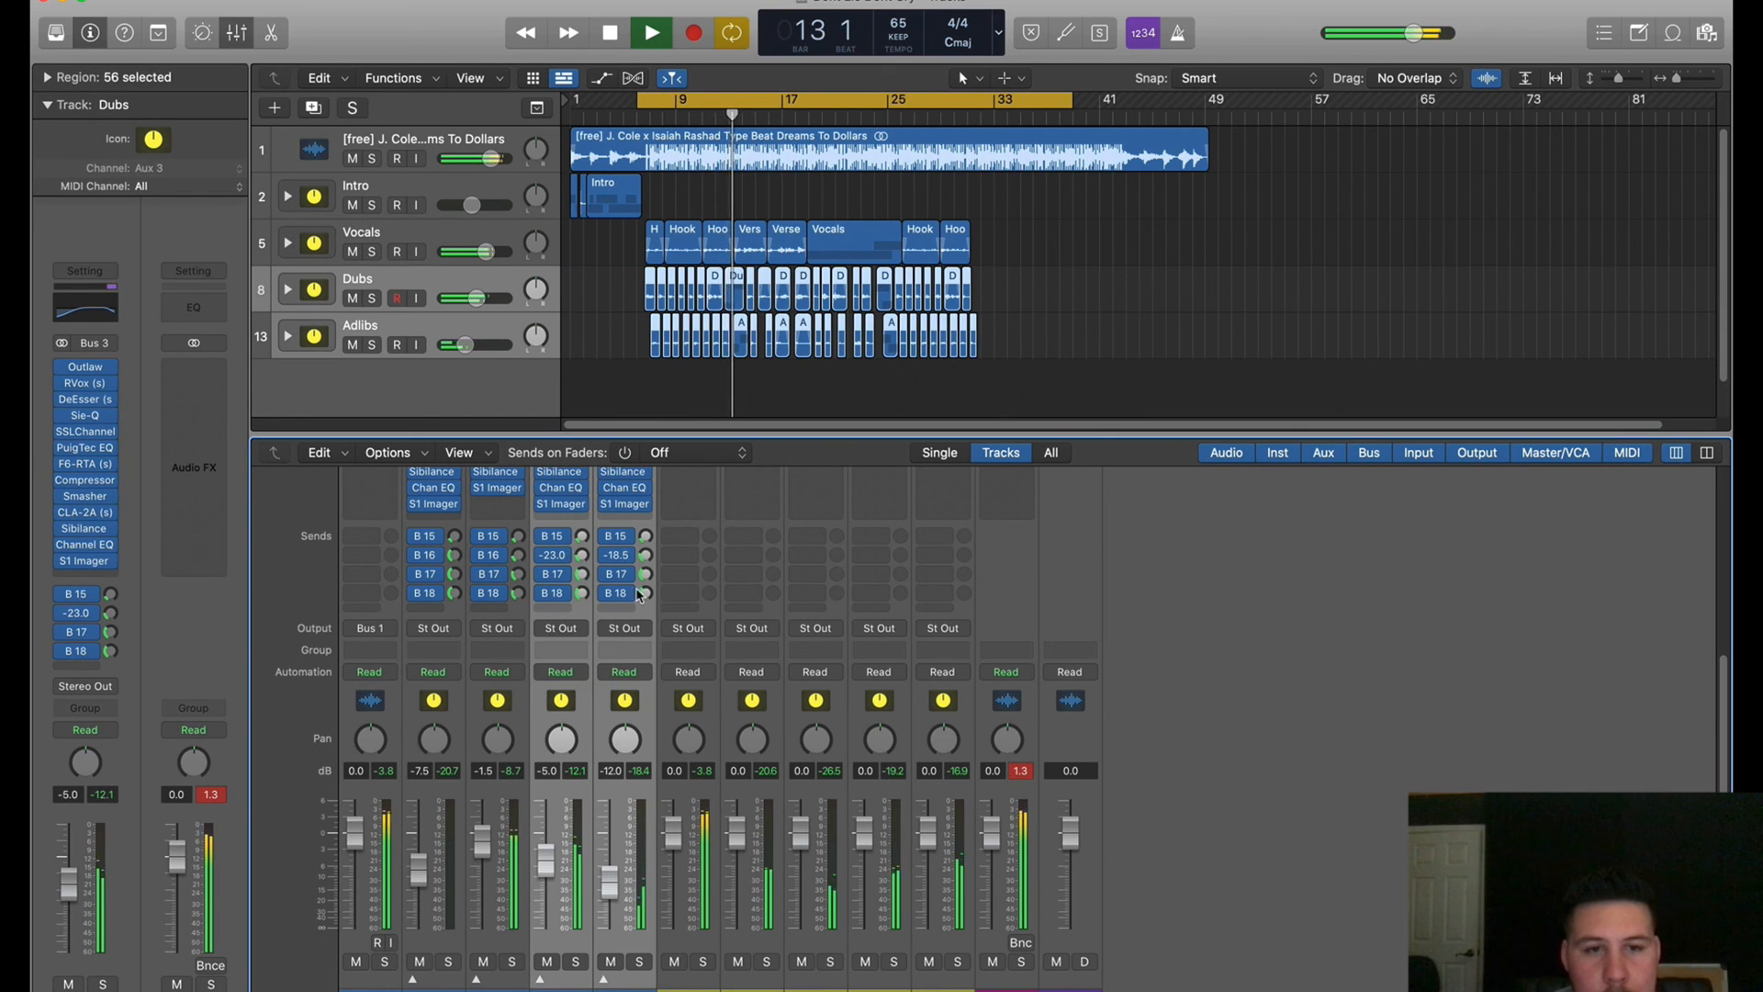
click(1130, 709)
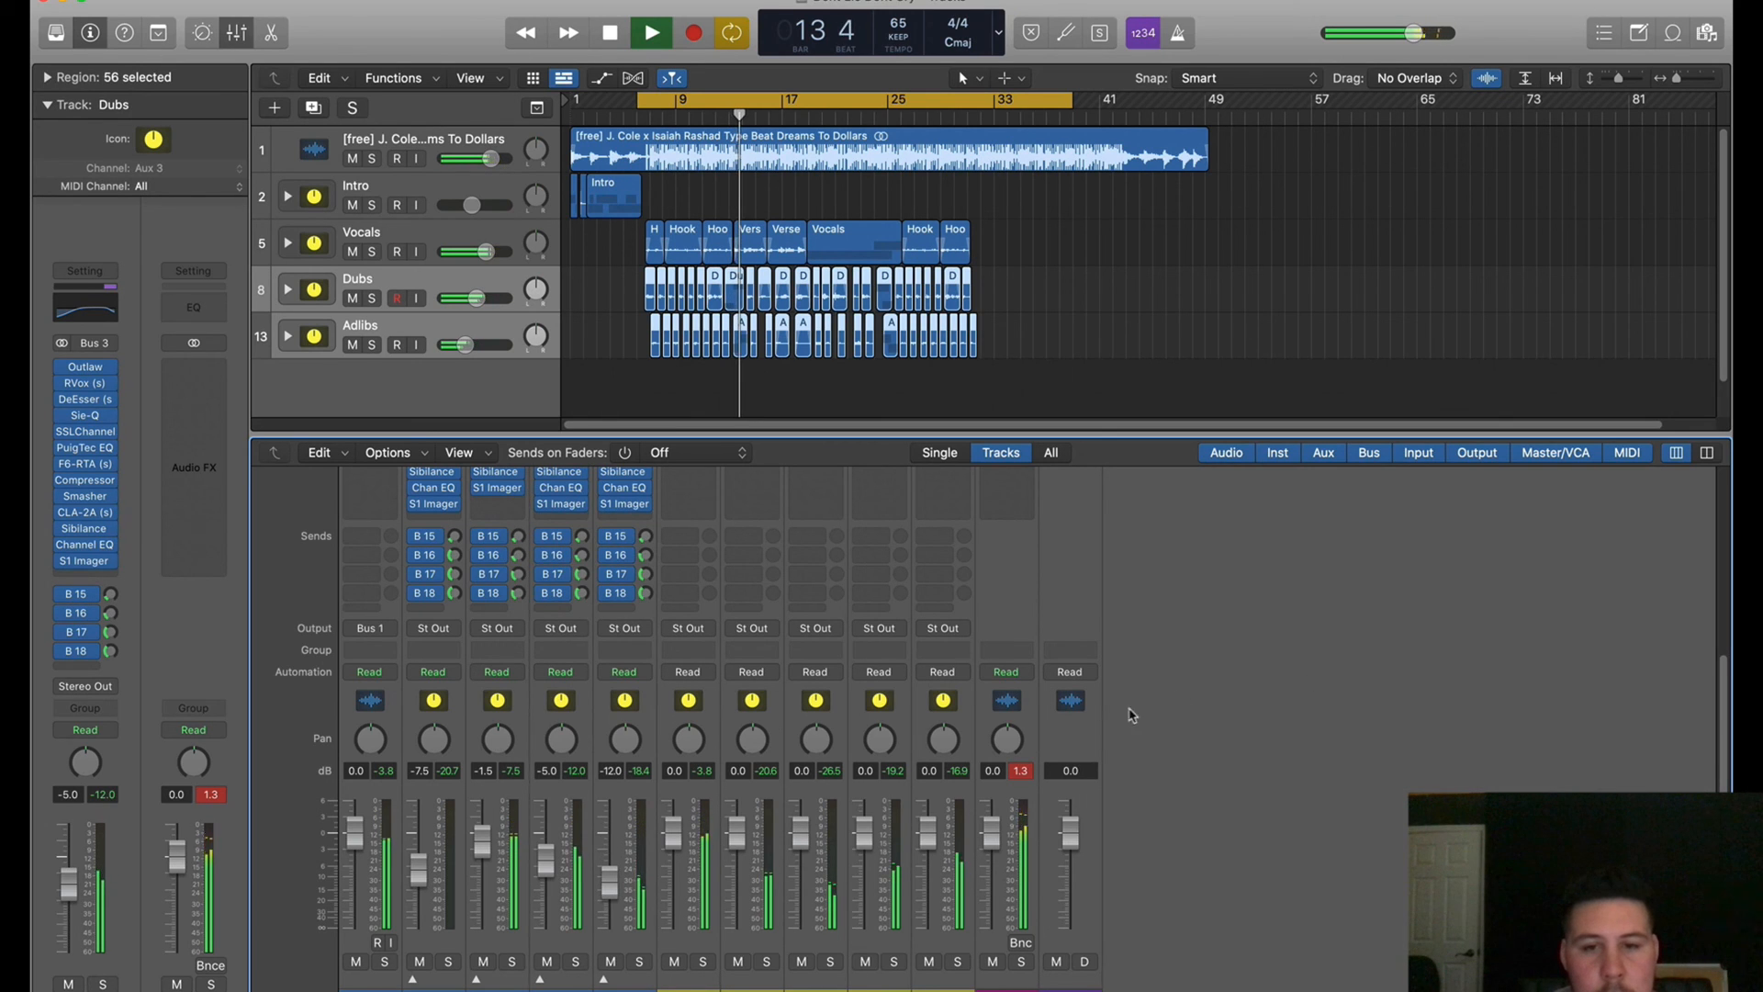
Reset the output peak reading and set the beat region's gain to -2.5 dB
click(1025, 767)
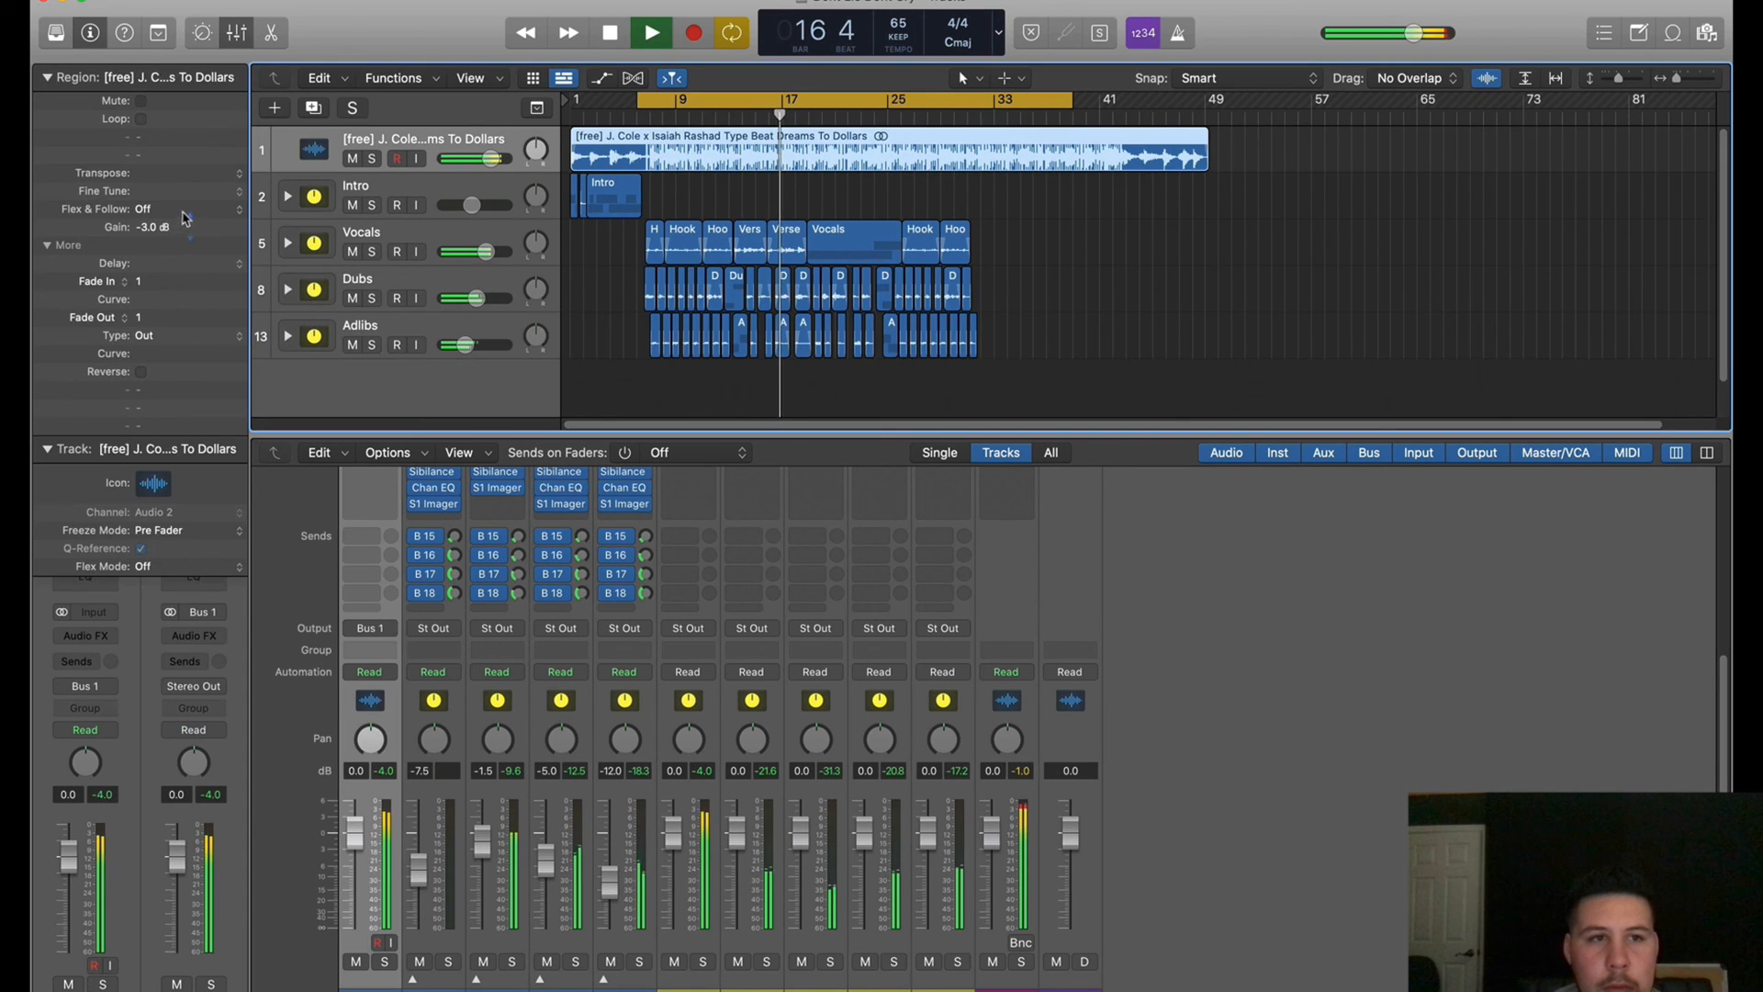
click(1219, 572)
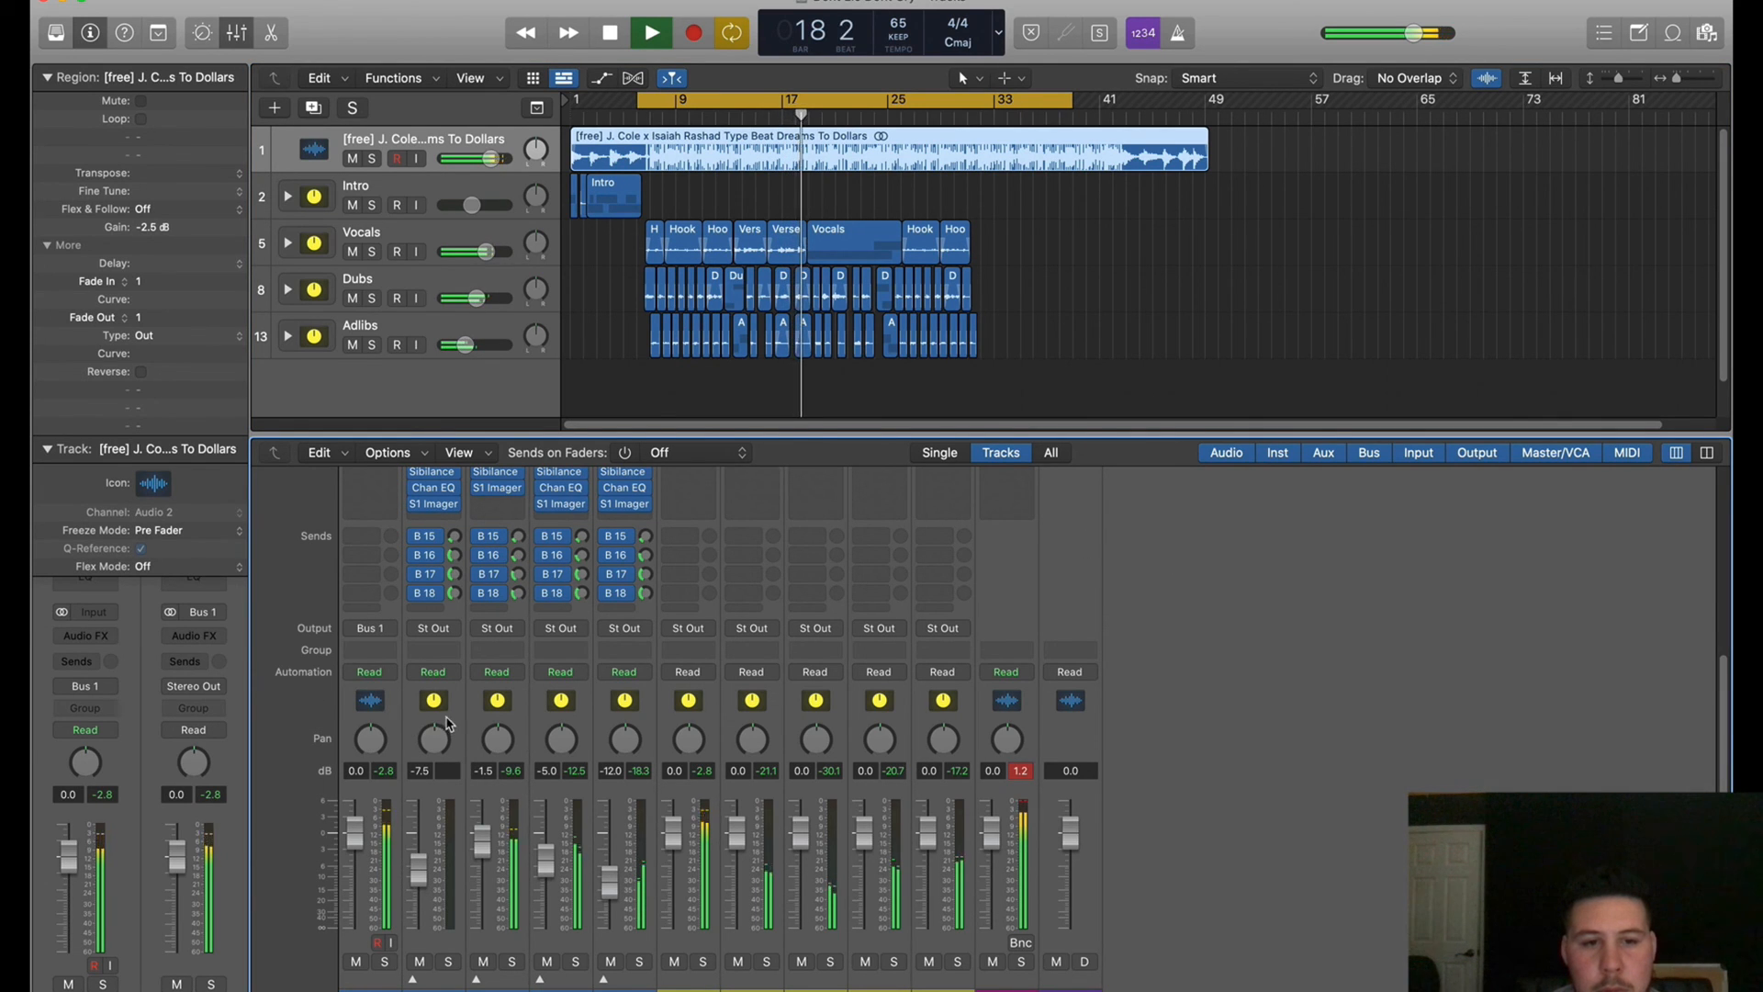
Raise the four vocal stack faders together to -7.0 dB for Intro, -1.1 for Vocals, -4.6 for Dubs and -11.6 for Adlibs
drag(440, 715, 633, 713)
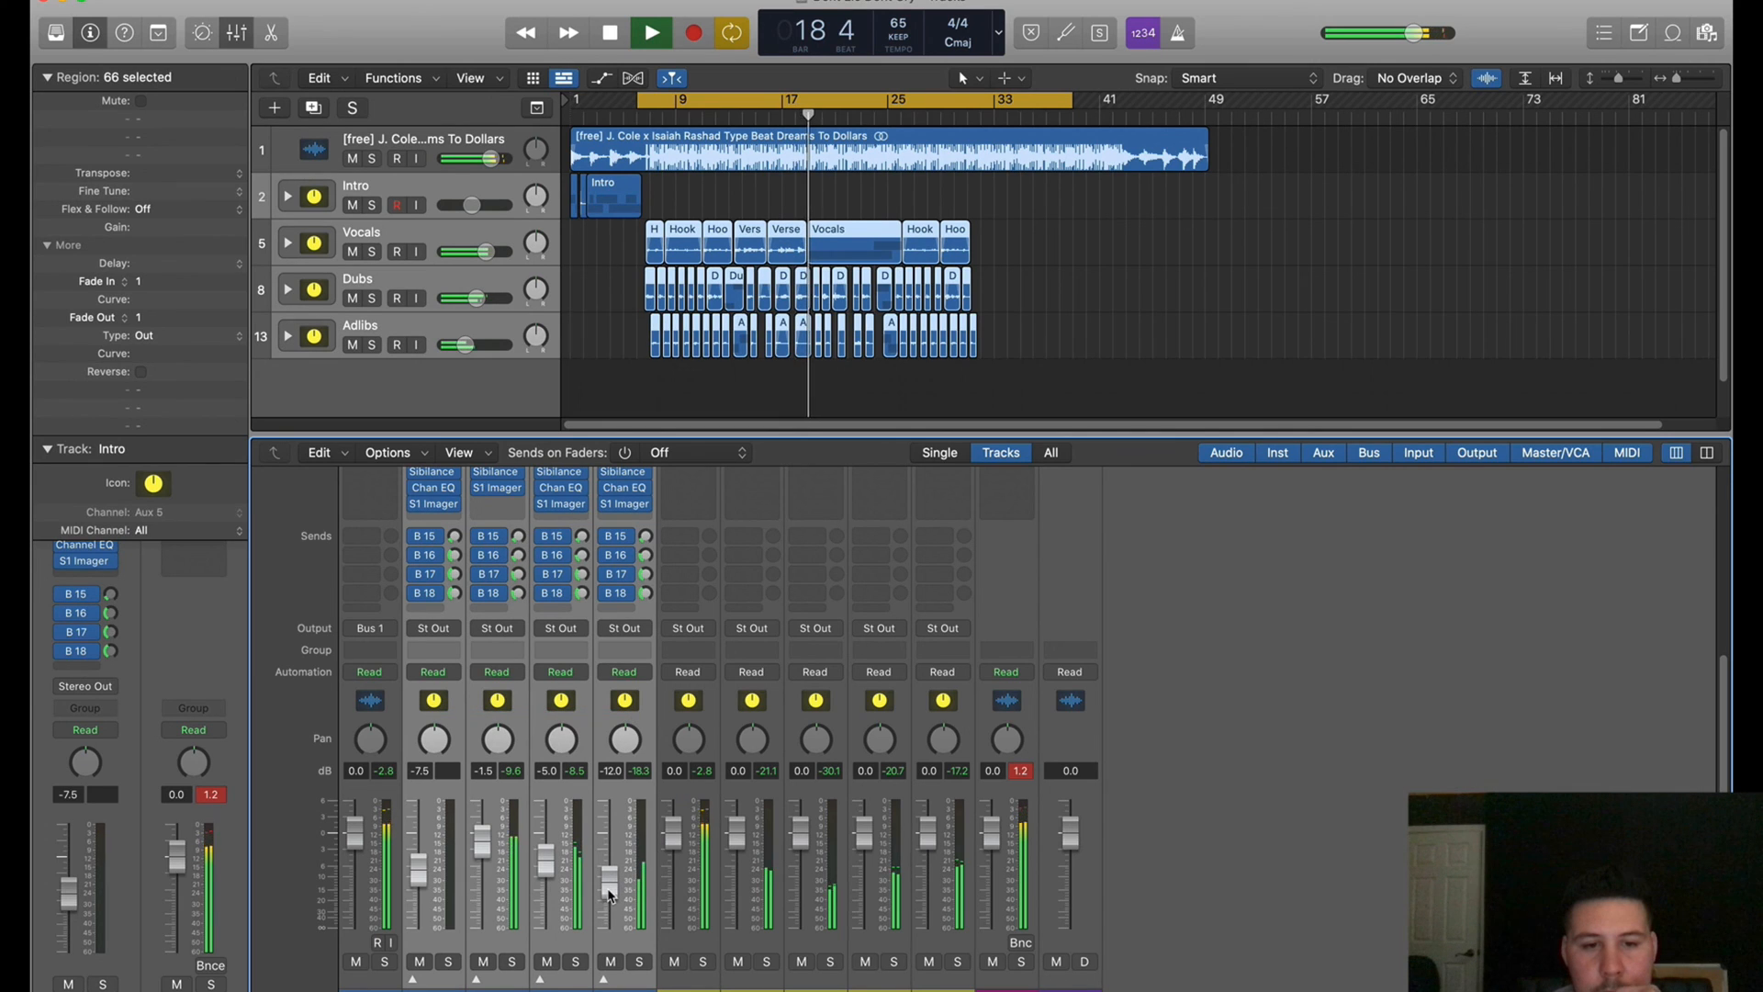
drag(605, 888, 603, 886)
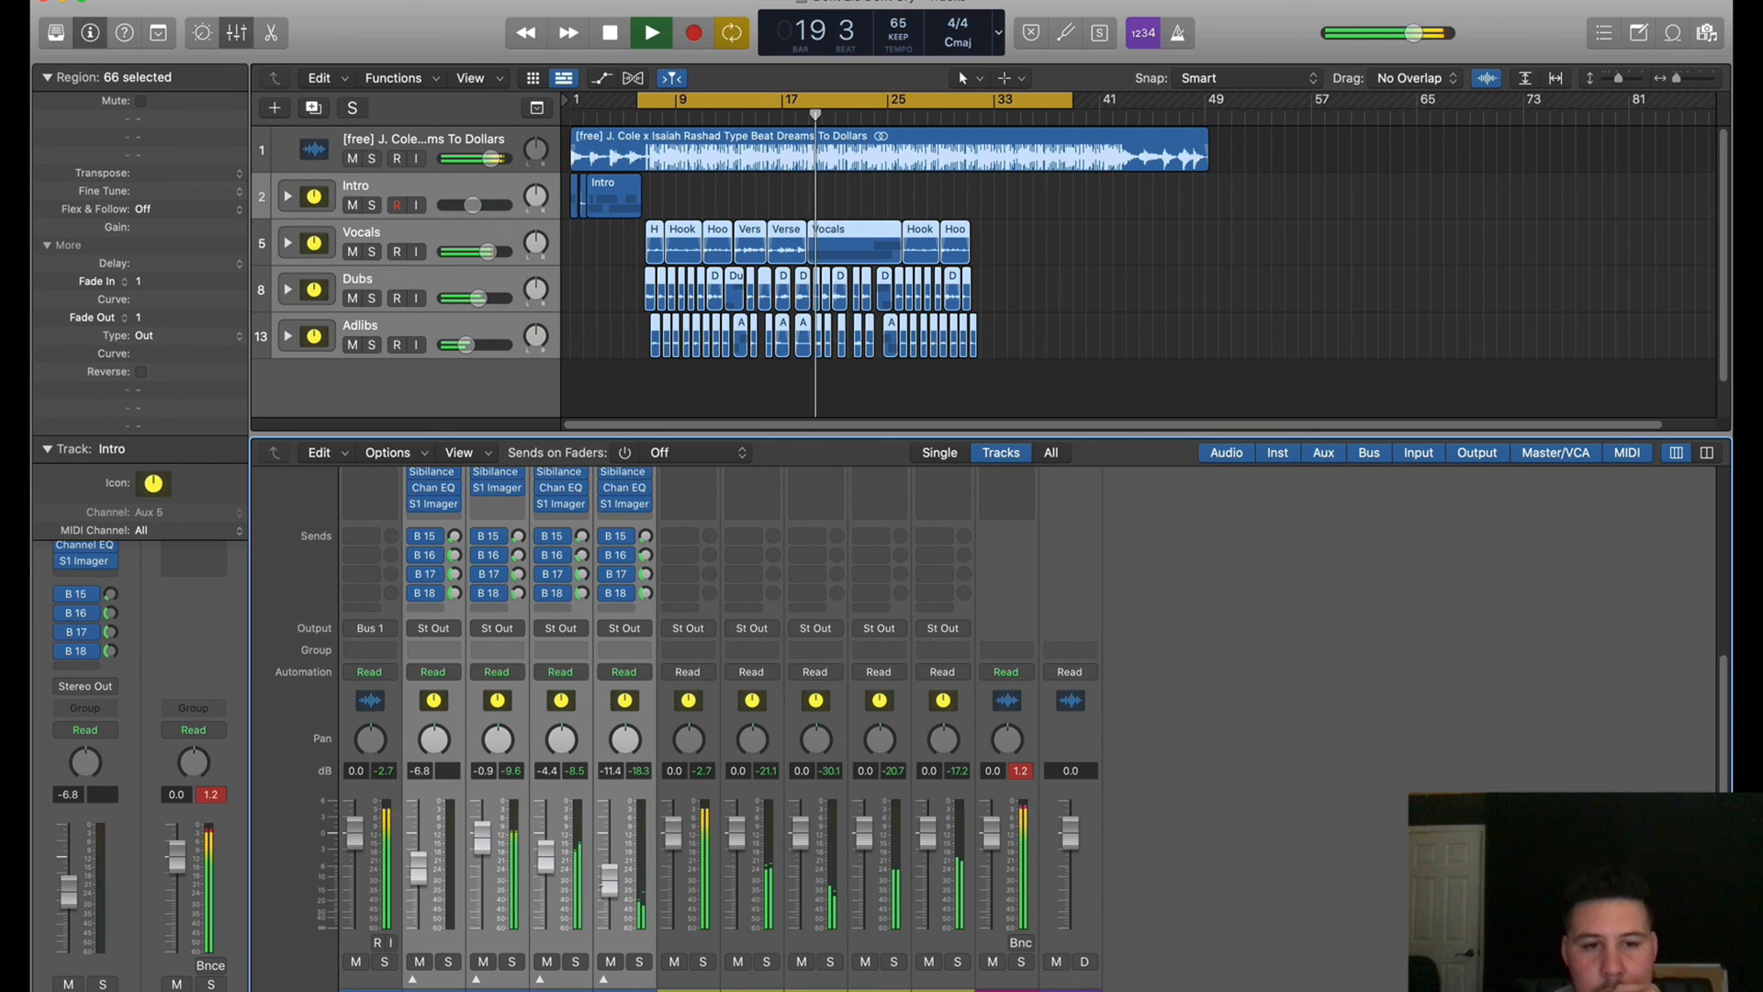
click(809, 387)
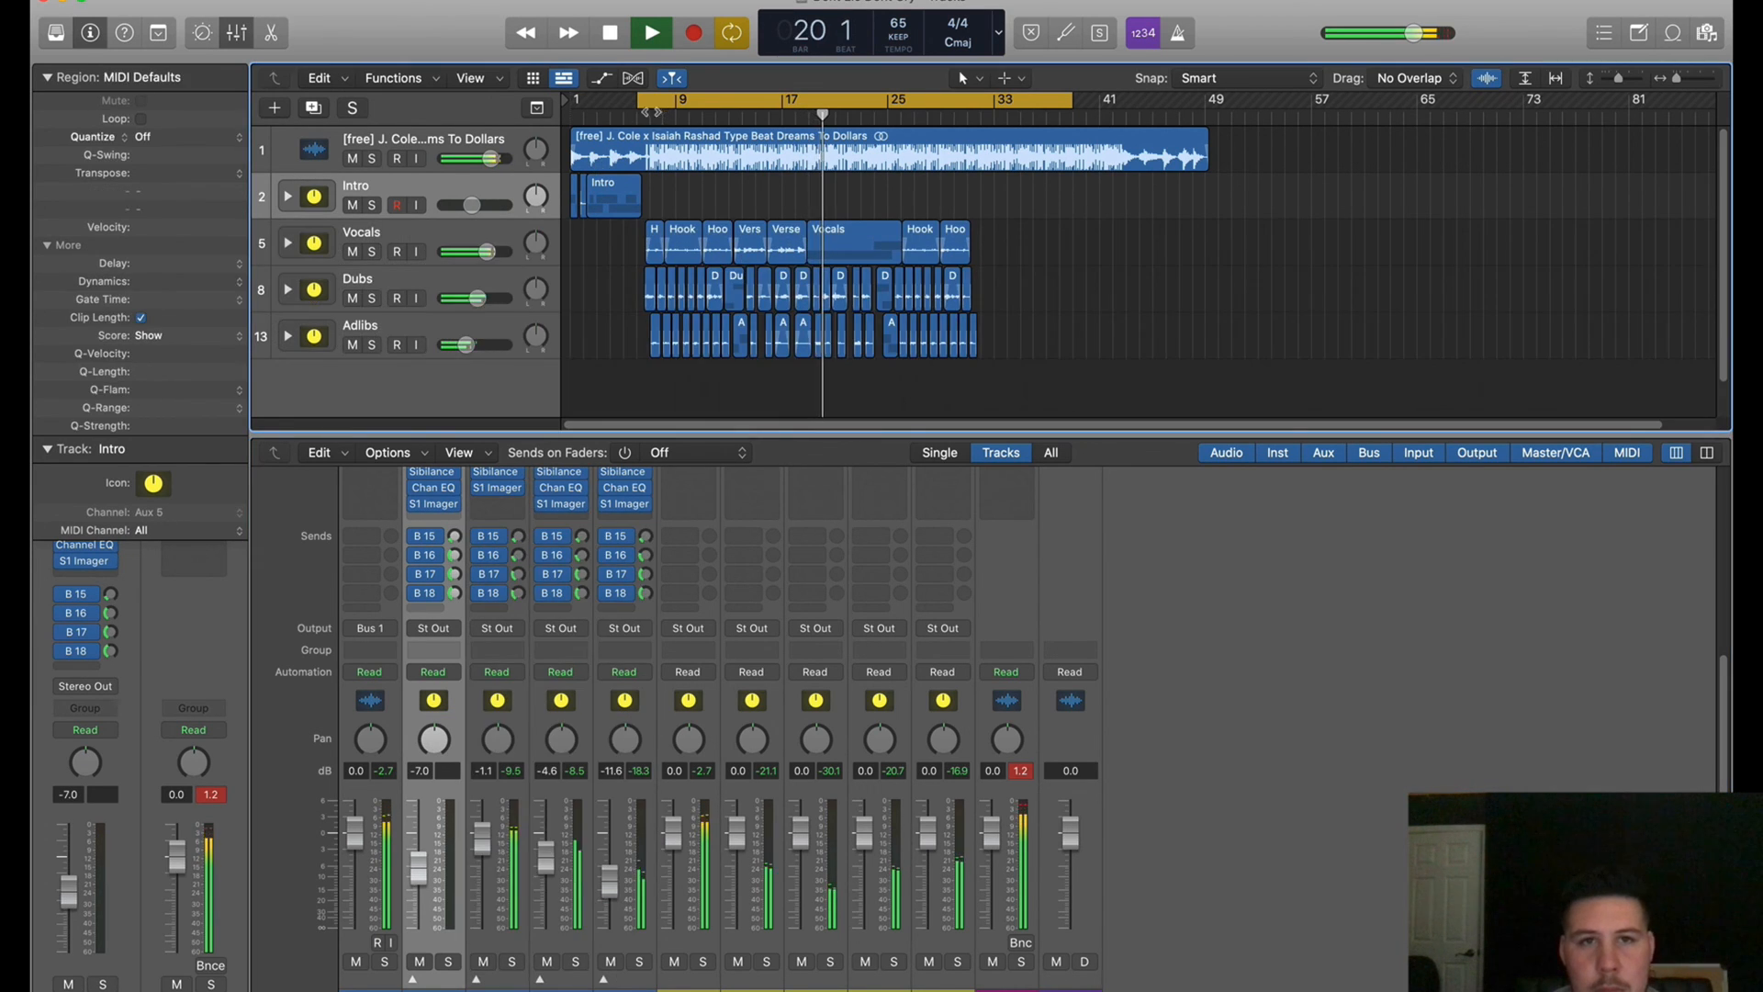
Extend the cycle range back to bar 1, play from there, and lower the Intro stack to -11.0 dB
drag(639, 99, 571, 99)
key(space)
key(space)
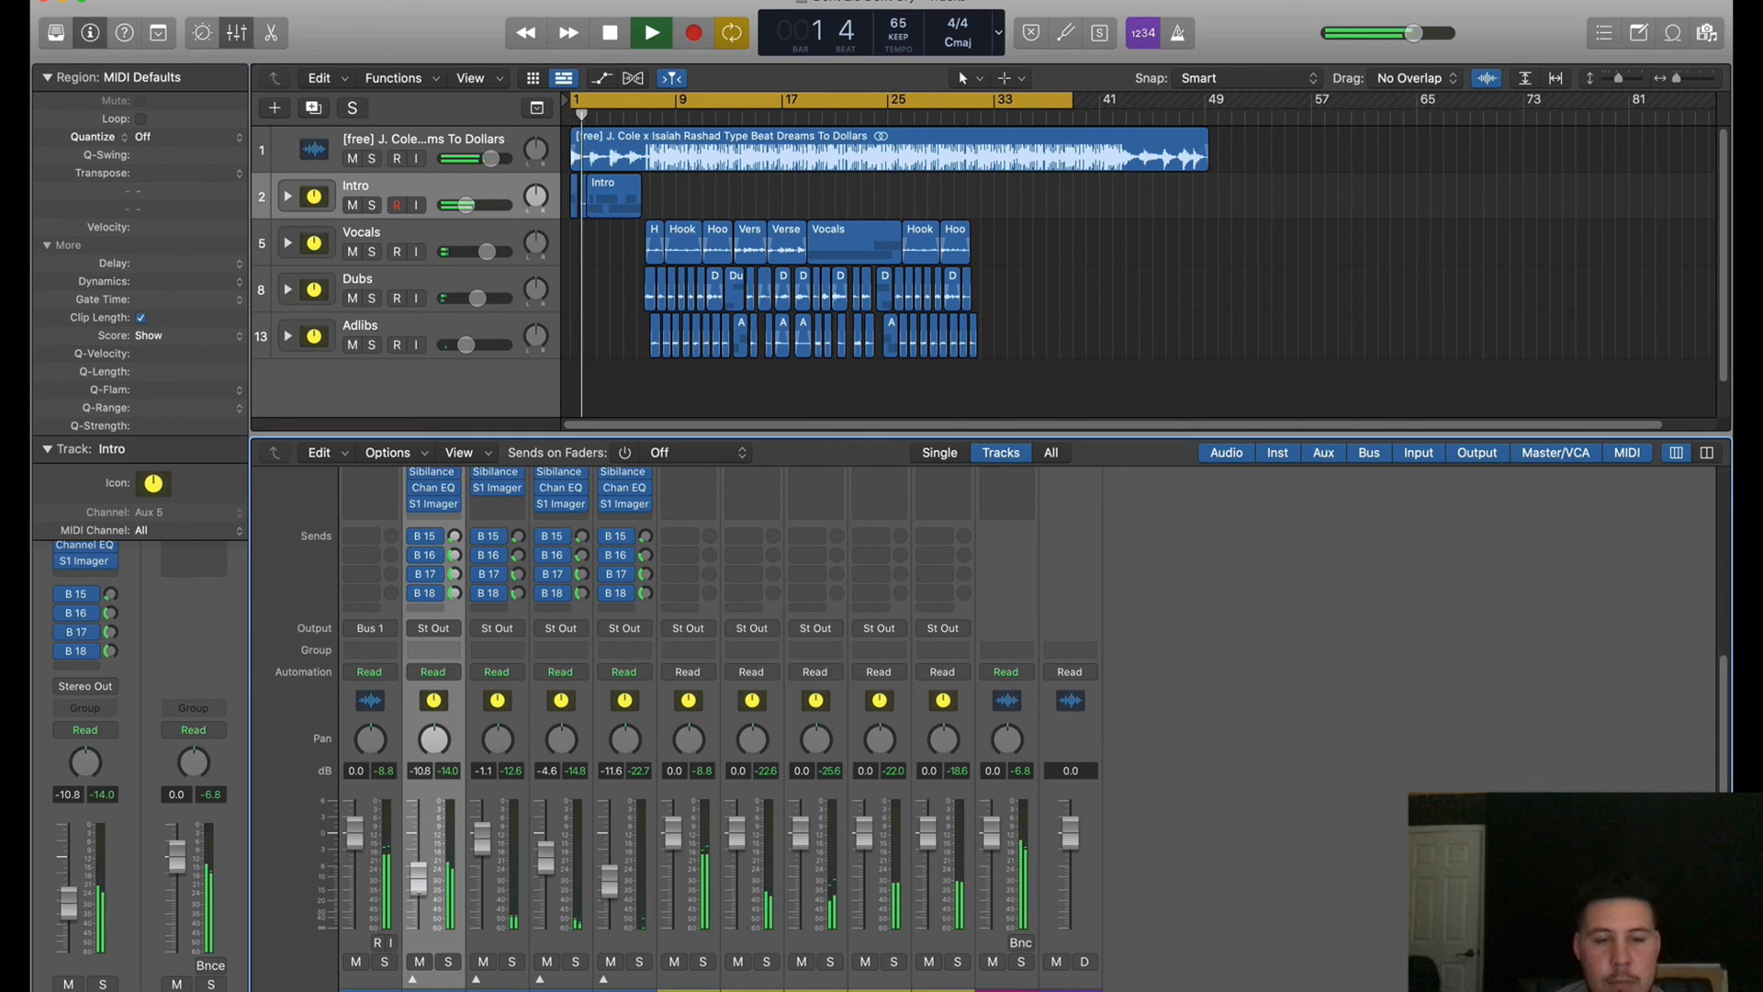
key(space)
key(space)
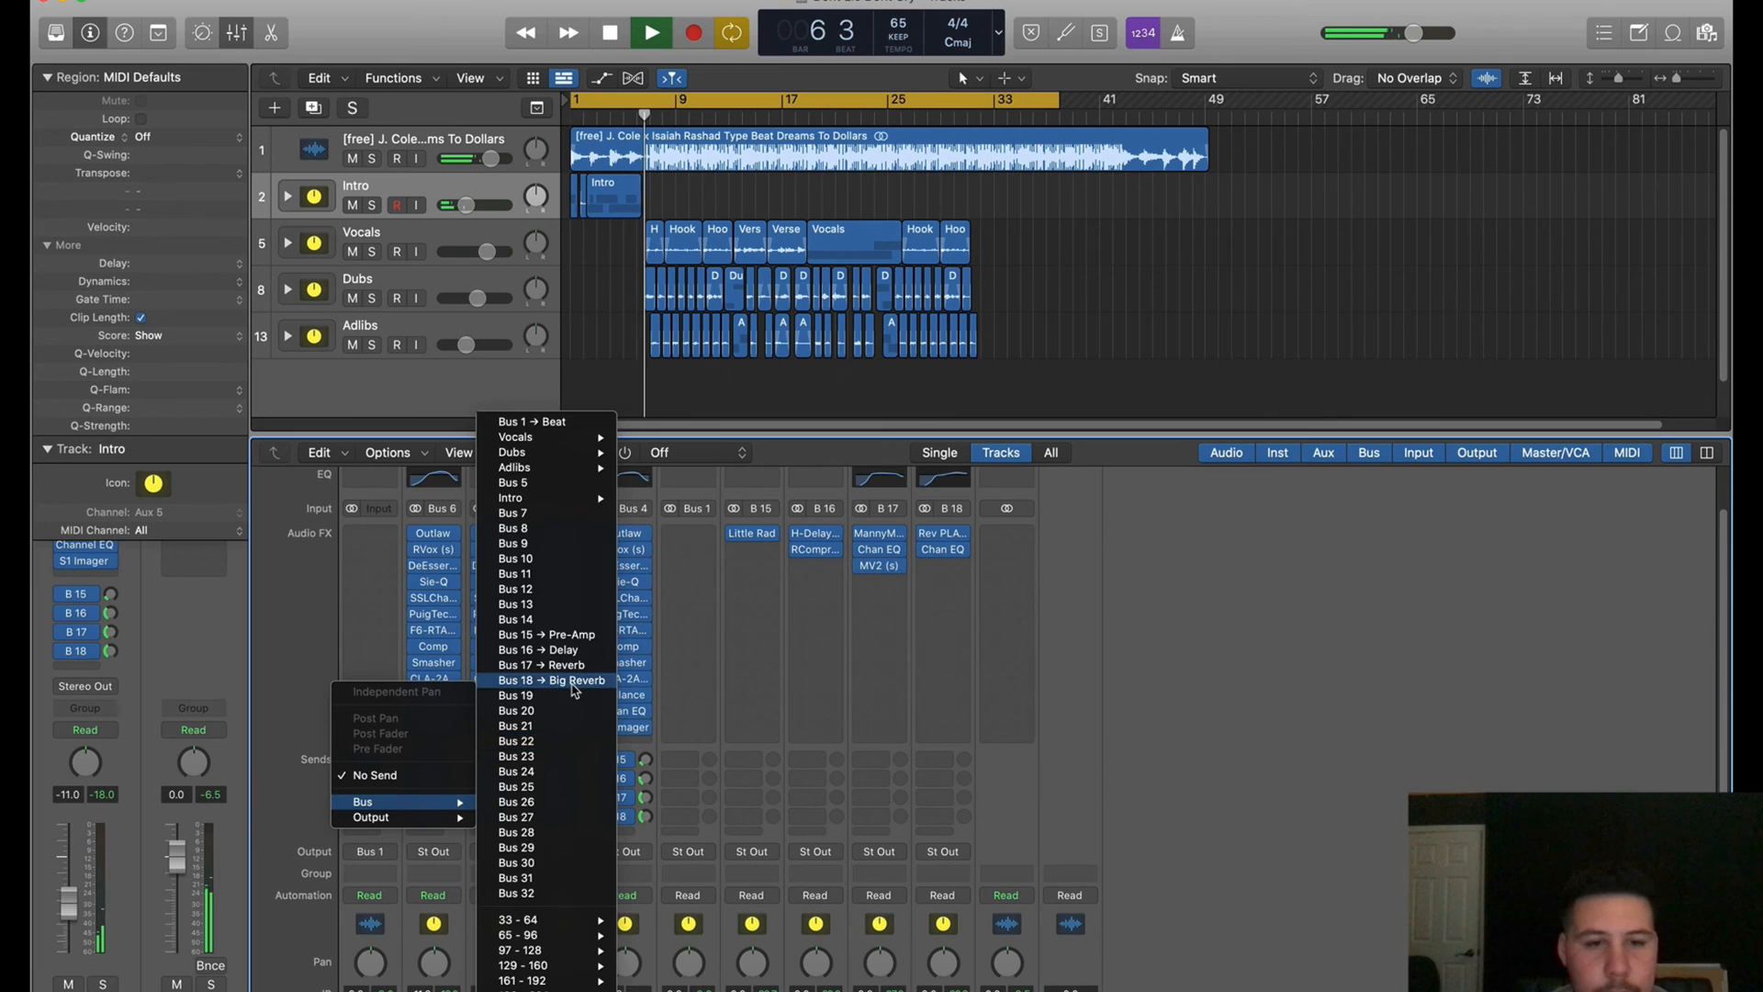
Add a Bus 18 Big Reverb send at about -32.6 dB to the beat track and insert Ozone 9 Elements on it
click(572, 683)
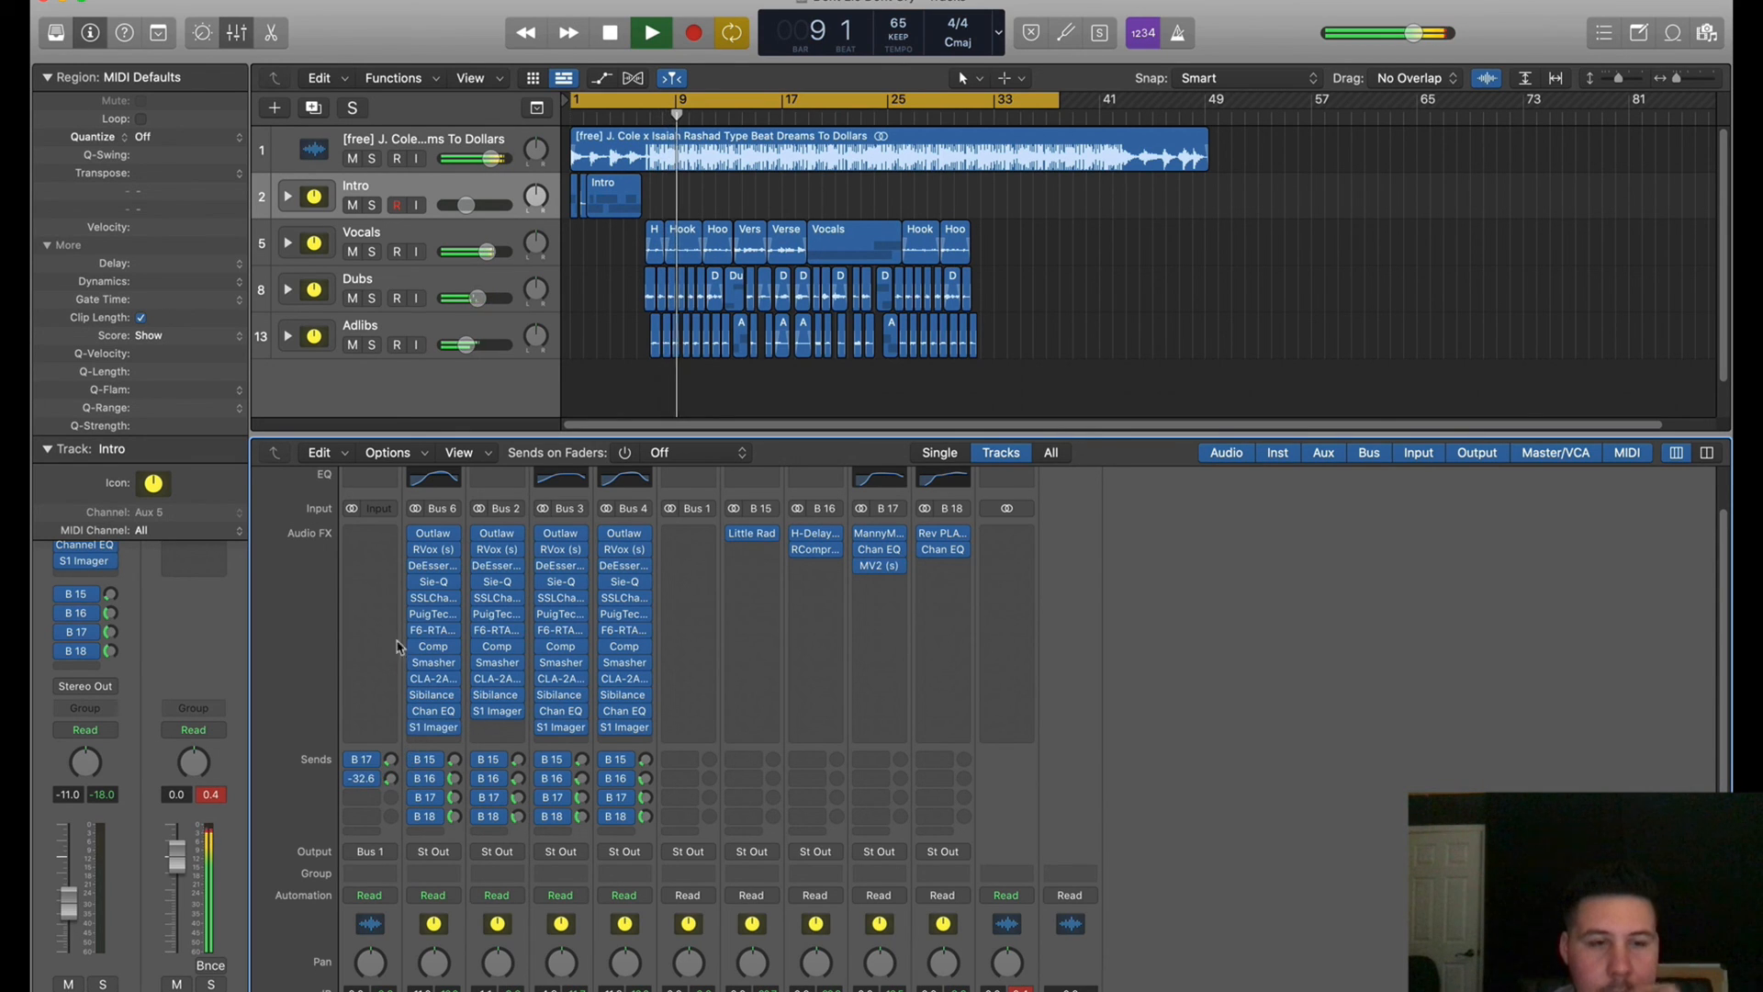
click(381, 549)
click(382, 534)
click(382, 533)
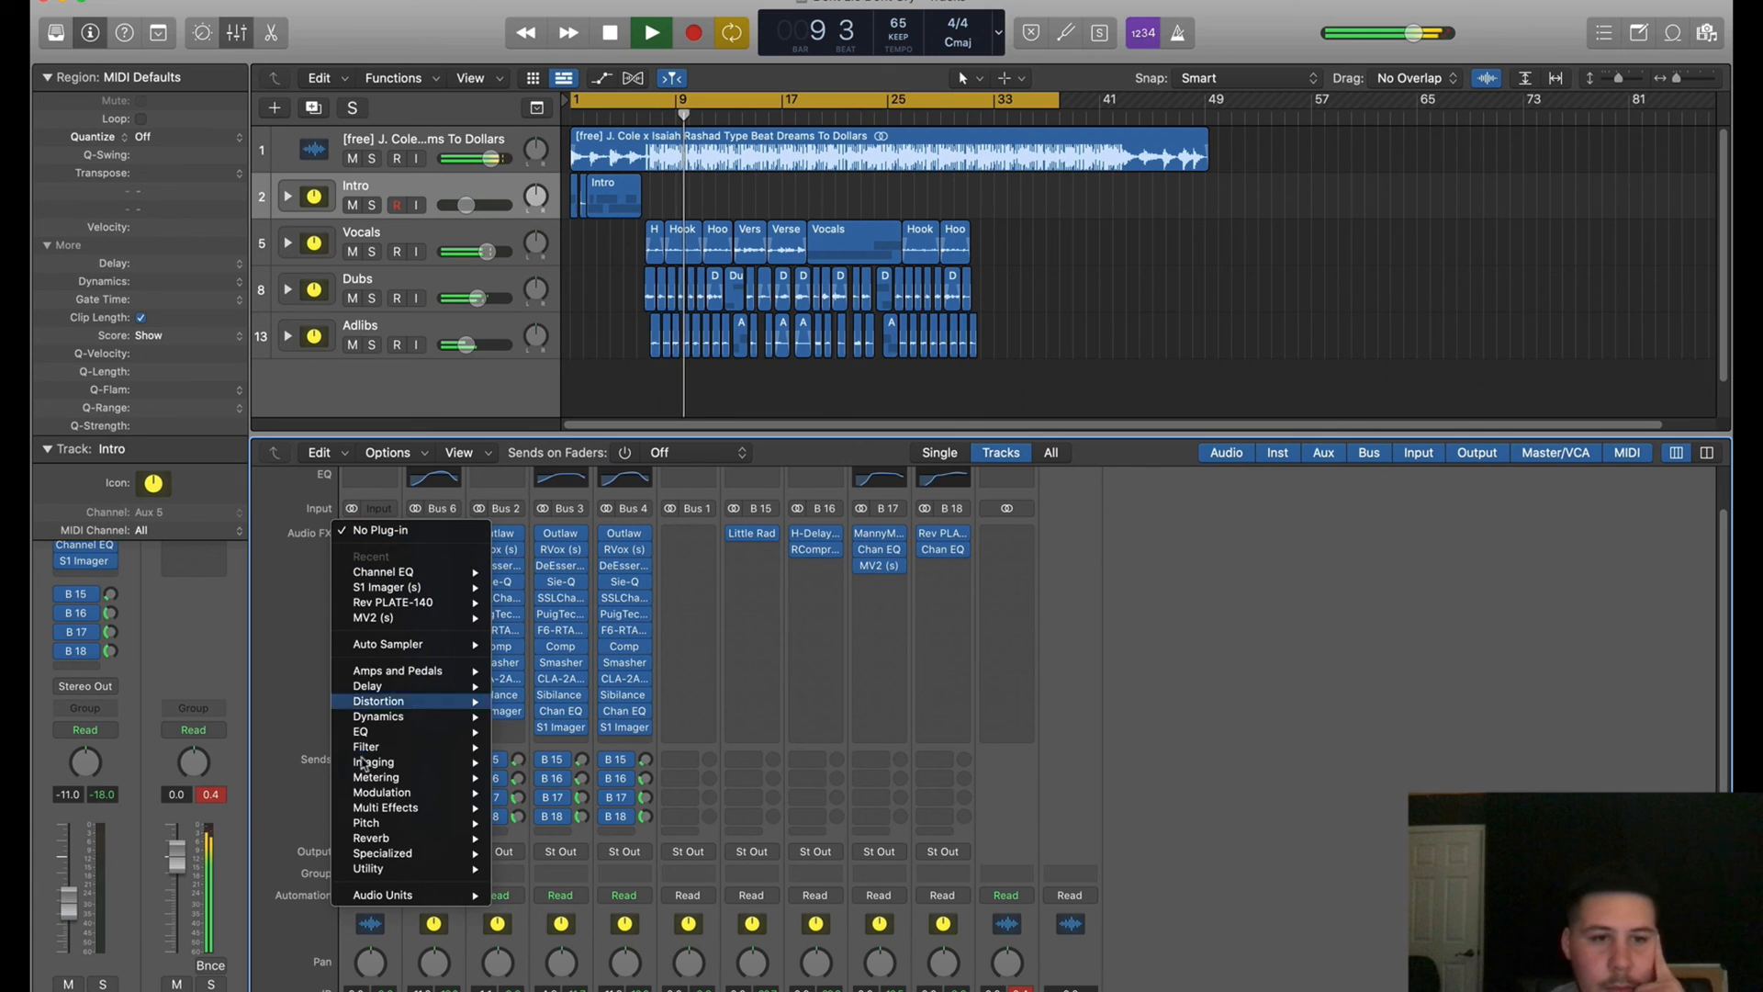
mouse_move(404, 894)
mouse_move(602, 787)
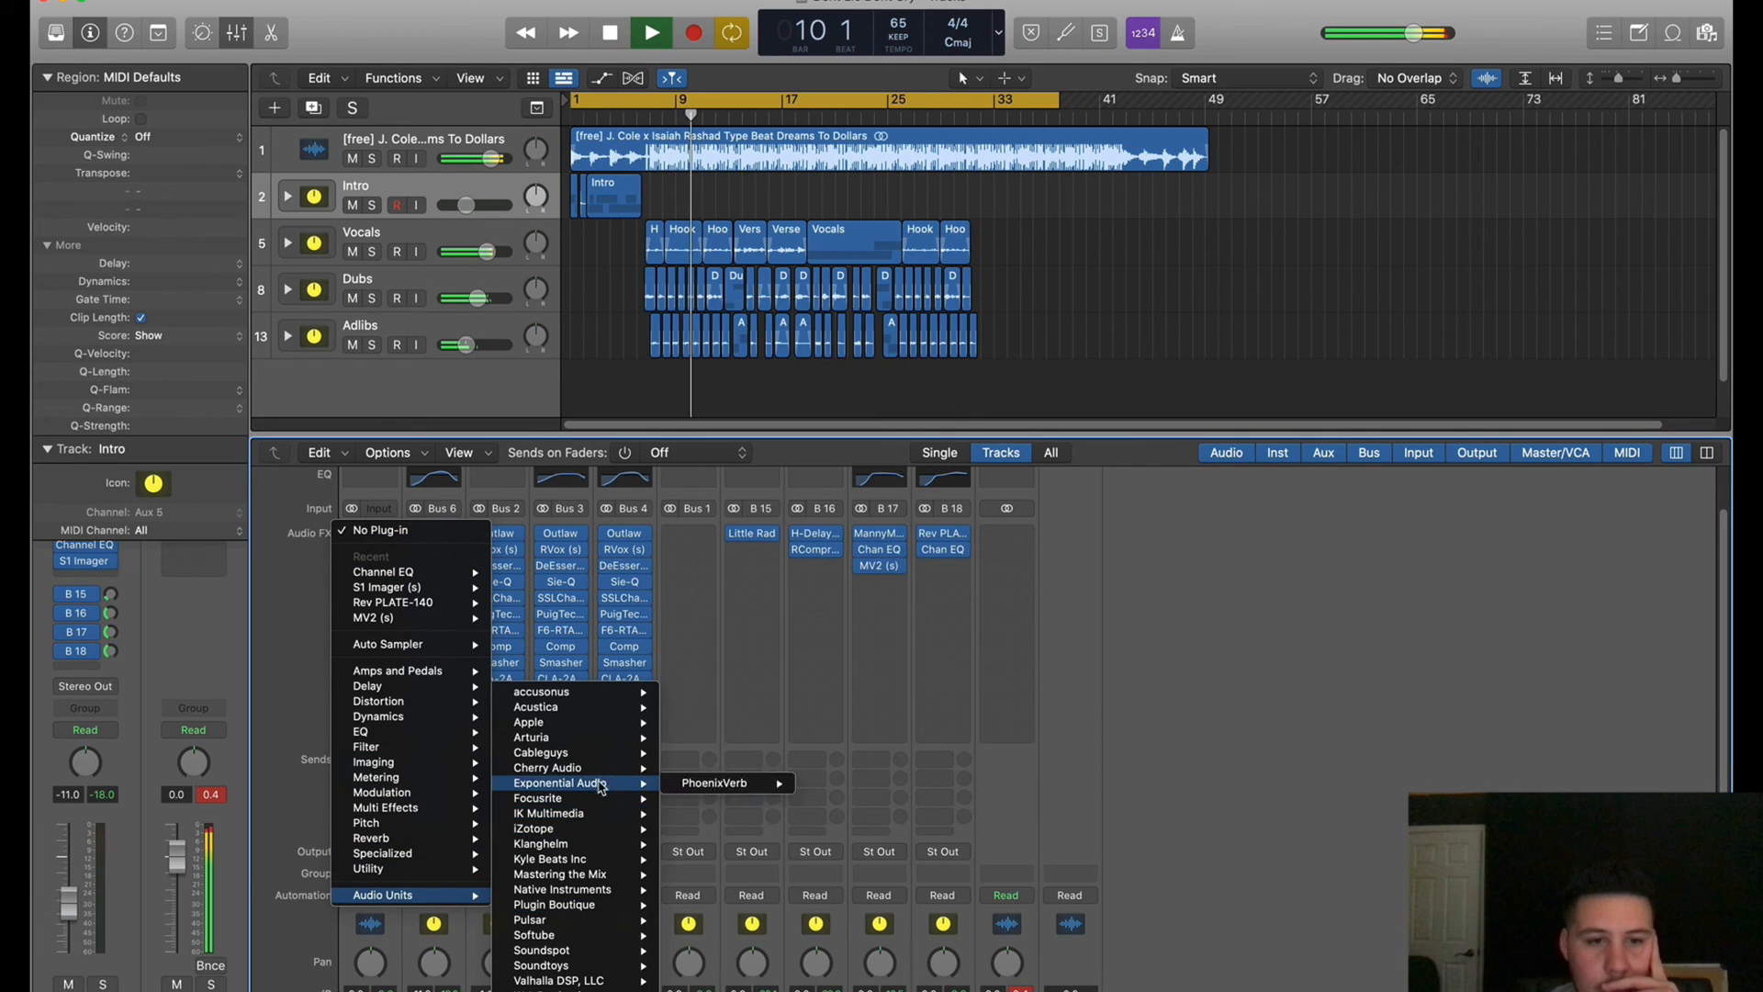
mouse_move(560, 828)
mouse_move(769, 891)
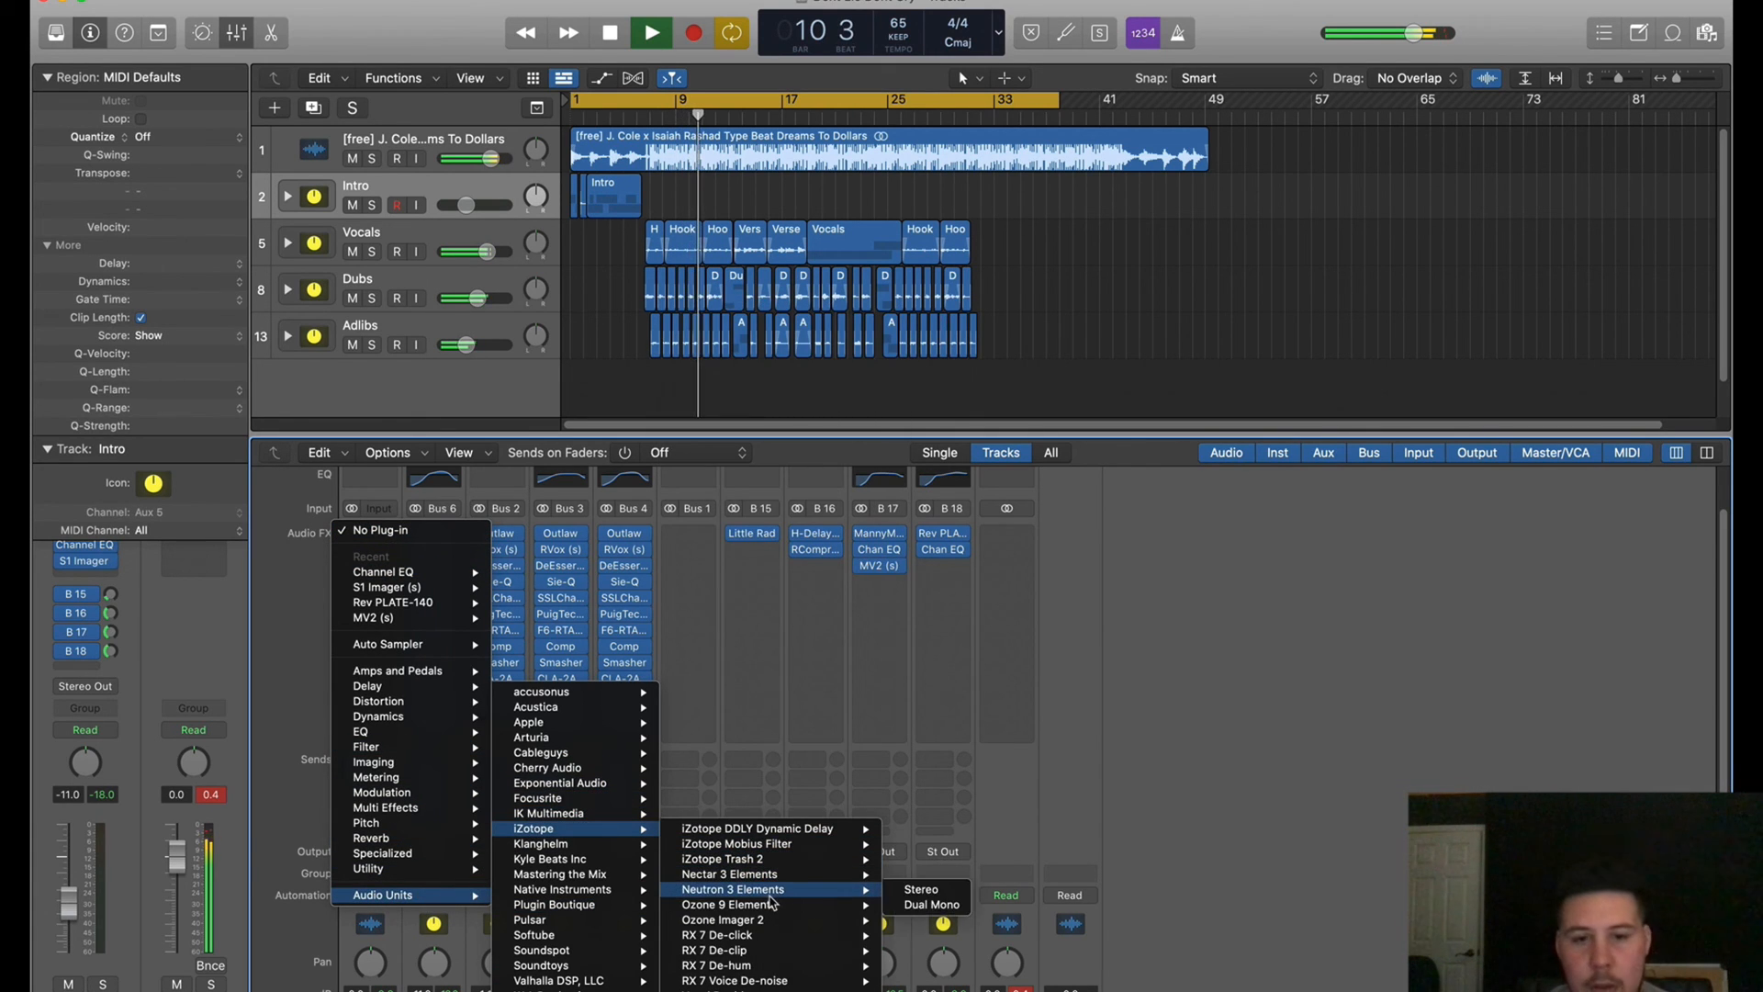
click(954, 907)
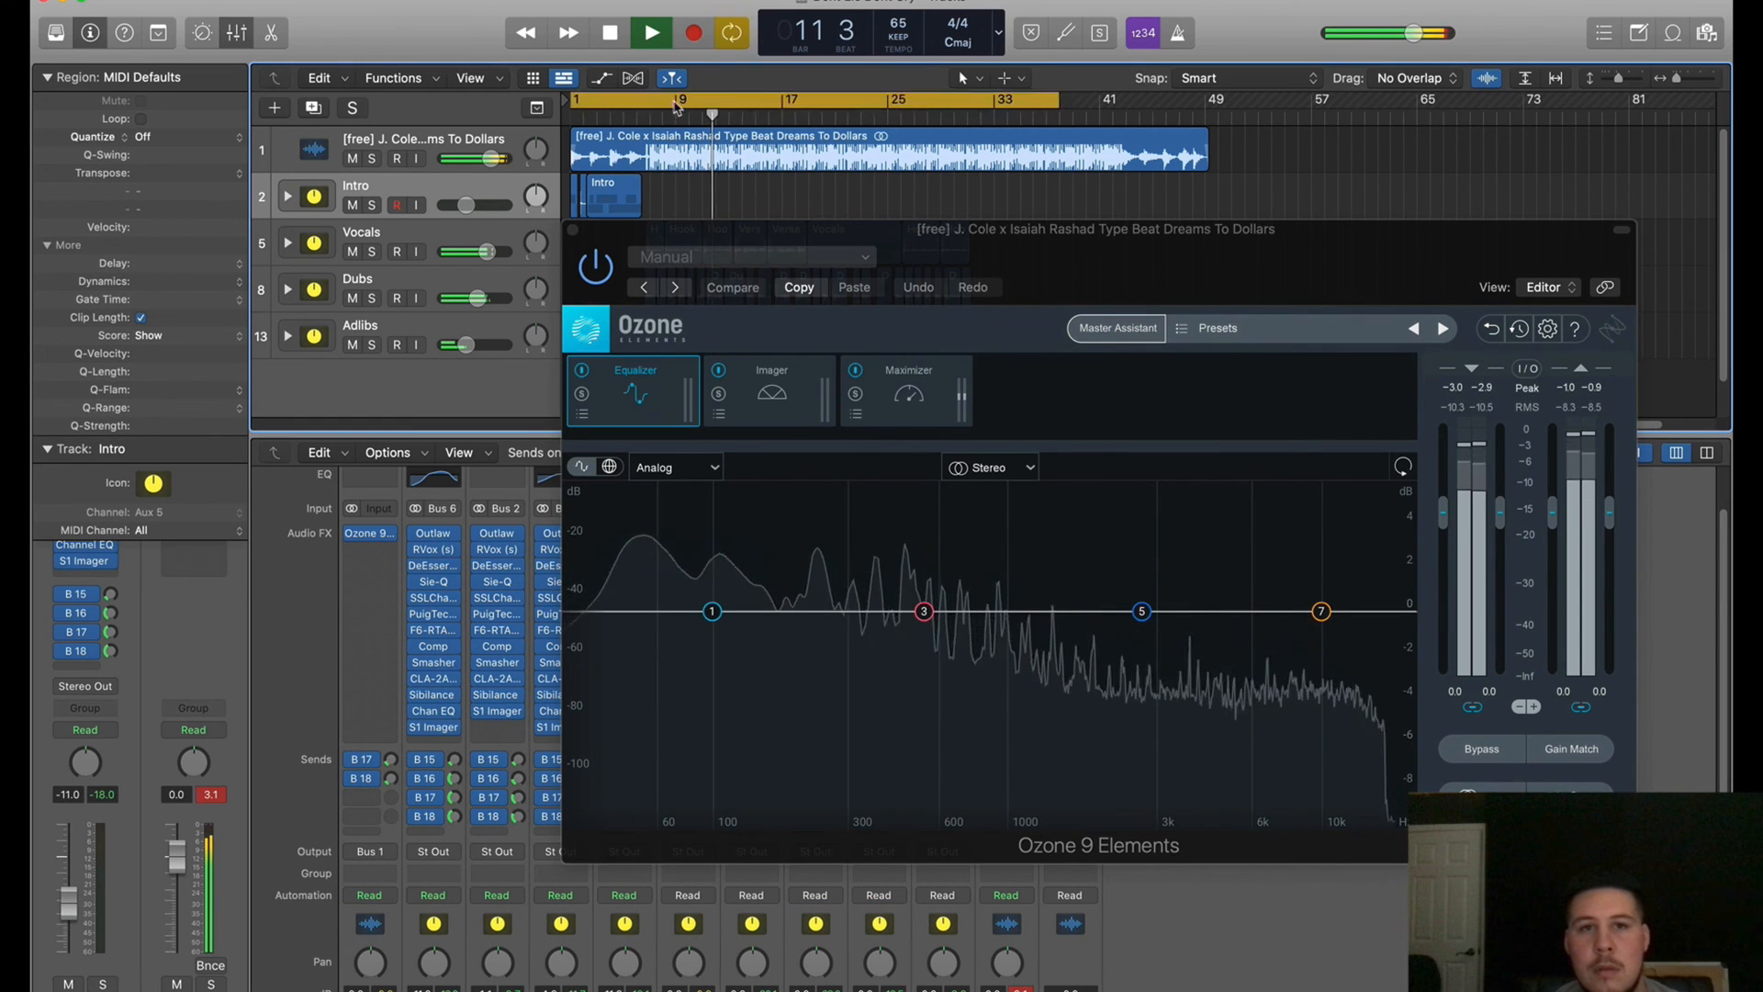
Set the cycle range to run from bar 9 to about bar 17
drag(676, 101, 789, 101)
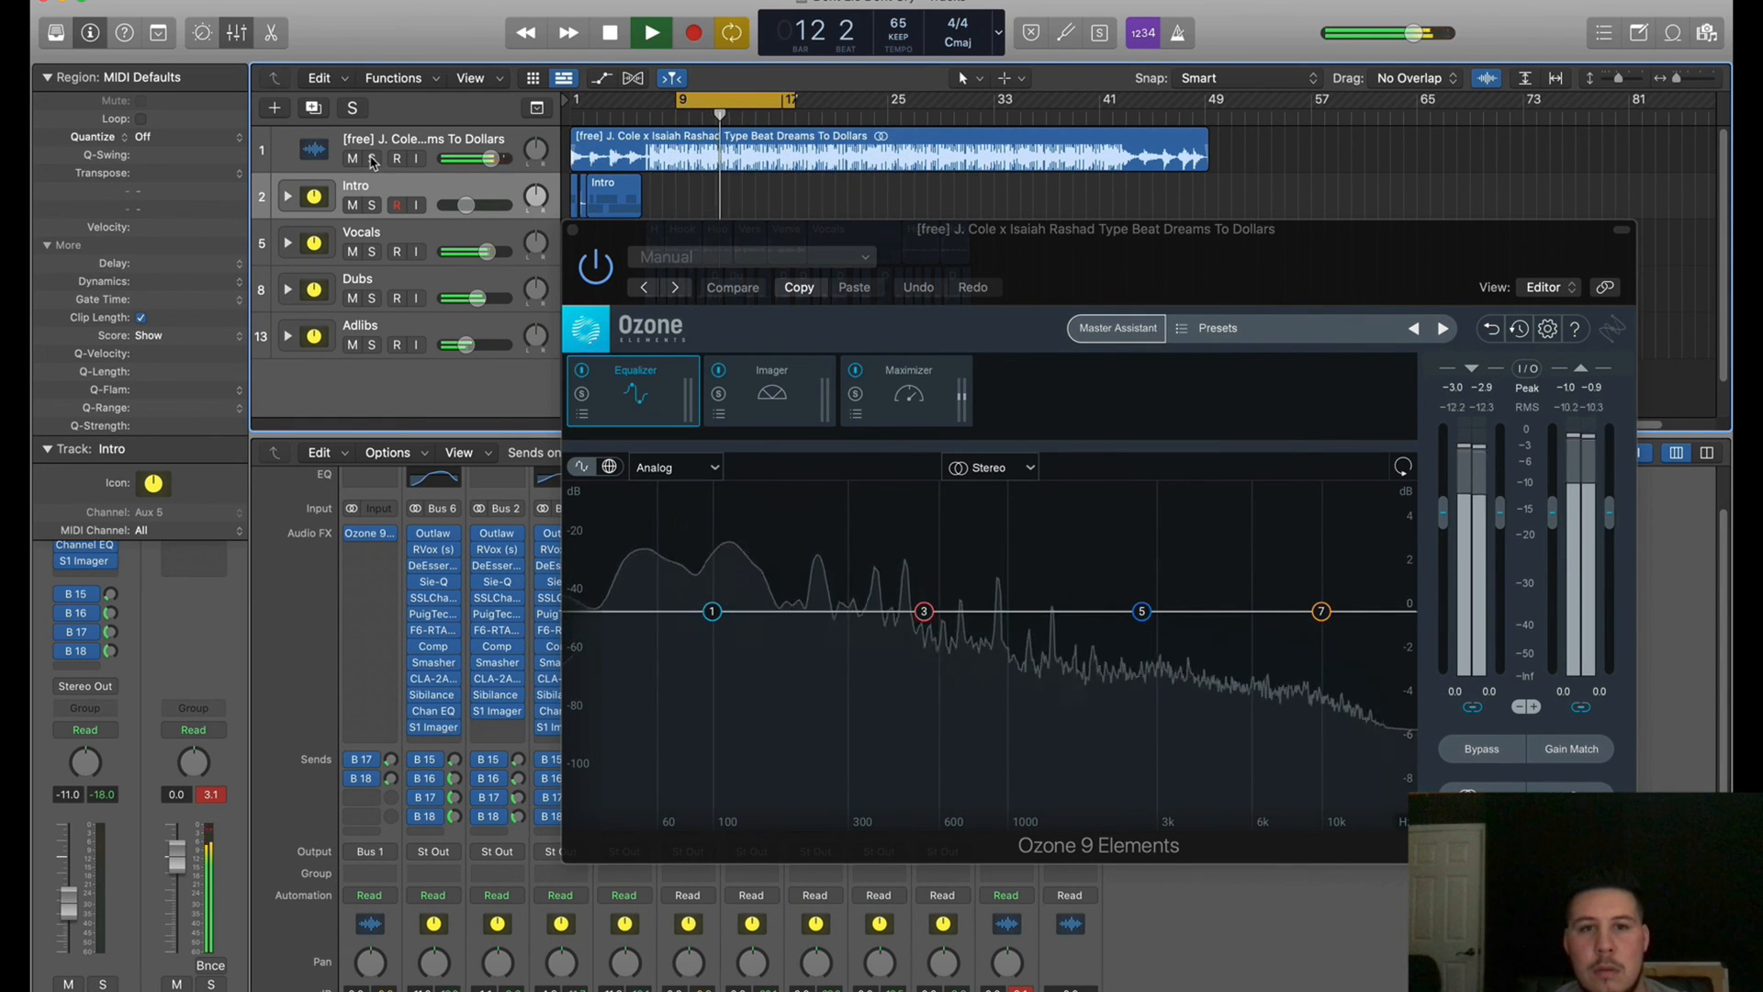
Solo the beat track and run Ozone's Master Assistant at Low intensity for Streaming, accepting its suggestion
click(372, 159)
click(1117, 328)
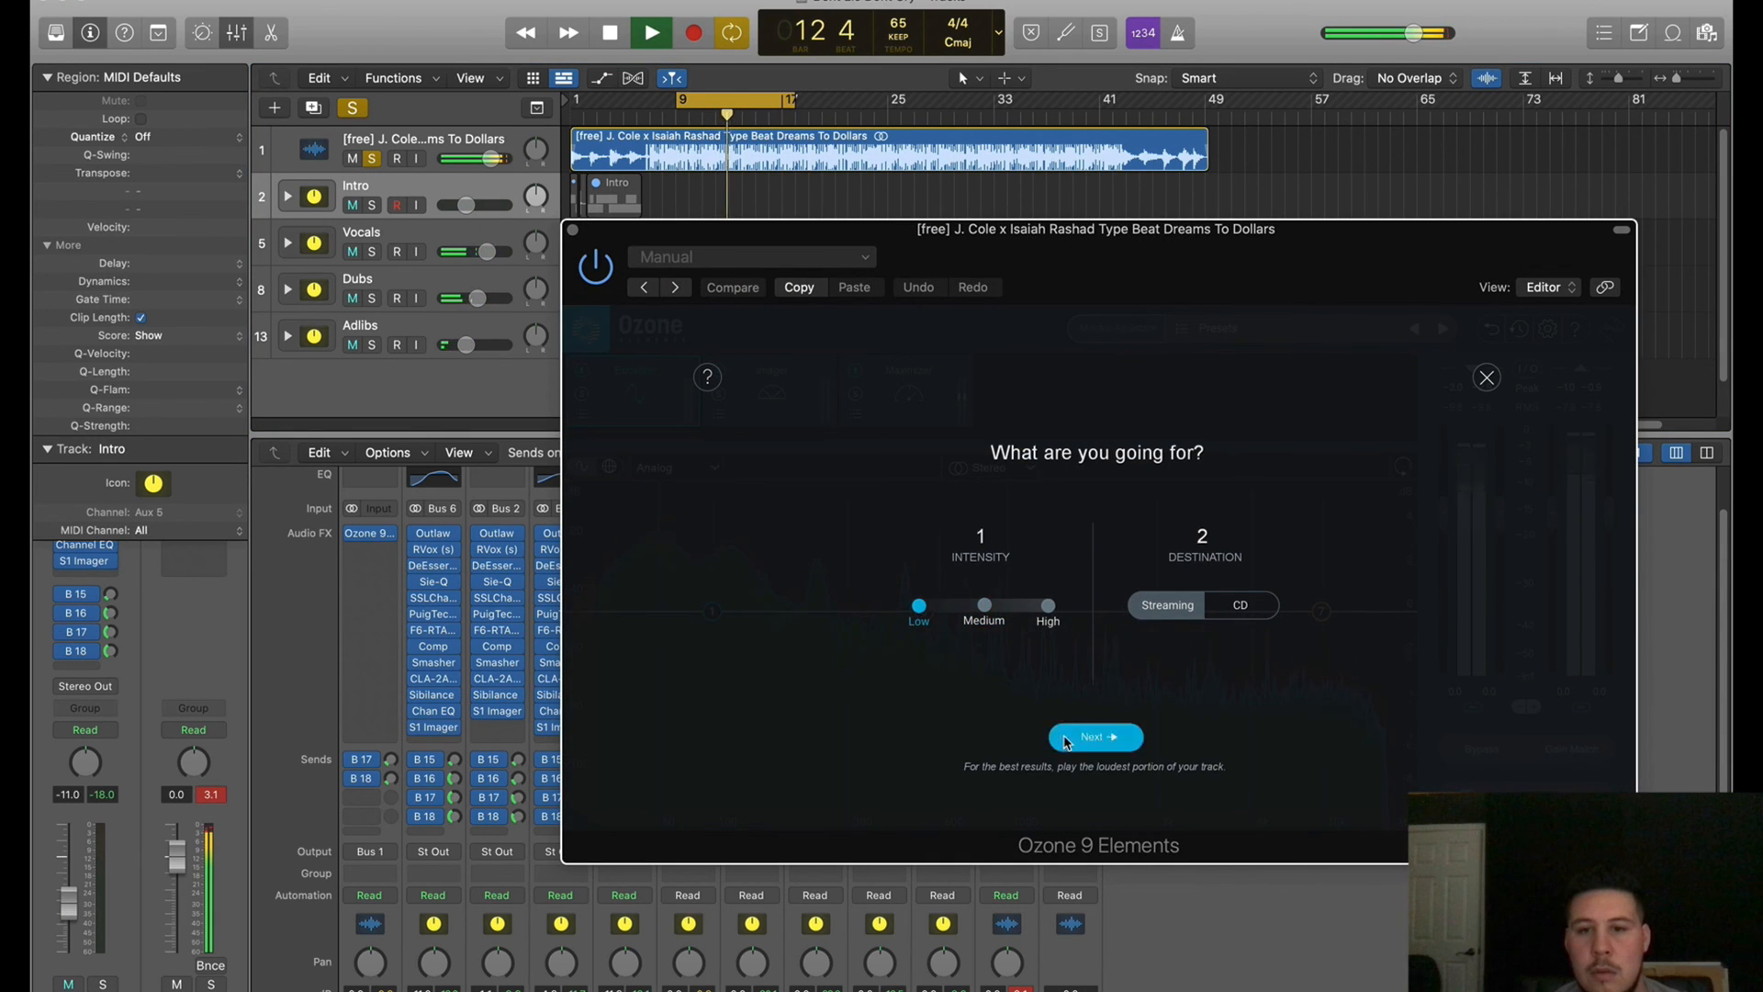
click(1093, 737)
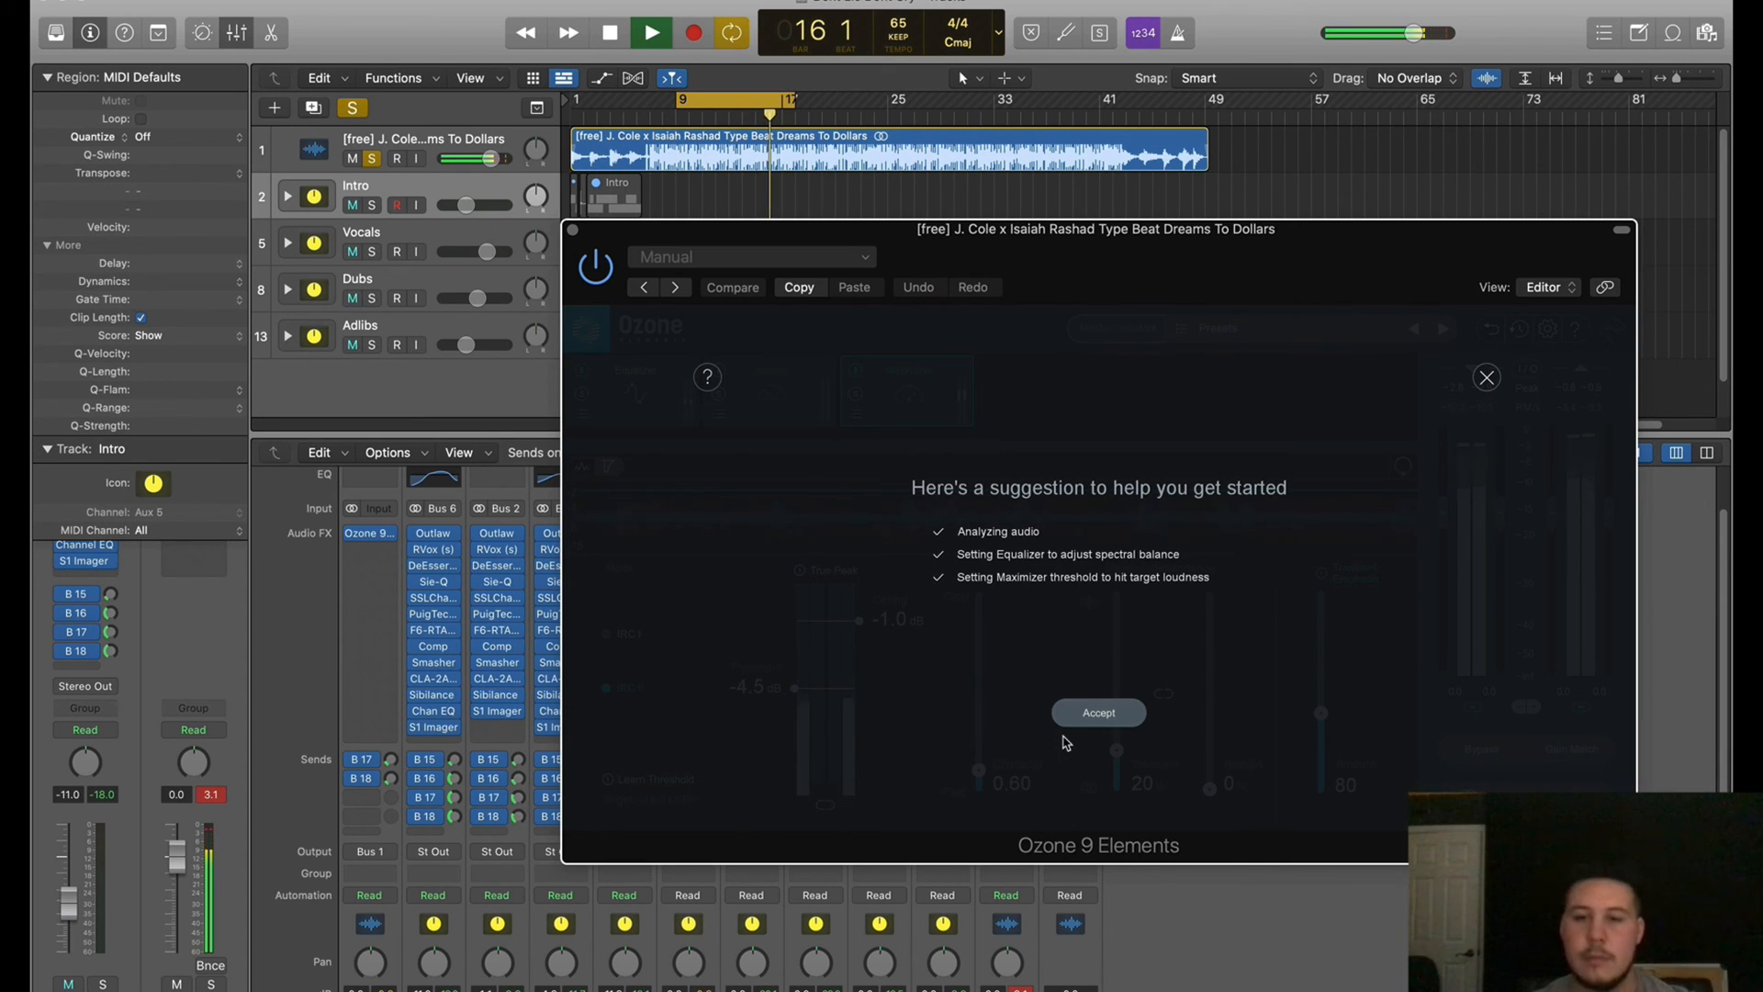
click(1096, 713)
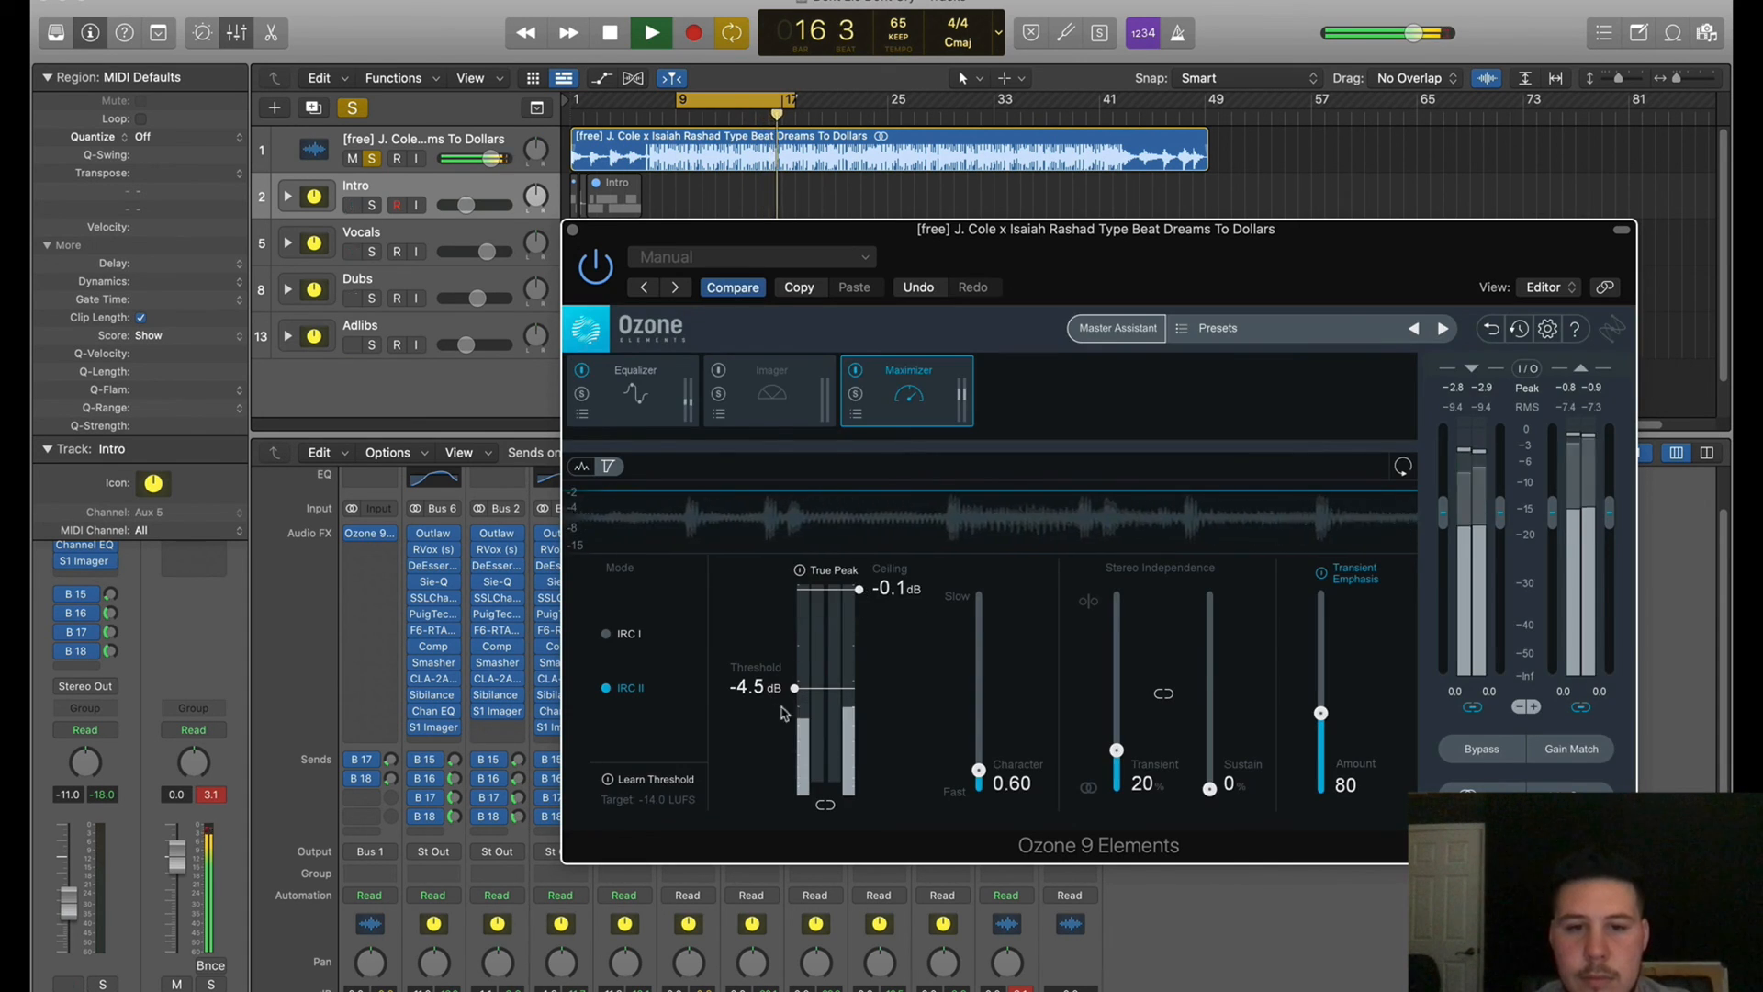
Raise the Maximizer's threshold and ceiling to 0.0 dB
drag(794, 688, 837, 516)
drag(859, 590, 854, 551)
Set Equalizer band 3 to -0.8 dB, band 2 to -0.3 dB, band 4 to 1.3 dB and the band 8 high shelf to 1.2 dB
click(663, 404)
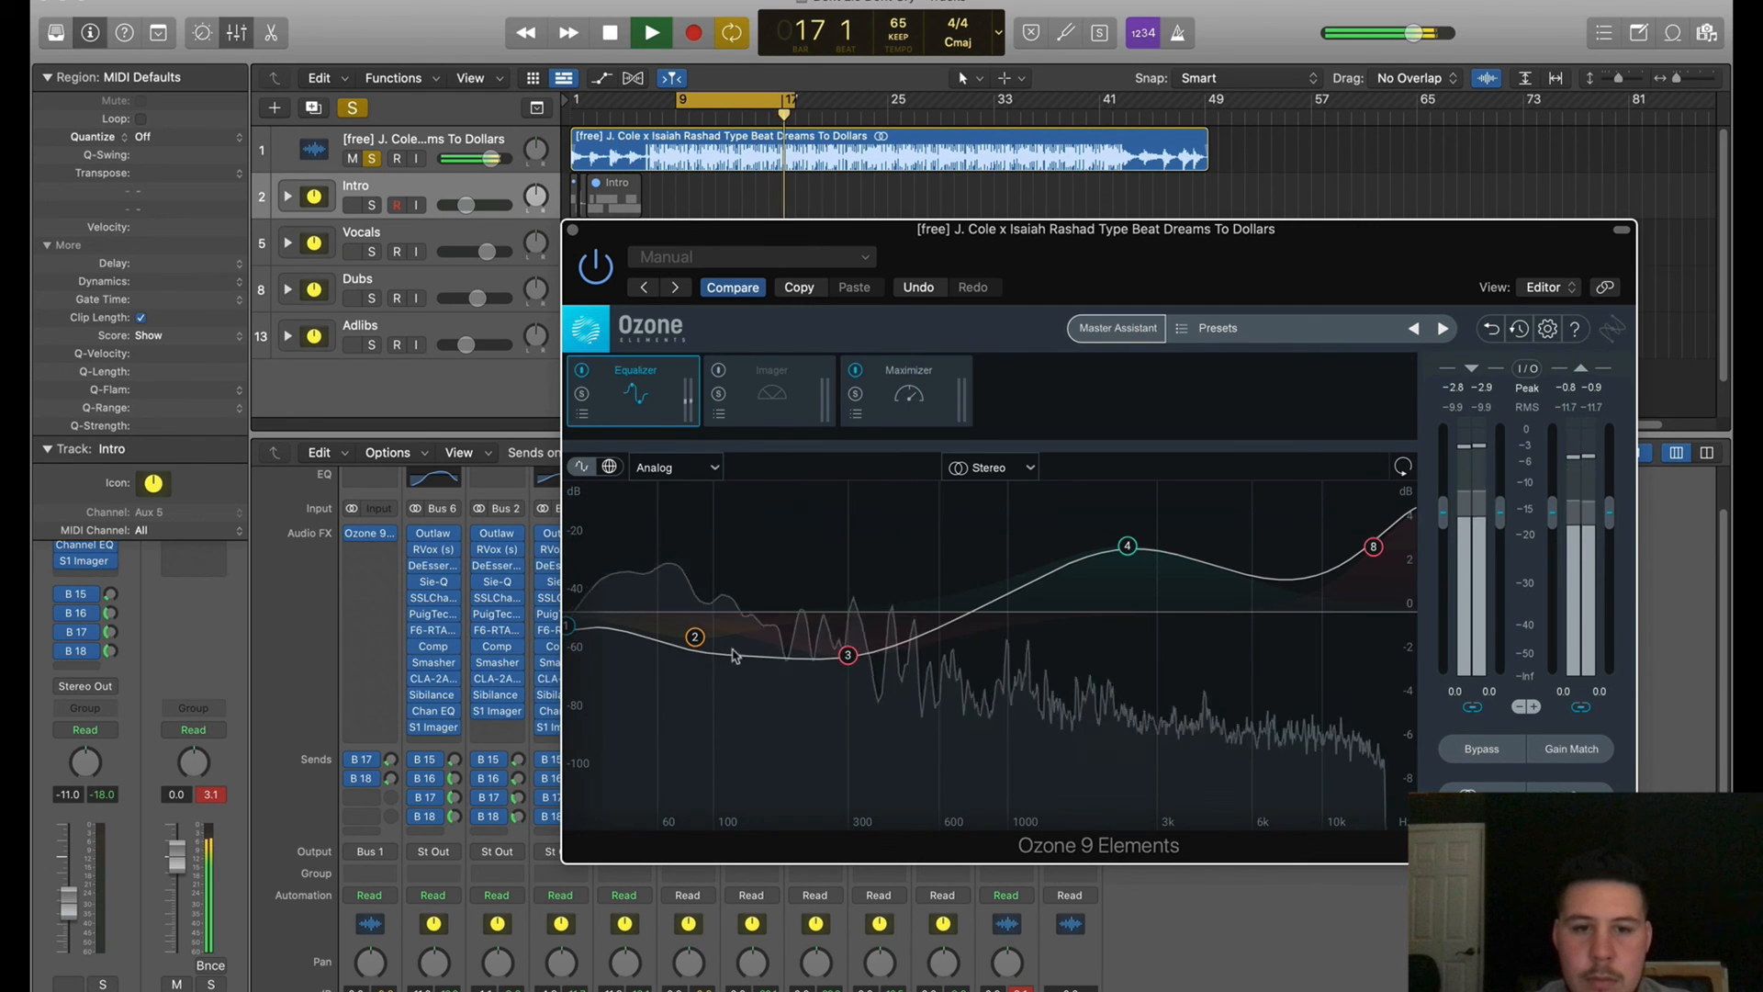
drag(847, 655, 846, 629)
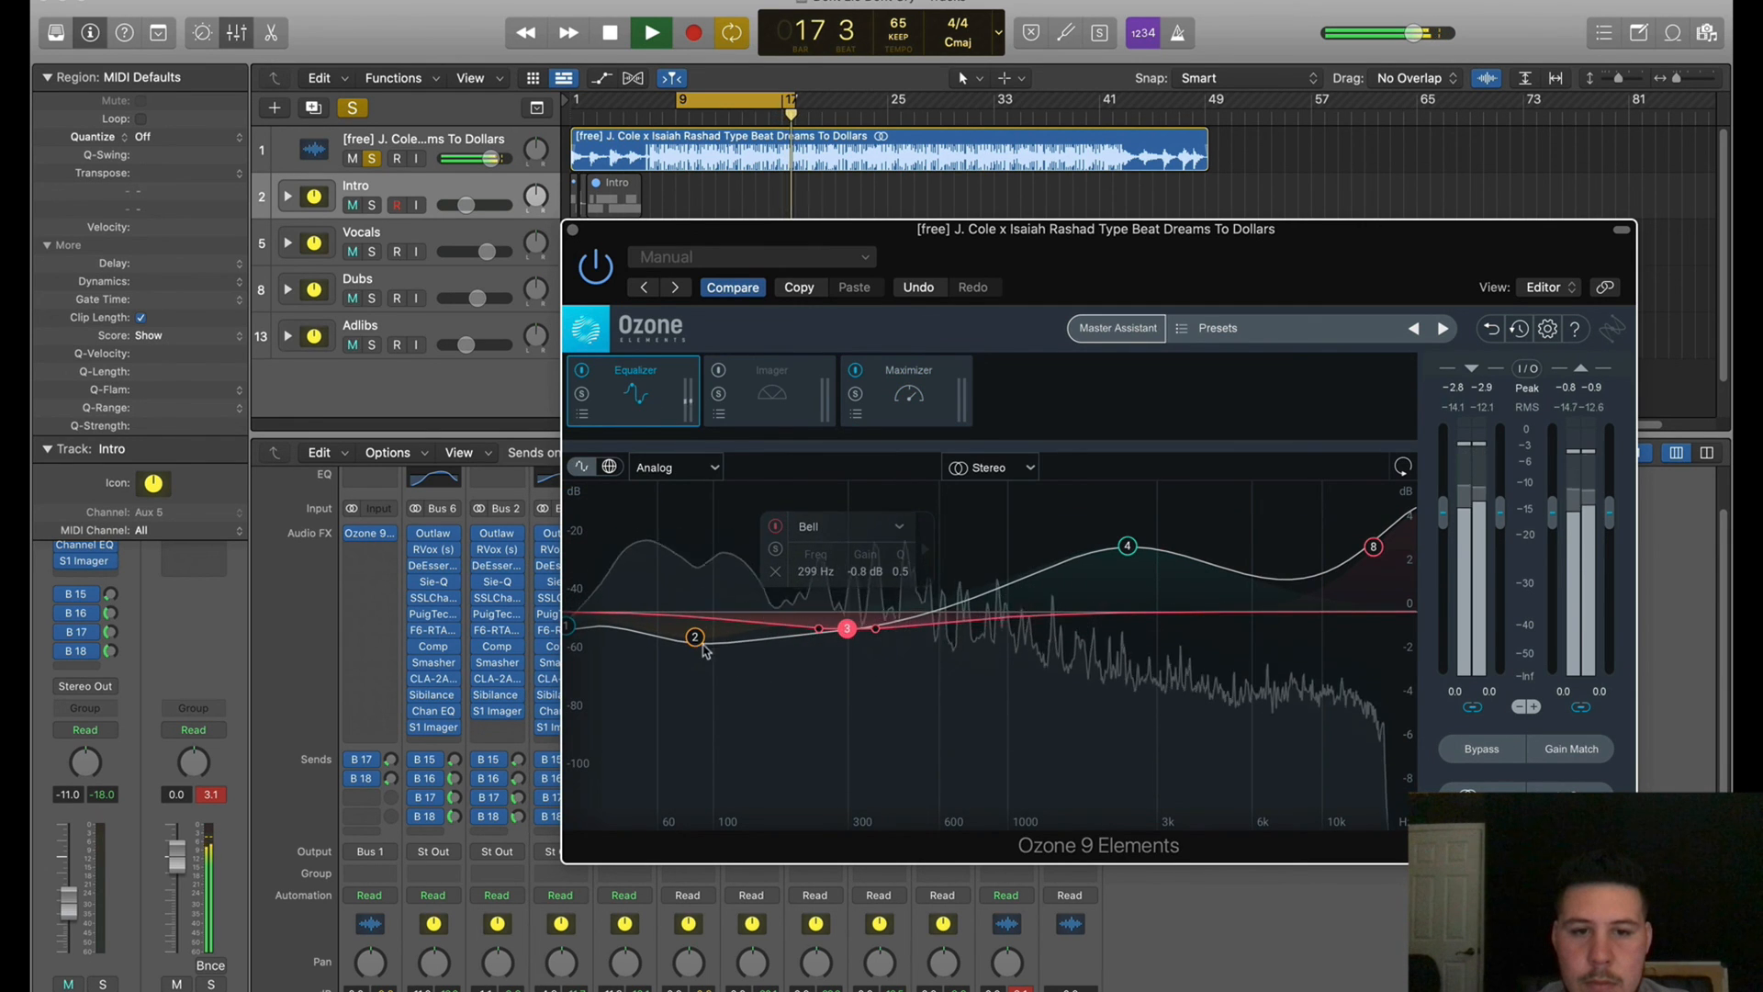
drag(698, 640, 695, 618)
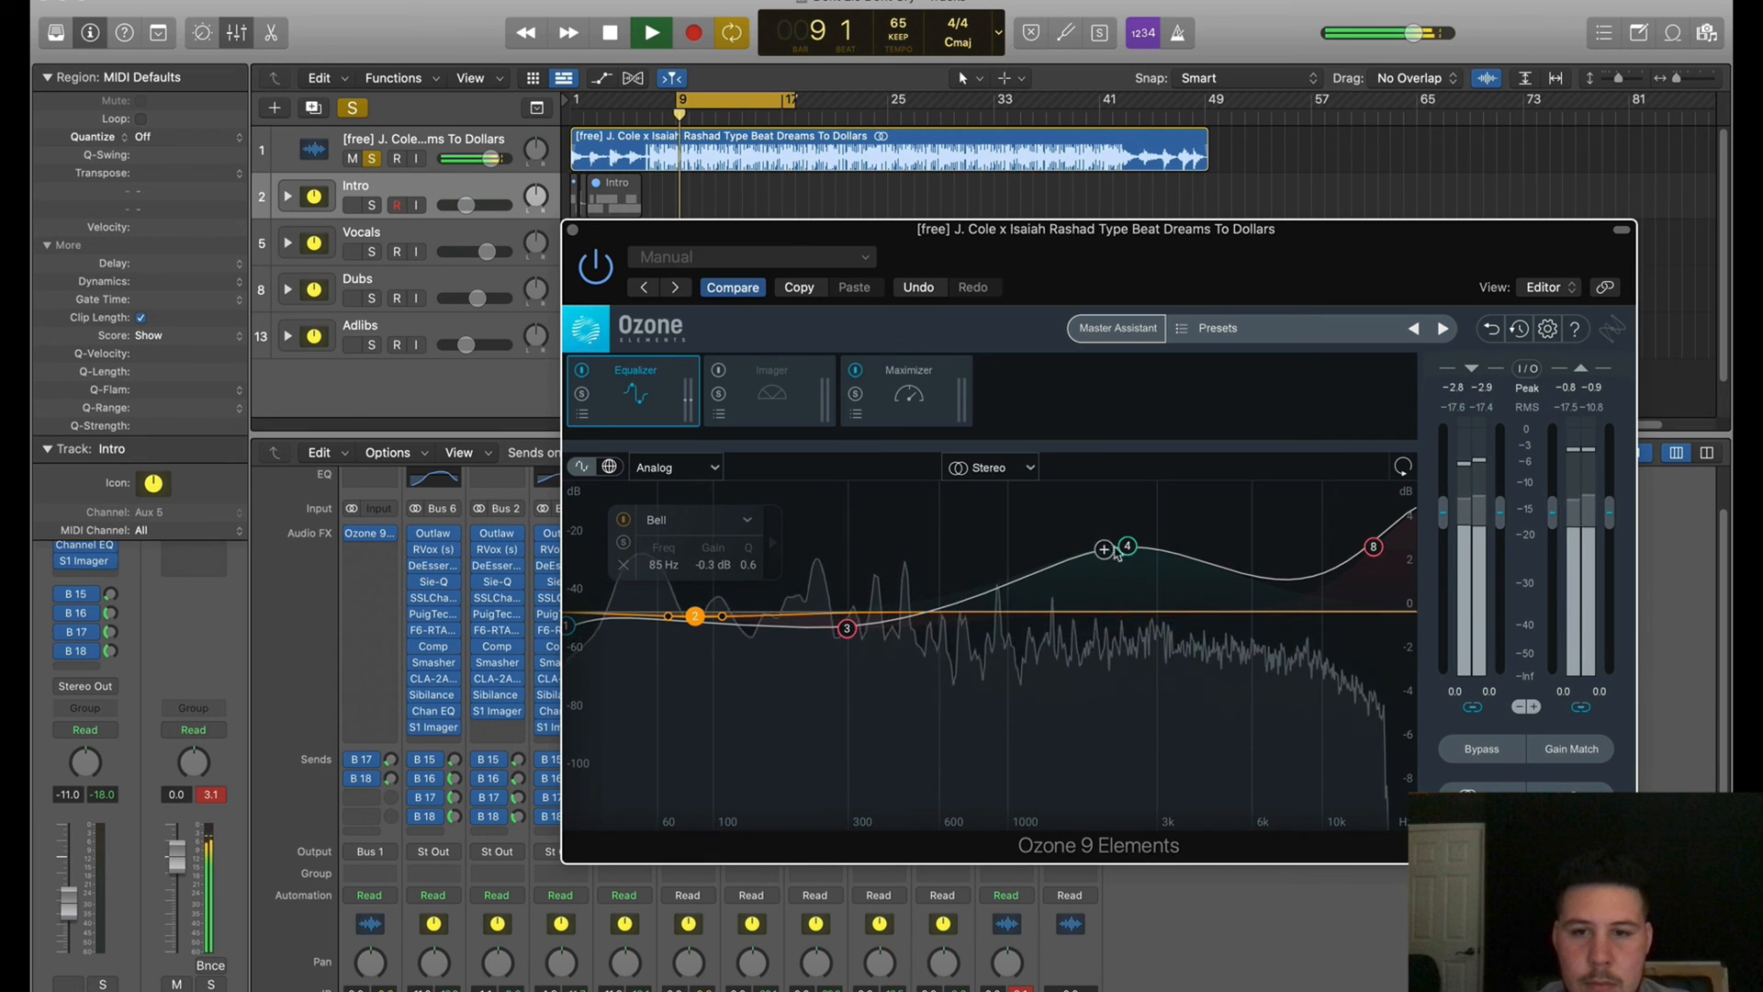
drag(1125, 547, 1133, 580)
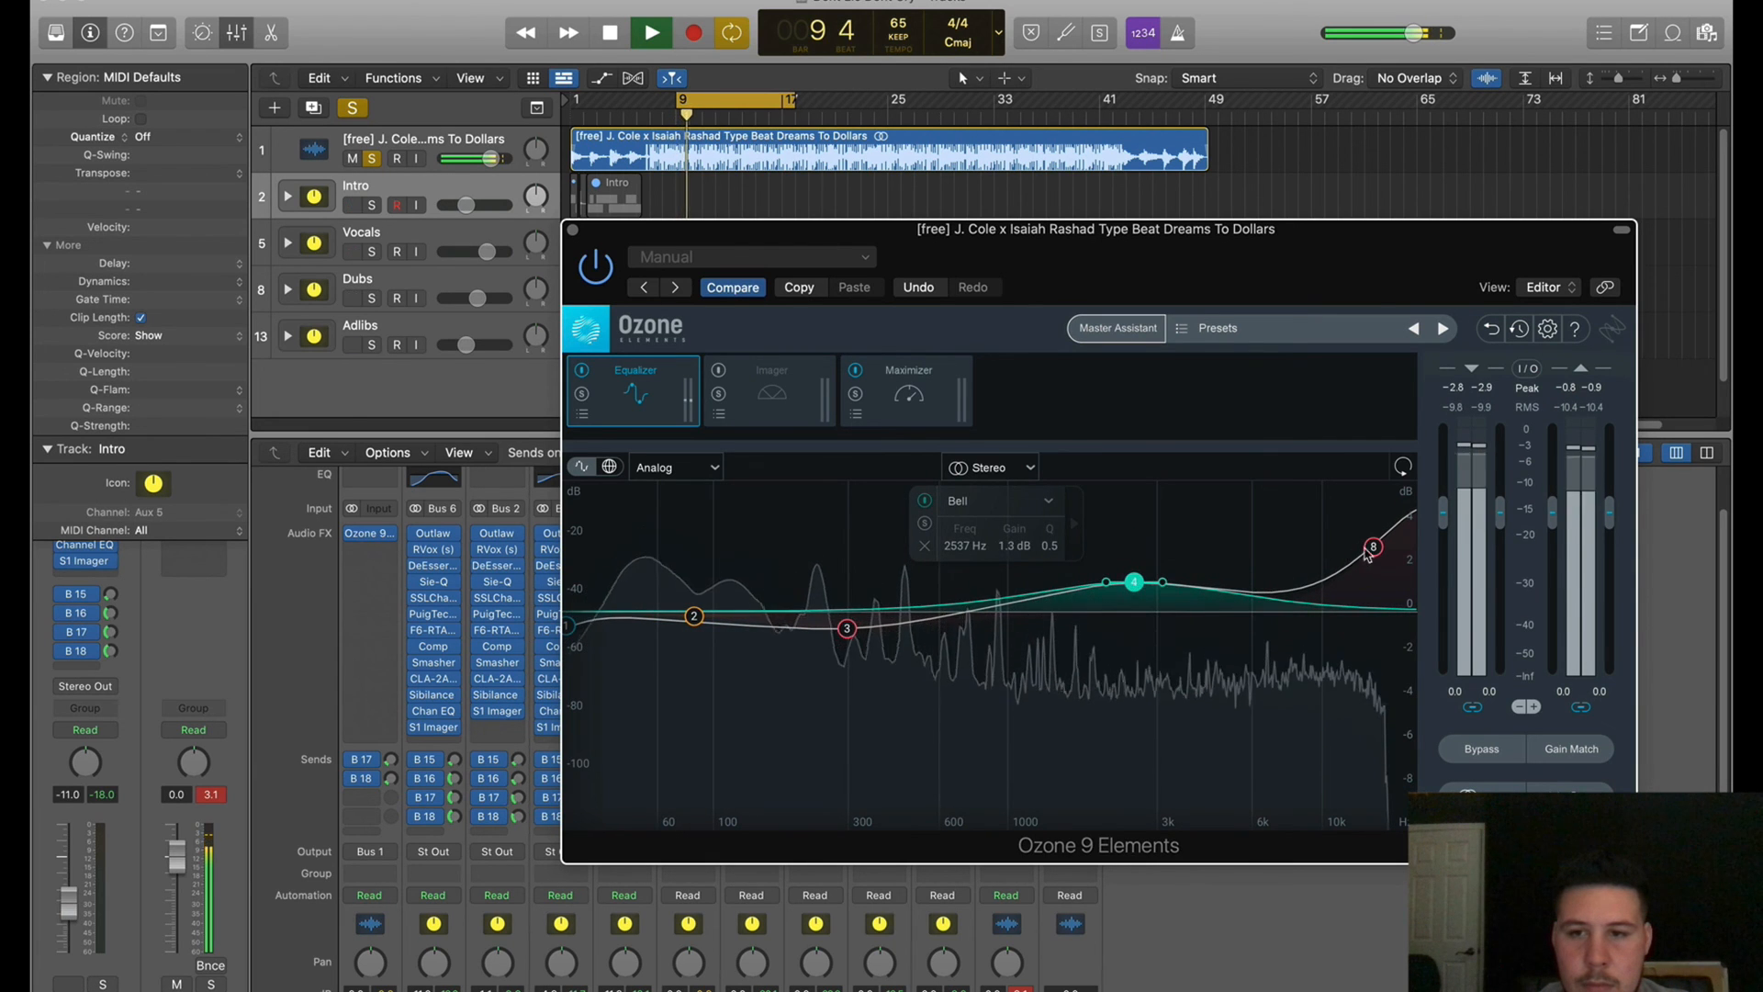
drag(1369, 551, 1376, 585)
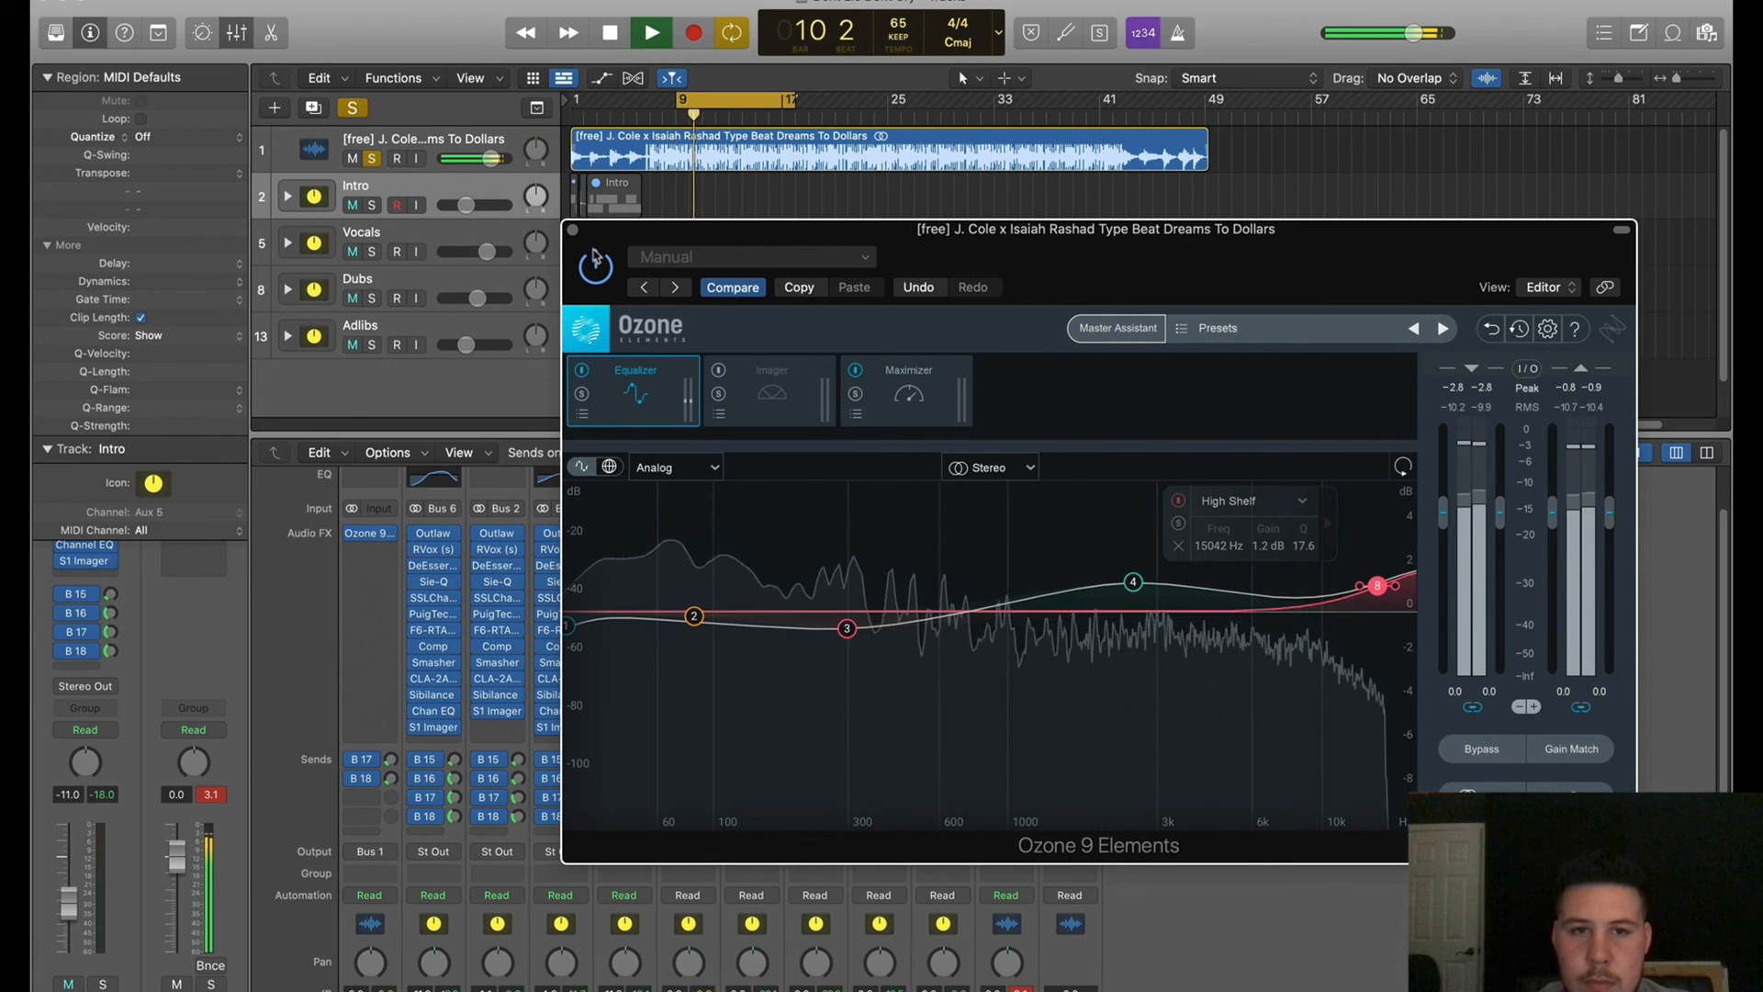
Bypass Ozone's Maximizer module and clear the beat's solo to play the full mix from bar 9
click(907, 393)
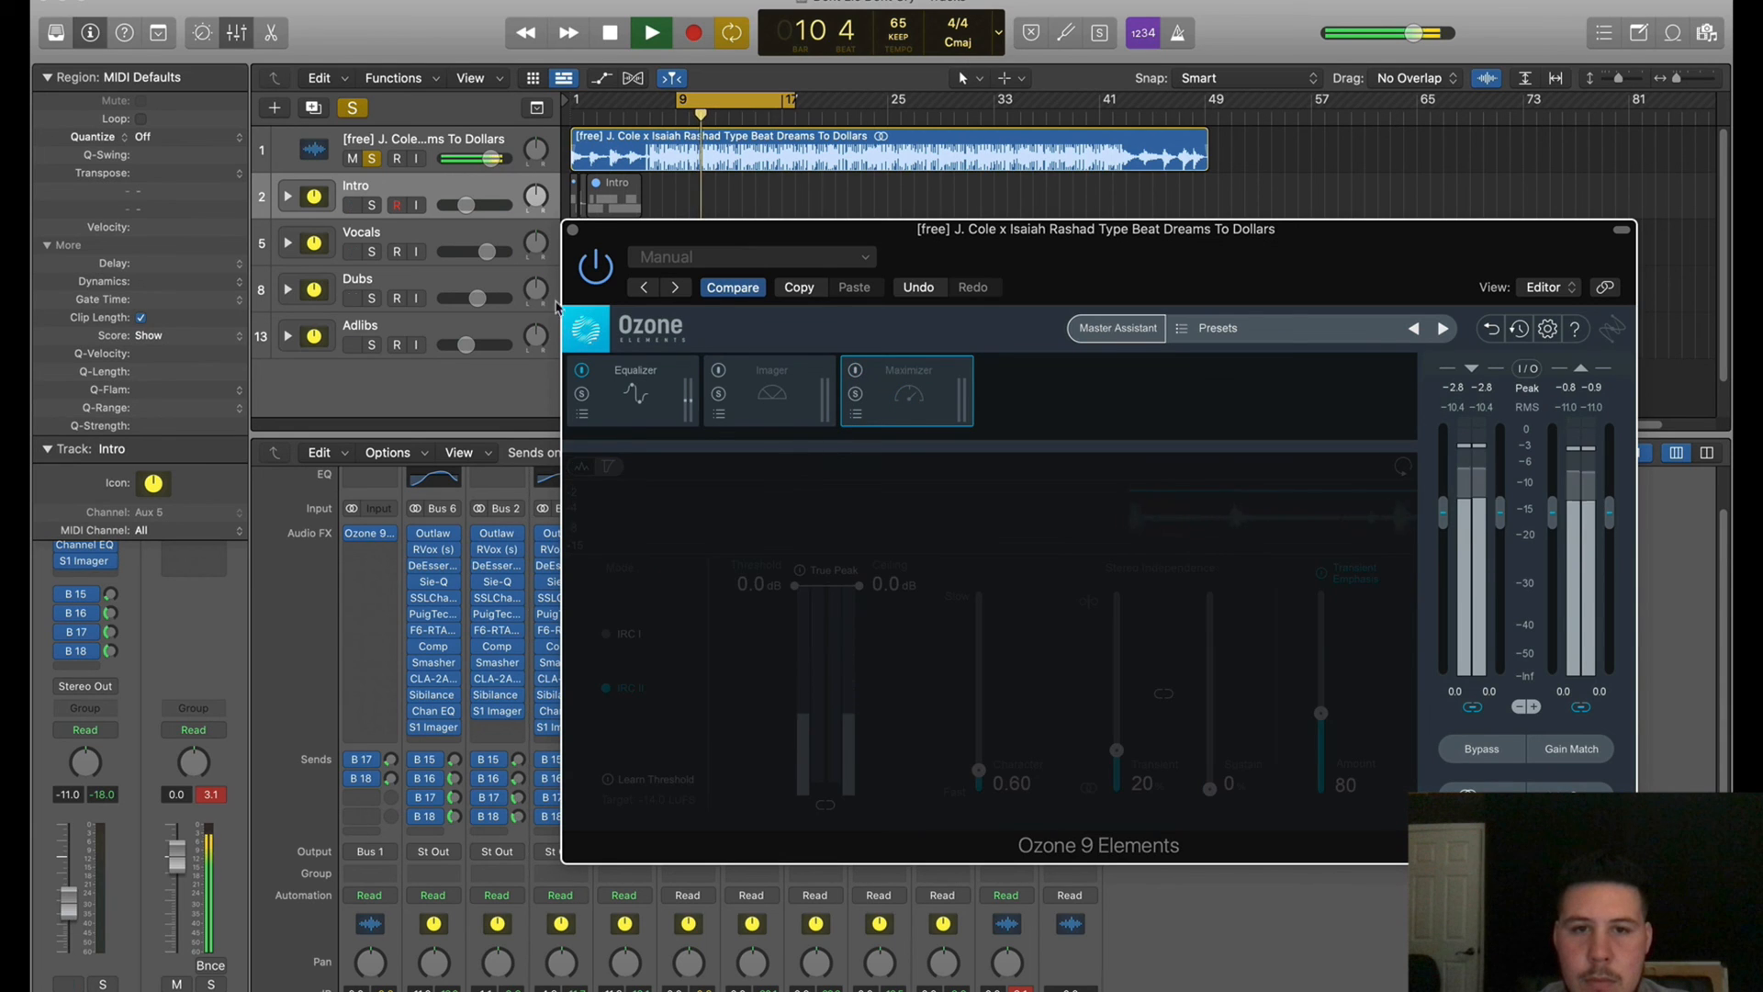
key(space)
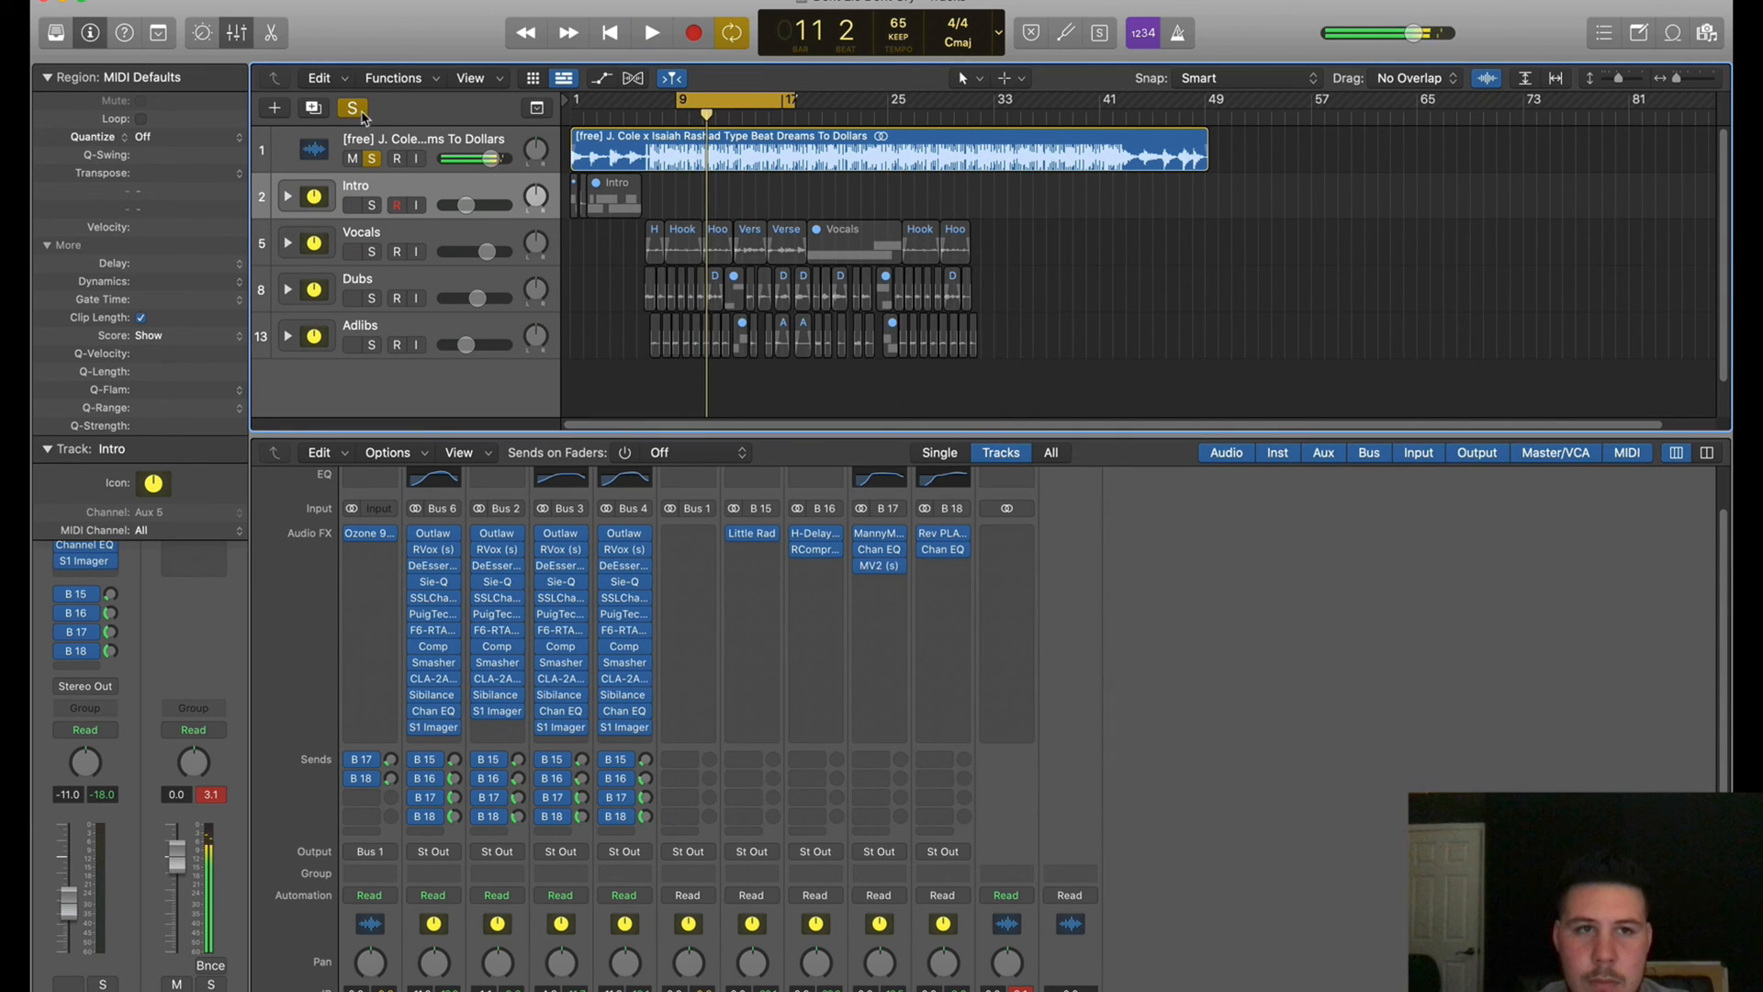
click(359, 110)
key(space)
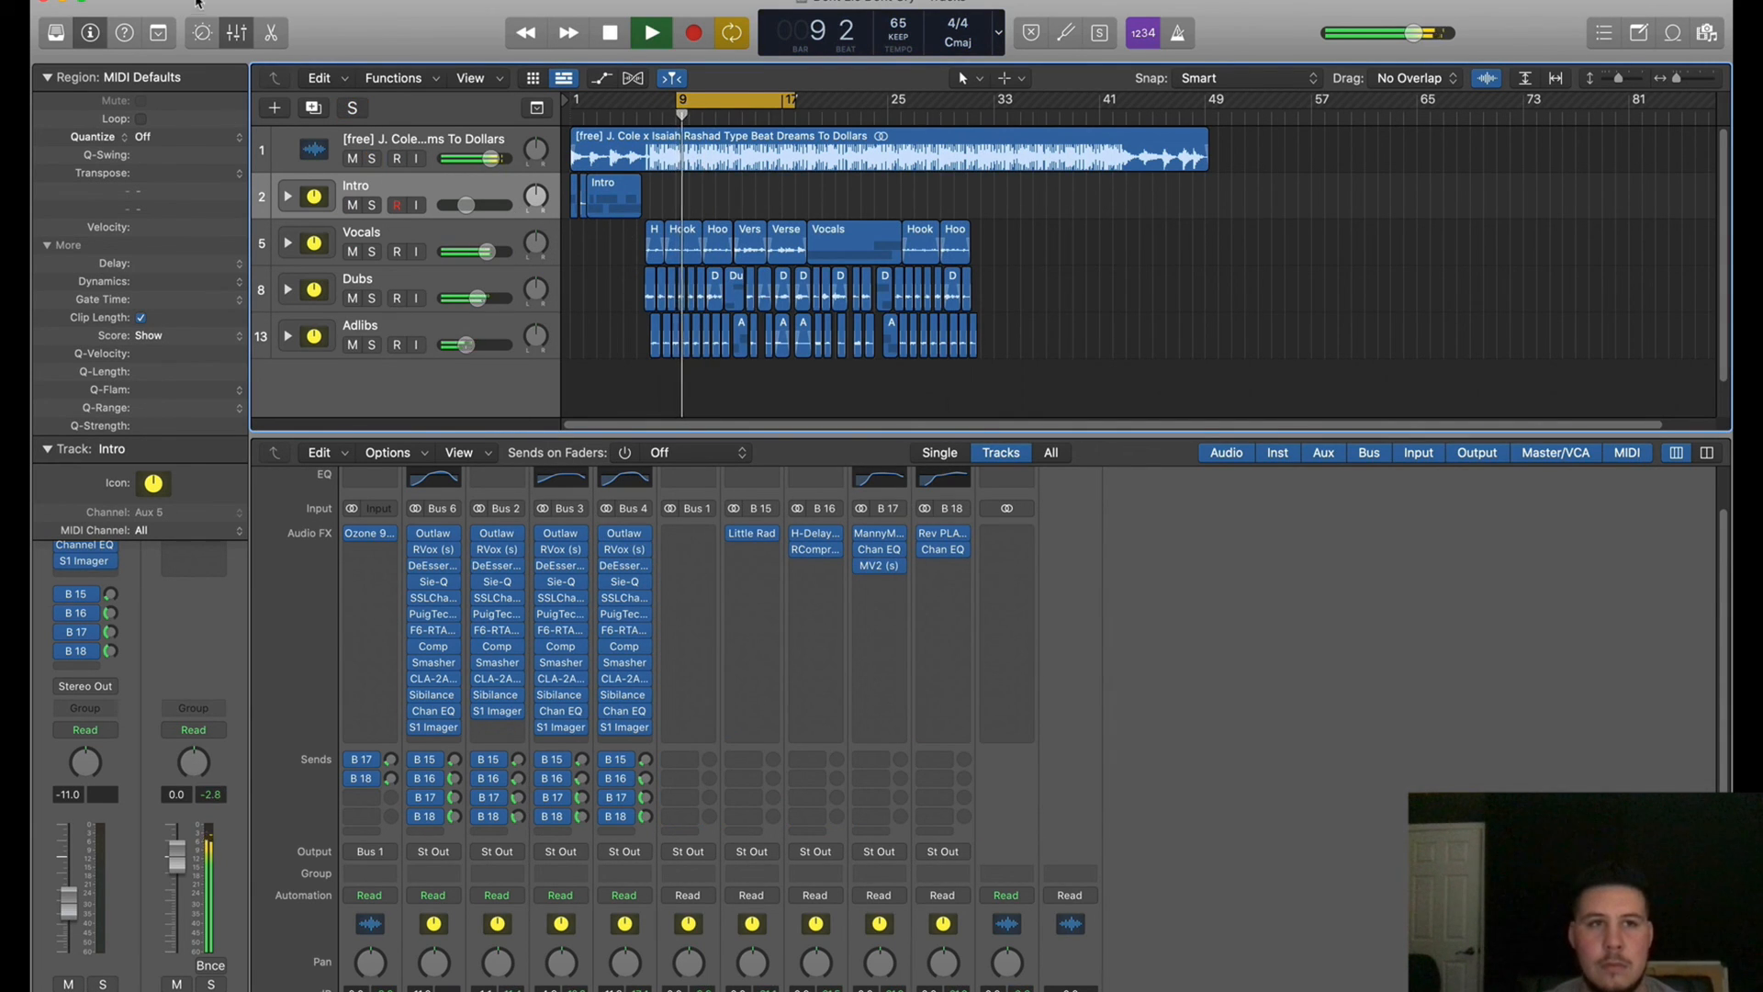
Raise the four vocal stack faders together to -10.6 dB for Intro, -0.7 for Vocals, -4.2 for Dubs and -11.2 for Adlibs, and stop playback
click(174, 2)
click(246, 117)
scroll(619, 710, down, 5)
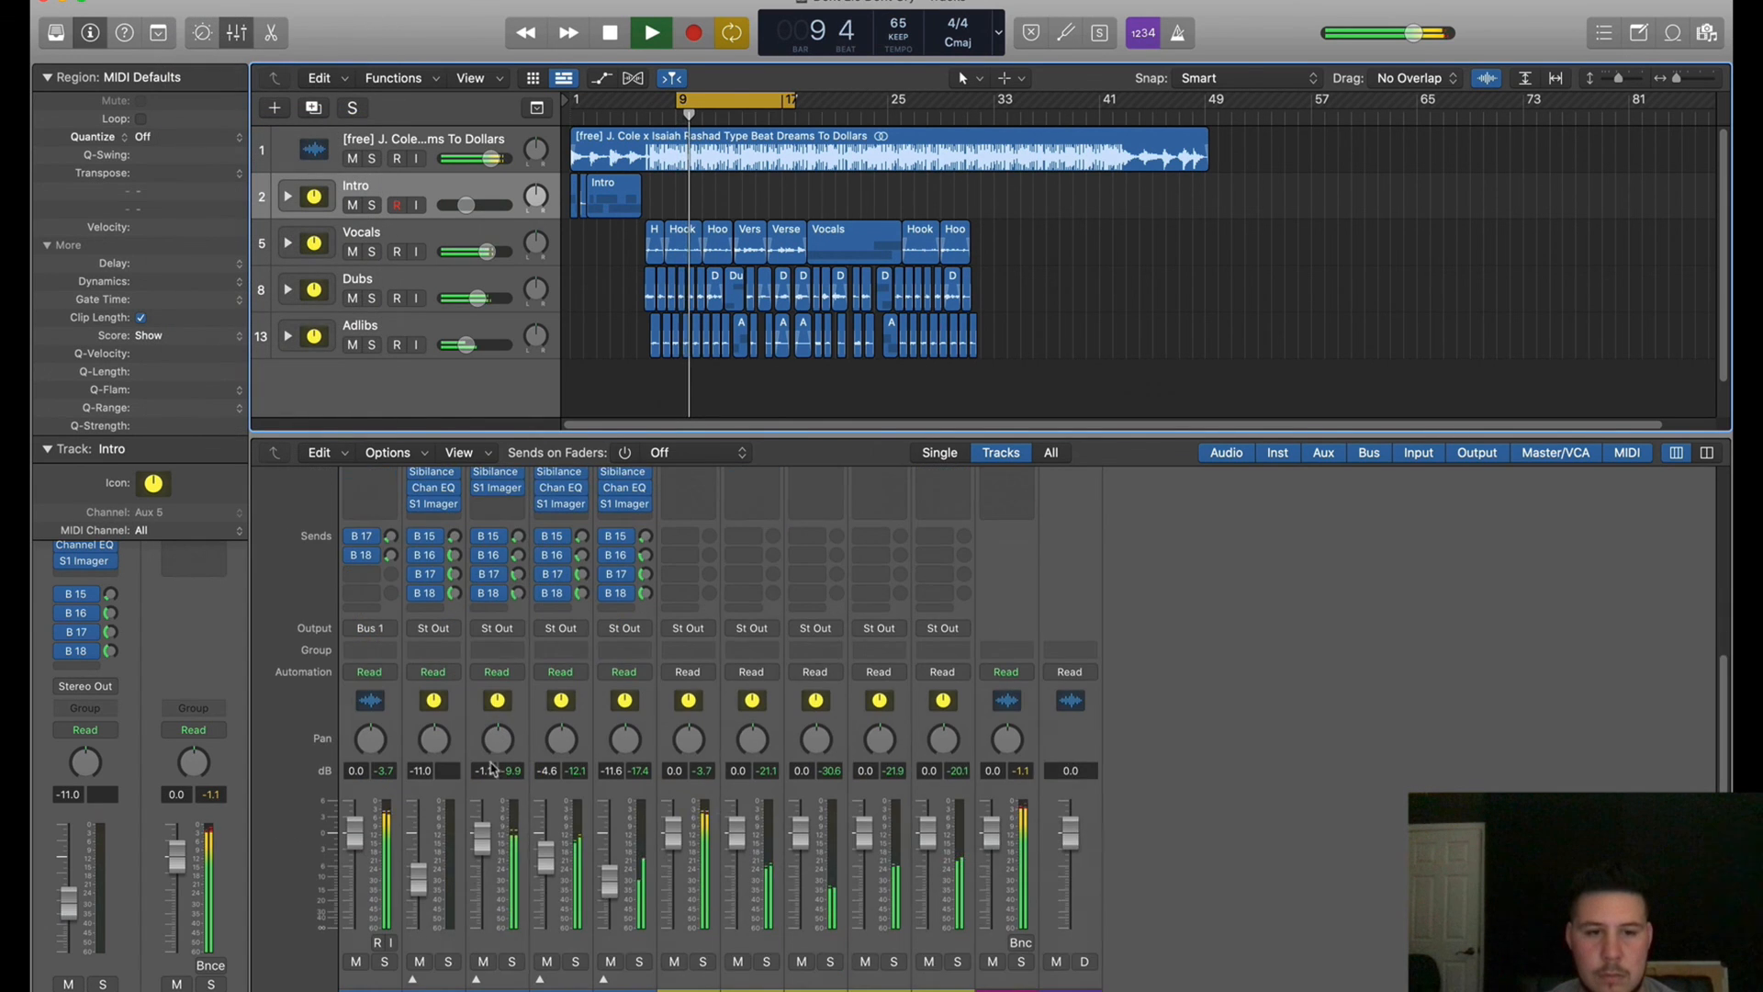
key(super+a)
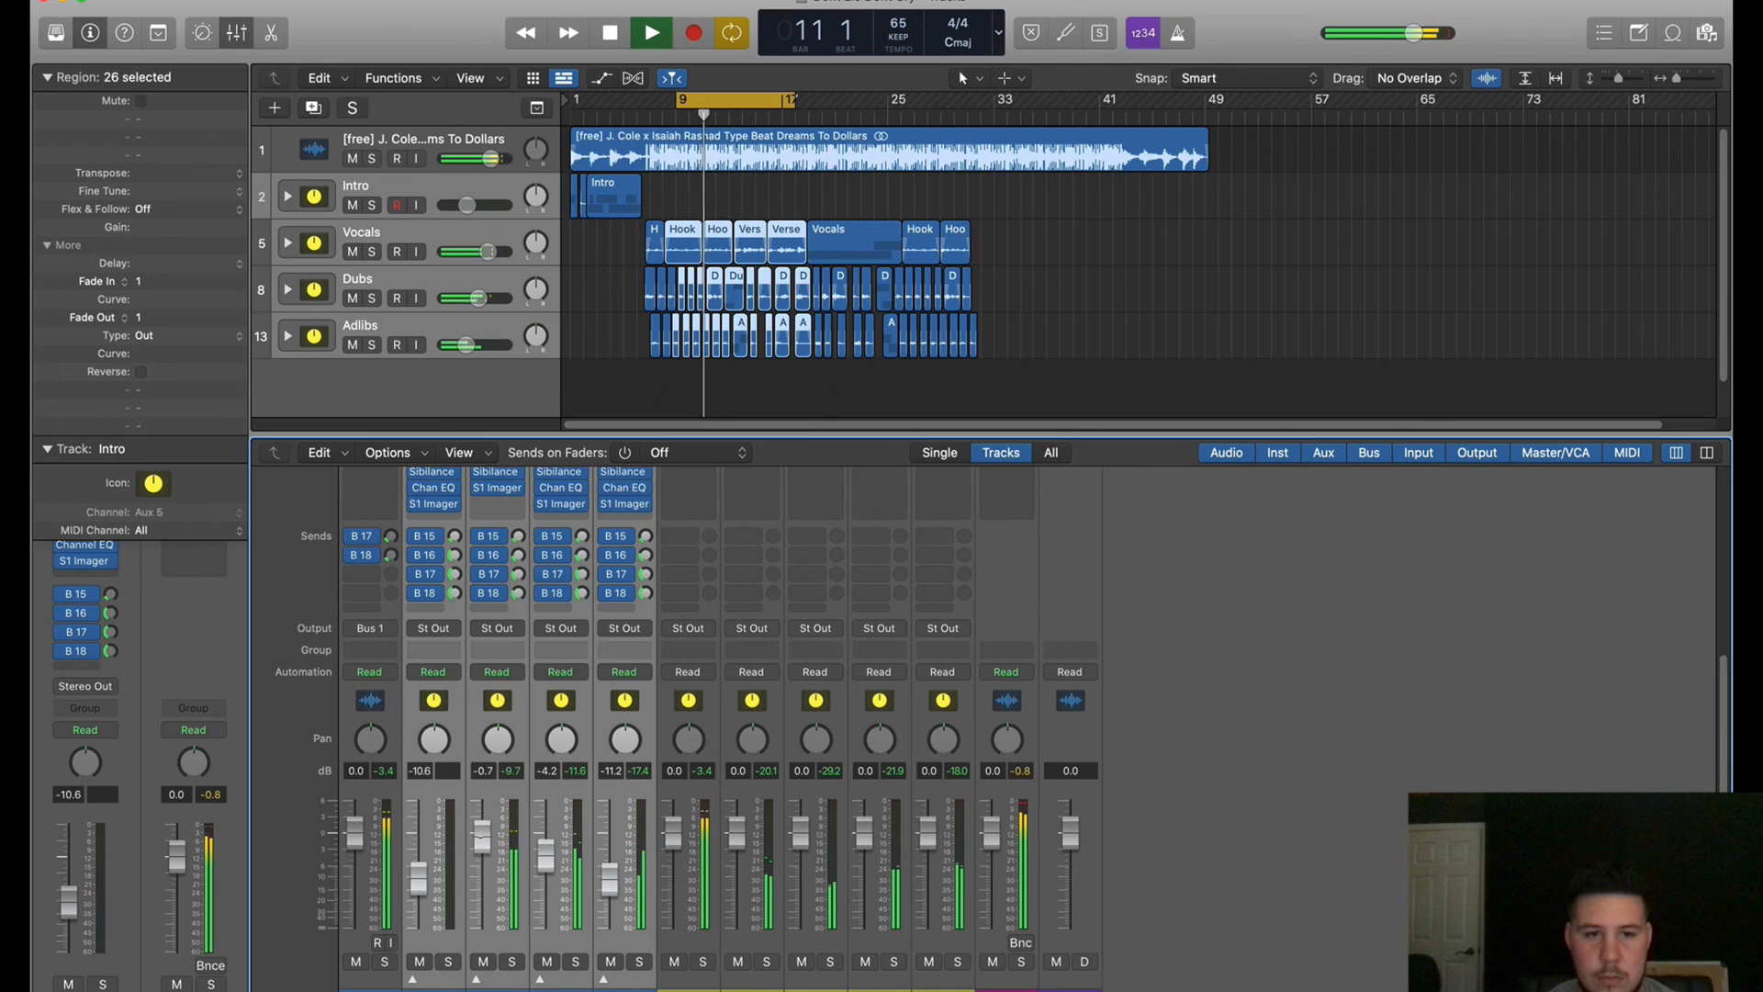
click(1510, 735)
key(space)
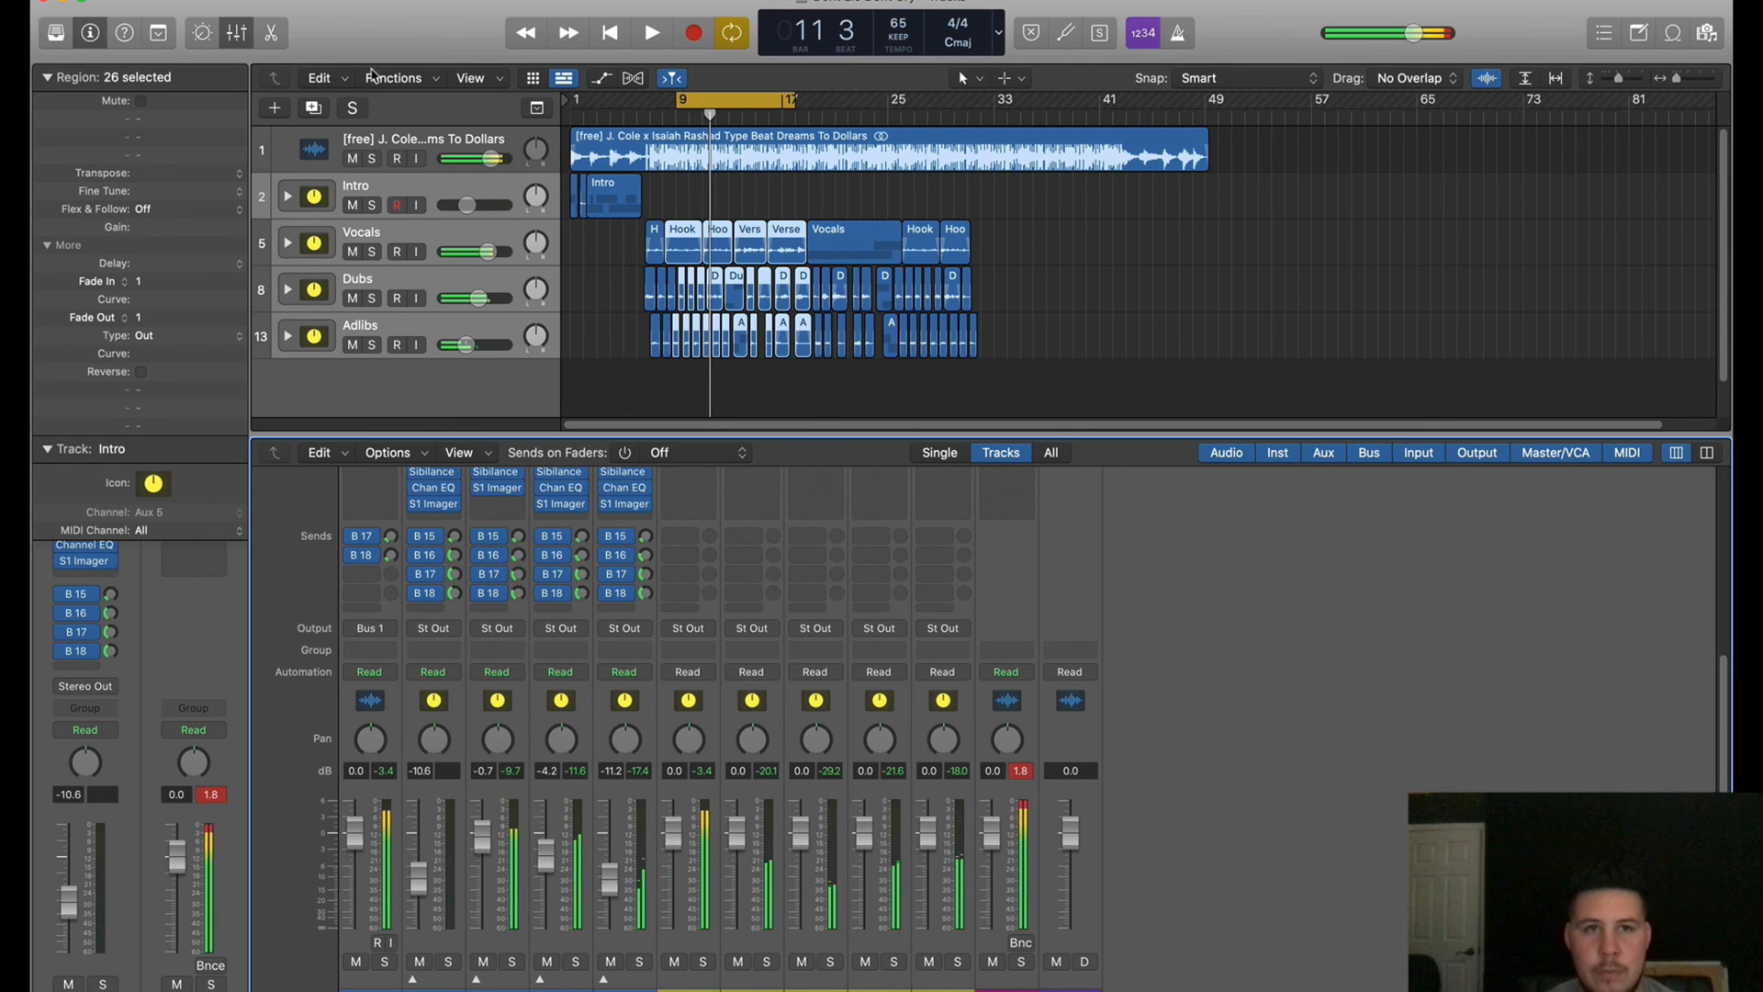
Extend the start of the cycle range back to bar 1
drag(678, 100, 571, 101)
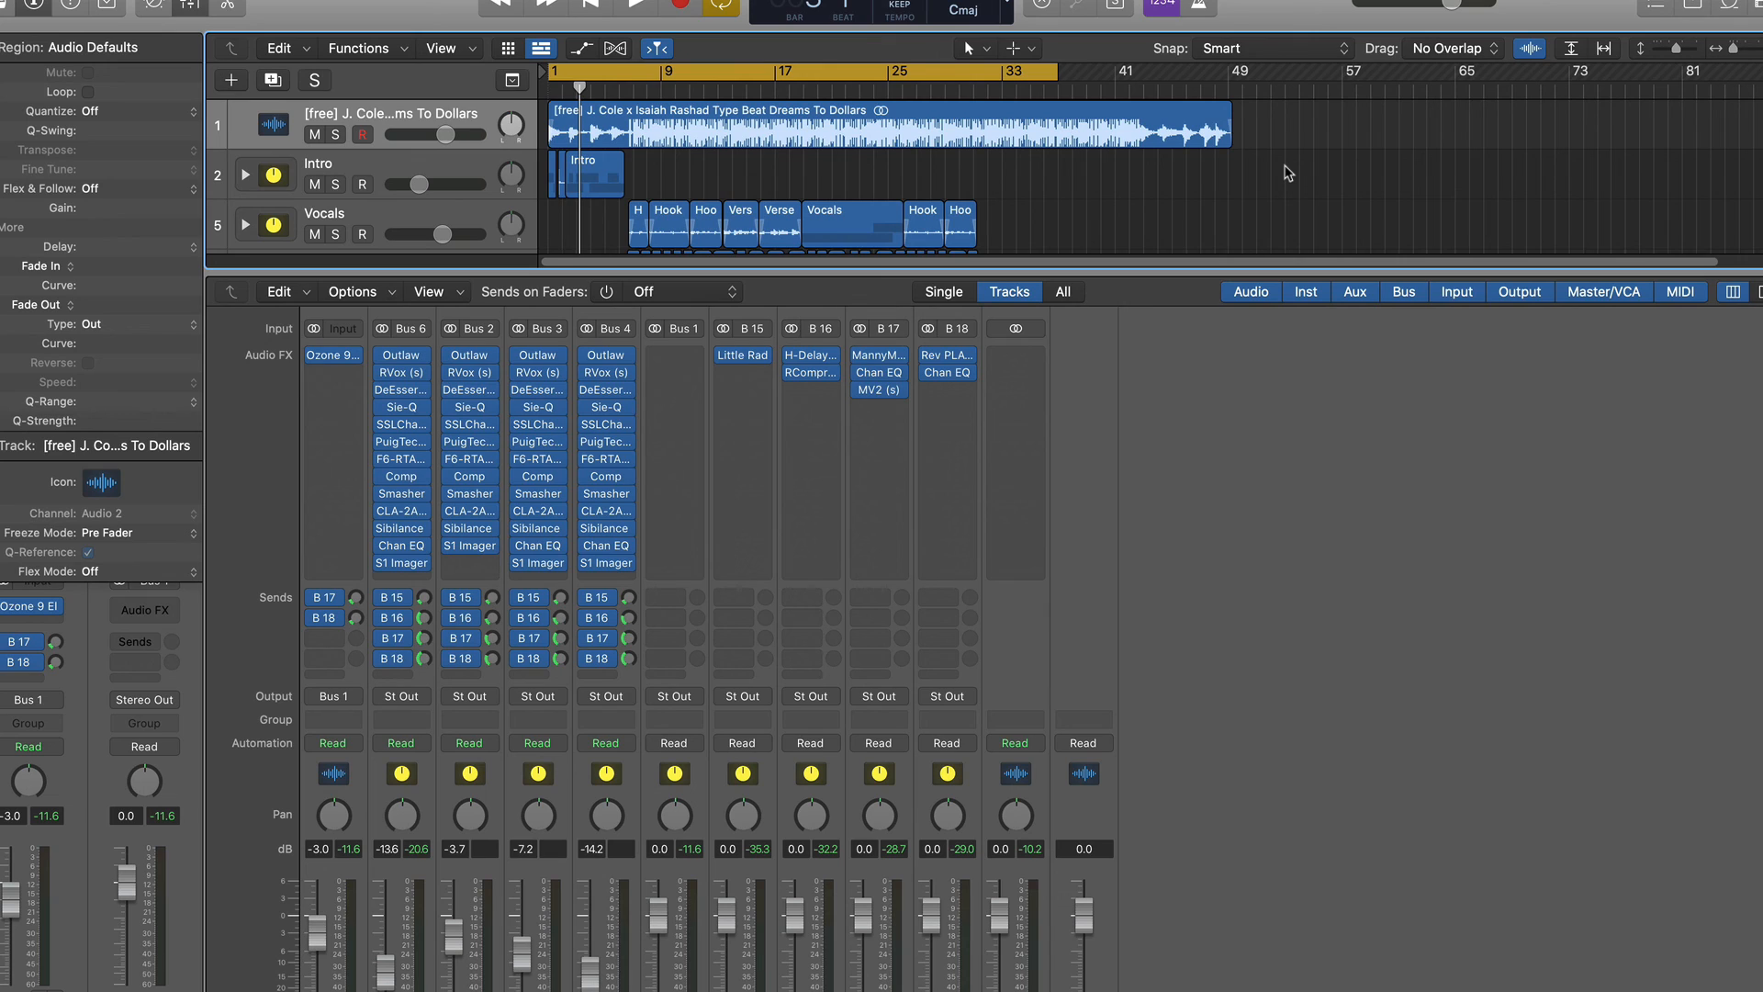
click(1428, 0)
click(1478, 3)
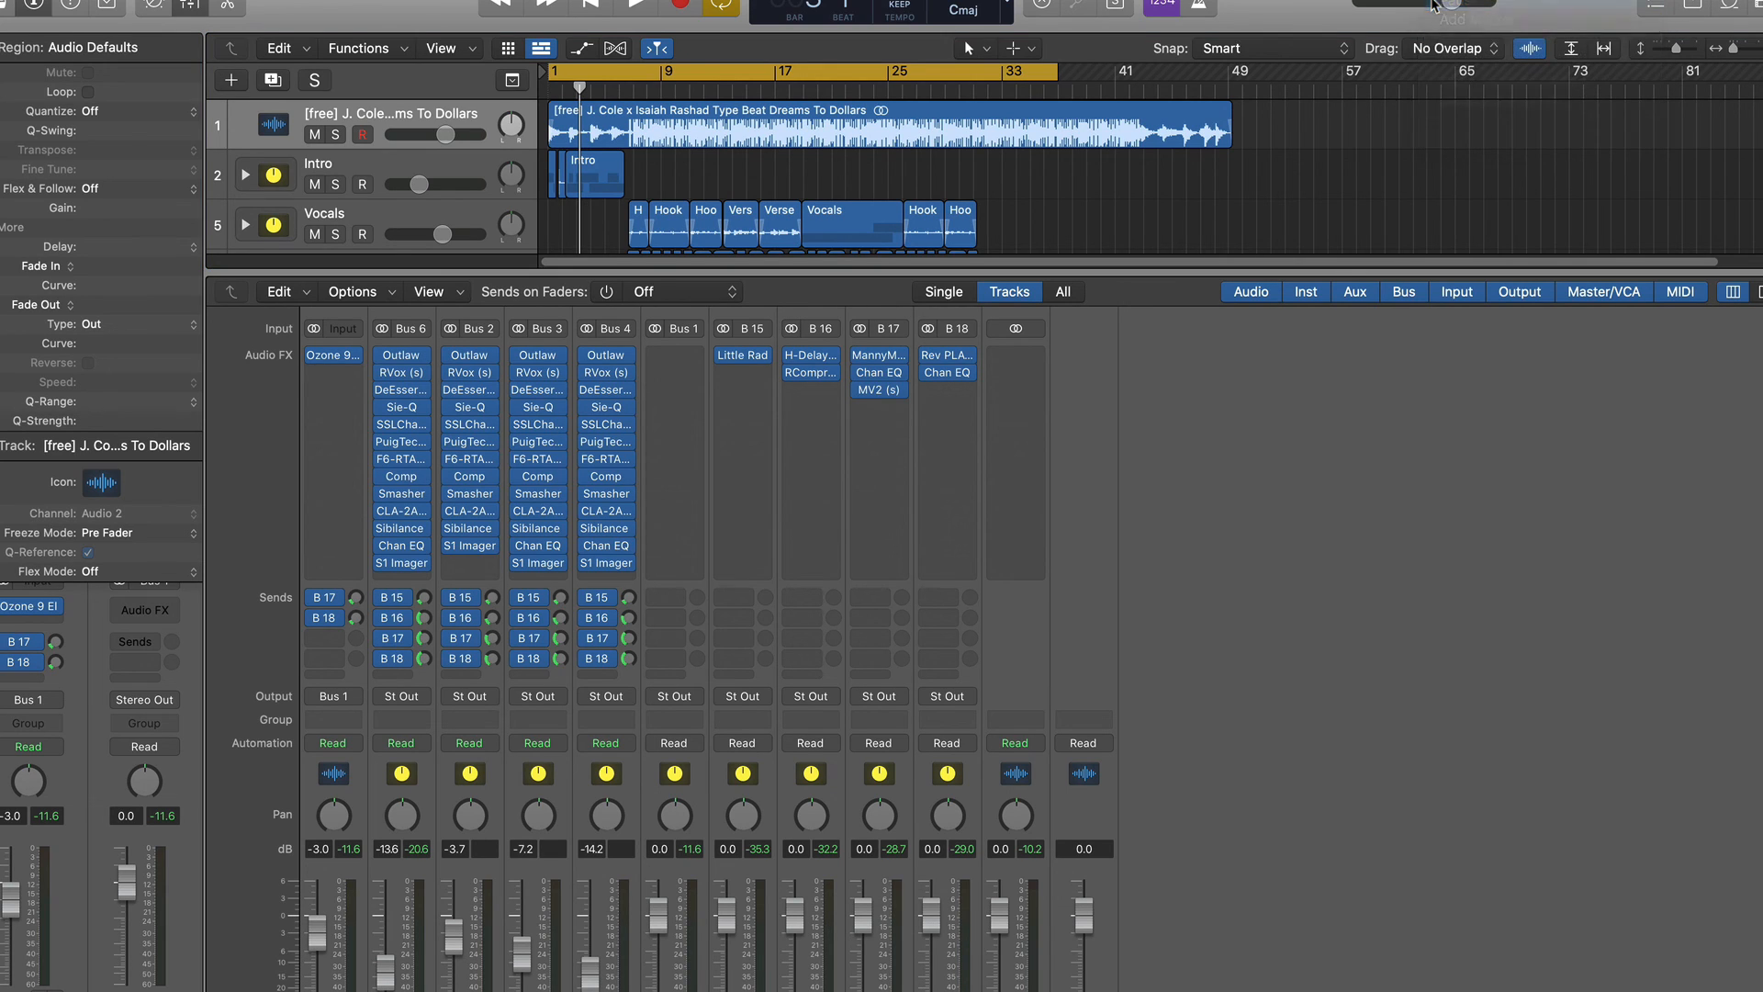